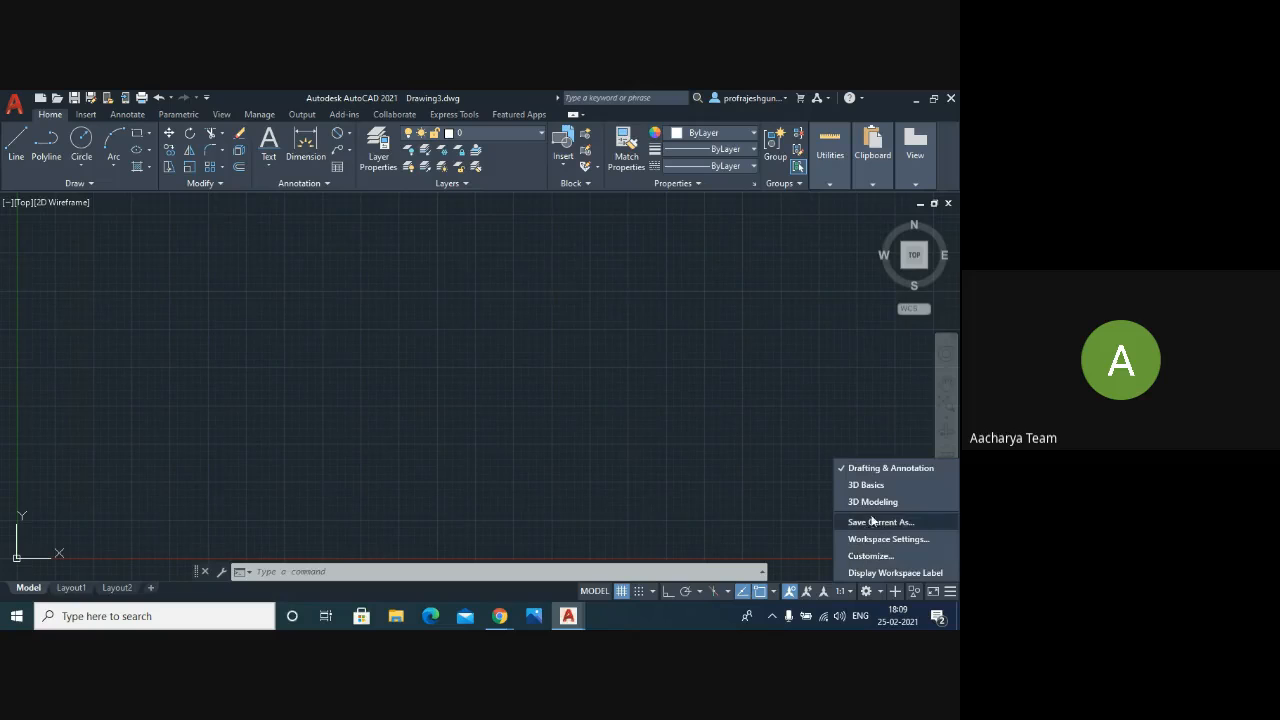
- Switch the workspace from Drafting & Annotation to 3D Modeling
click(443, 408)
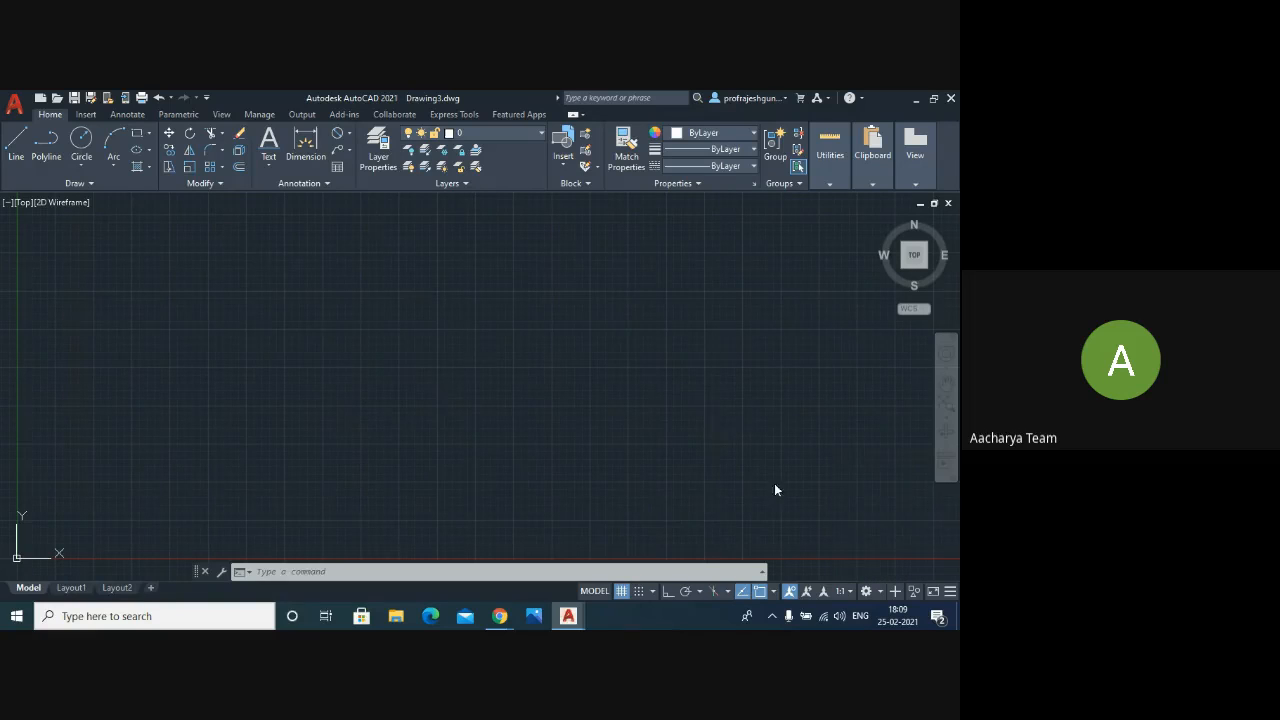
click(879, 591)
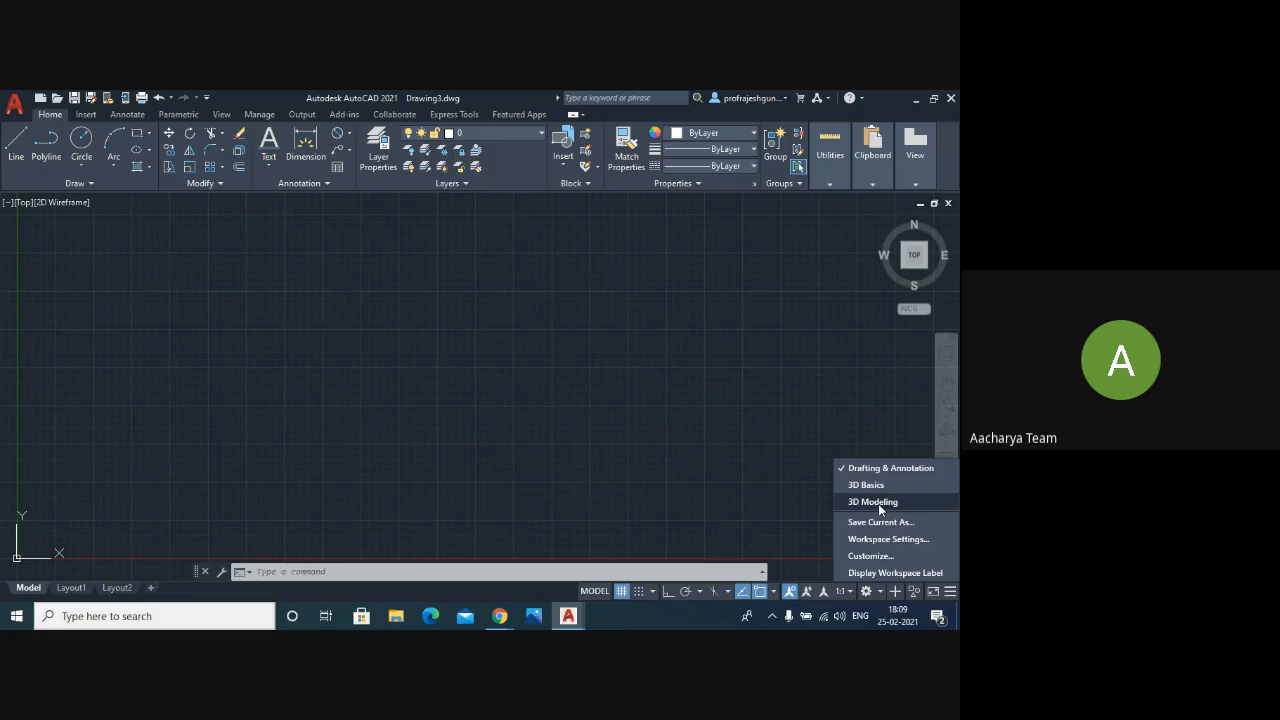
click(877, 591)
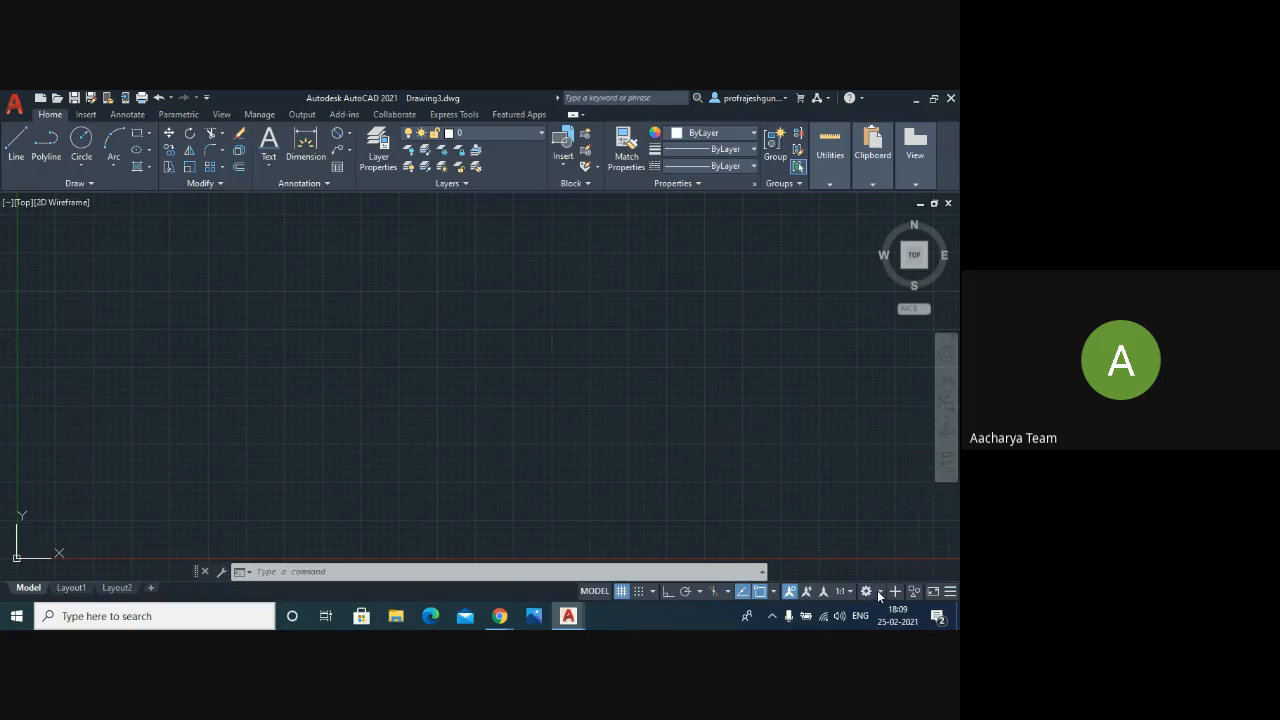
click(879, 591)
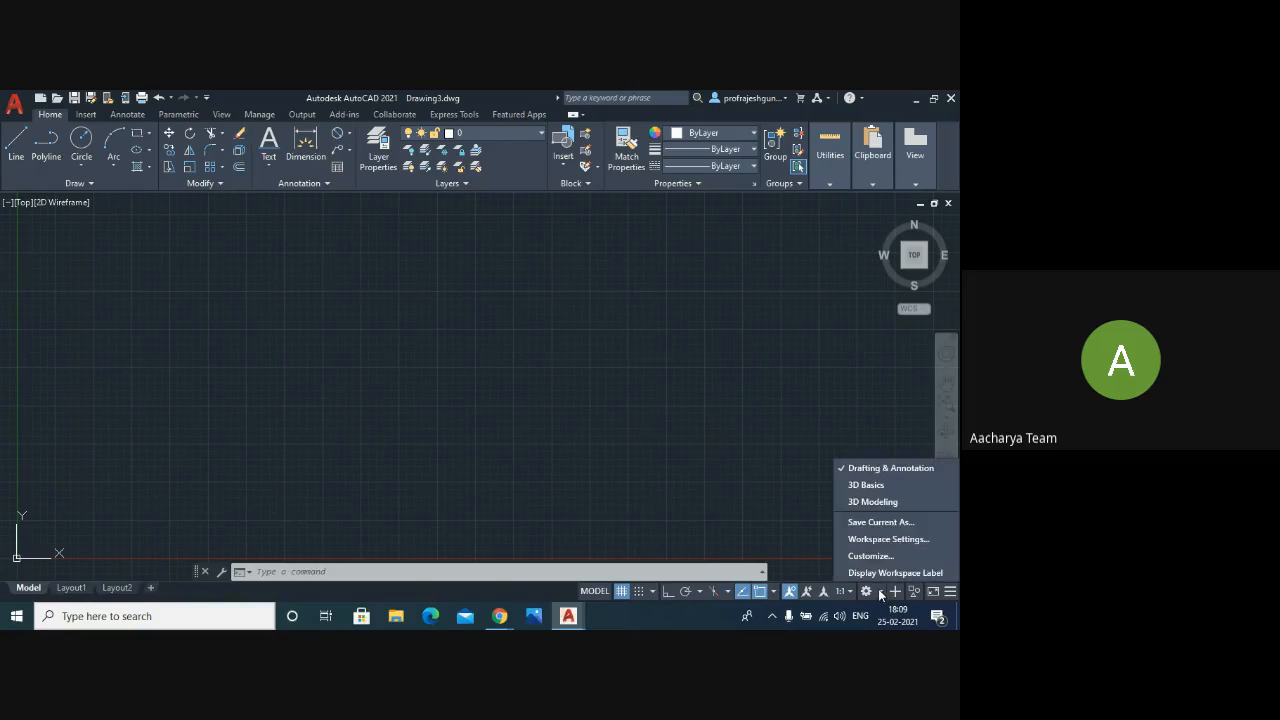
click(881, 503)
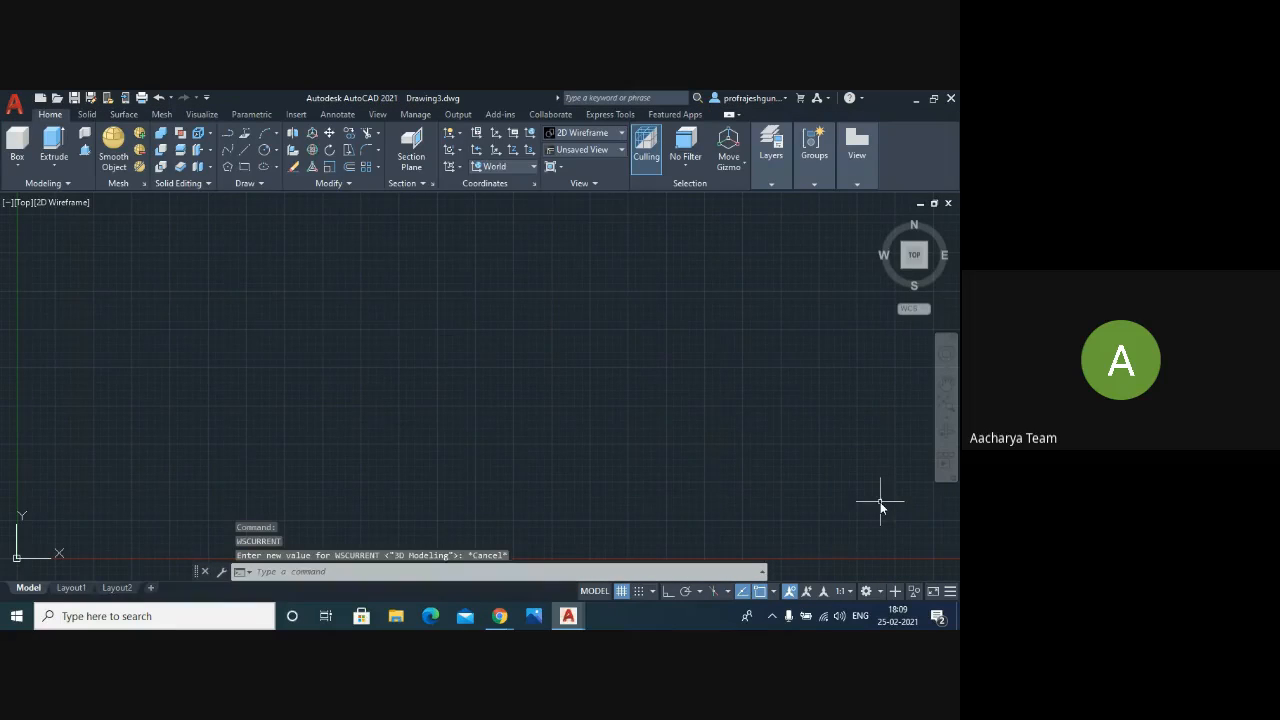
- Compare the available solid modelling commands with the surface modelling commands
click(87, 114)
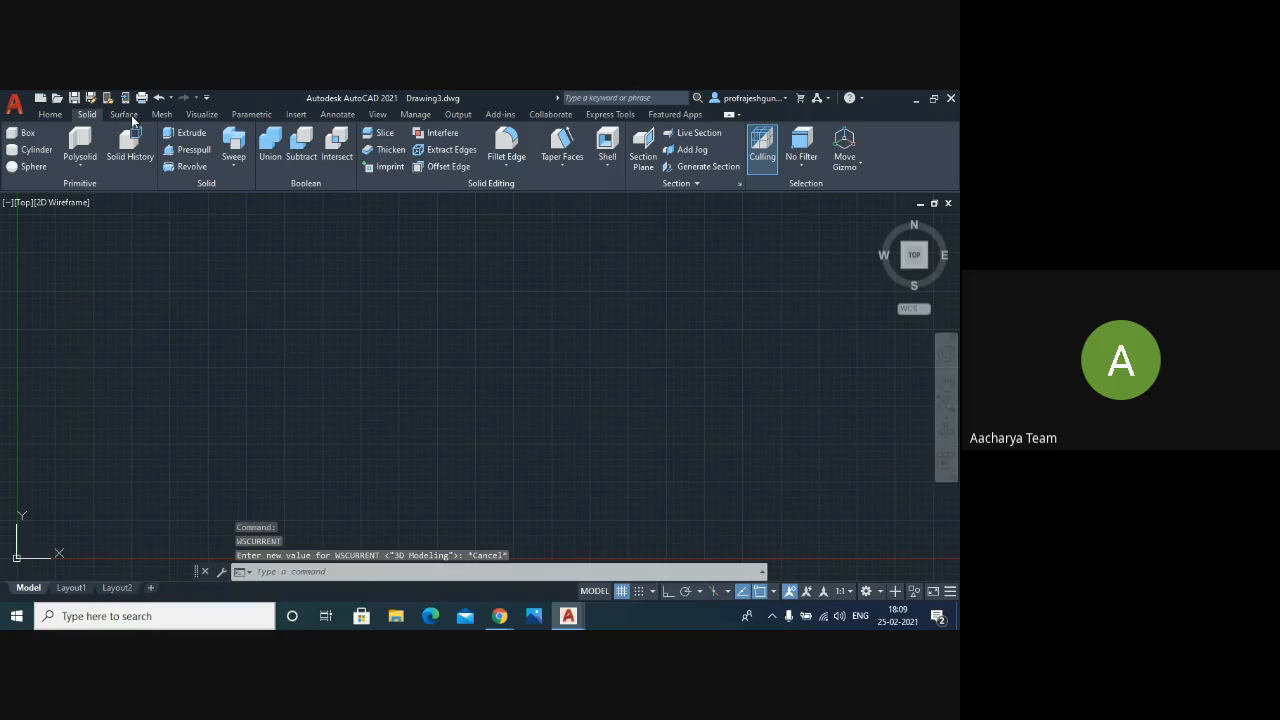
click(124, 114)
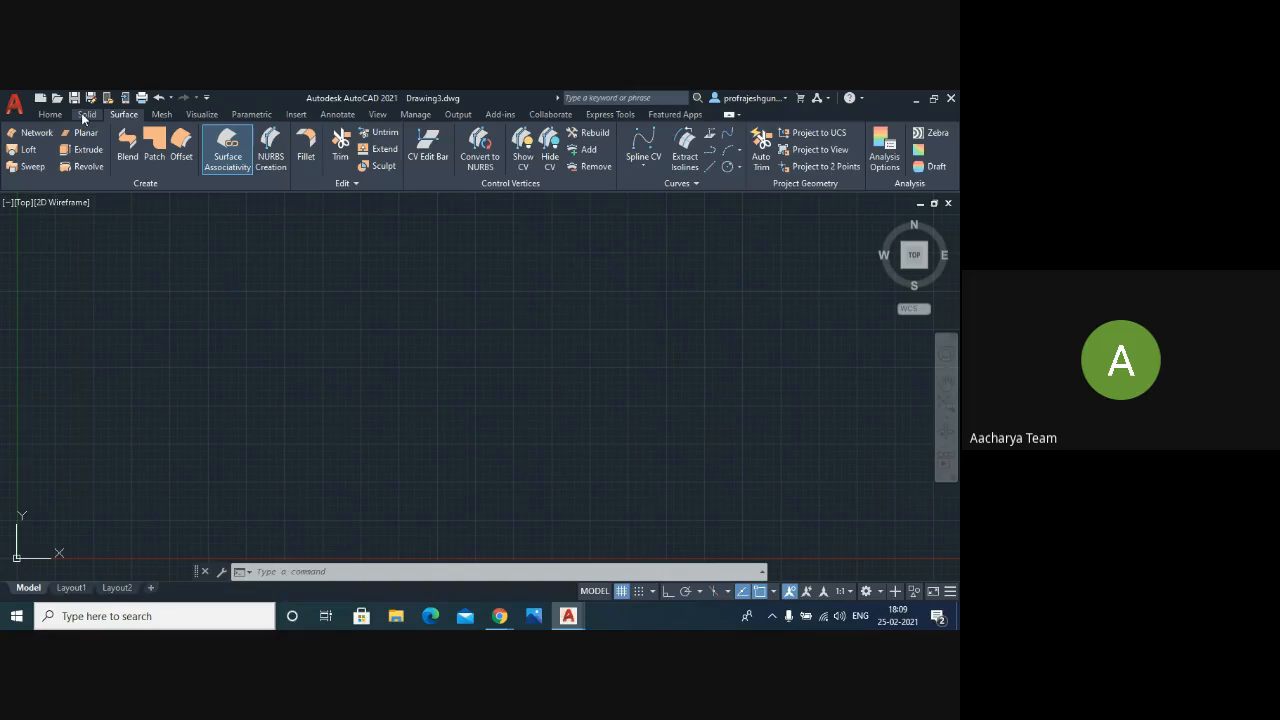
click(86, 115)
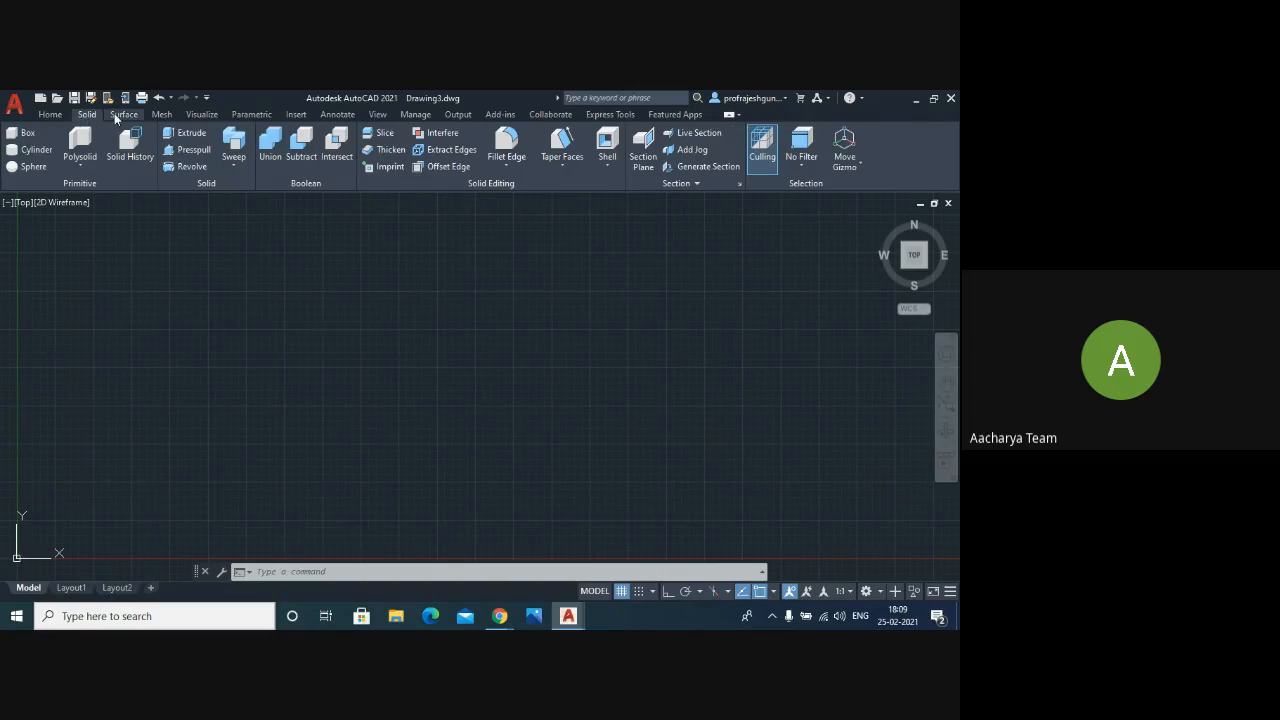
click(123, 114)
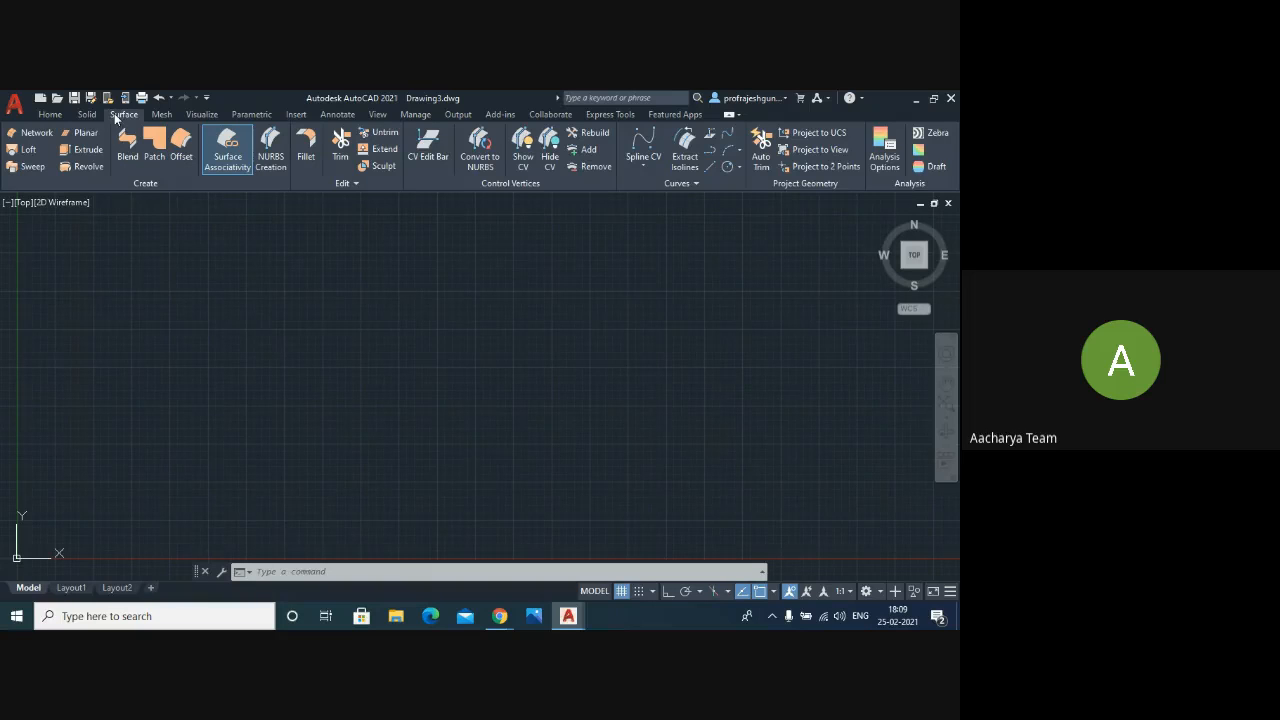
click(879, 591)
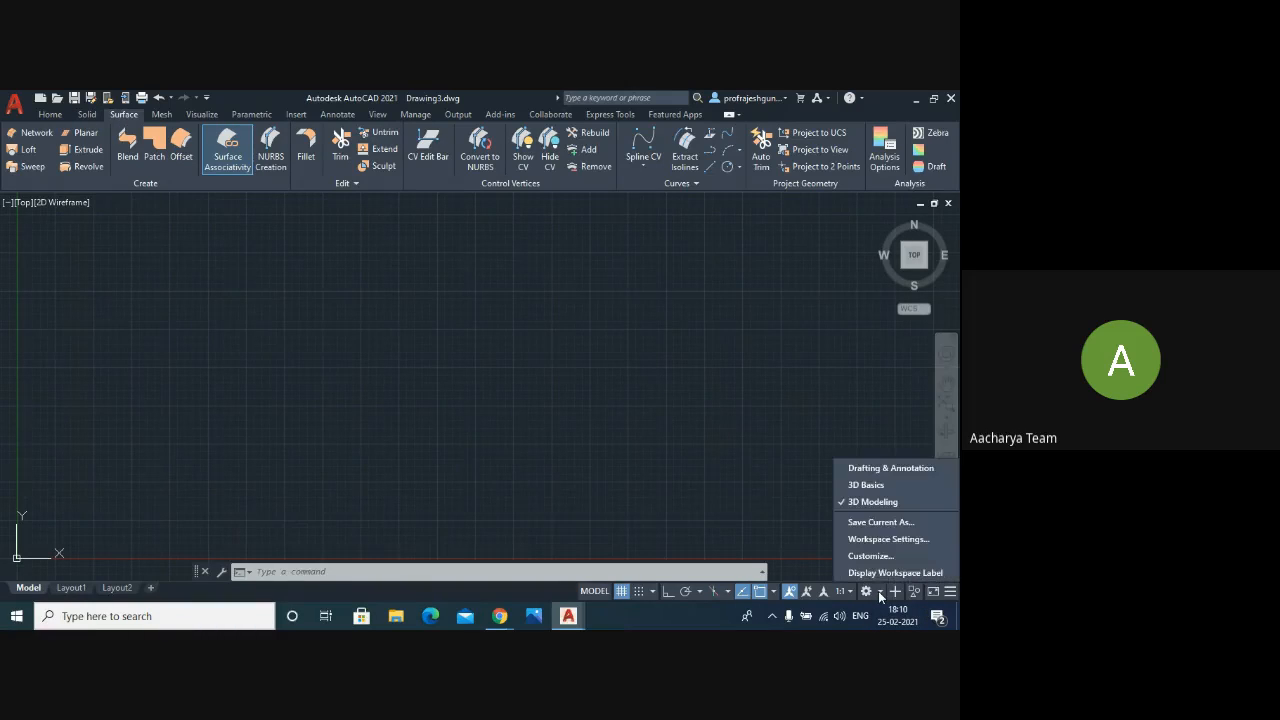
click(193, 272)
click(87, 114)
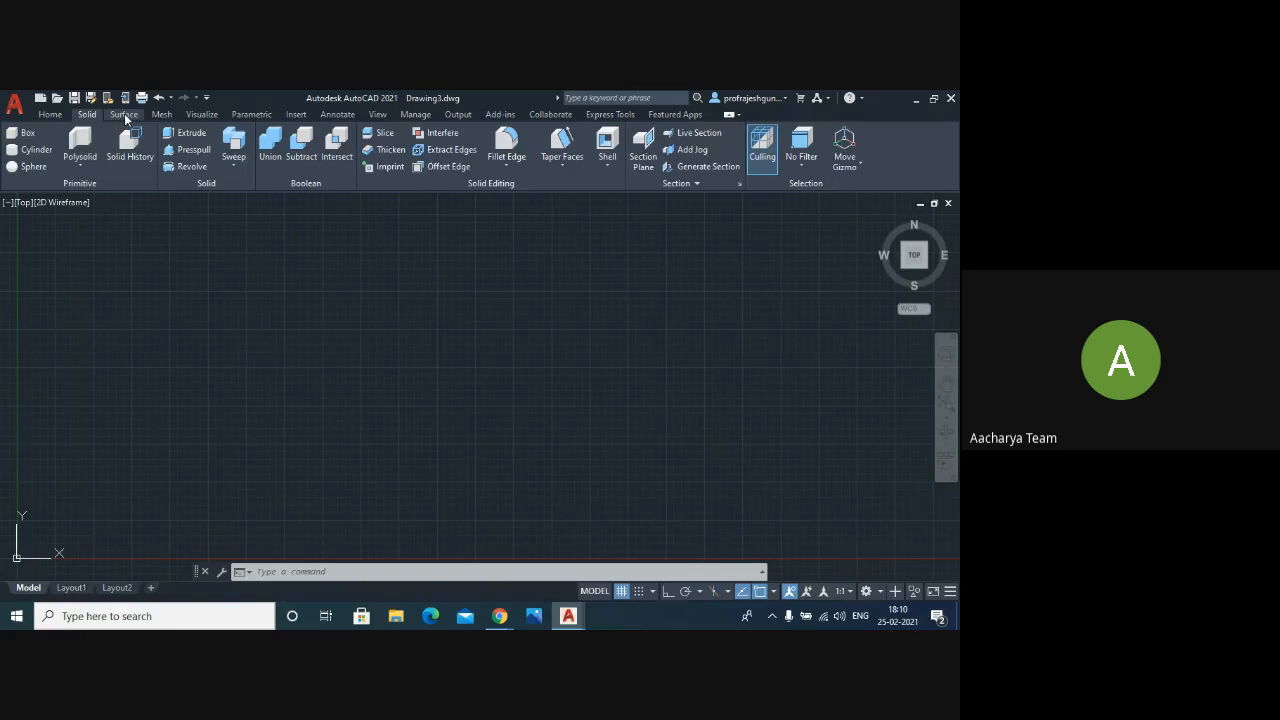
click(124, 114)
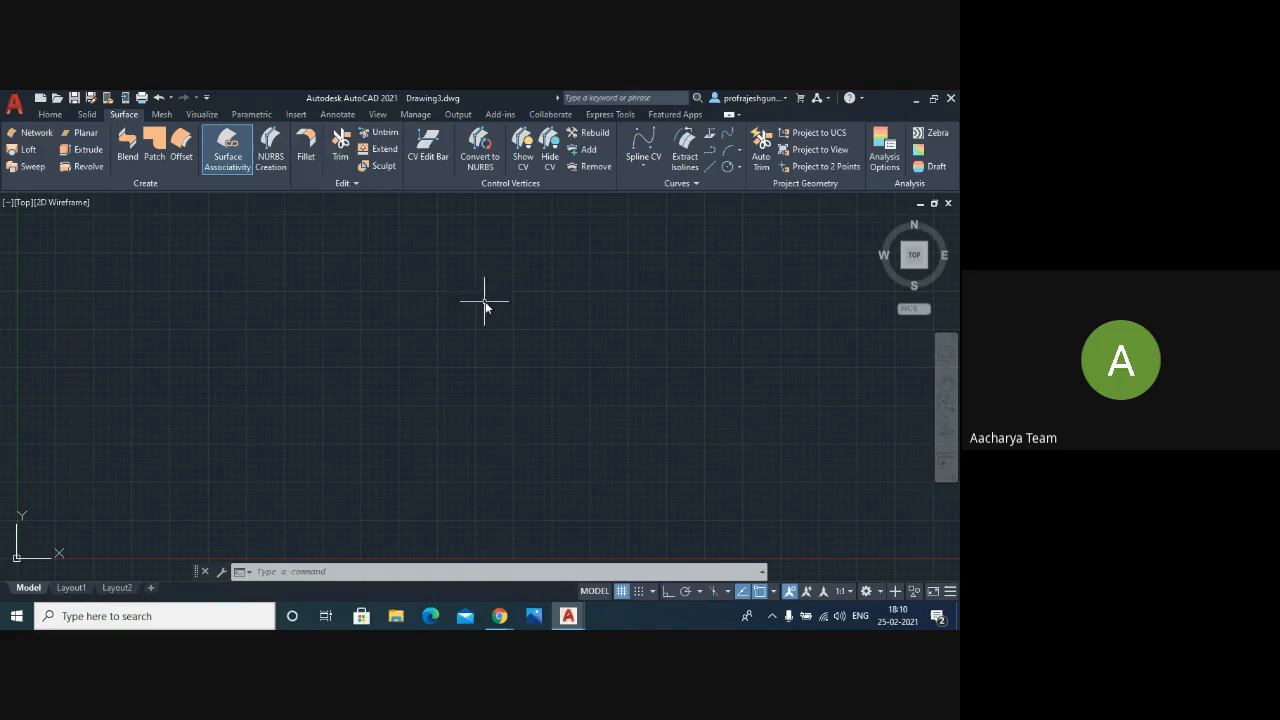
- Examine the general 3D modelling commands and the solid creation commands, including Revolve, Sweep and Loft
click(50, 114)
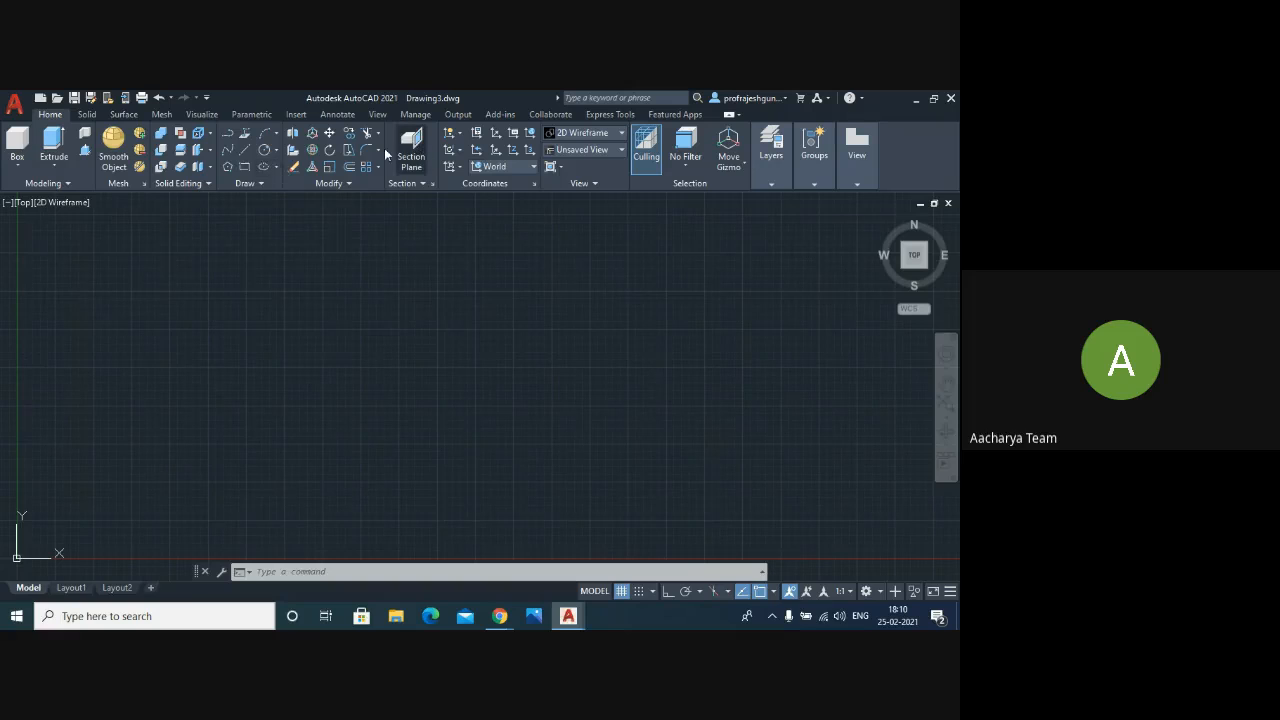
click(87, 115)
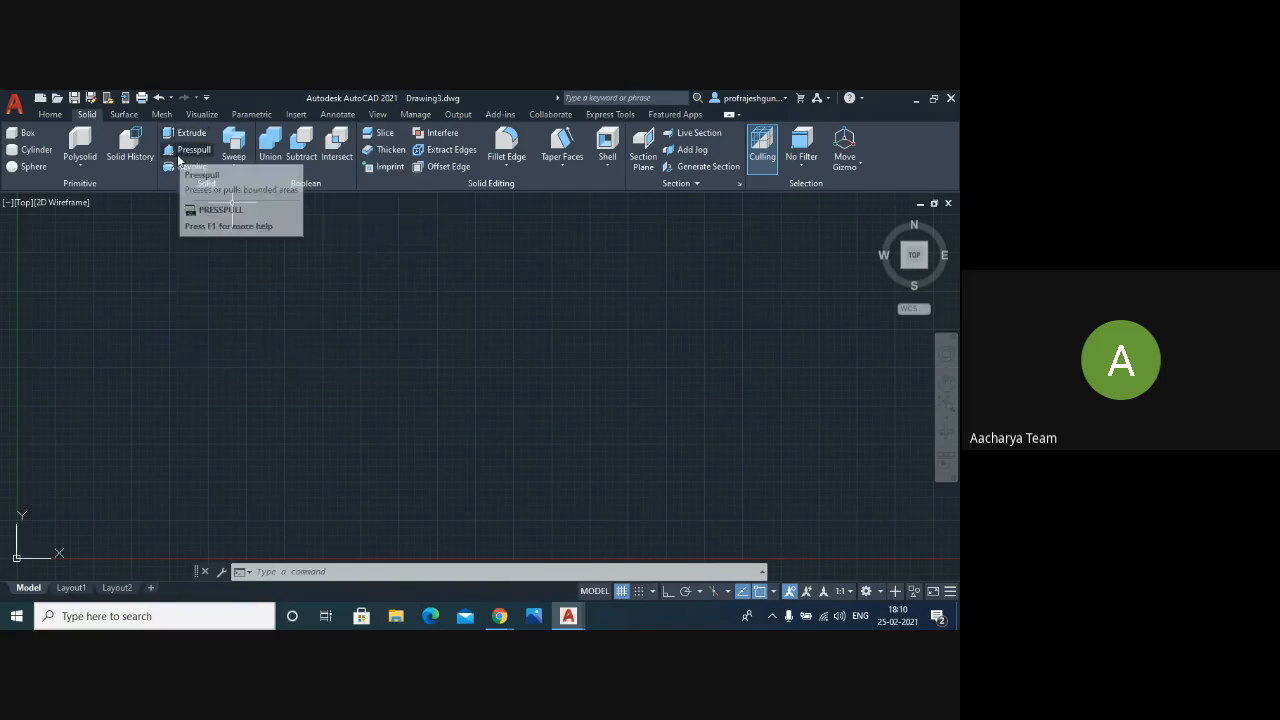
click(233, 163)
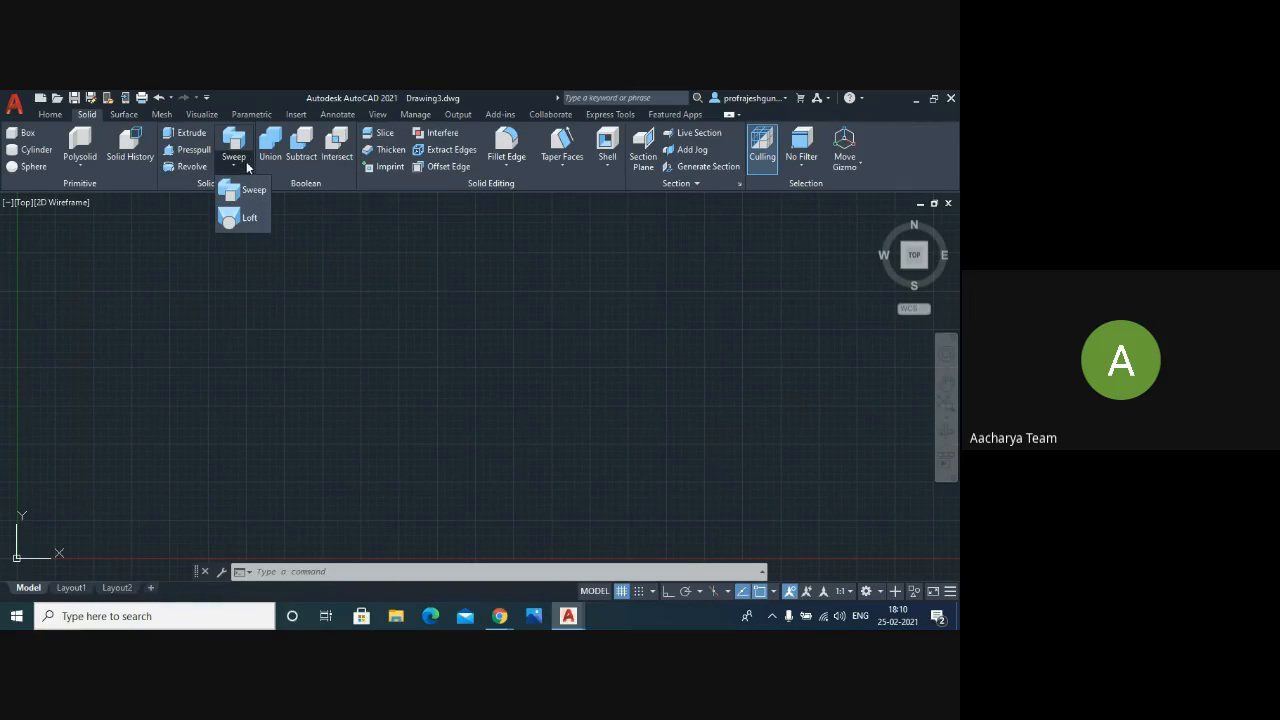
click(235, 165)
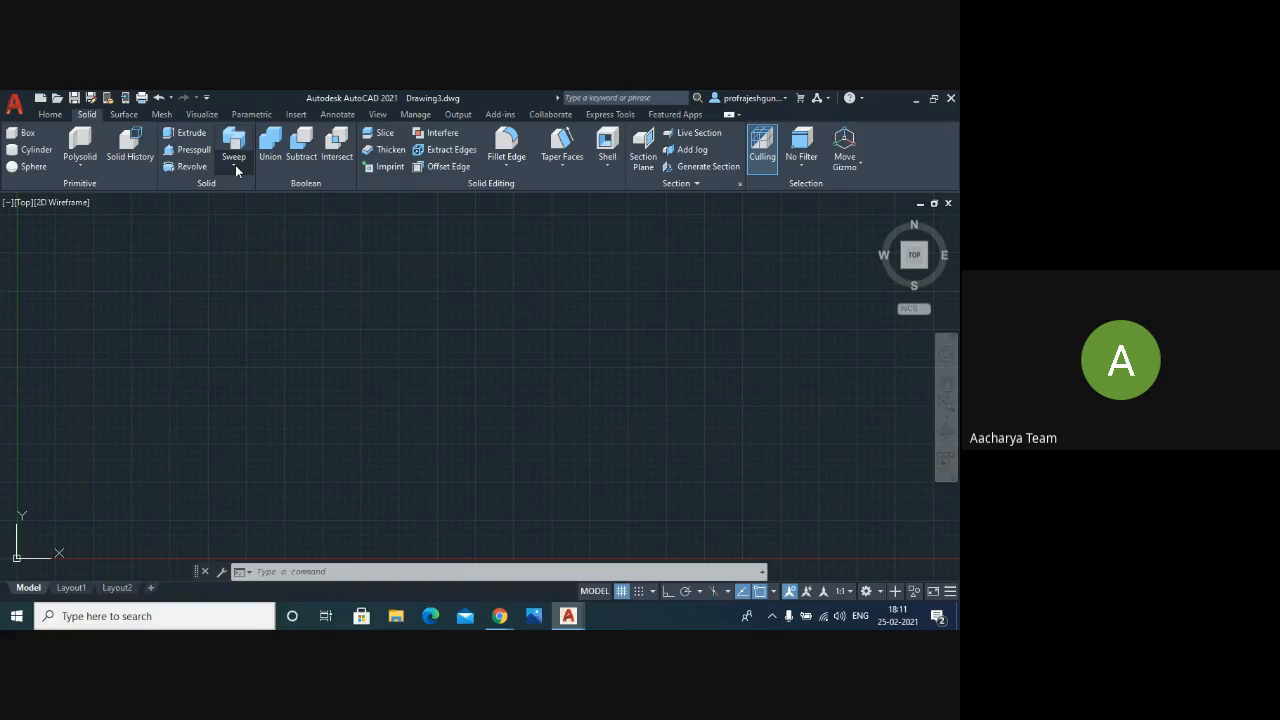
click(235, 168)
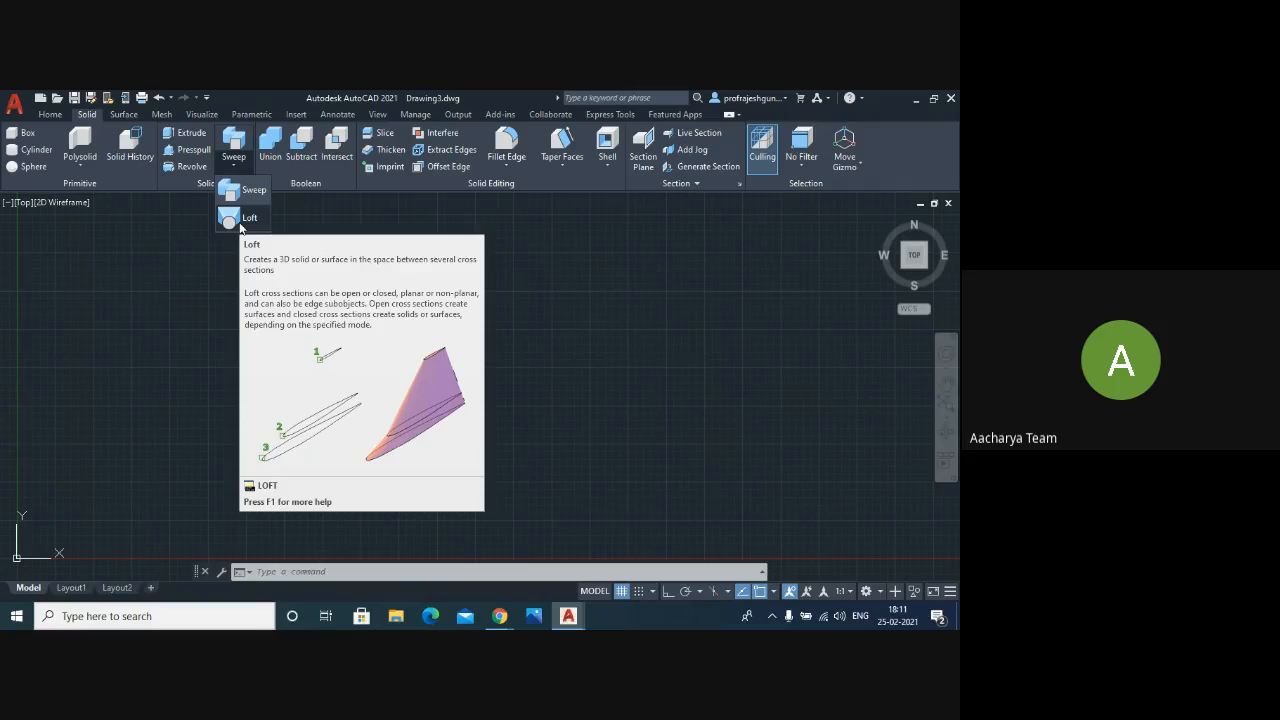
click(184, 167)
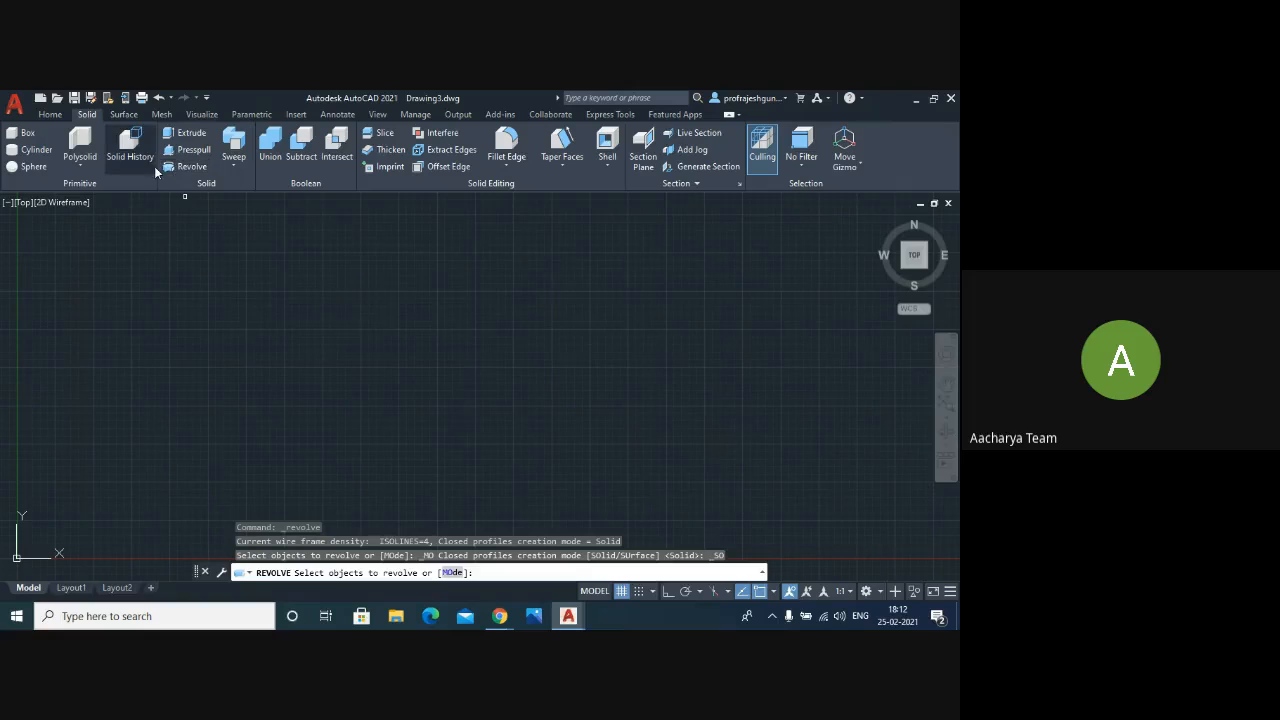
click(124, 114)
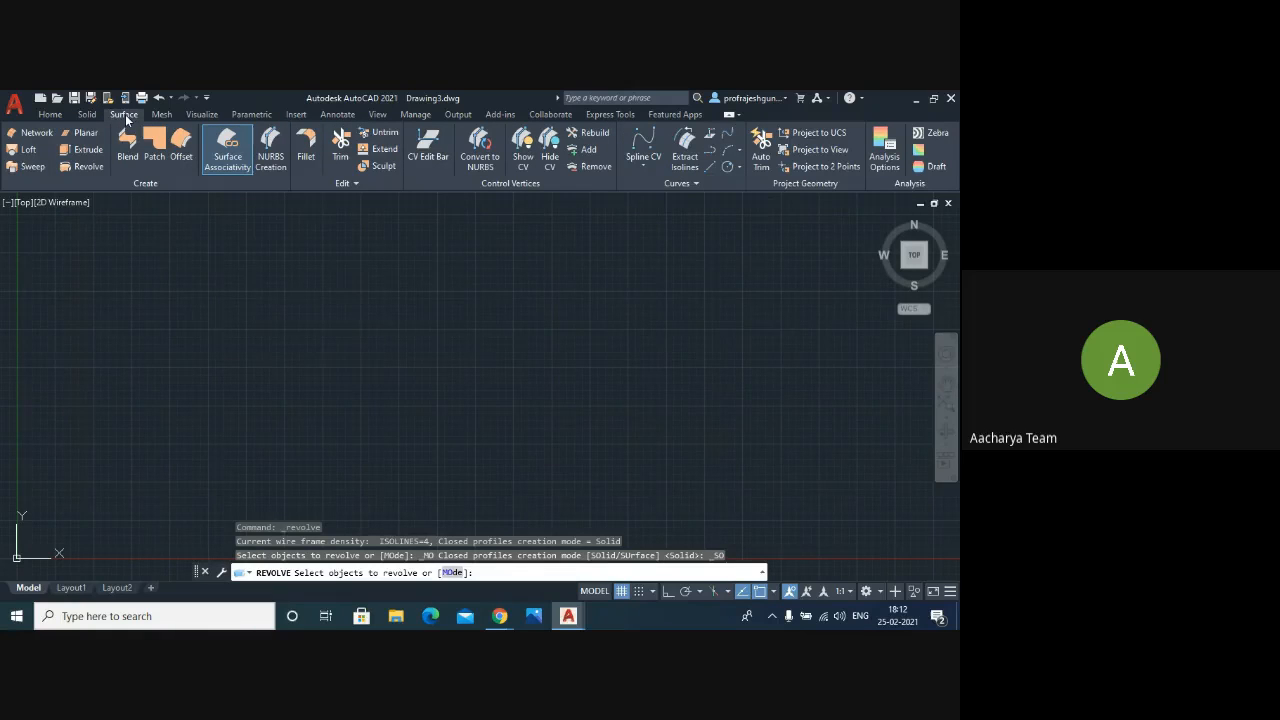
- Switch to the Google Meet call in Chrome, admit the waiting participant, and return to Drawing3.dwg in AutoCAD
click(499, 615)
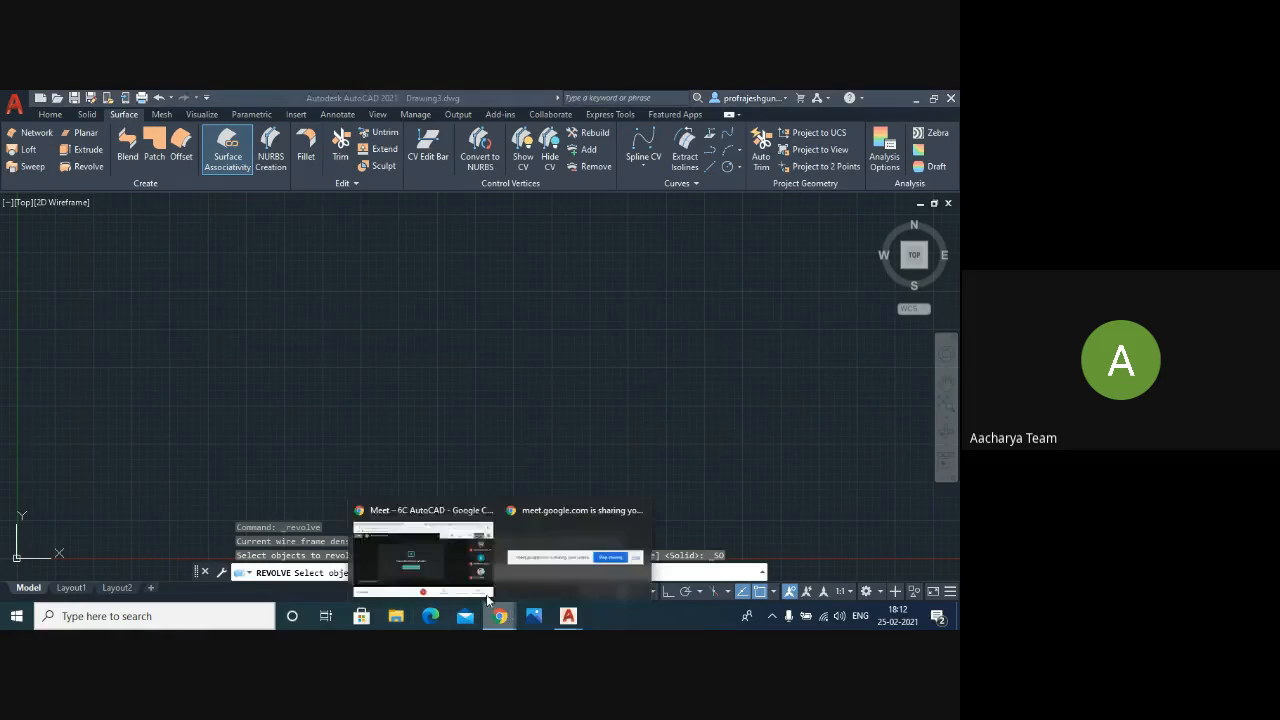
click(458, 567)
click(636, 267)
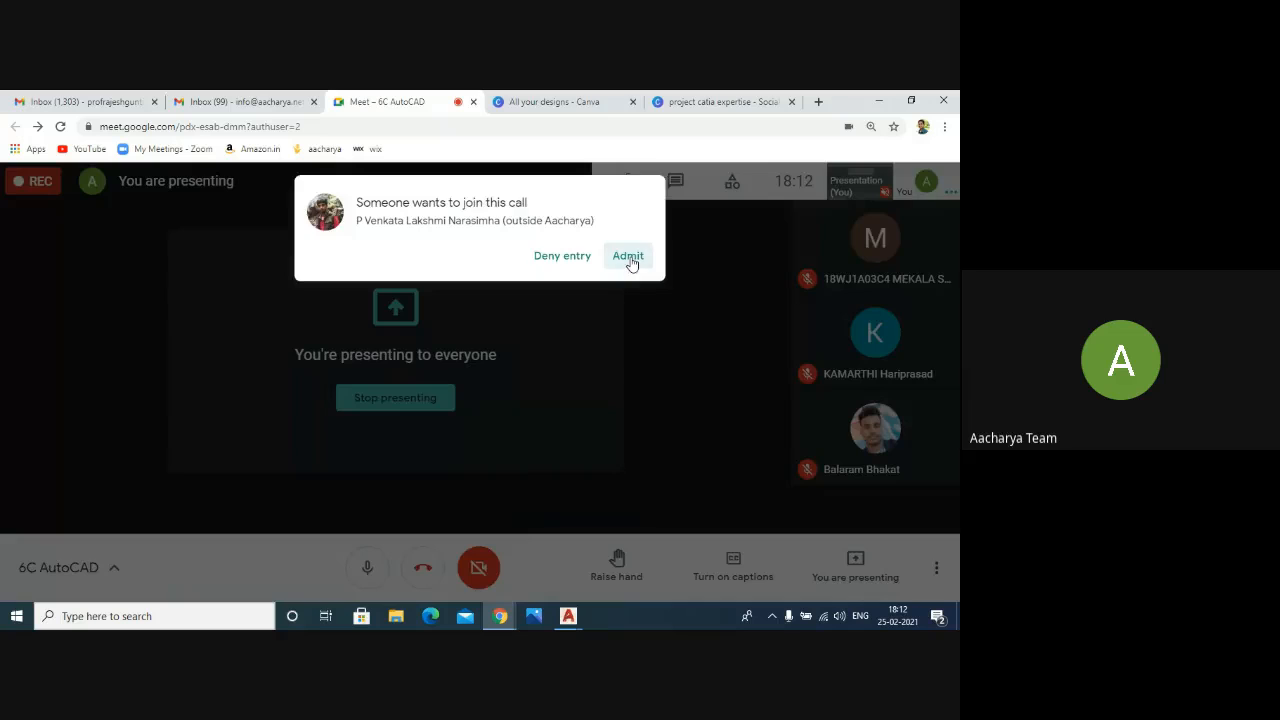
click(568, 615)
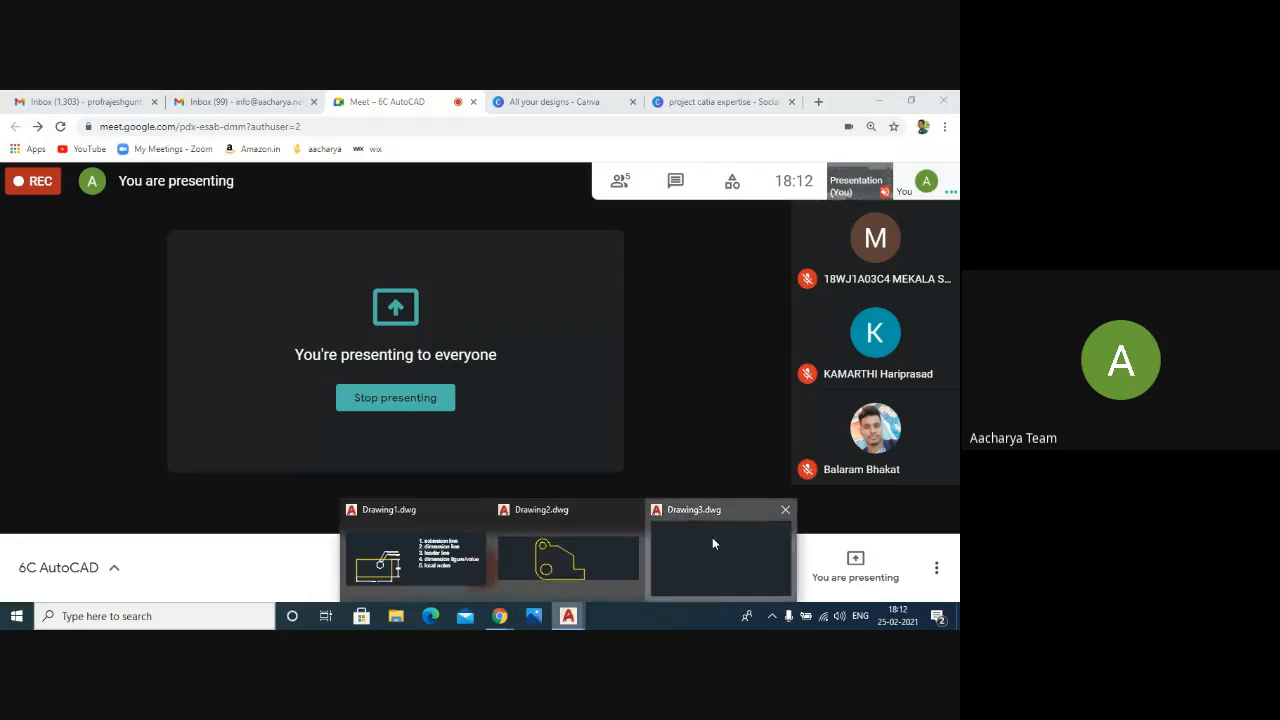
click(712, 537)
- Cancel the pending Revolve command and compare the surface versions of Loft, Sweep and Extrude with their solid counterparts
click(88, 115)
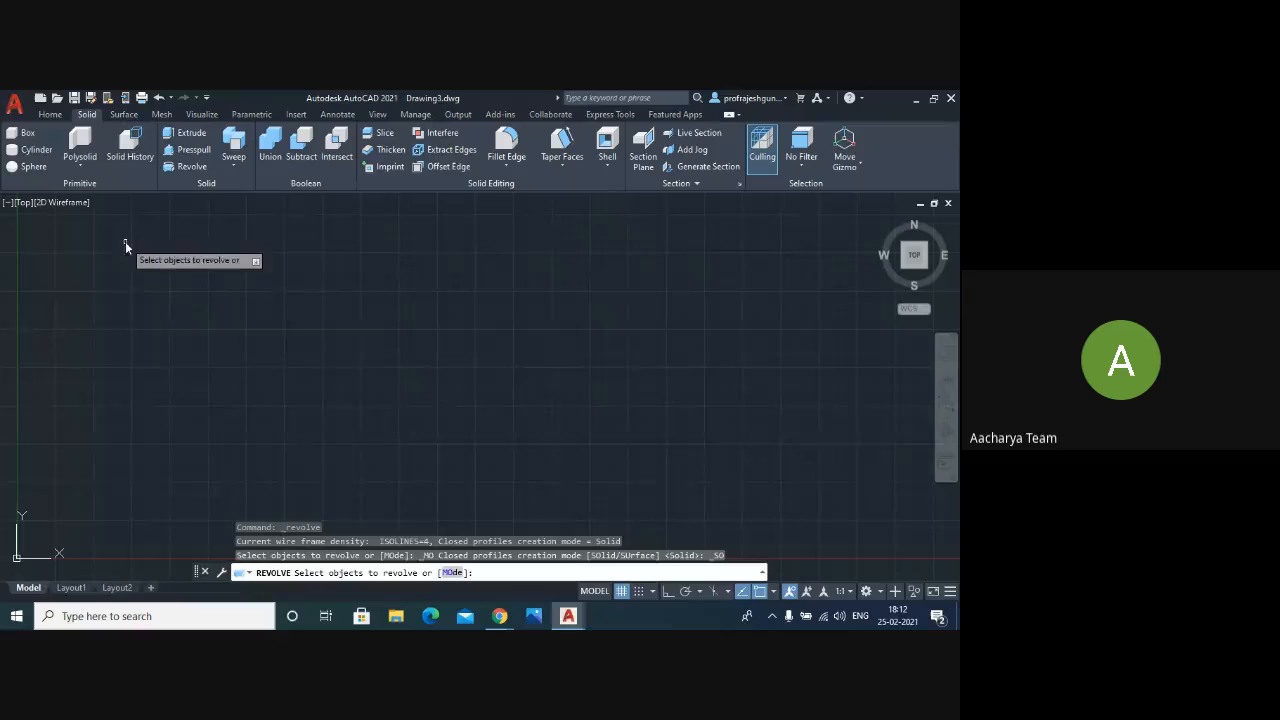
key(Escape)
click(124, 115)
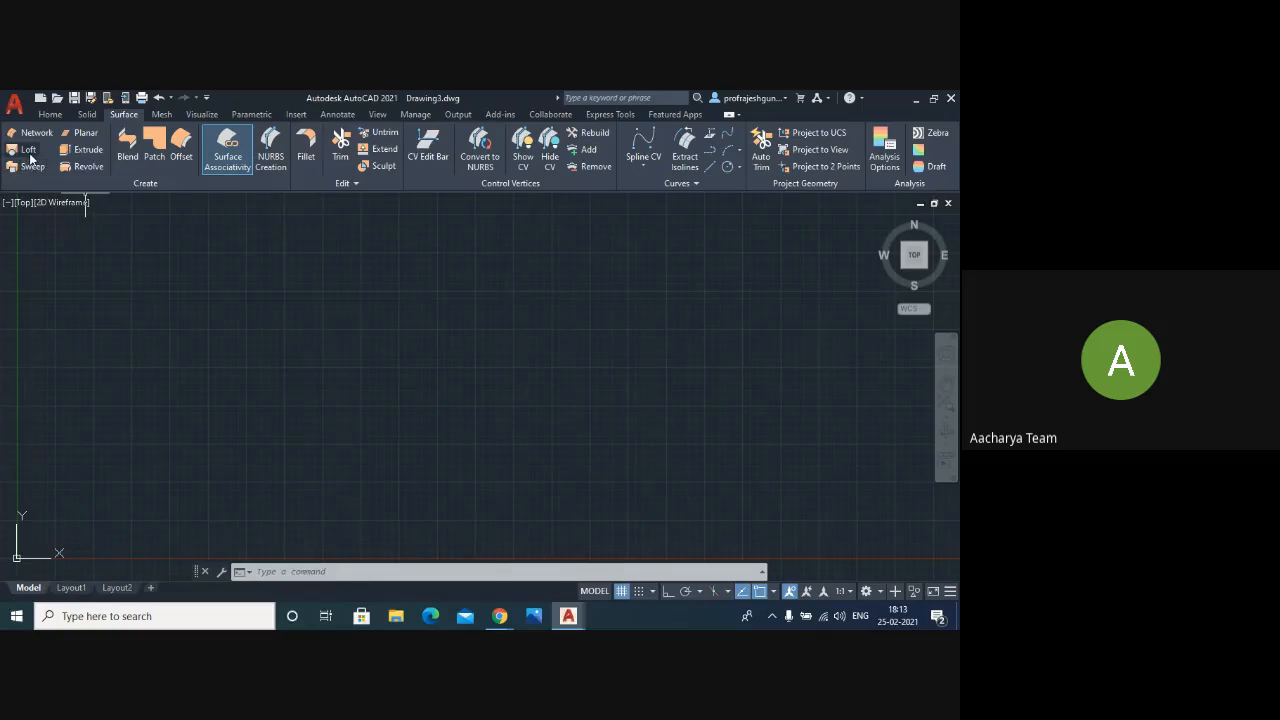
click(85, 116)
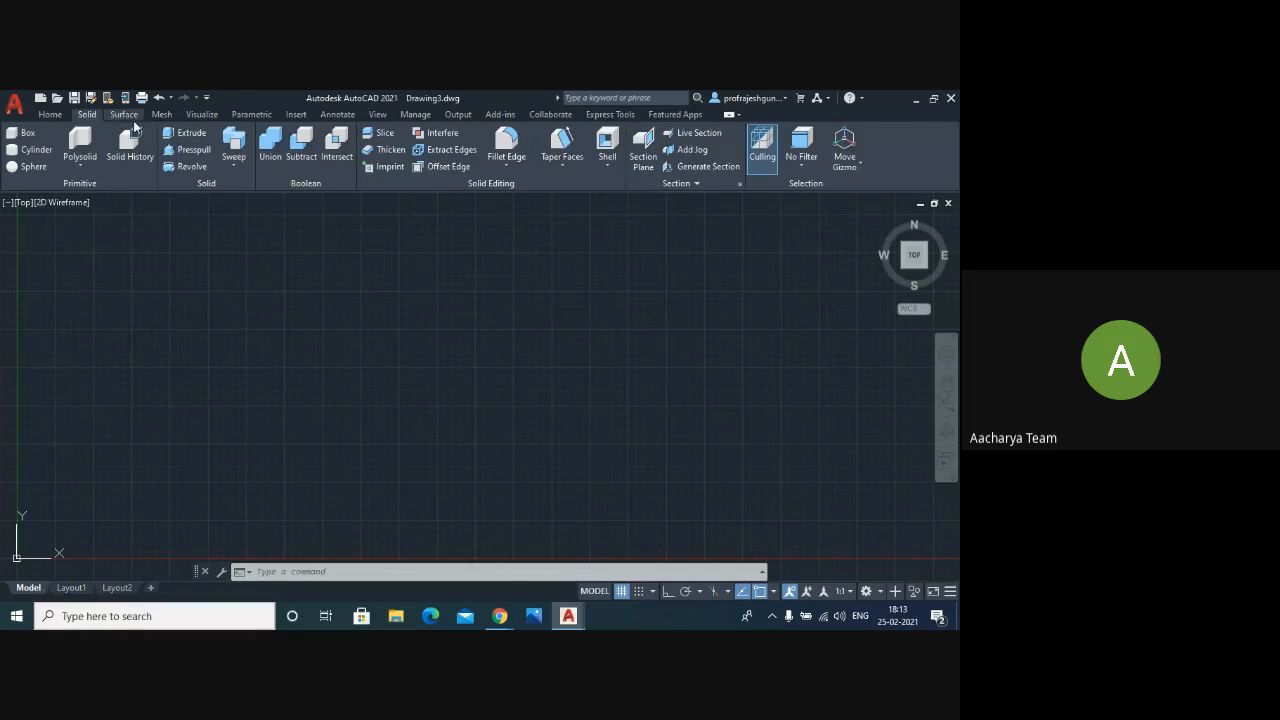
click(124, 115)
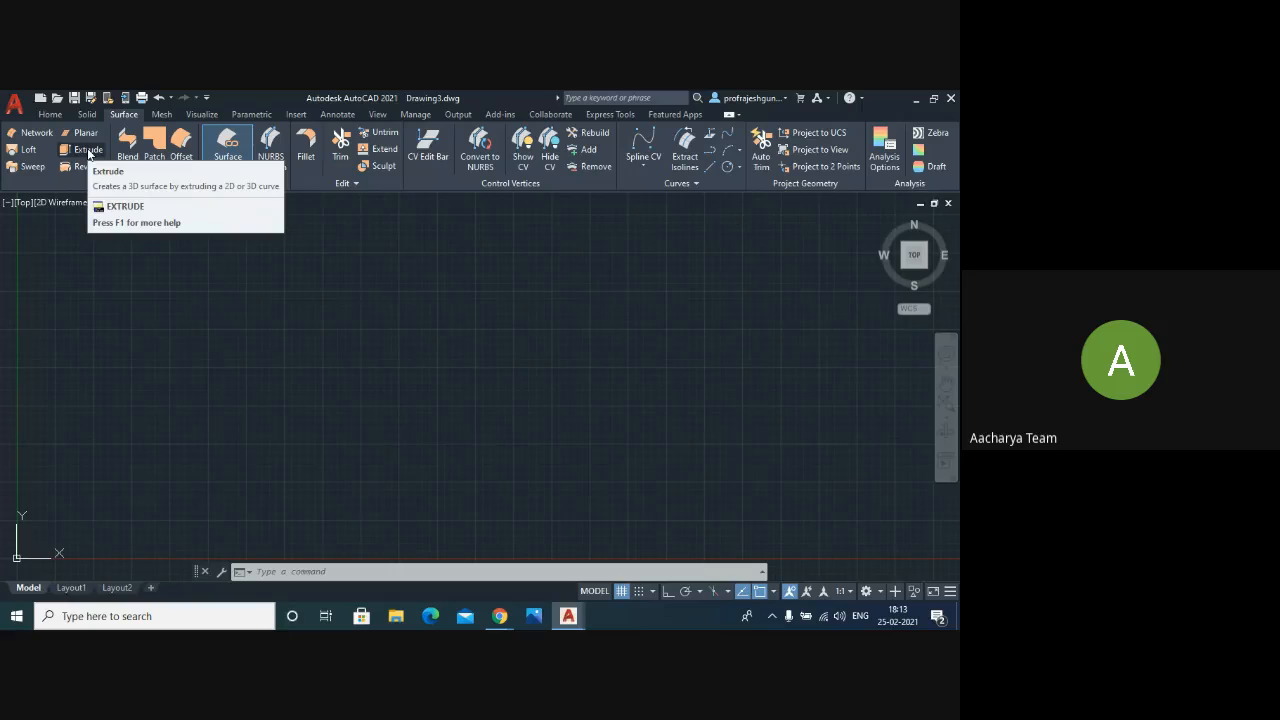
click(87, 115)
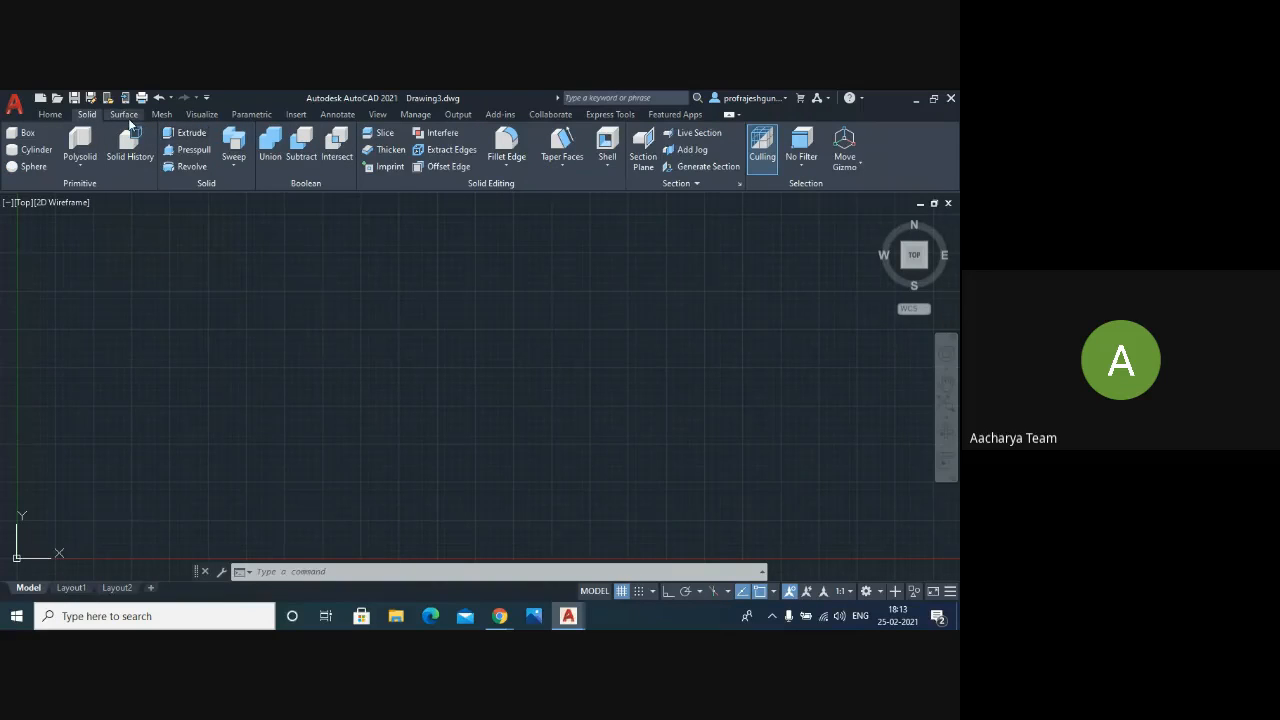
click(124, 115)
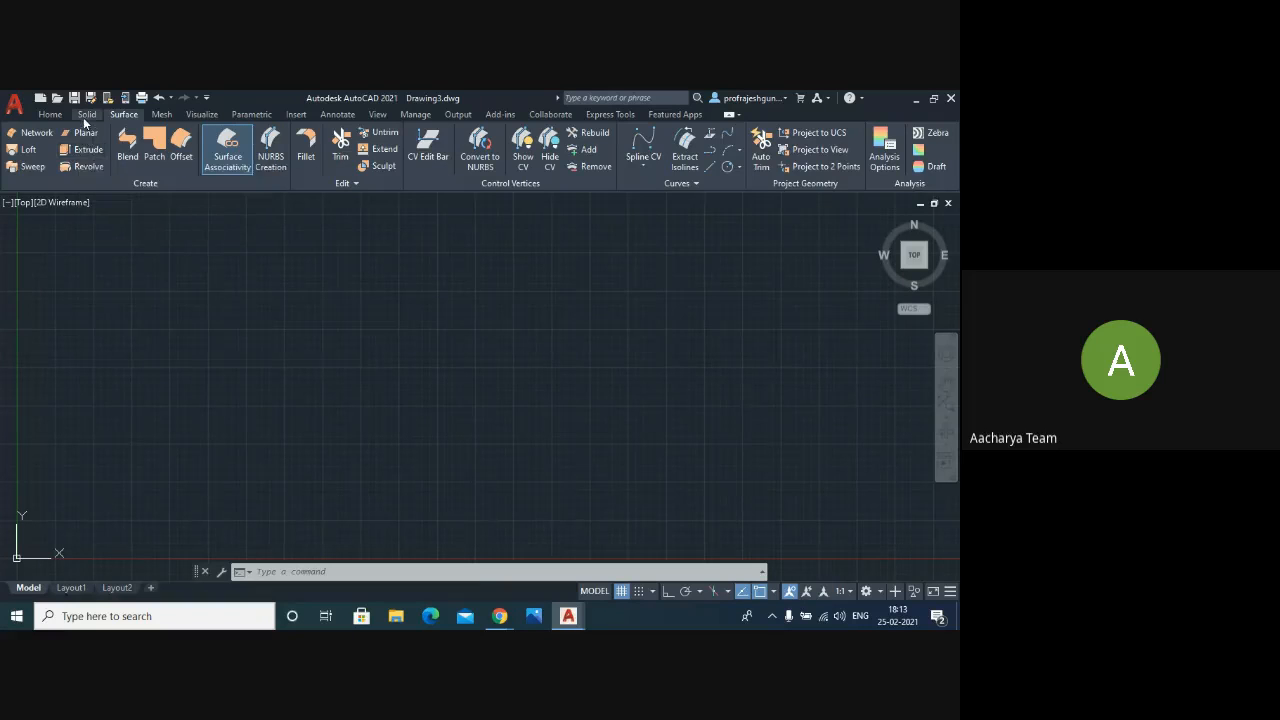
click(87, 115)
click(124, 115)
- Set the drawing's viewpoint to SW Isometric
click(22, 203)
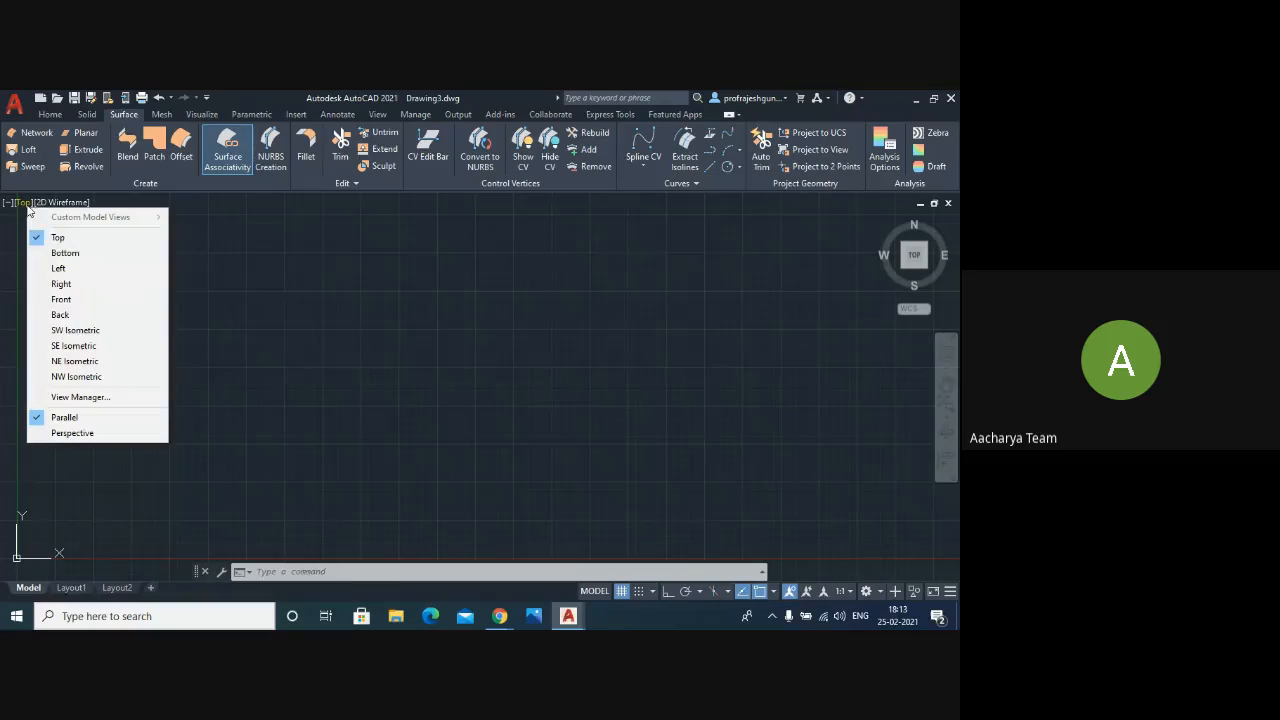
click(78, 332)
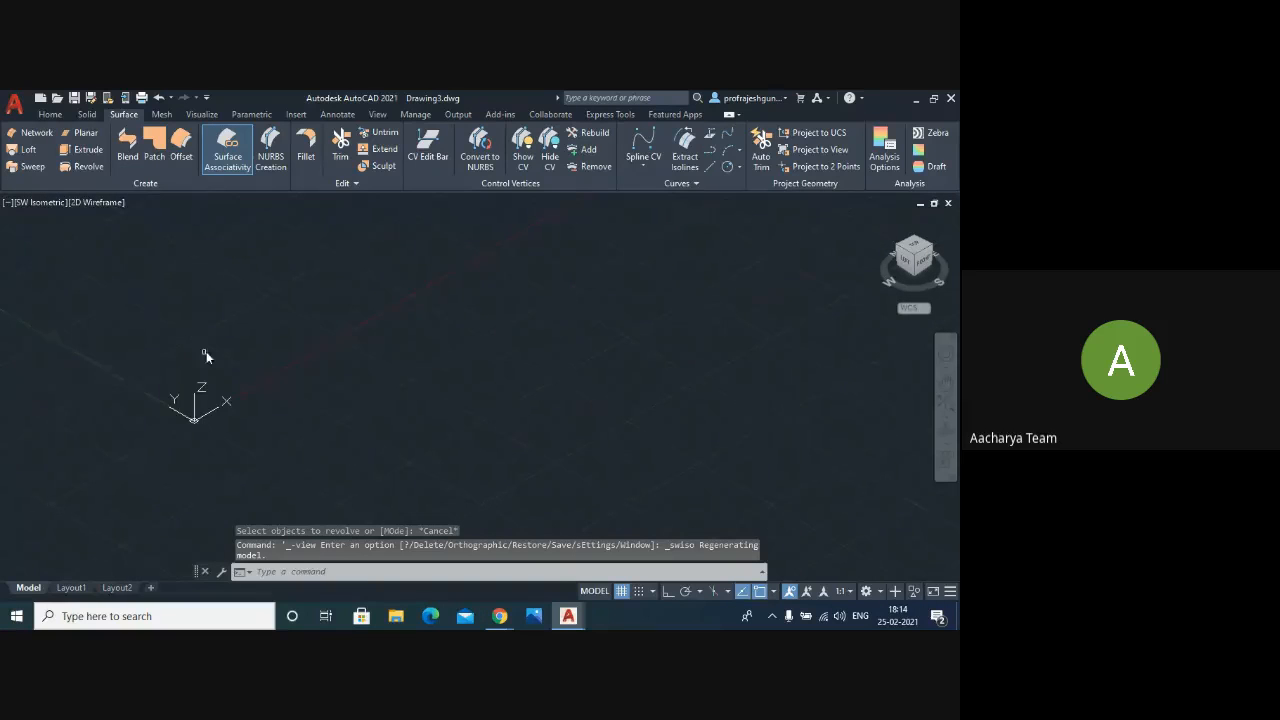
scroll(214, 326, up, 4)
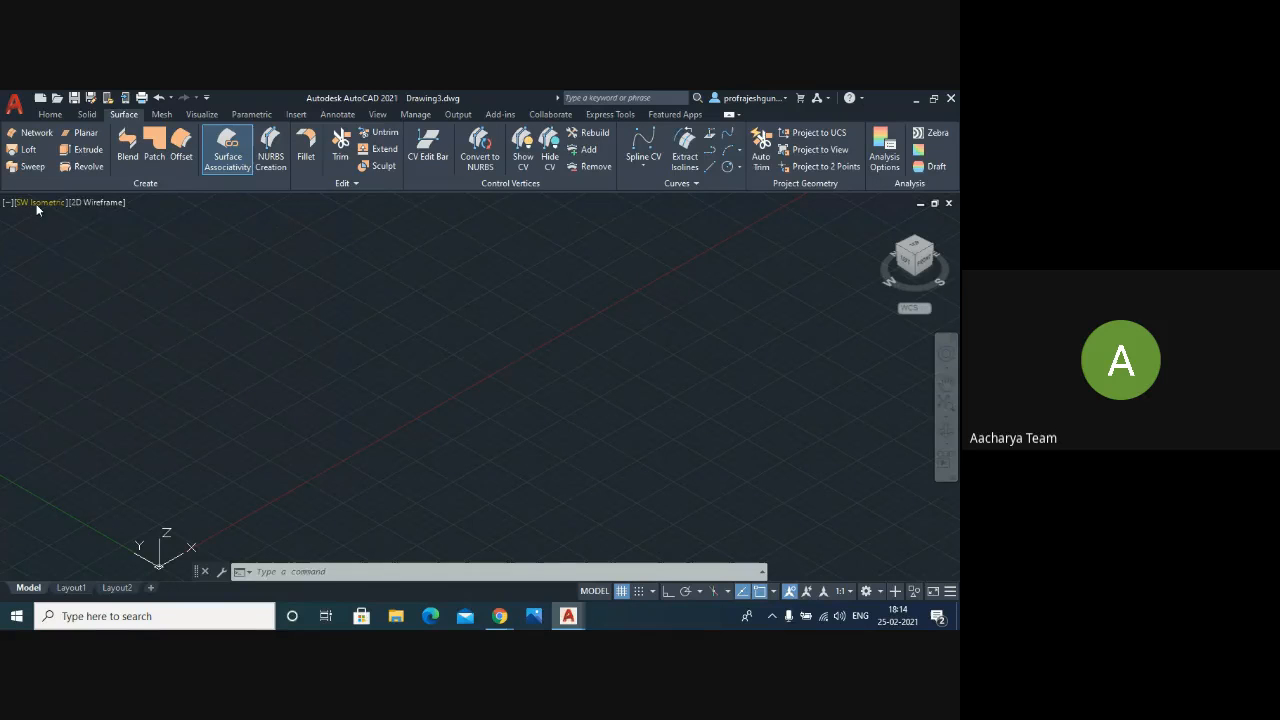
click(37, 204)
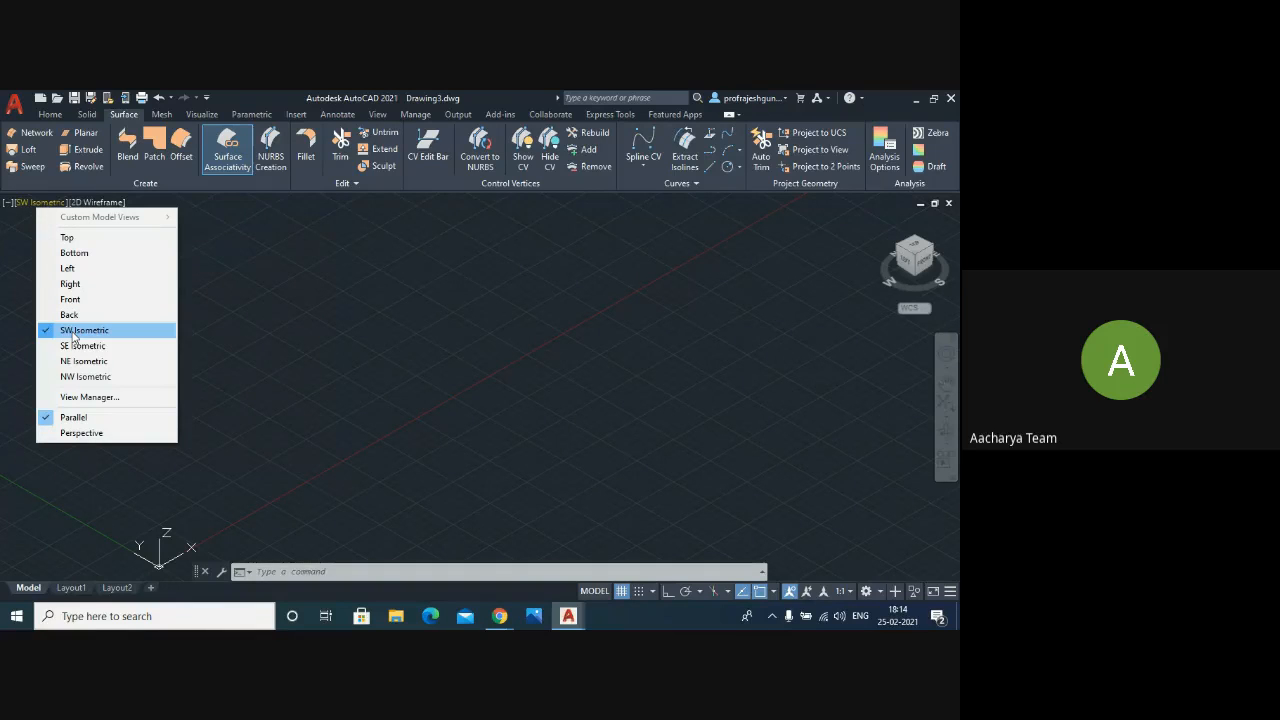
click(31, 206)
- Display the menu bar and reapply the SW Isometric 3D view to the drawing
click(206, 97)
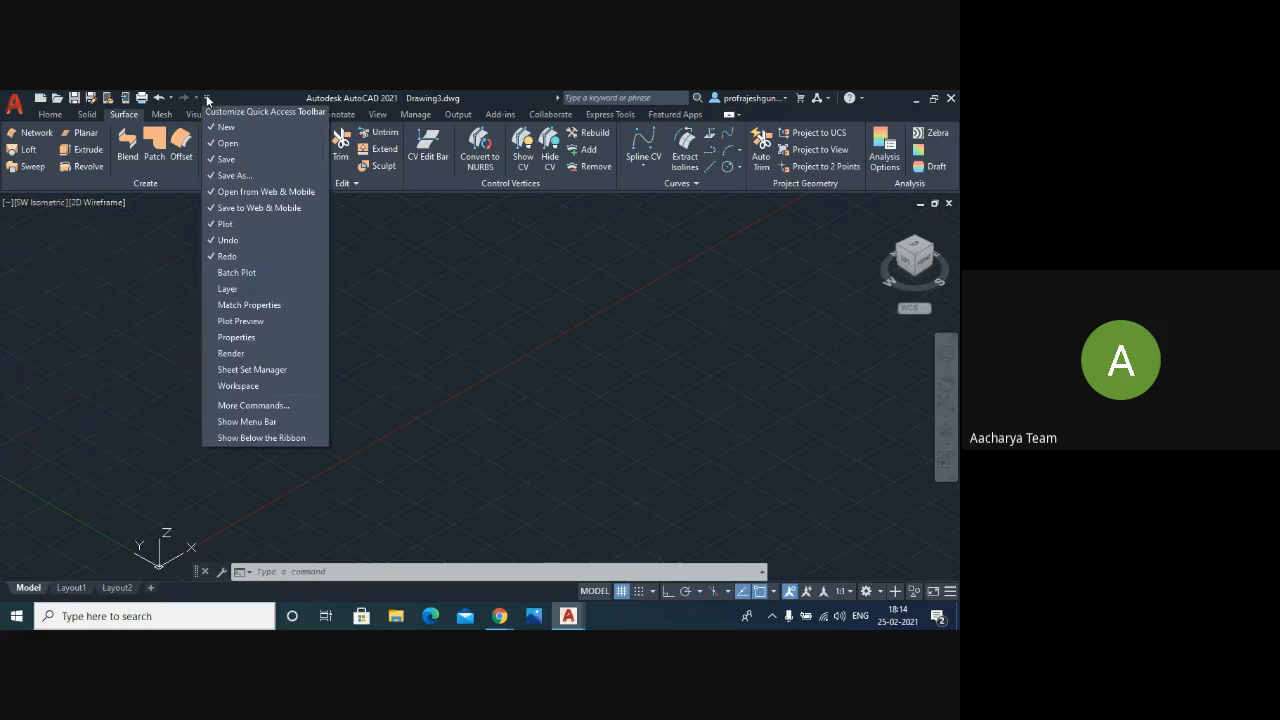
click(241, 422)
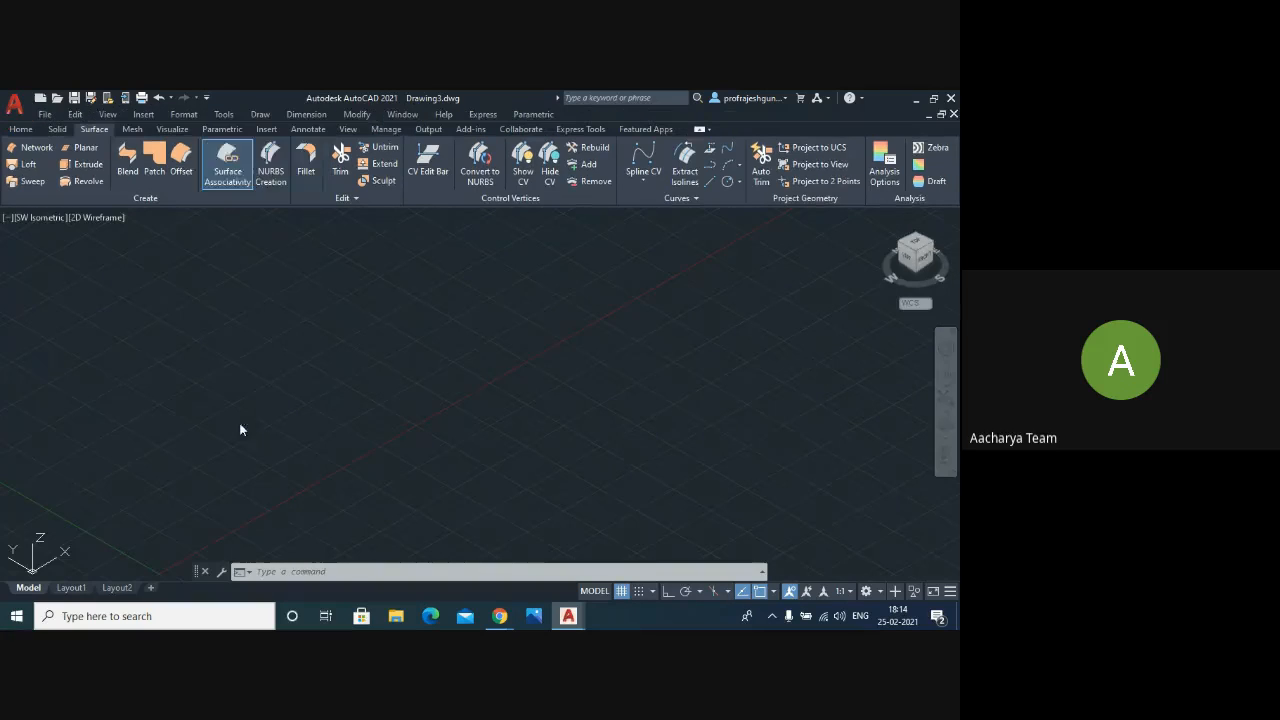
click(107, 116)
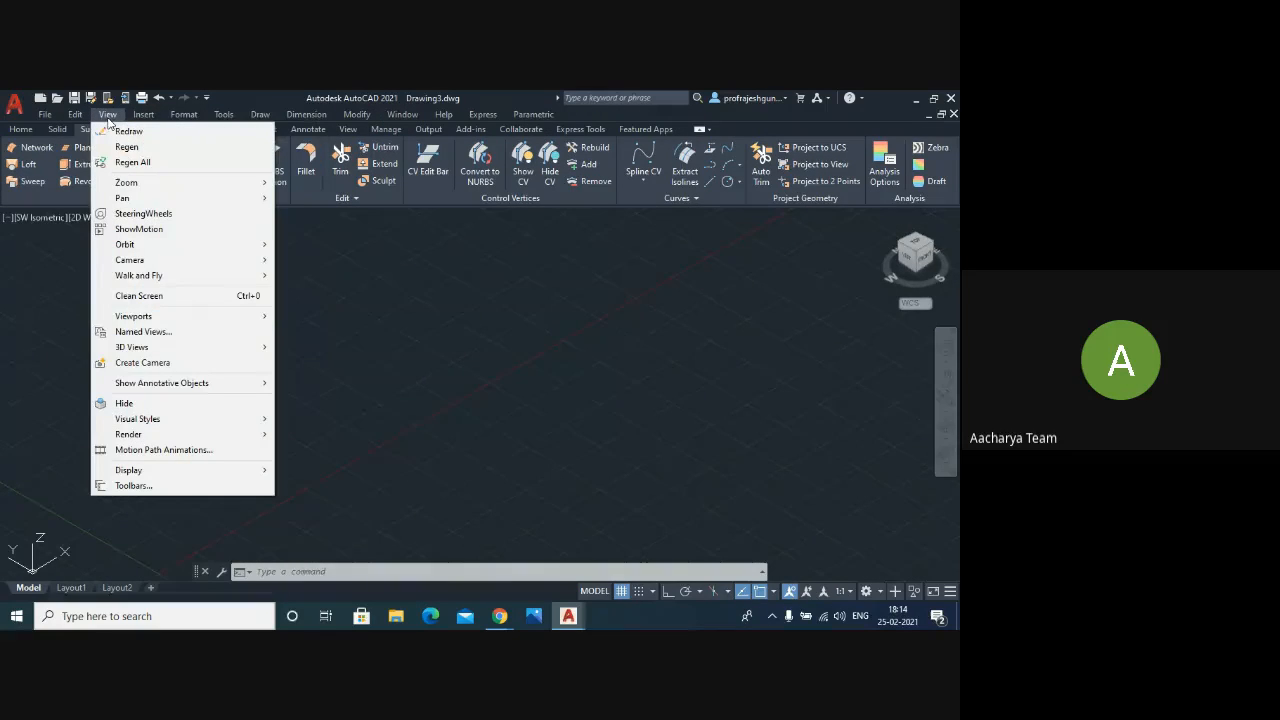
mouse_move(150, 350)
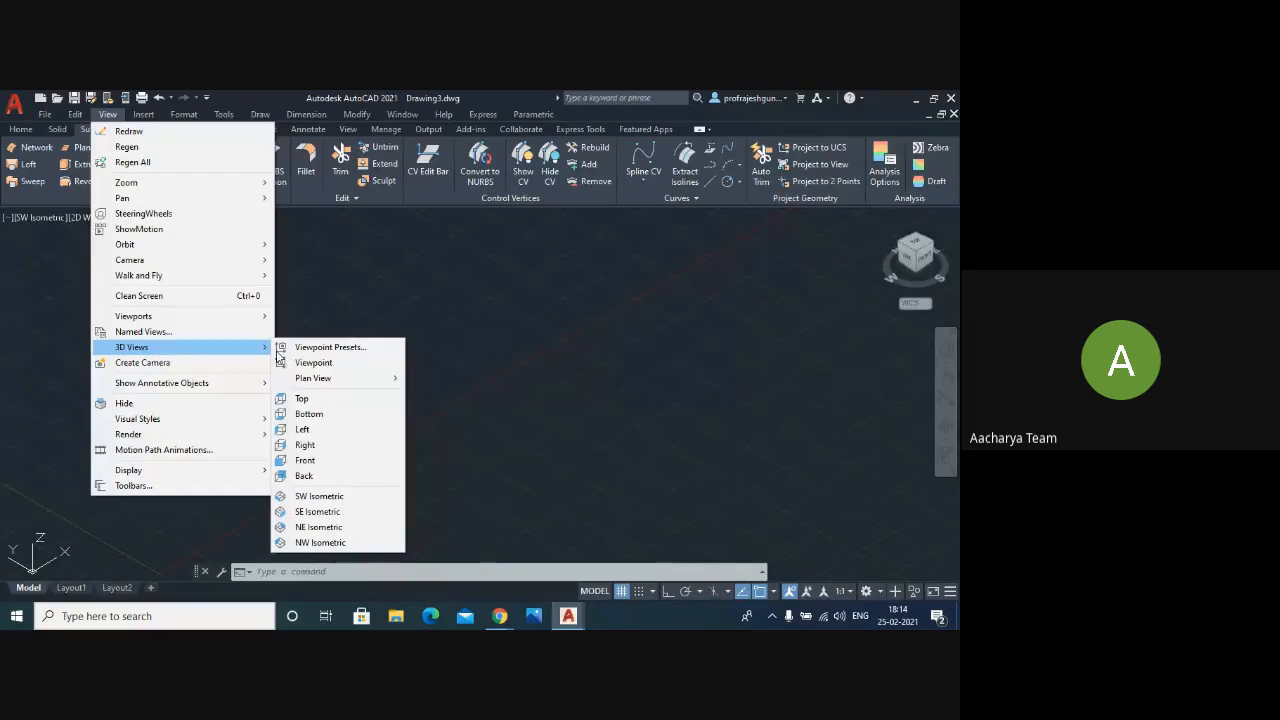
click(320, 499)
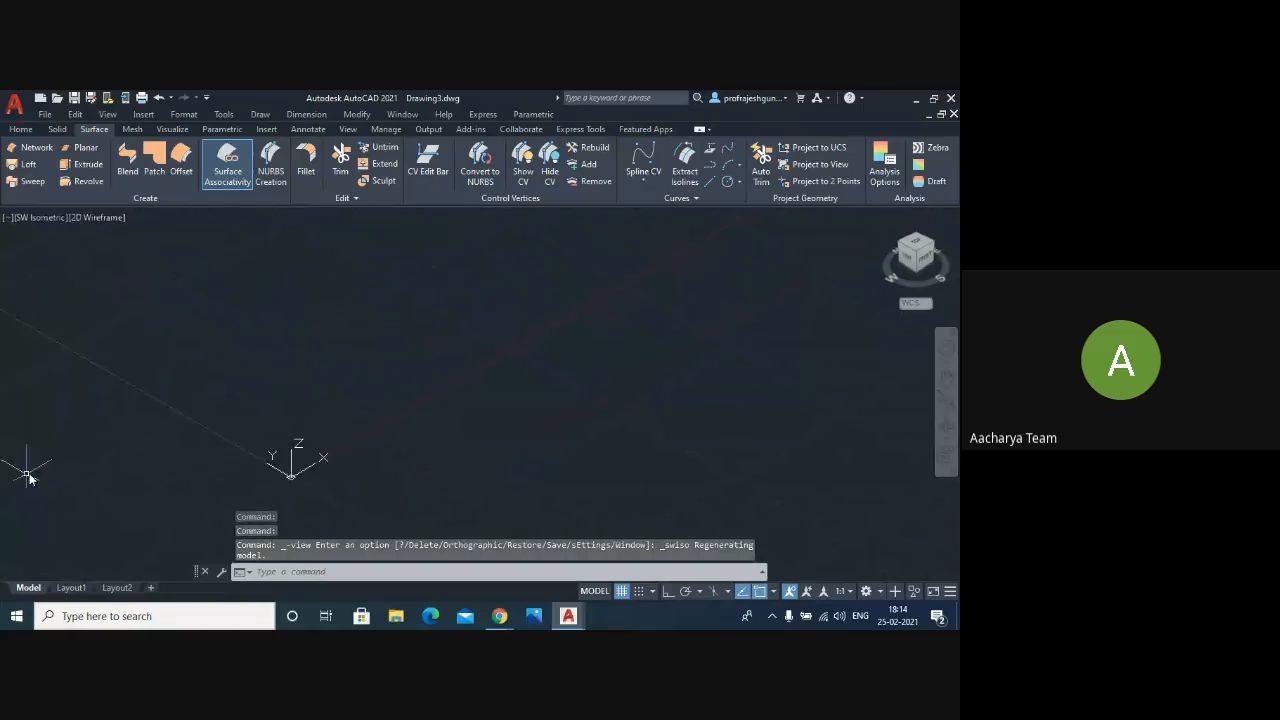
click(44, 219)
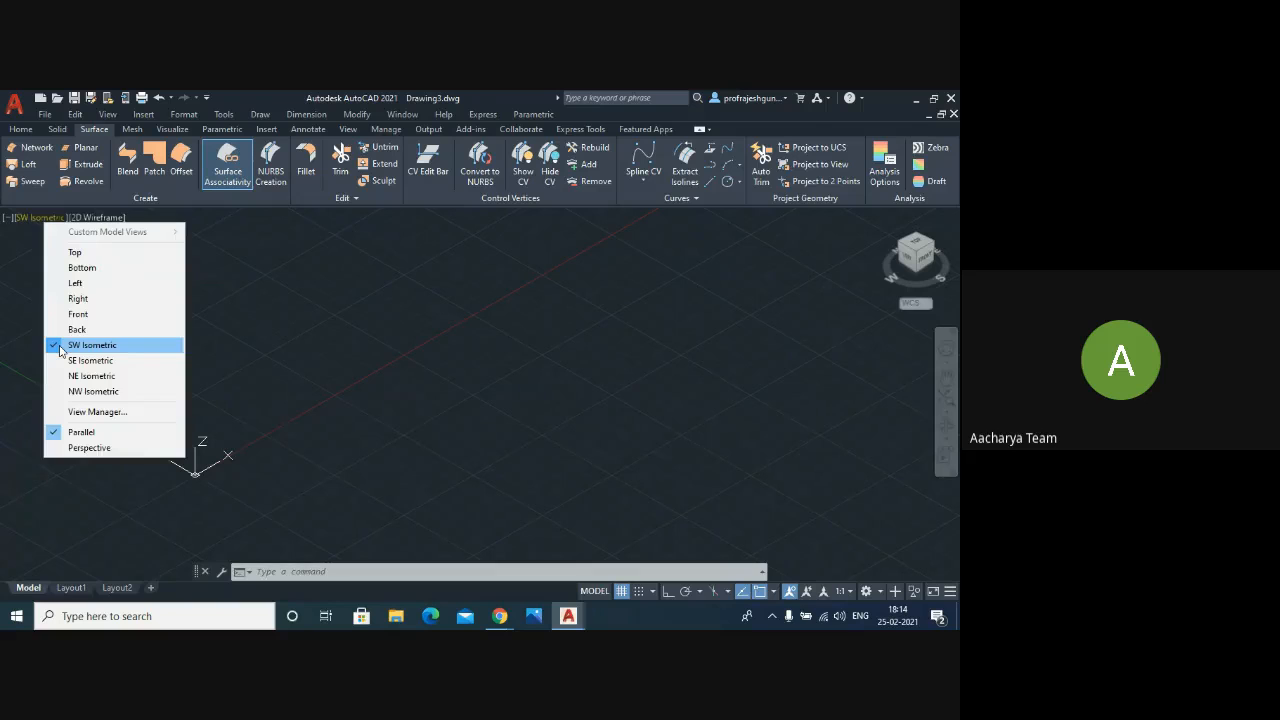
click(90, 345)
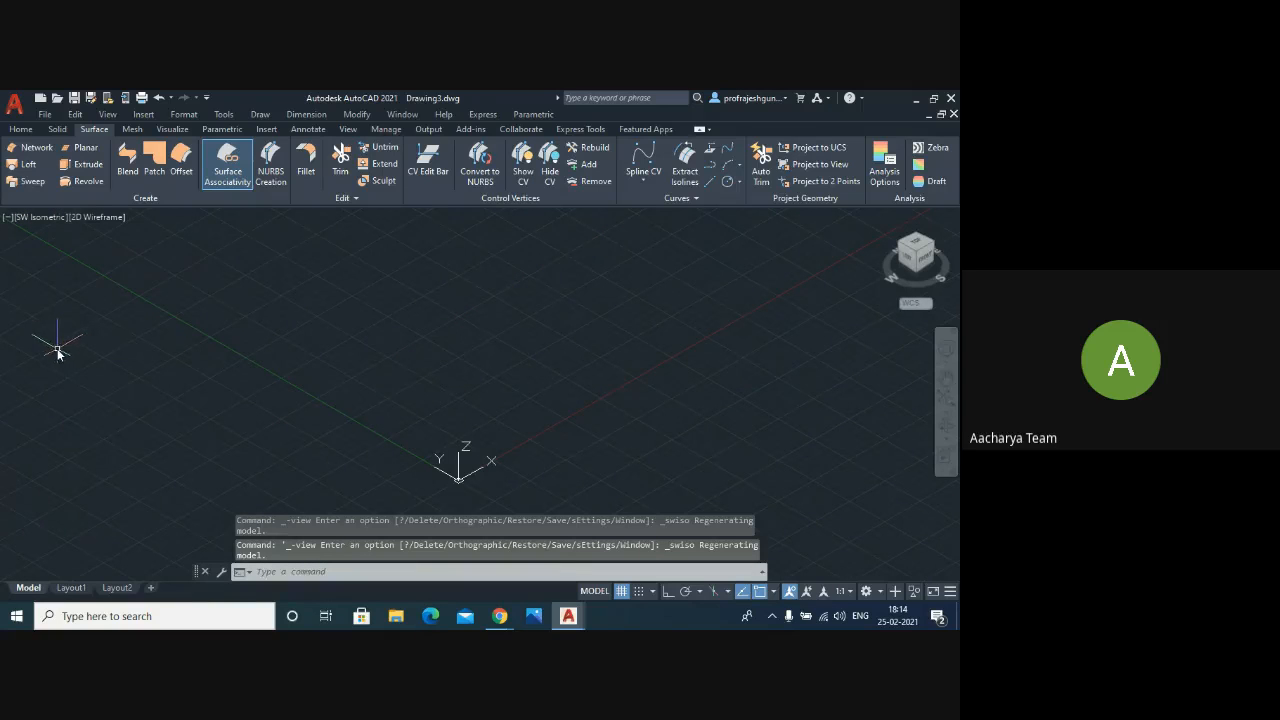
scroll(103, 335, down, 2)
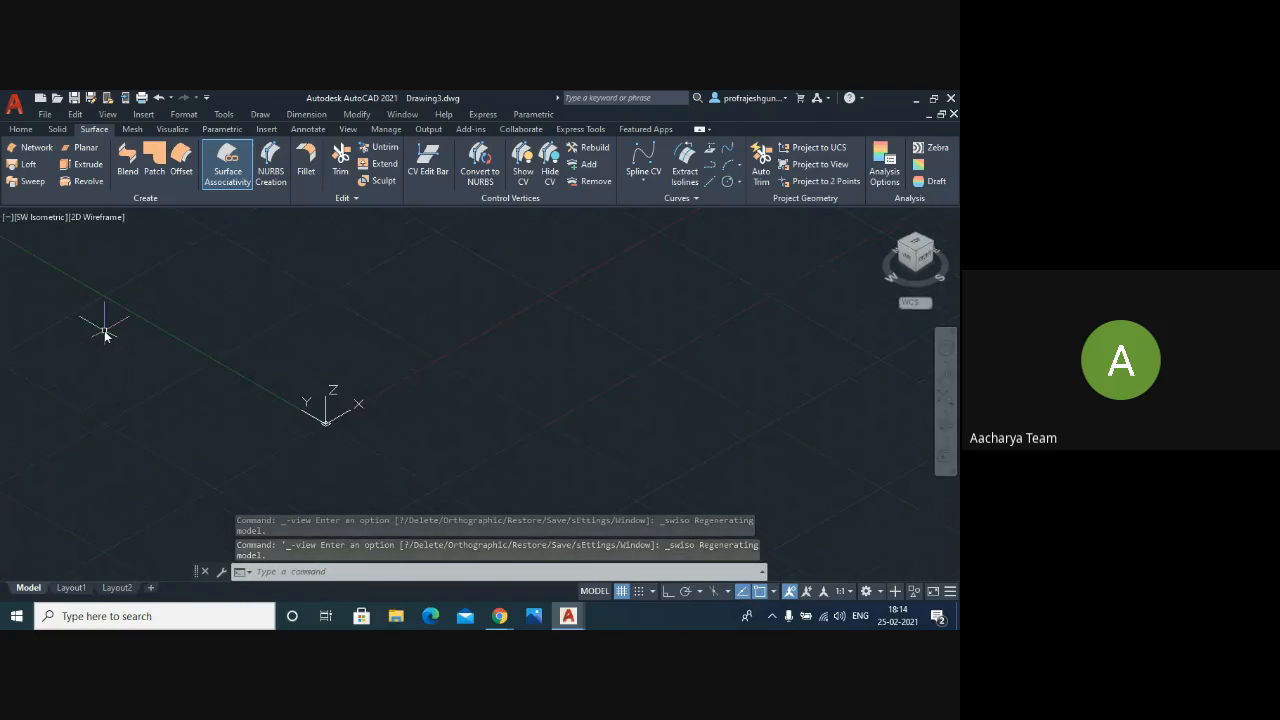
scroll(266, 303, up, 4)
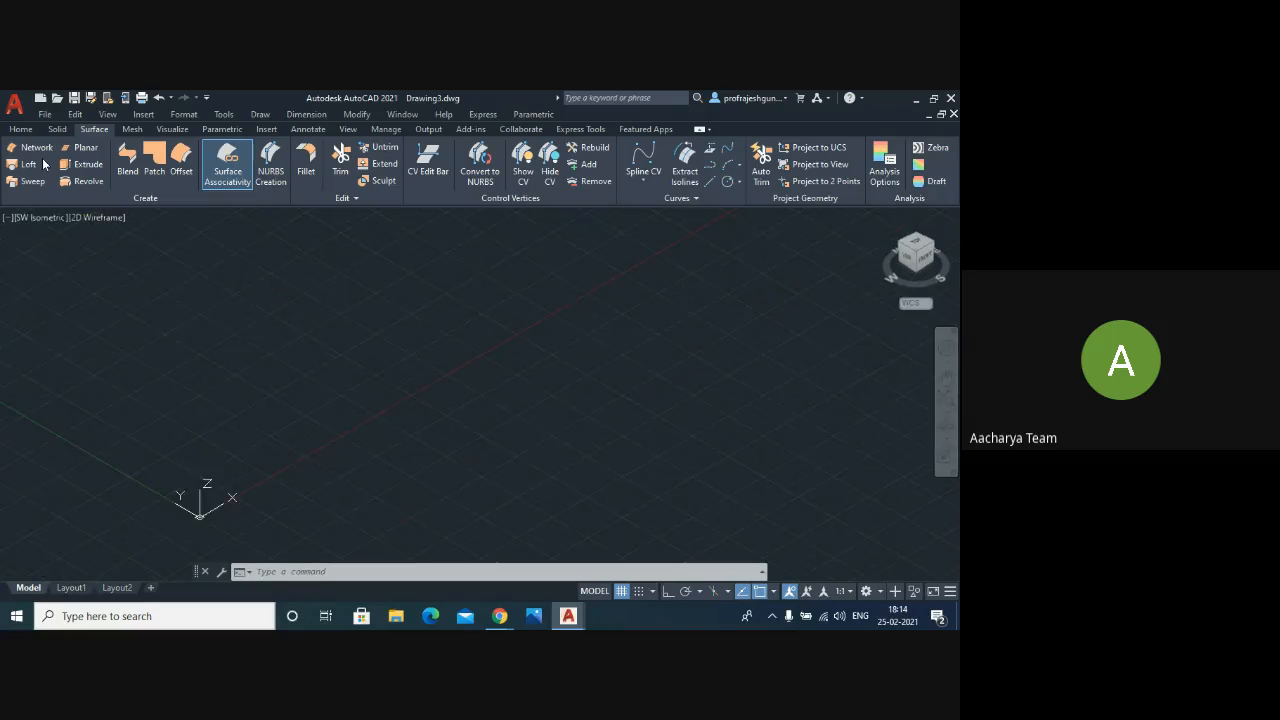
- Draw a rectangle near the origin, just beside the red X axis
click(24, 131)
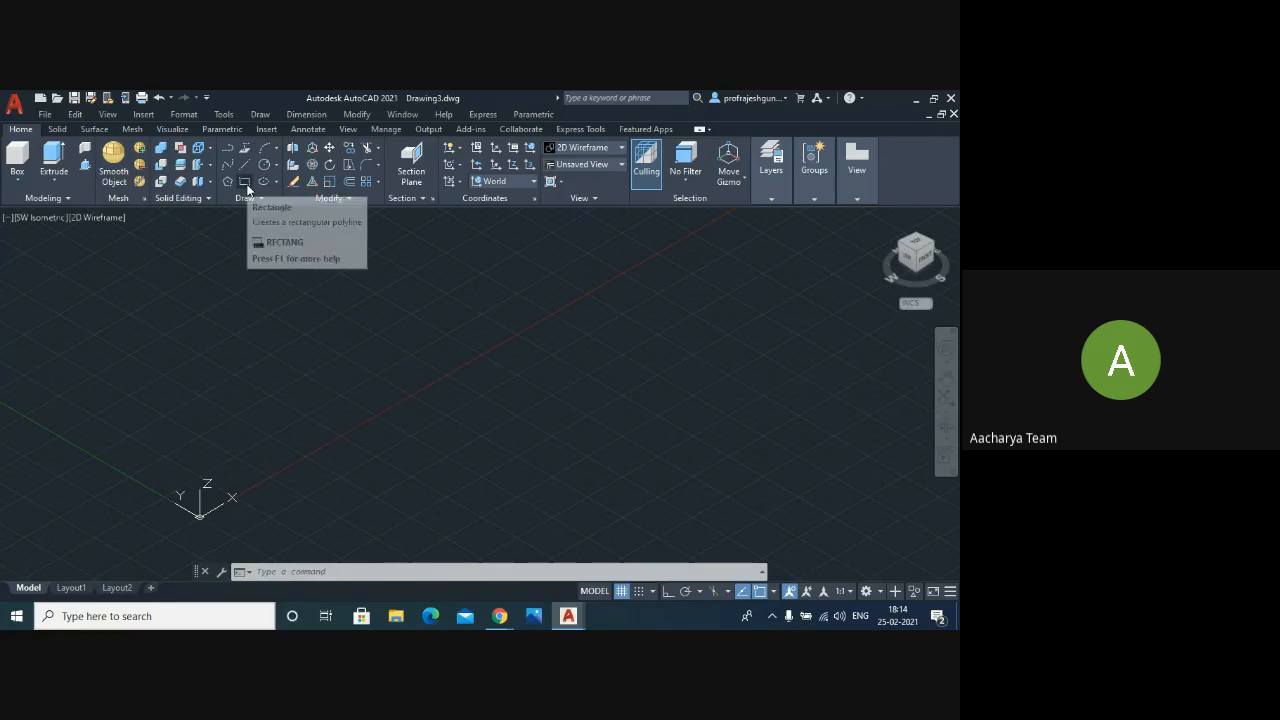
click(245, 182)
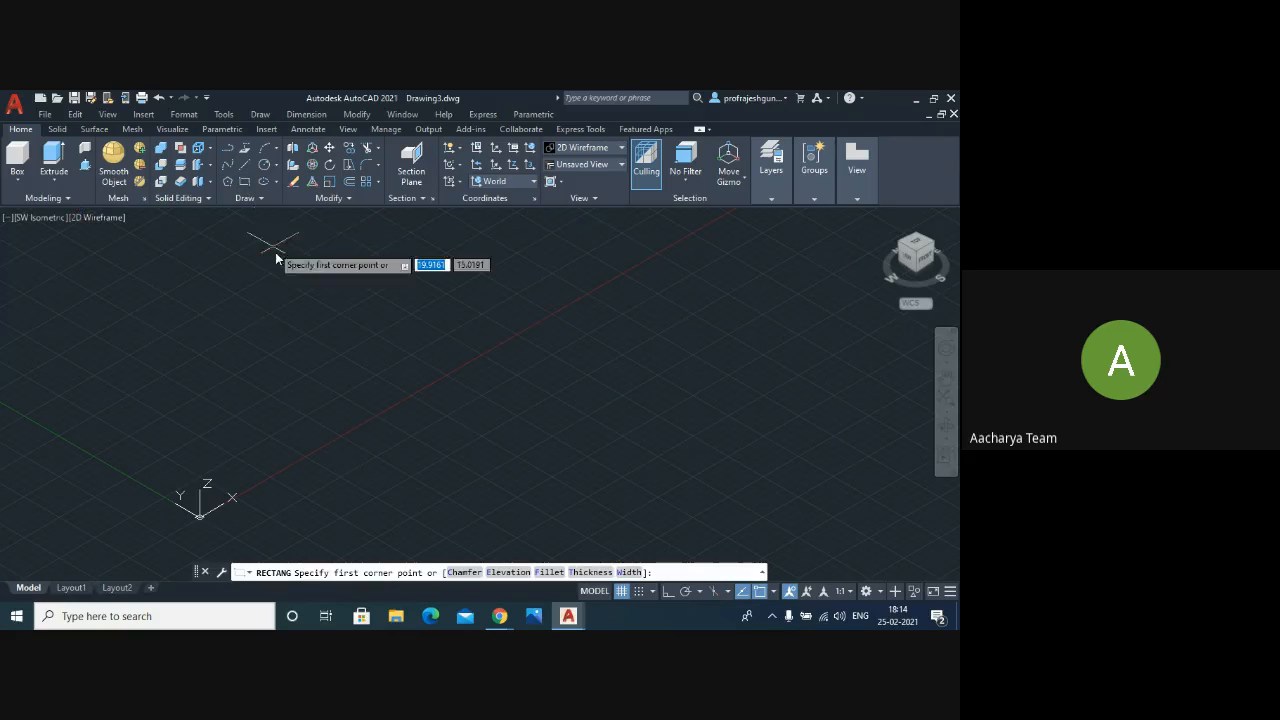
click(260, 452)
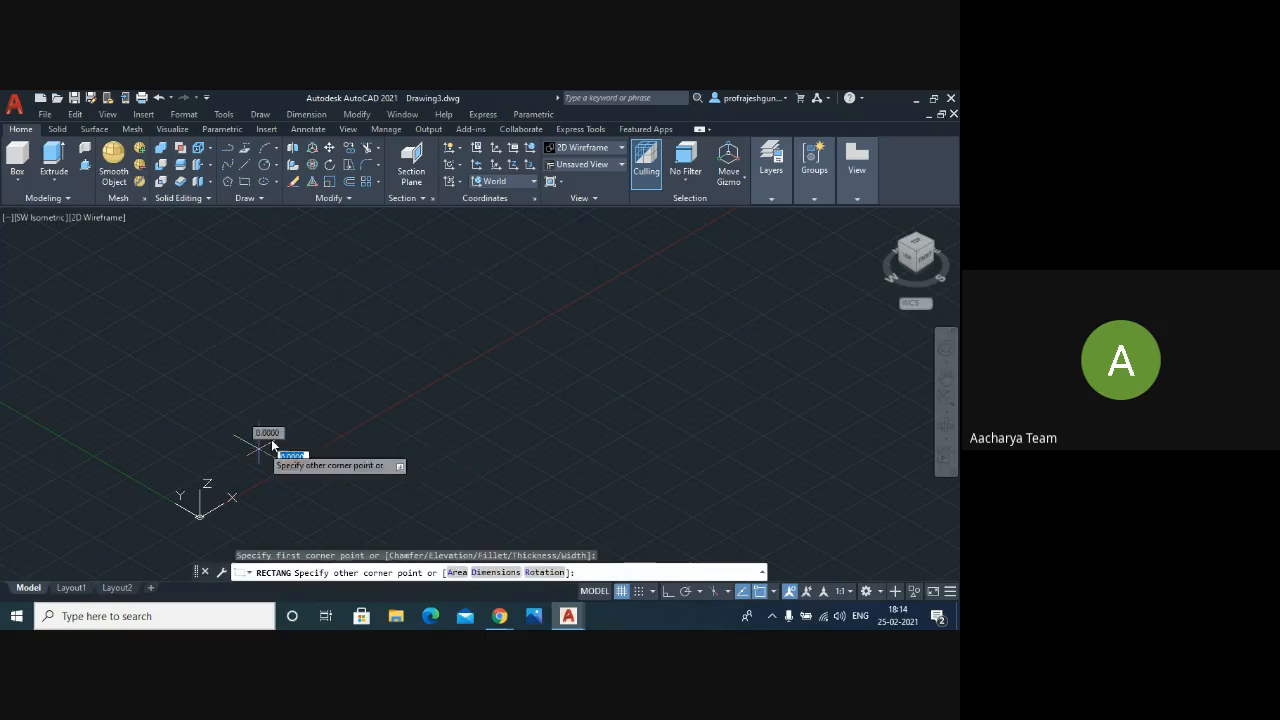
click(295, 373)
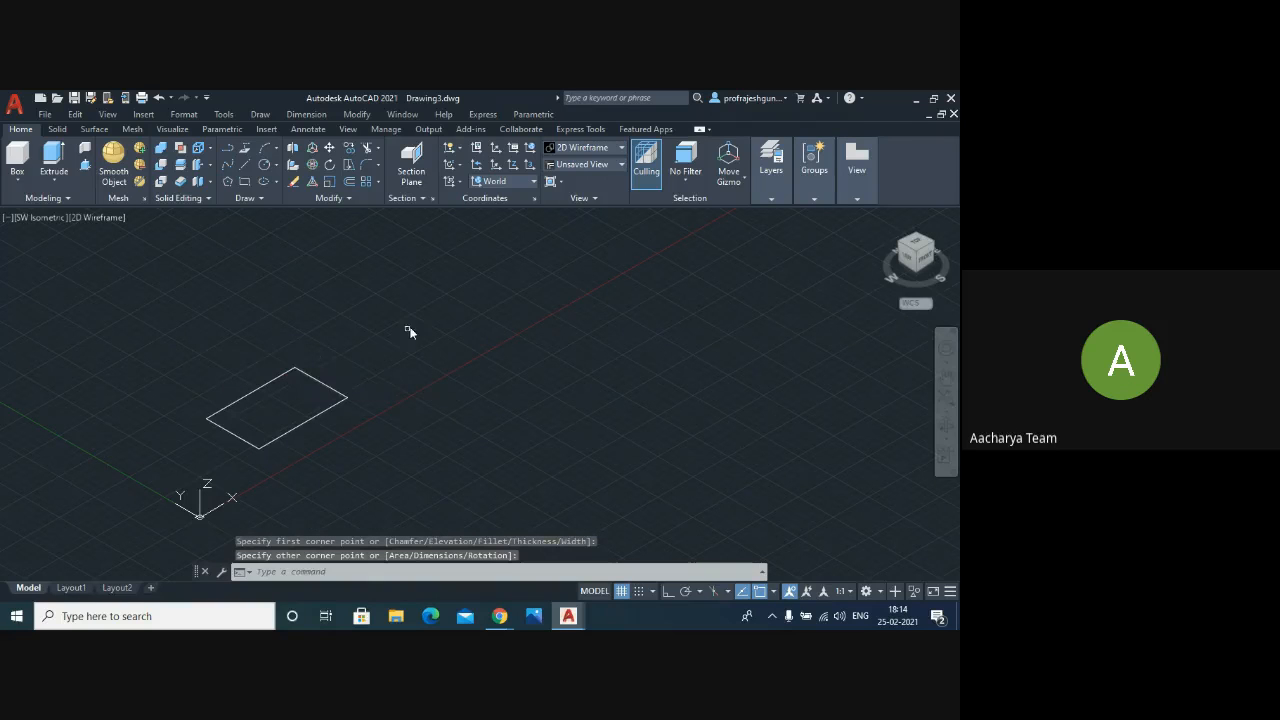
- Draw a second rectangle about 6 units long, farther along the X axis beyond the first one
scroll(115, 483, down, 2)
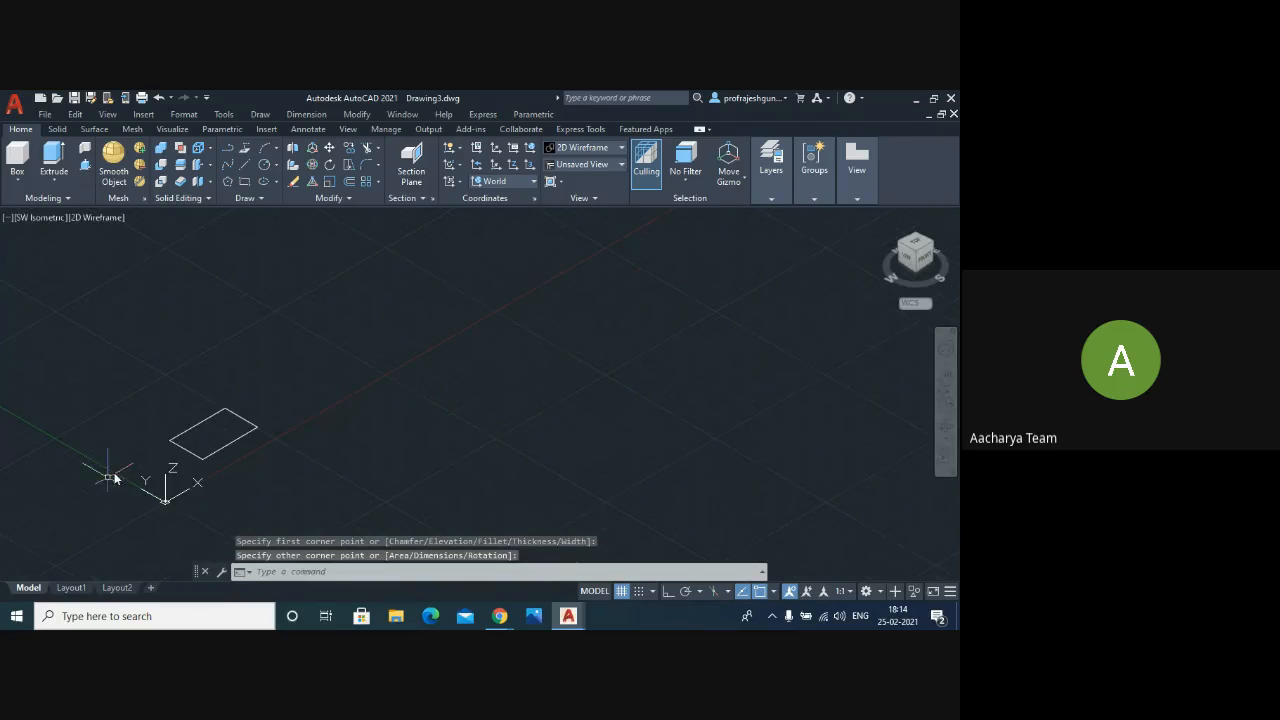
click(246, 181)
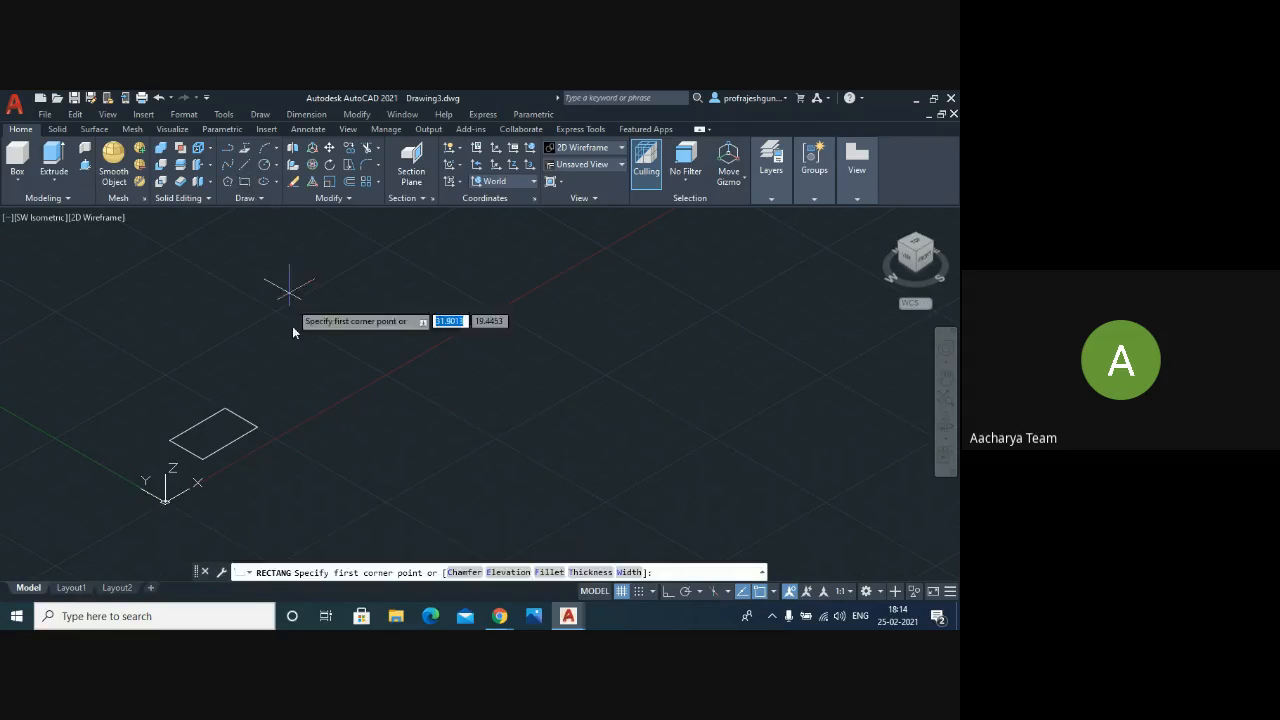
click(303, 399)
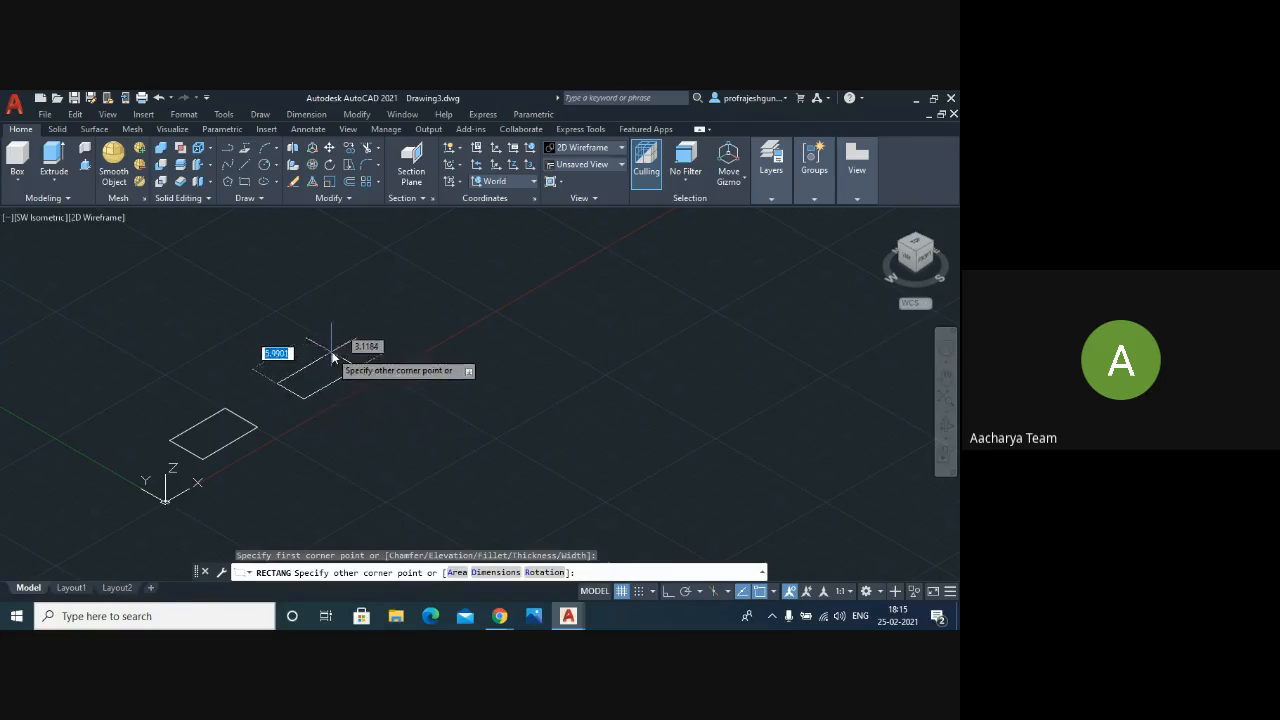
click(324, 350)
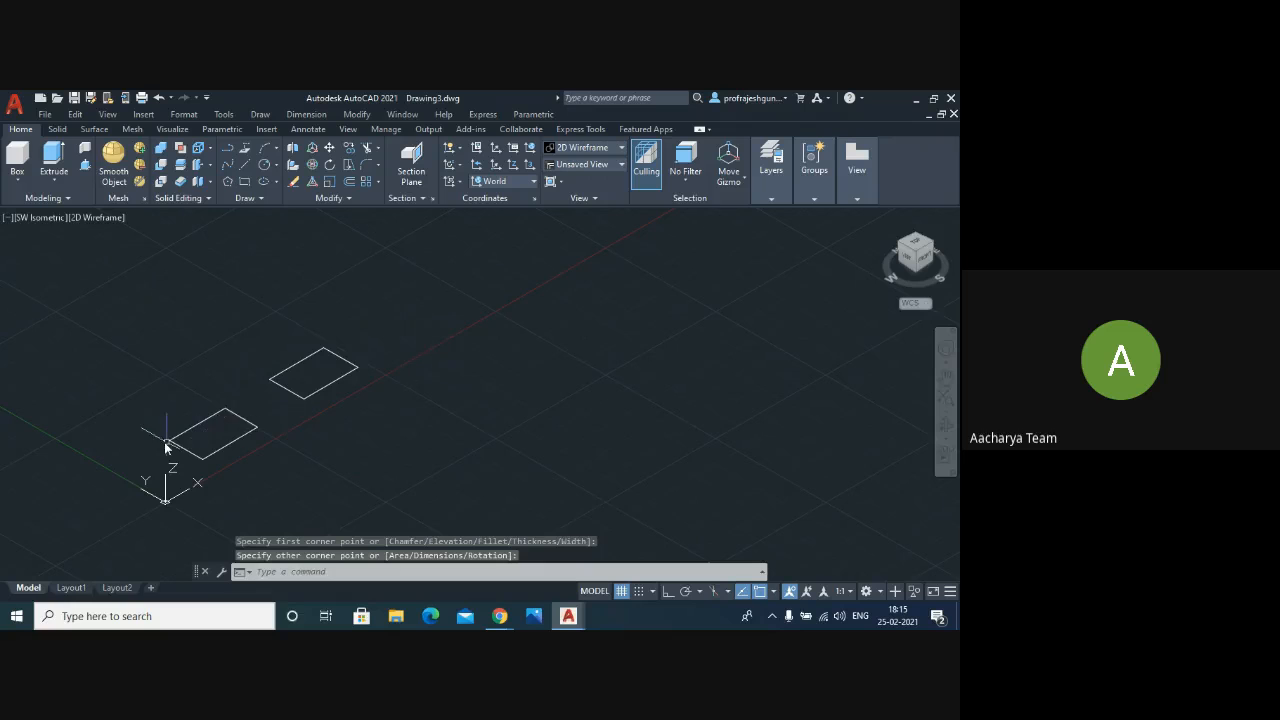
scroll(166, 443, up, 2)
scroll(298, 433, down, 2)
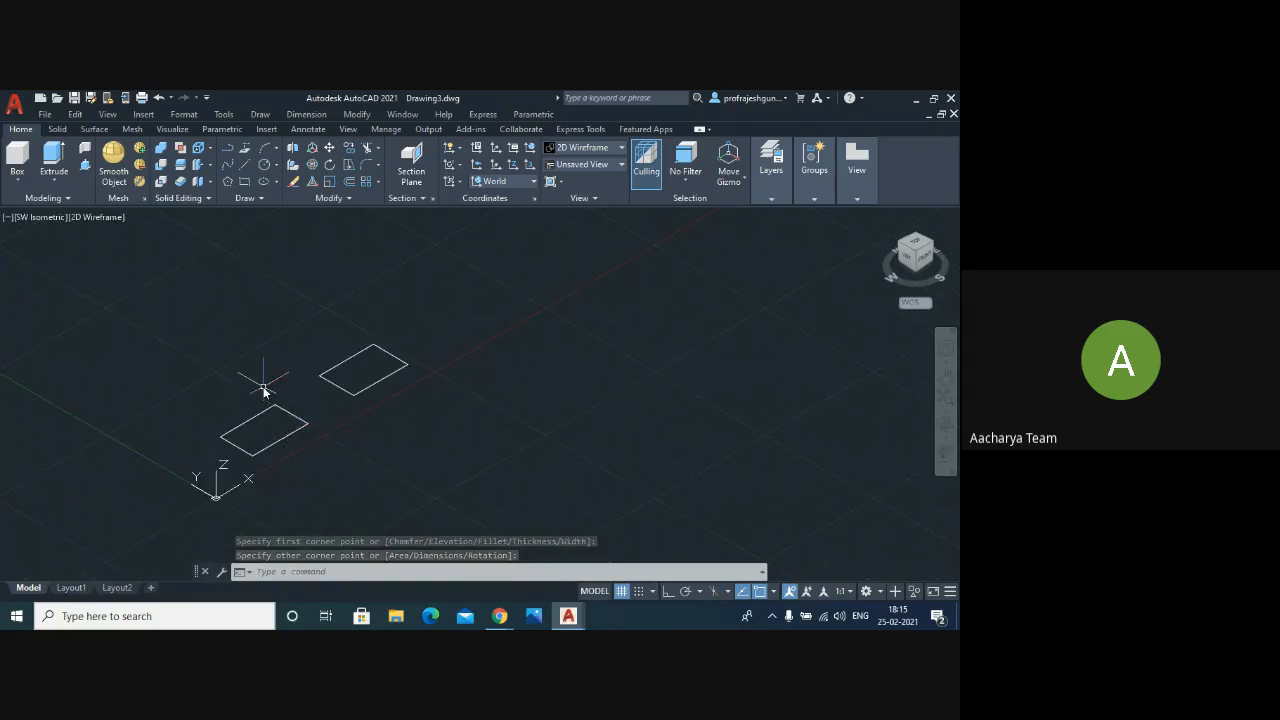
scroll(263, 380, up, 2)
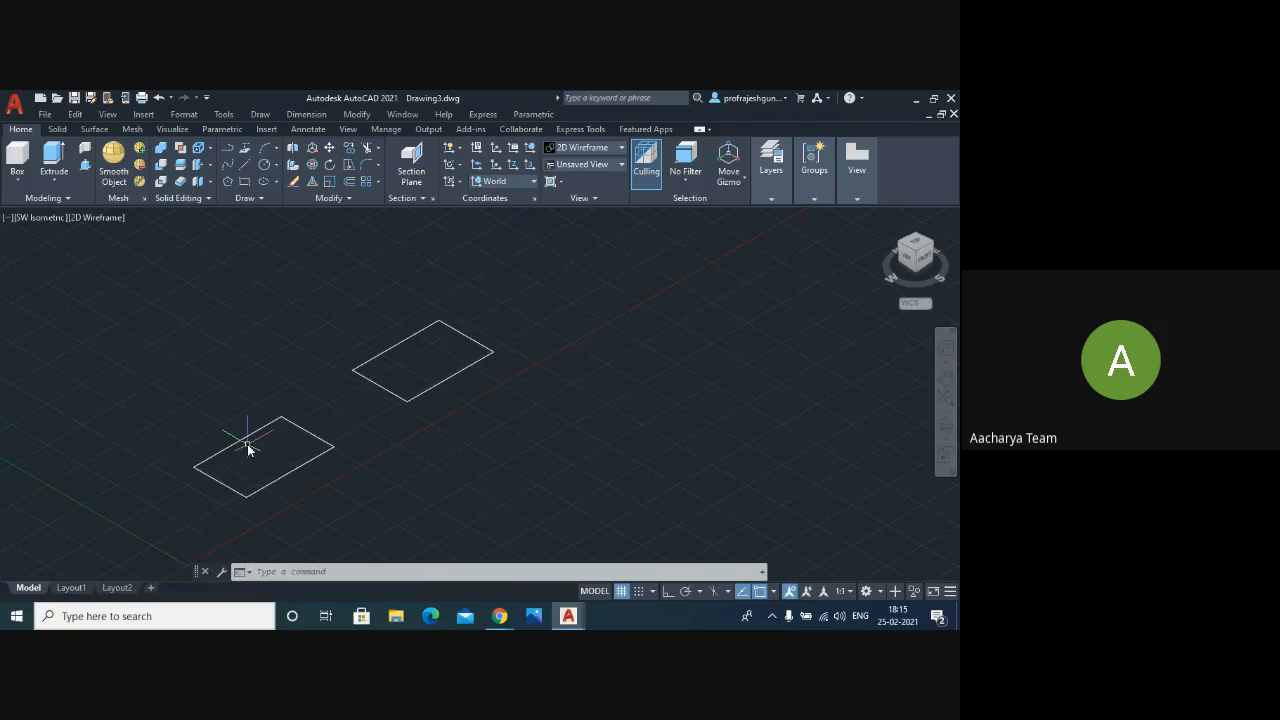
scroll(274, 457, down, 2)
scroll(276, 455, up, 2)
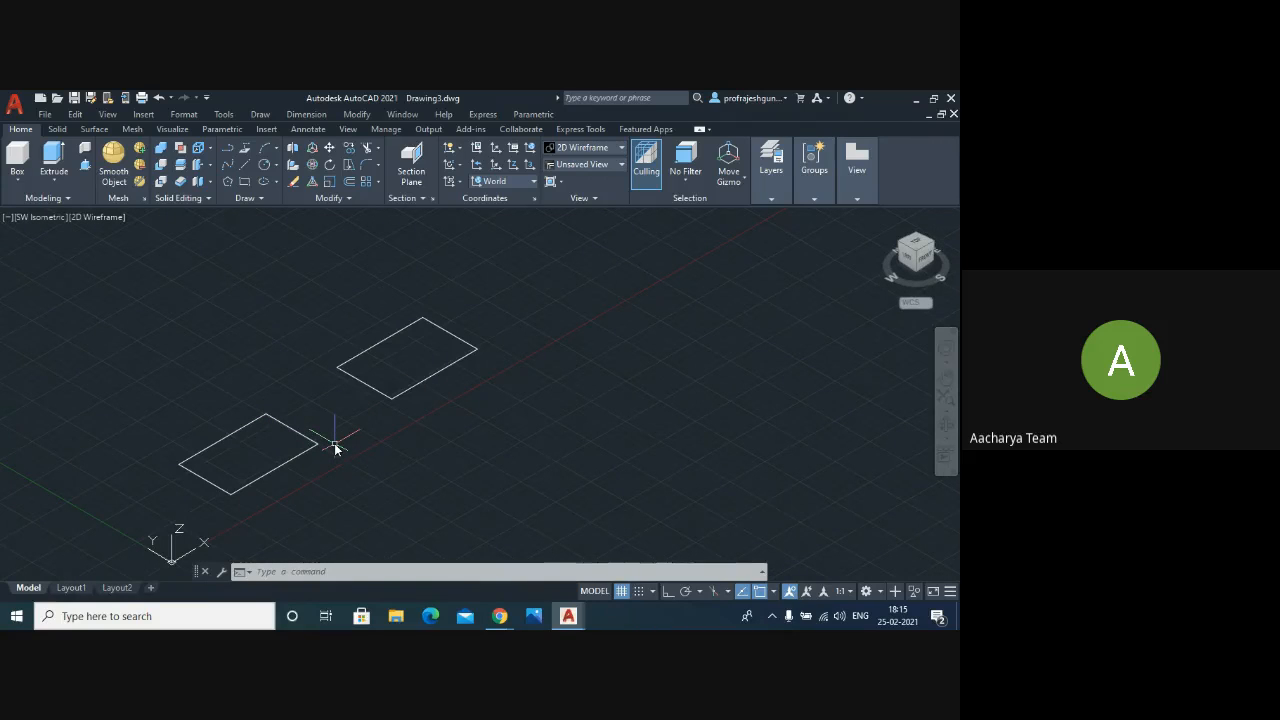
scroll(335, 447, down, 2)
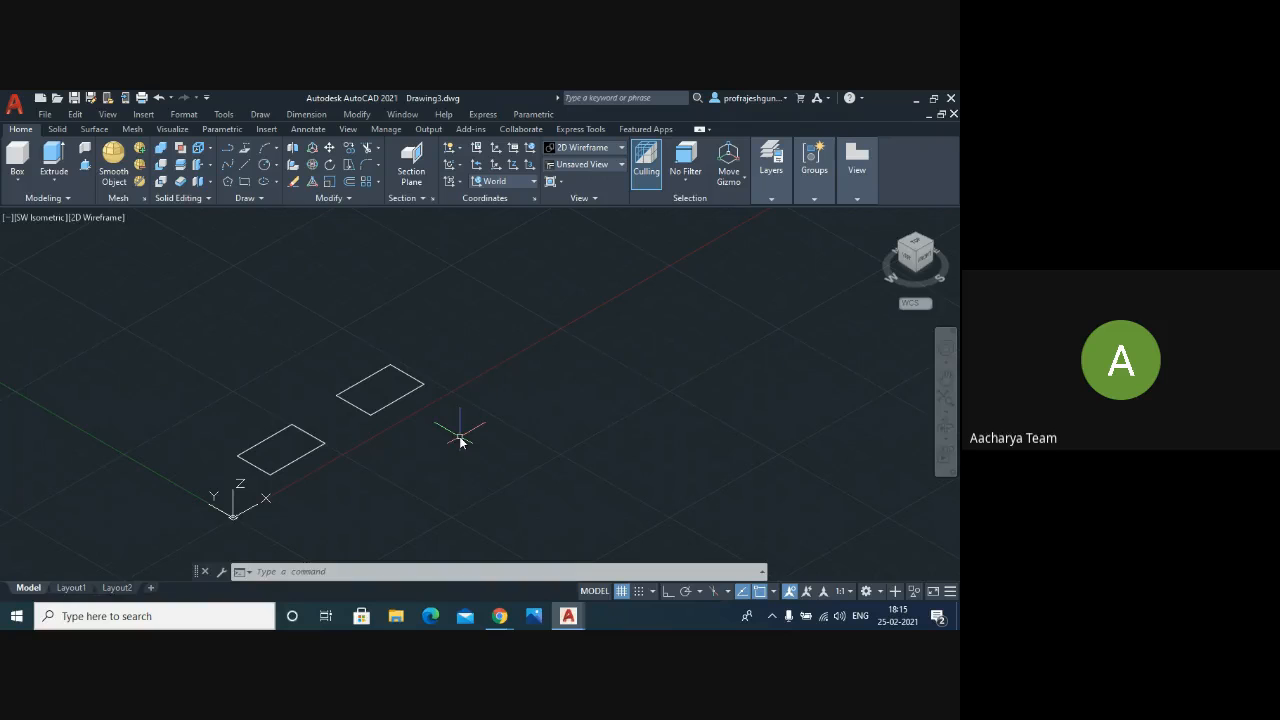
scroll(343, 430, up, 4)
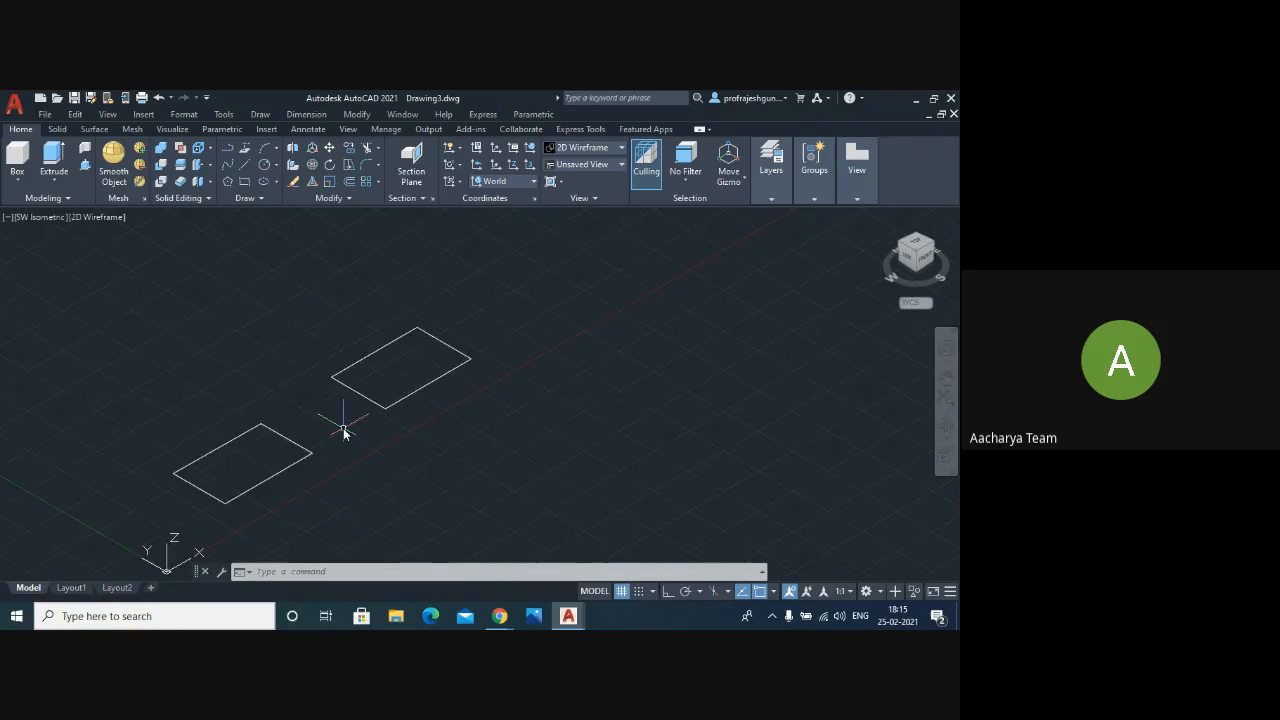
scroll(343, 430, down, 2)
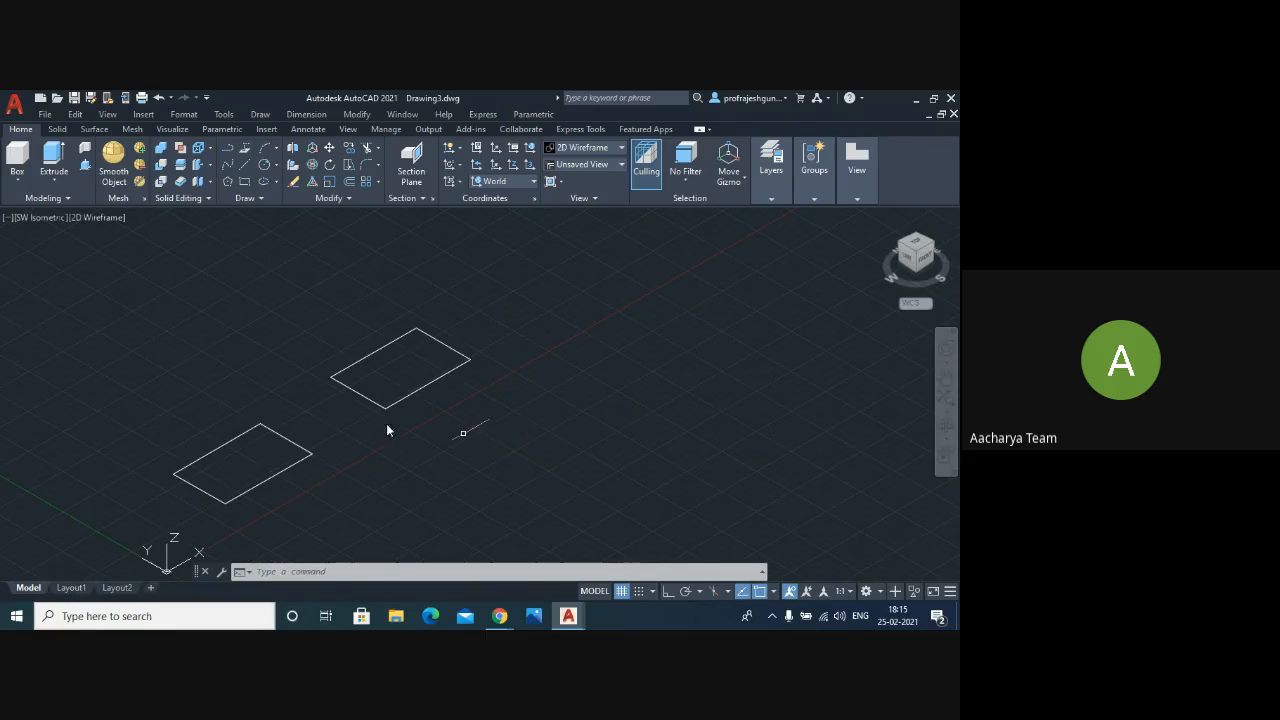
scroll(293, 405, down, 2)
scroll(318, 418, up, 2)
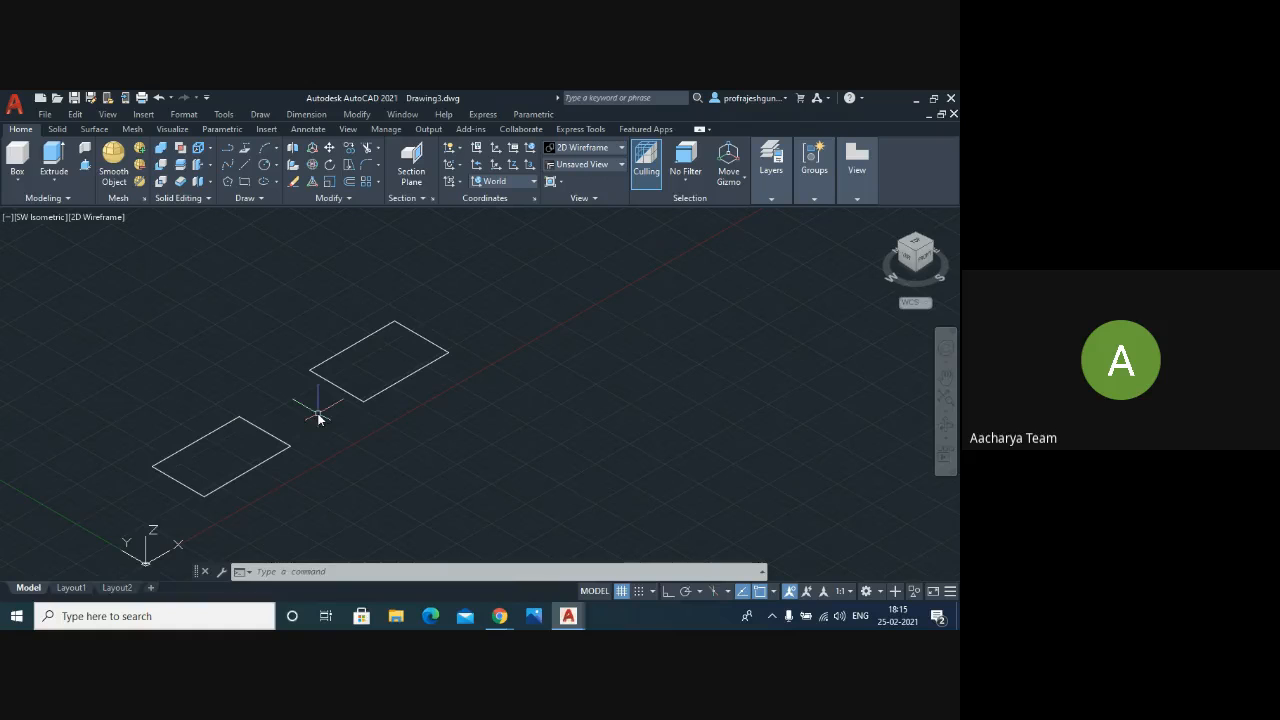
- Extrude the rectangle nearest the origin as a solid with a height of 6
click(57, 130)
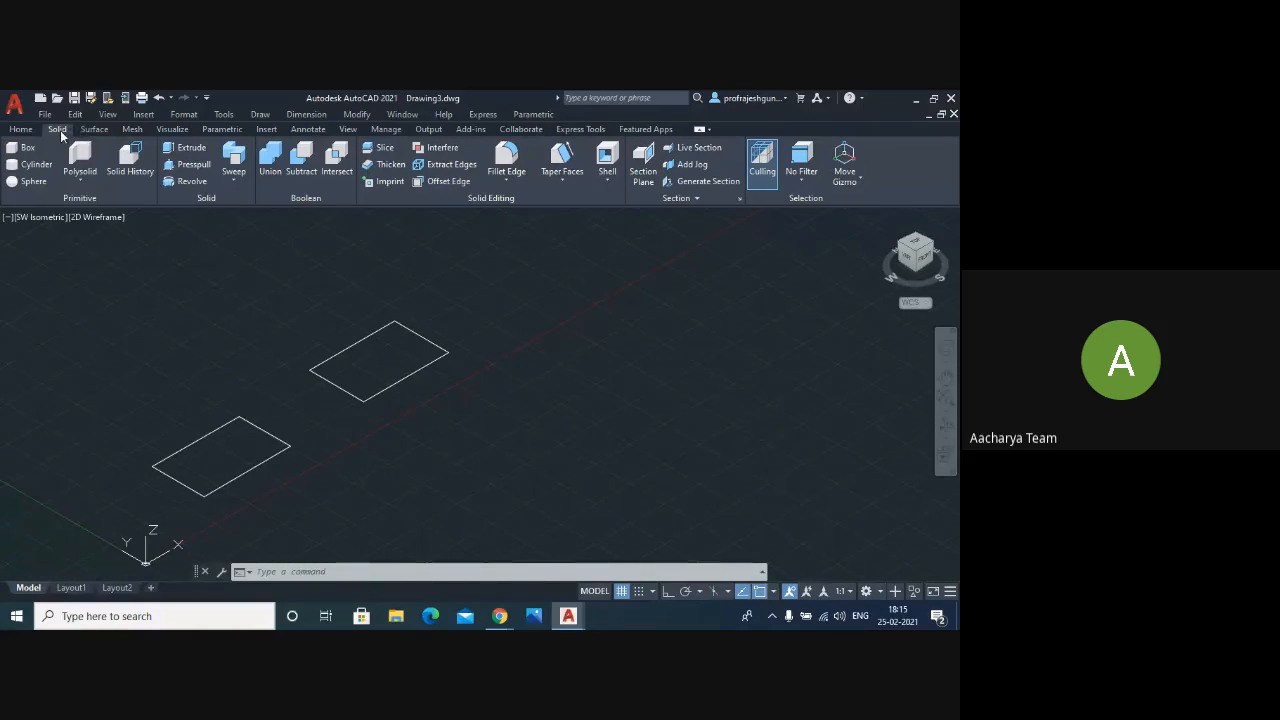
click(192, 150)
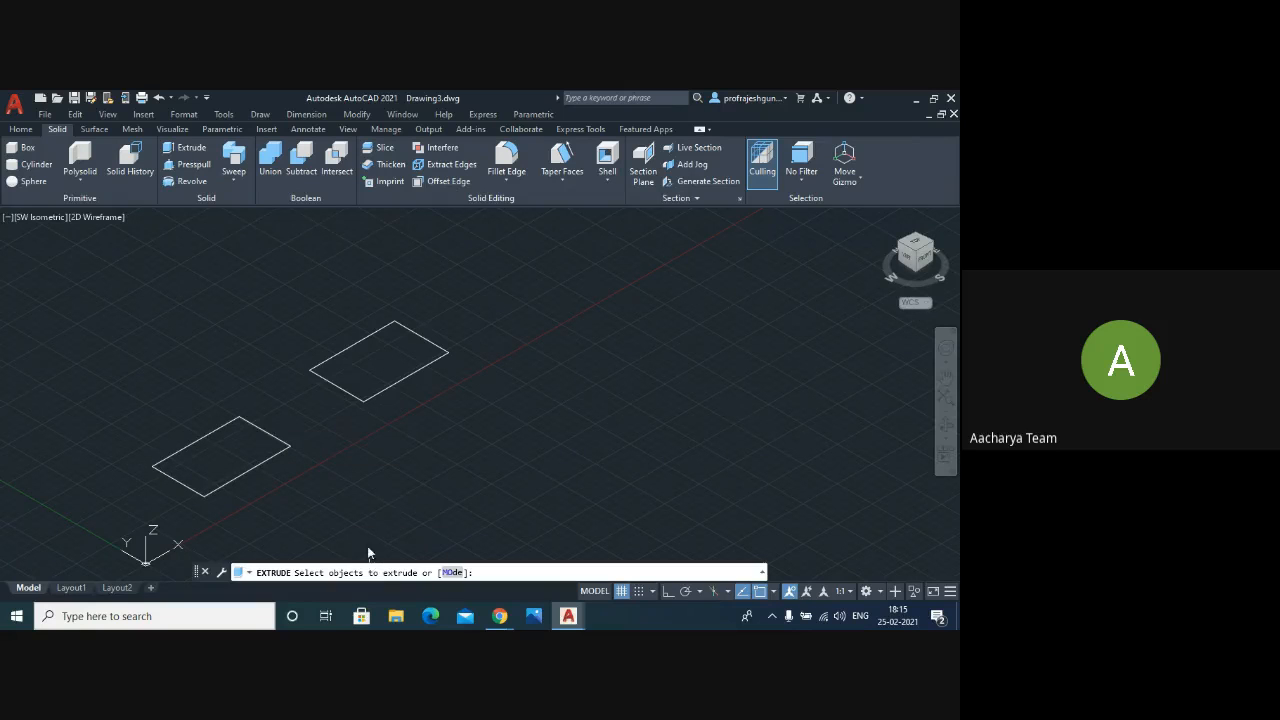
click(268, 436)
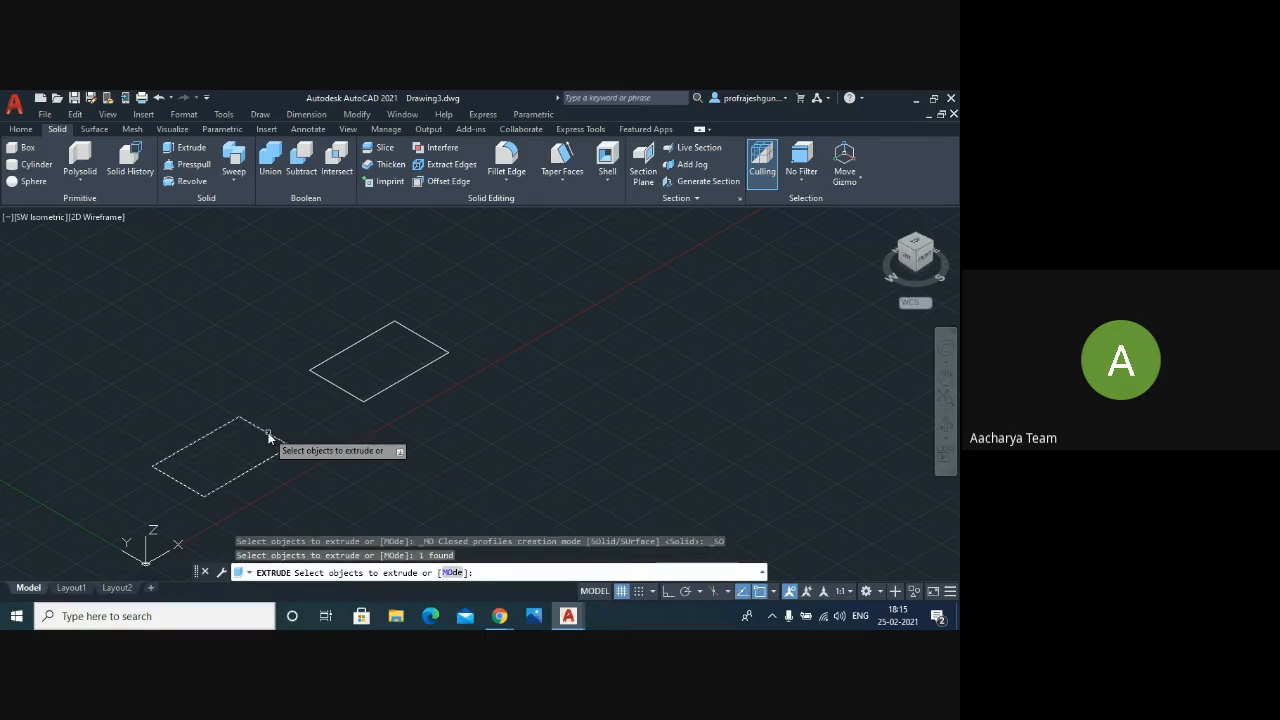
key(Return)
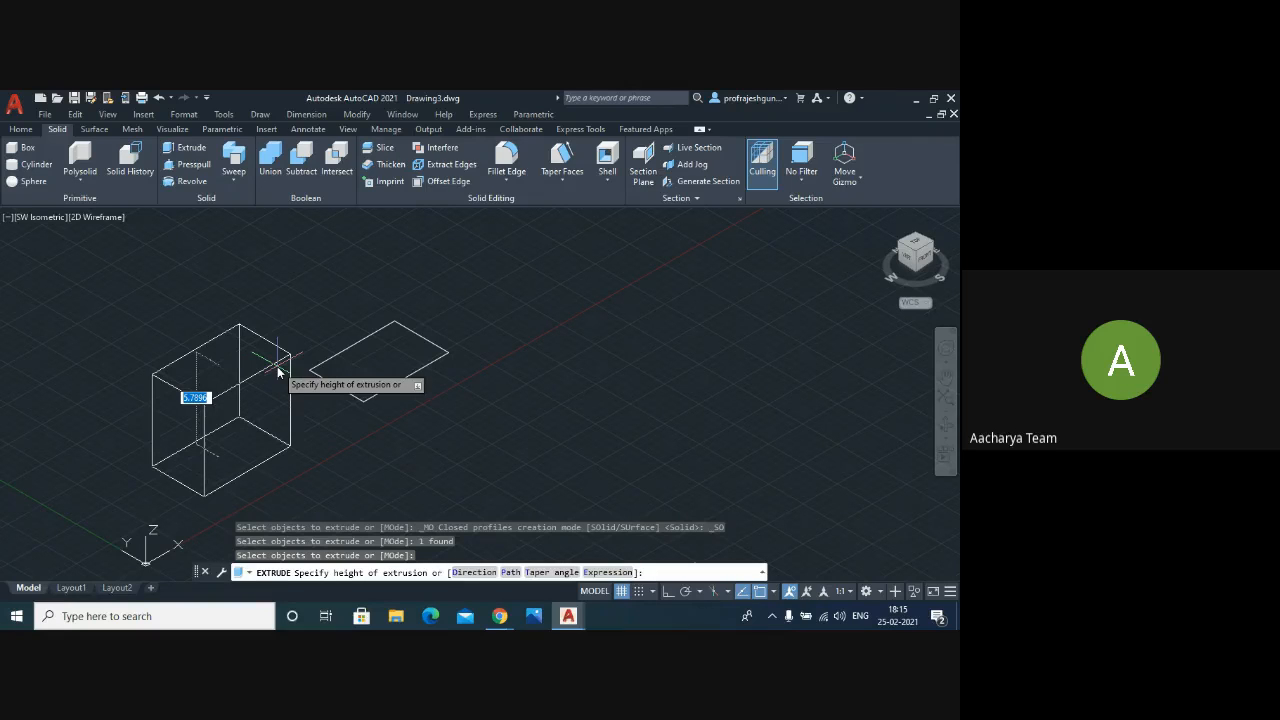
text(6)
key(Return)
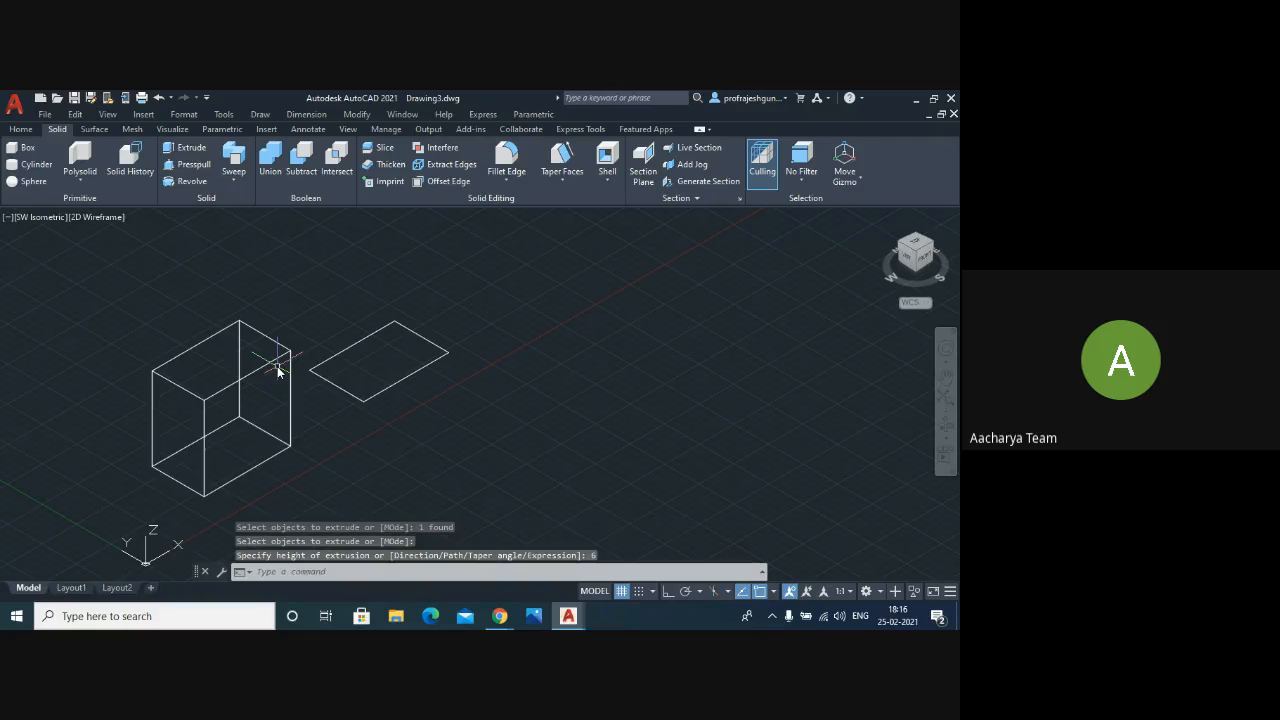
- Run the SHADE command to display the extruded box with flat shaded faces and edges
text(e)
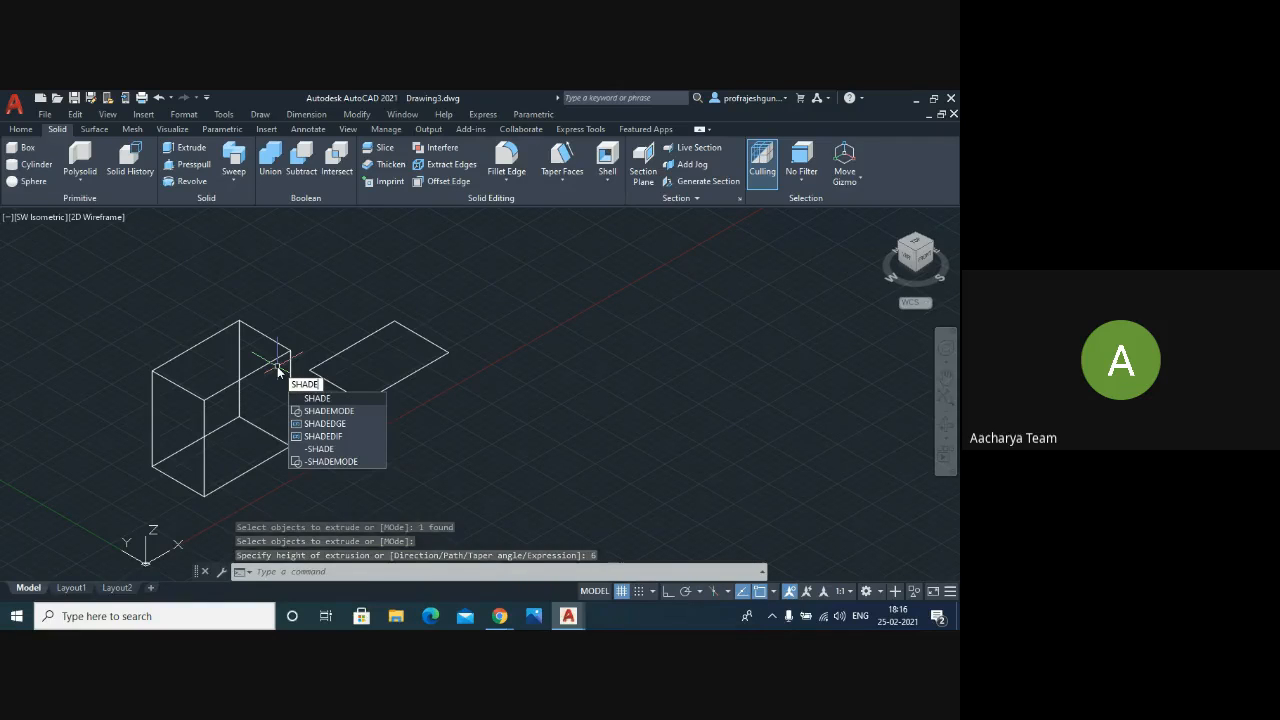
key(Return)
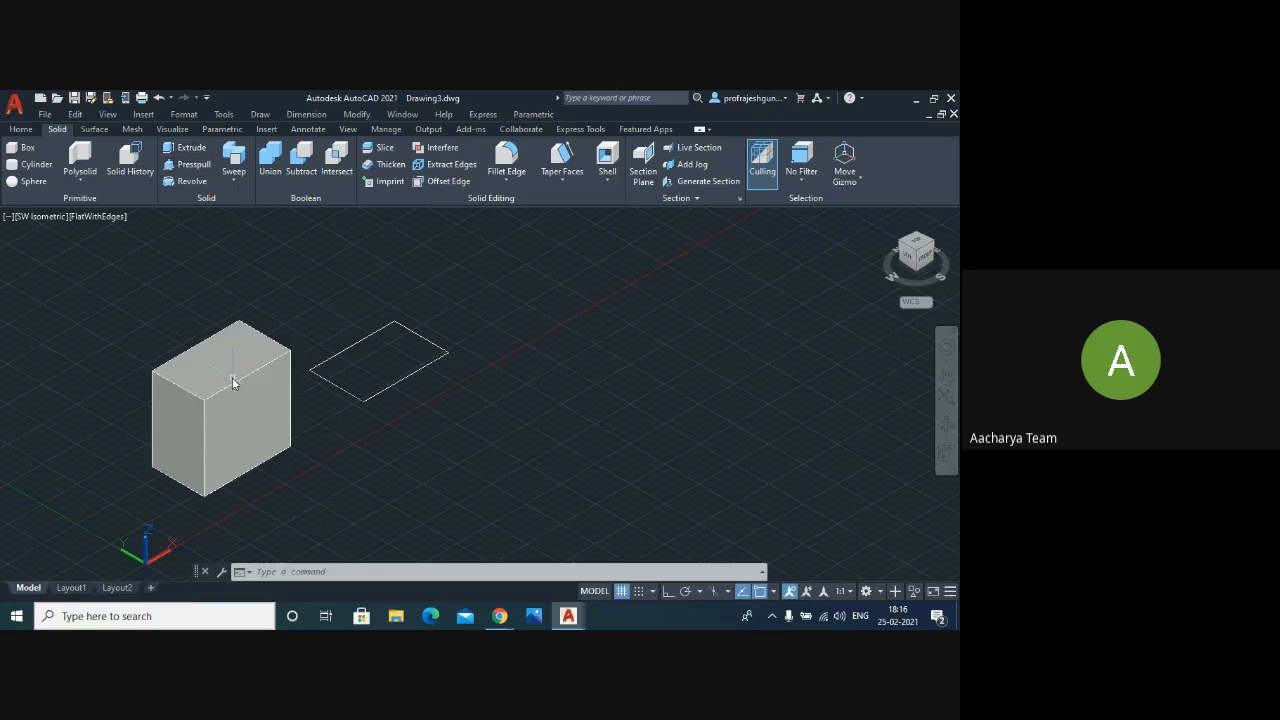
scroll(229, 376, up, 5)
scroll(229, 376, down, 5)
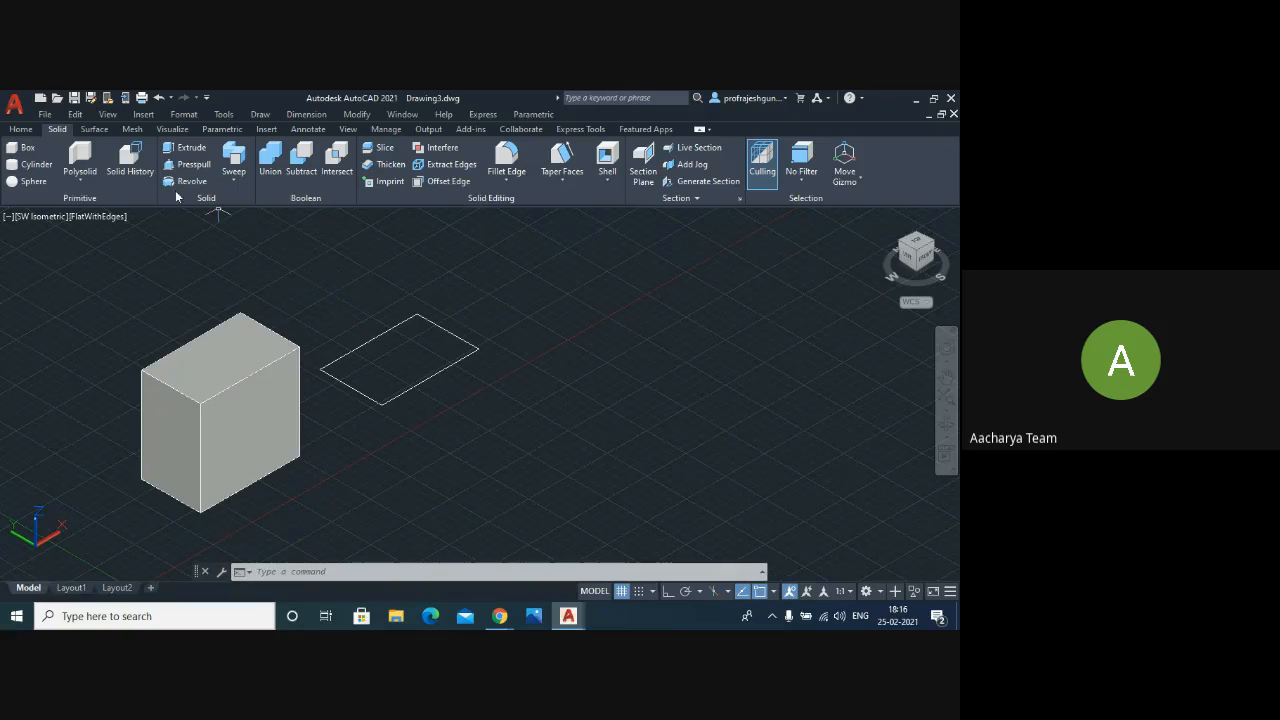
- Try extruding the rectangle farther along the X axis 6 units downward as a surface, and undo that extrusion
click(94, 130)
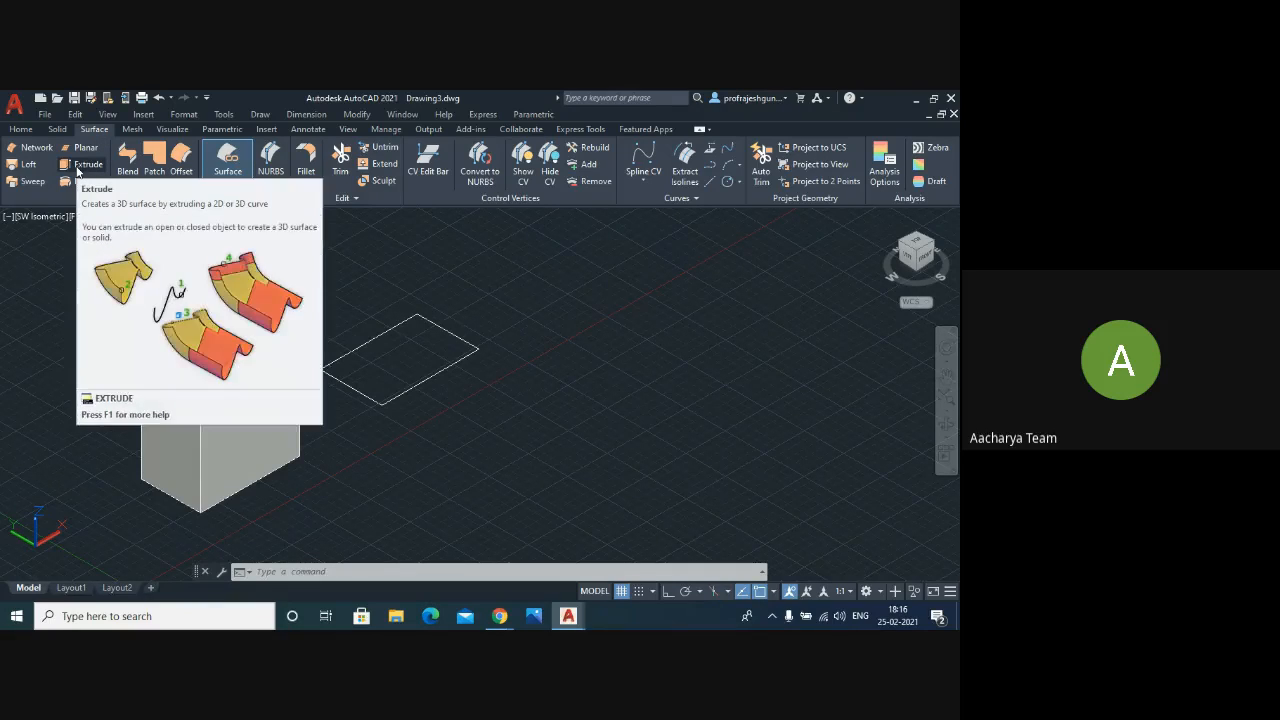
click(77, 171)
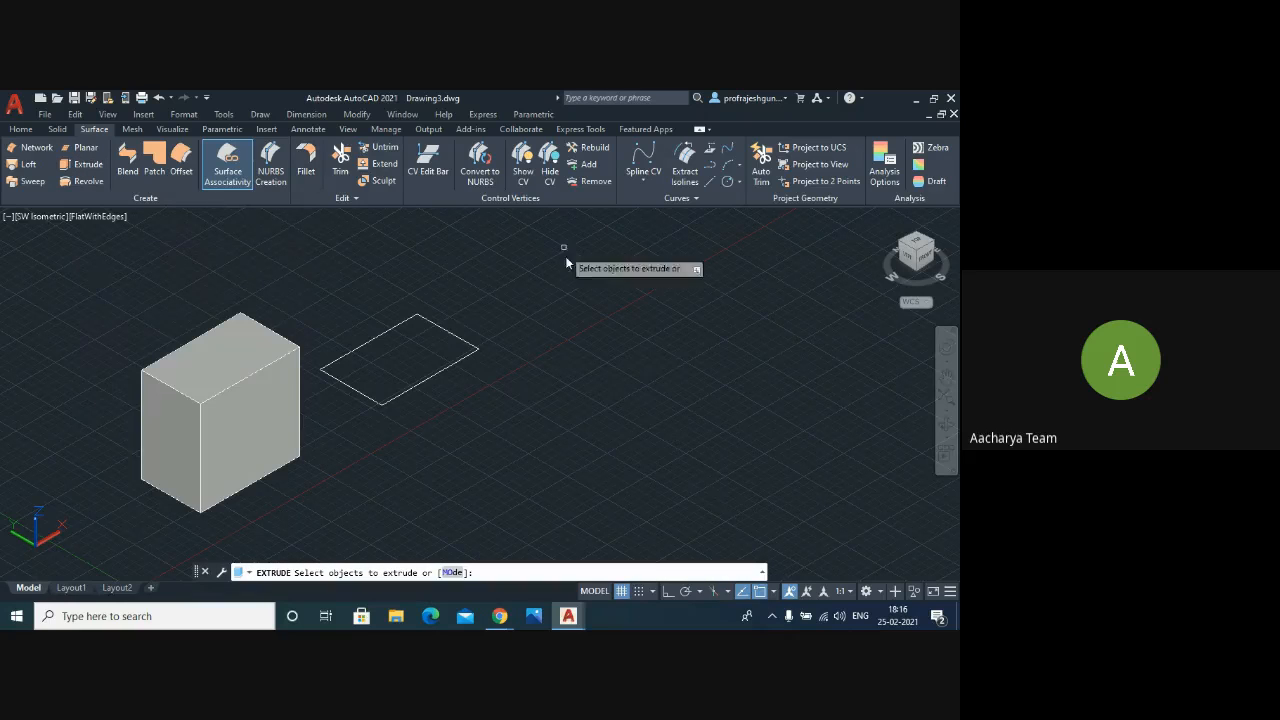
click(436, 374)
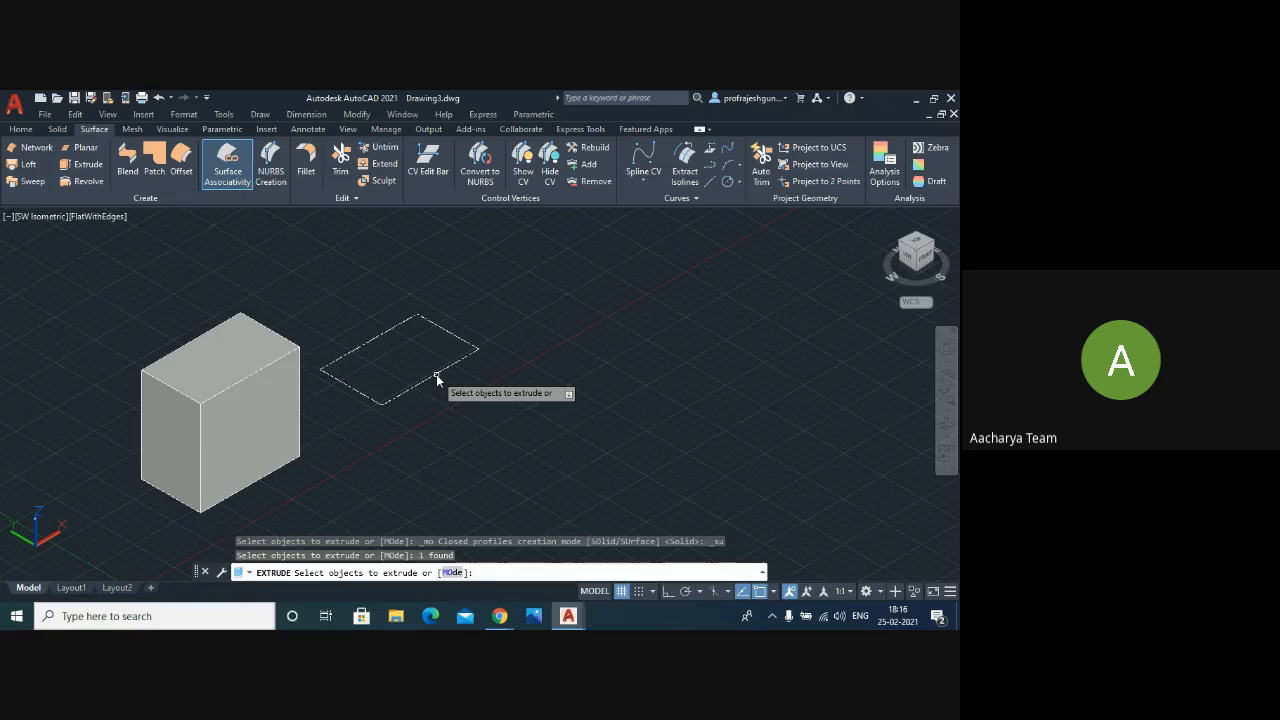
key(Return)
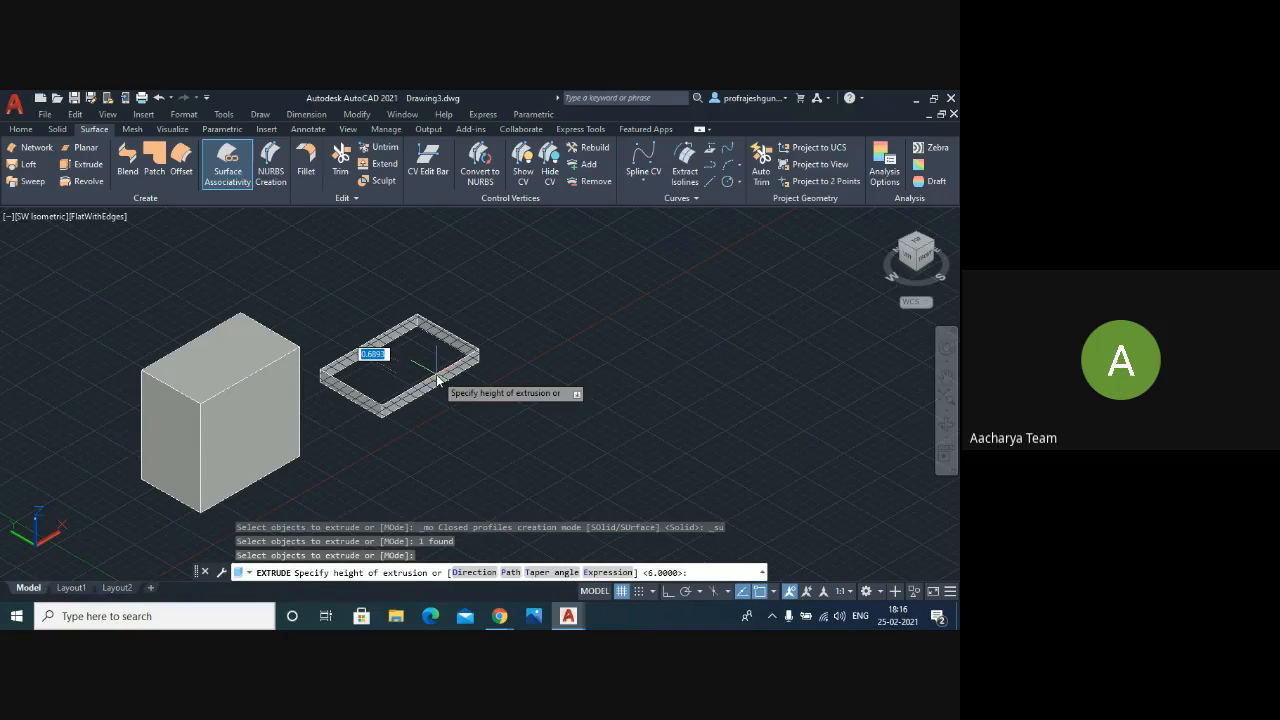
text(6)
key(Return)
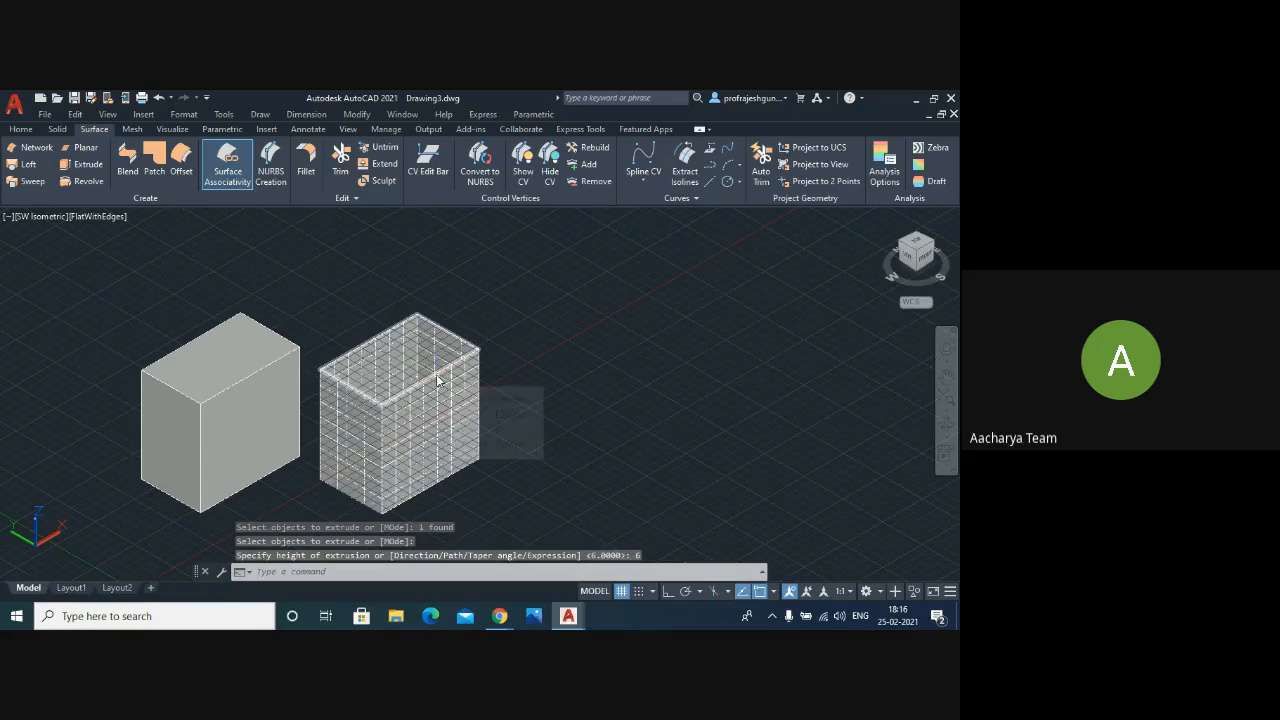
key(ctrl+z)
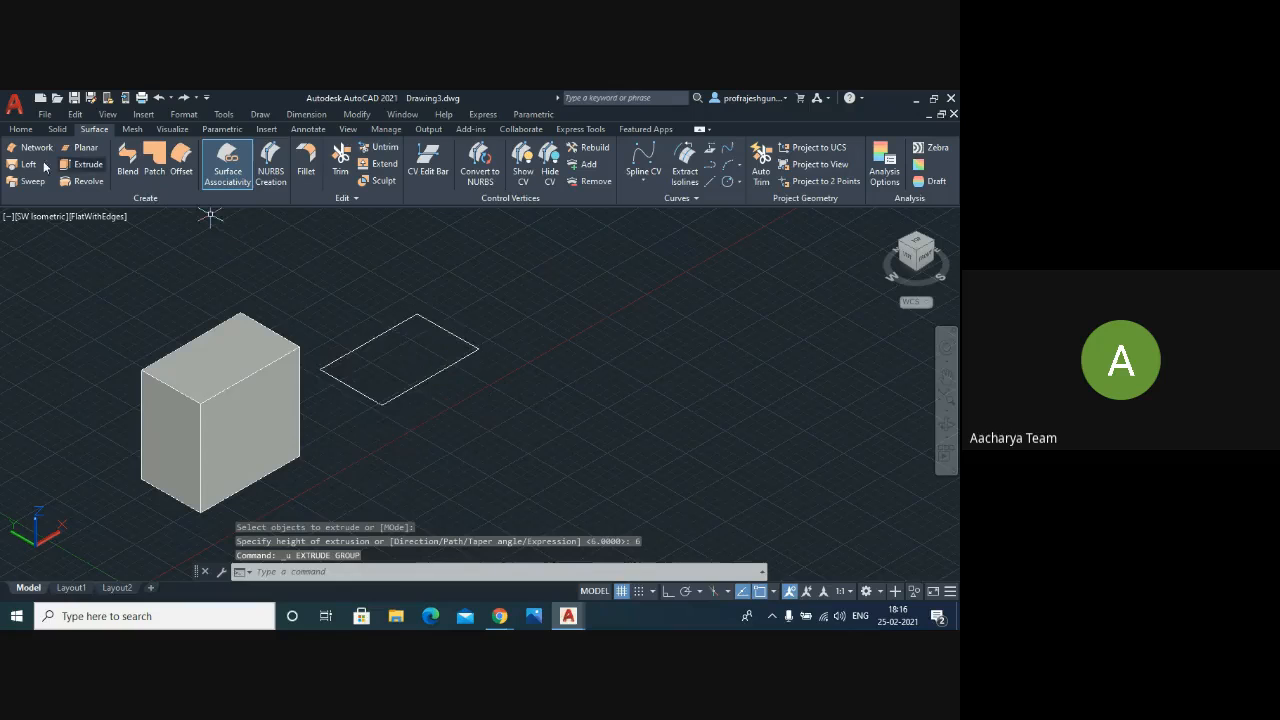
- Extrude the rectangle farther along the X axis upward as a surface with a height of 6
click(80, 164)
click(416, 386)
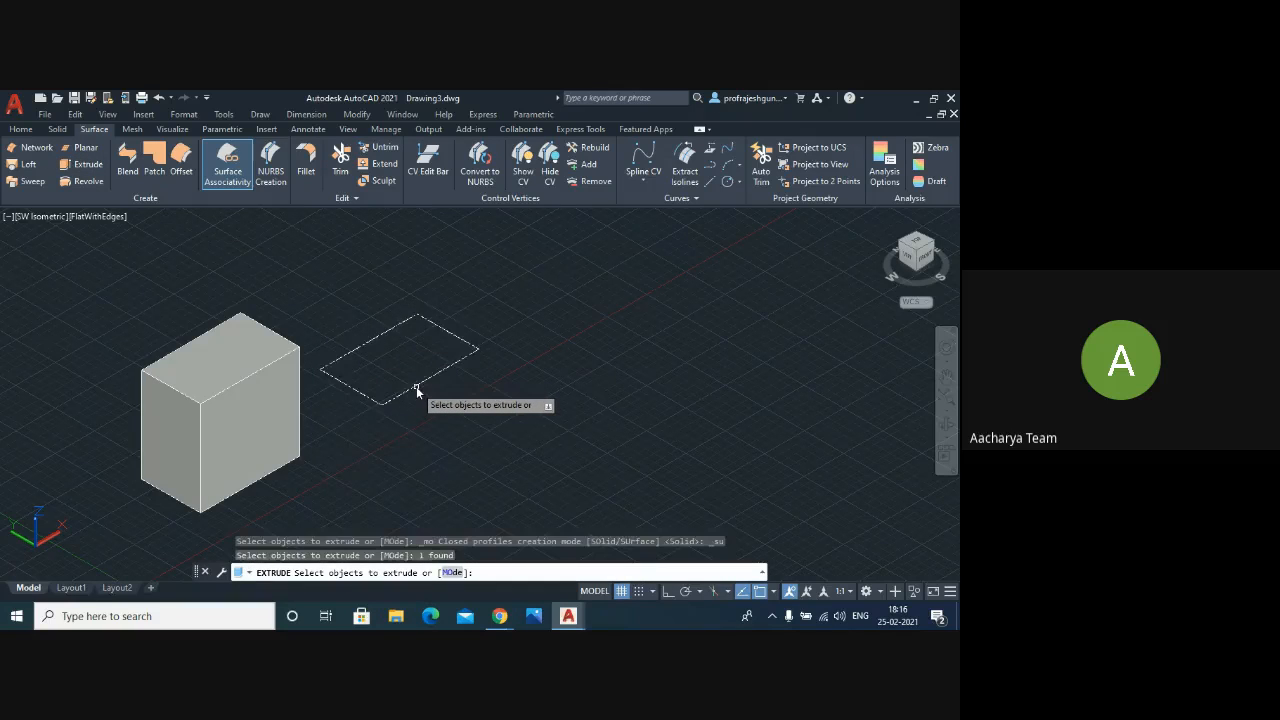
key(Return)
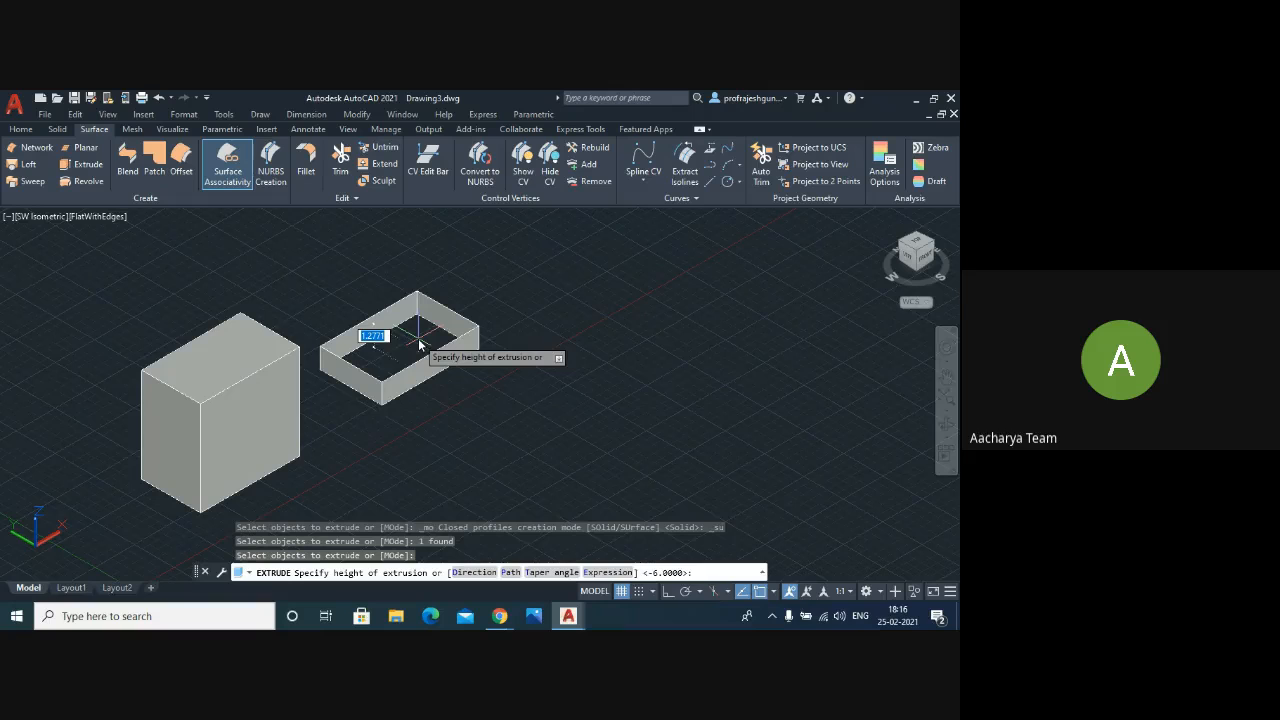
text(6)
key(Return)
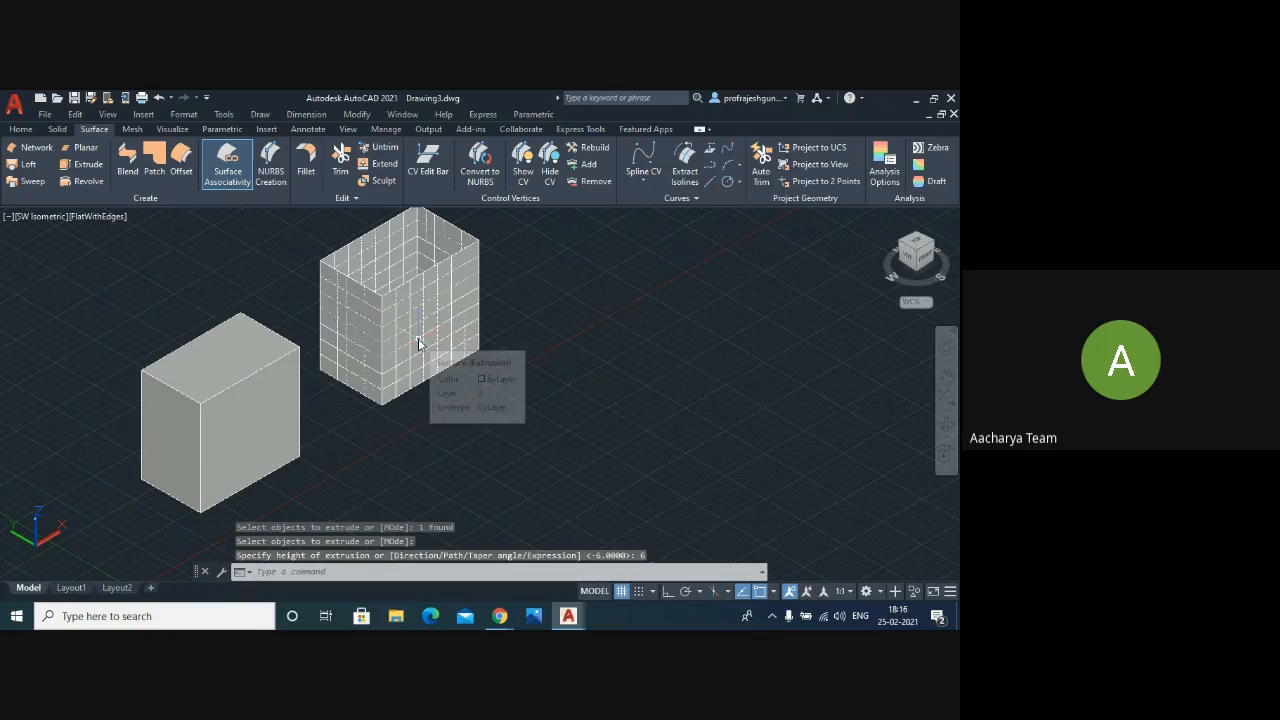
- Orbit around both extrusions to compare the top of the solid box with that of the surface box
scroll(536, 336, down, 2)
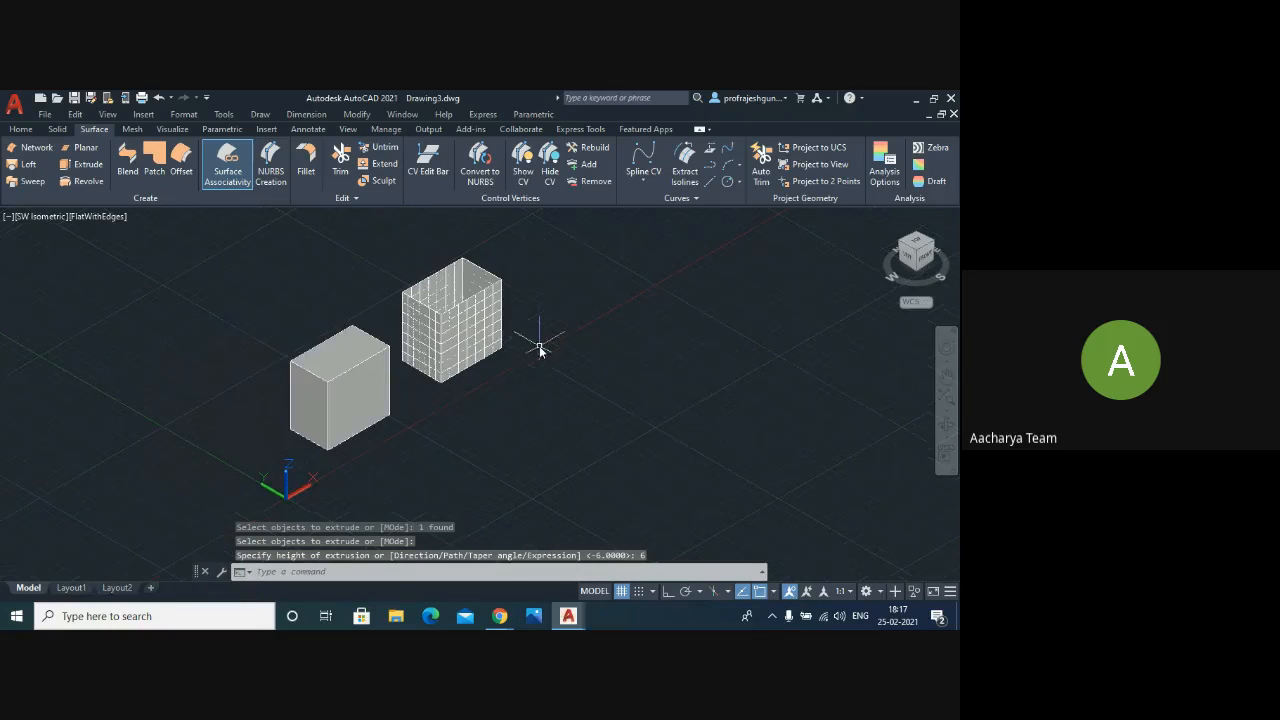
click(946, 424)
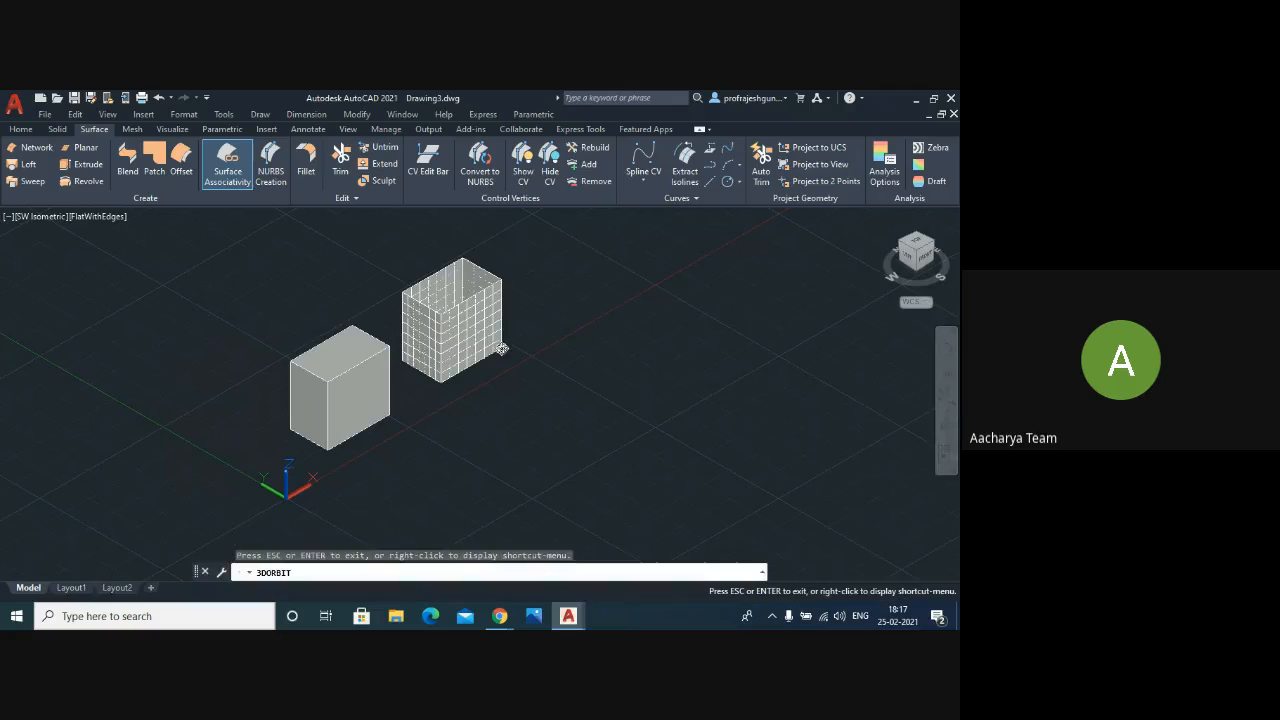
drag(468, 340, 447, 384)
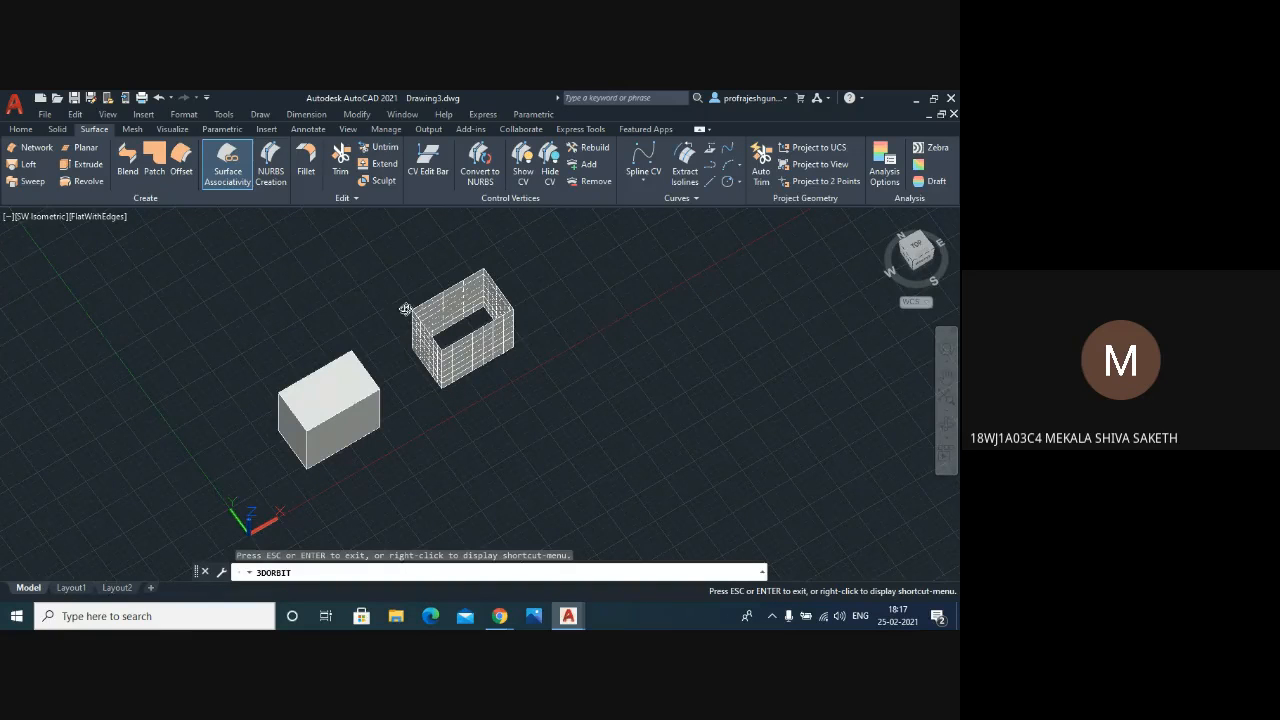
scroll(407, 309, up, 3)
scroll(411, 319, down, 3)
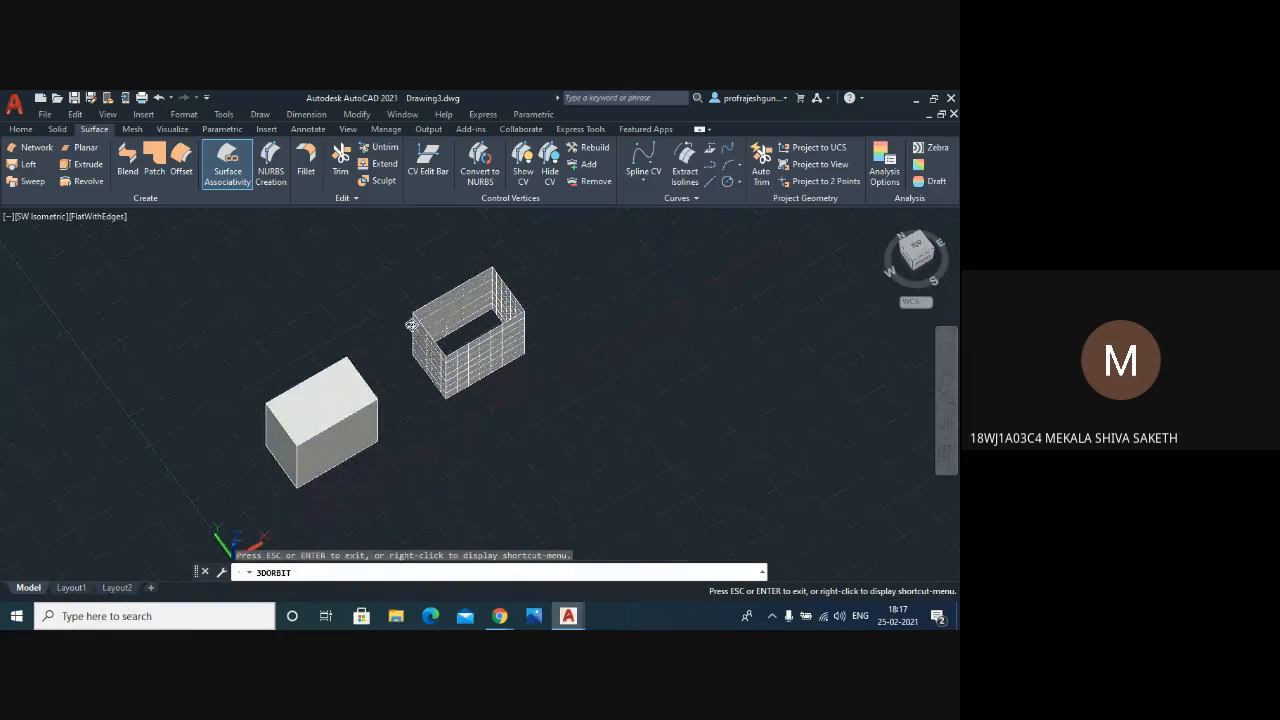
drag(411, 323, 517, 351)
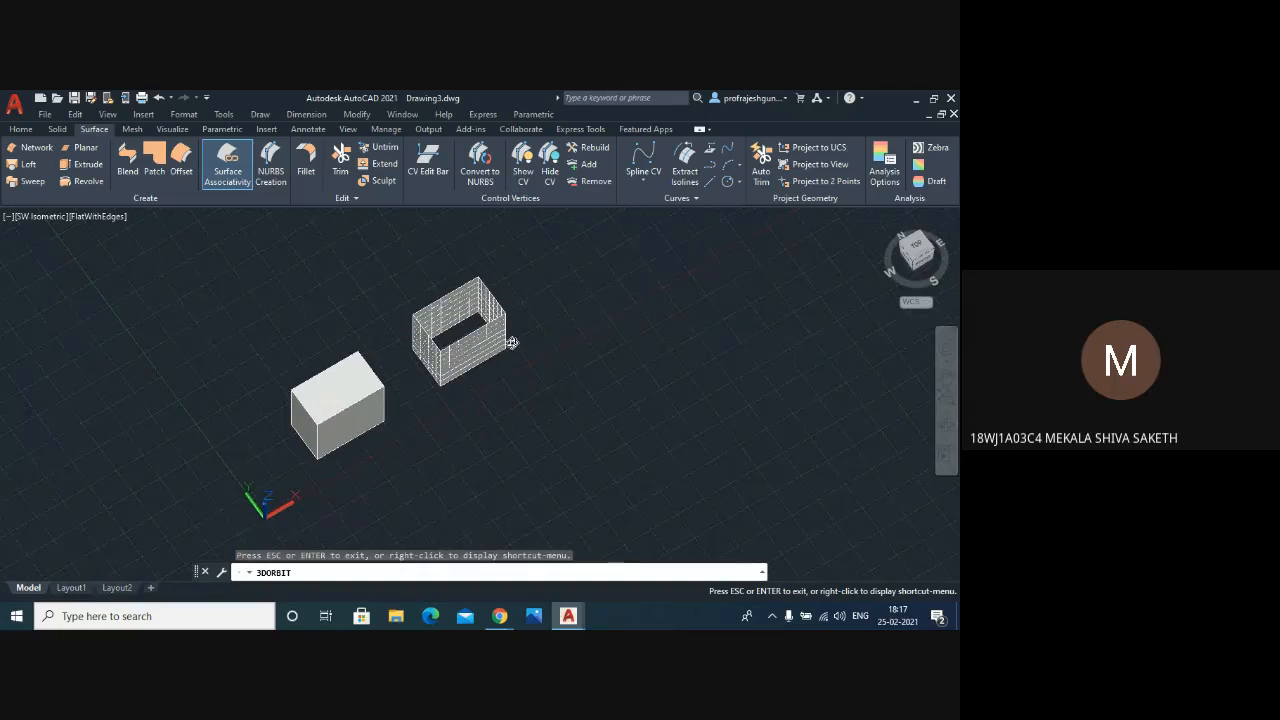
key(Escape)
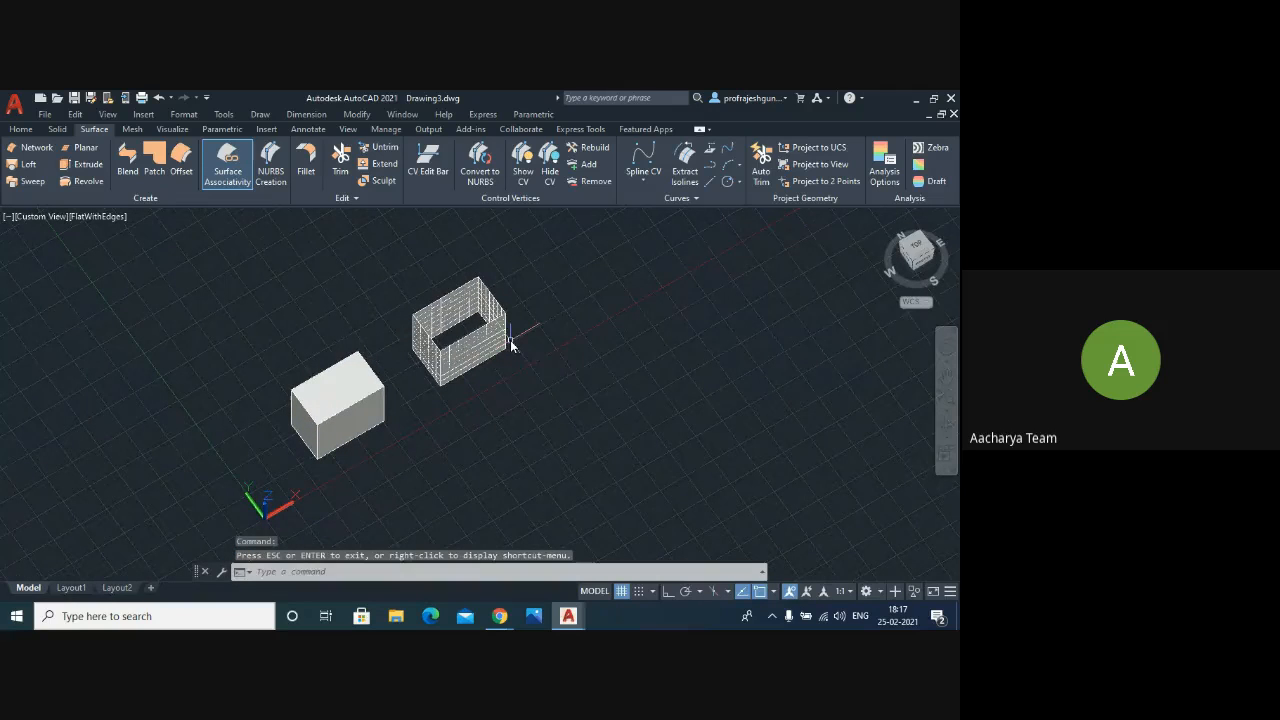
- Undo the orbit, the shading and both extrusions, back to the two flat rectangles in 2D Wireframe
key(ctrl+z)
key(ctrl+z)
key(ctrl+z)
key(ctrl+z)
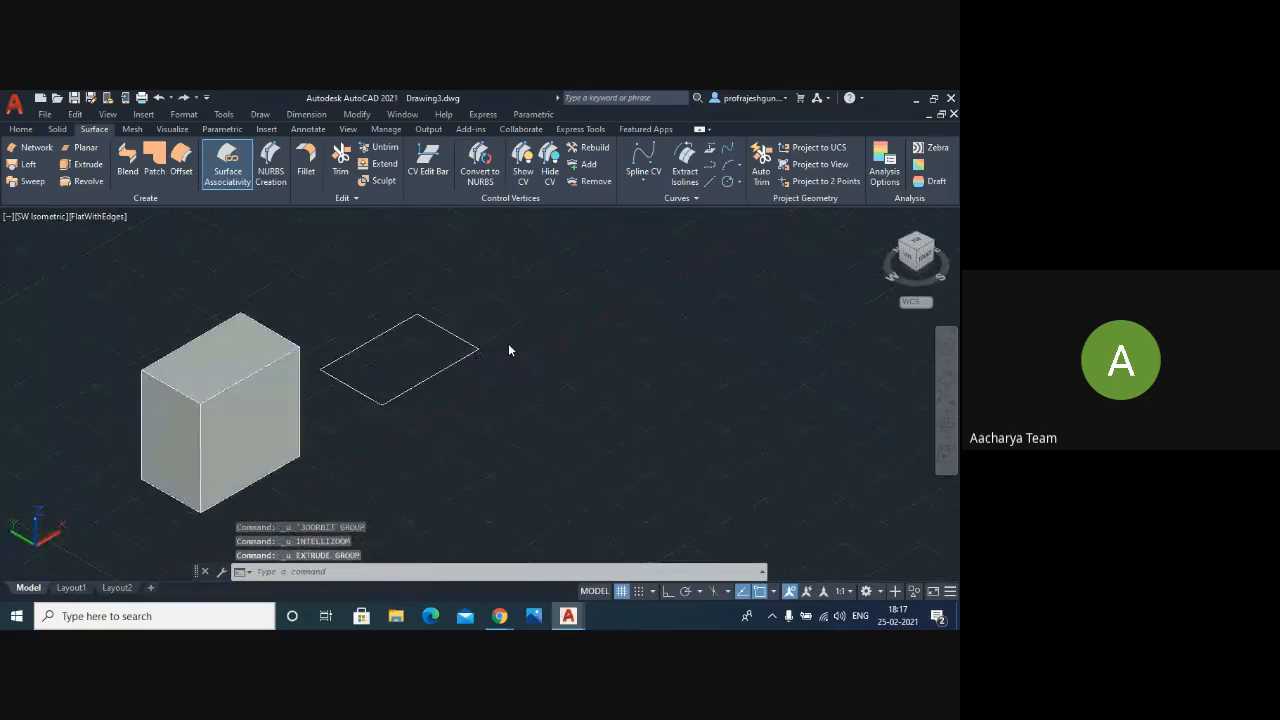
key(ctrl+z)
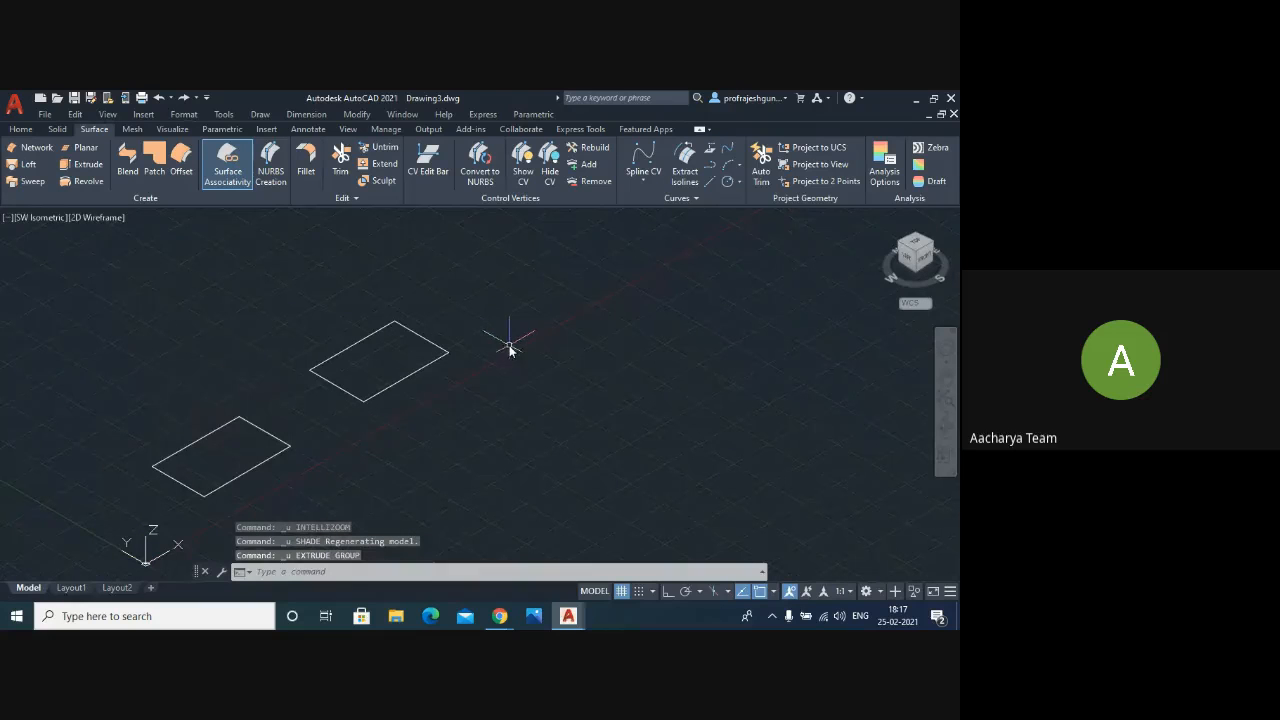
click(58, 130)
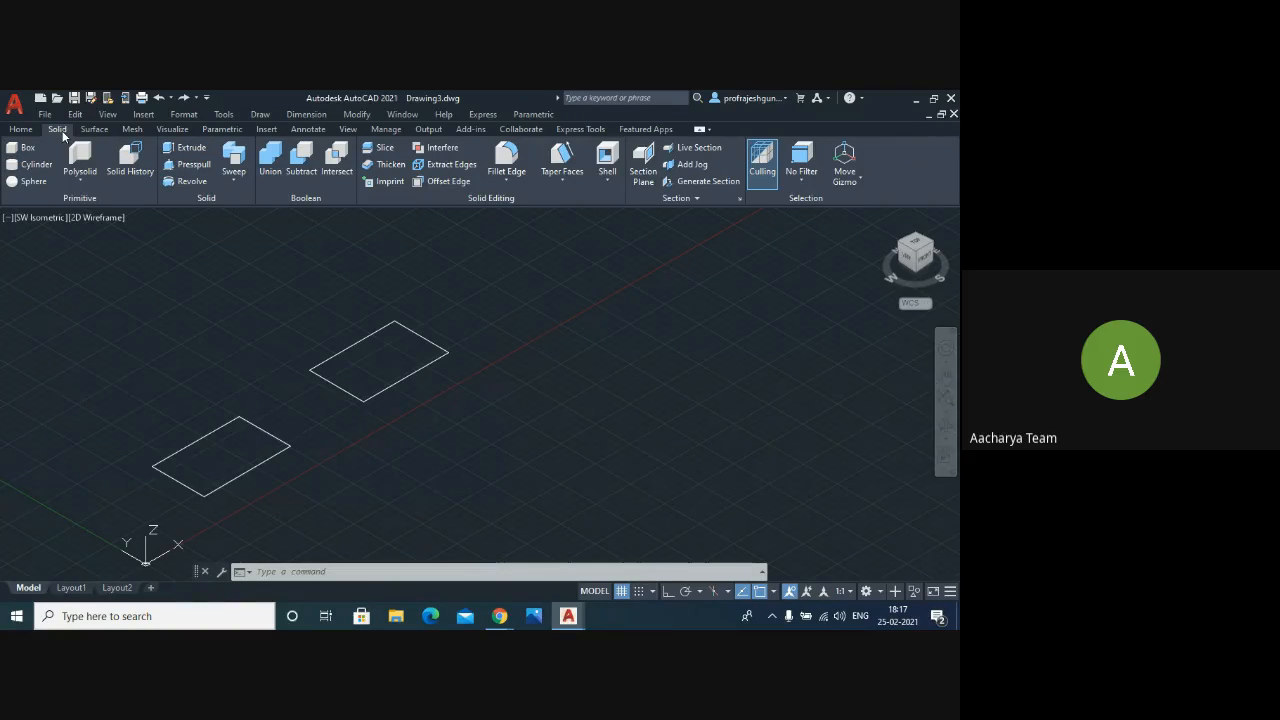
click(87, 134)
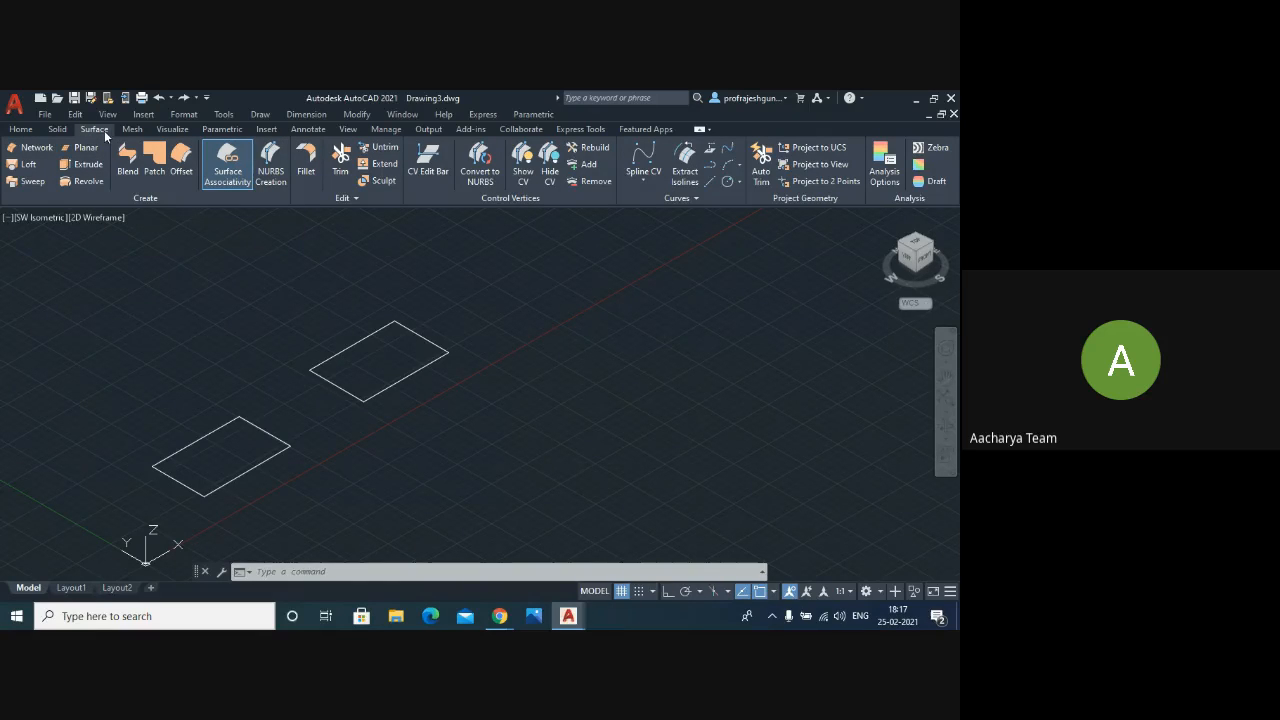
click(58, 129)
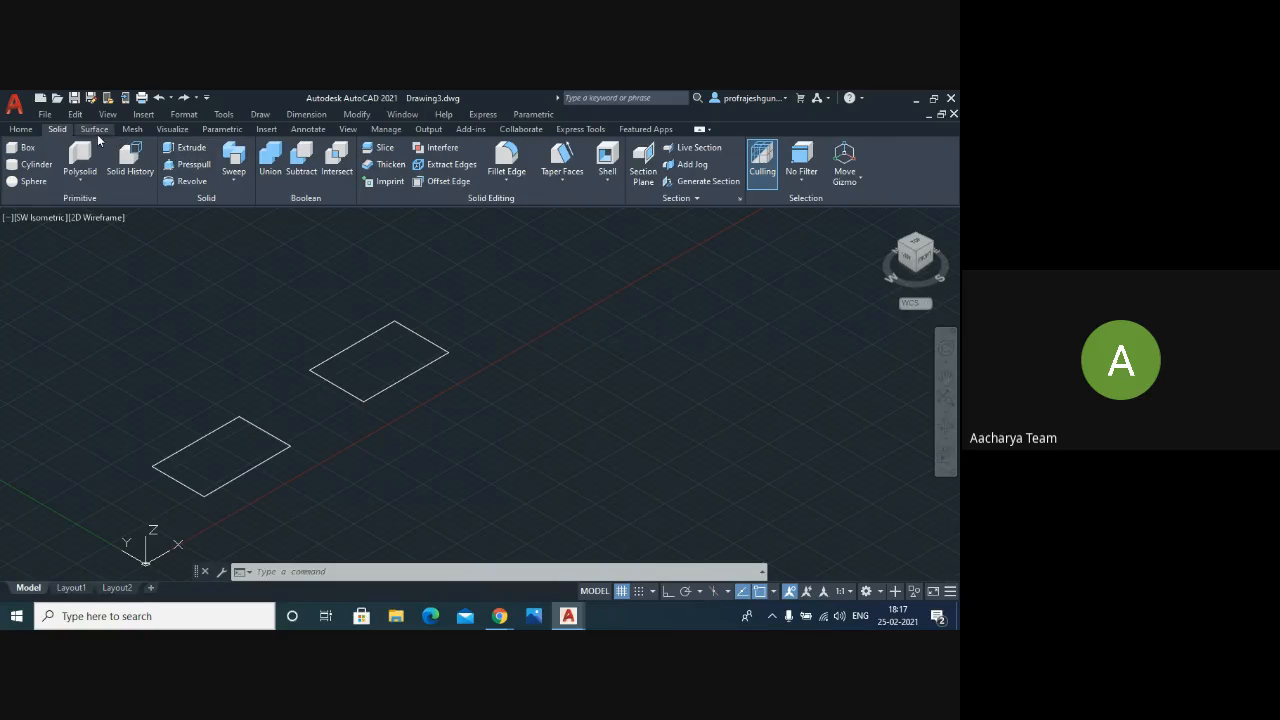
click(94, 130)
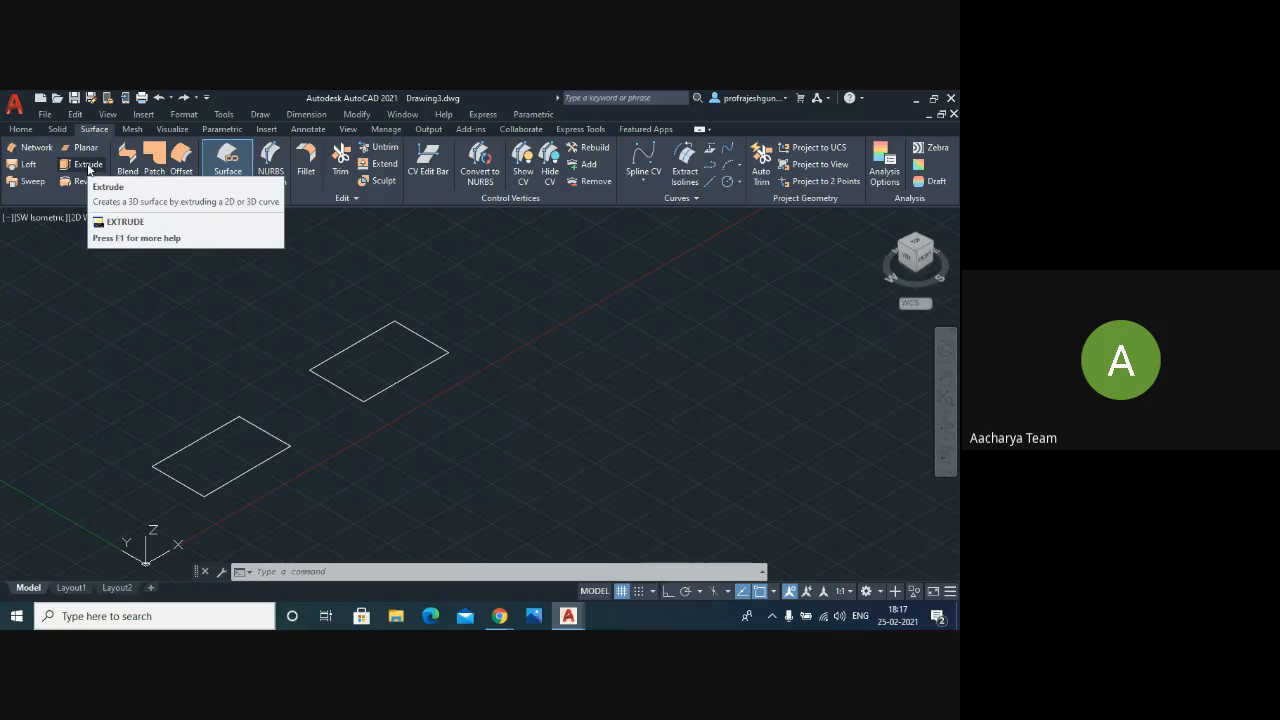
- Extrude the rectangle nearest the origin as a solid with a height of 6 and shade the view with the SHADE command
click(58, 130)
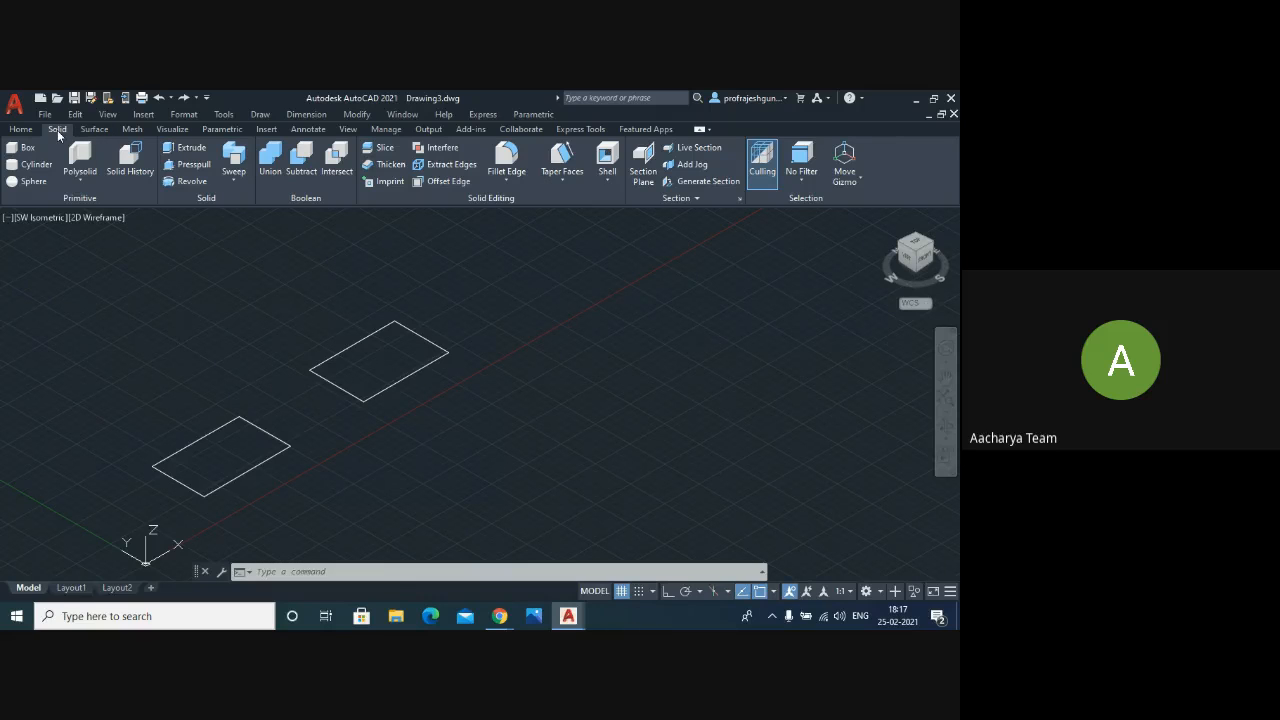
click(187, 148)
click(262, 464)
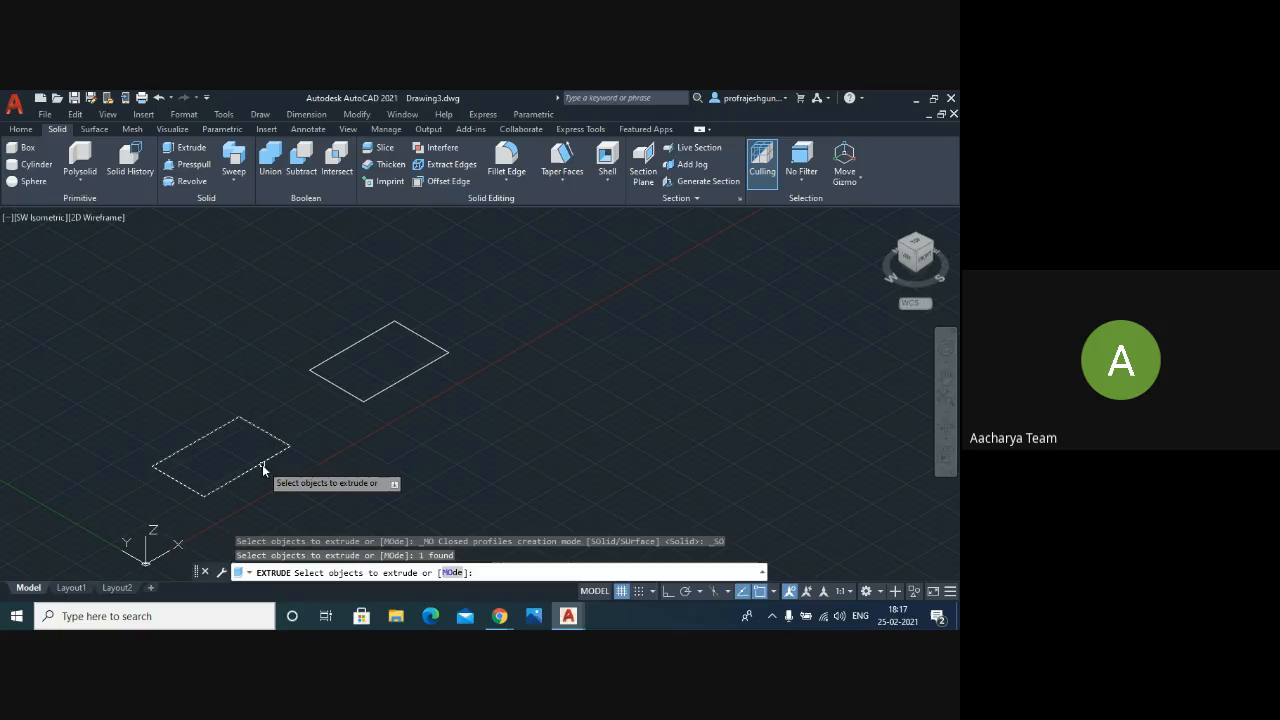
key(Return)
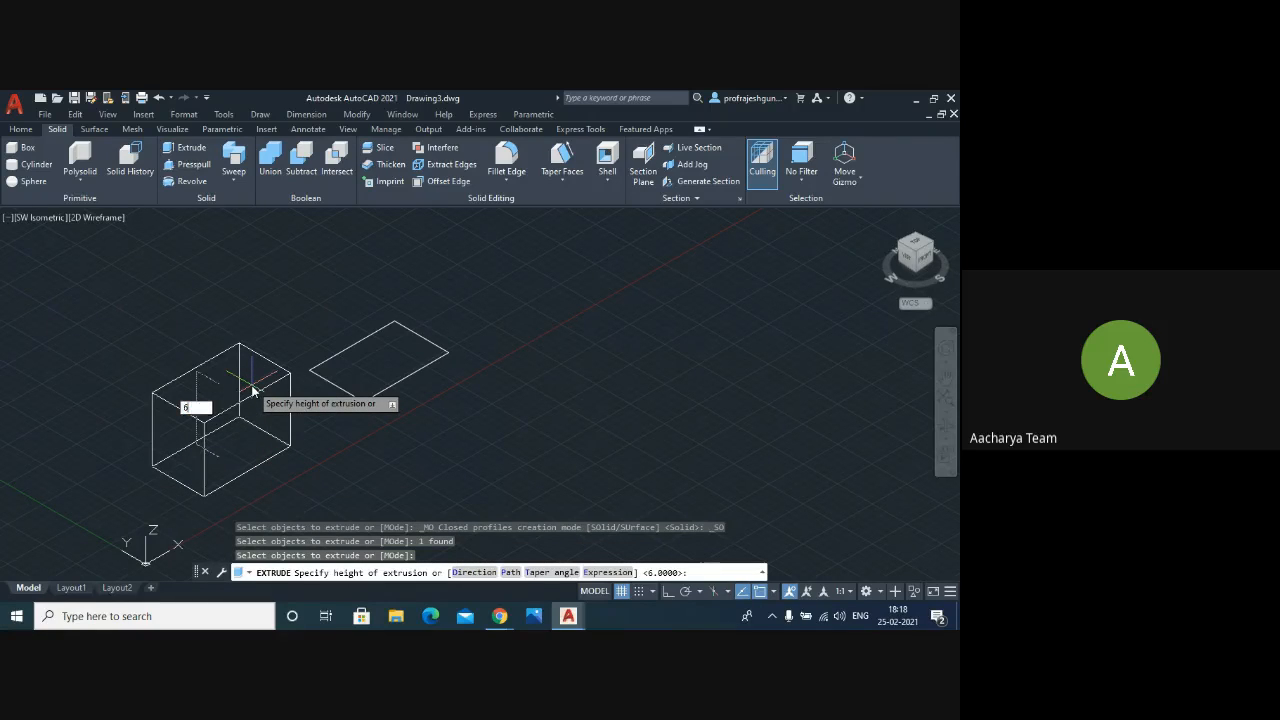
text(6)
key(Return)
text(shade)
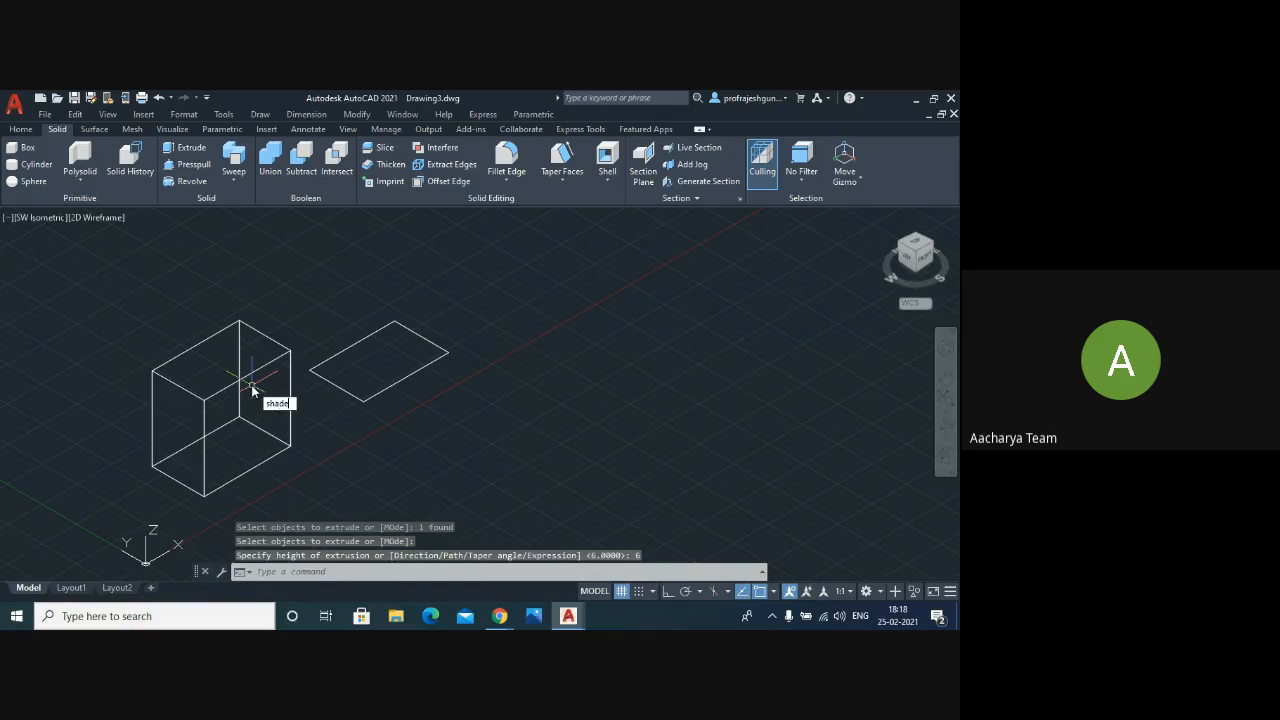
key(Return)
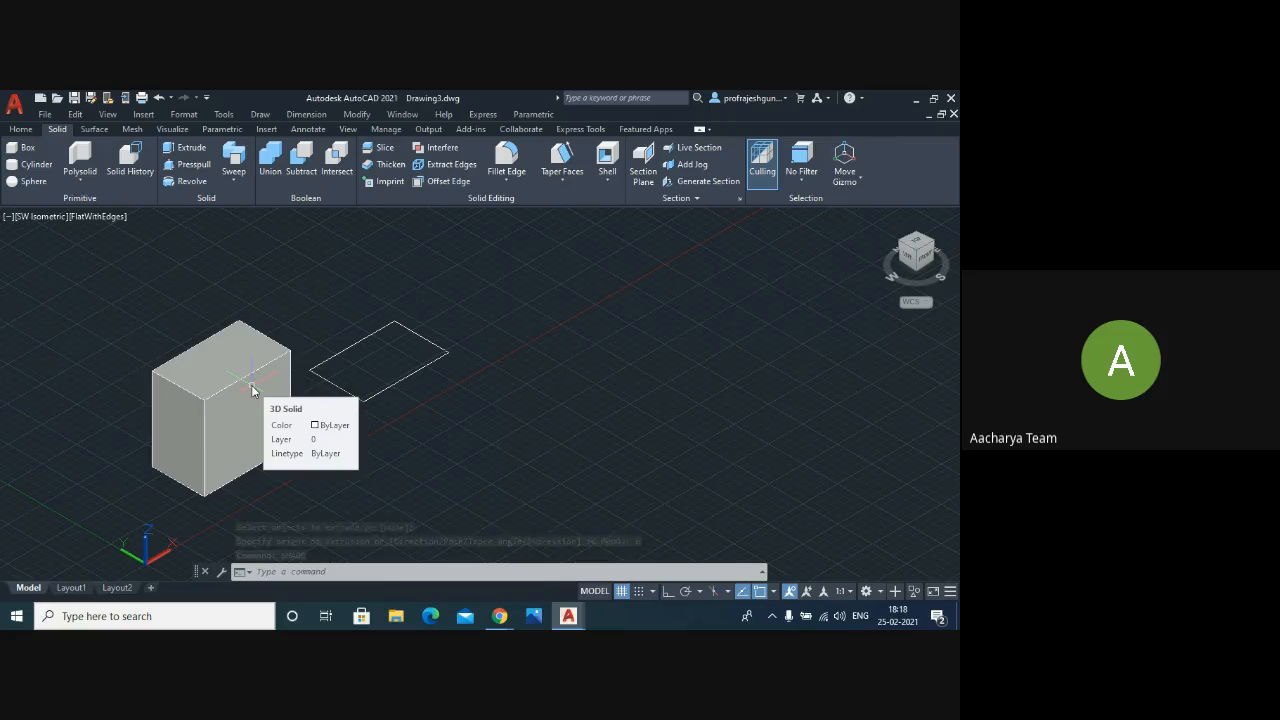
- Surface-extrude the second rectangle, beyond the shaded solid box, upward to a height of 6
click(94, 130)
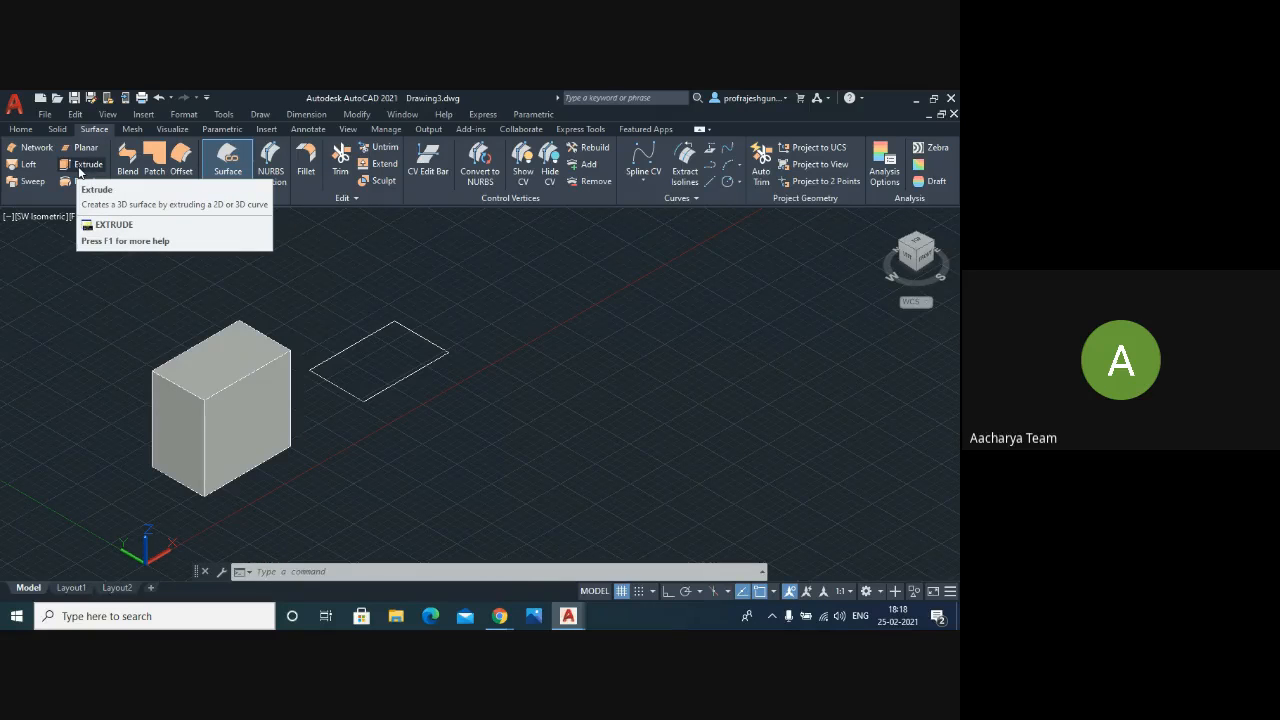
click(79, 172)
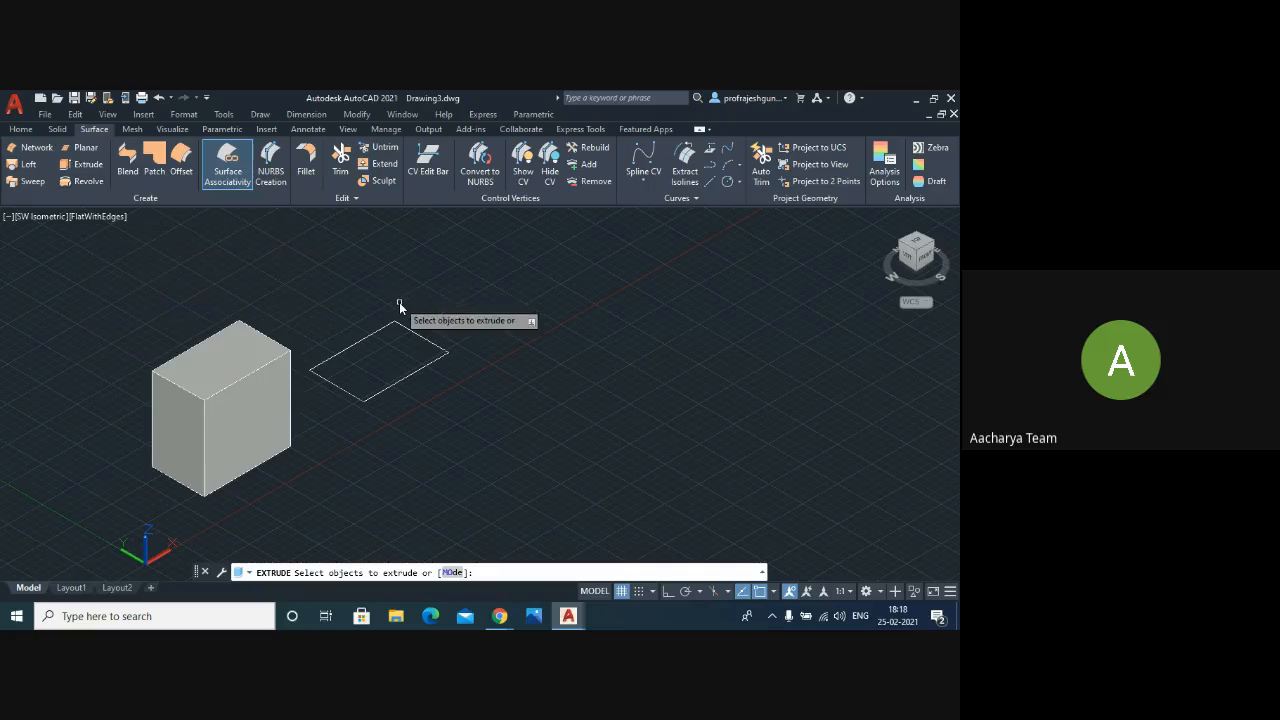
click(415, 375)
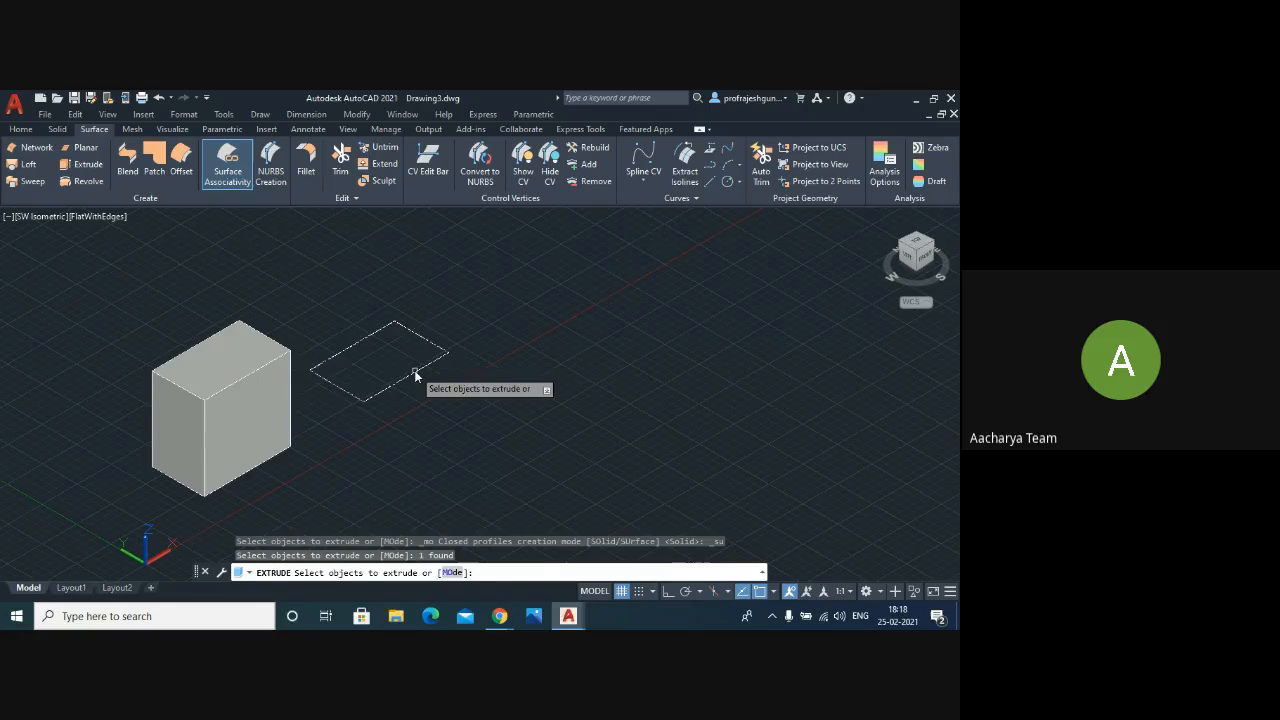
key(Return)
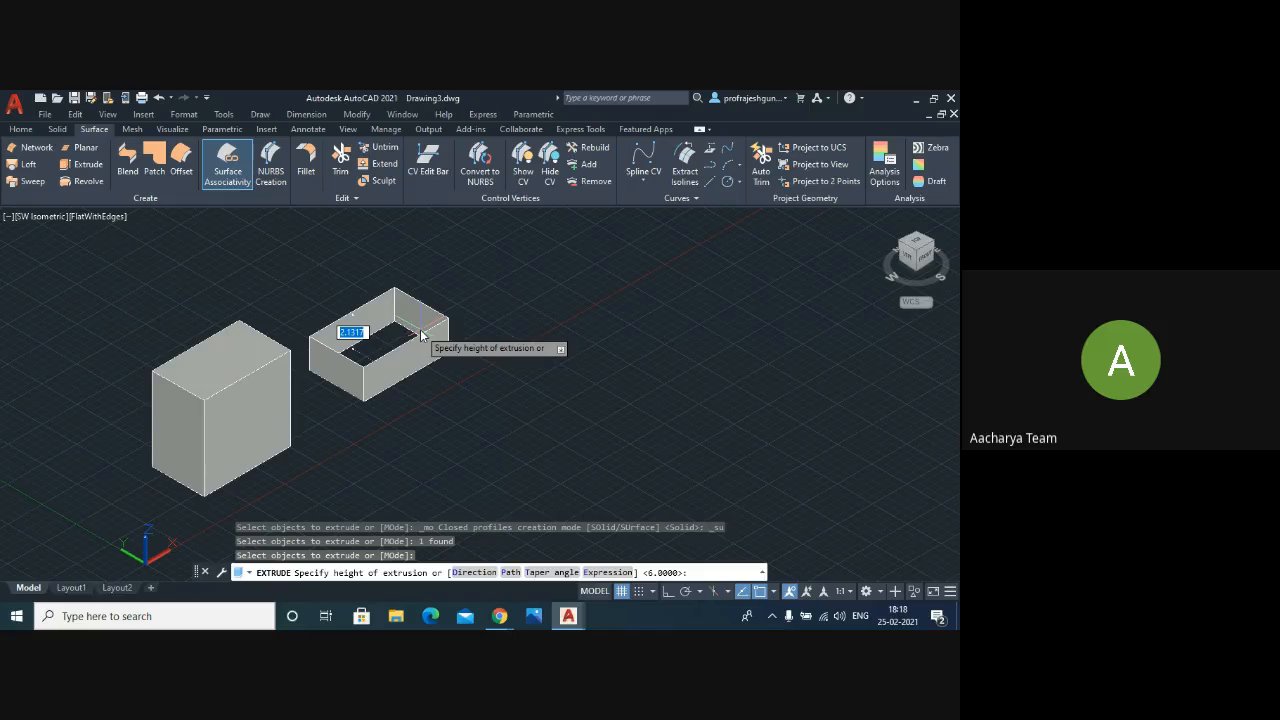
text(6)
key(Return)
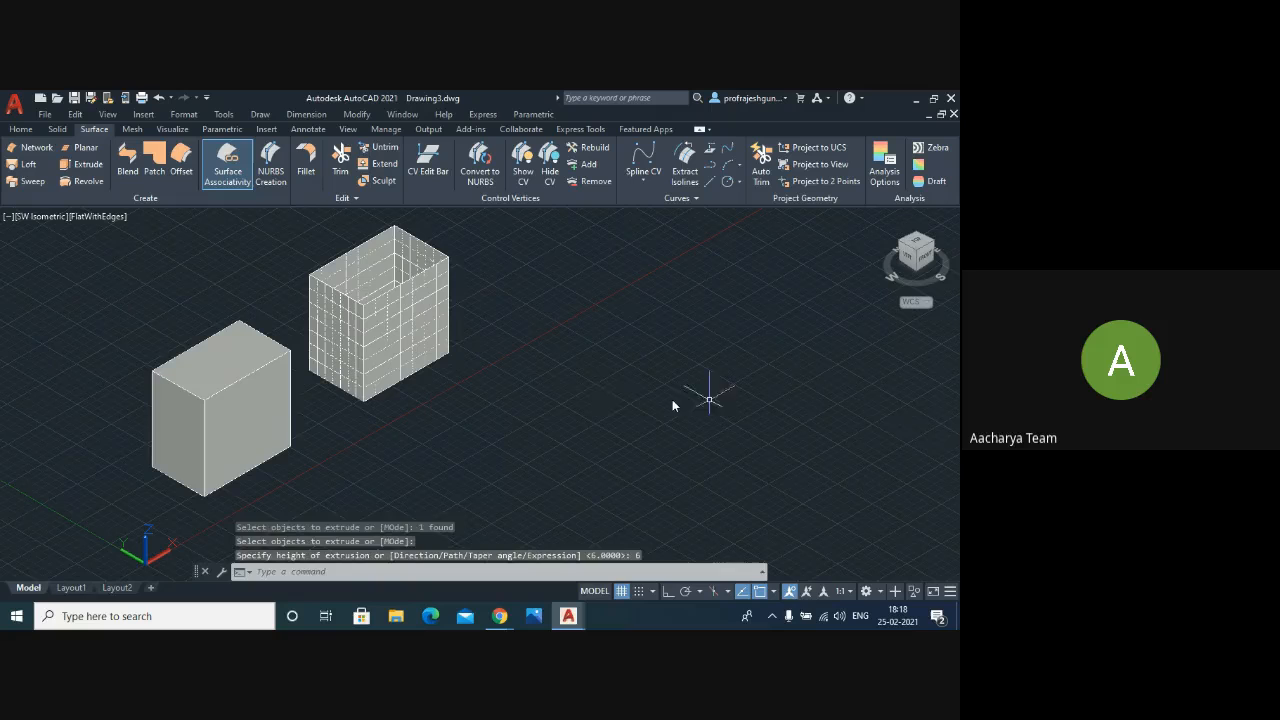
key(Escape)
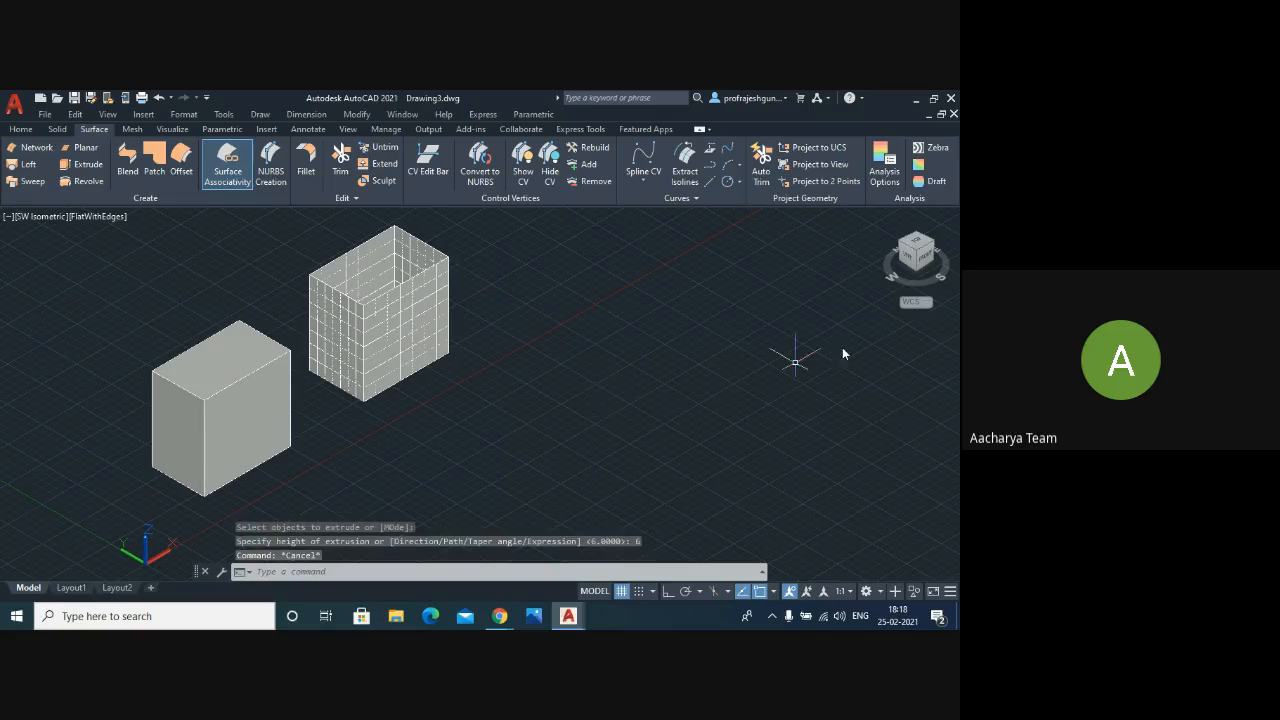
- Orbit freely around both extrusions to compare the solid box's top face with the surface box's rim from above
click(107, 114)
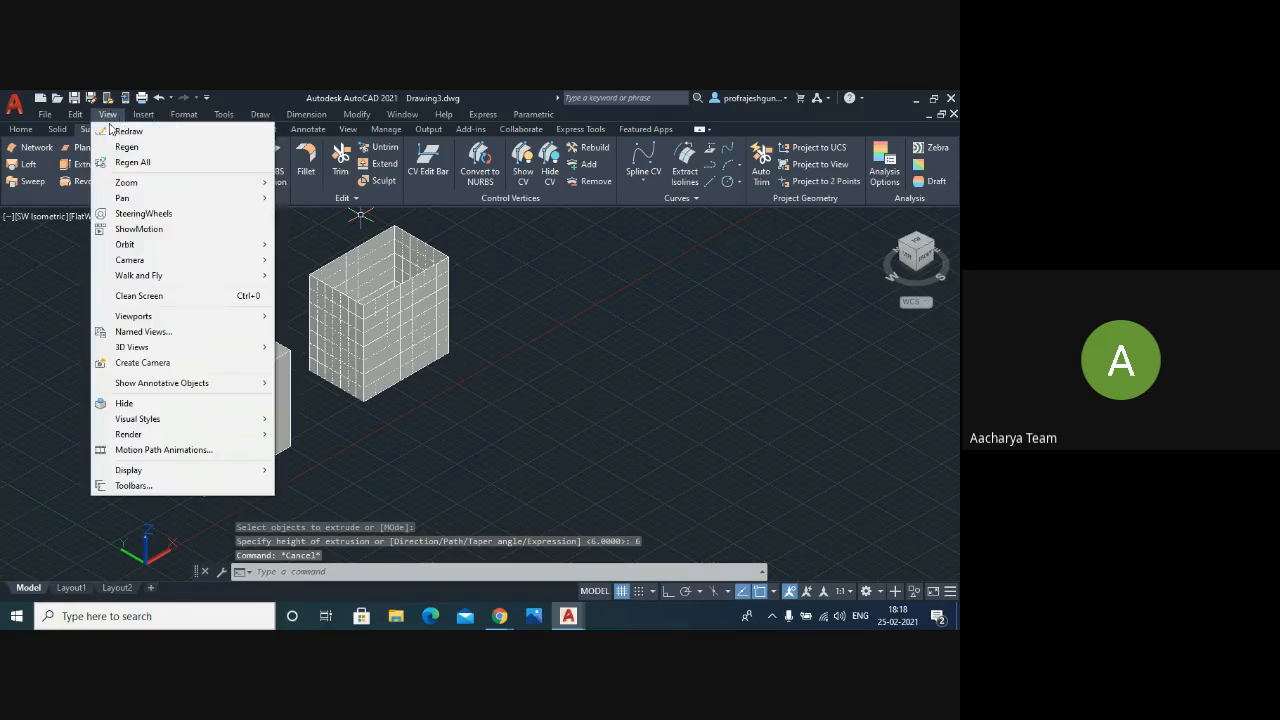
mouse_move(266, 243)
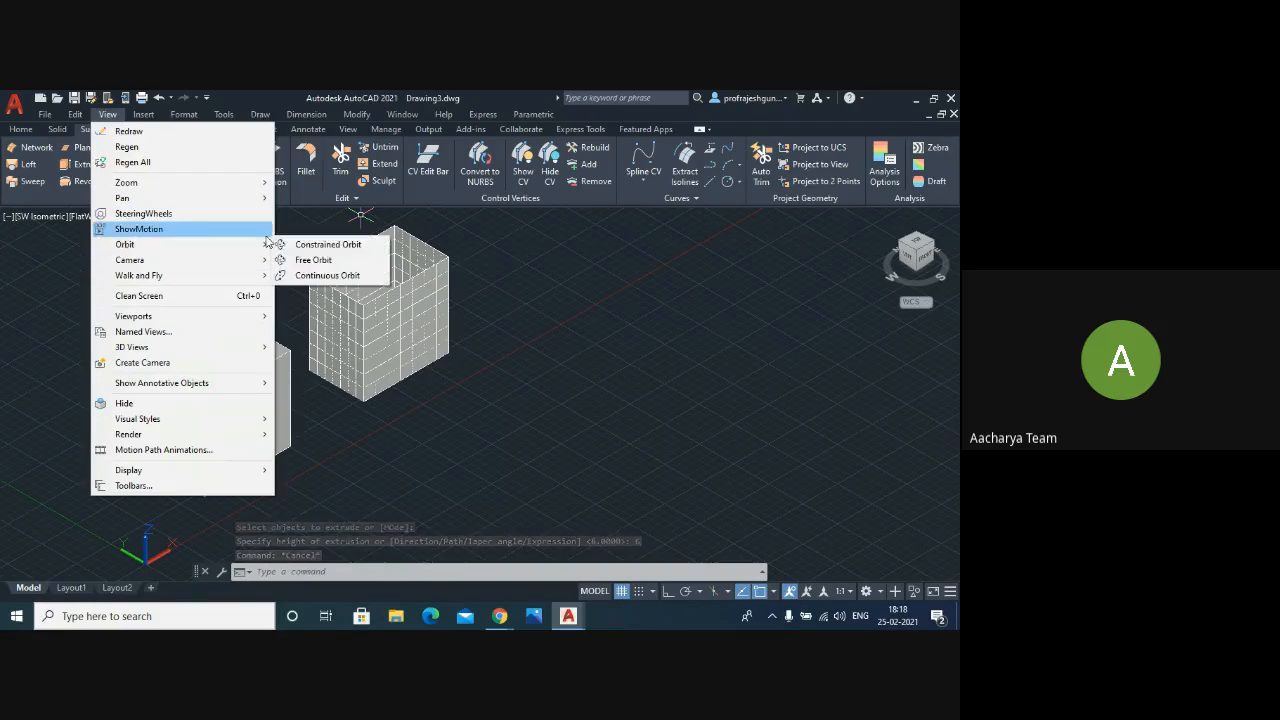
click(309, 260)
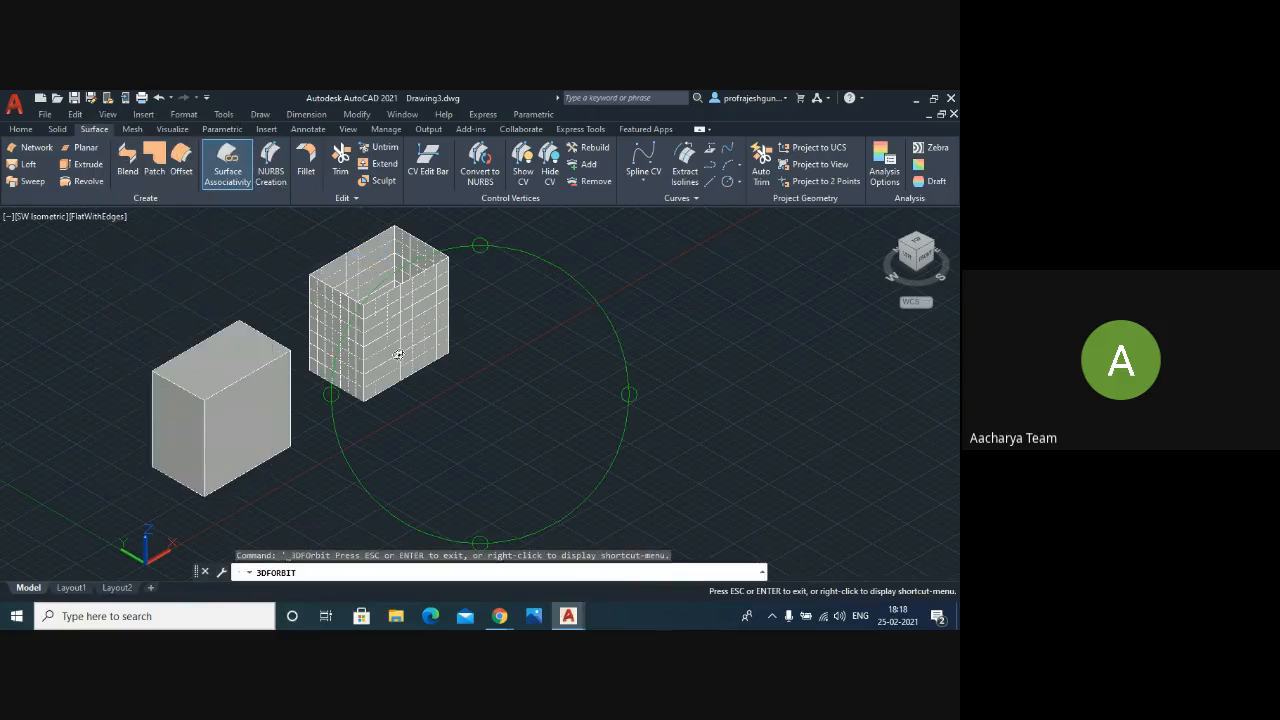
drag(488, 325, 466, 410)
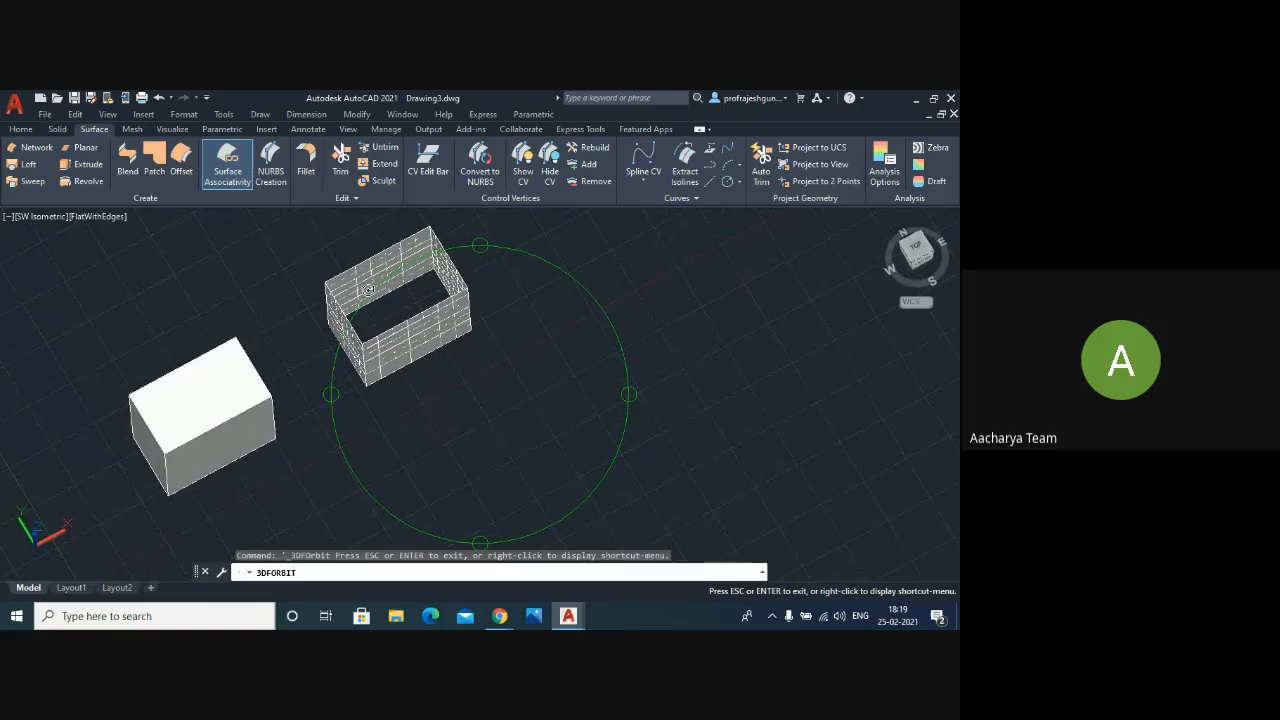
drag(343, 322, 322, 338)
click(56, 129)
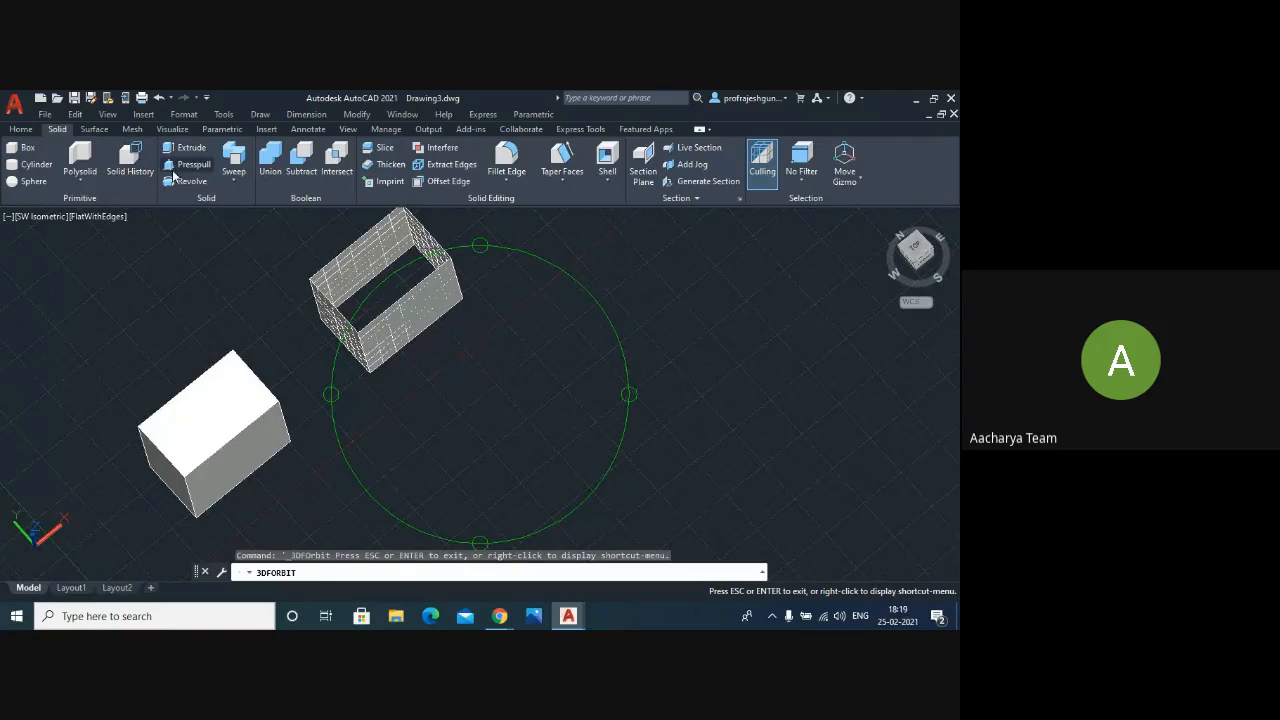
drag(277, 360, 542, 331)
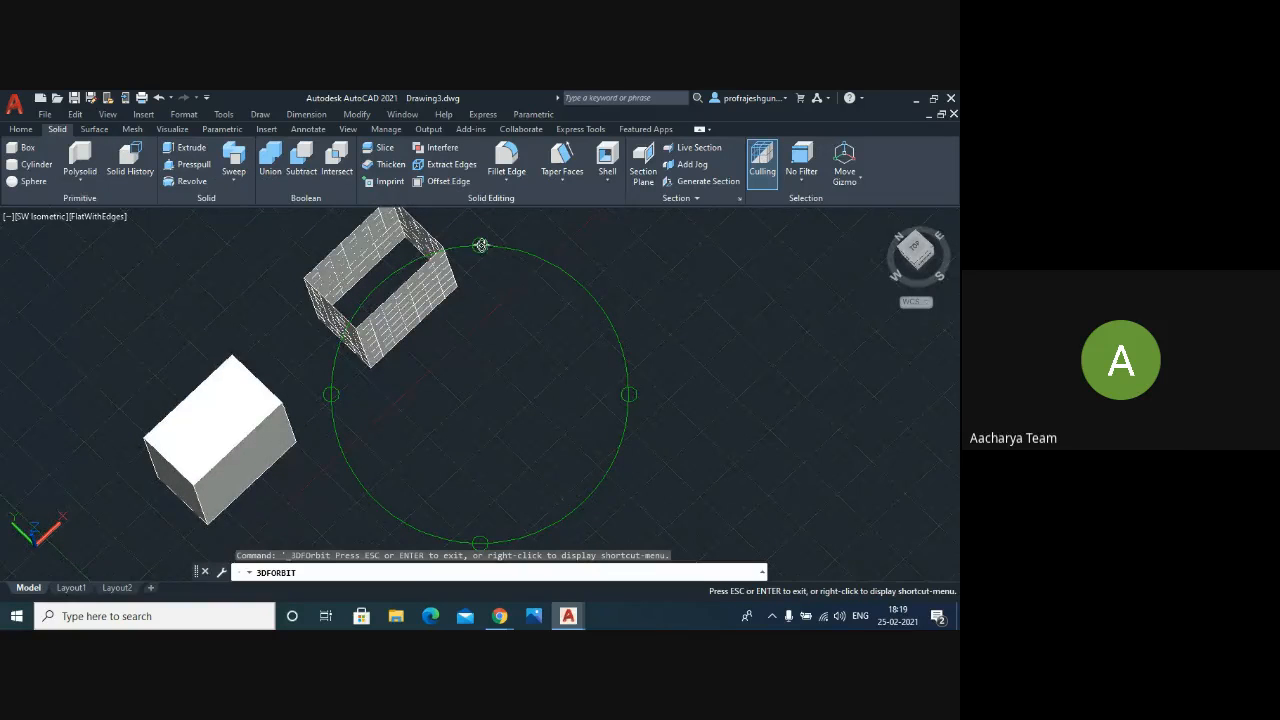
mouse_move(481, 245)
mouse_down()
mouse_move(489, 283)
mouse_move(534, 280)
mouse_move(501, 230)
mouse_up()
mouse_move(340, 393)
mouse_down()
mouse_move(374, 391)
mouse_move(357, 393)
mouse_up()
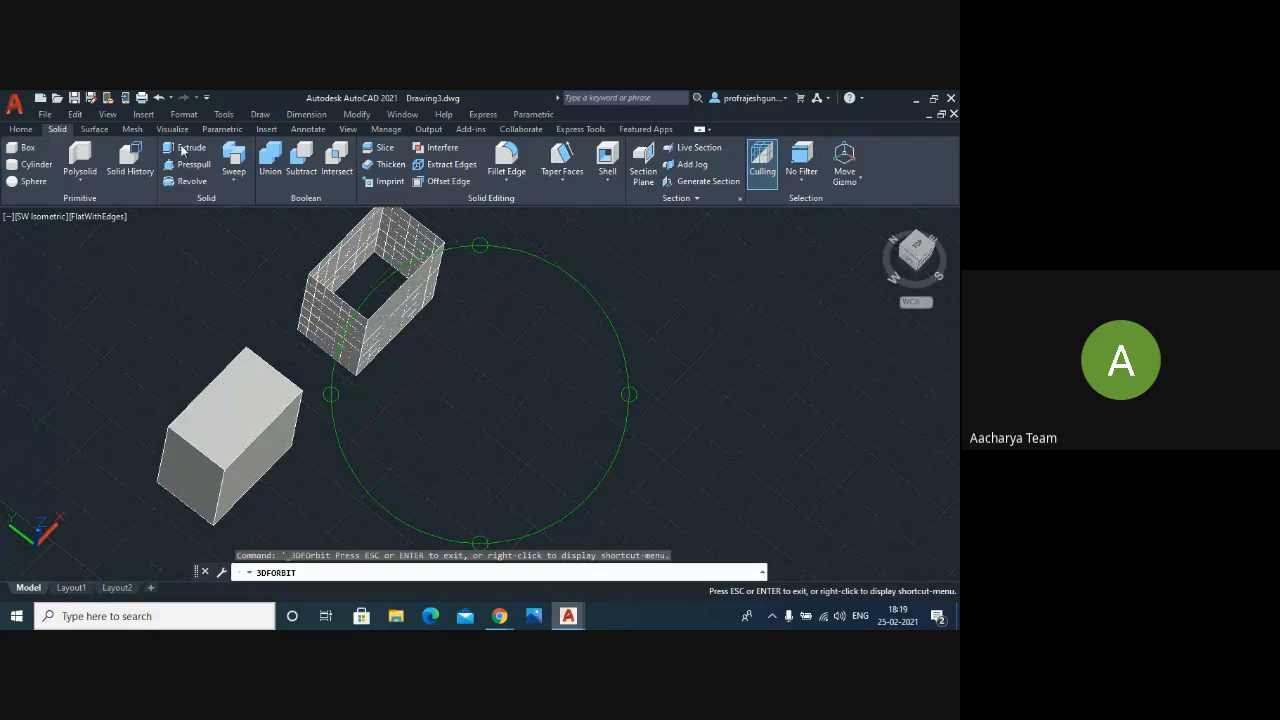
- Tilt and reframe the shaded boxes with Free Orbit to examine the inside of the surface box beside the solid one
click(94, 129)
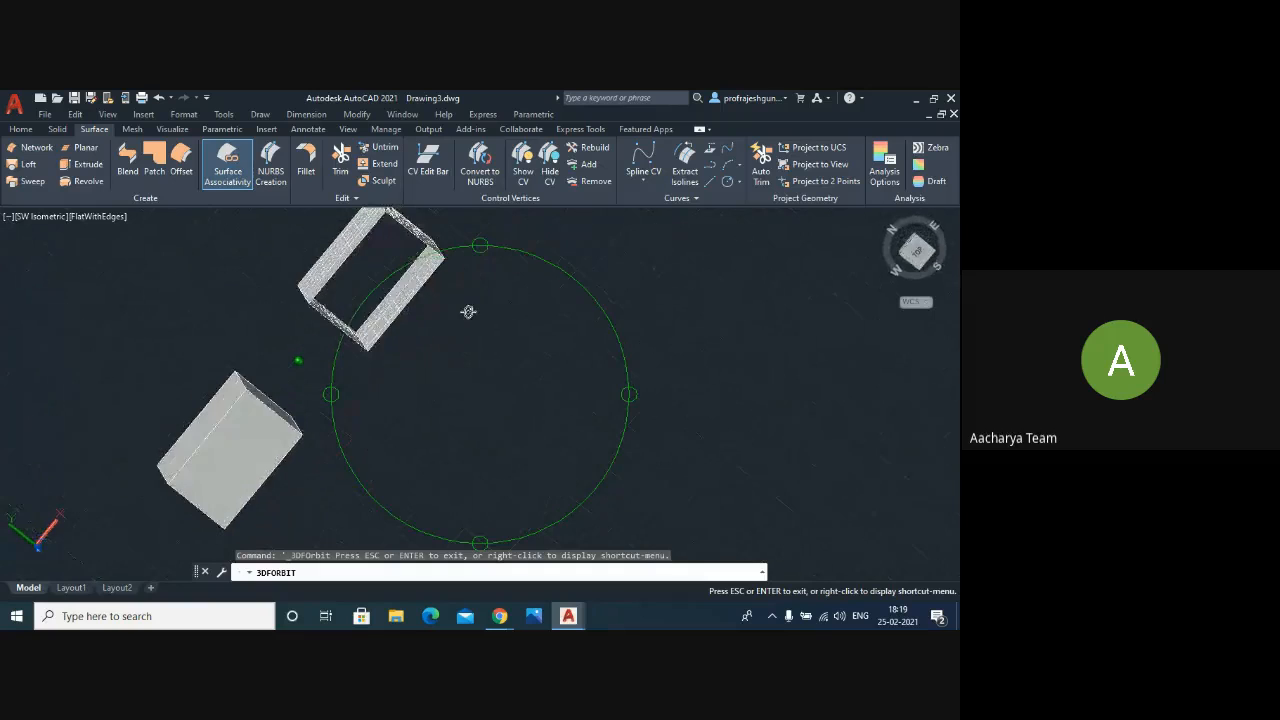
drag(466, 326, 449, 353)
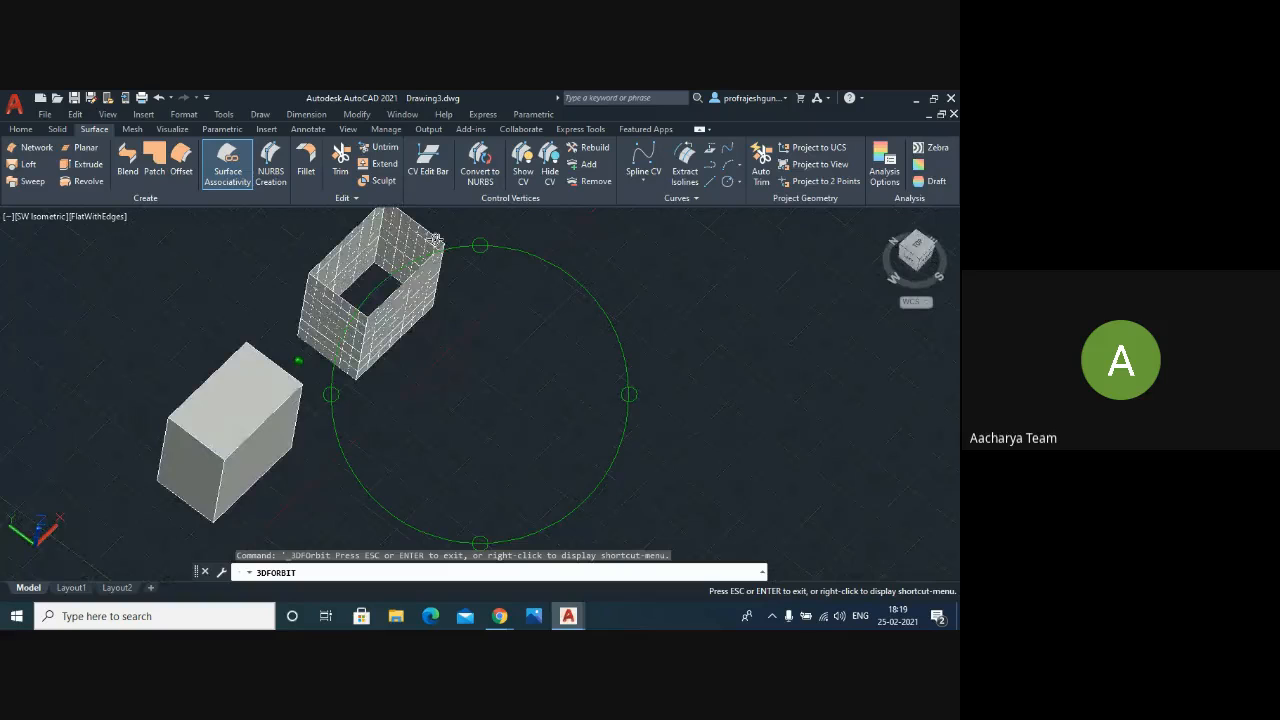
drag(507, 456, 483, 440)
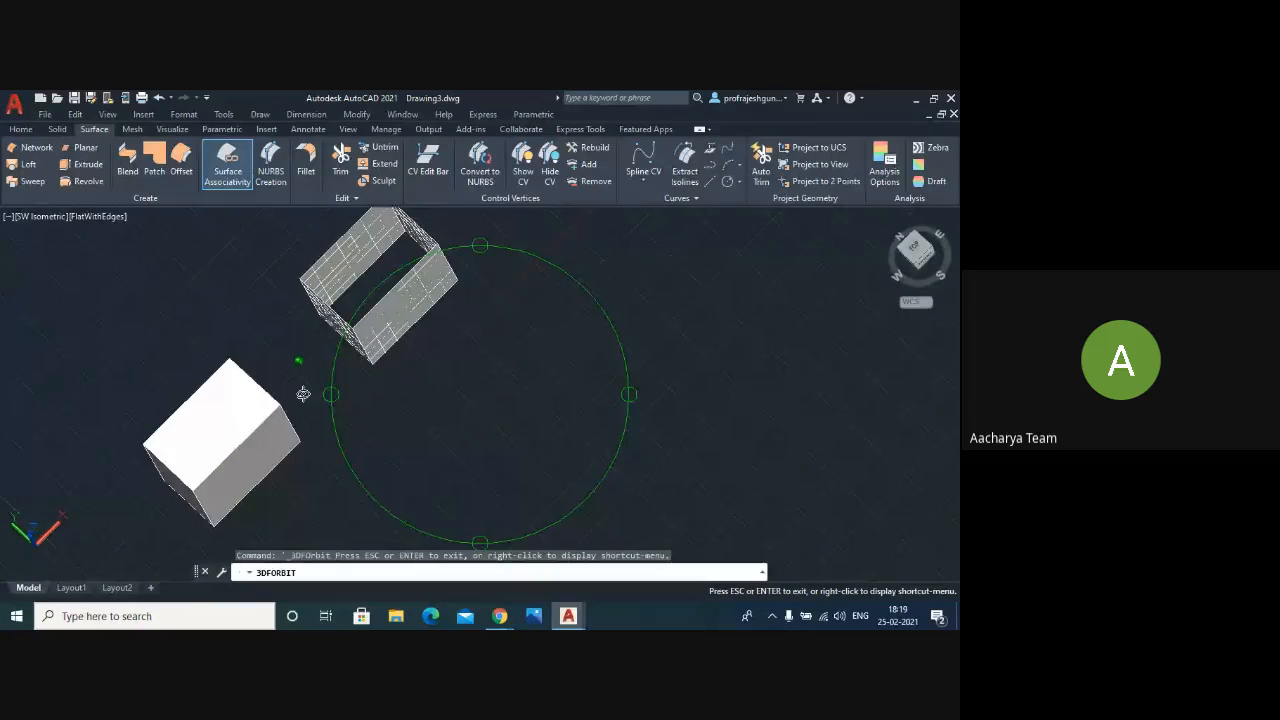
mouse_move(303, 393)
mouse_down()
mouse_move(320, 417)
mouse_move(397, 417)
mouse_move(557, 380)
mouse_move(609, 383)
mouse_move(323, 431)
mouse_move(340, 392)
mouse_up()
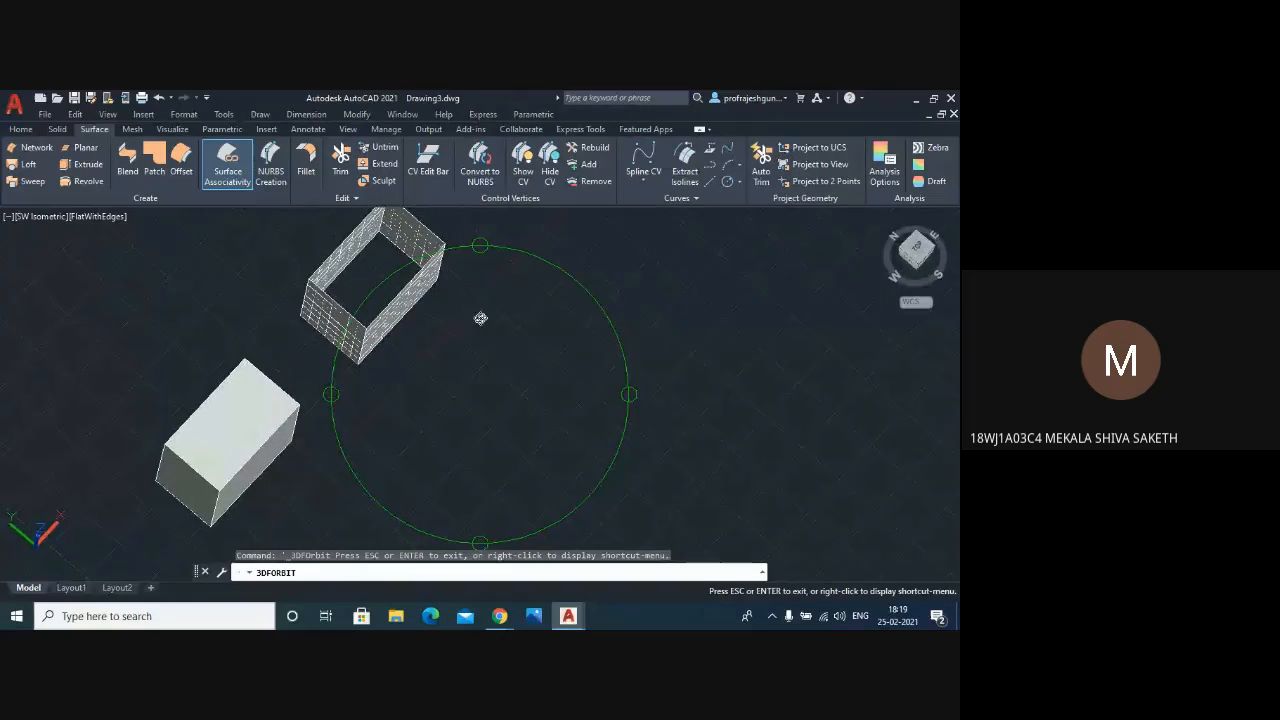
drag(481, 247, 482, 216)
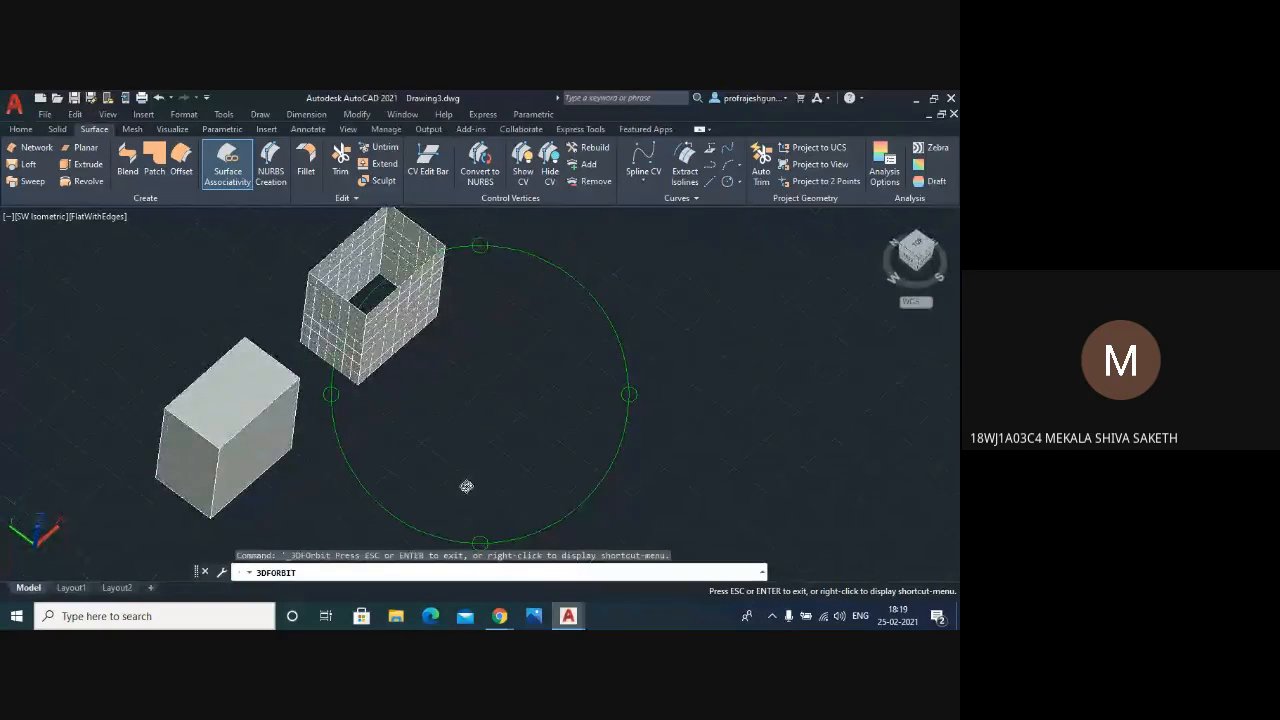
drag(476, 436, 434, 351)
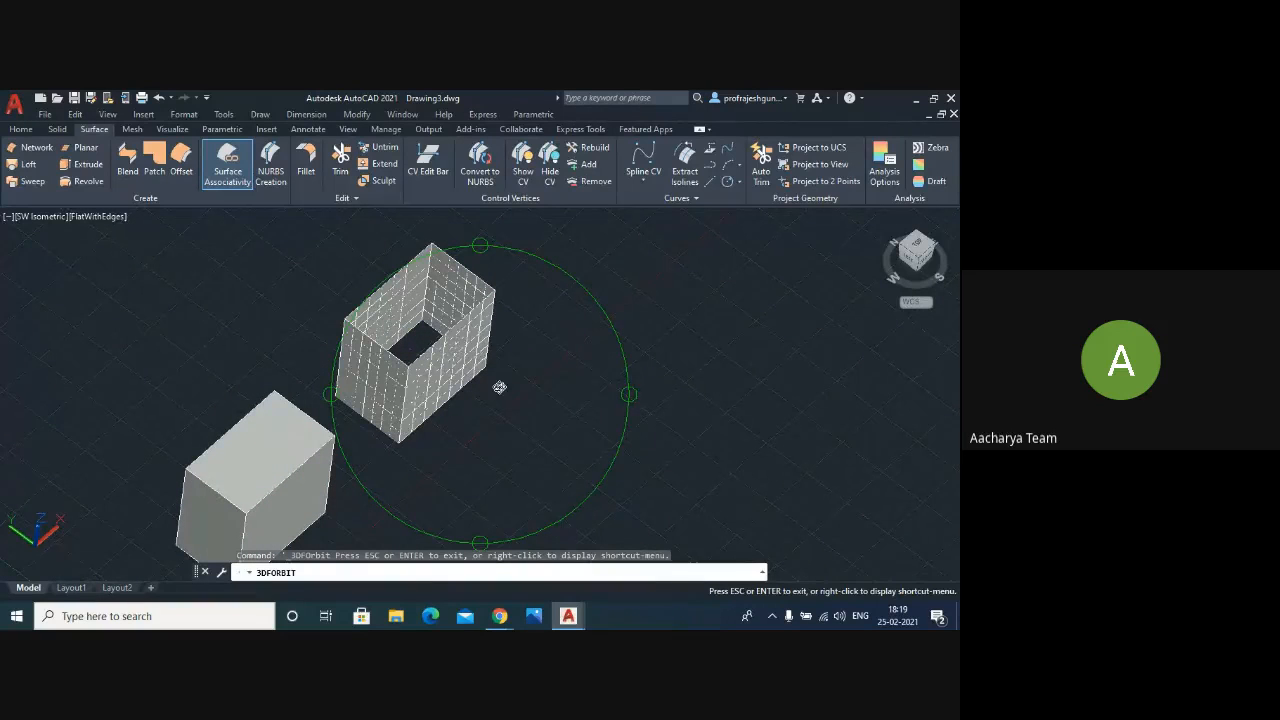
scroll(499, 387, down, 2)
scroll(437, 438, down, 1)
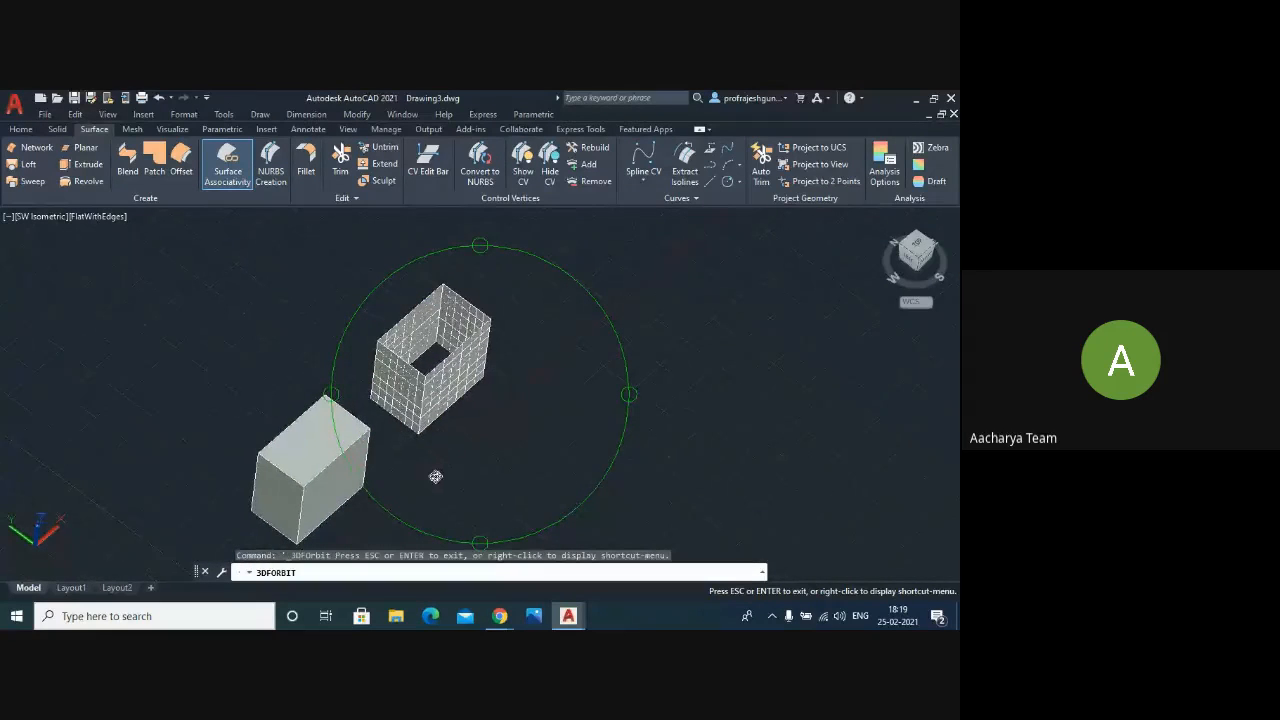
scroll(431, 481, up, 2)
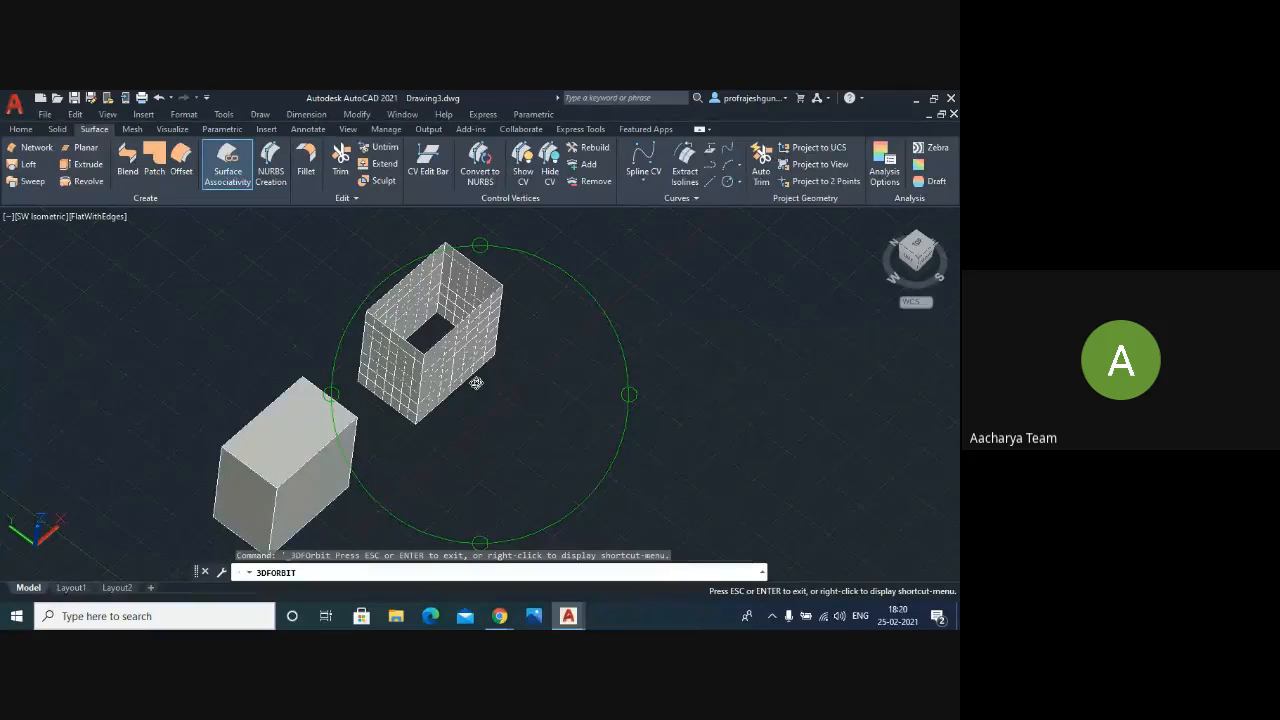
key(Escape)
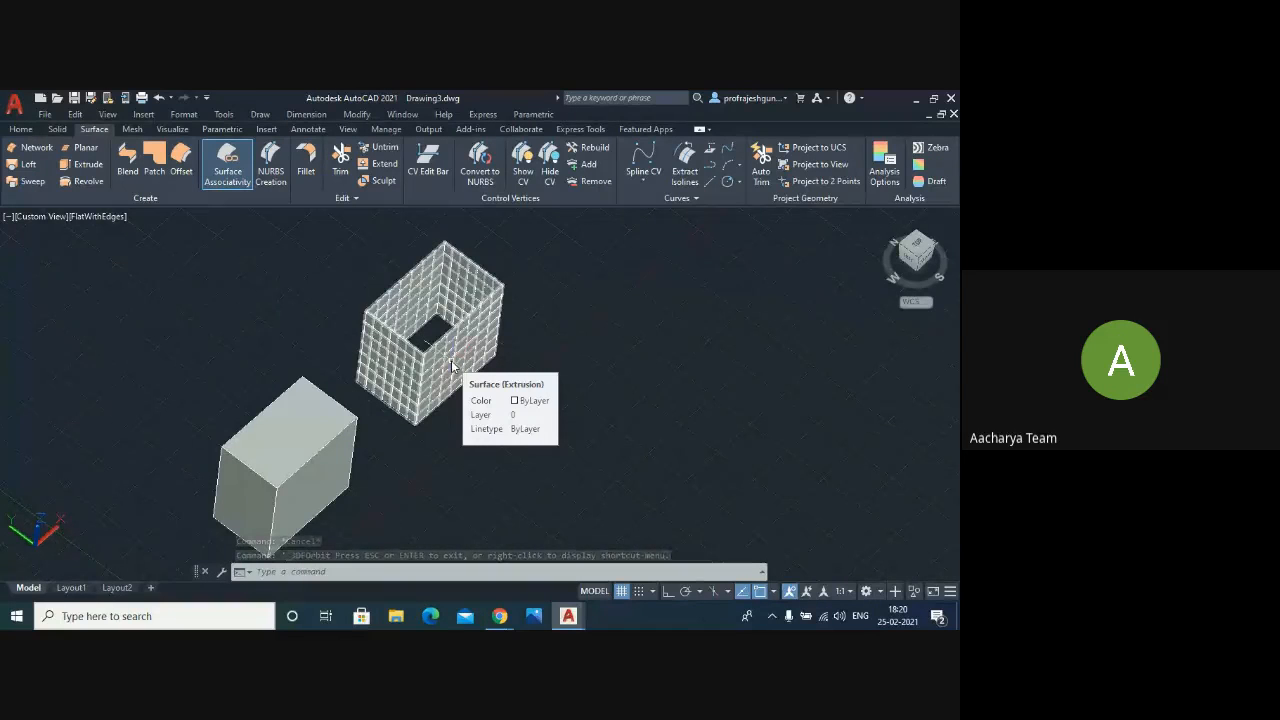
- Change the color of the surface-extruded box to Green and clear the selection
click(451, 366)
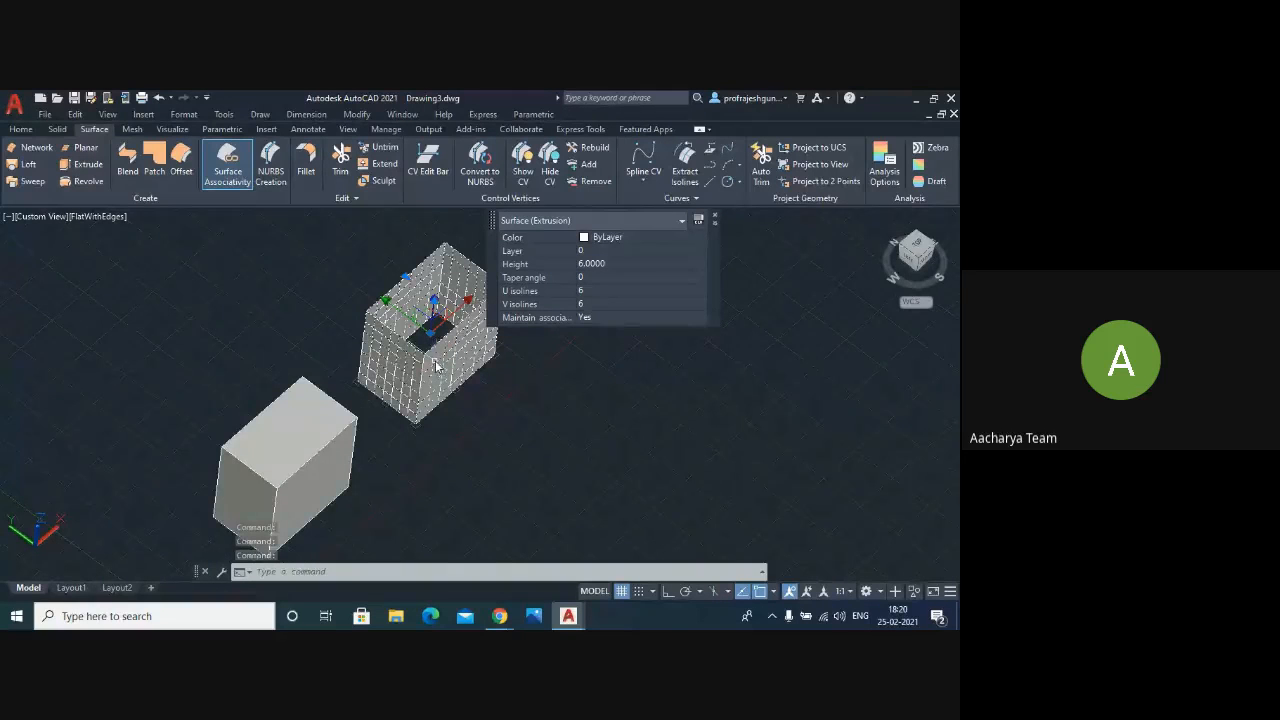
click(639, 237)
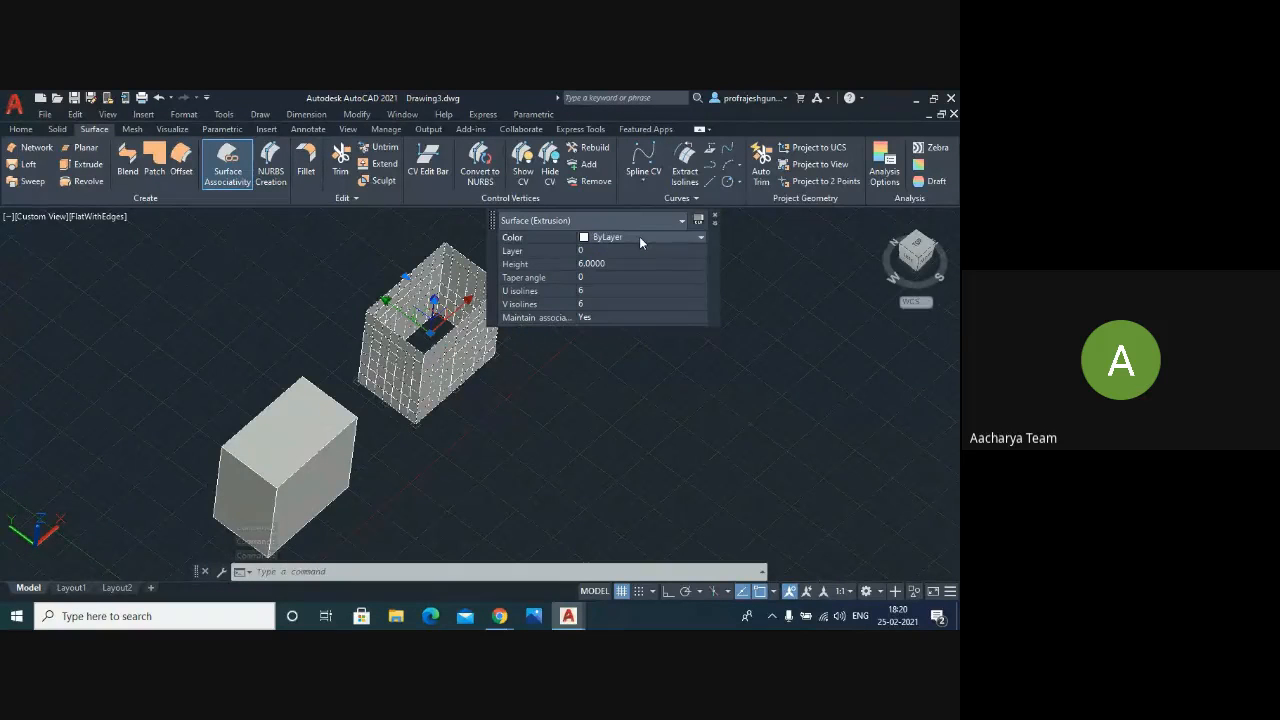
click(639, 237)
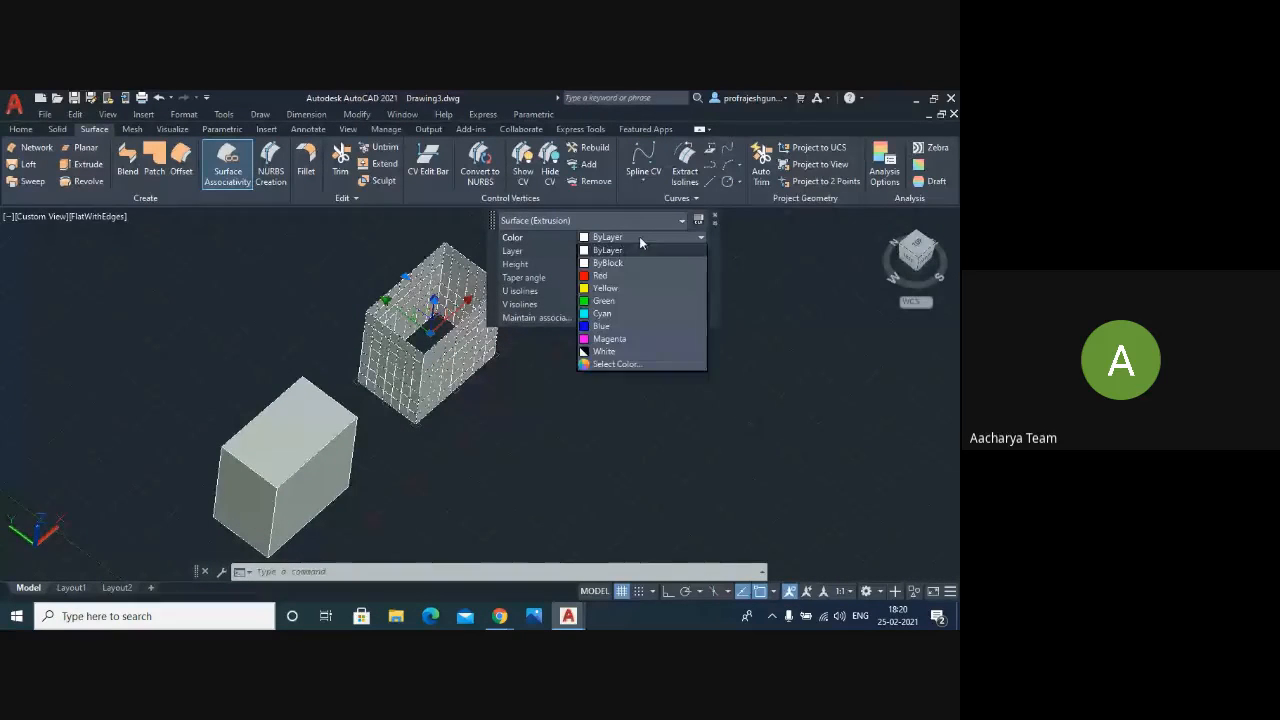
click(612, 301)
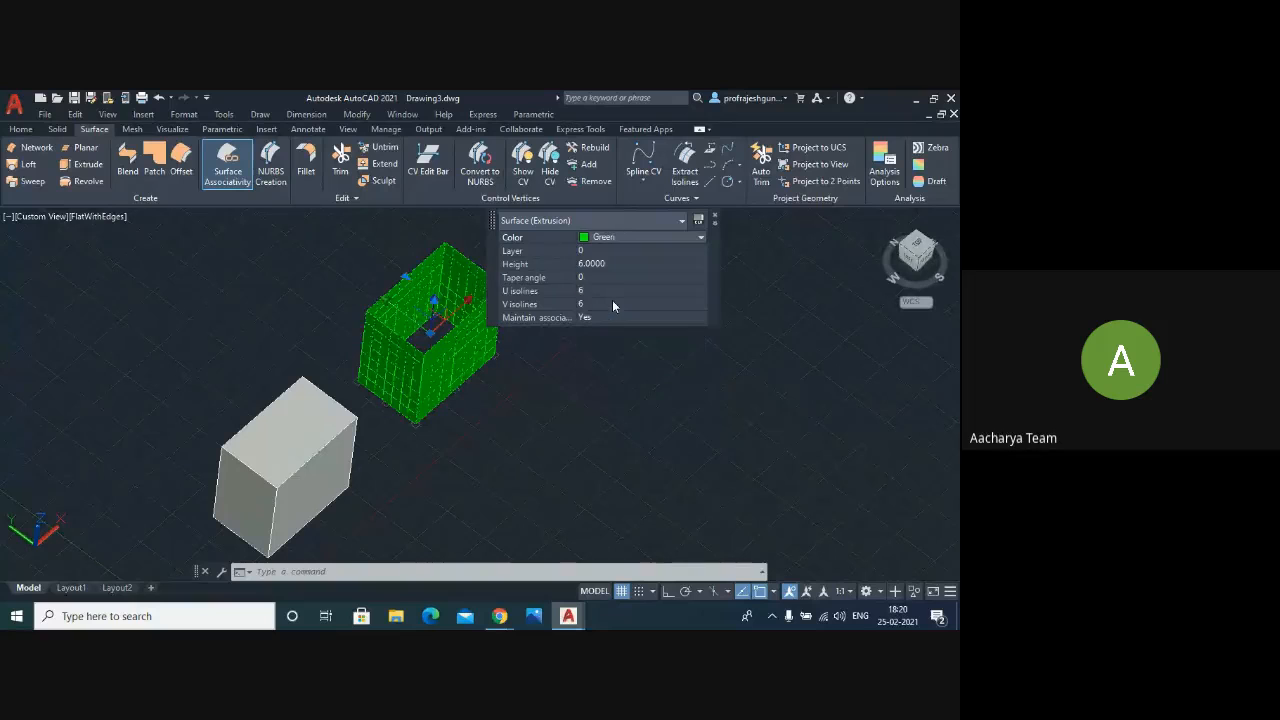
click(716, 220)
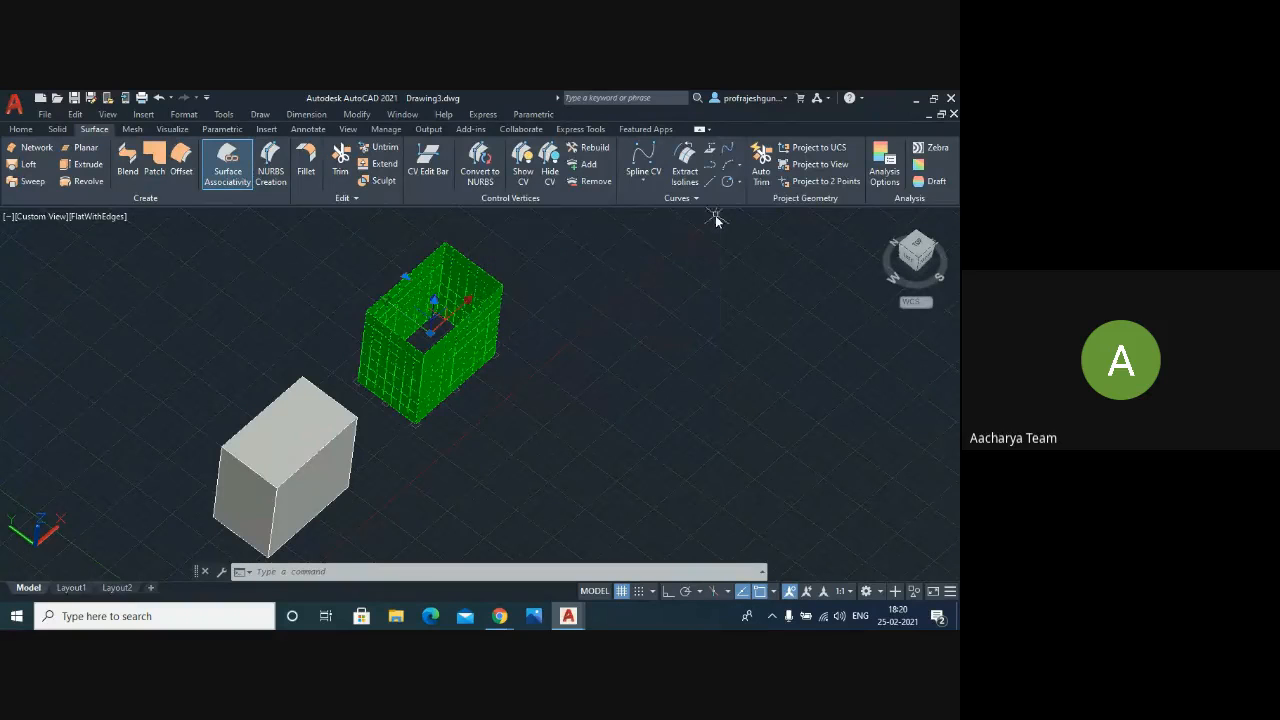
key(Escape)
- Return the model to the SW Isometric view and examine the green surface box beside the solid box
scroll(607, 378, down, 2)
scroll(481, 380, up, 3)
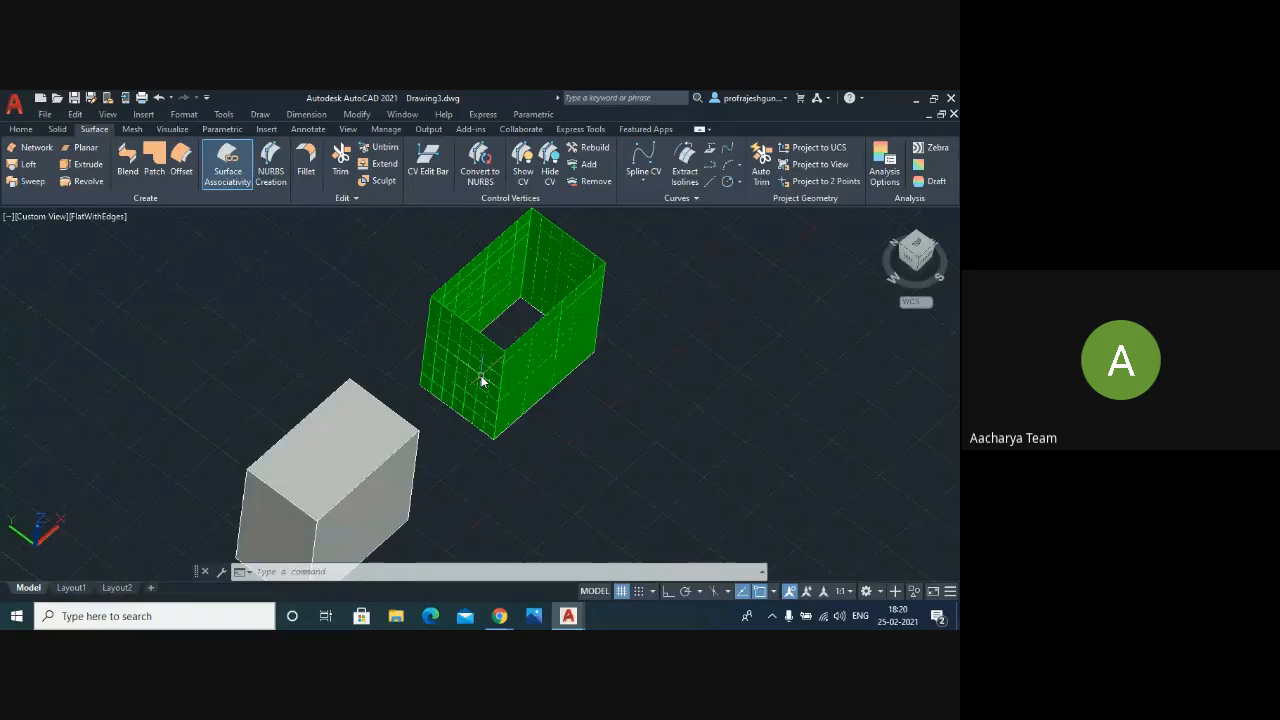
scroll(481, 380, down, 2)
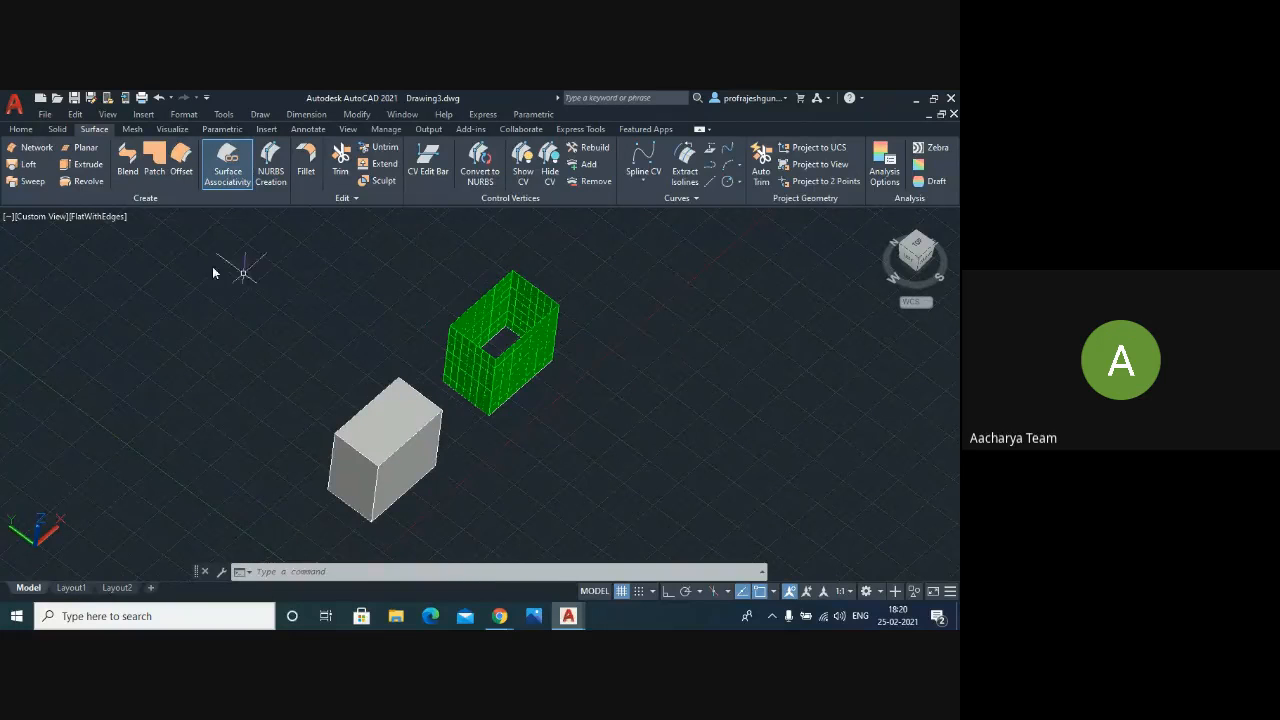
click(40, 216)
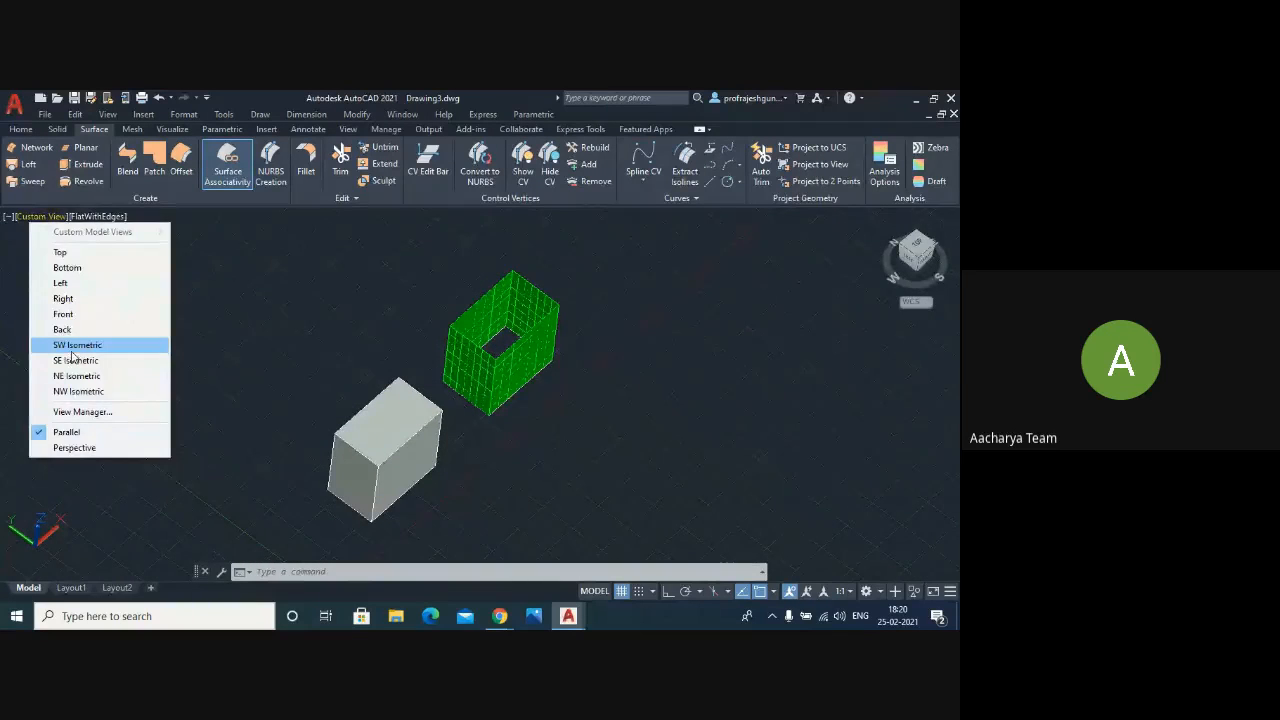
click(71, 345)
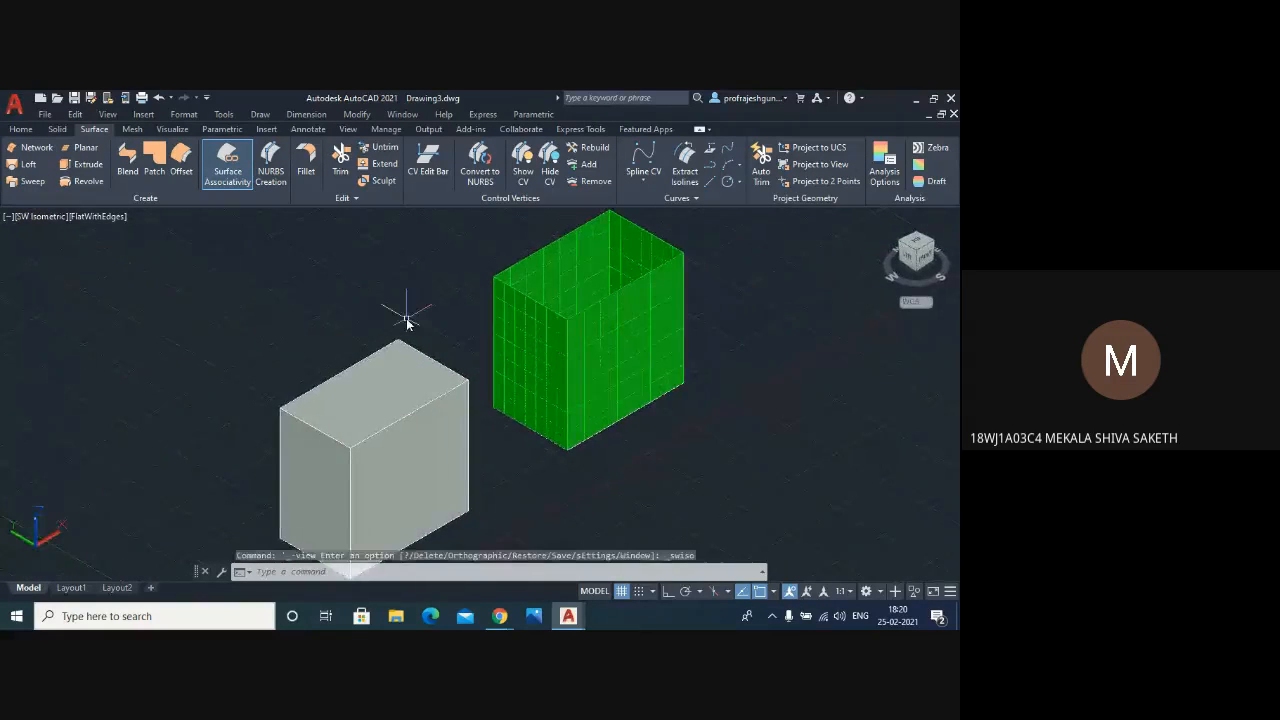
scroll(405, 318, down, 4)
scroll(480, 288, up, 3)
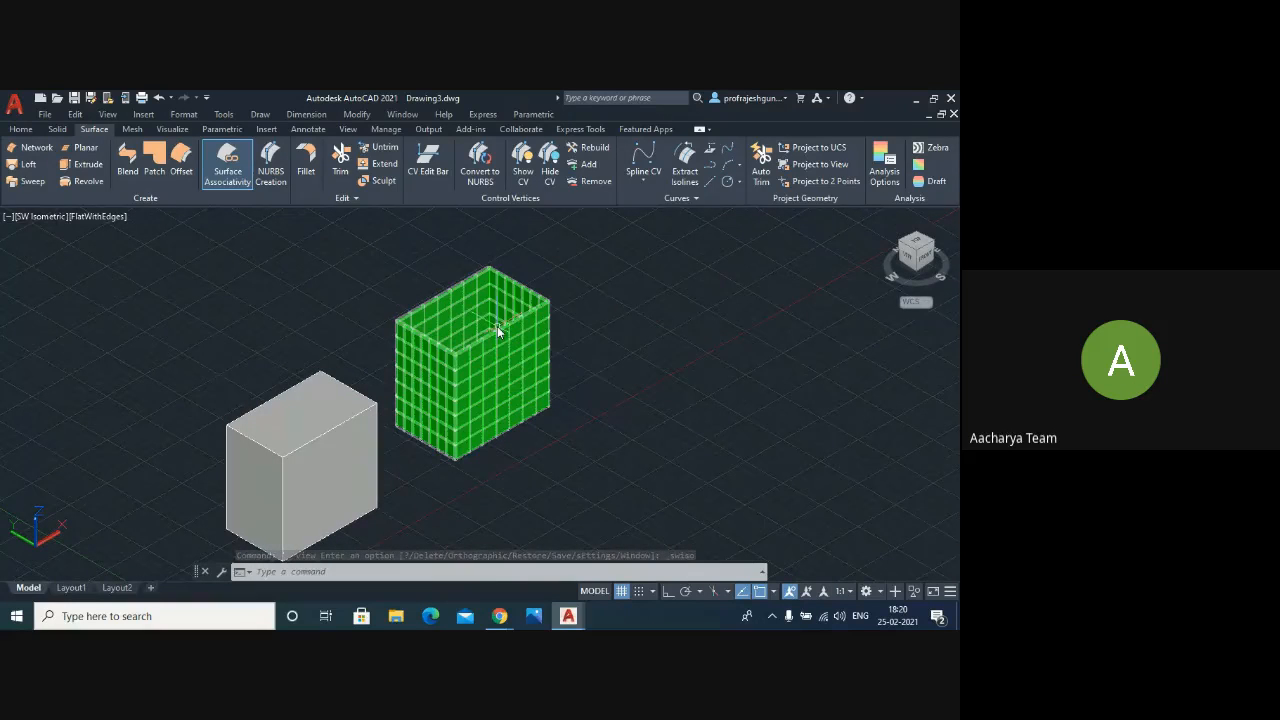
scroll(200, 366, down, 2)
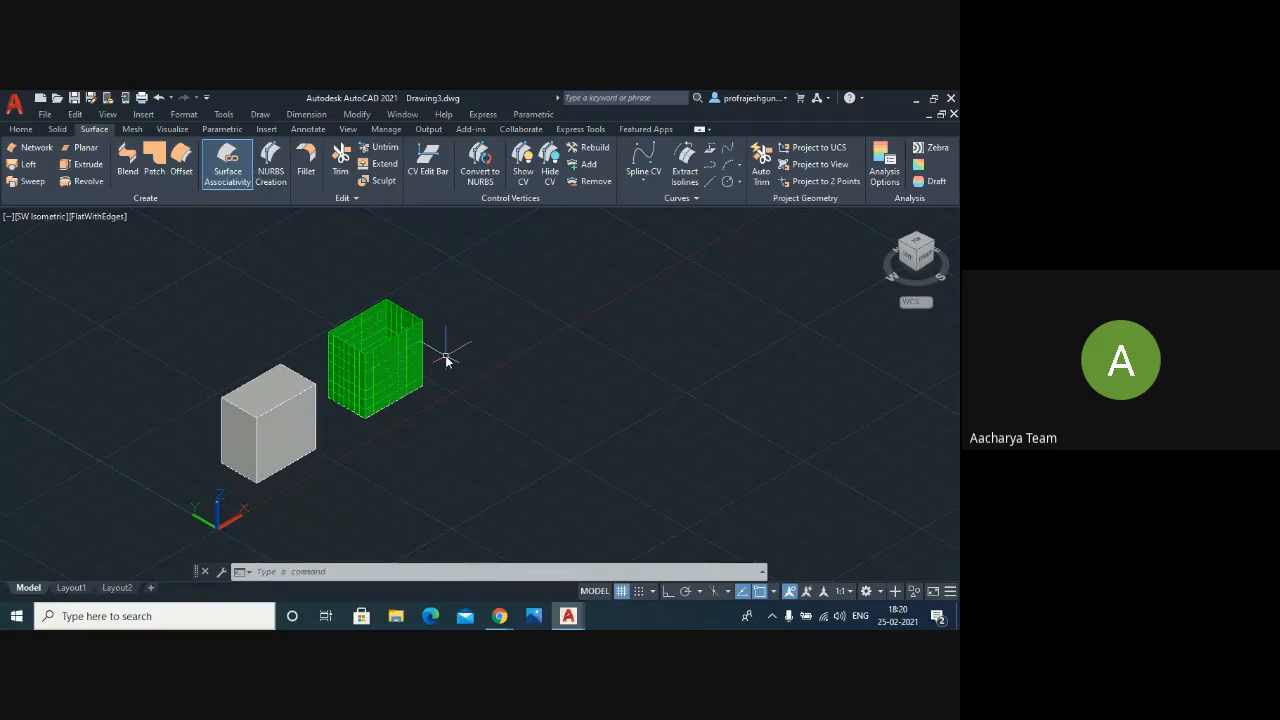
scroll(446, 360, up, 2)
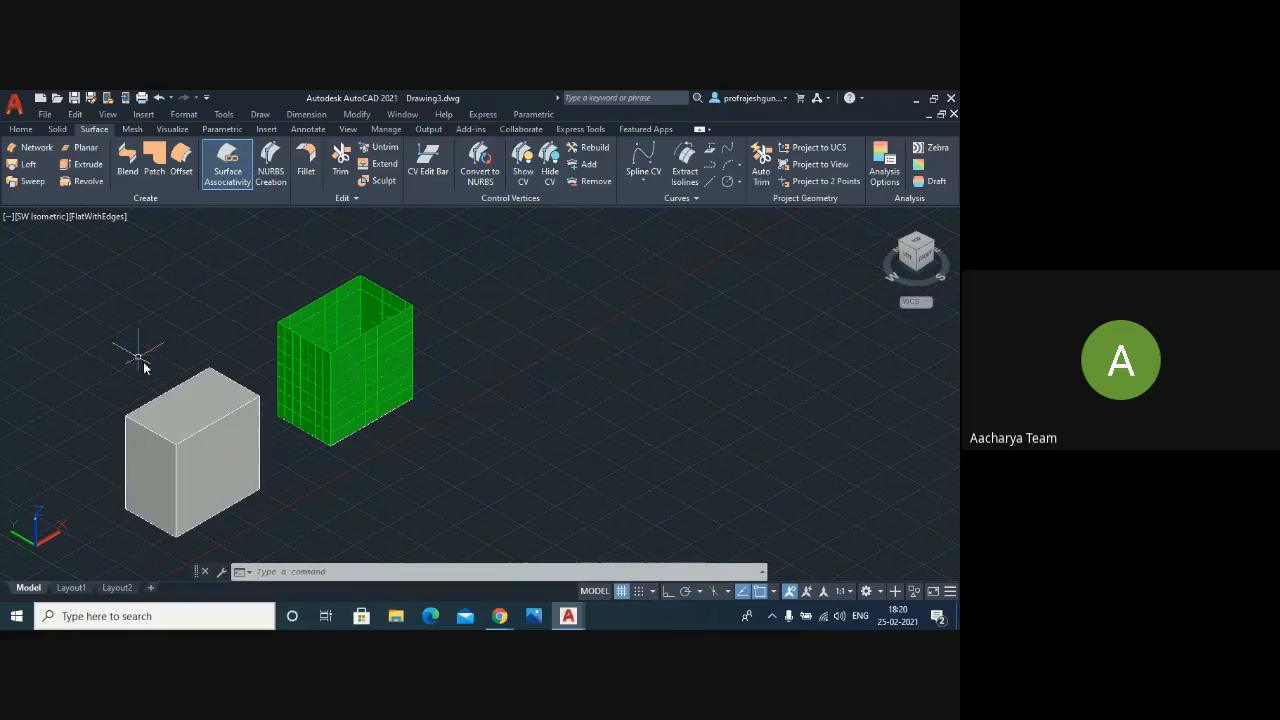
scroll(106, 371, down, 3)
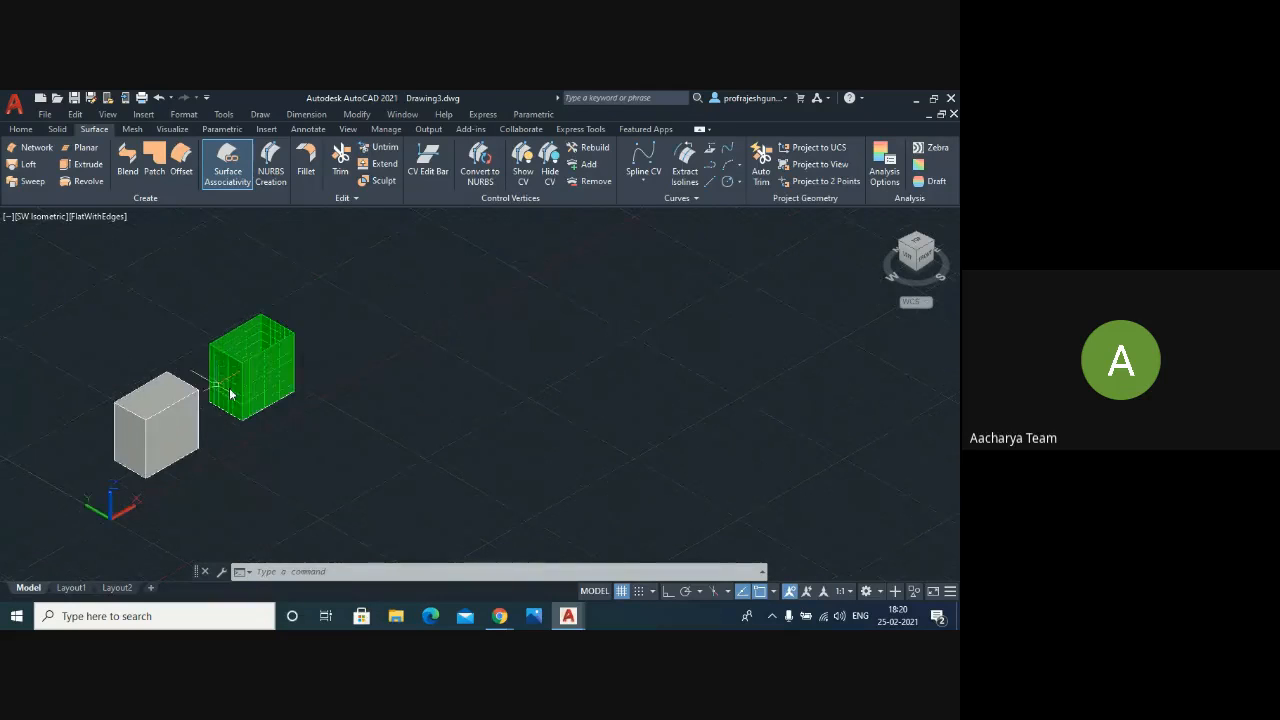
scroll(257, 407, up, 2)
scroll(257, 407, up, 1)
scroll(257, 405, down, 2)
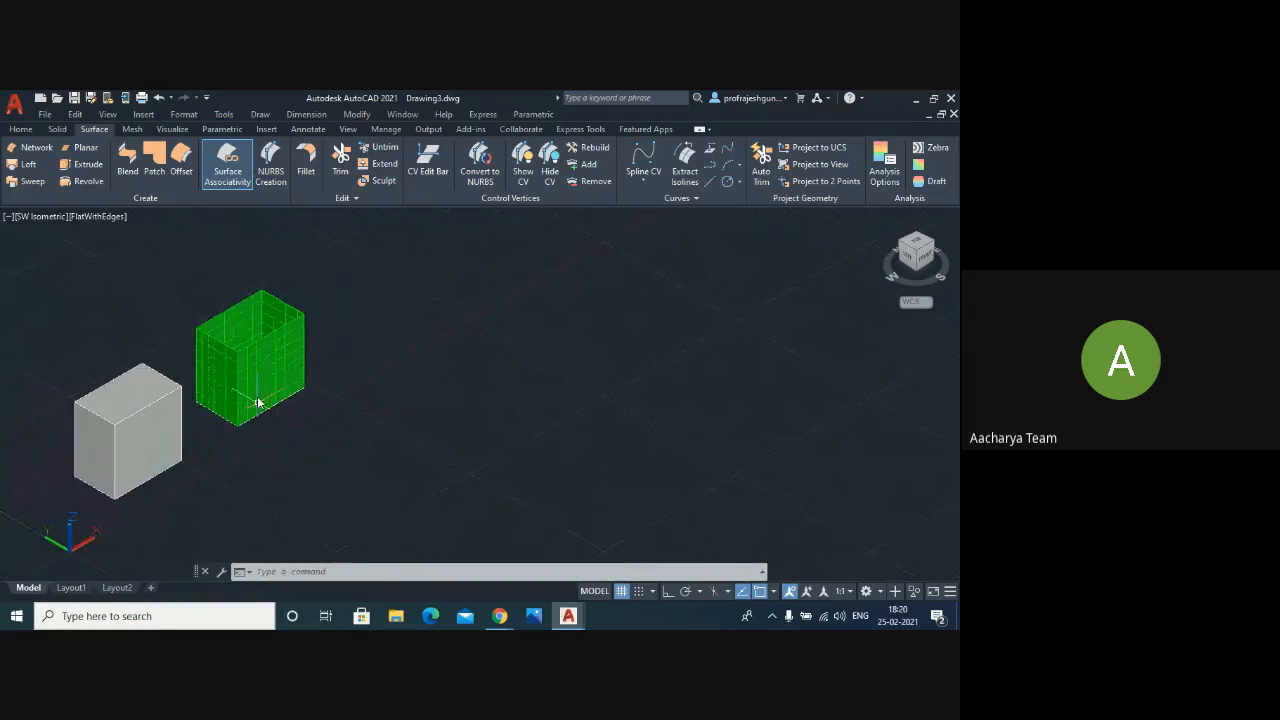
click(58, 128)
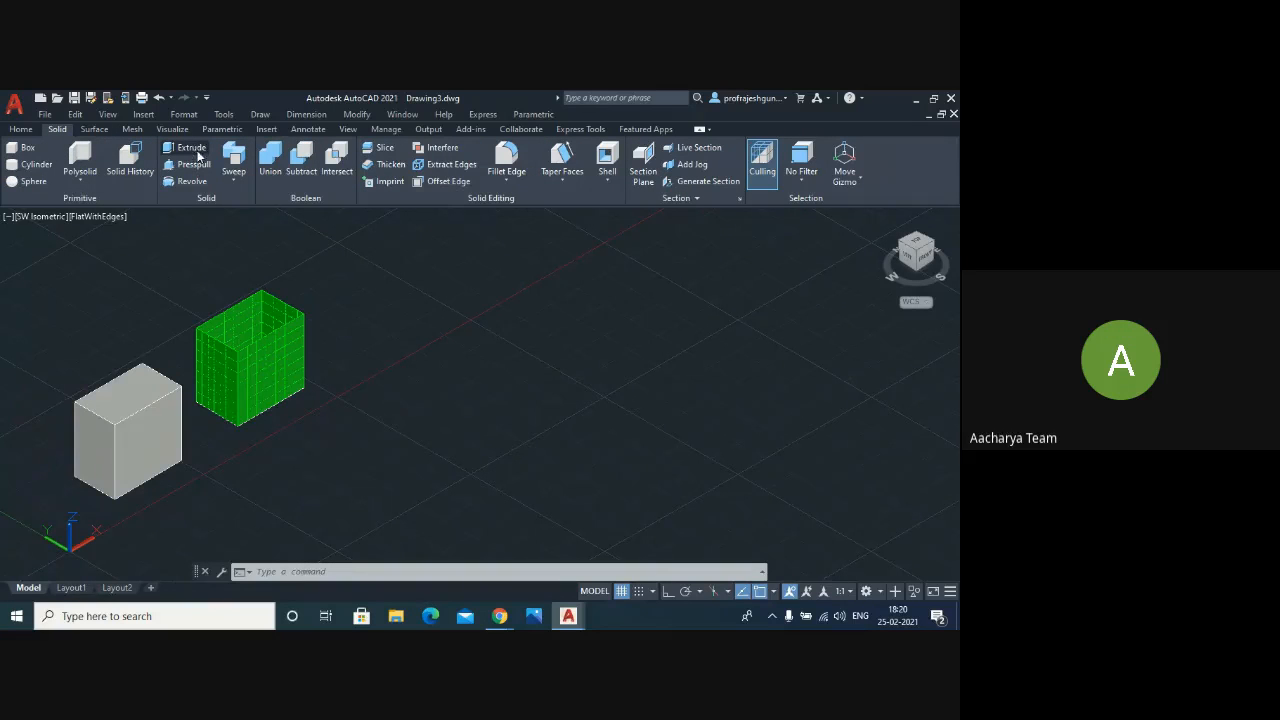
click(234, 181)
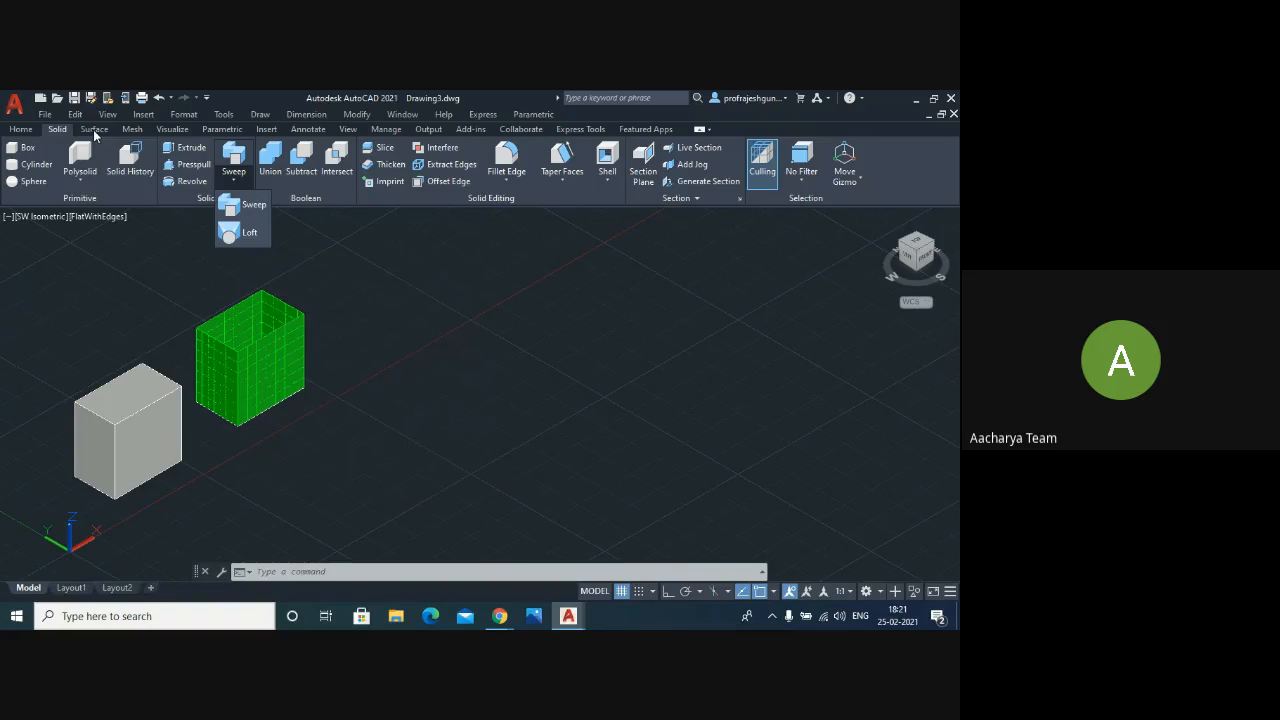
click(173, 240)
- Start a helix in the empty area beside the green surface box, with base radius 5 and top radius 5
click(21, 129)
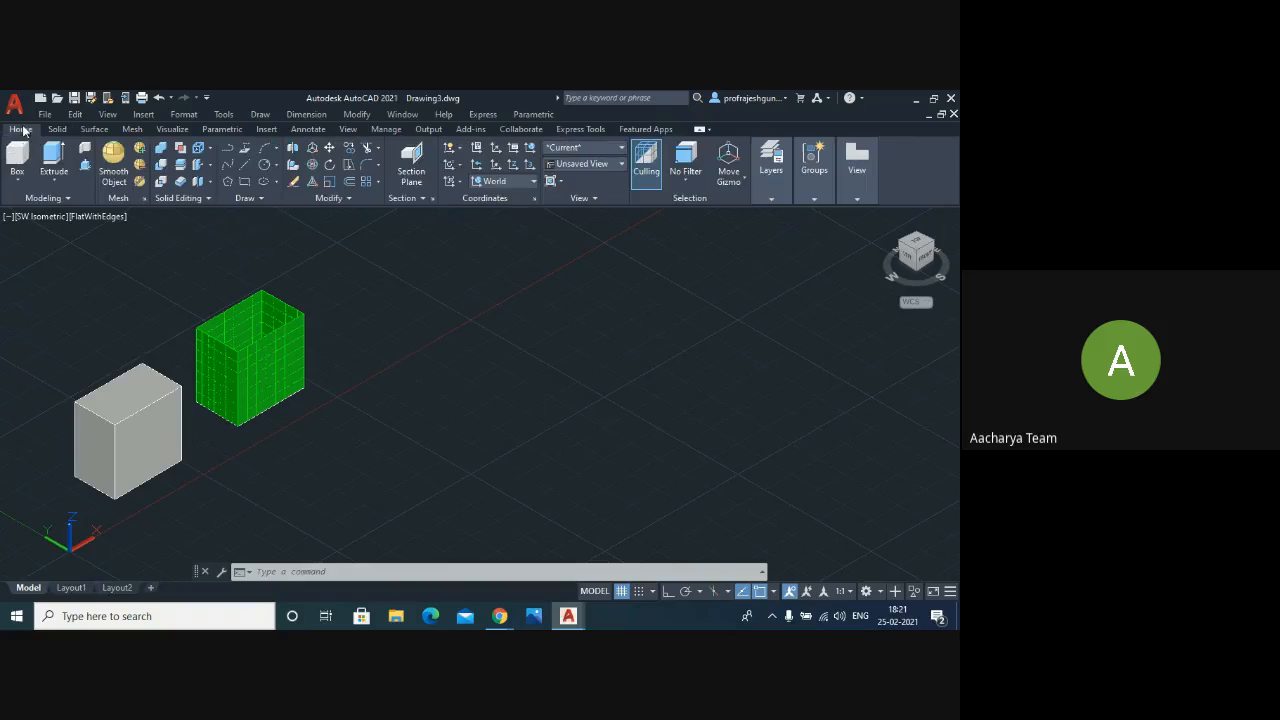
click(251, 198)
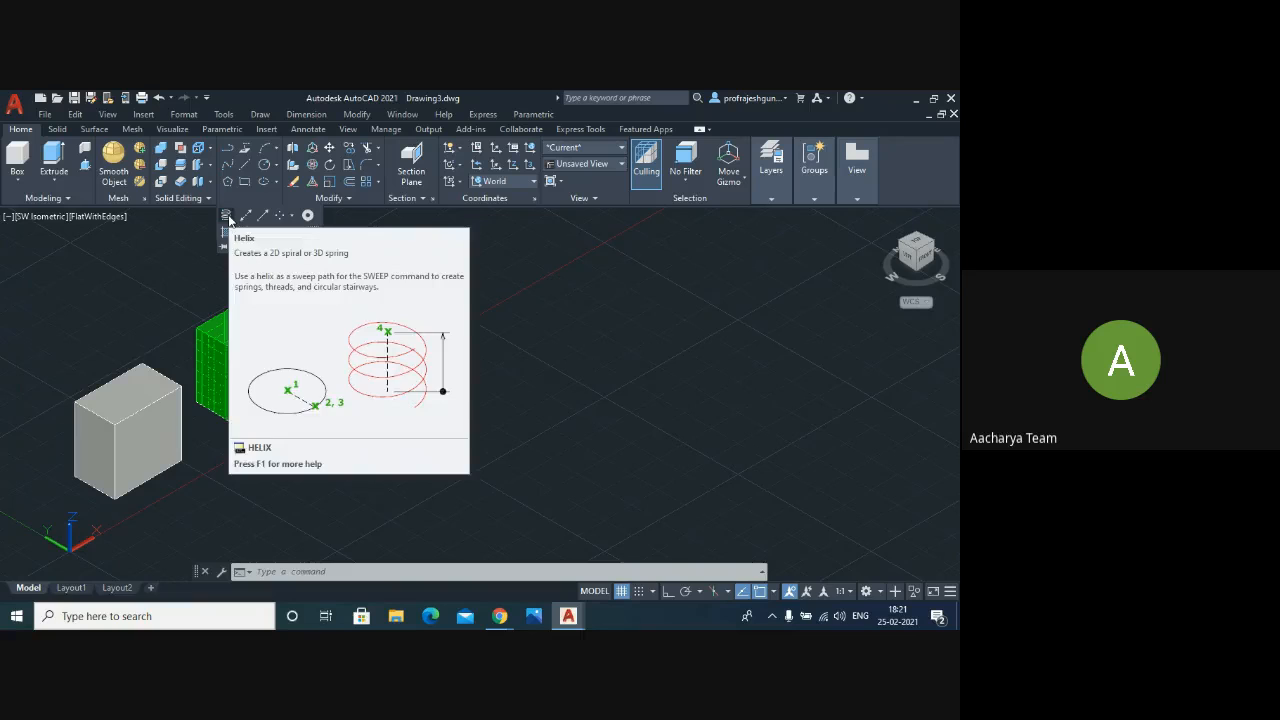
click(226, 216)
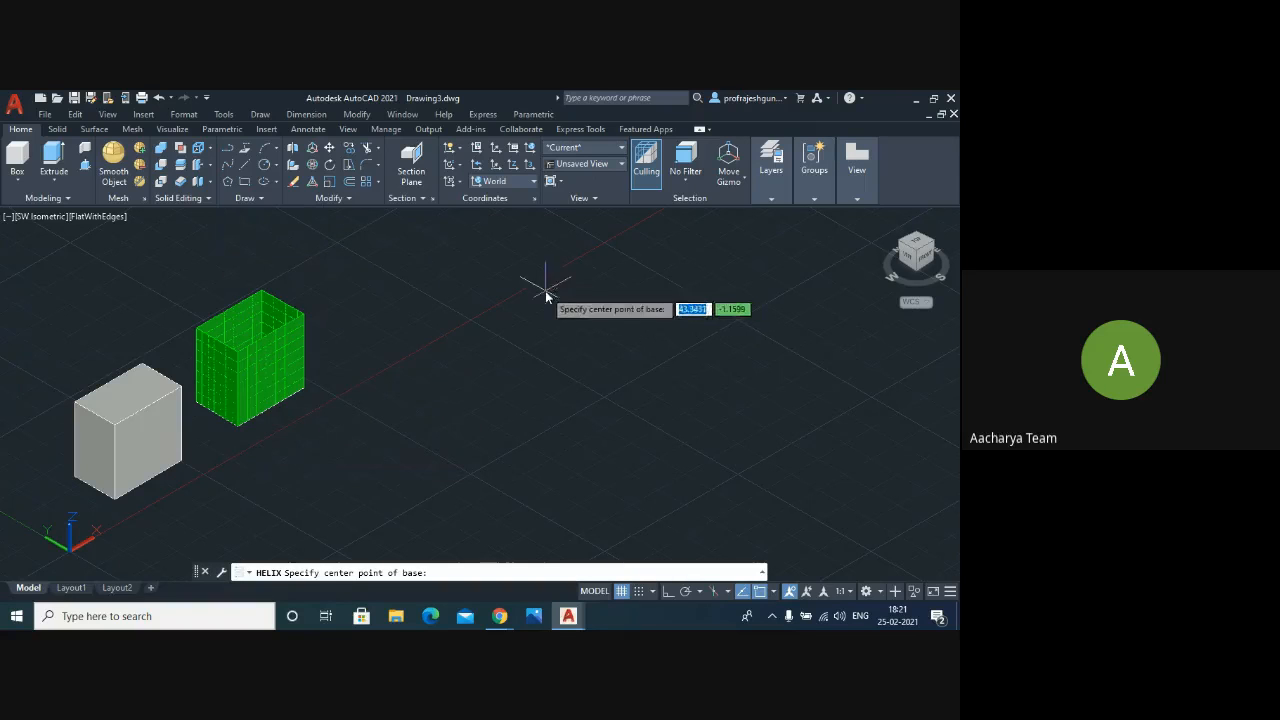
click(488, 441)
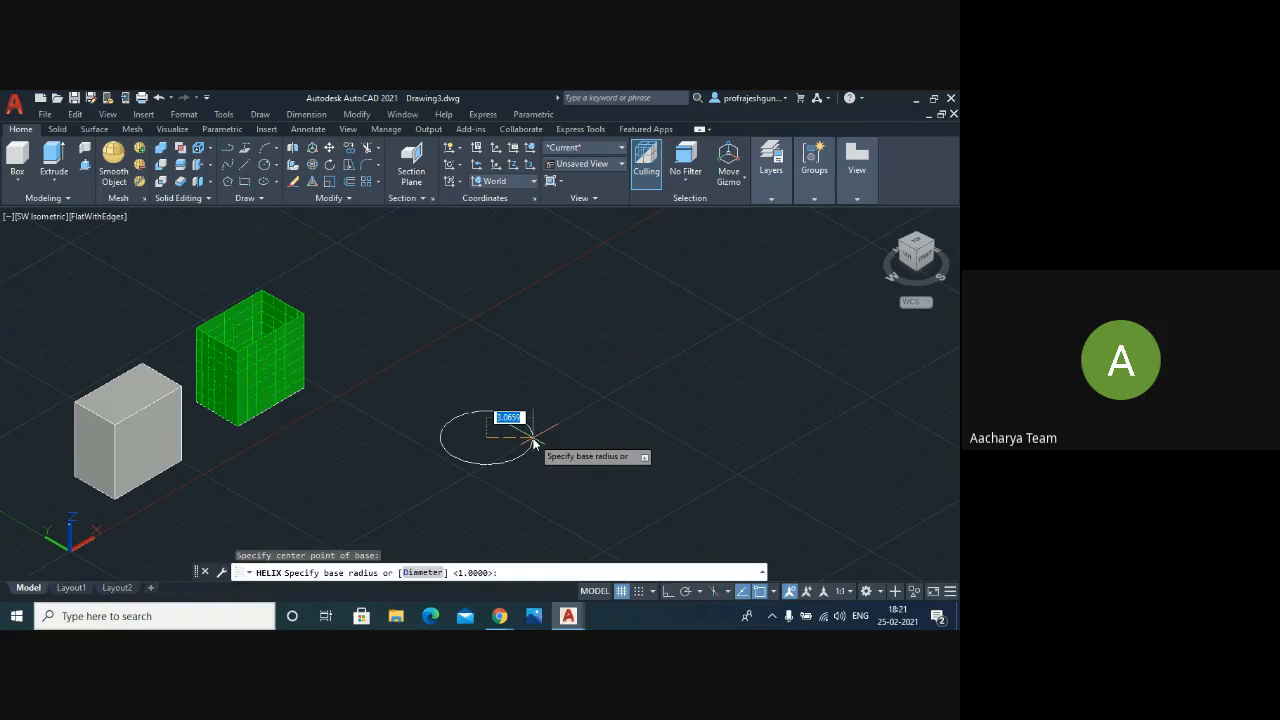
text(3)
key(Return)
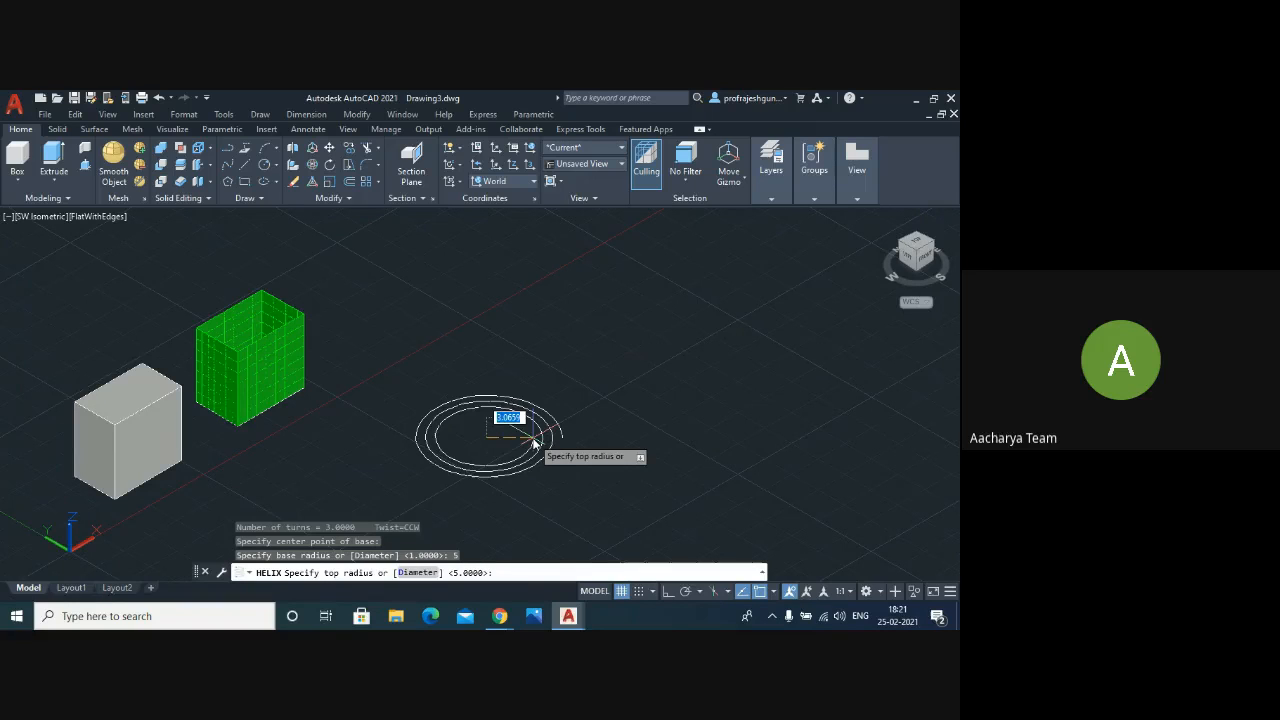
text(5)
key(Return)
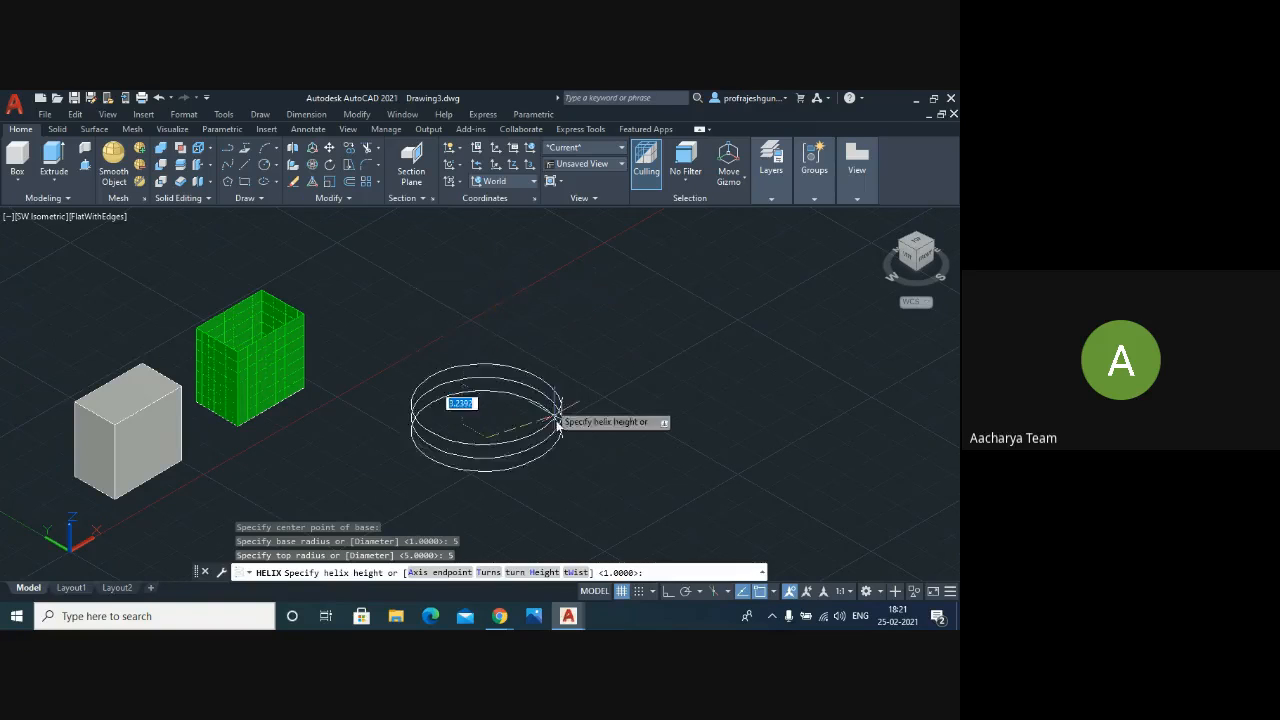
- Set the helix to 10 turns and finish it with a height of 10
click(488, 573)
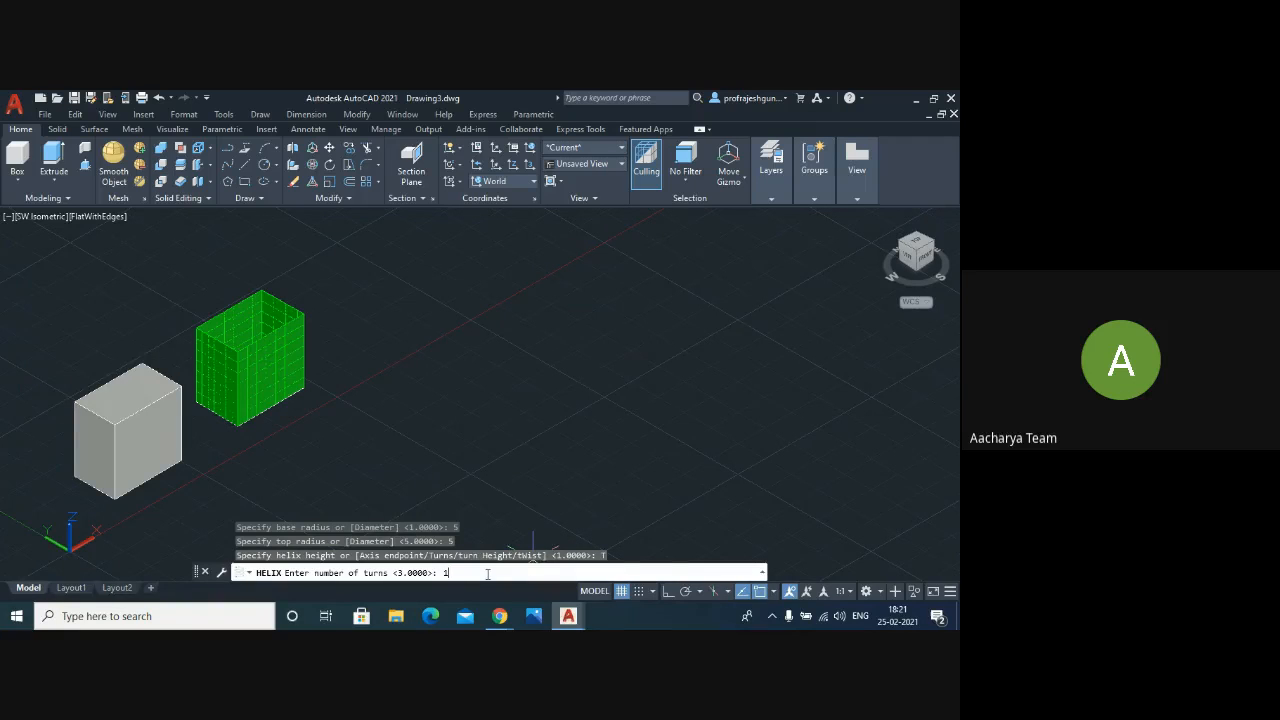
text(10)
key(Return)
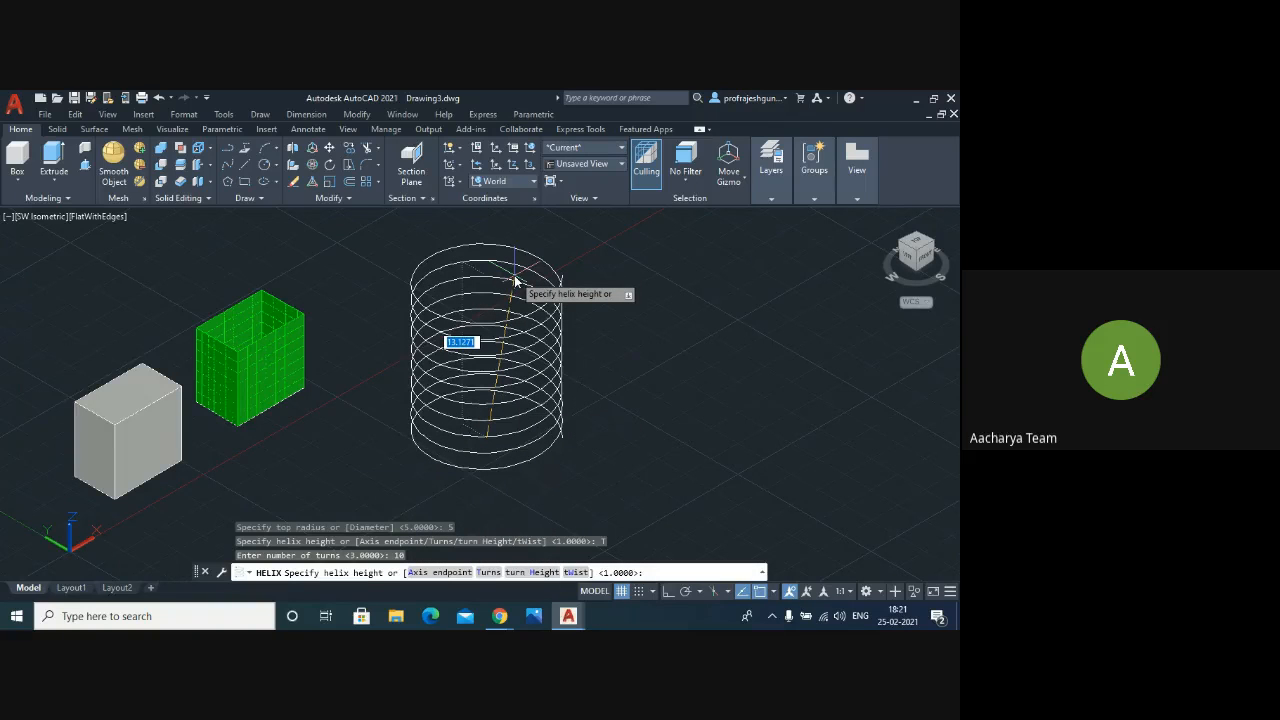
text(15)
key(BackSpace)
key(BackSpace)
text(10)
key(Return)
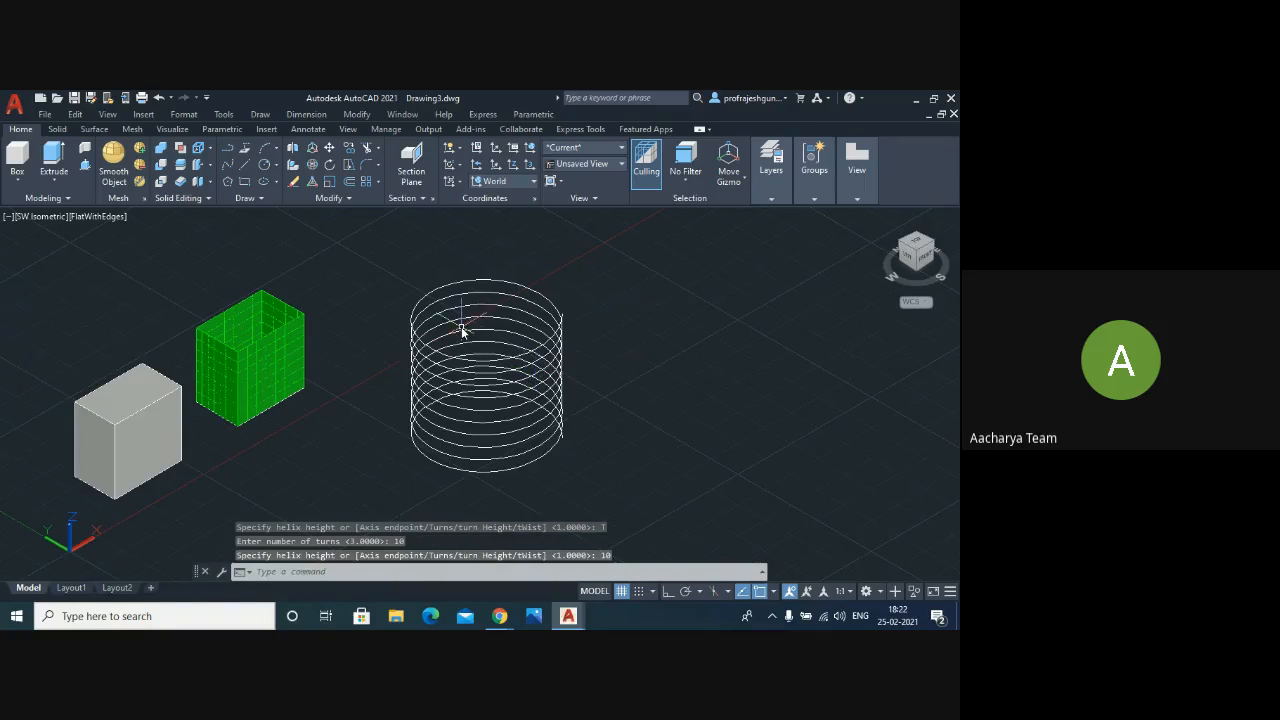
- Draw a circle of radius 0.2 centered on the lower end of the helix
scroll(462, 330, up, 2)
scroll(462, 330, down, 2)
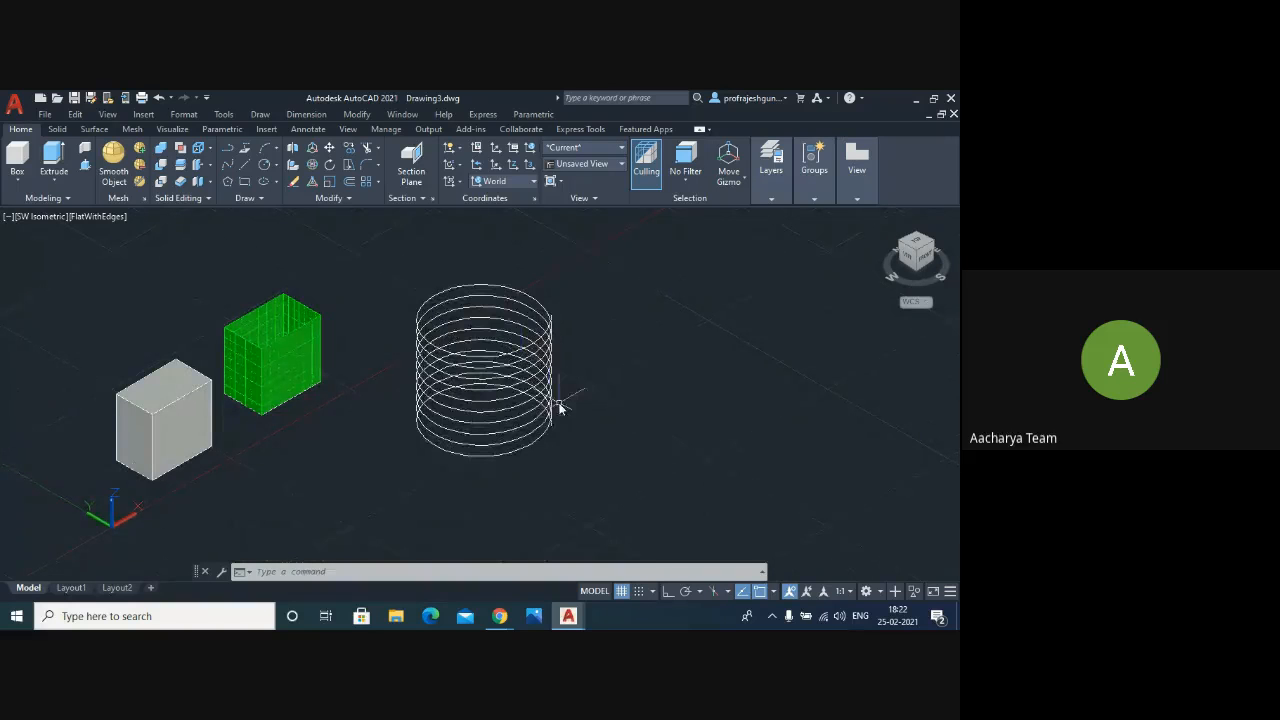
scroll(552, 432, up, 3)
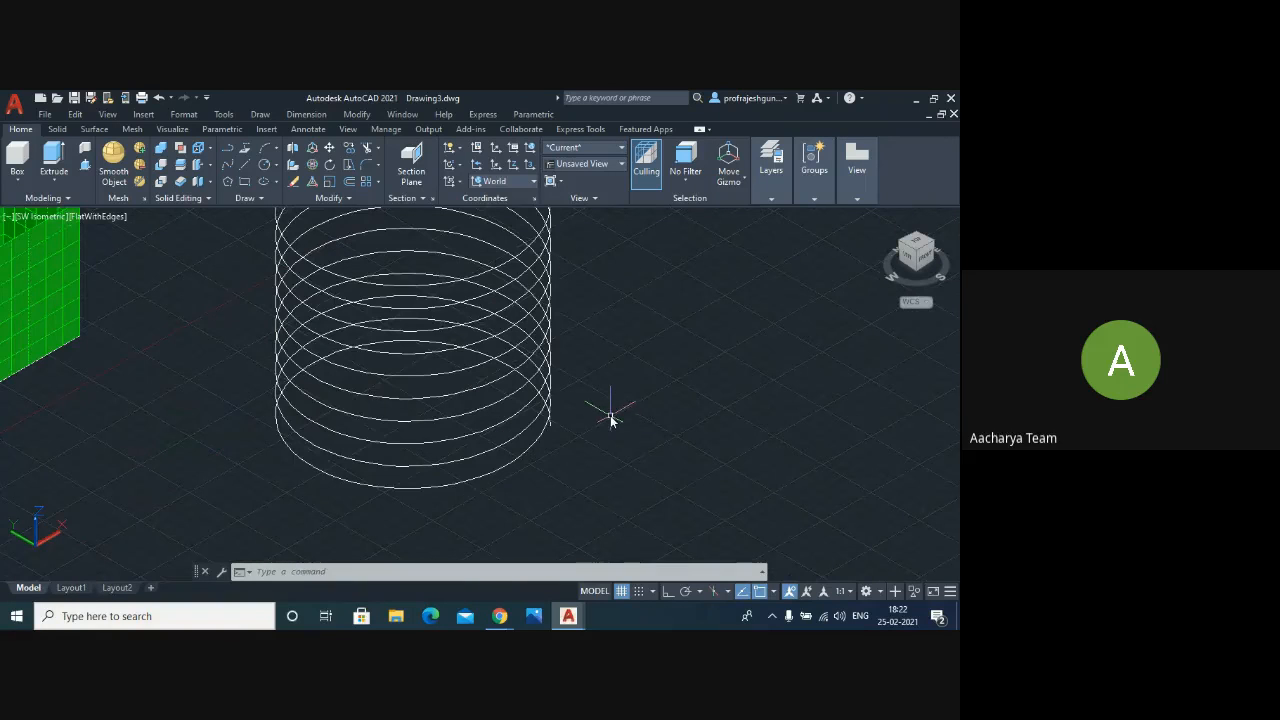
scroll(608, 414, down, 2)
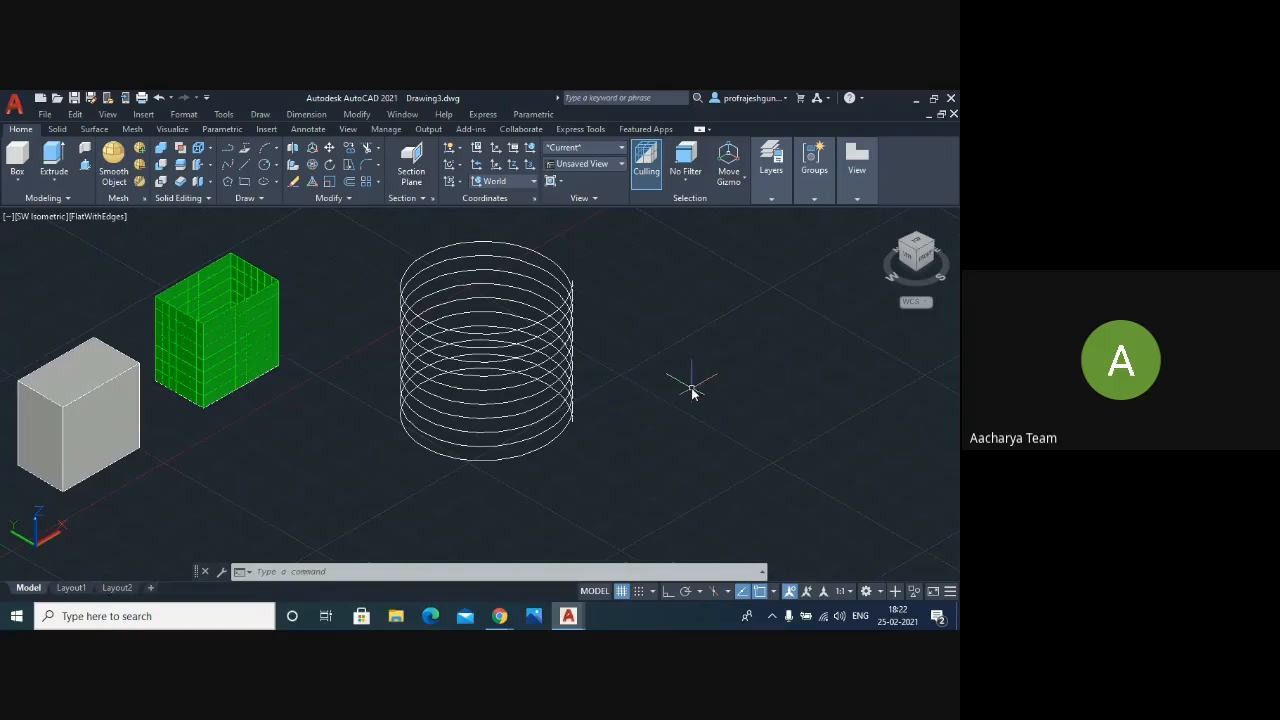
click(264, 164)
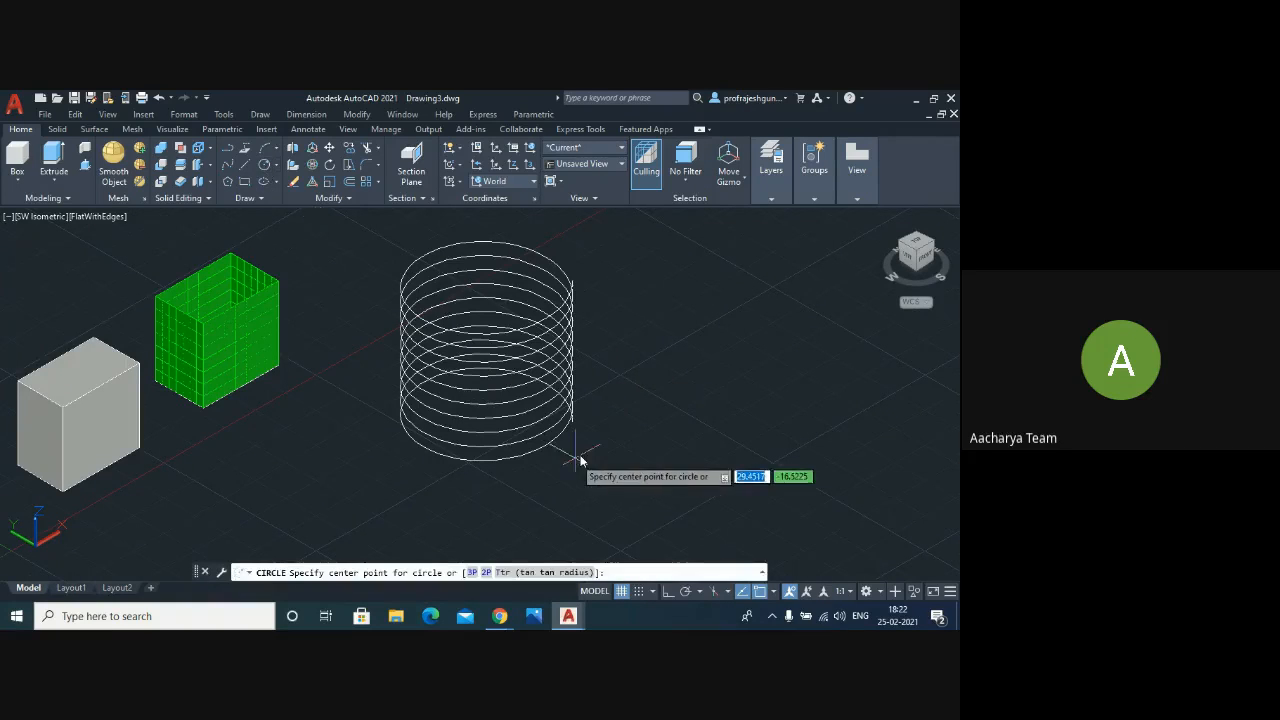
scroll(587, 438, up, 5)
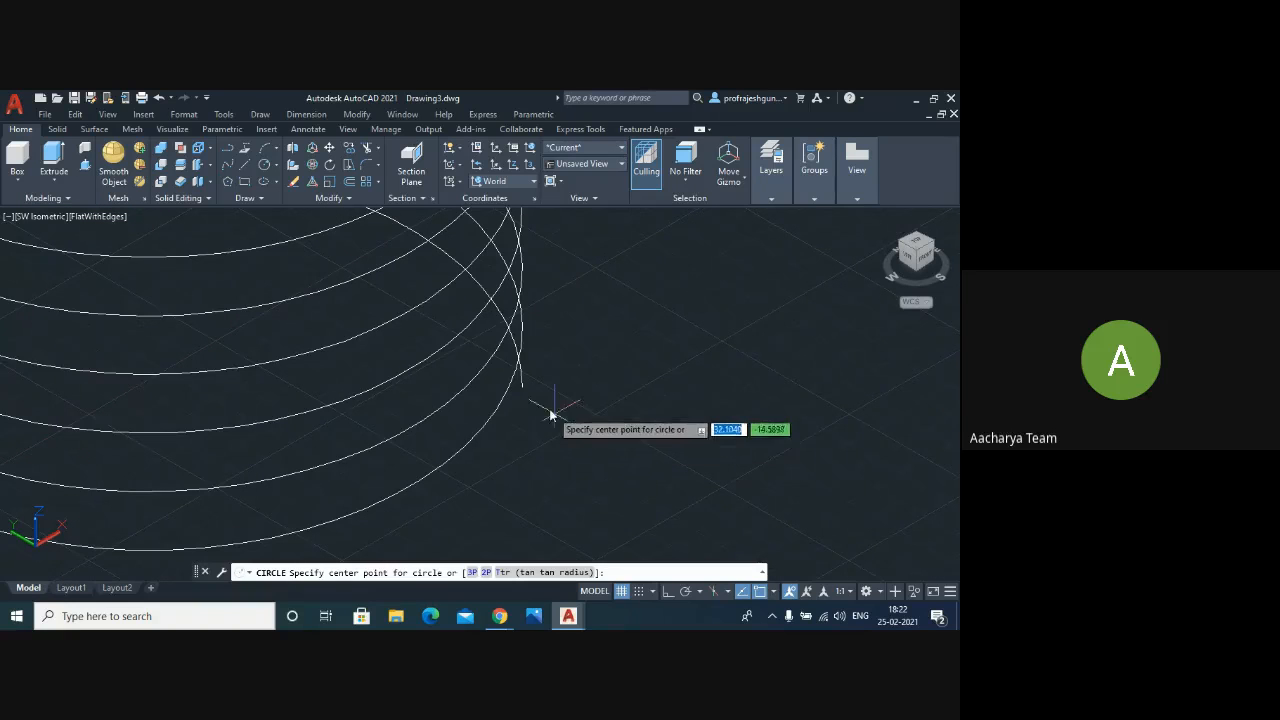
scroll(560, 424, up, 3)
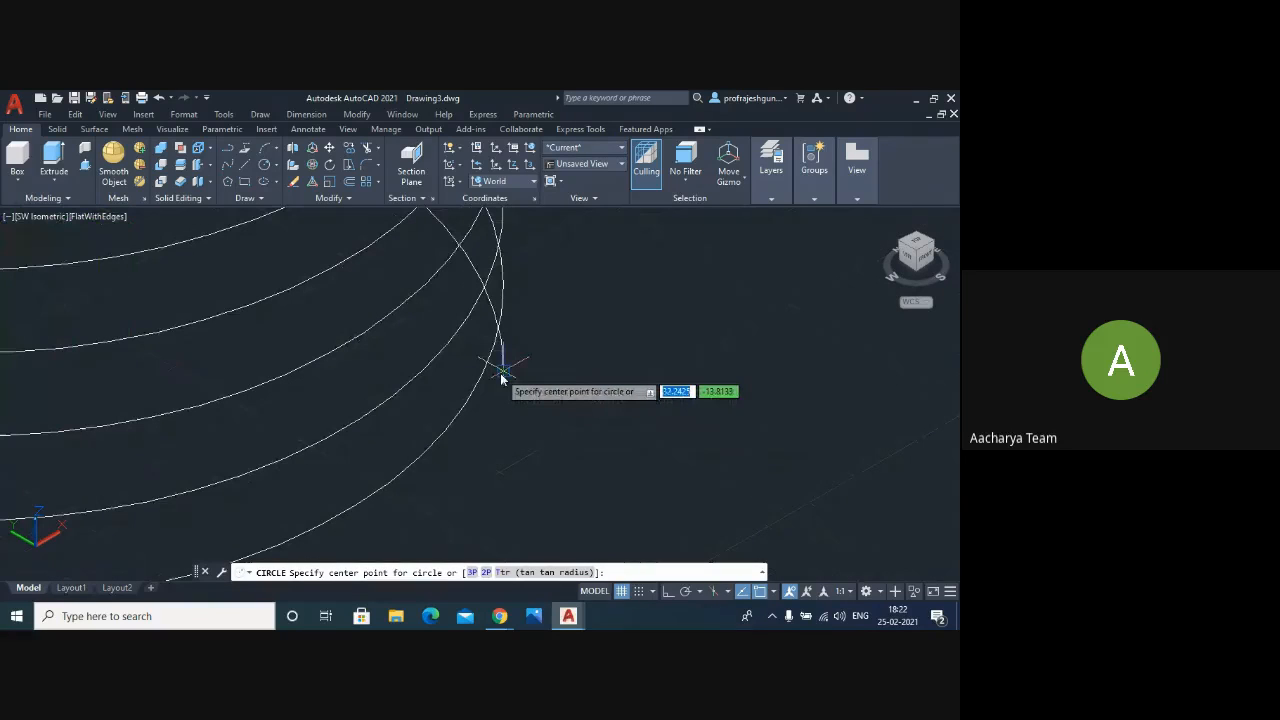
click(501, 373)
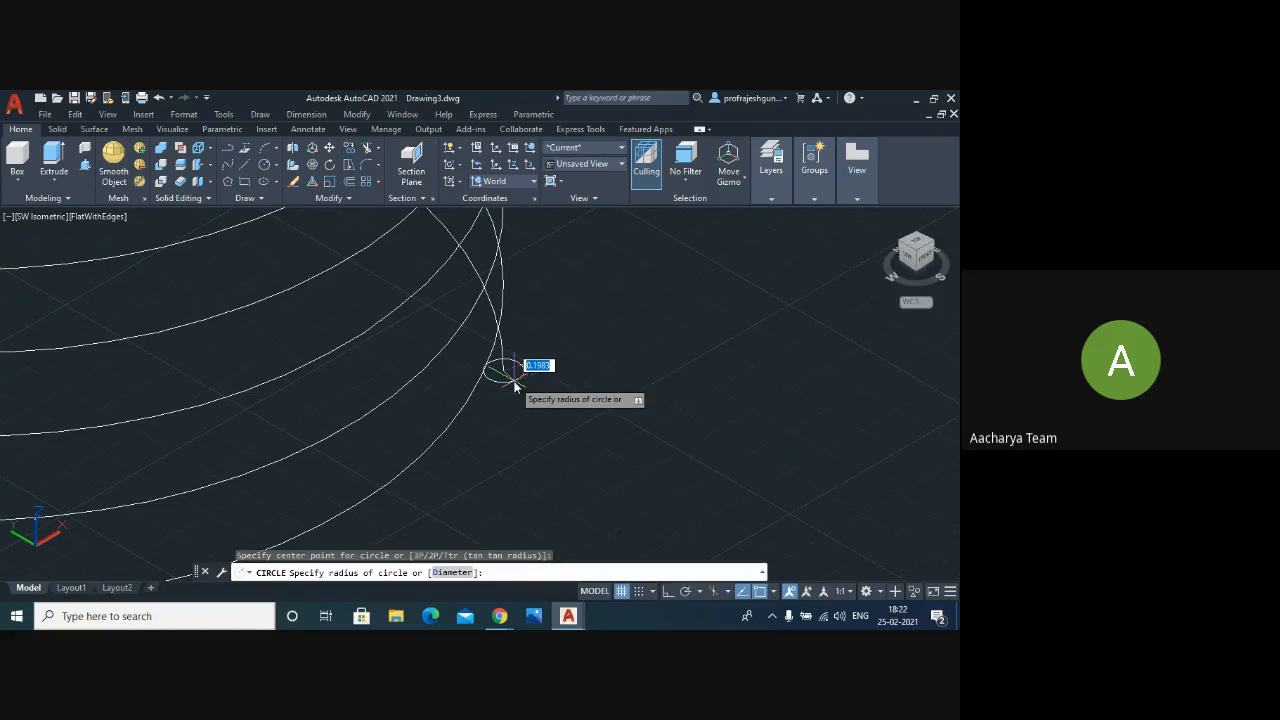
text(2)
key(Return)
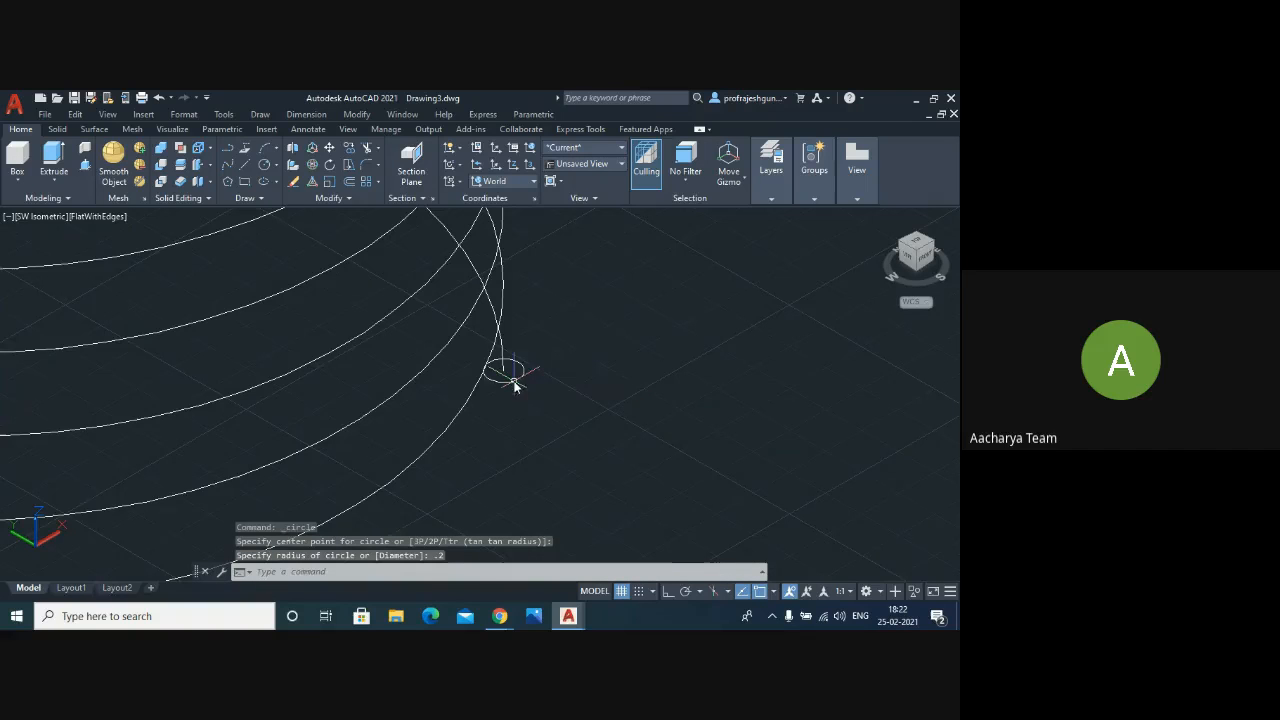
- Copy the helix together with its small circle to the empty area on the far side from the boxes
scroll(628, 378, down, 2)
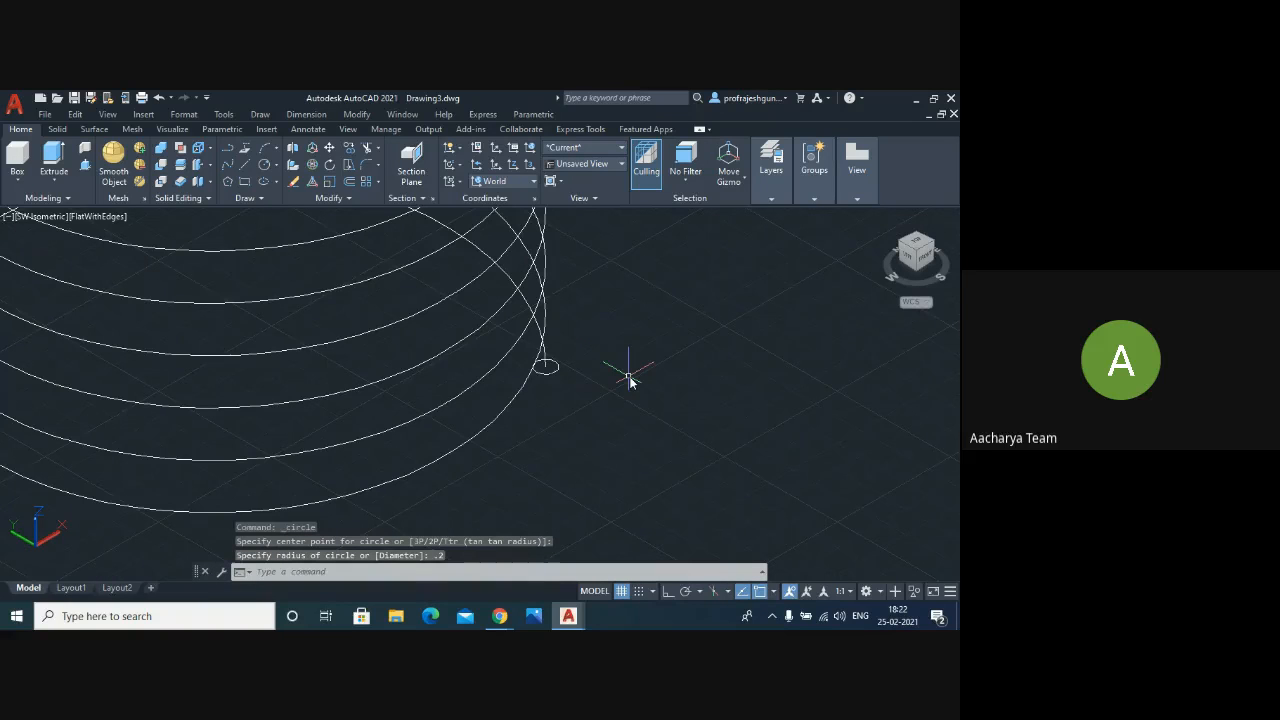
scroll(628, 378, down, 4)
scroll(586, 434, up, 2)
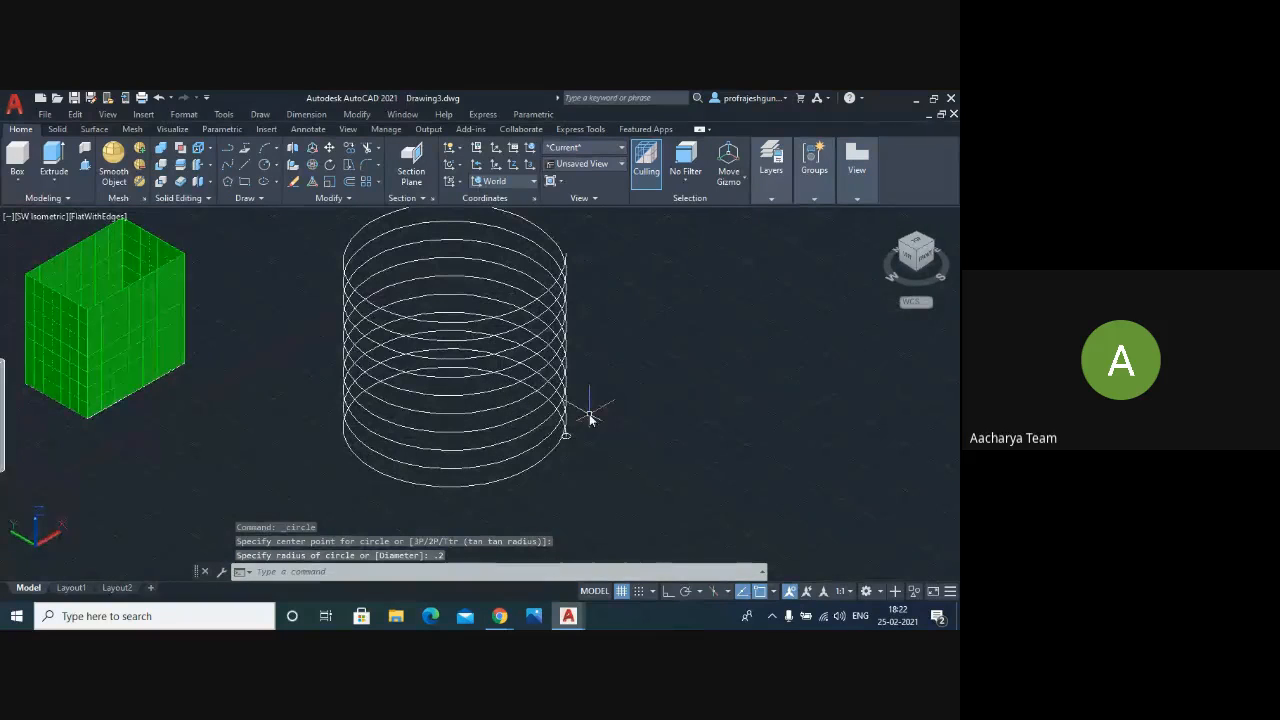
scroll(590, 447, up, 2)
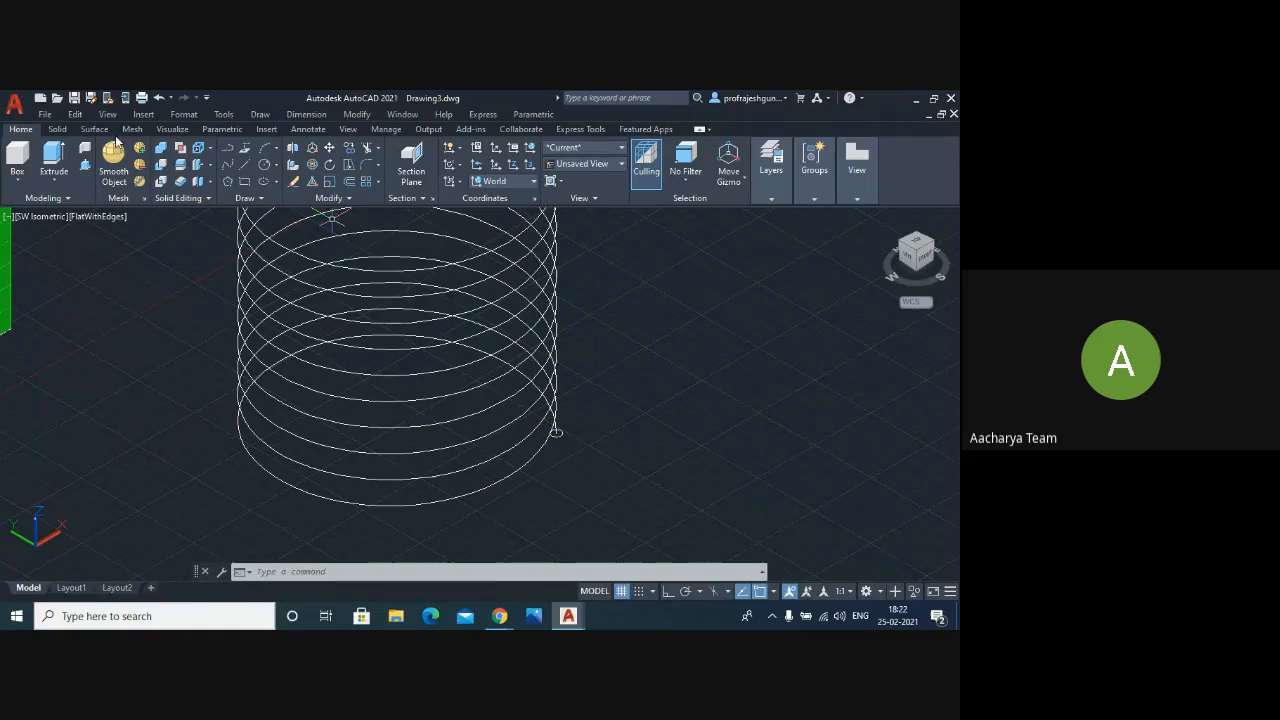
scroll(428, 345, down, 2)
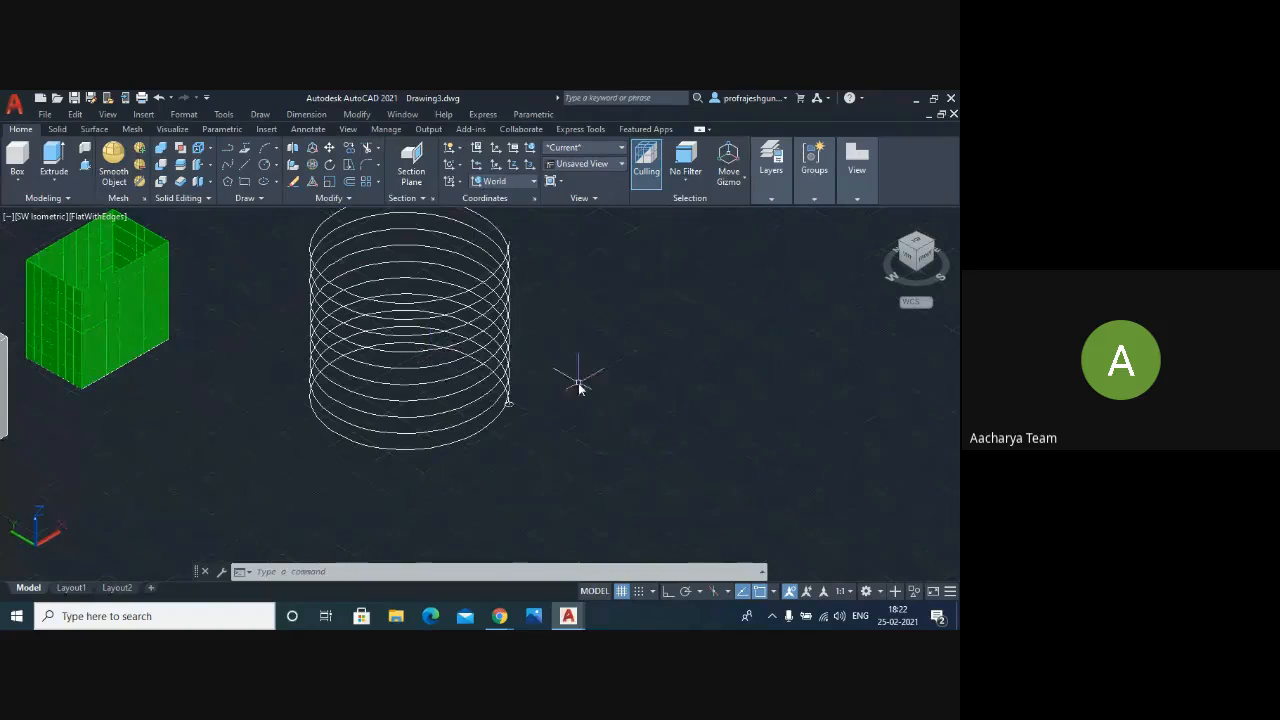
scroll(578, 387, down, 2)
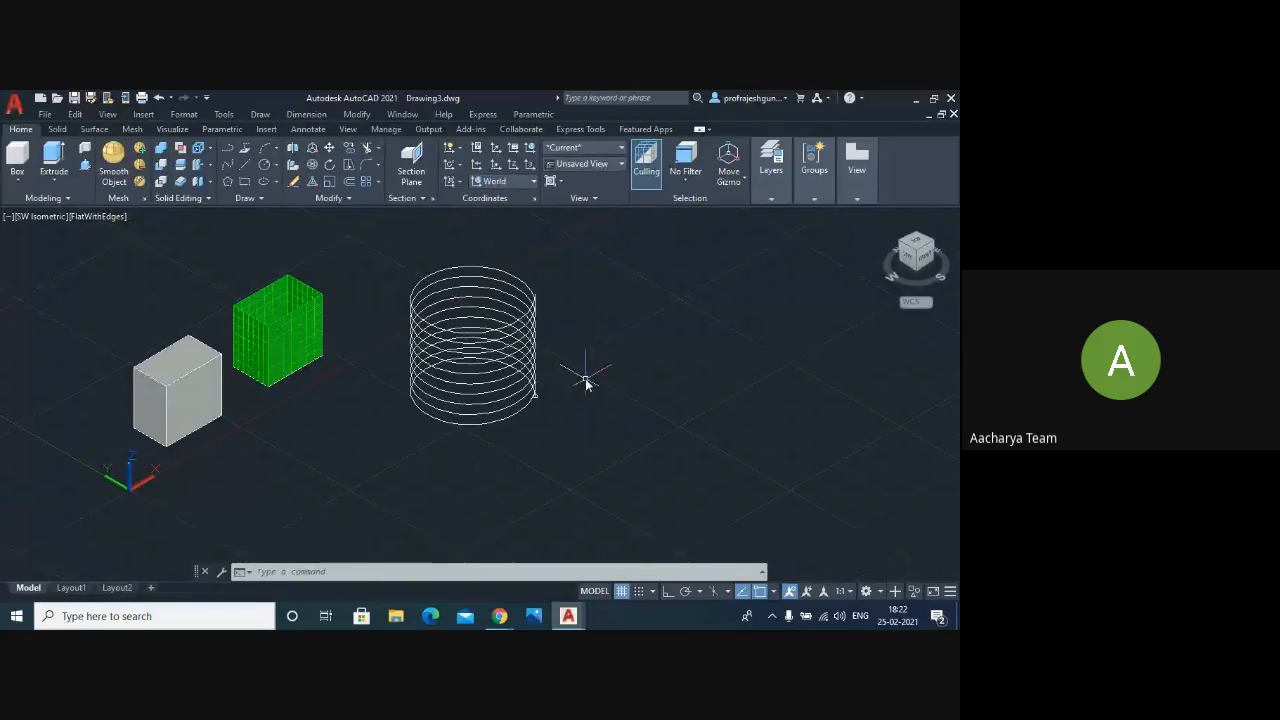
text(c)
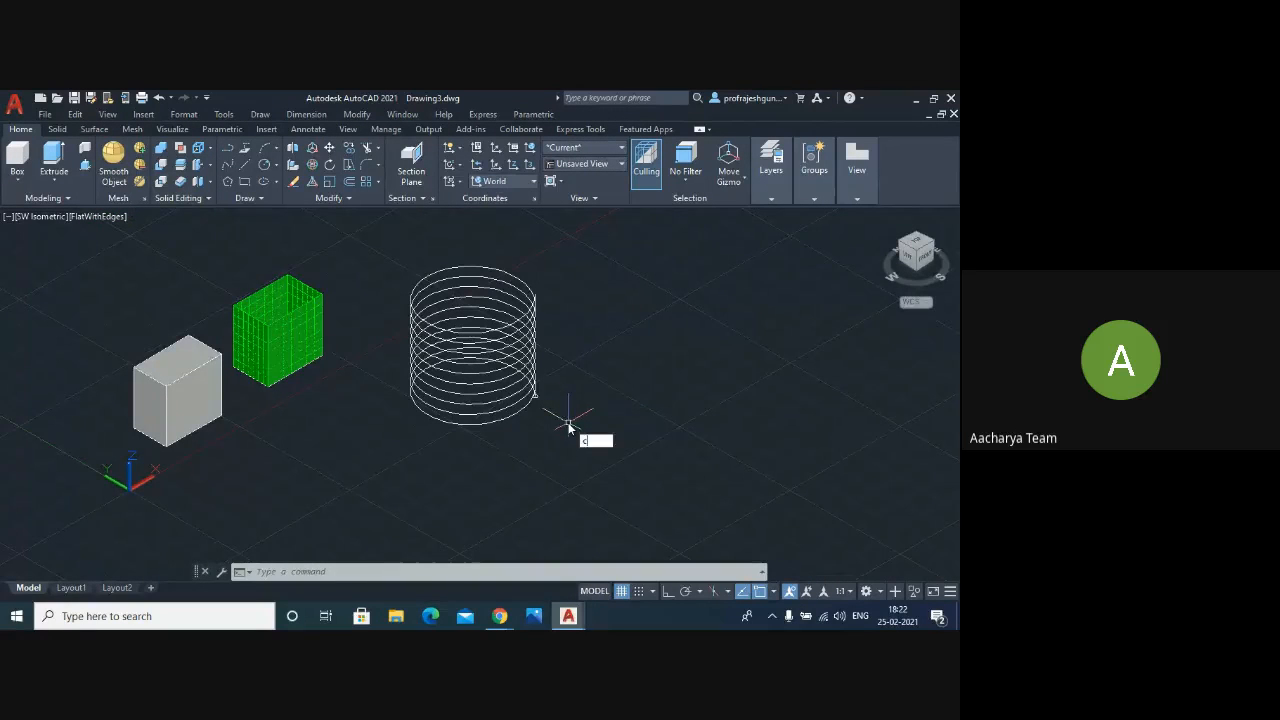
text(t o)
key(Return)
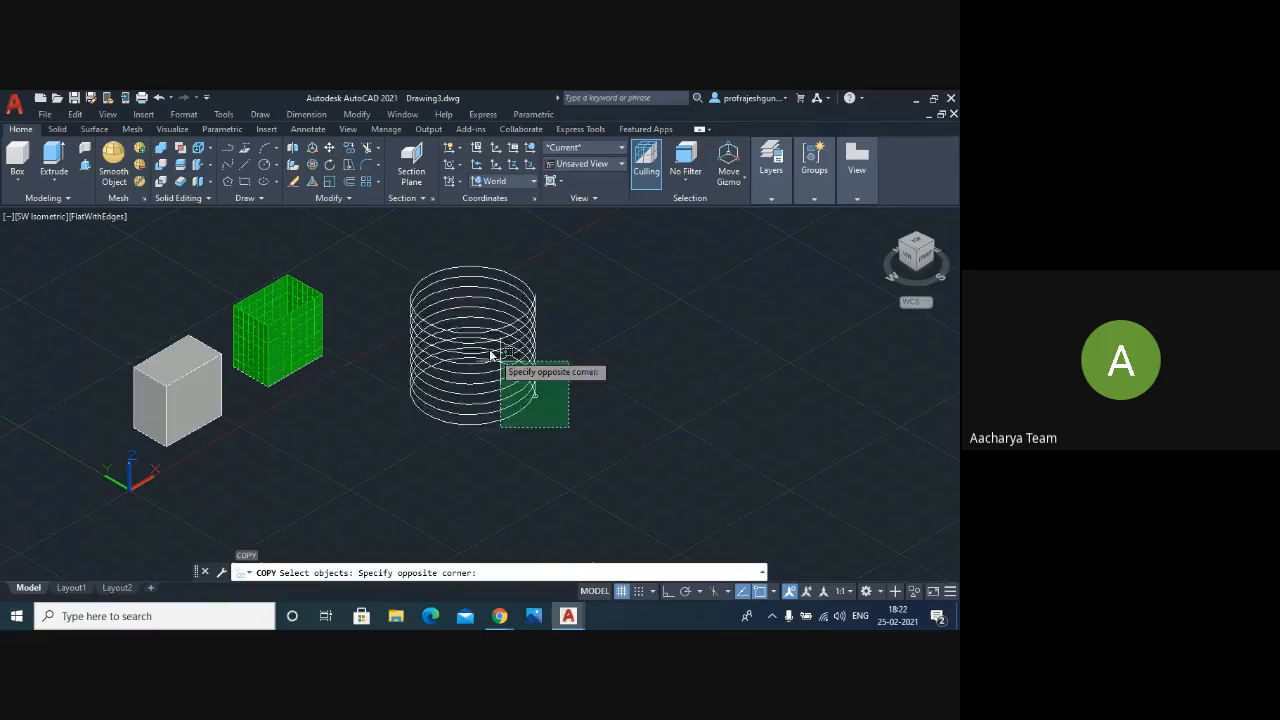
click(409, 275)
key(Return)
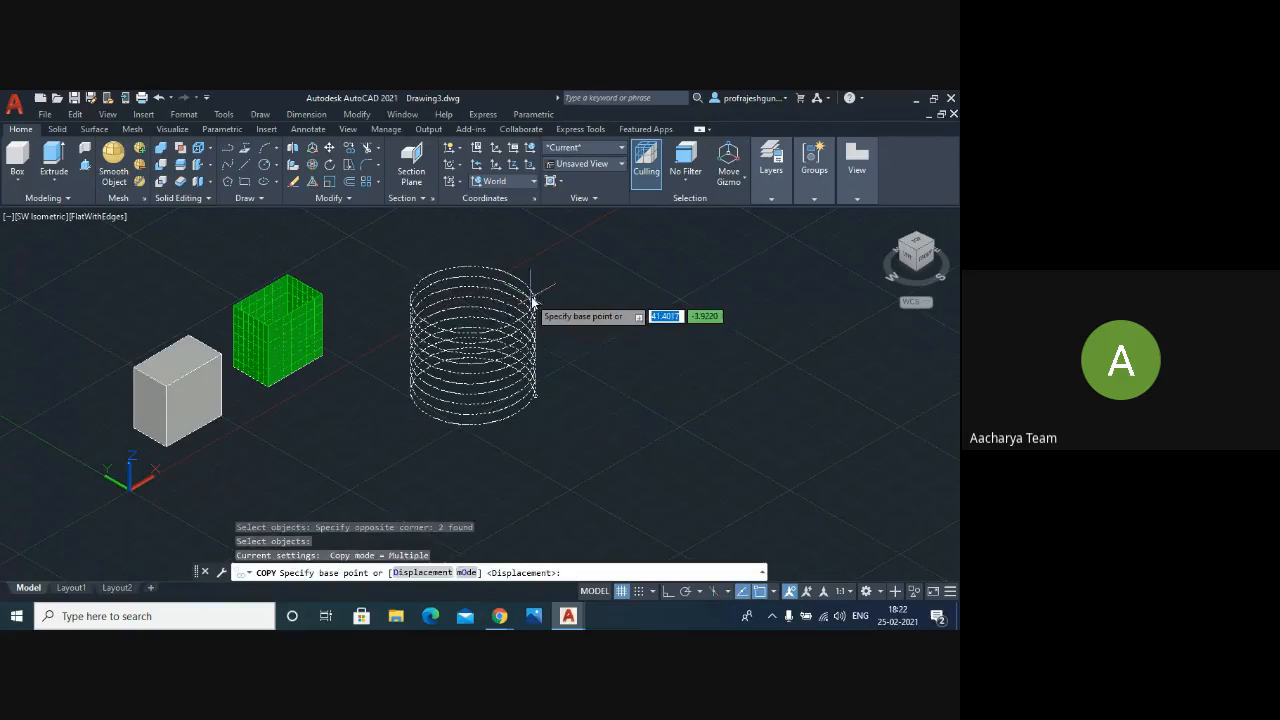
click(535, 292)
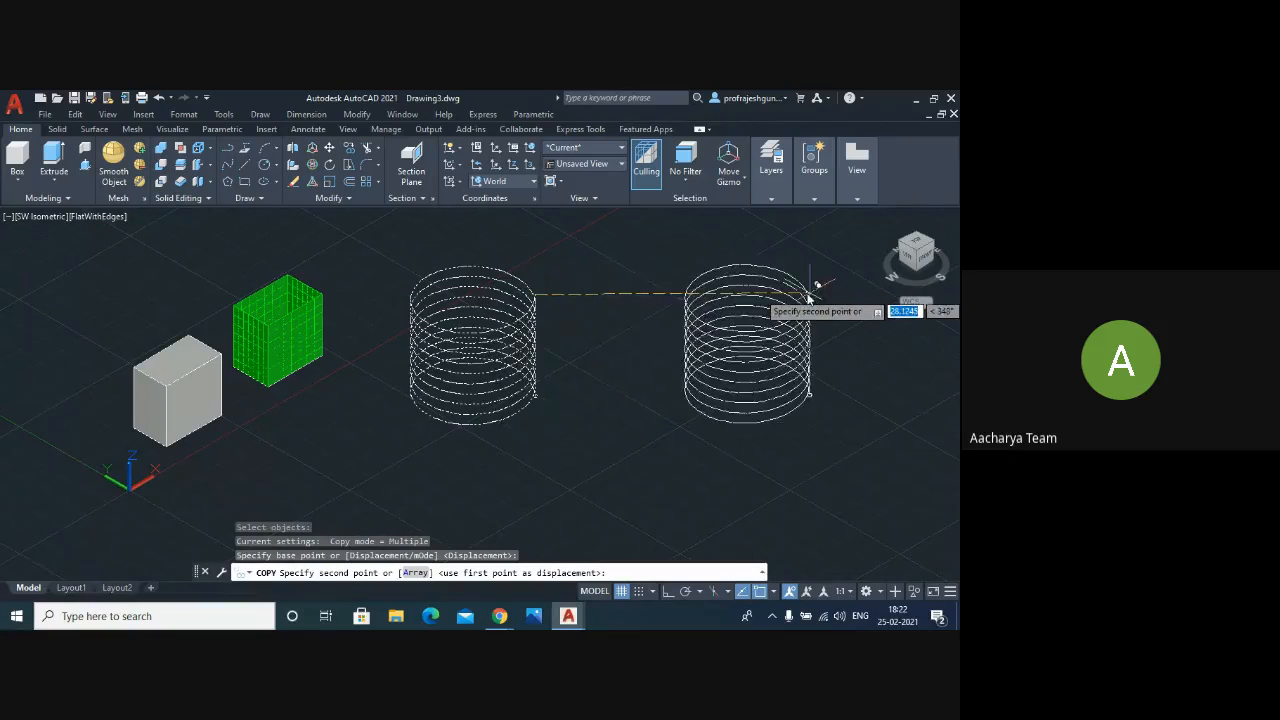
click(779, 285)
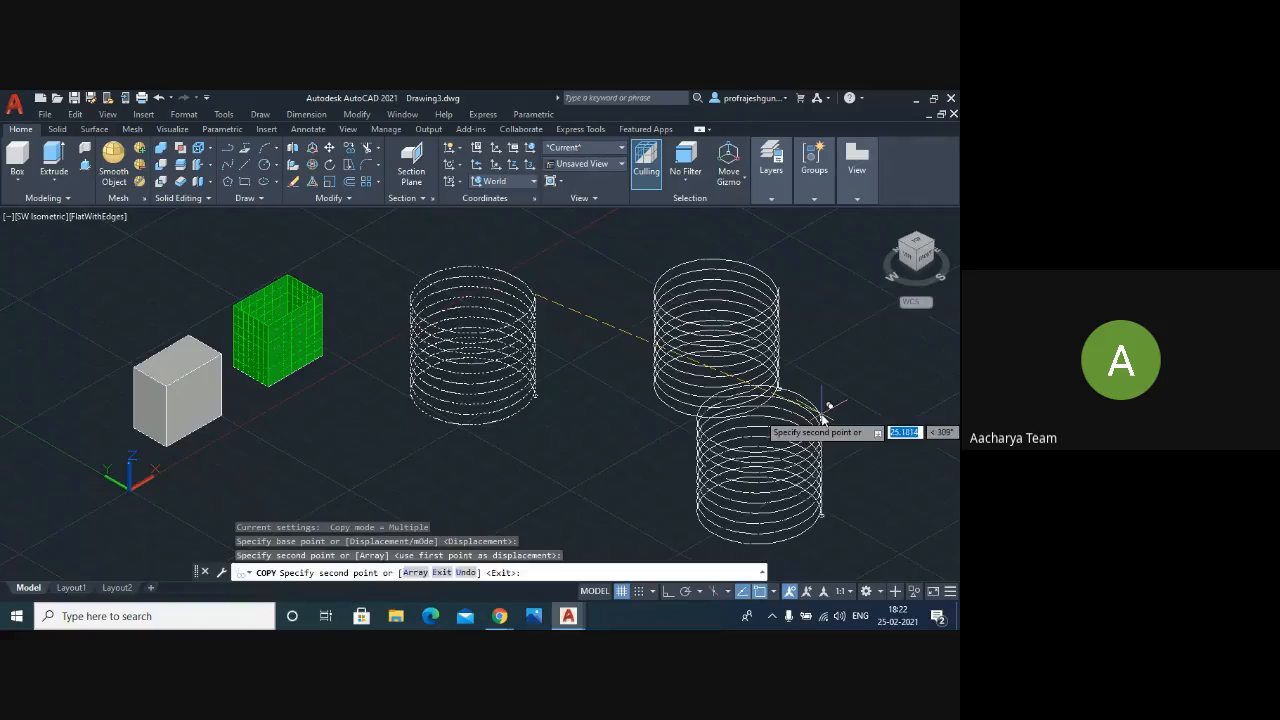
key(Return)
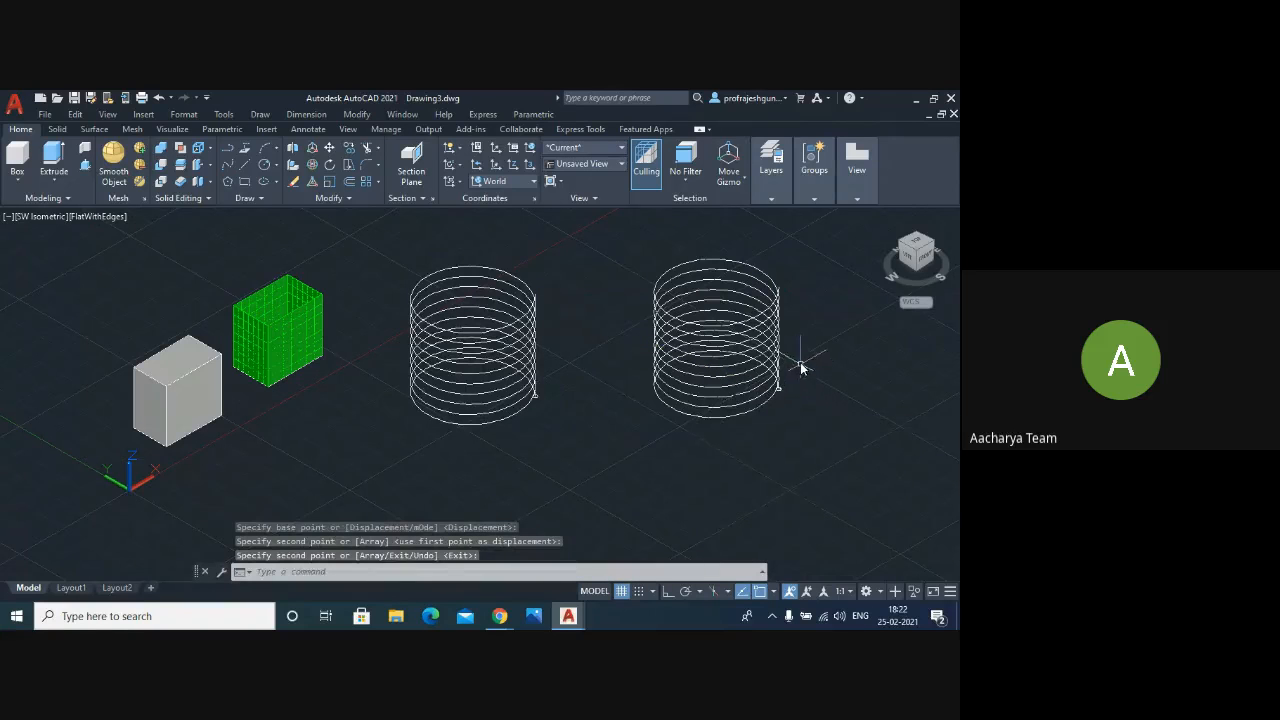
click(532, 336)
key(Escape)
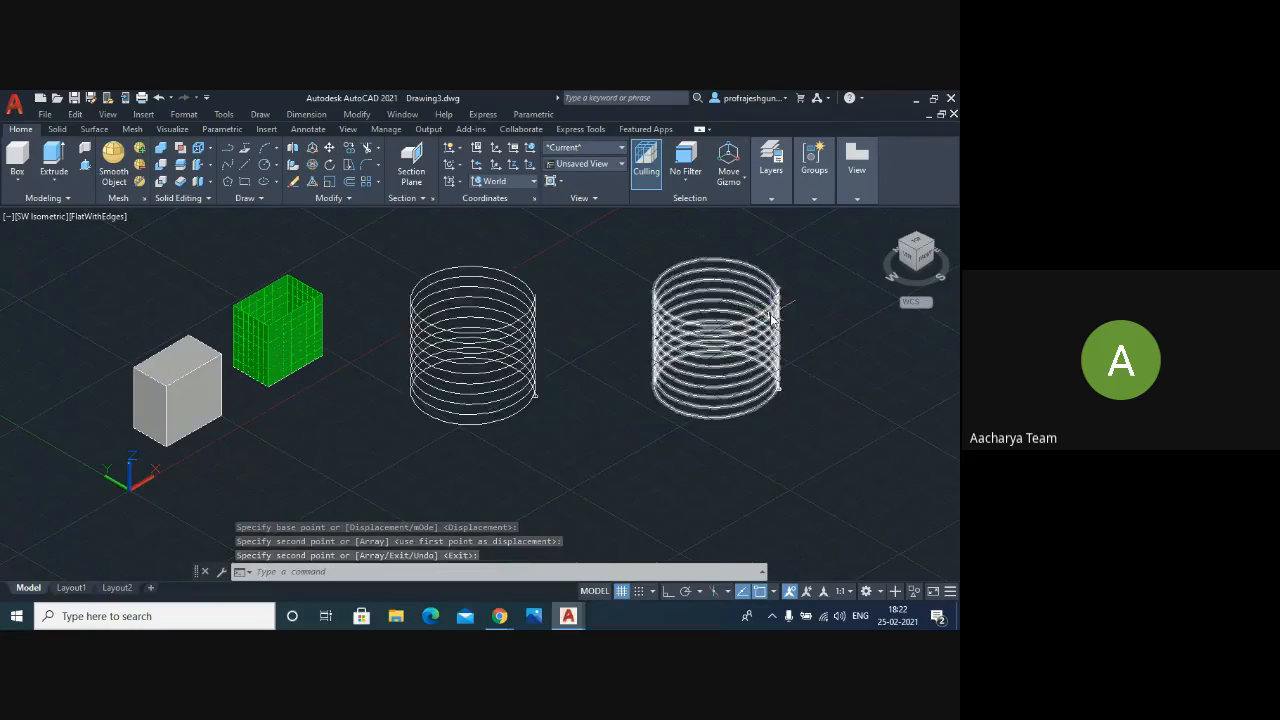
- Sweep the small circle along the original helix as a solid to form a spring
scroll(578, 346, up, 3)
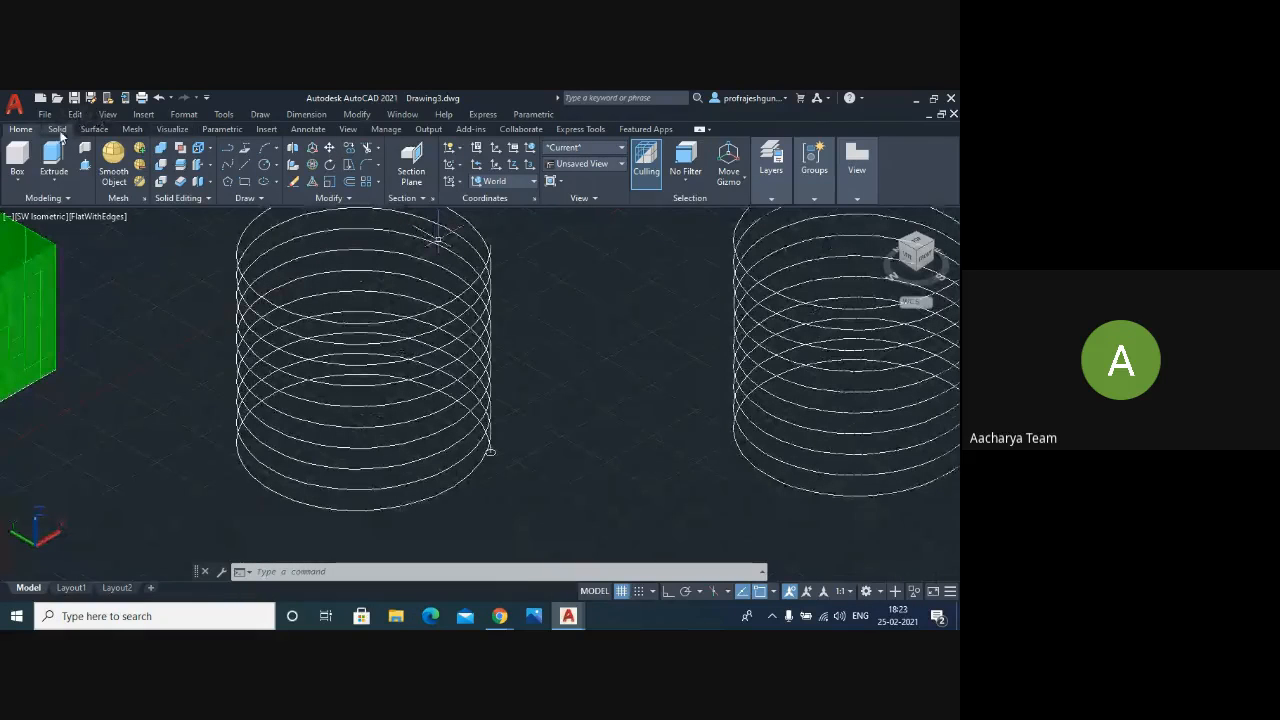
click(57, 129)
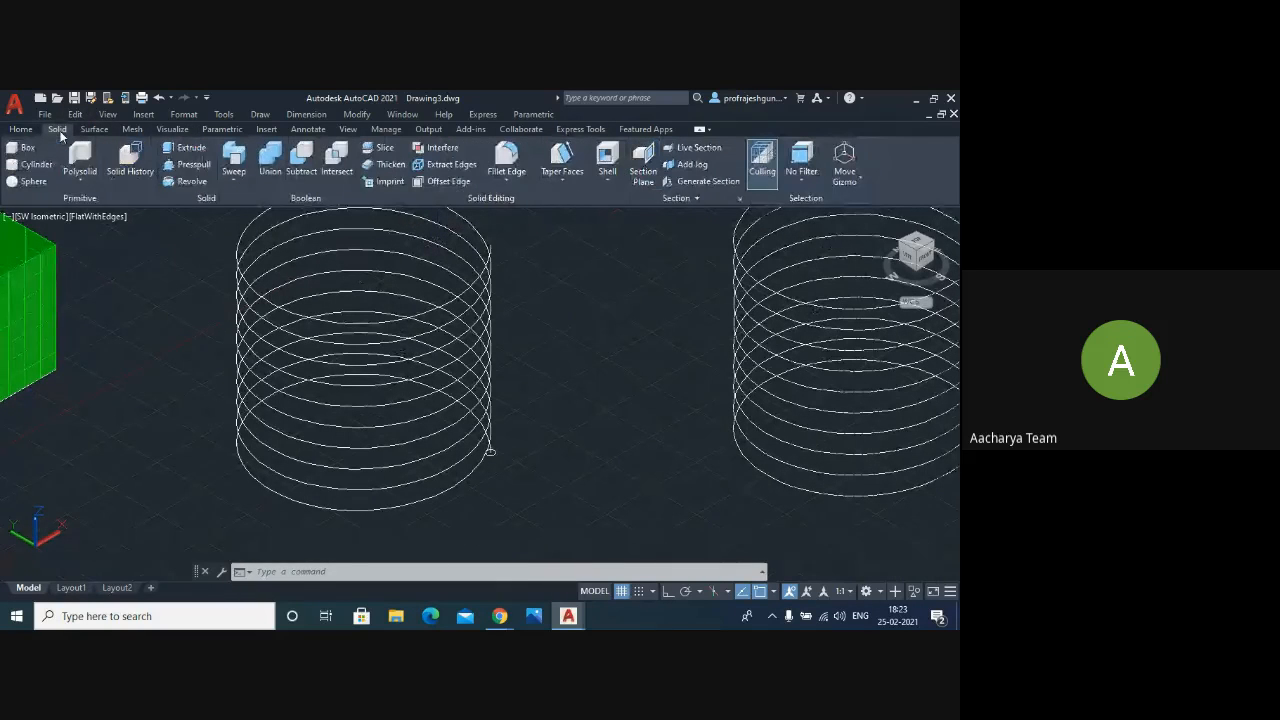
click(240, 165)
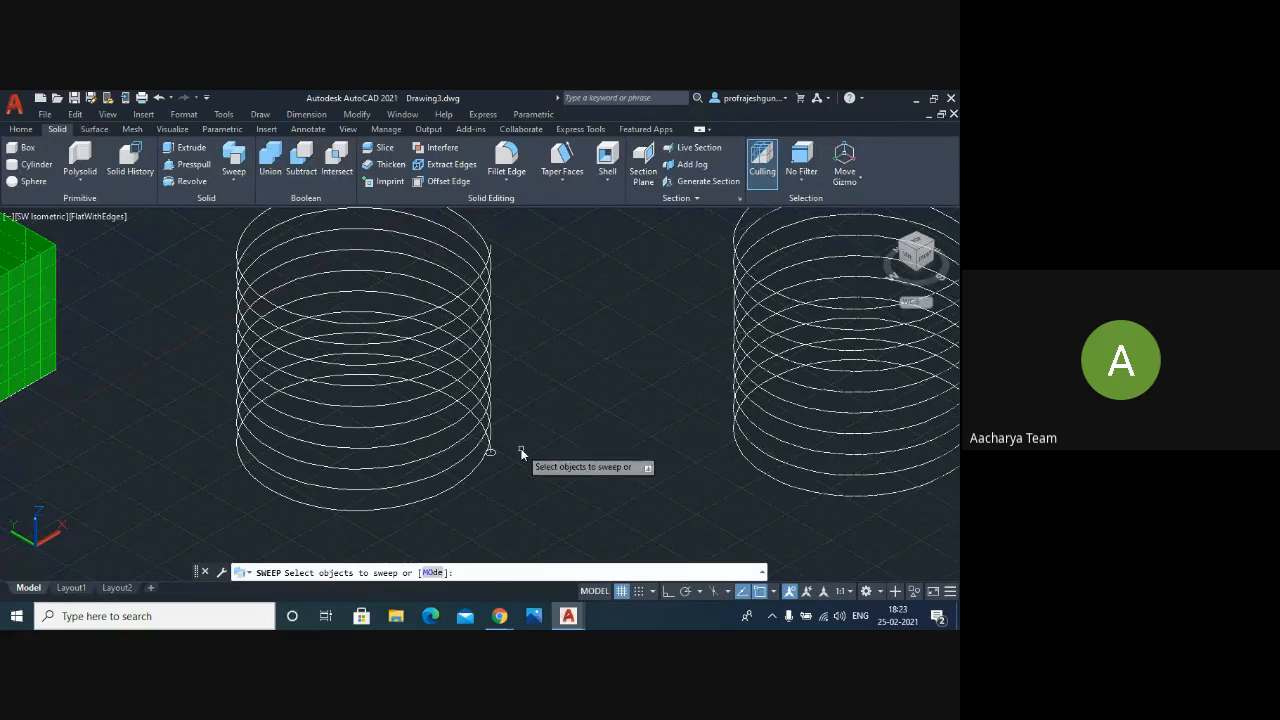
scroll(500, 455, up, 5)
click(410, 479)
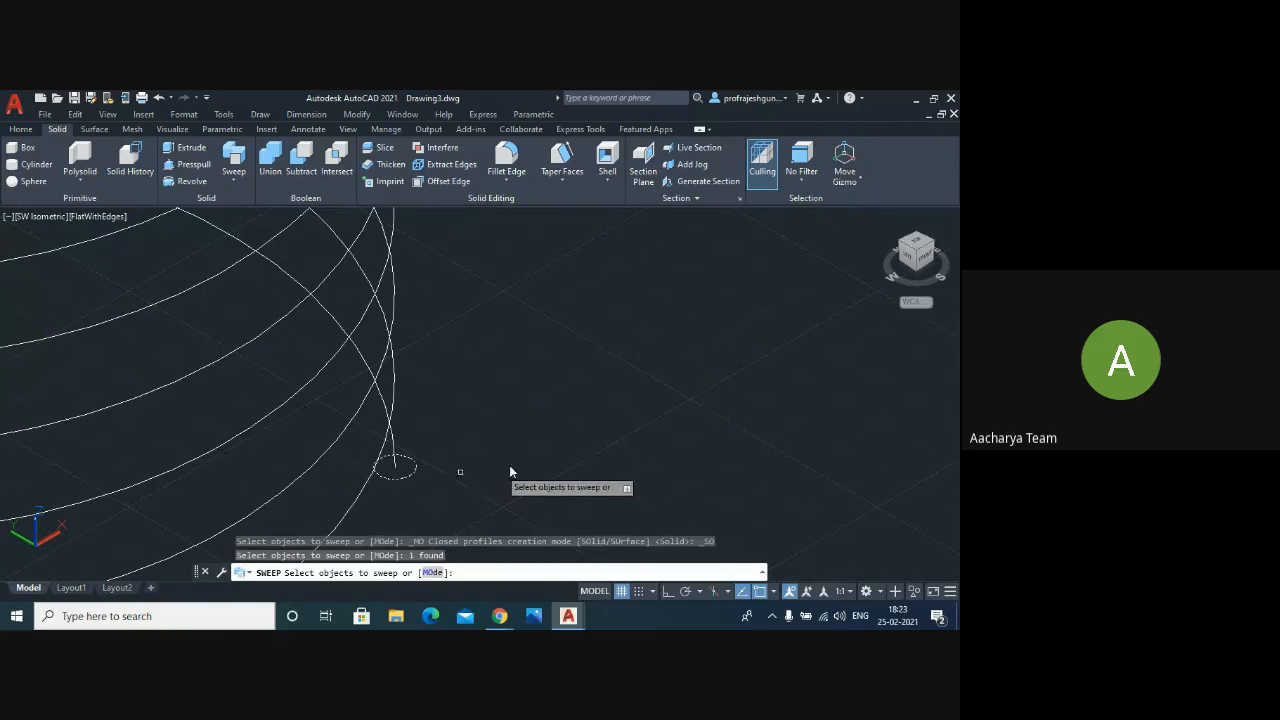
key(Return)
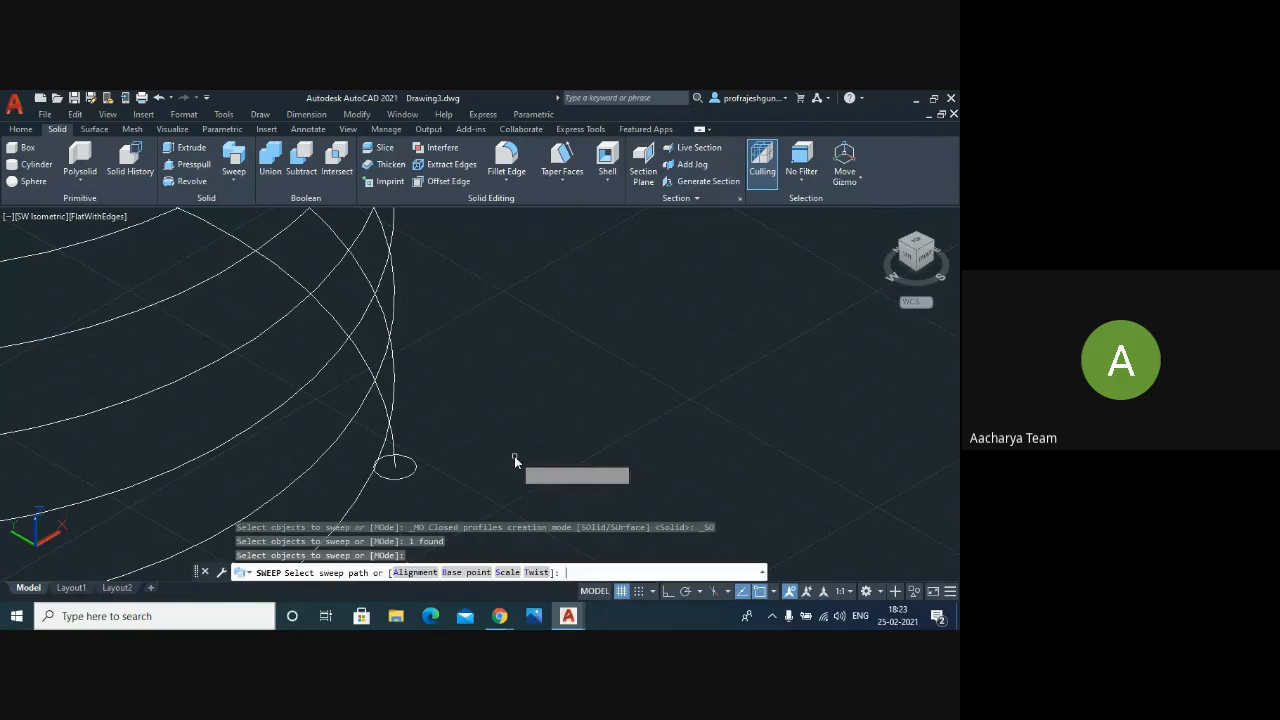
click(381, 370)
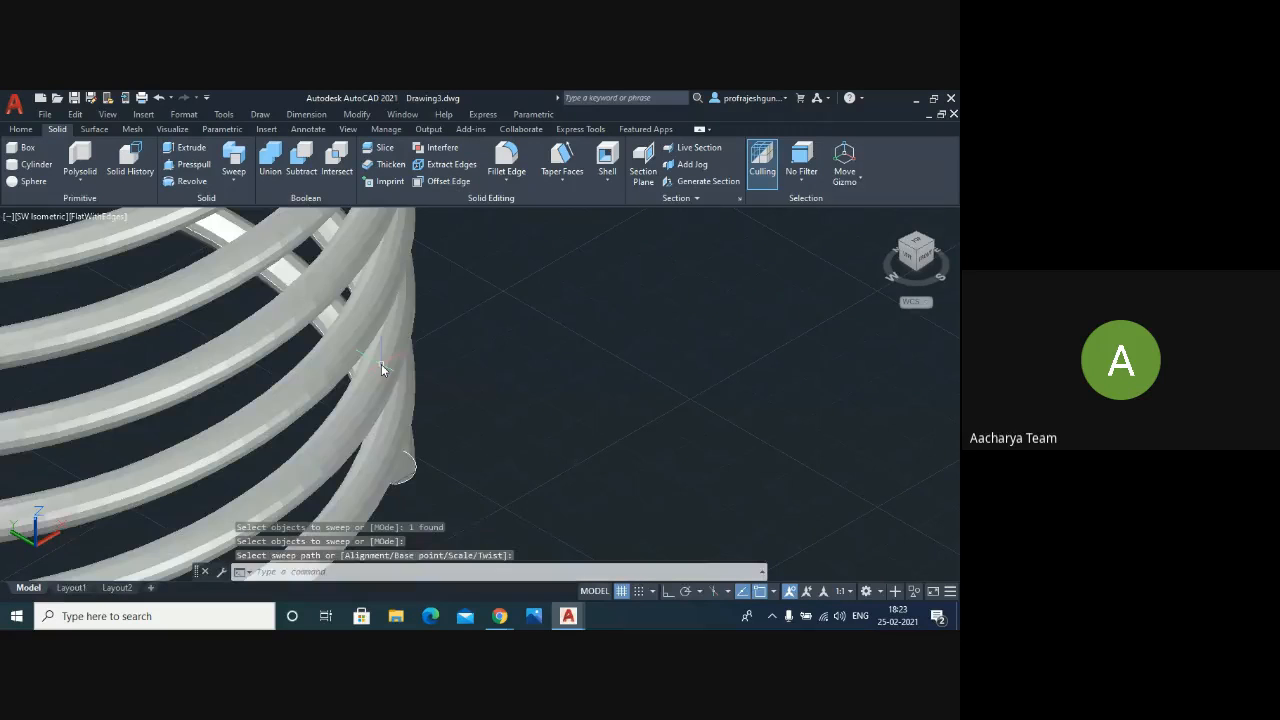
- Examine the solid spring from a low side angle, checking the flat end face of its wire and its full height
scroll(540, 378, down, 5)
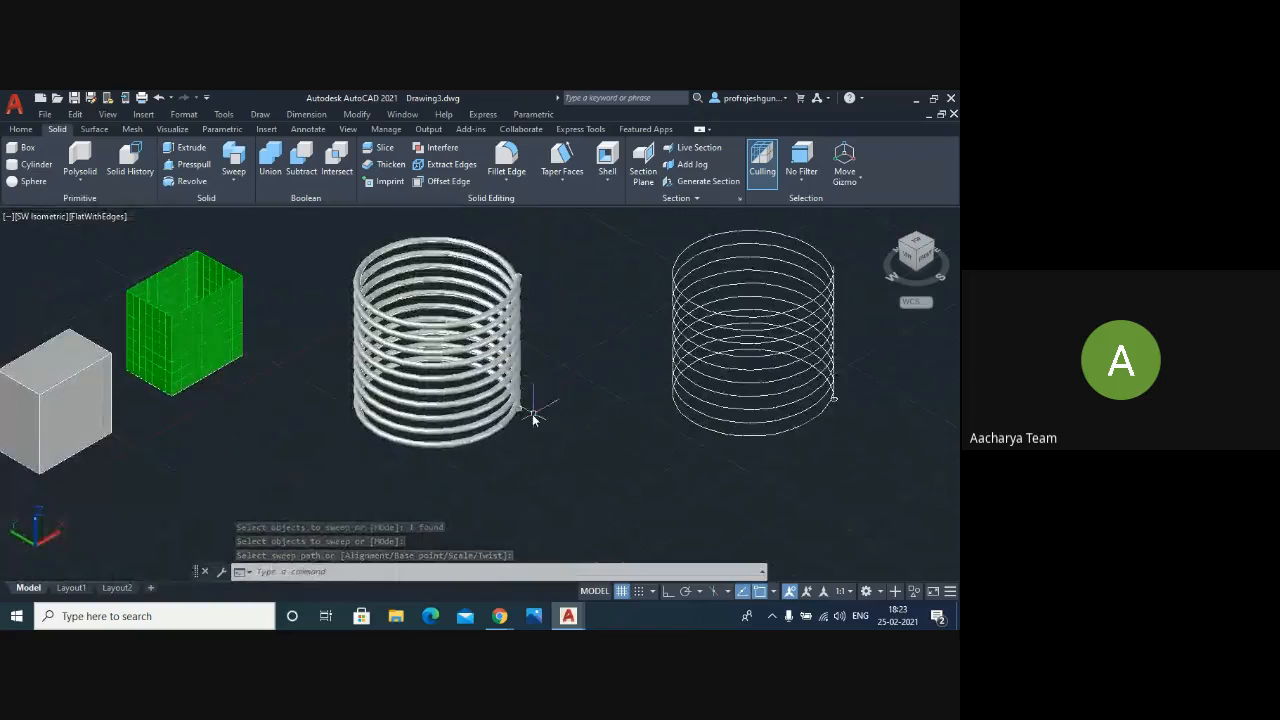
scroll(532, 418, up, 5)
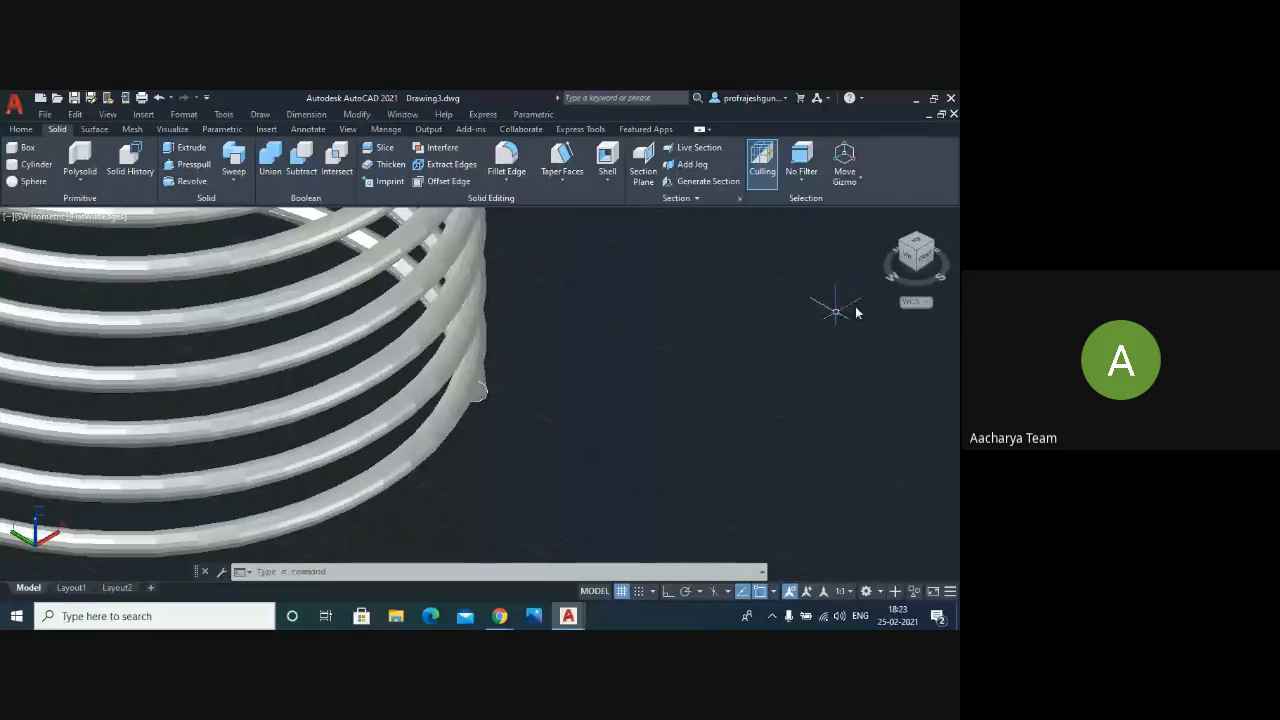
click(107, 114)
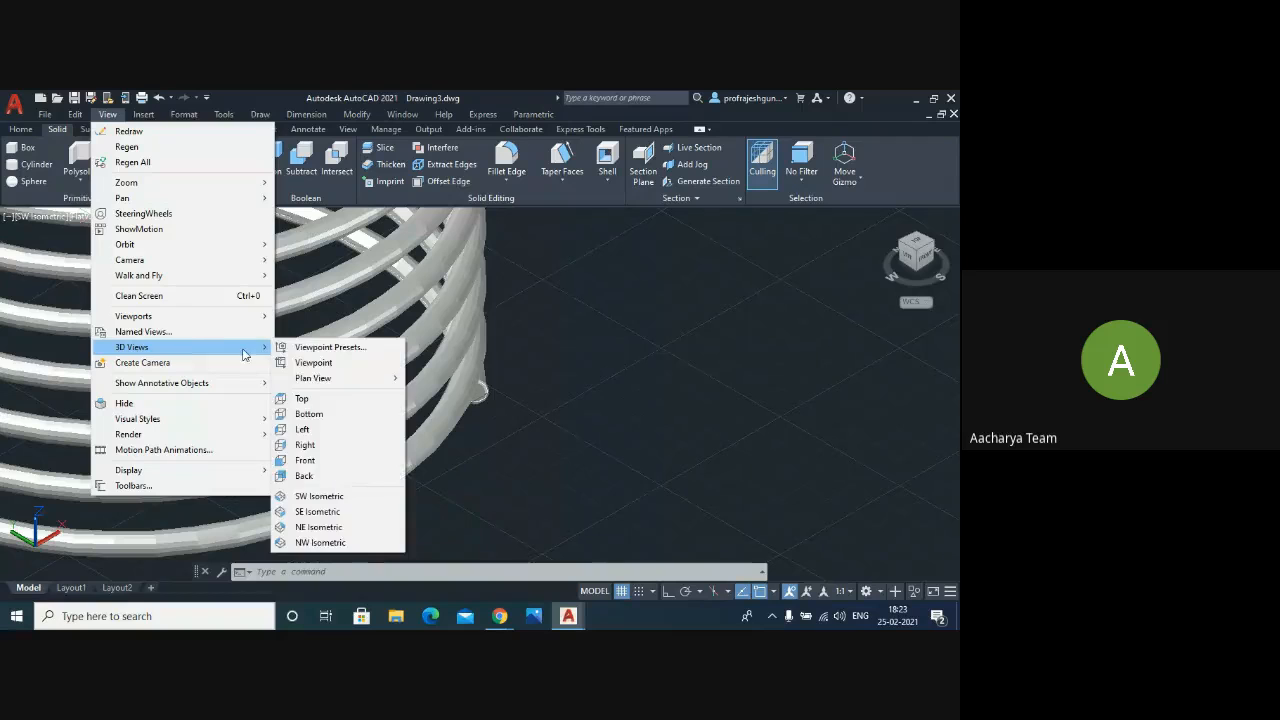
mouse_move(160, 244)
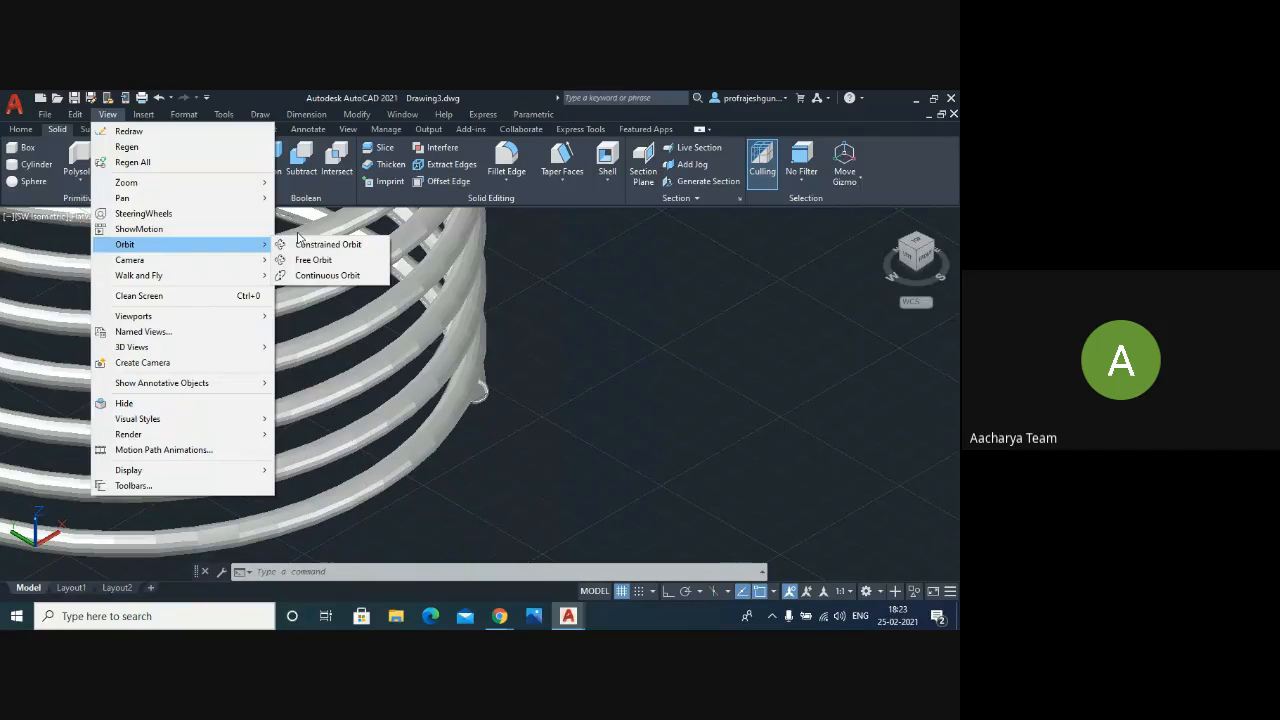
click(320, 244)
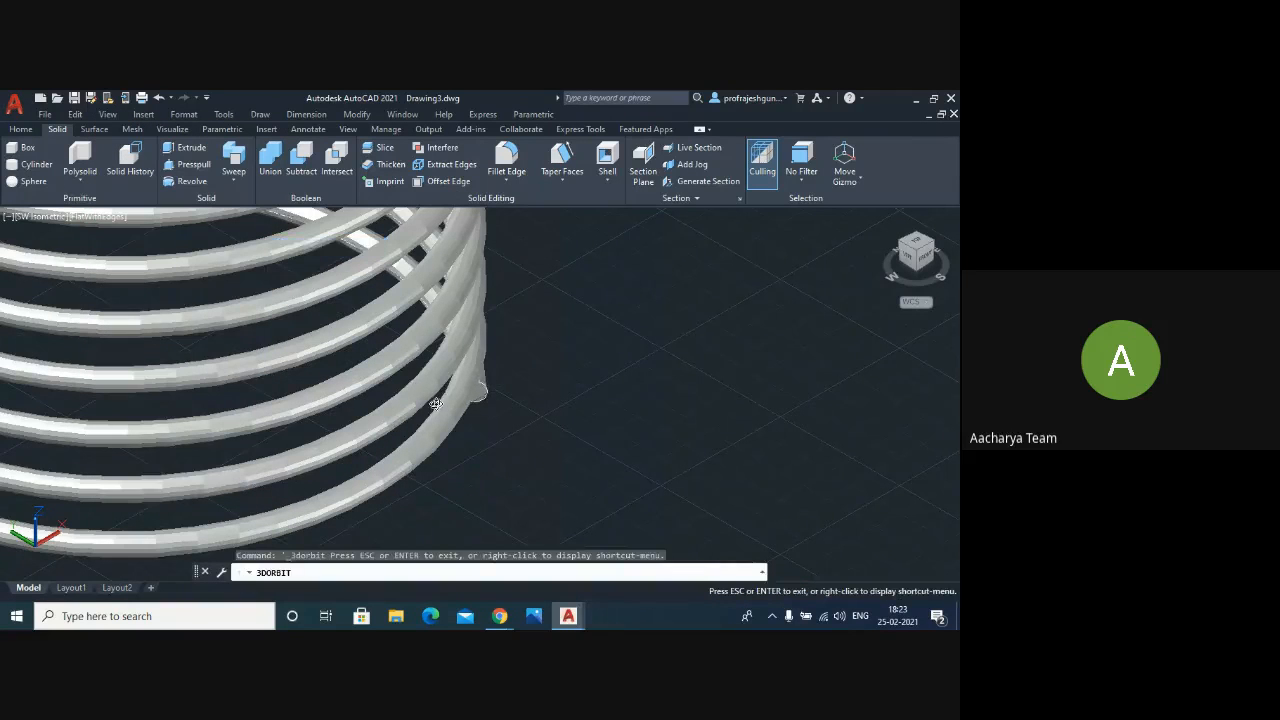
drag(435, 403, 511, 382)
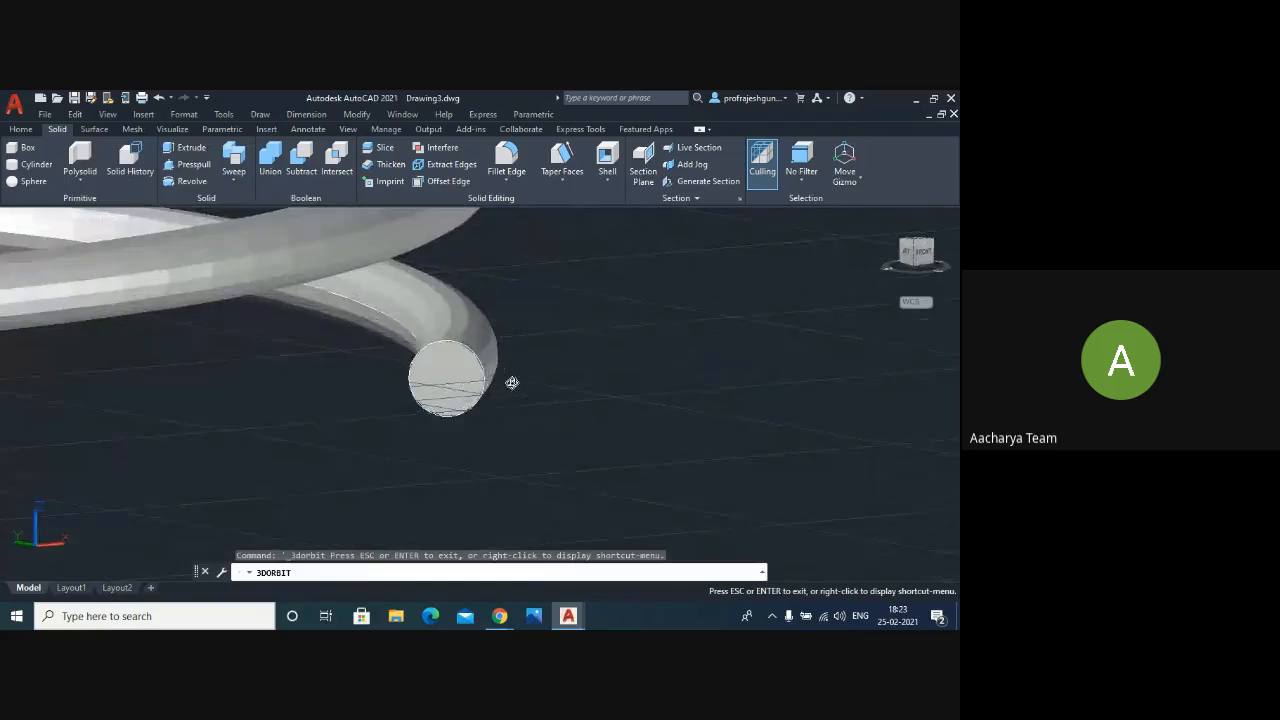
scroll(512, 383, up, 2)
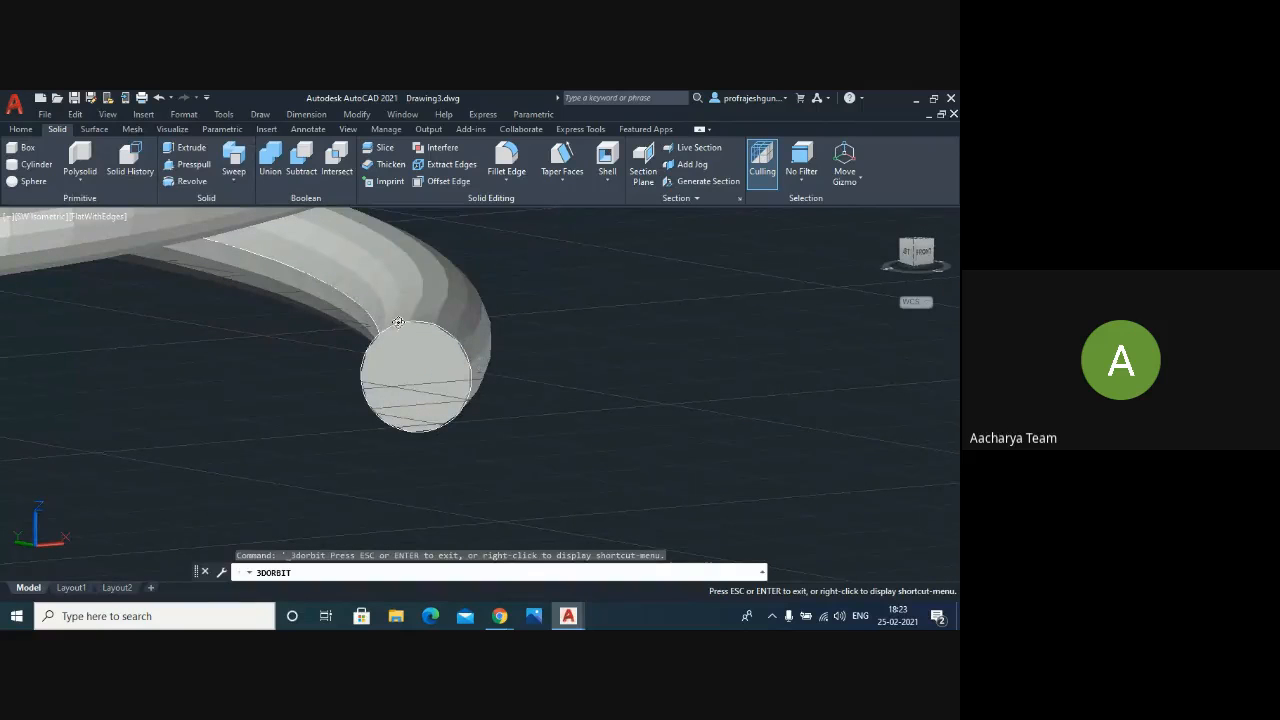
scroll(424, 374, down, 8)
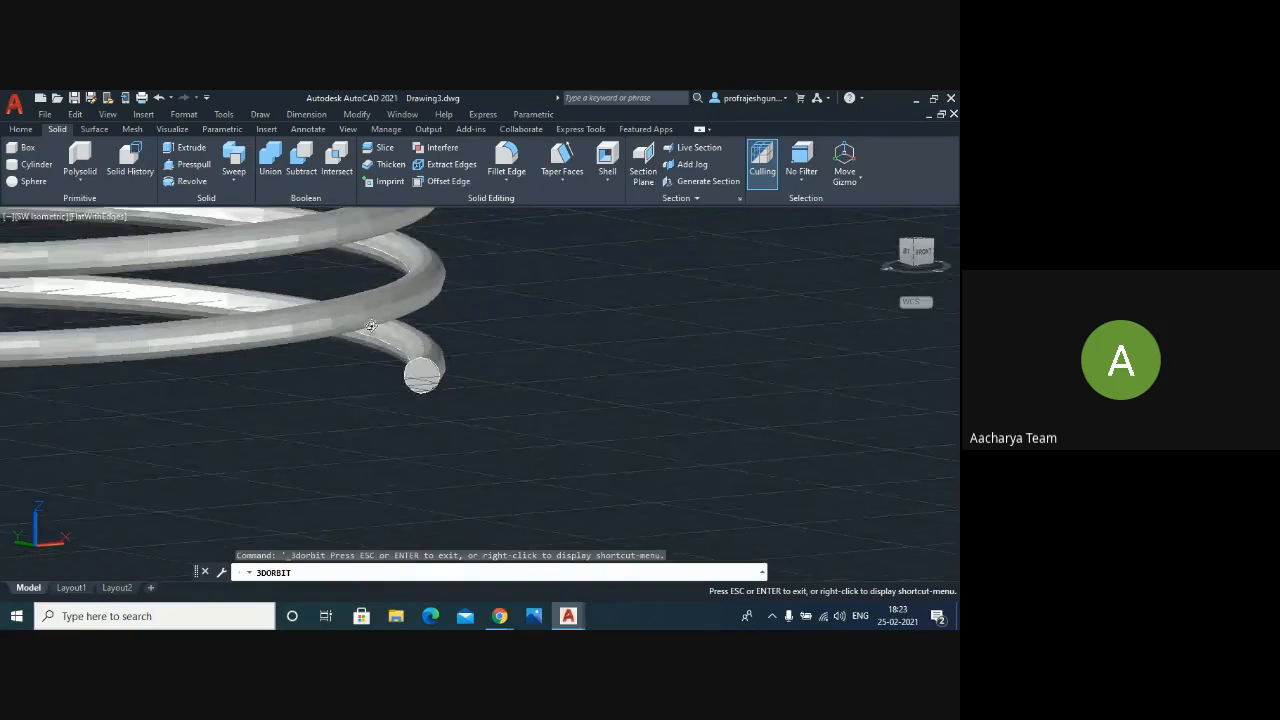
scroll(393, 348, down, 5)
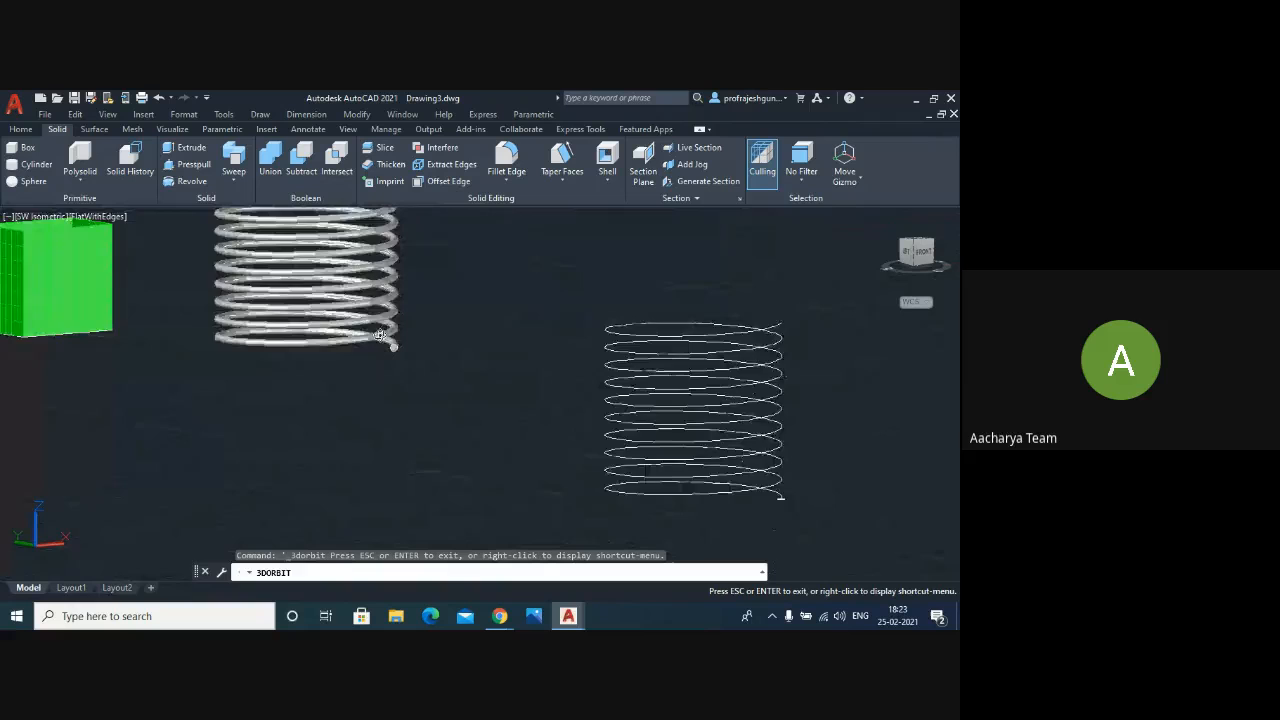
scroll(348, 349, down, 1)
scroll(343, 258, up, 6)
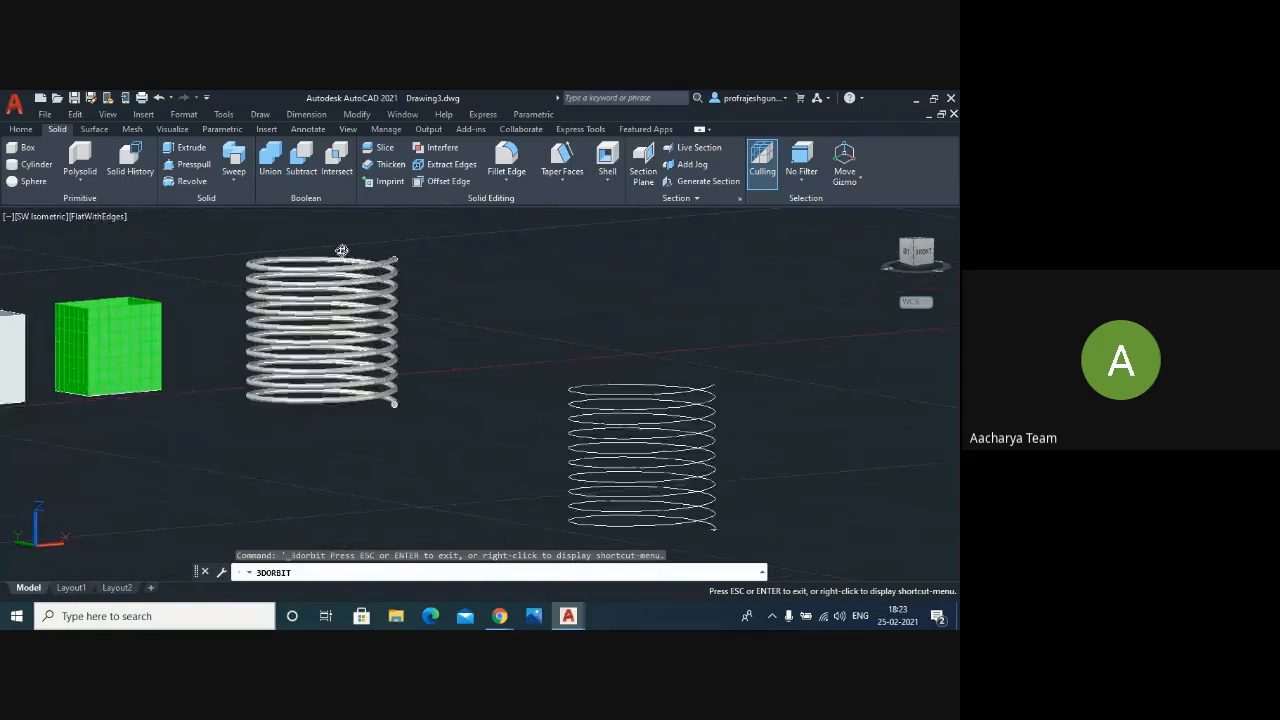
scroll(341, 253, down, 1)
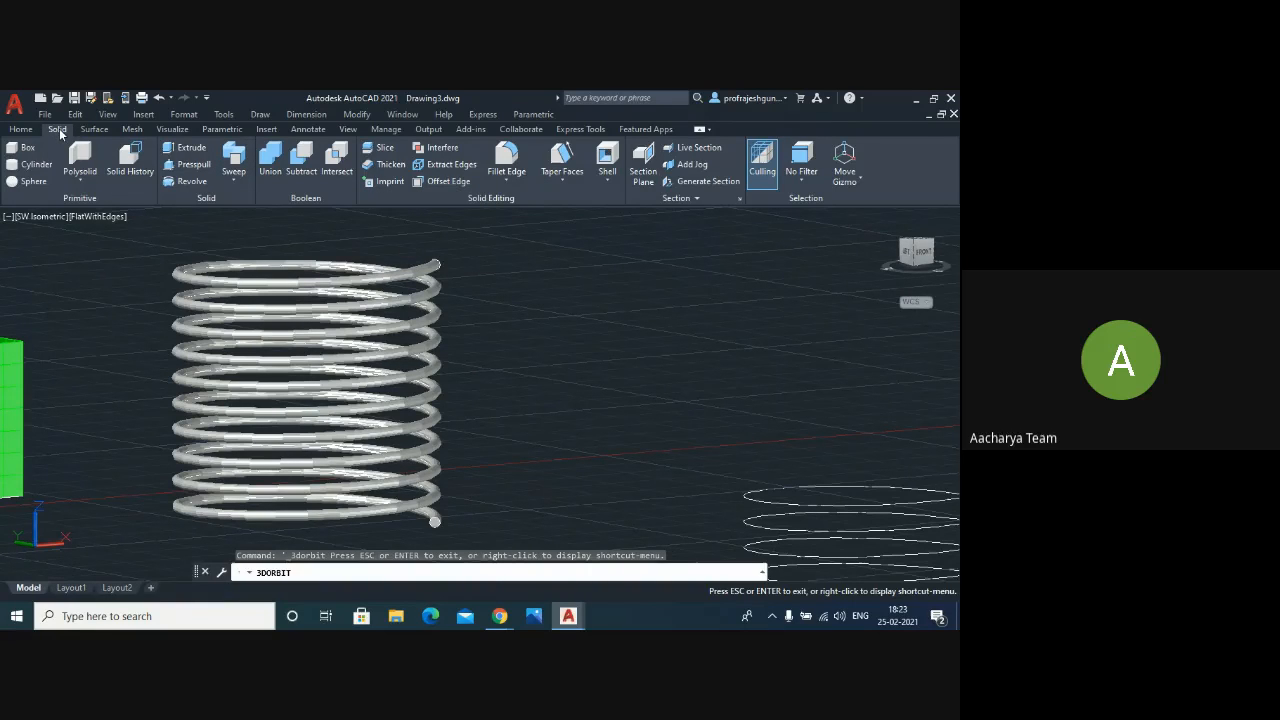
key(Escape)
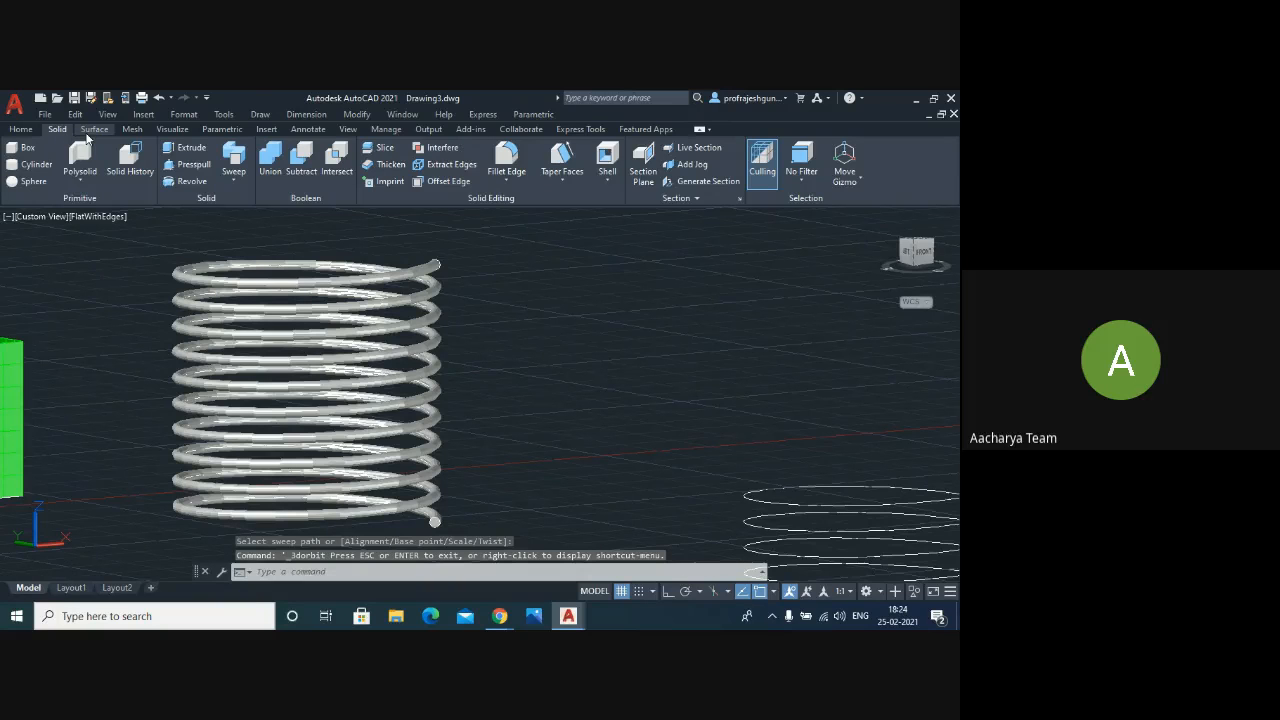
- Sweep the copied small circle along the copied helix as a surface to form a second spring
click(88, 132)
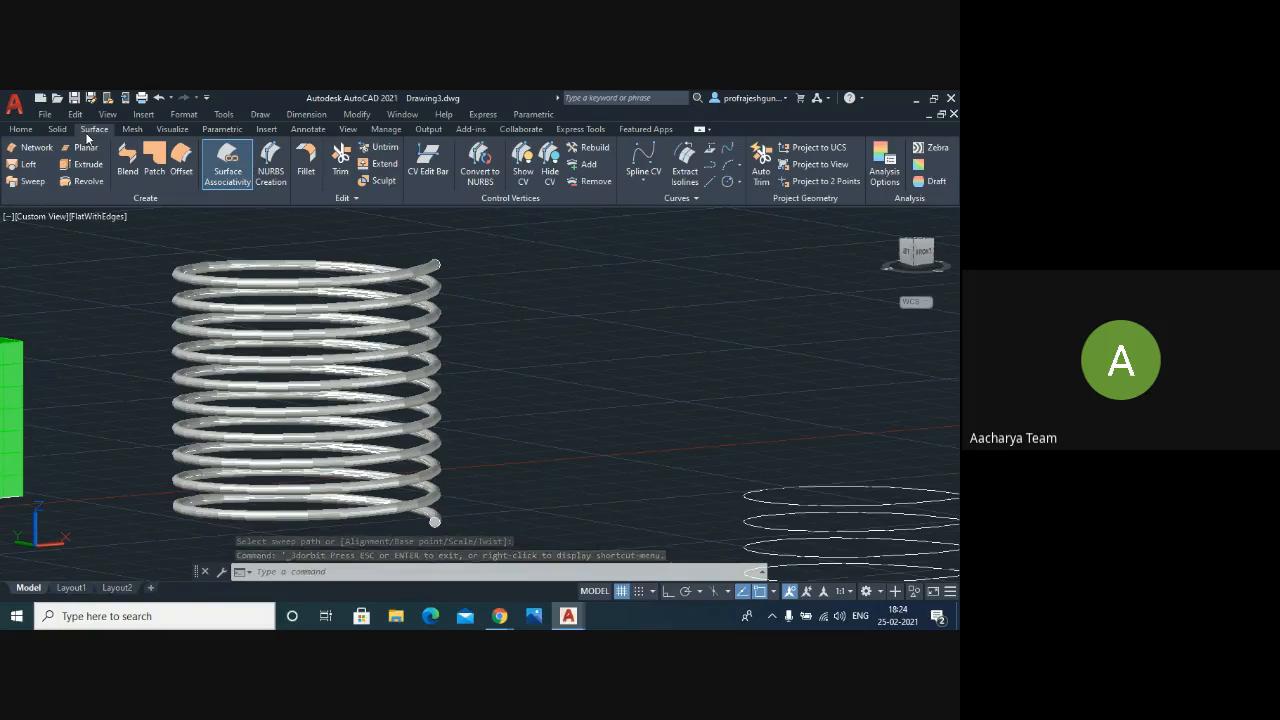
click(28, 182)
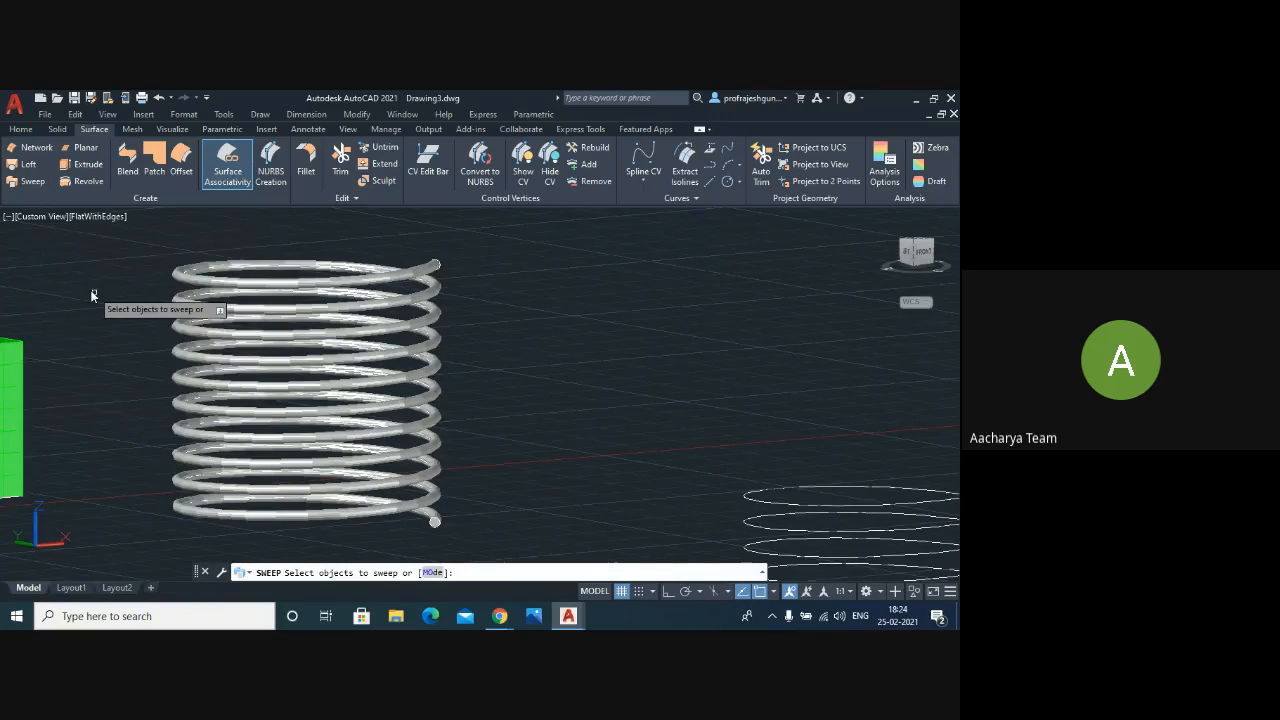
scroll(71, 288, down, 1)
scroll(71, 288, down, 2)
scroll(315, 410, up, 8)
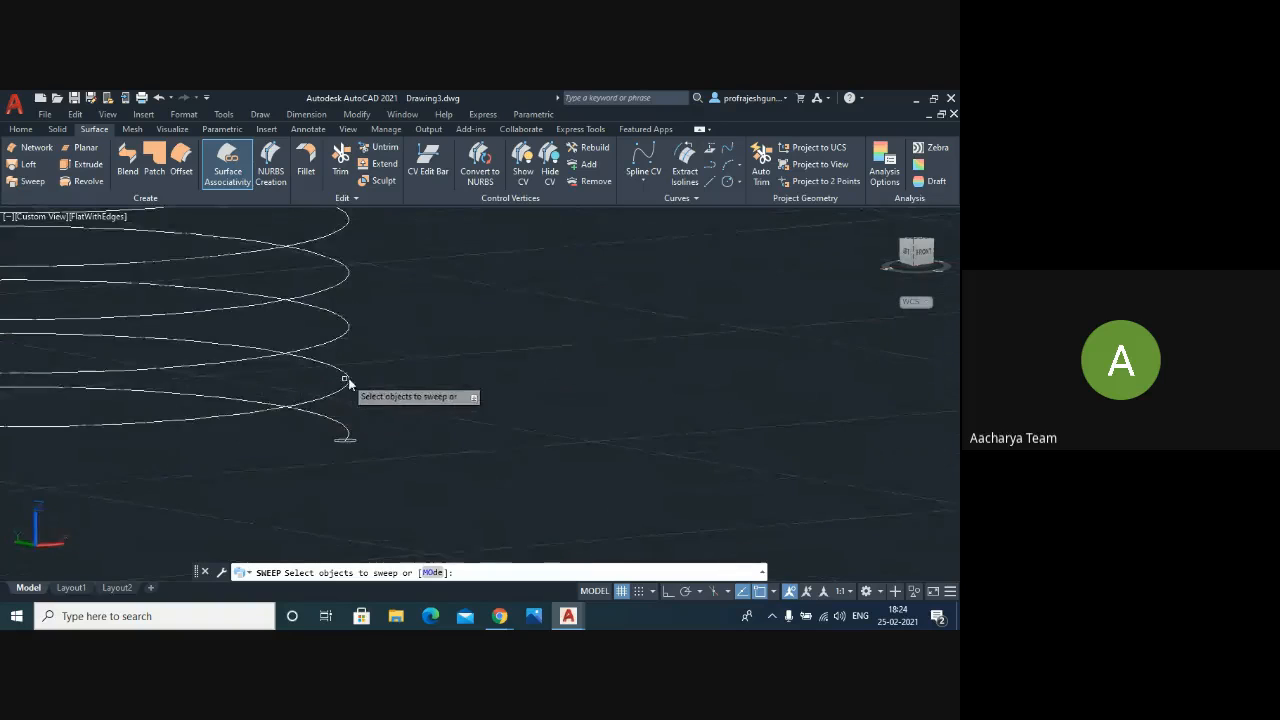
scroll(367, 392, up, 3)
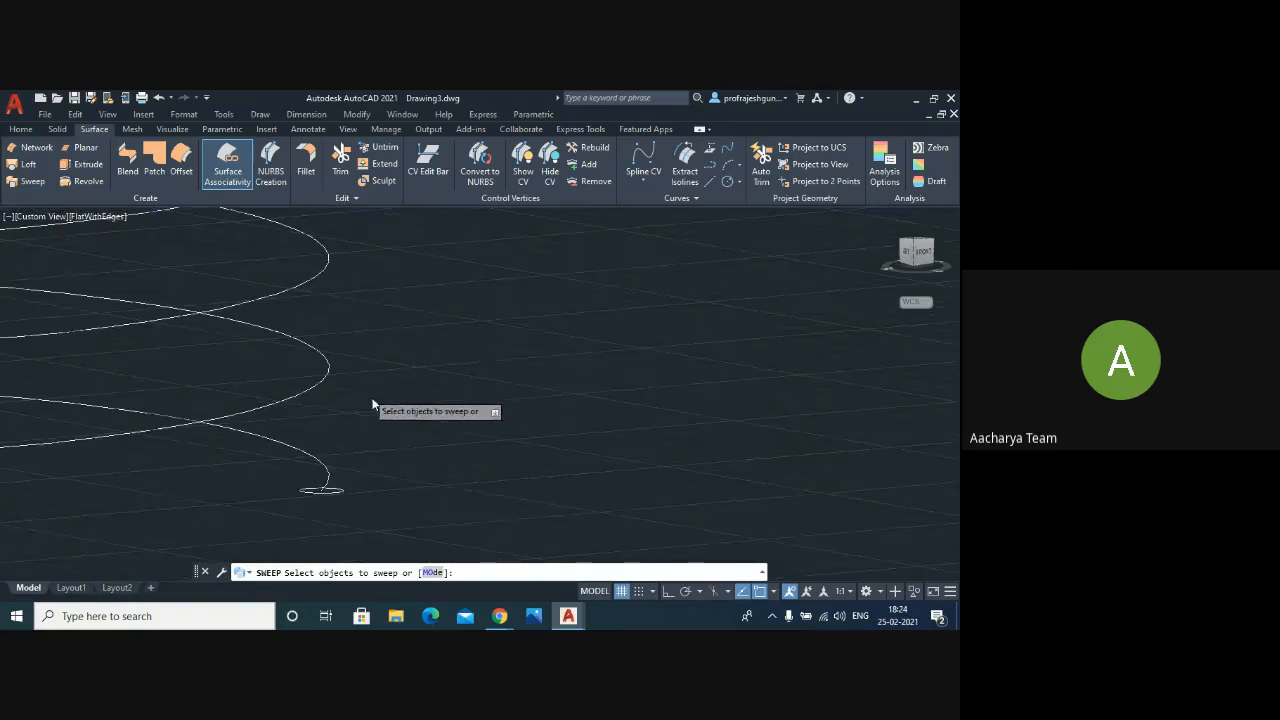
click(338, 491)
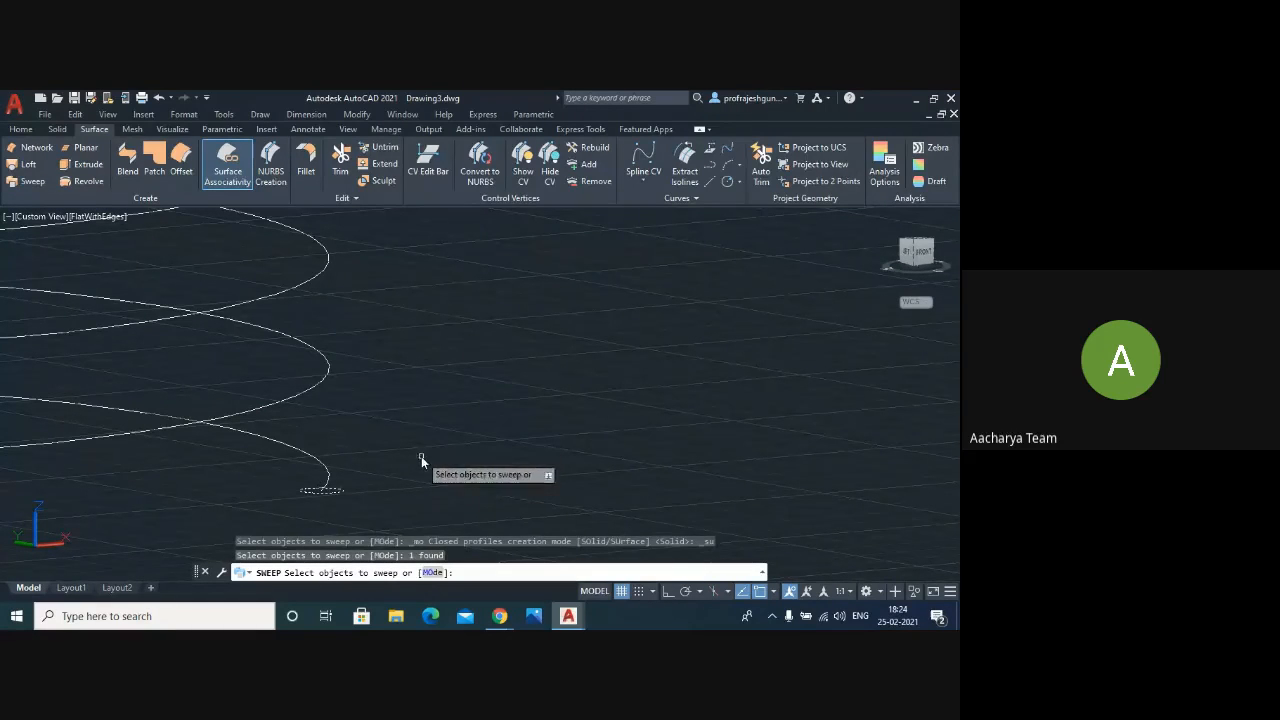
key(Return)
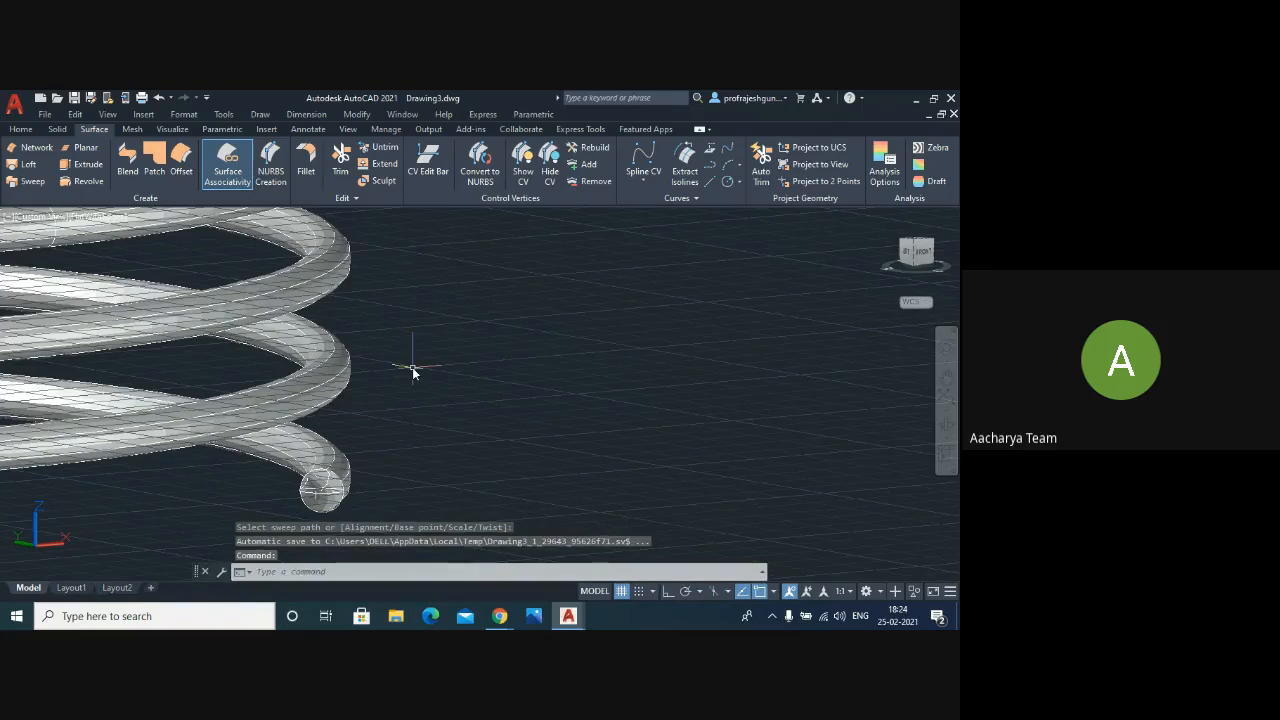
- Compare the surface spring with the solid spring, looking at the coils and the solid wire's lower end face
shift+middle_drag(428, 371, 437, 397)
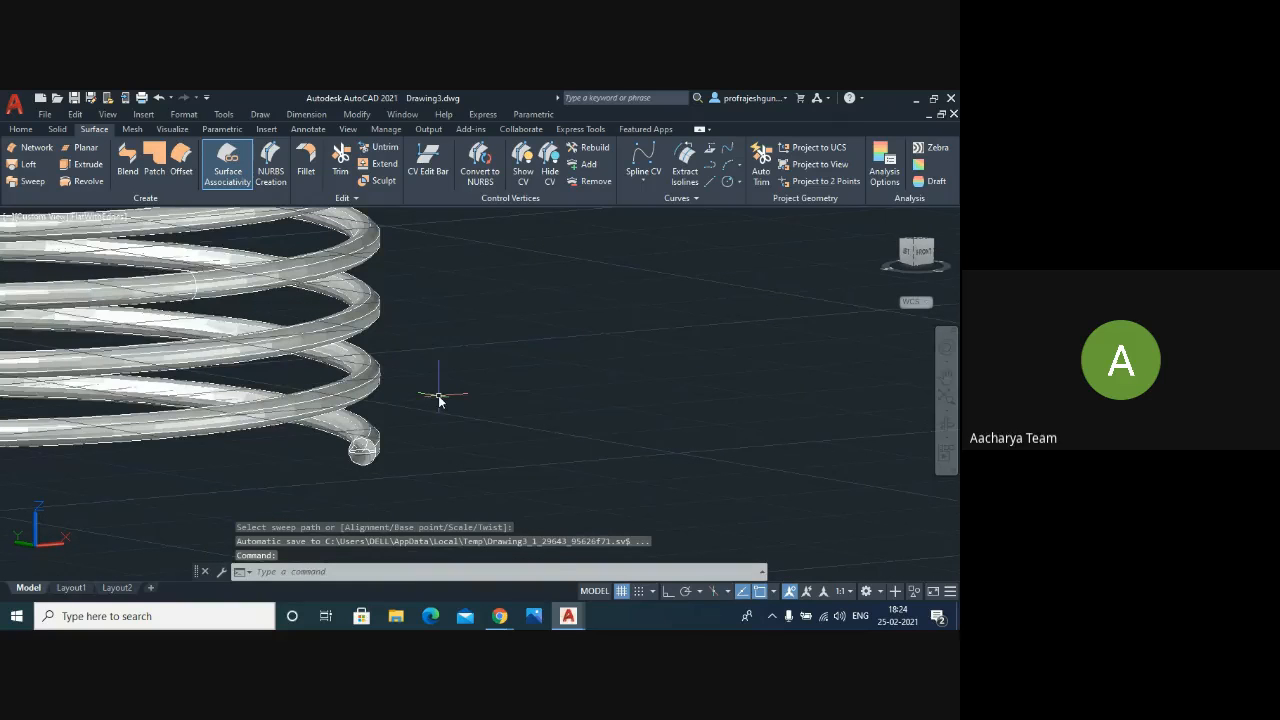
scroll(440, 400, down, 5)
scroll(410, 378, up, 3)
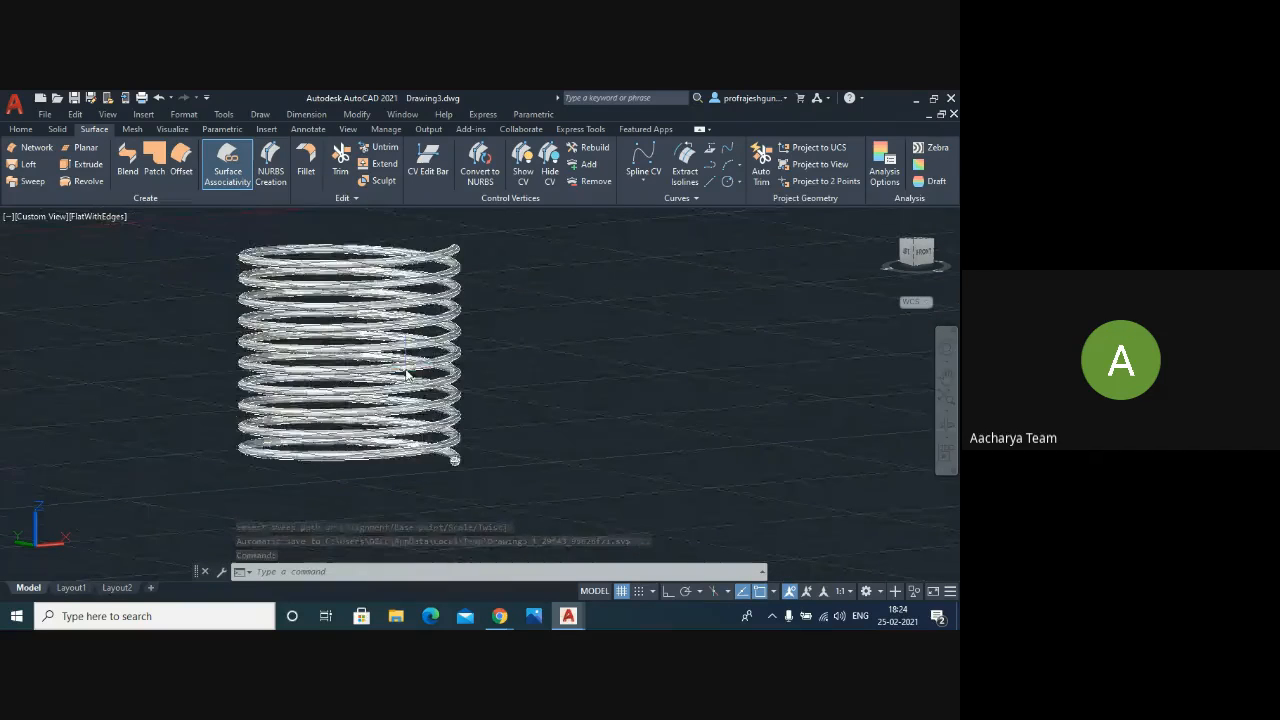
scroll(406, 374, up, 2)
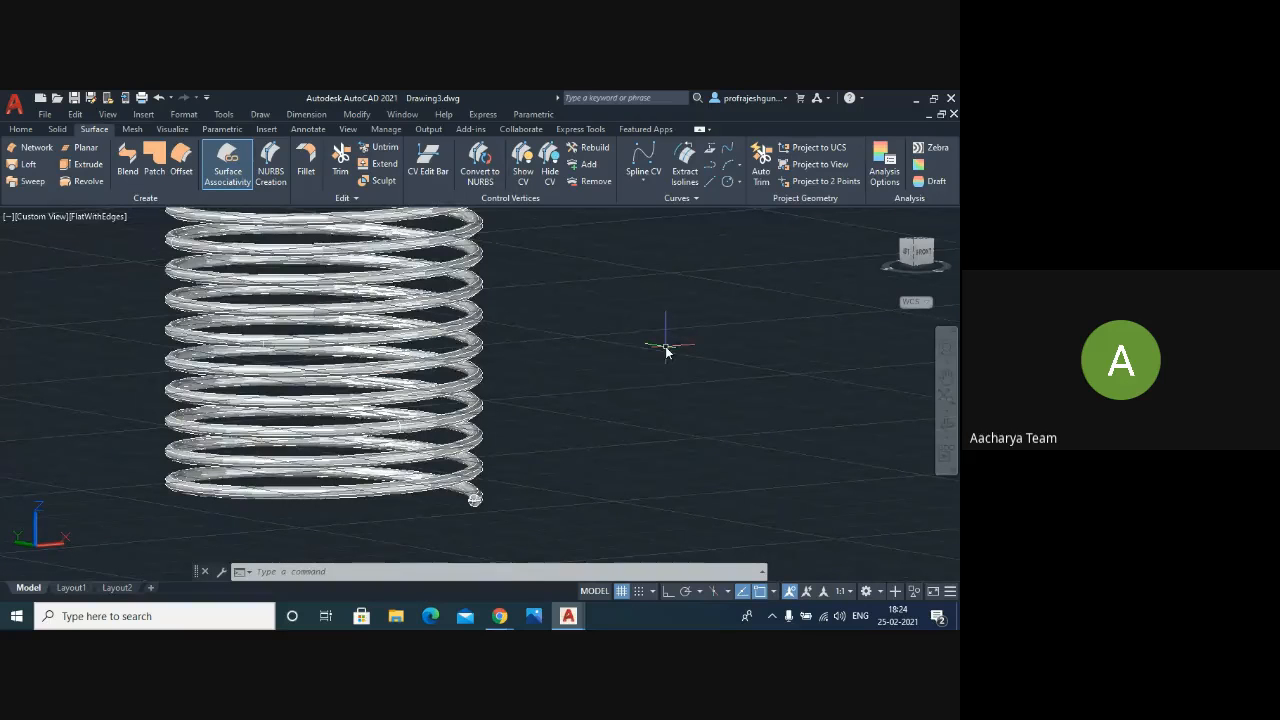
scroll(666, 350, down, 2)
scroll(666, 350, down, 2)
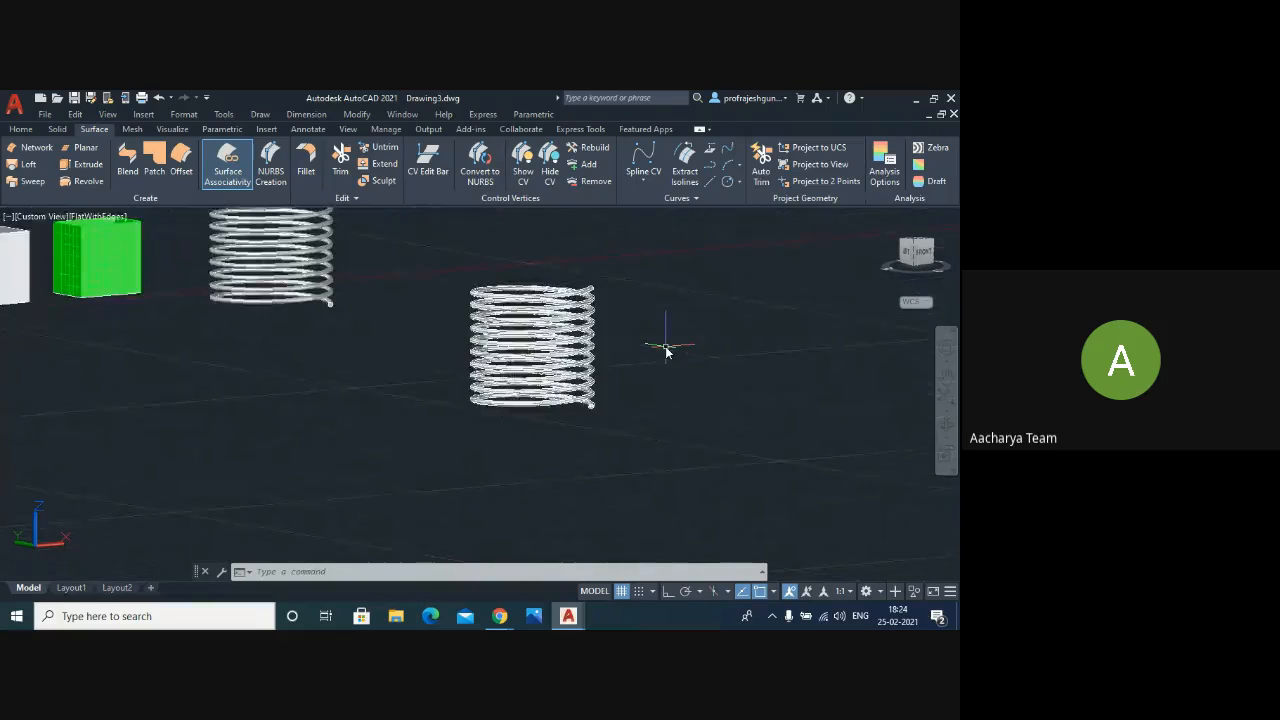
scroll(320, 305, up, 3)
scroll(394, 283, up, 2)
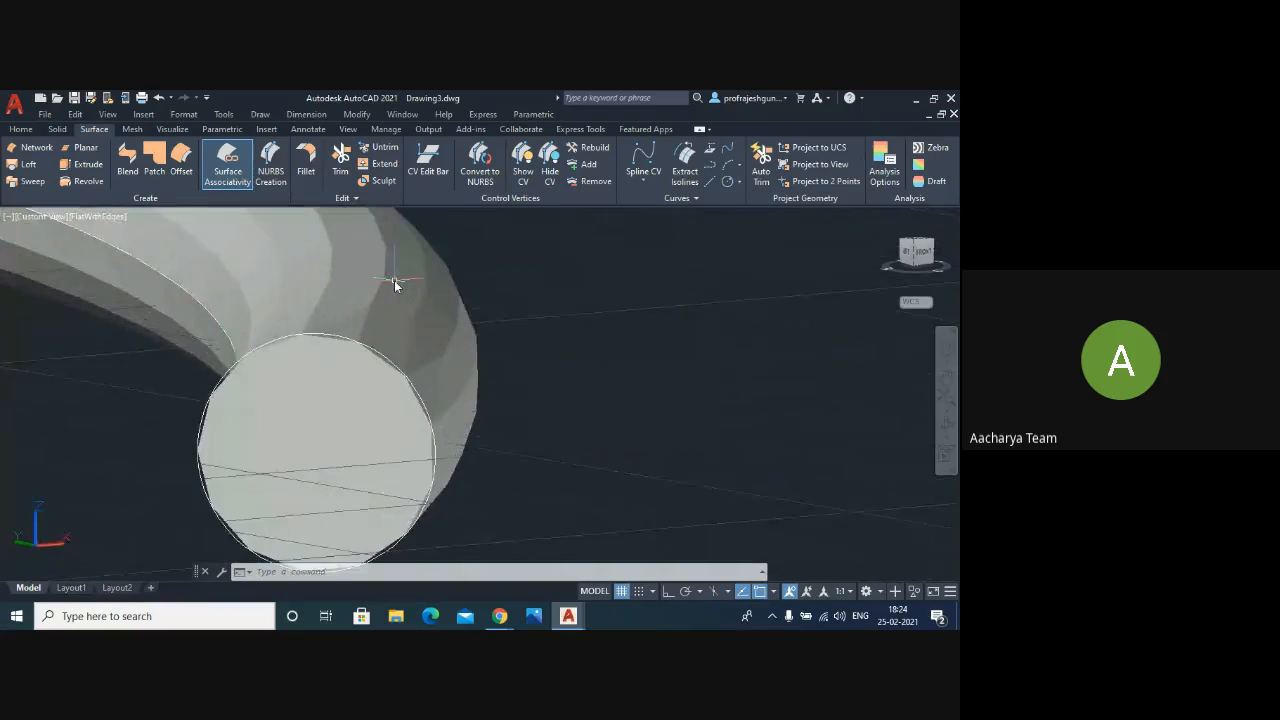
scroll(394, 285, down, 2)
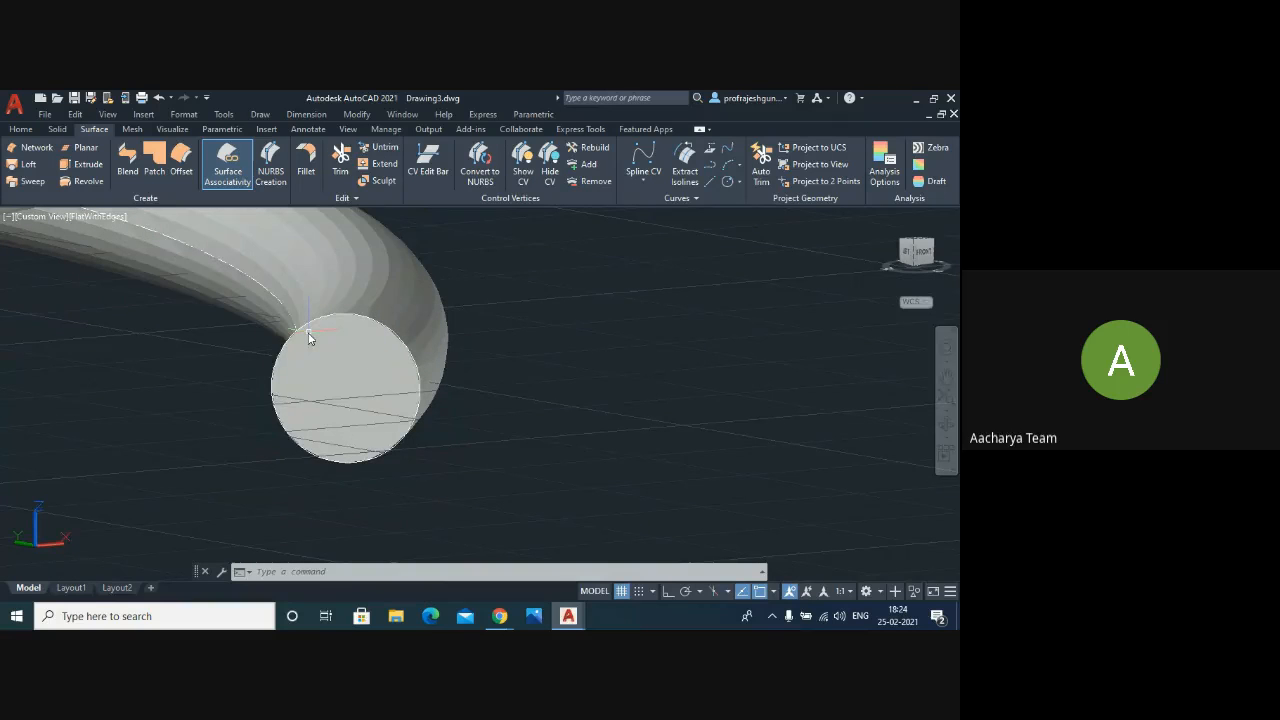
scroll(310, 360, down, 5)
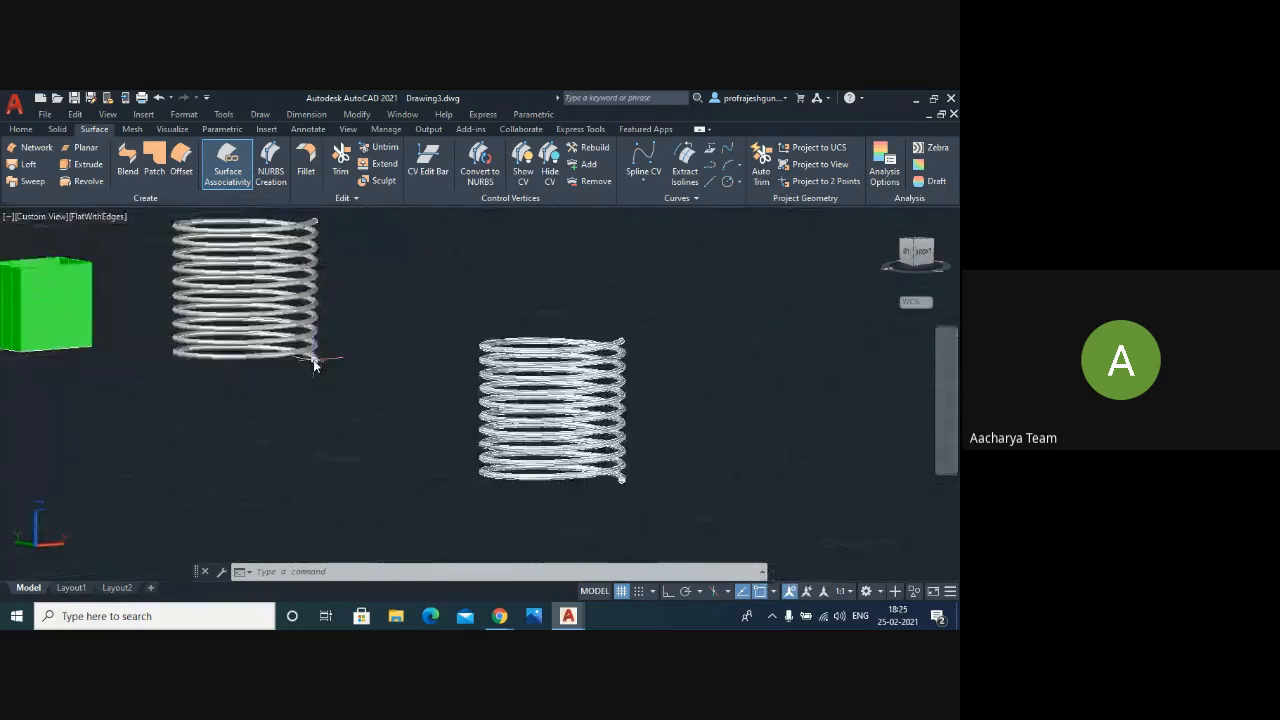
- Delete the leftover small profile circle at the lower end of the surface spring
scroll(623, 481, up, 3)
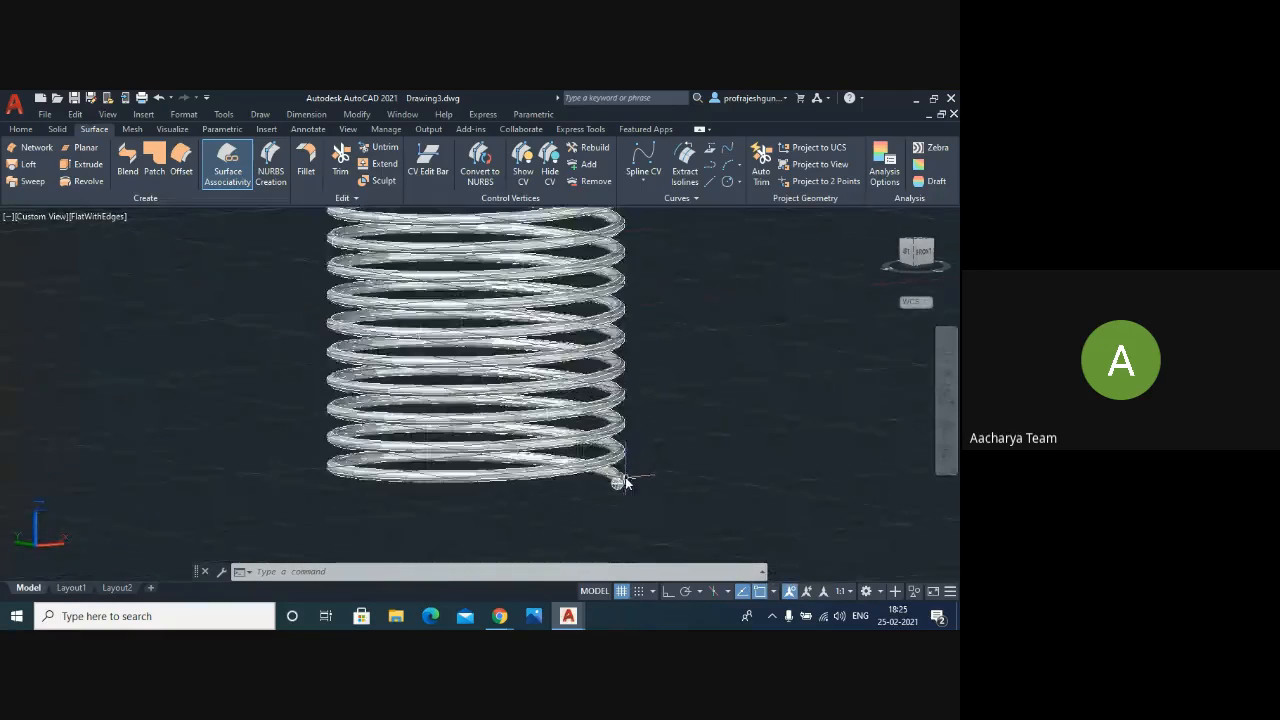
scroll(622, 483, up, 6)
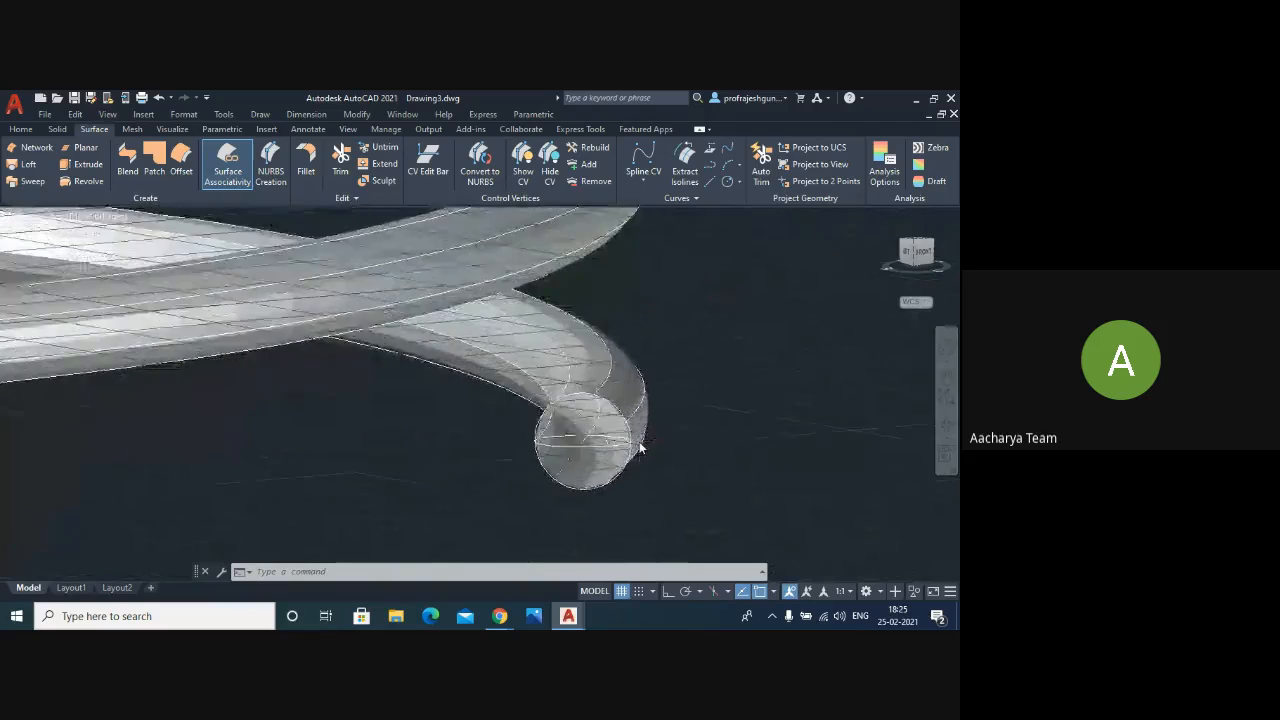
scroll(641, 448, up, 3)
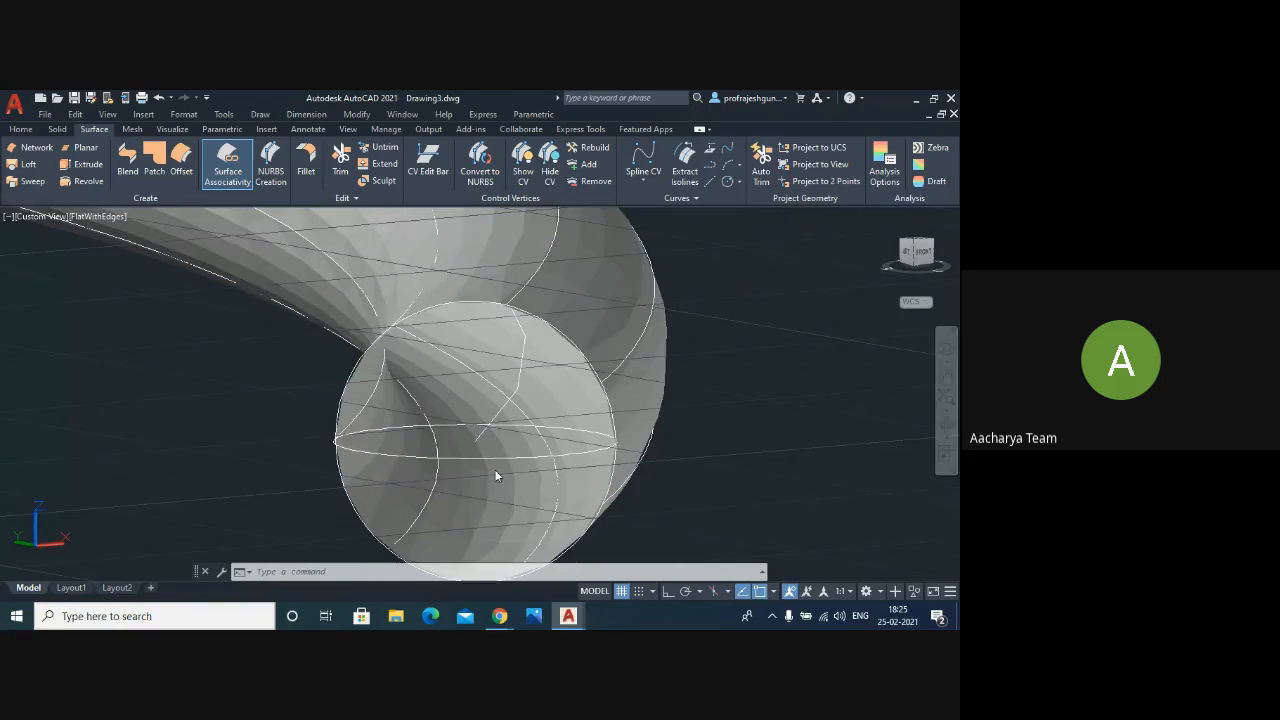
click(556, 404)
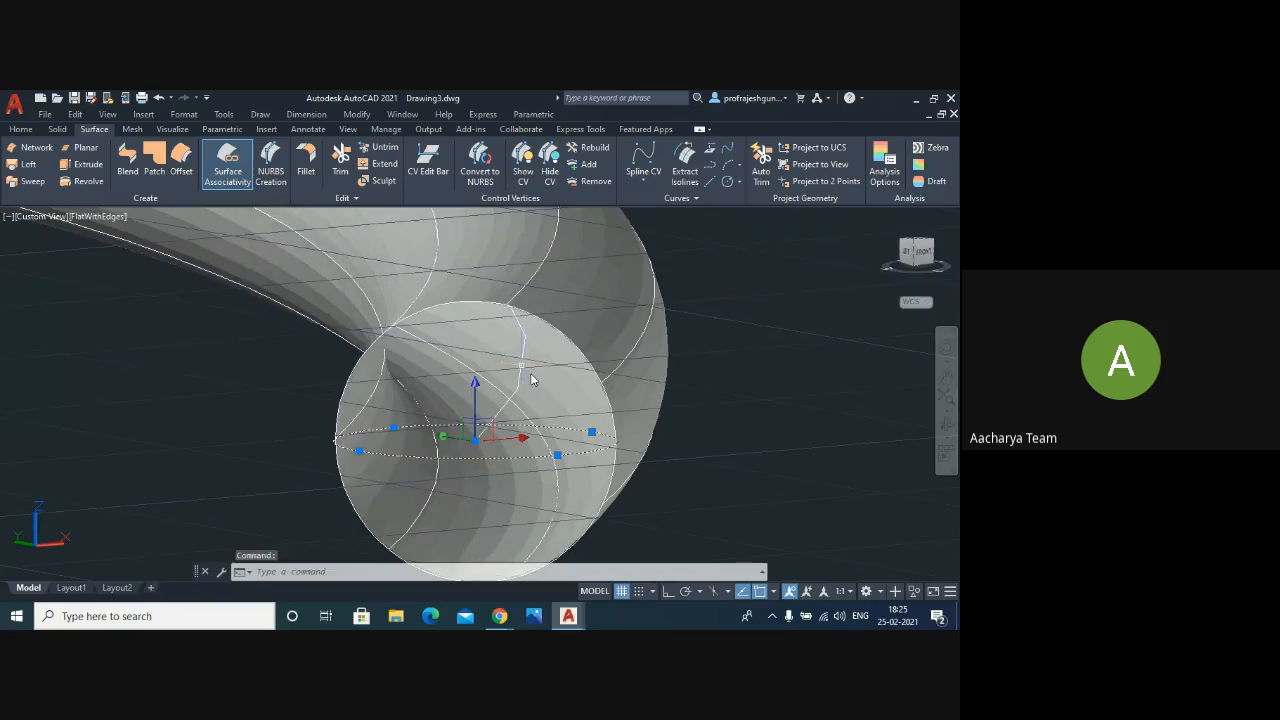
key(Delete)
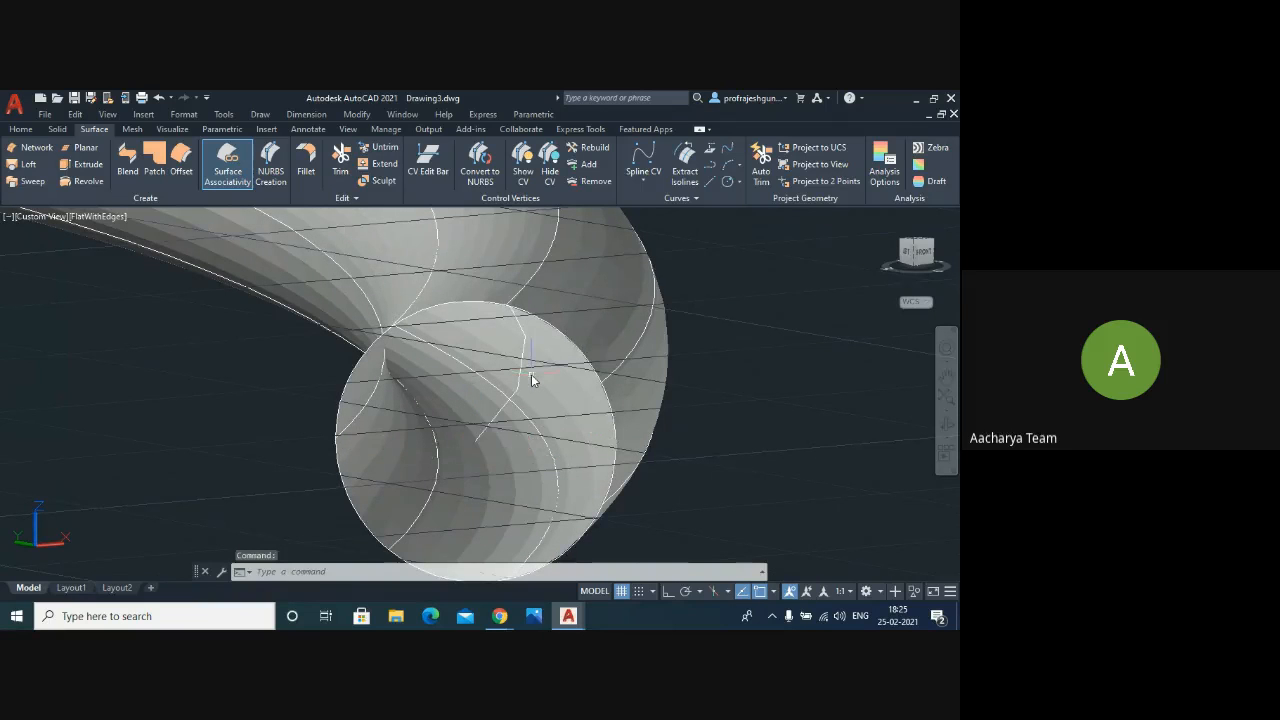
- Inspect the lower end of the surface spring from several angles, looking inside the wire
scroll(471, 440, down, 4)
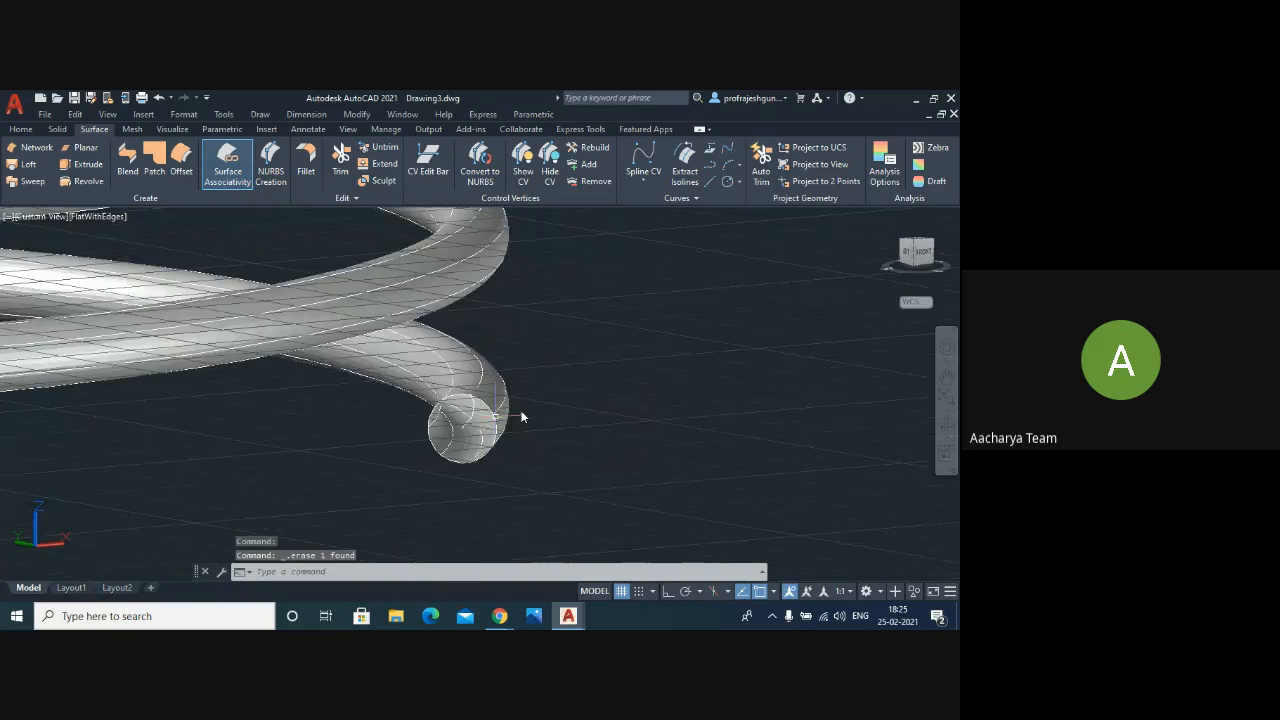
click(947, 436)
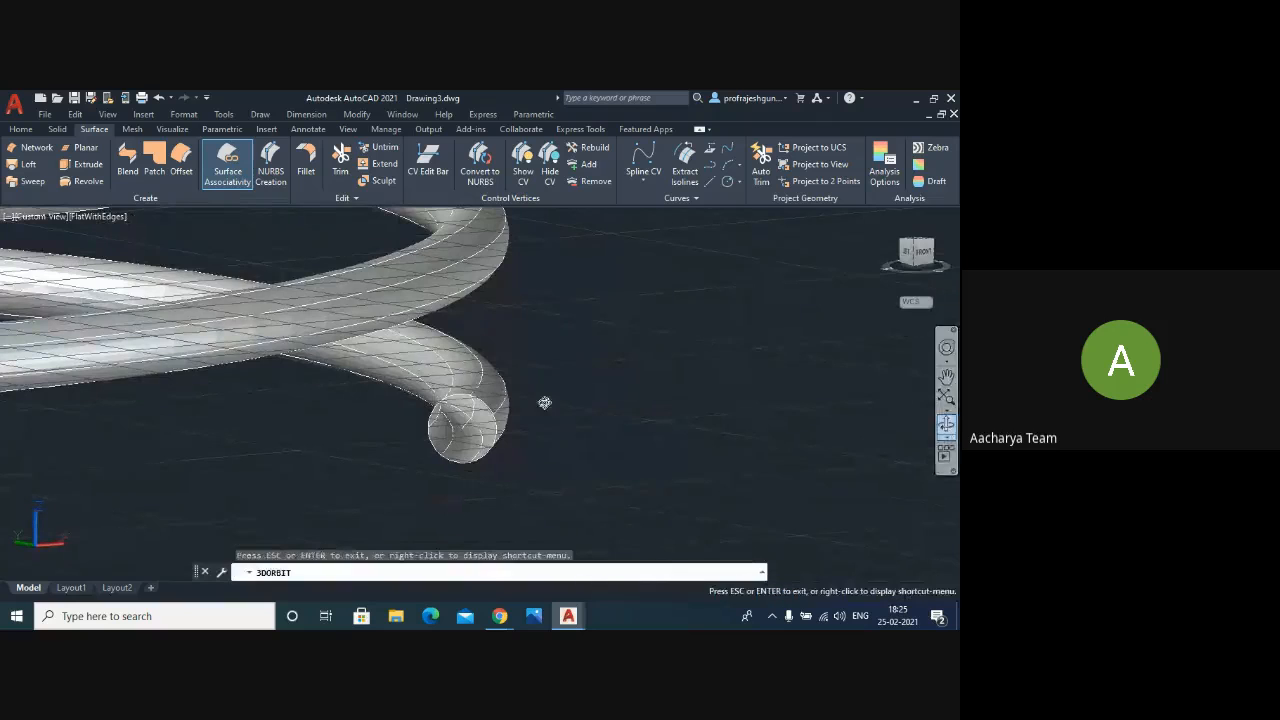
drag(520, 403, 513, 419)
scroll(470, 400, up, 5)
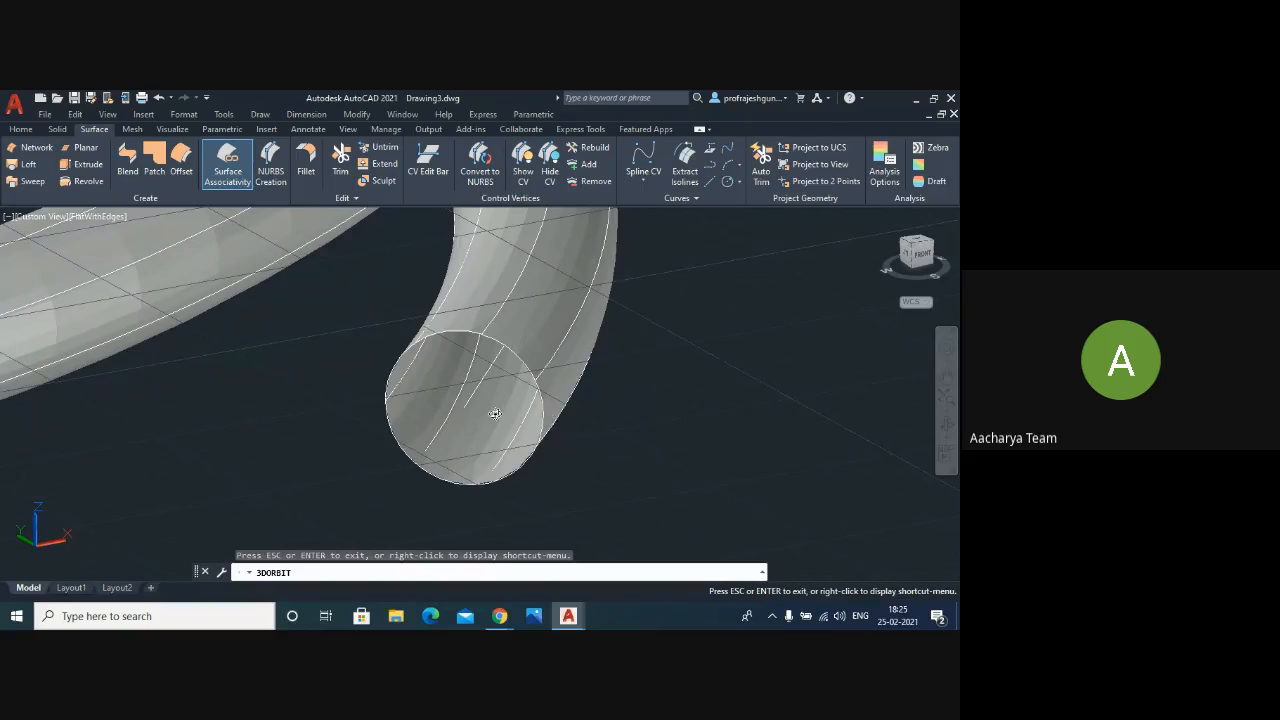
scroll(494, 413, up, 4)
scroll(507, 408, down, 1)
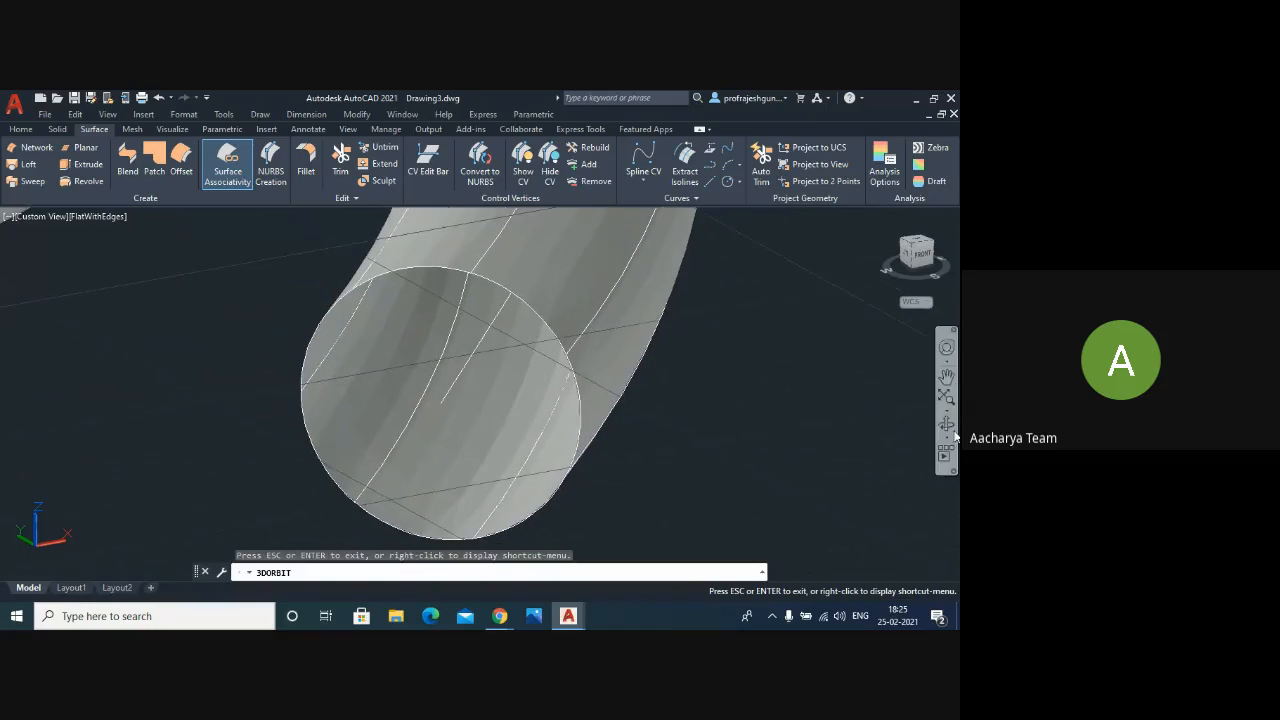
drag(585, 423, 548, 290)
scroll(583, 520, up, 8)
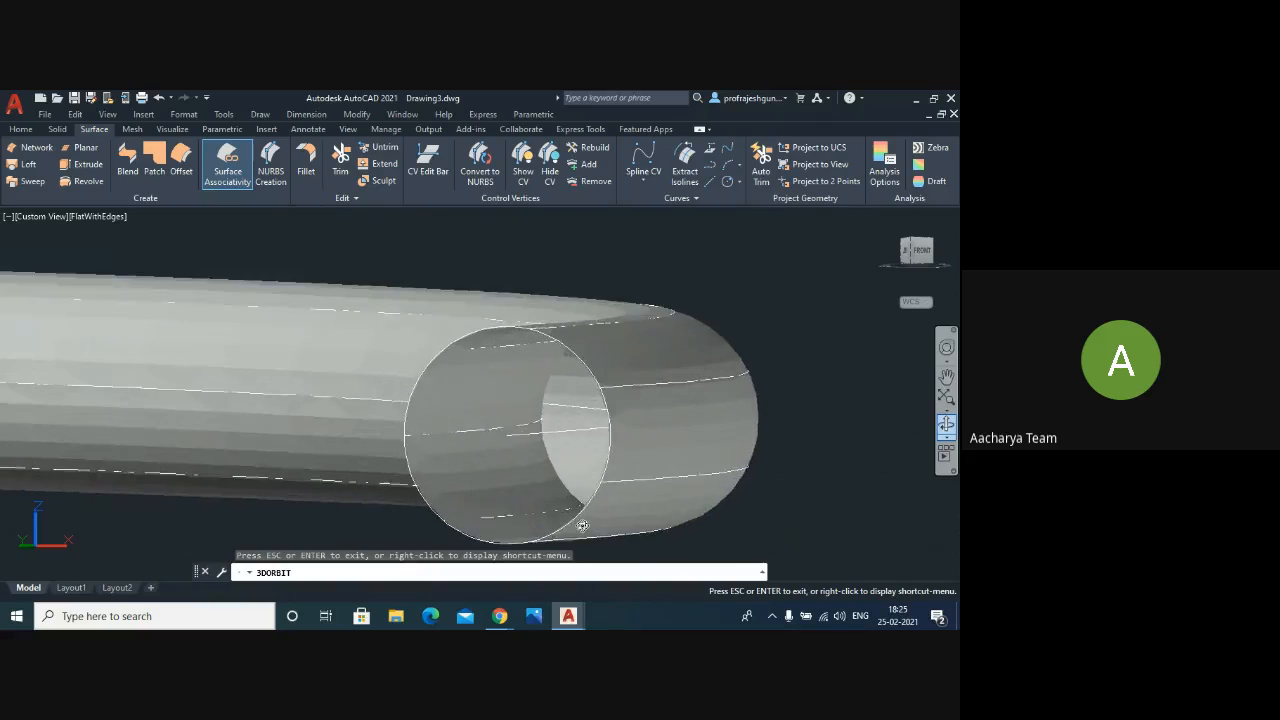
- Examine the surface spring's full set of coils and look into the lower end of its wire
scroll(583, 516, down, 1)
scroll(569, 476, down, 6)
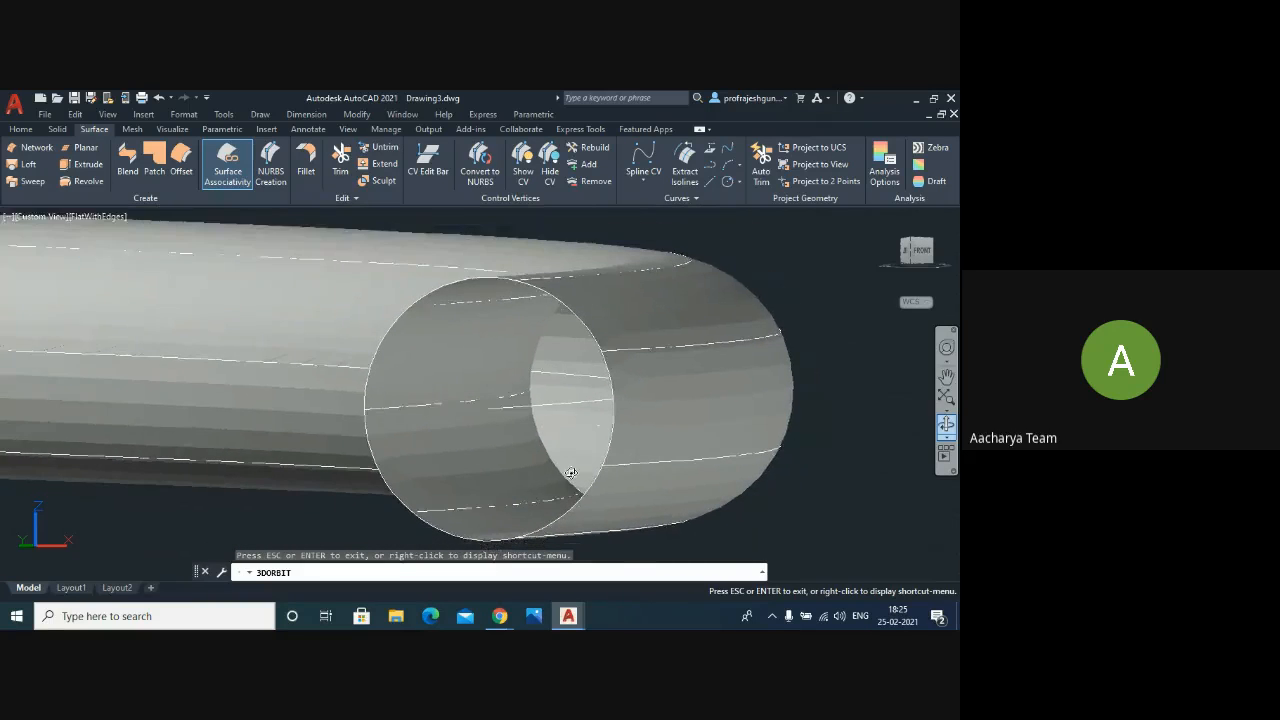
scroll(577, 461, down, 8)
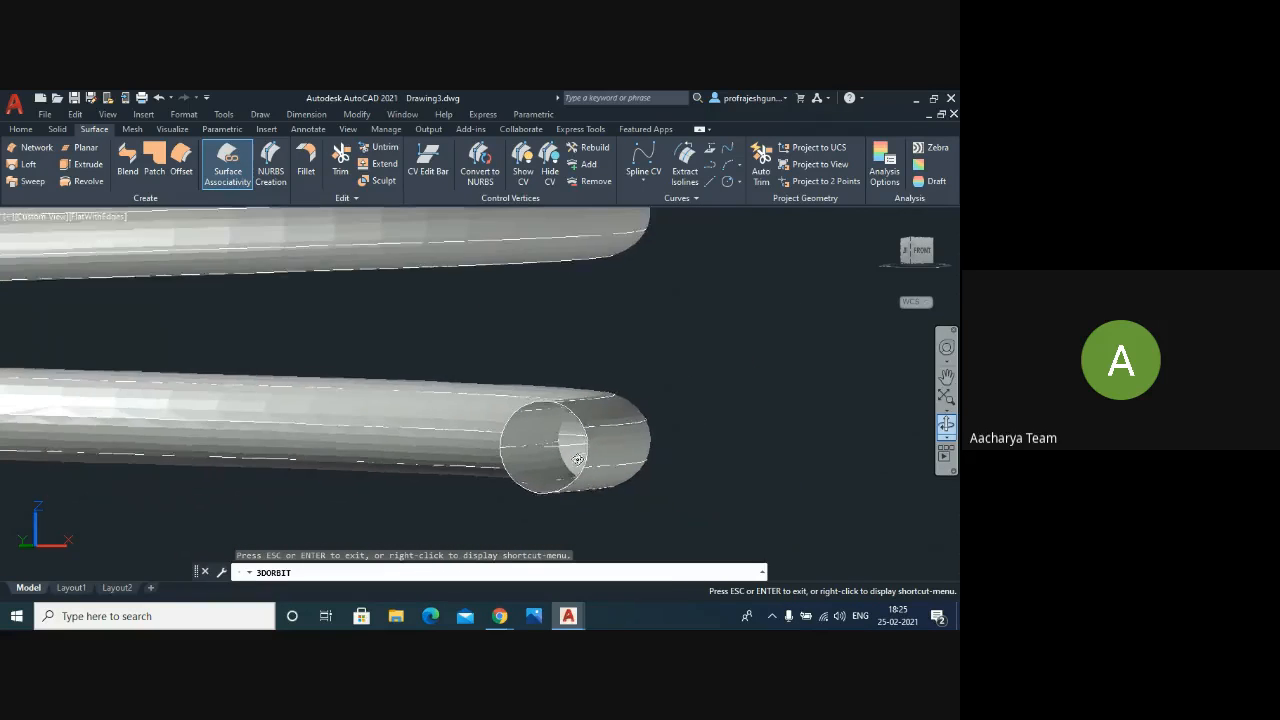
scroll(650, 470, down, 8)
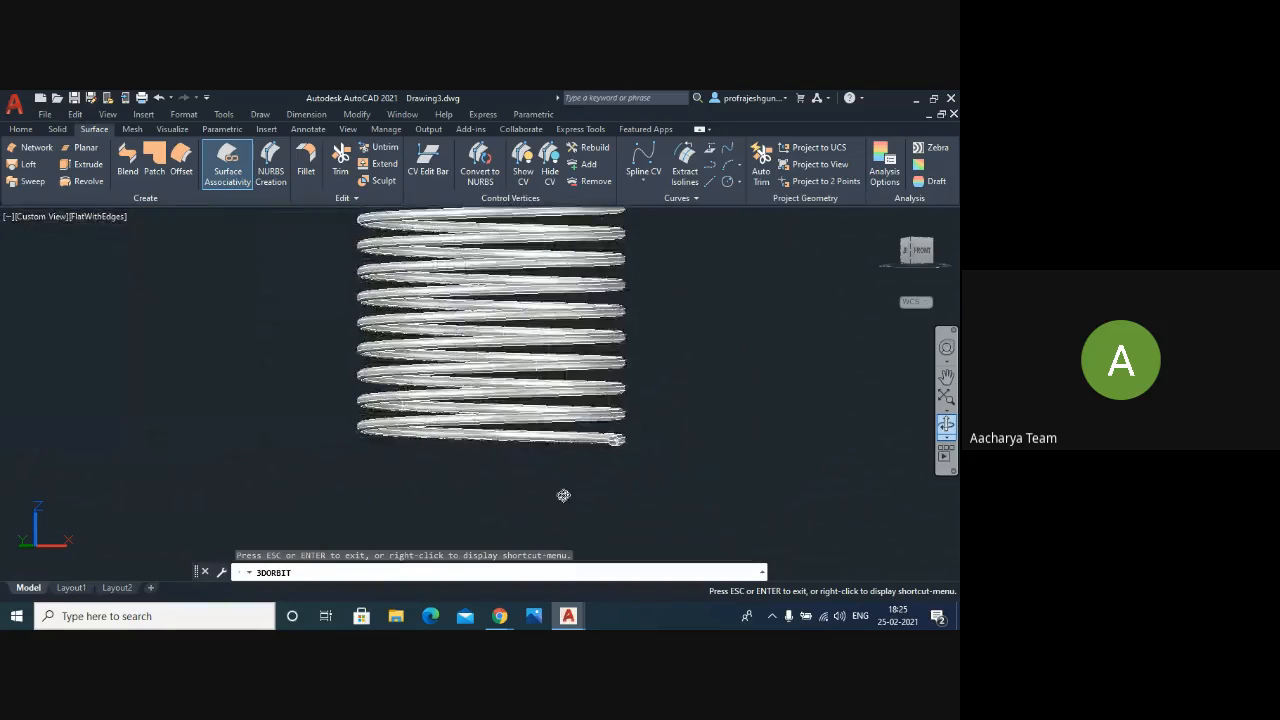
scroll(562, 496, down, 4)
scroll(583, 318, up, 6)
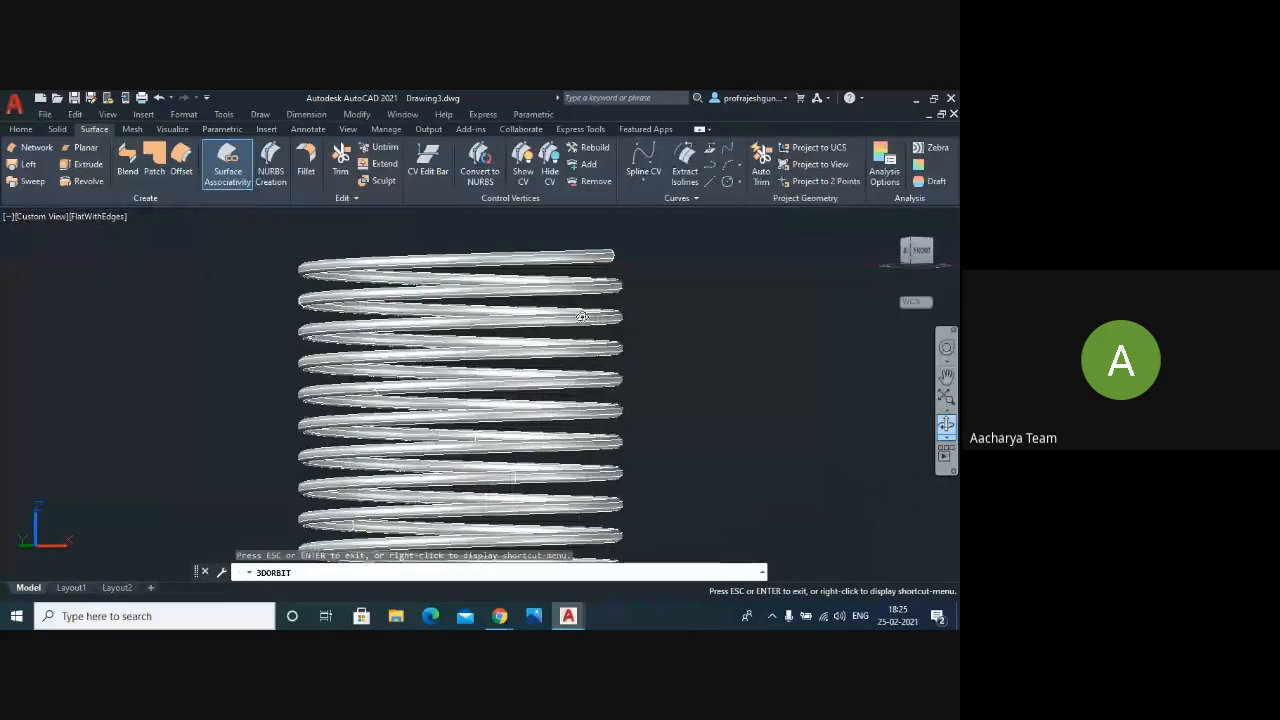
scroll(575, 400, down, 3)
scroll(600, 512, up, 4)
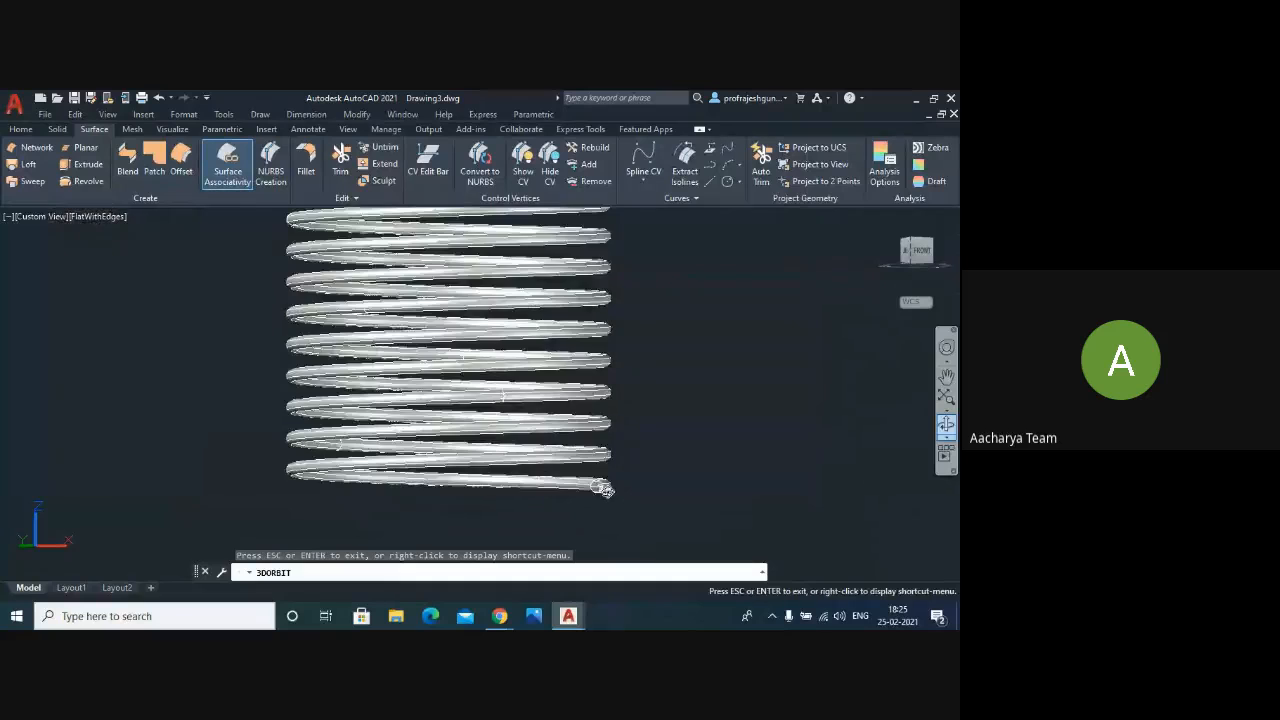
scroll(603, 489, up, 6)
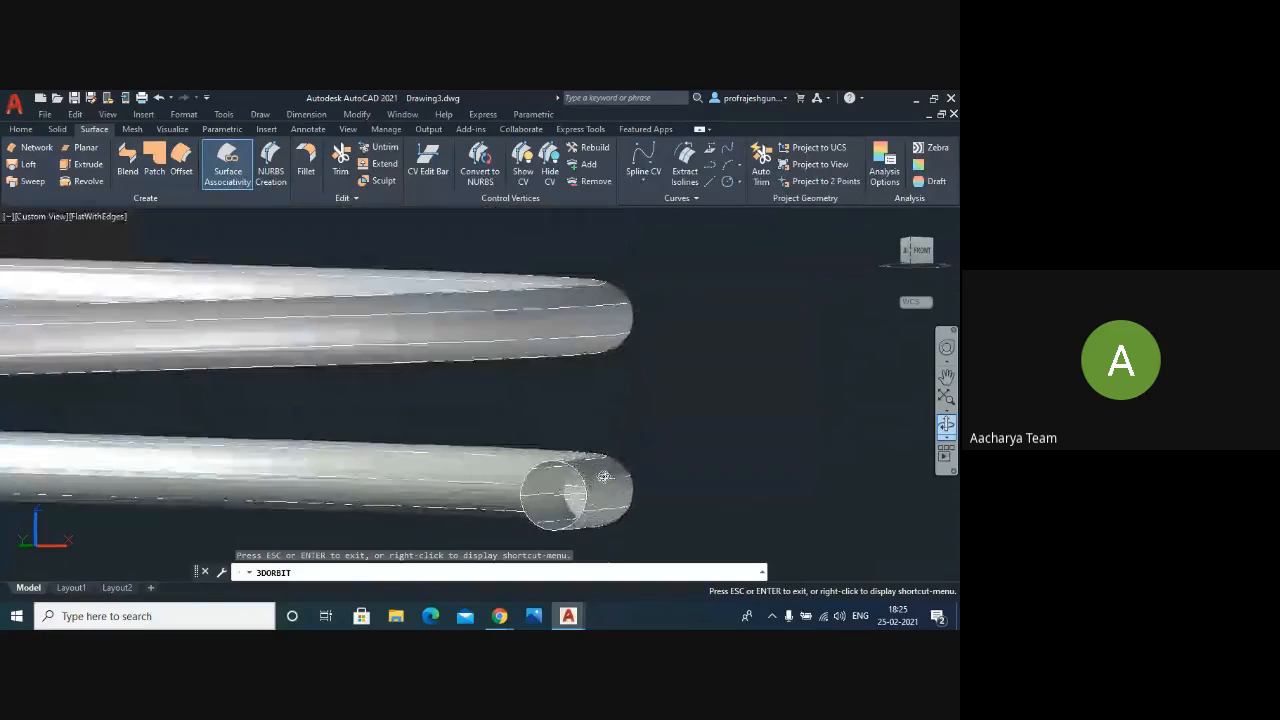
scroll(604, 476, up, 3)
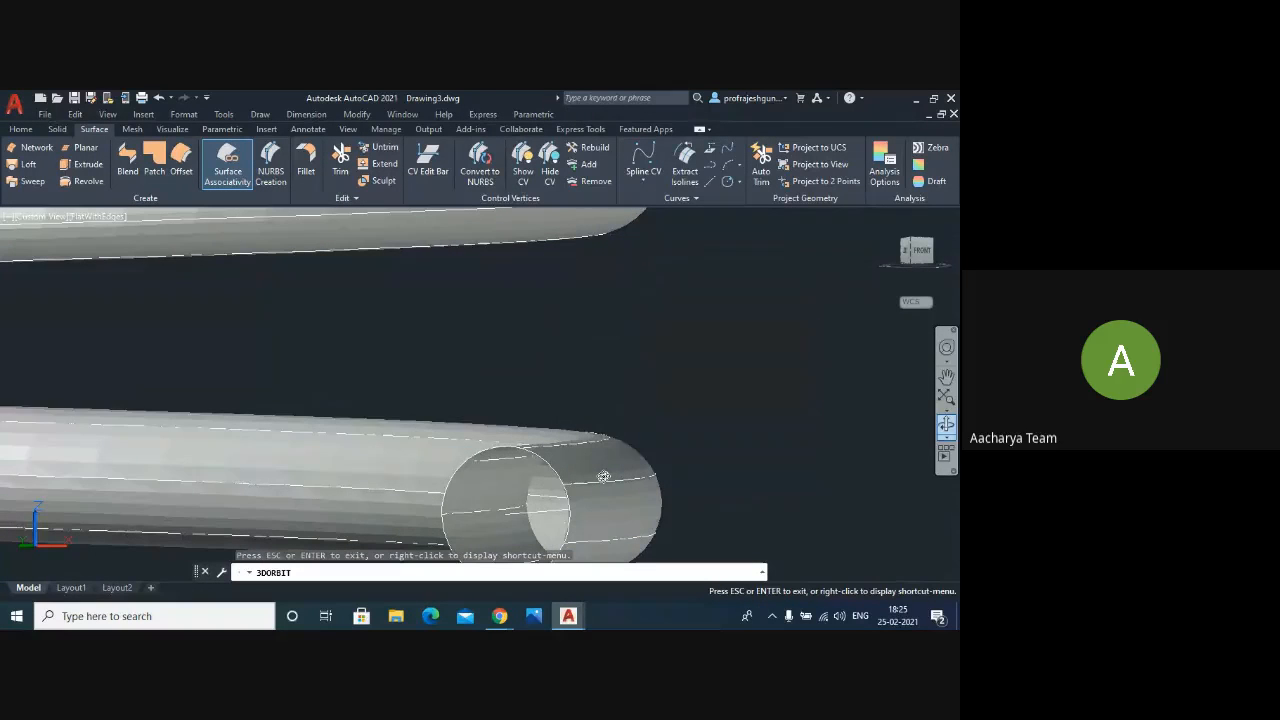
scroll(604, 476, down, 5)
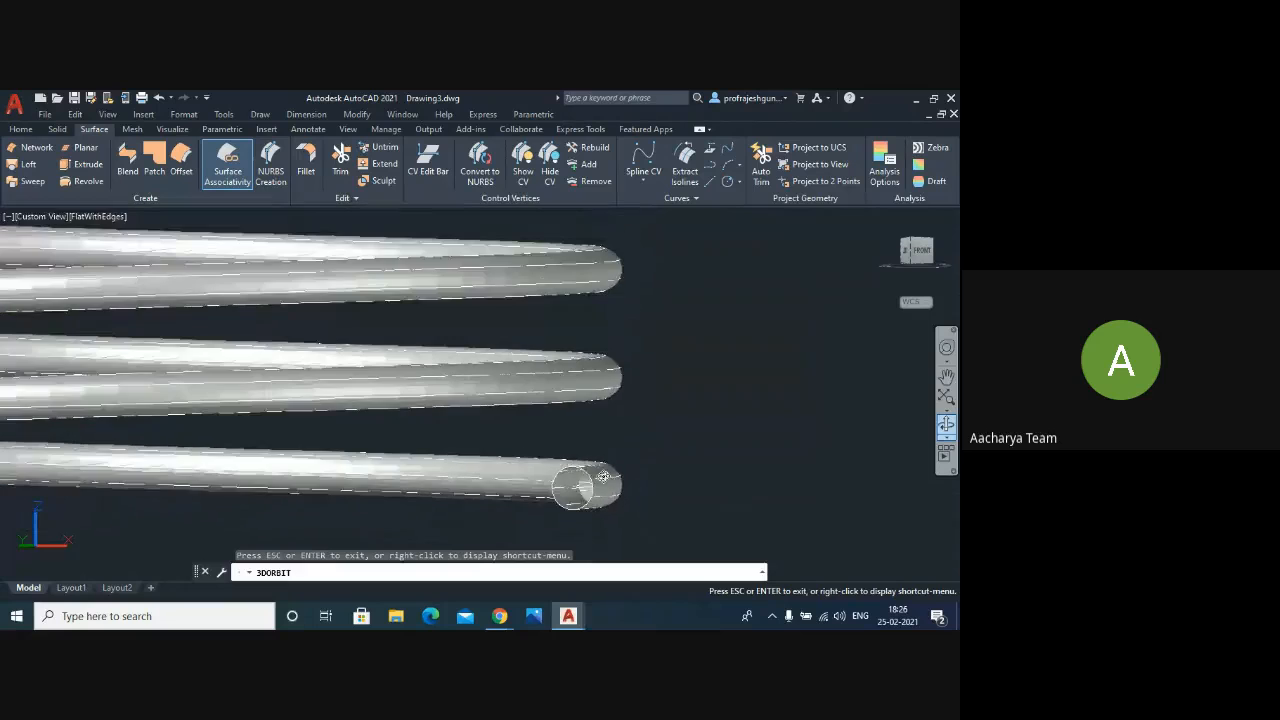
scroll(603, 477, down, 5)
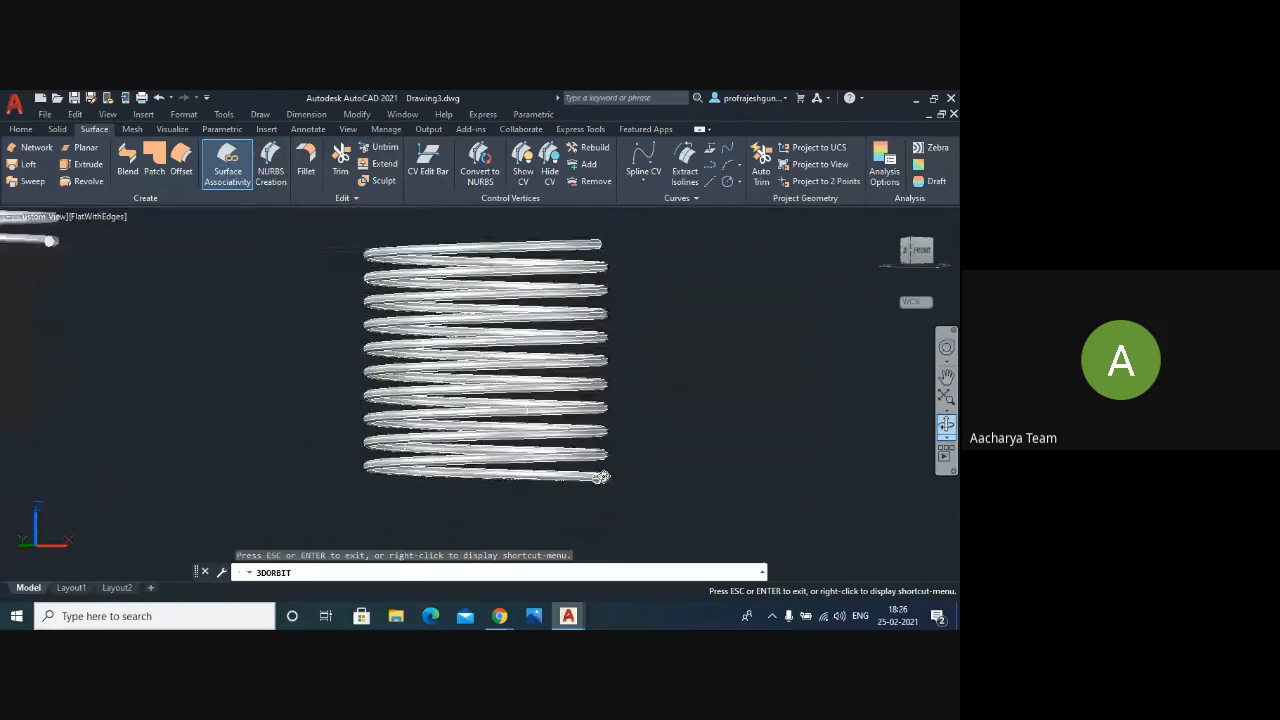
- Examine the end face at the lower end of the solid spring's wire for comparison with the surface spring
scroll(602, 477, down, 4)
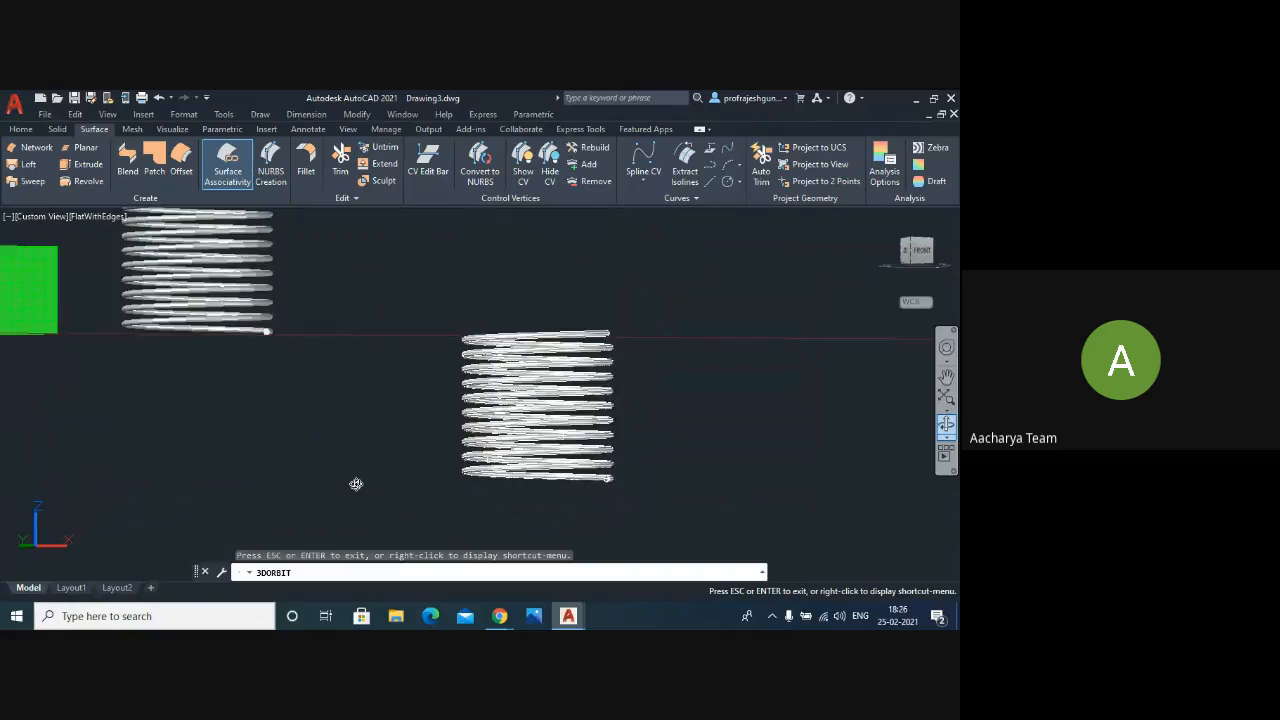
drag(356, 484, 306, 392)
scroll(276, 355, up, 8)
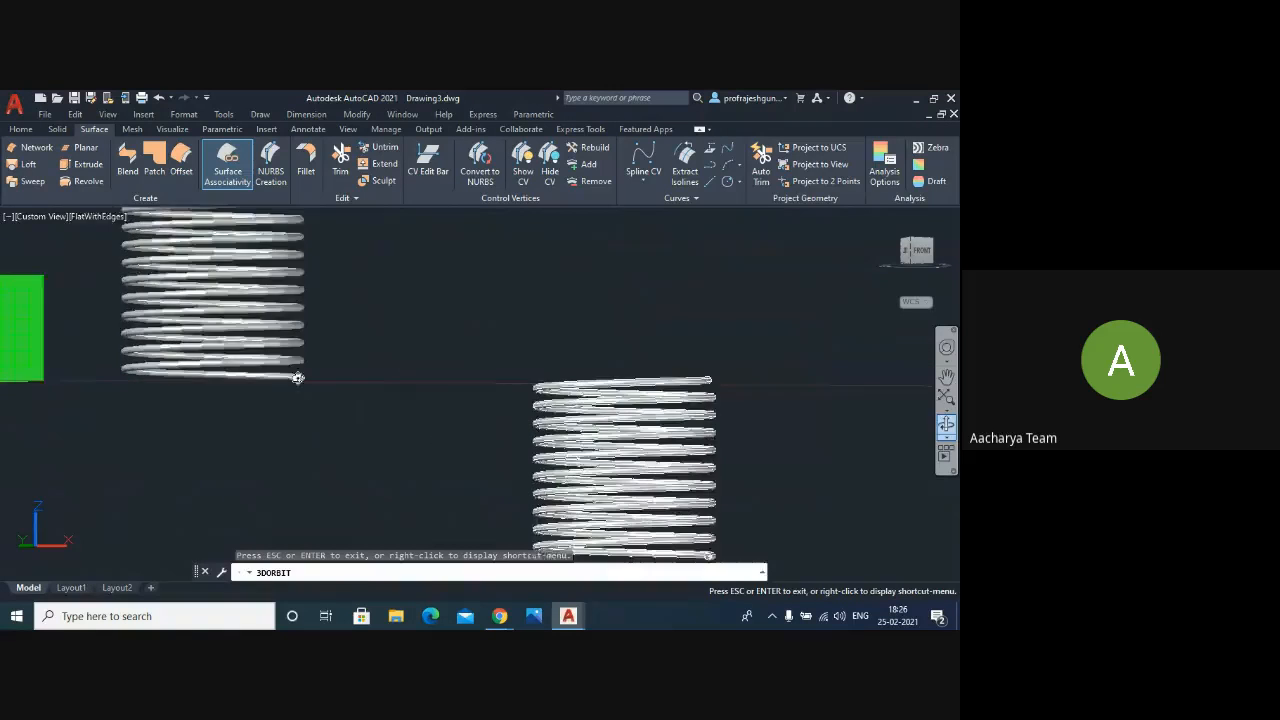
scroll(271, 358, up, 2)
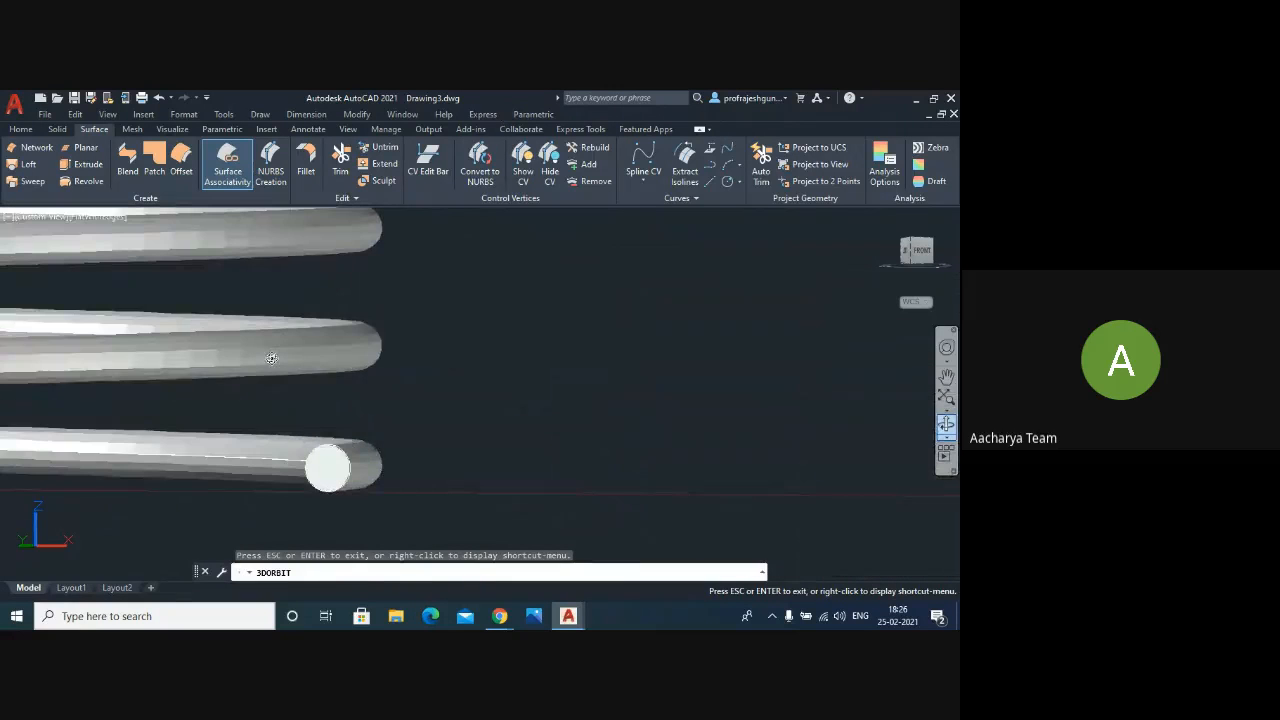
scroll(271, 358, down, 5)
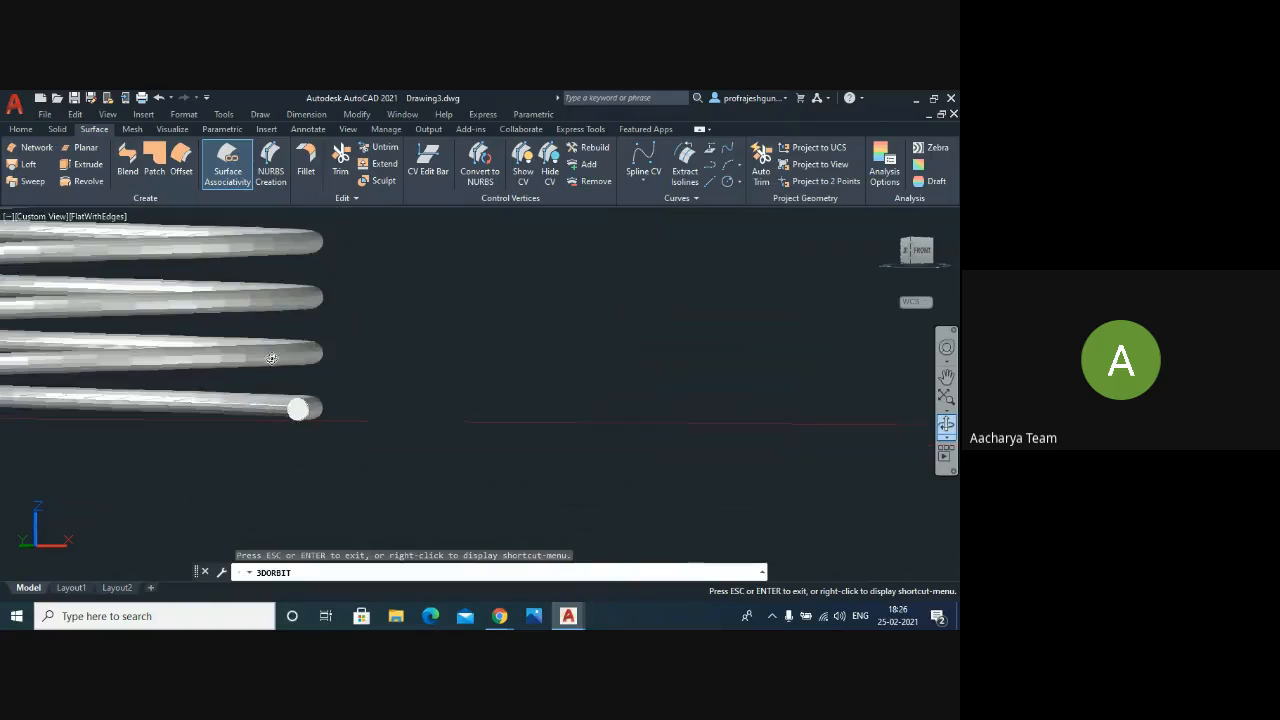
scroll(271, 358, down, 4)
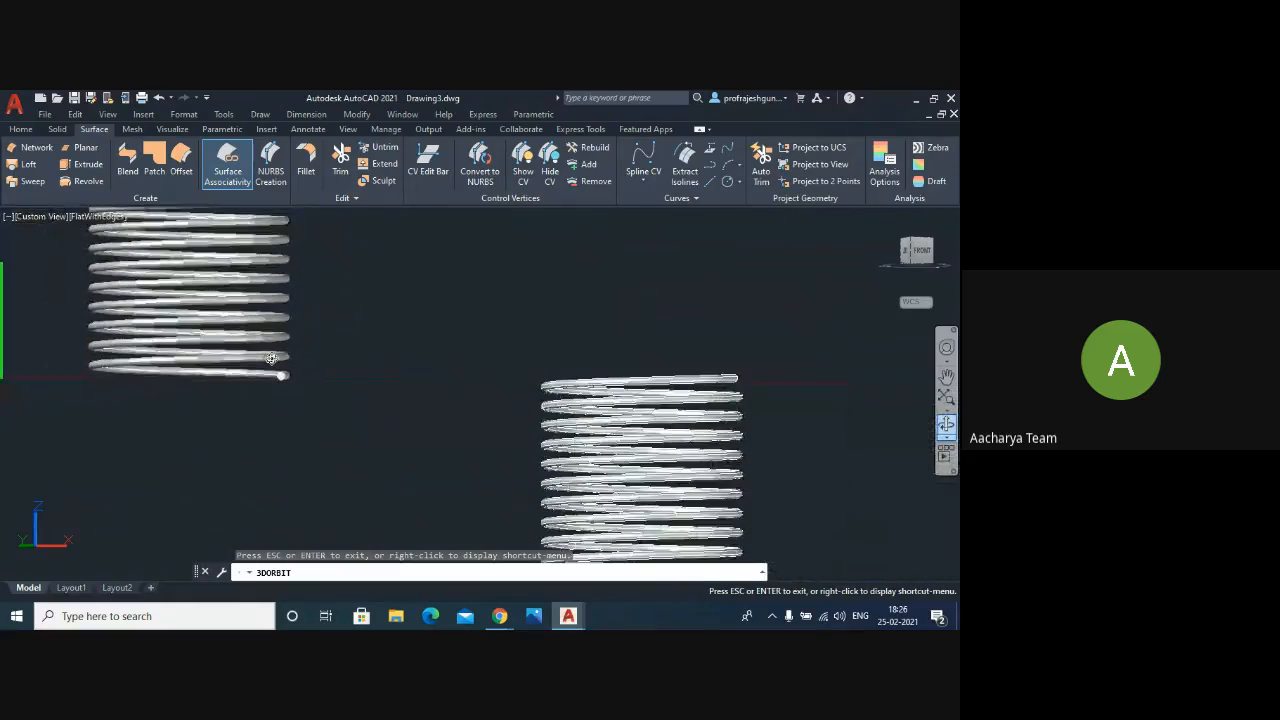
- Leave the orbit, set the model view to SW Isometric and turn off the grid display
key(Escape)
click(38, 217)
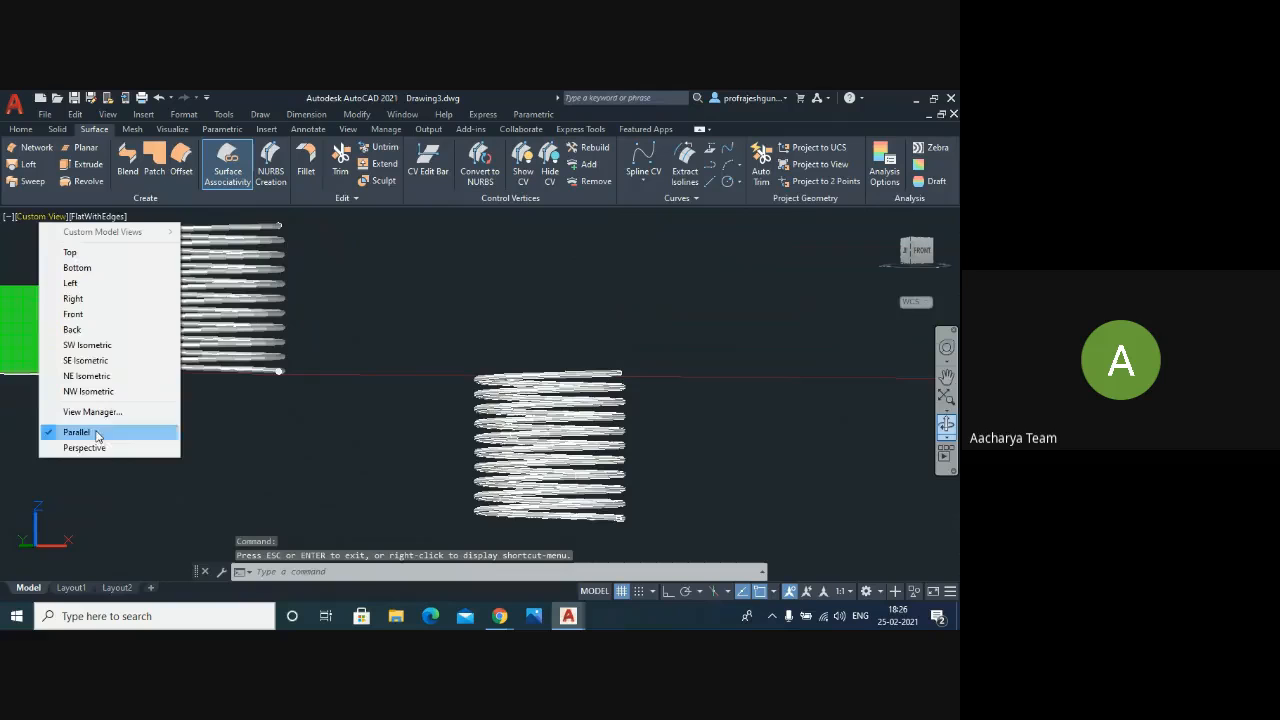
click(92, 345)
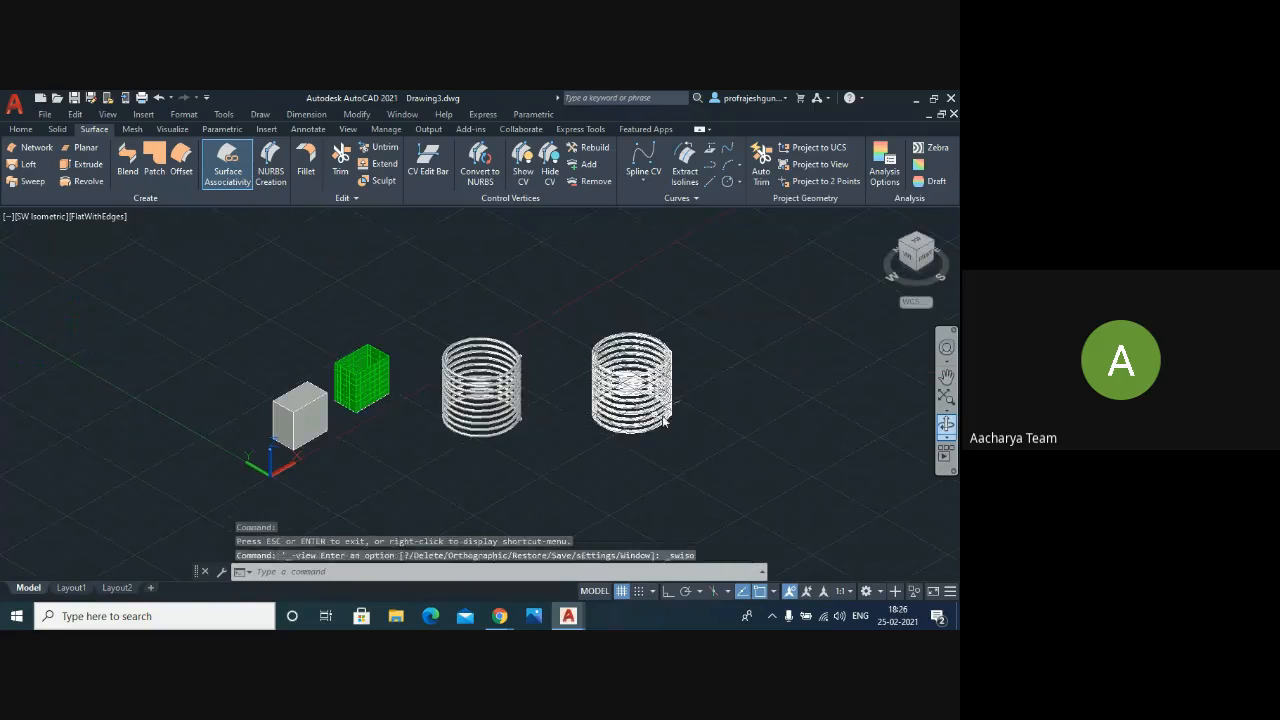
scroll(704, 402, up, 3)
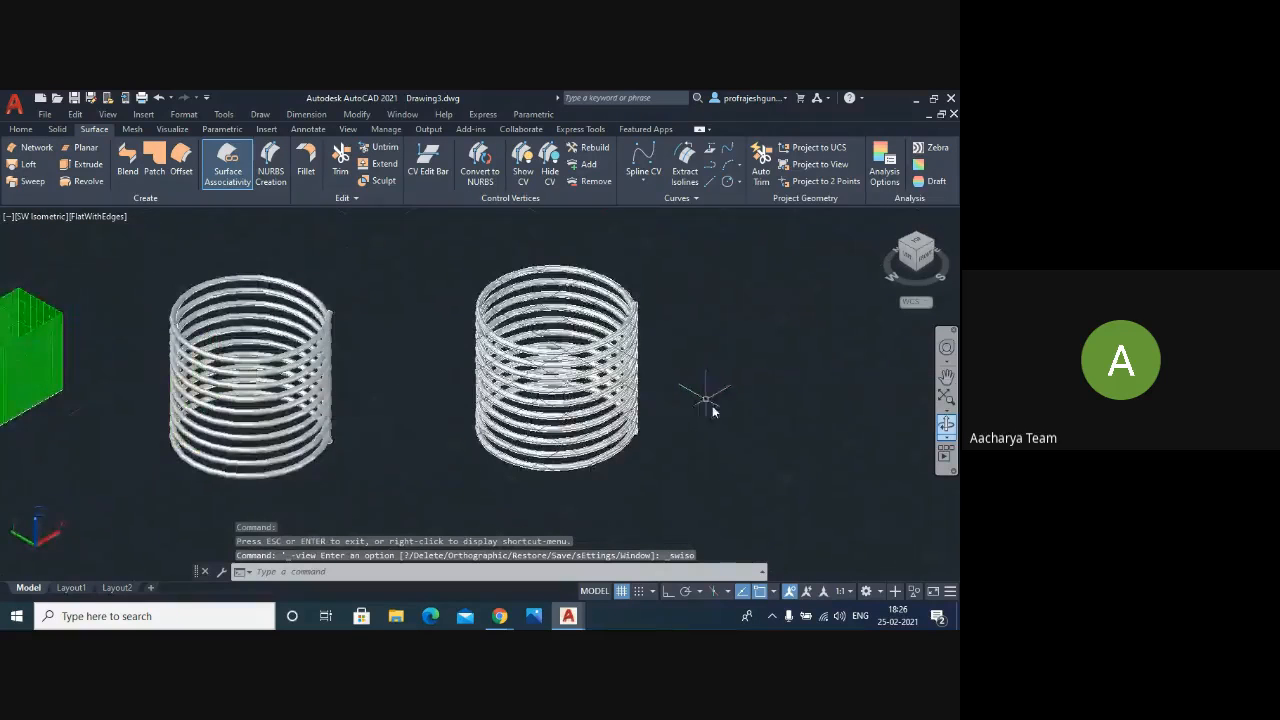
click(621, 591)
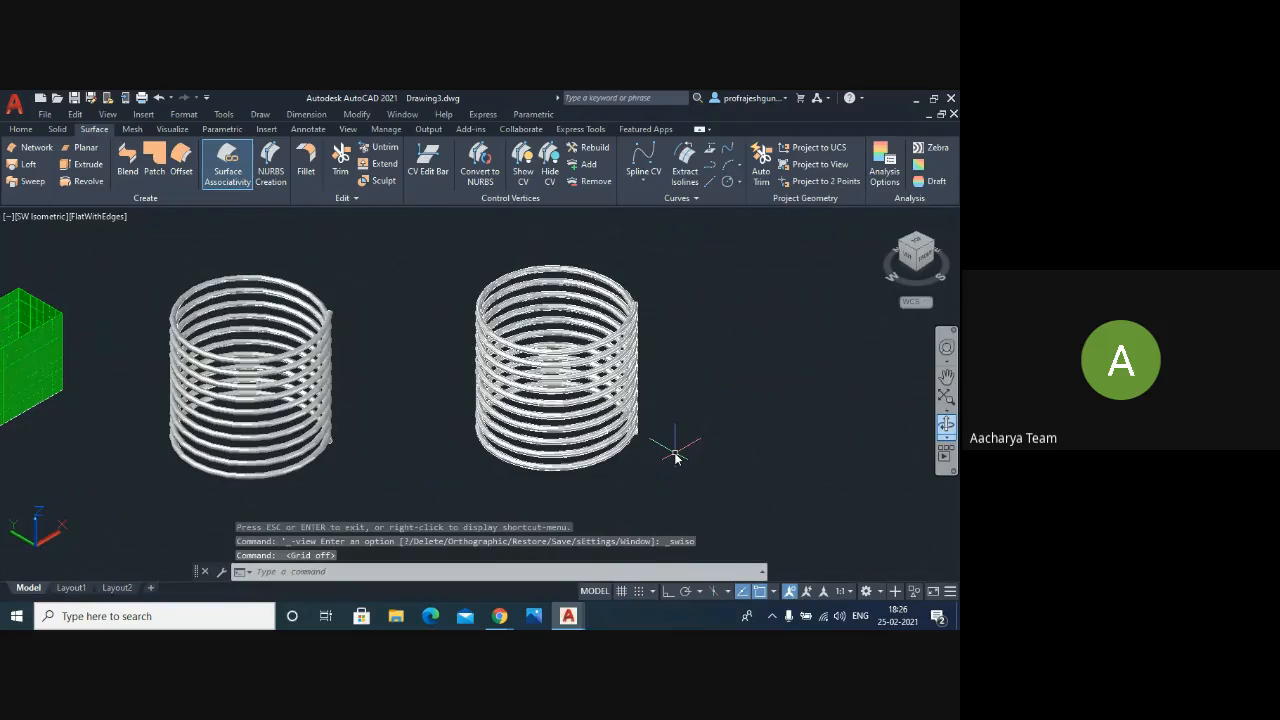
- Inspect the solid spring's lower wire end close up, orbiting to face its end cap
scroll(676, 457, down, 3)
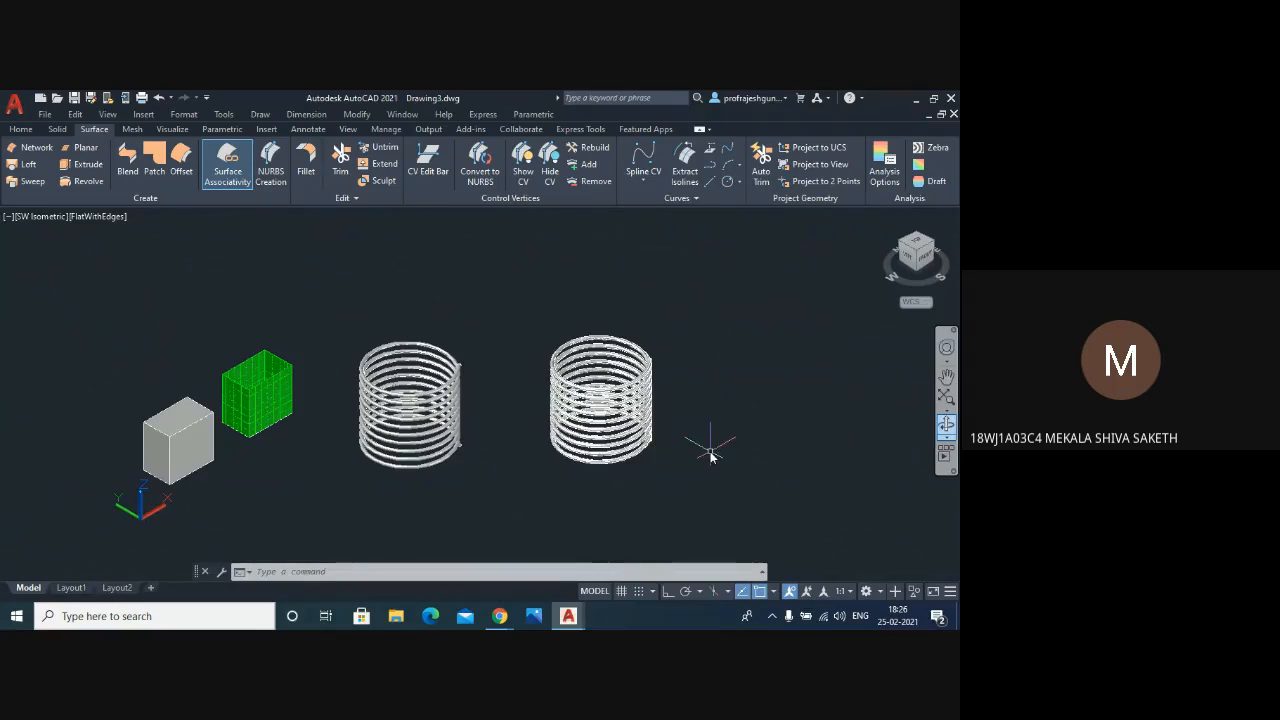
scroll(710, 451, up, 2)
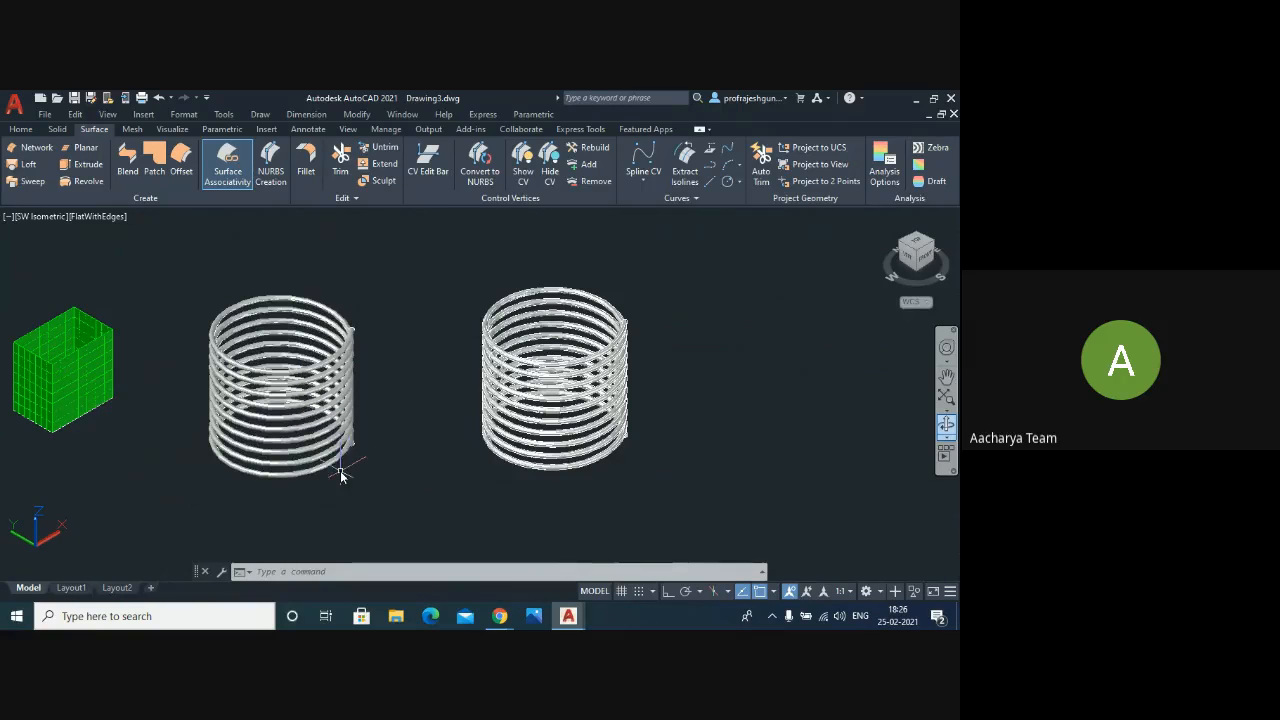
scroll(340, 475, up, 6)
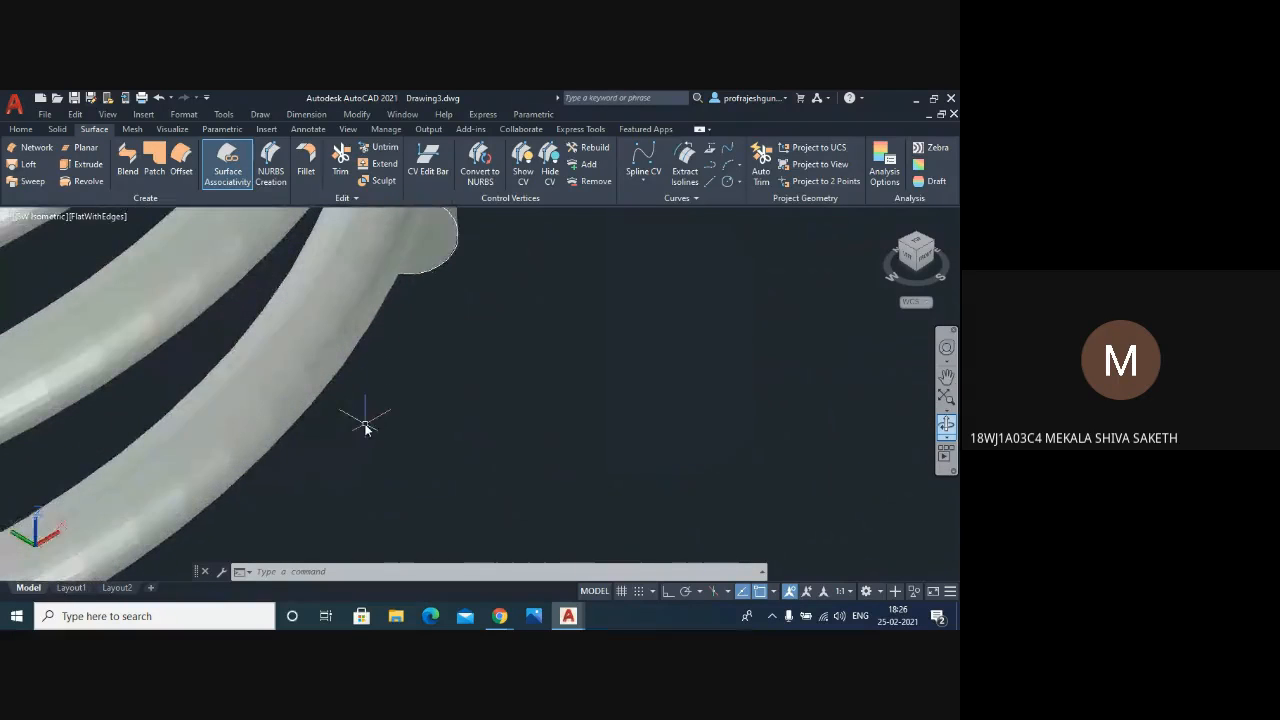
scroll(366, 428, down, 3)
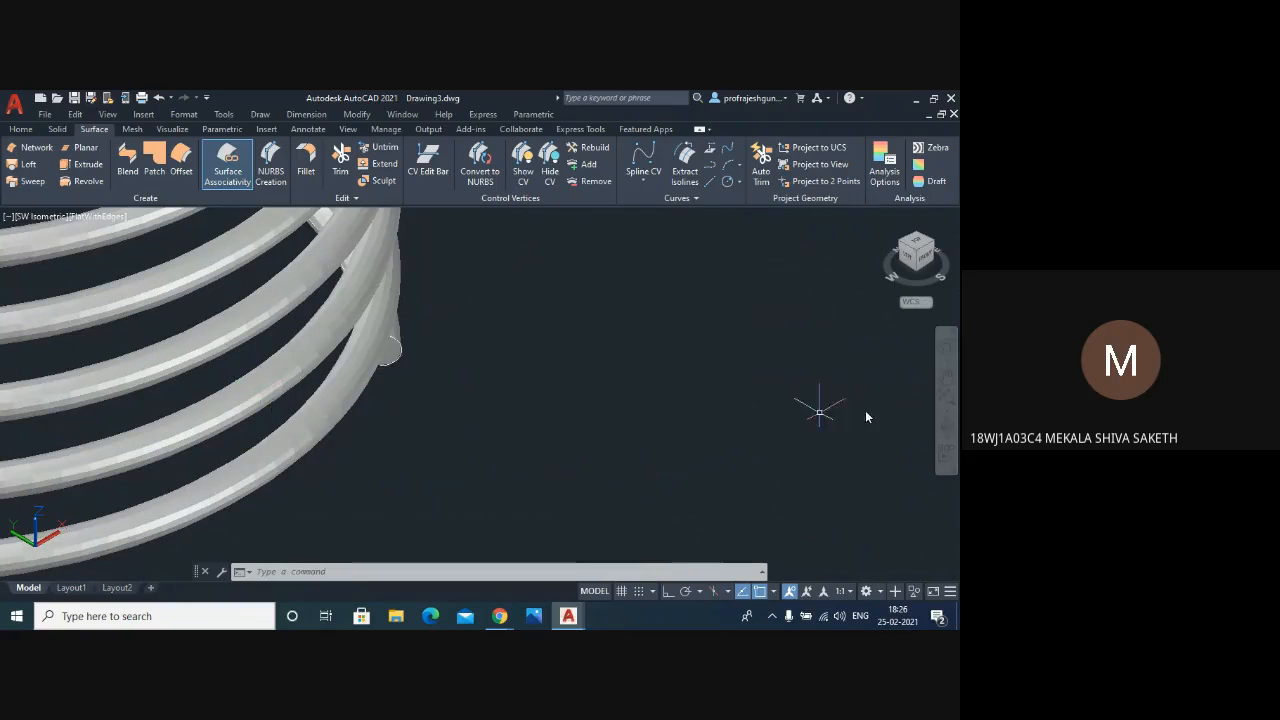
click(946, 428)
drag(294, 406, 288, 374)
scroll(375, 338, up, 5)
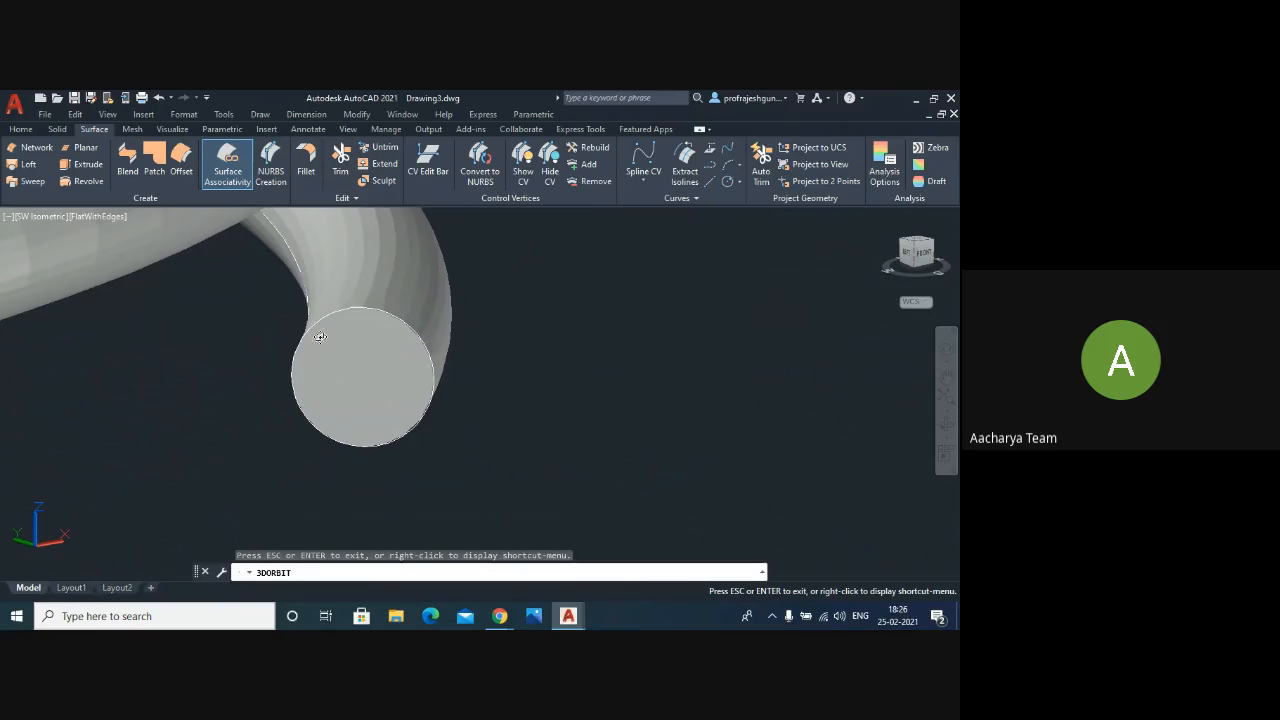
scroll(410, 410, down, 6)
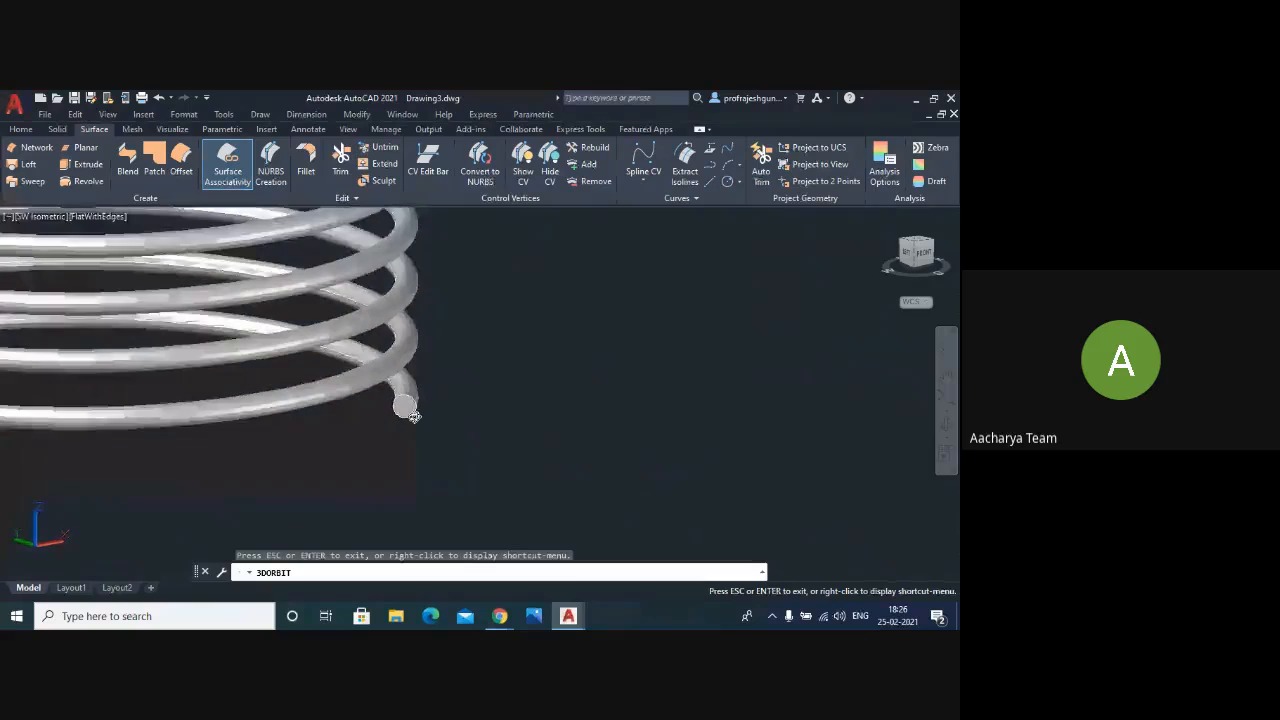
scroll(413, 416, down, 3)
scroll(94, 371, down, 2)
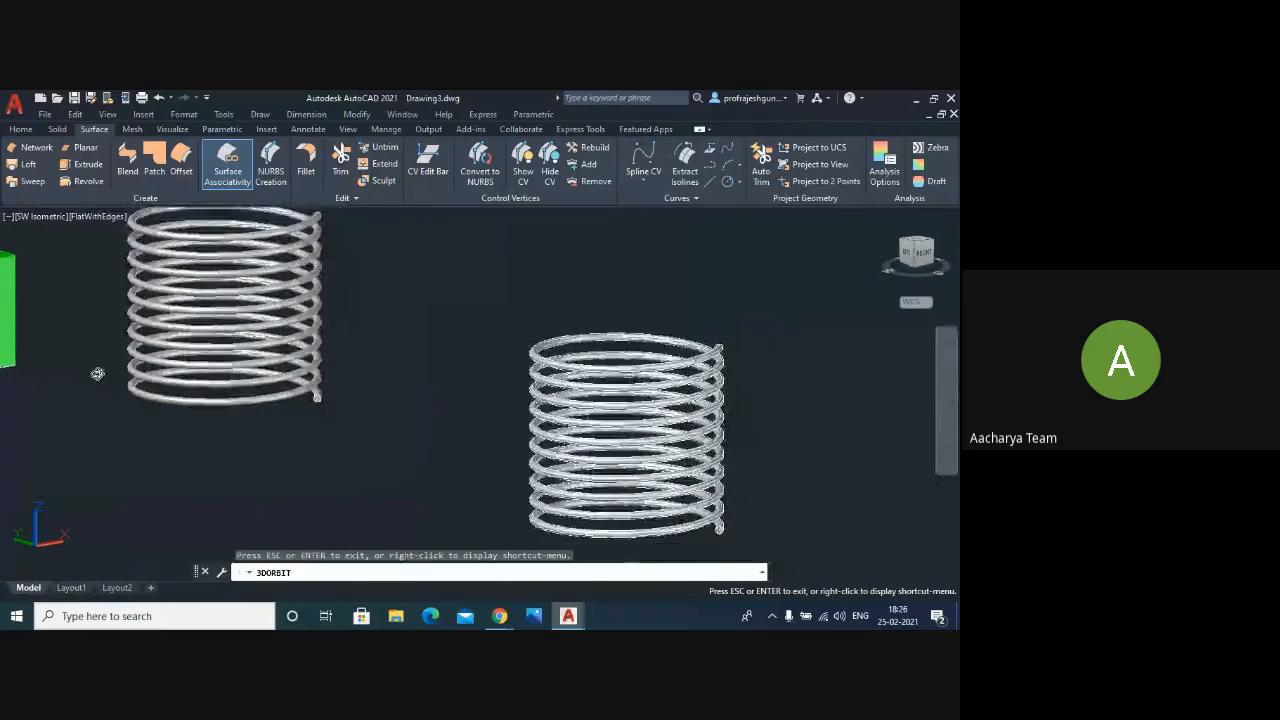
- Inspect the inside of the surface spring's lower wire end, dismiss the error notification, and compare both springs
scroll(735, 549, up, 8)
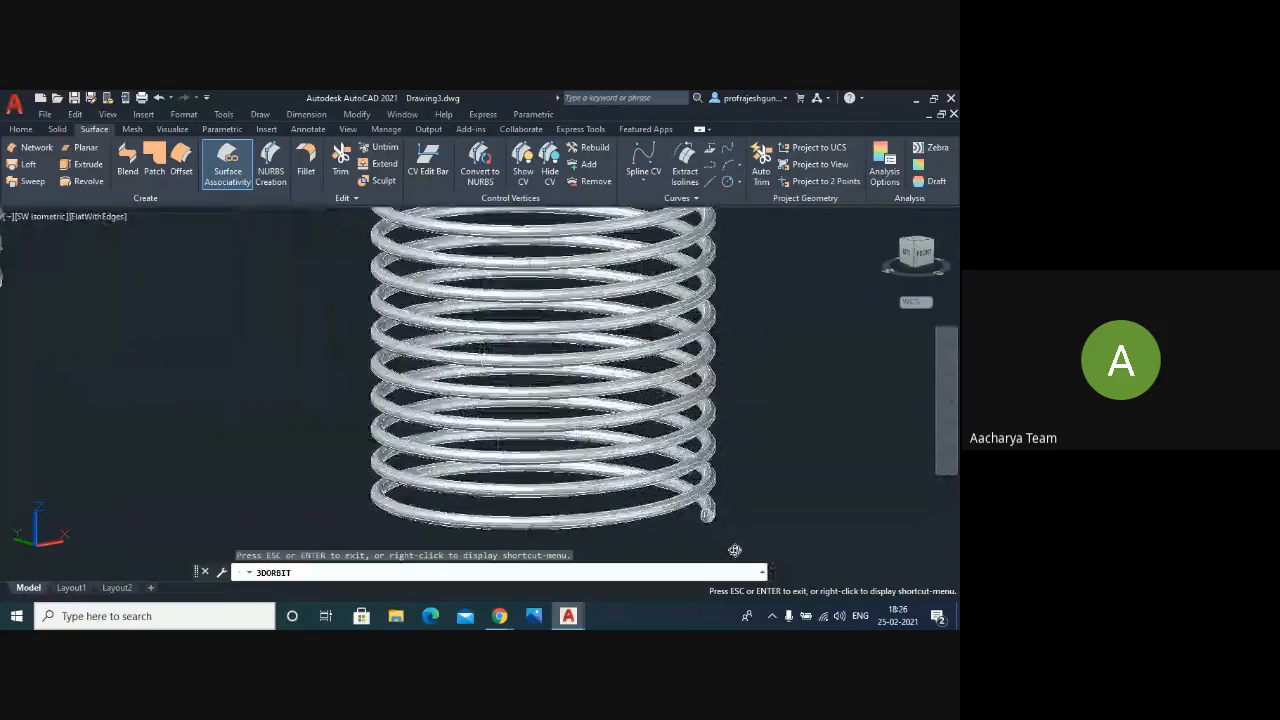
scroll(732, 549, up, 4)
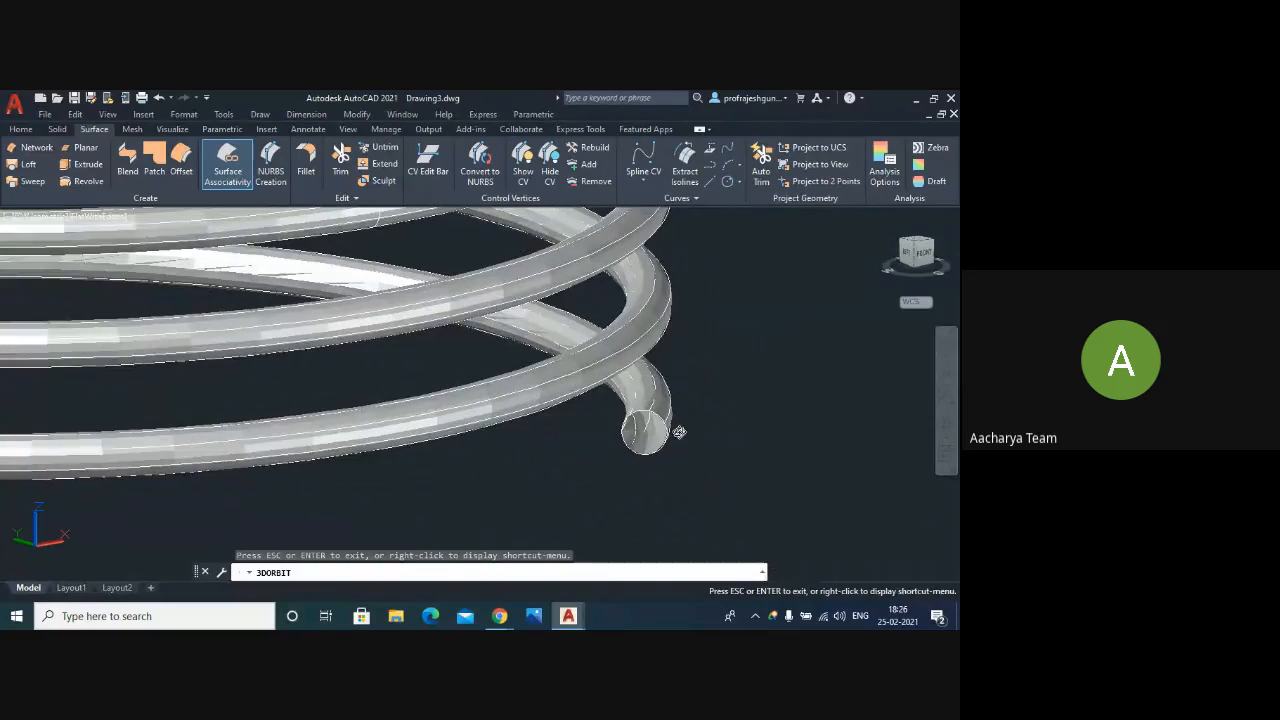
scroll(679, 432, up, 8)
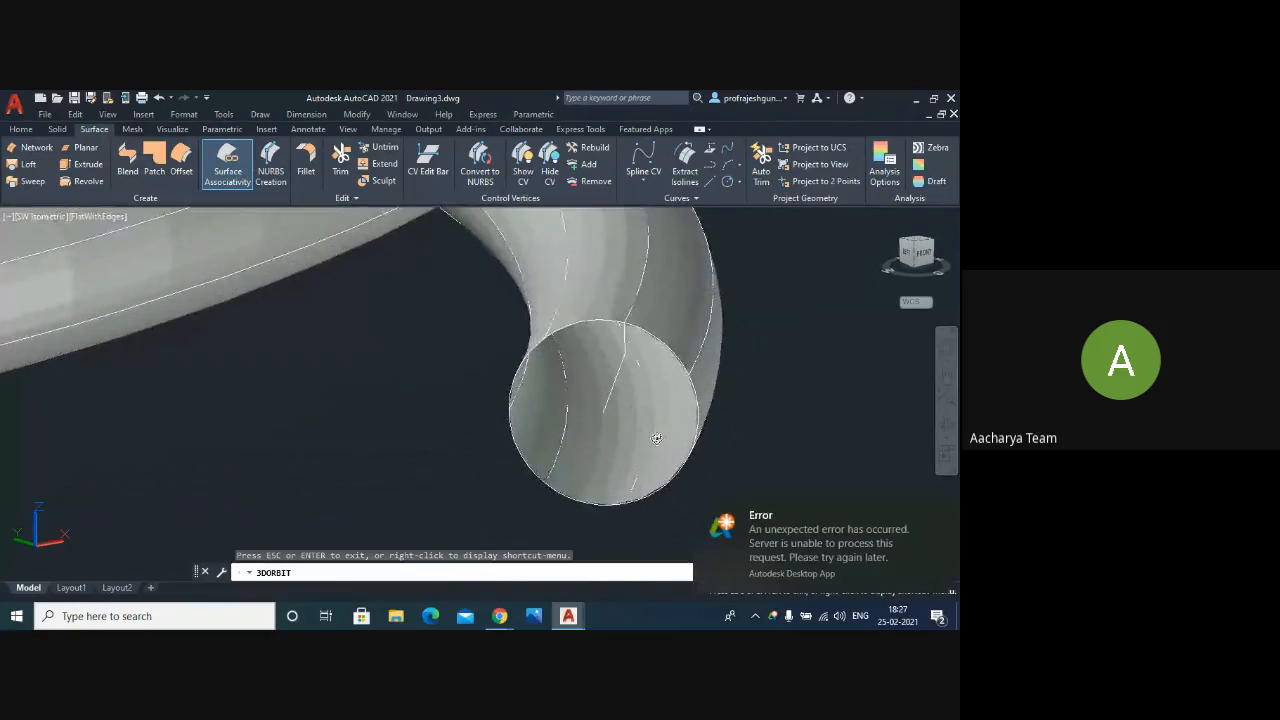
scroll(656, 438, up, 4)
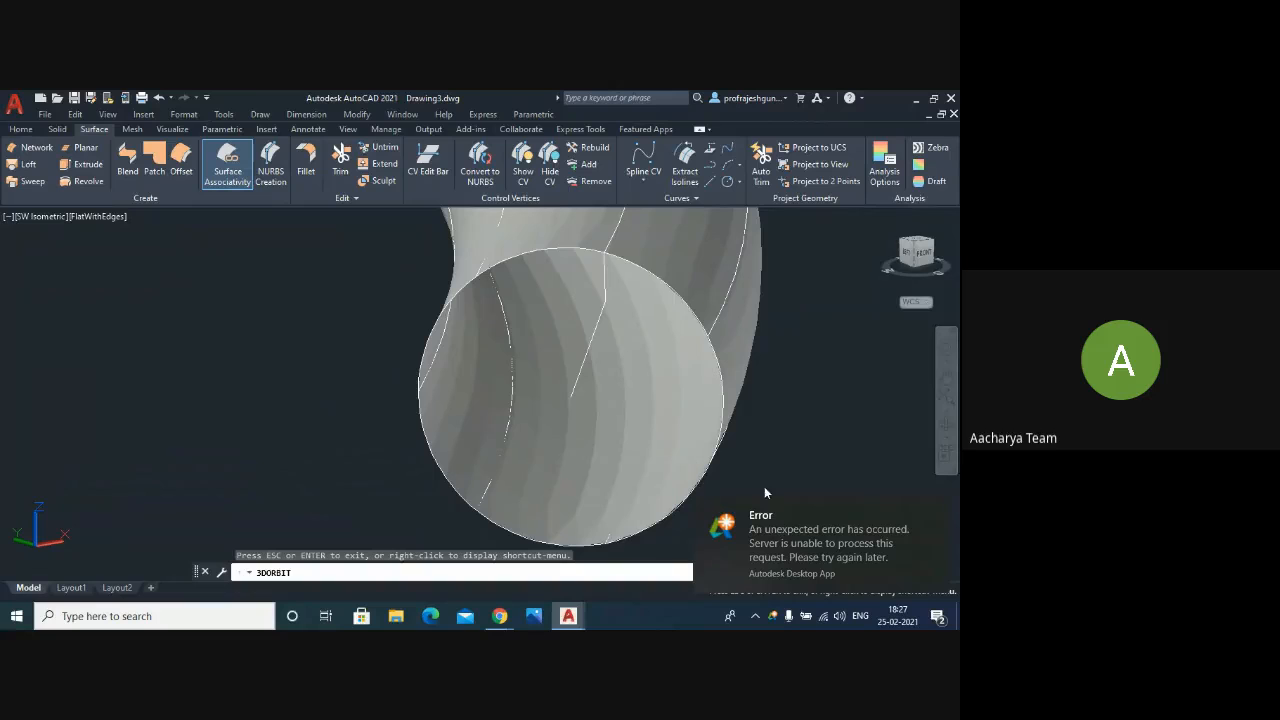
click(935, 510)
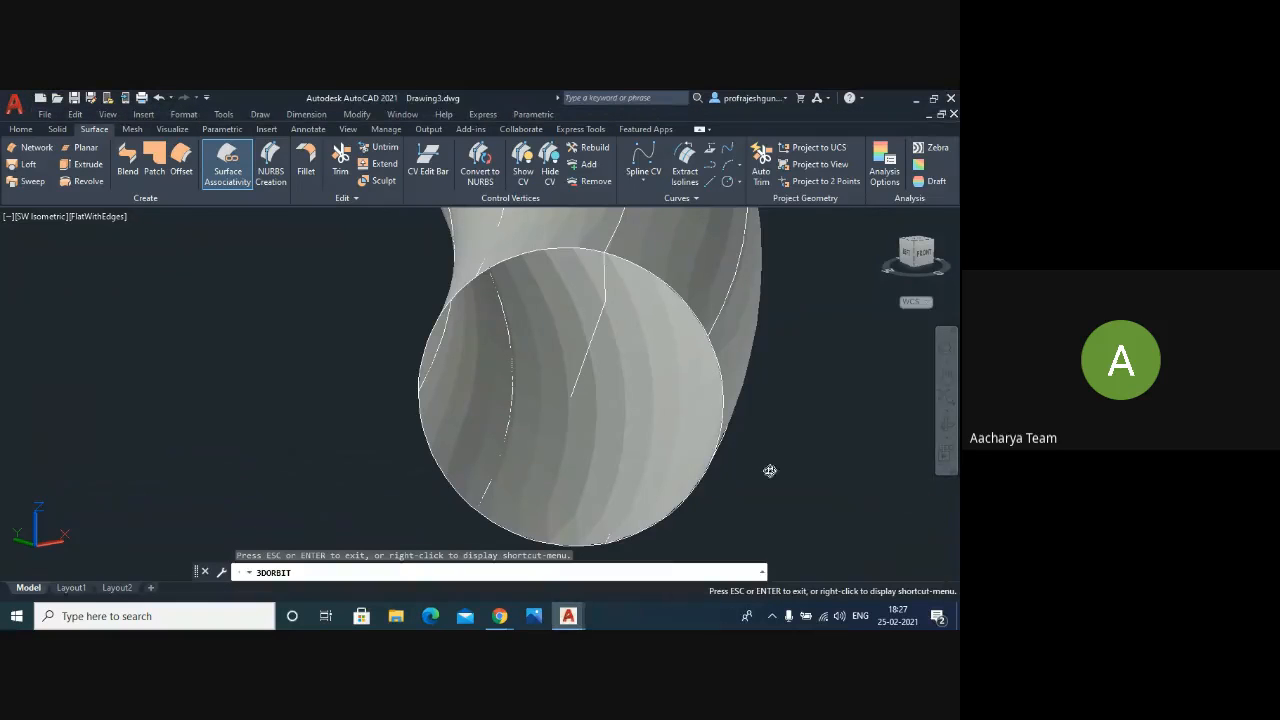
scroll(716, 464, down, 10)
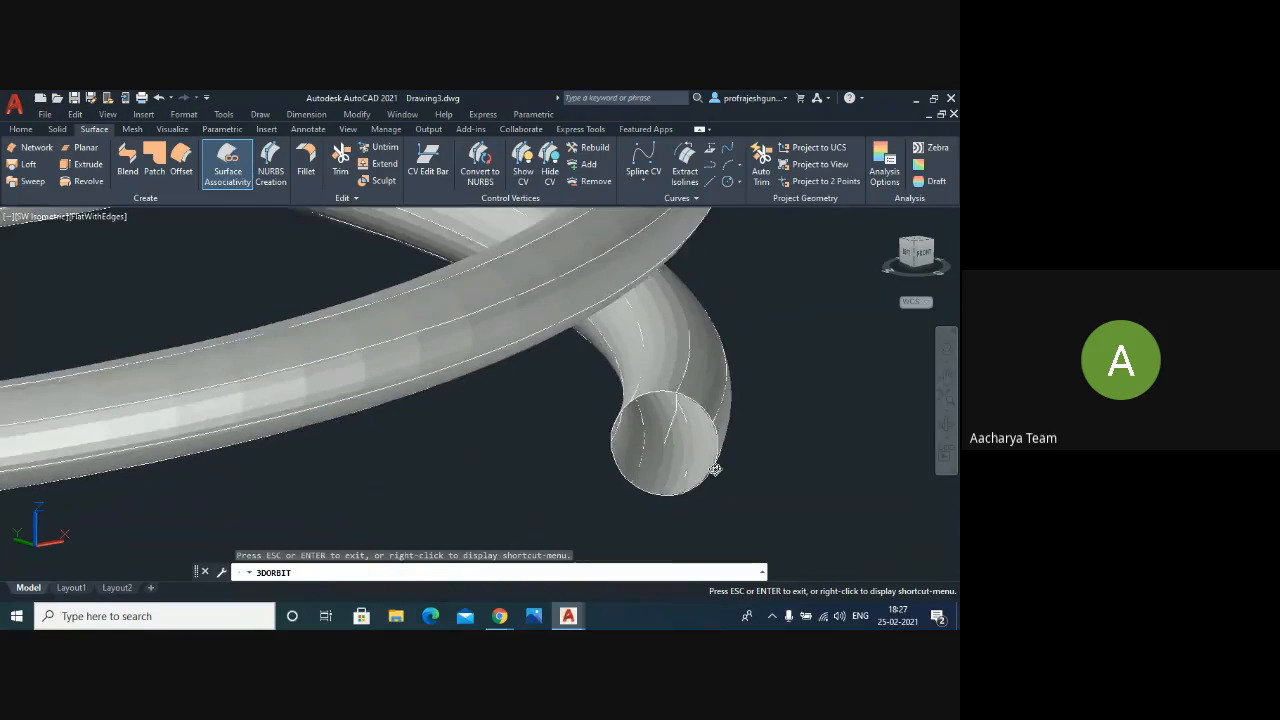
scroll(716, 464, down, 8)
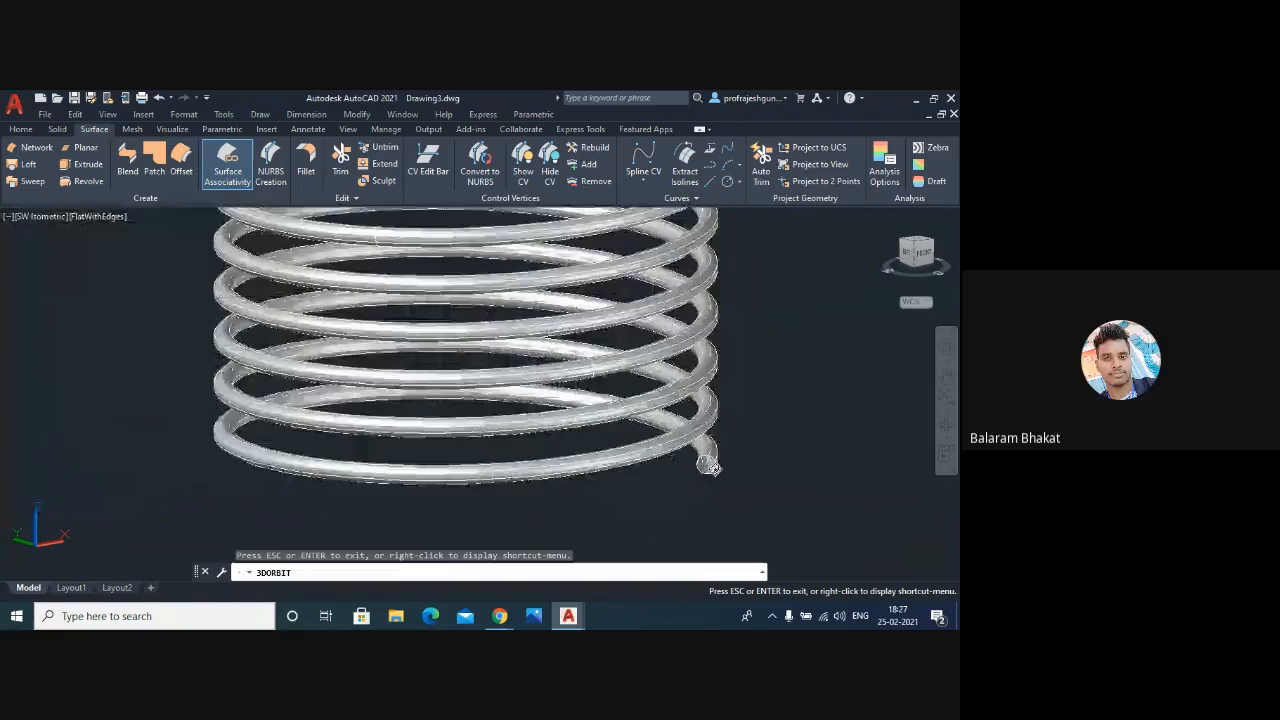
scroll(712, 466, down, 5)
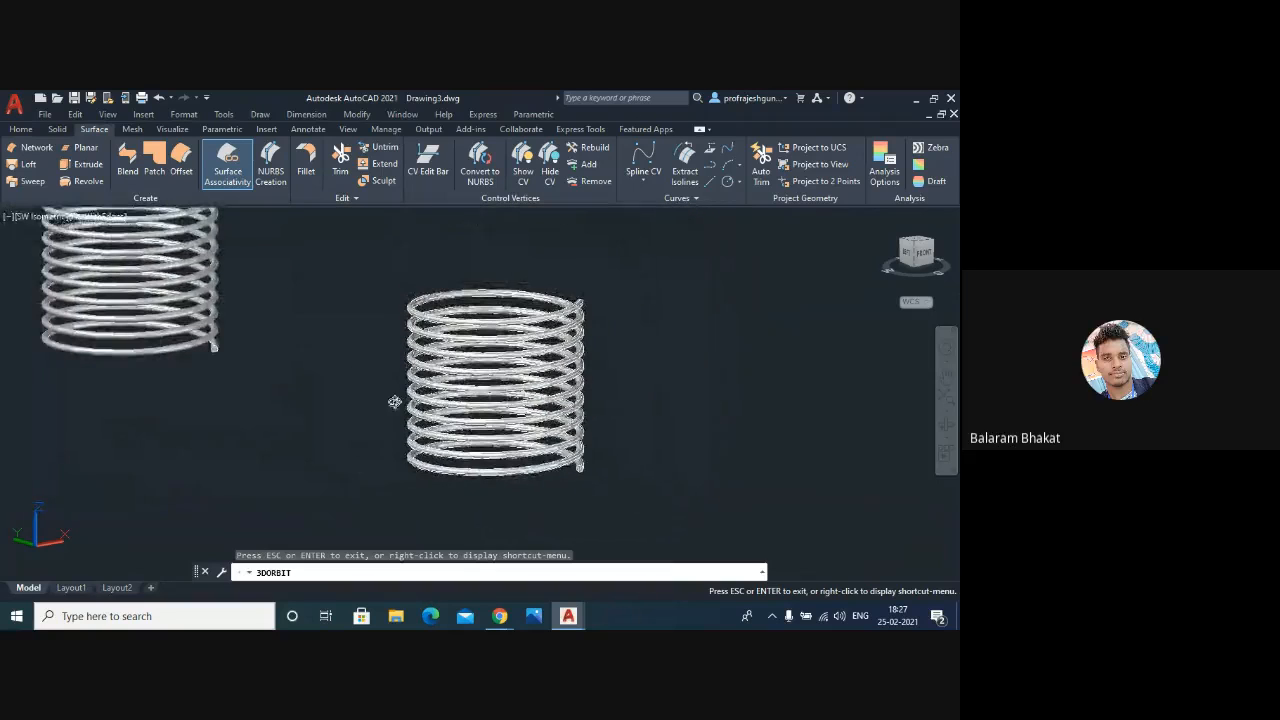
scroll(343, 459, down, 3)
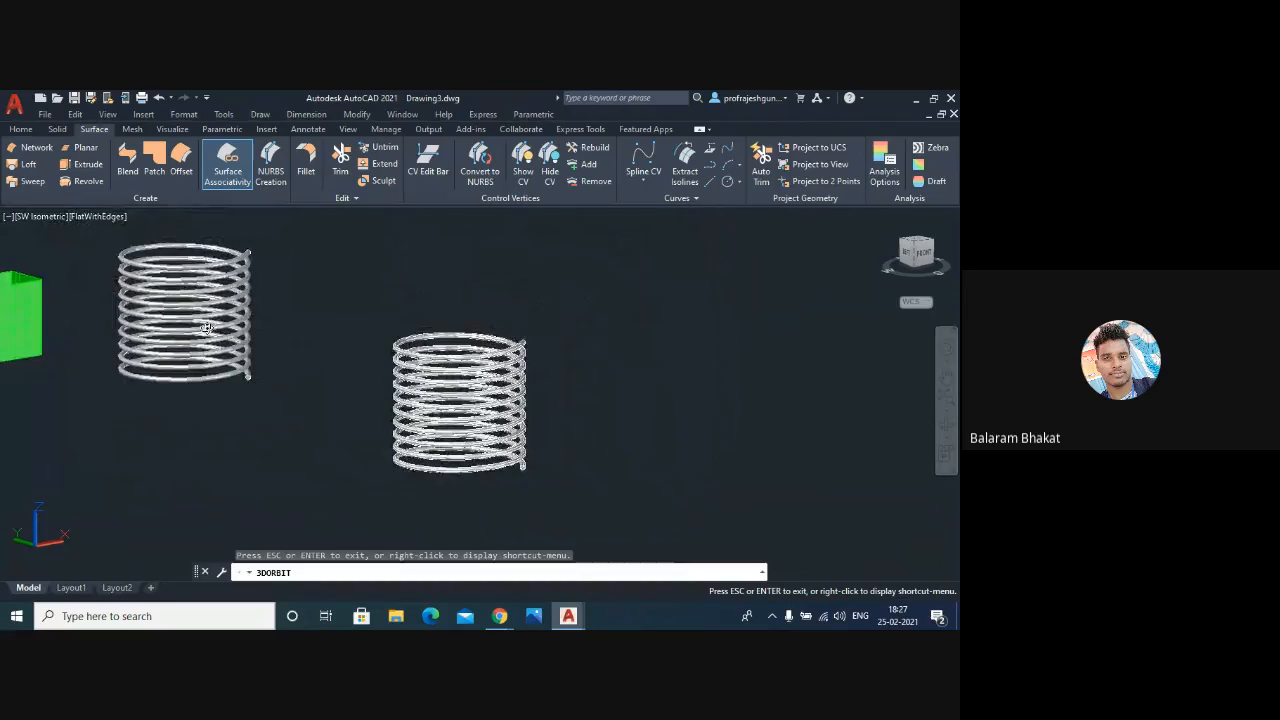
scroll(500, 462, up, 5)
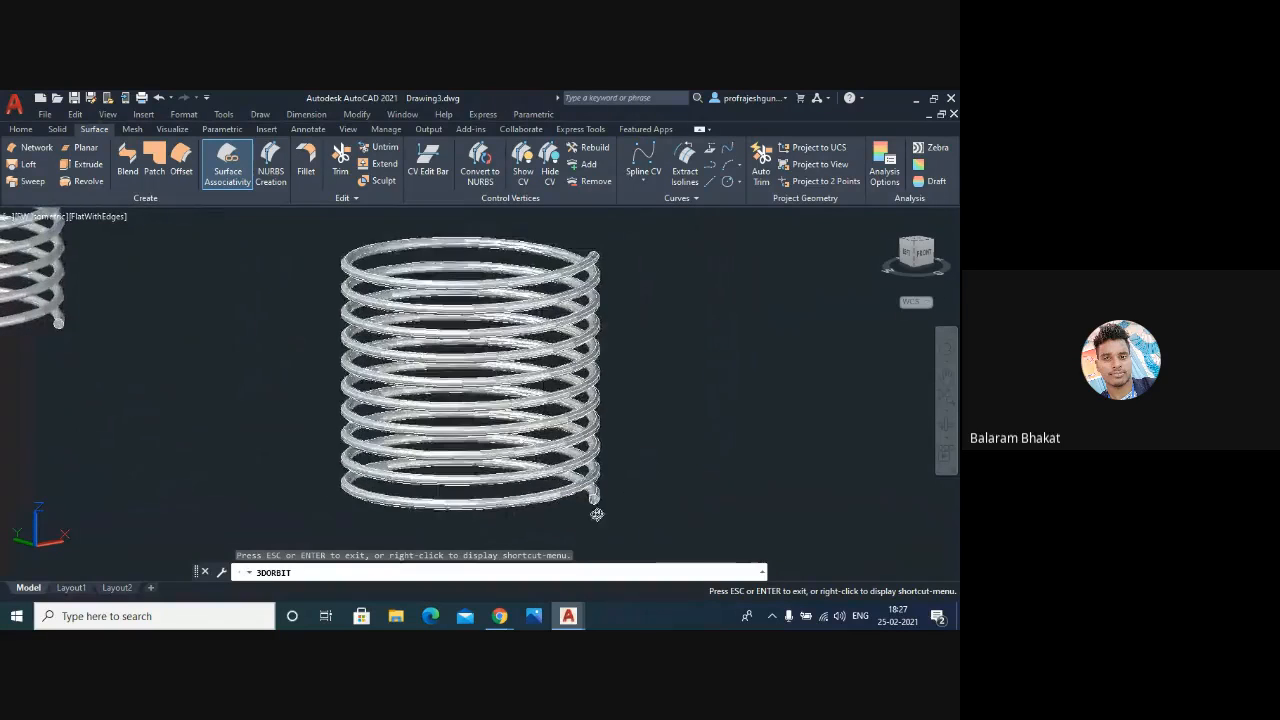
- Inspect the open lower wire end of the surface spring close up and compare it with the solid spring's end
scroll(608, 495, up, 8)
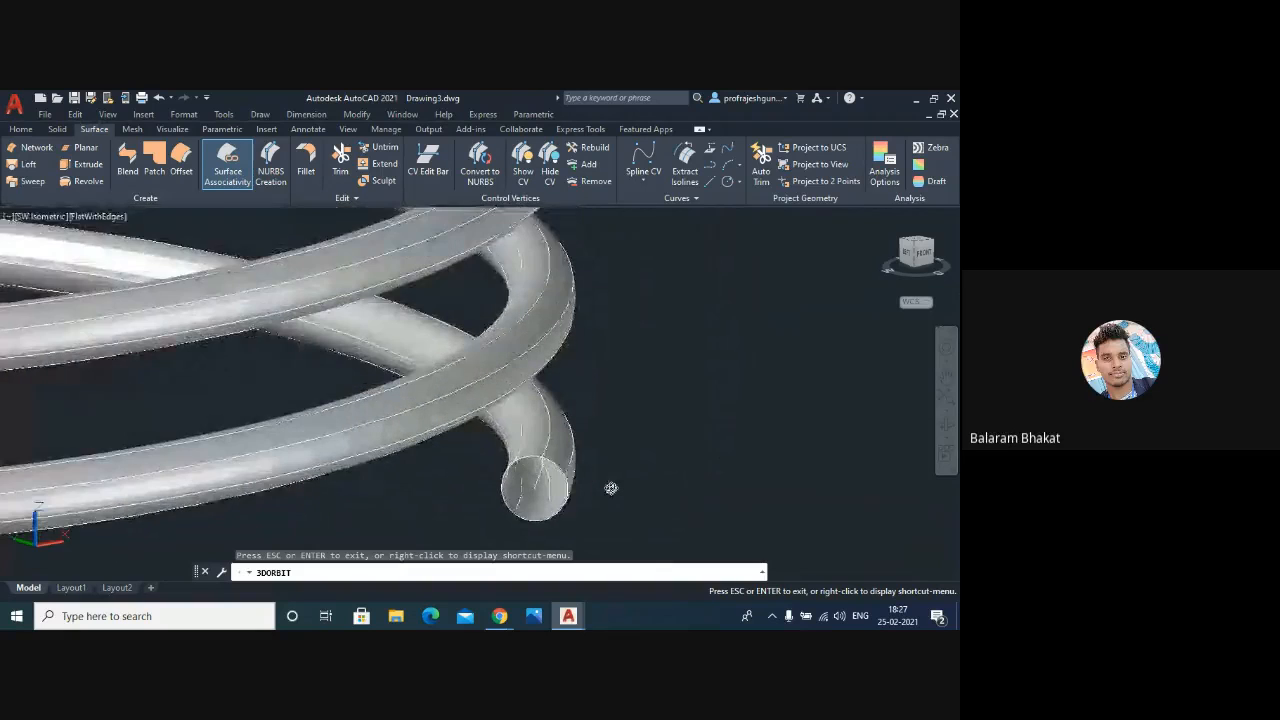
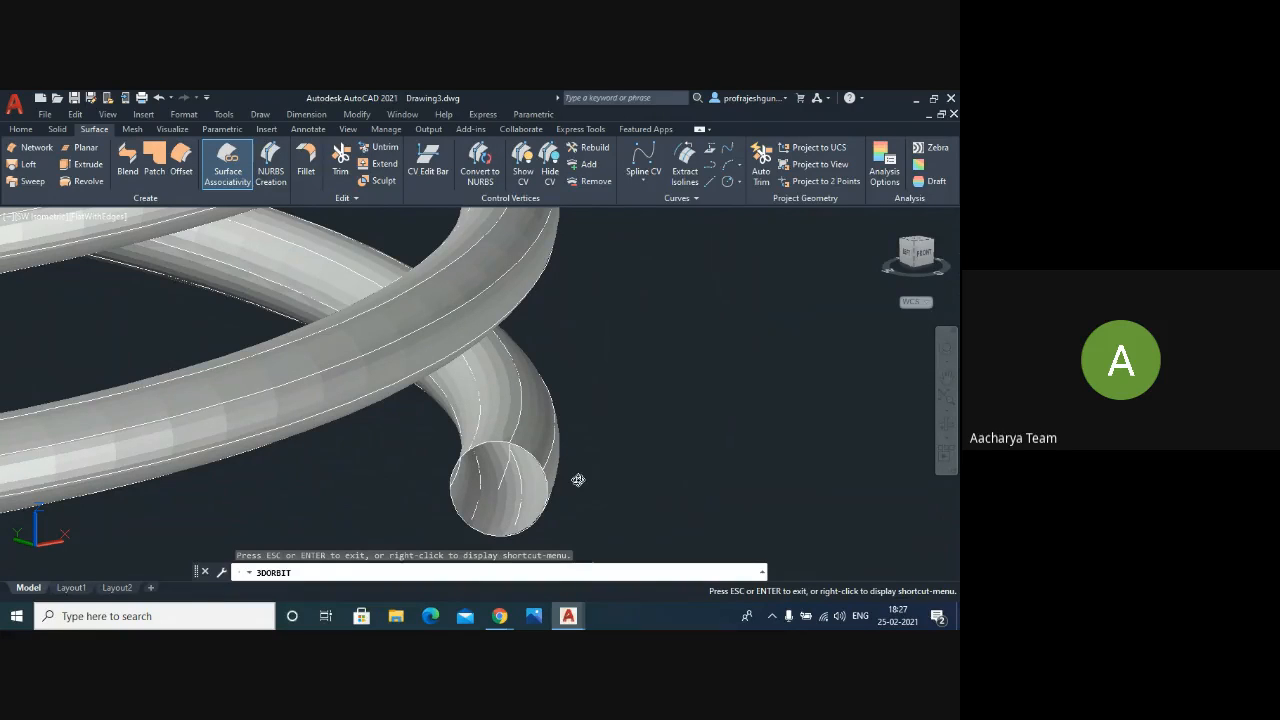
scroll(656, 481, down, 10)
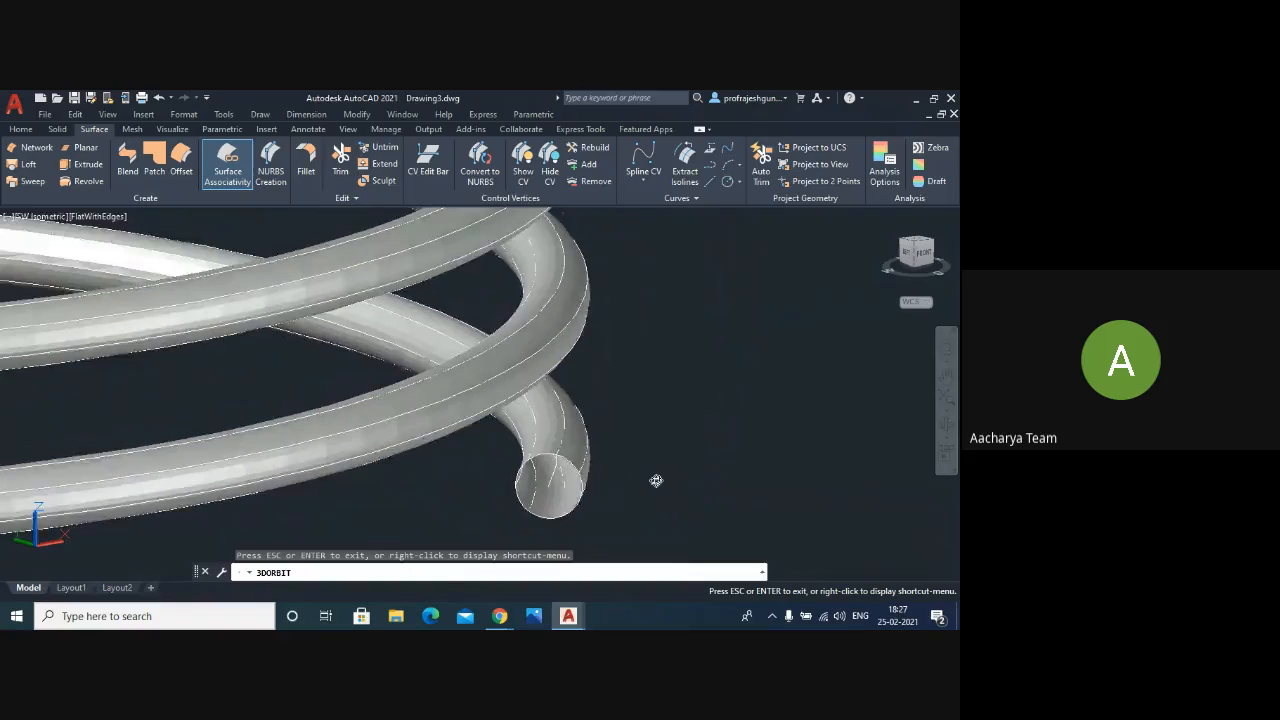
scroll(656, 481, down, 10)
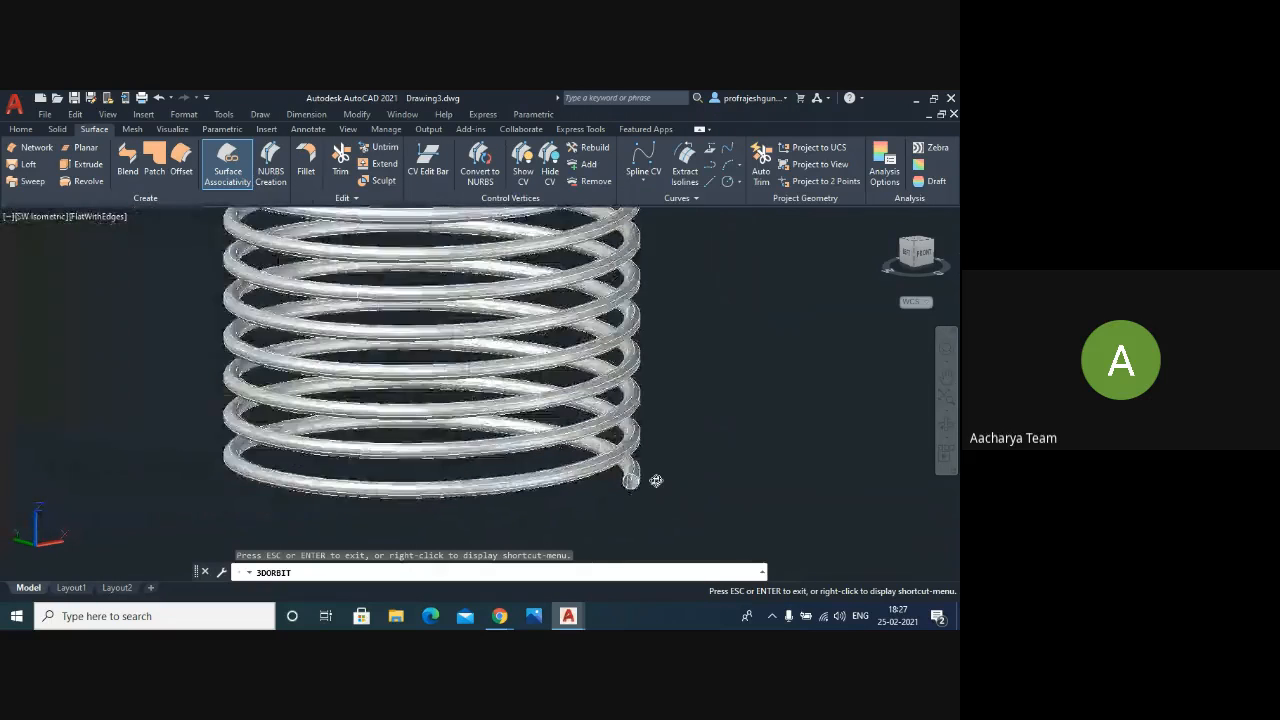
scroll(565, 502, down, 5)
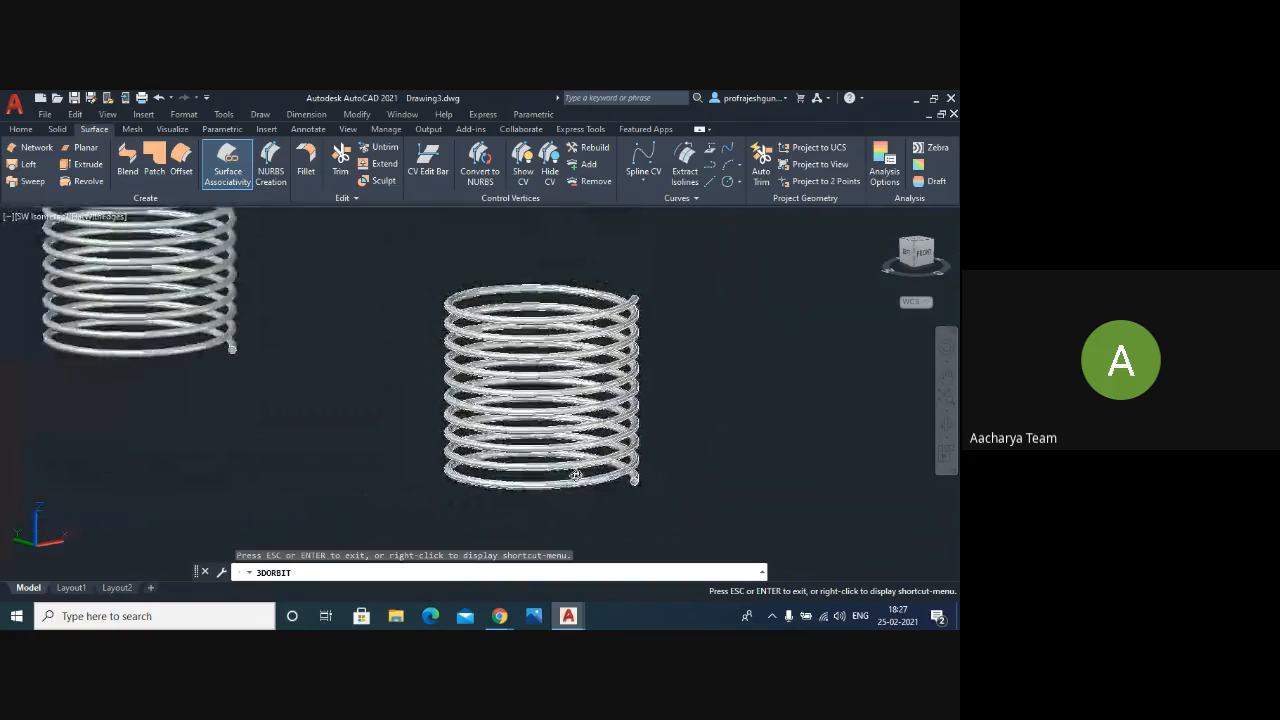
scroll(570, 475, down, 3)
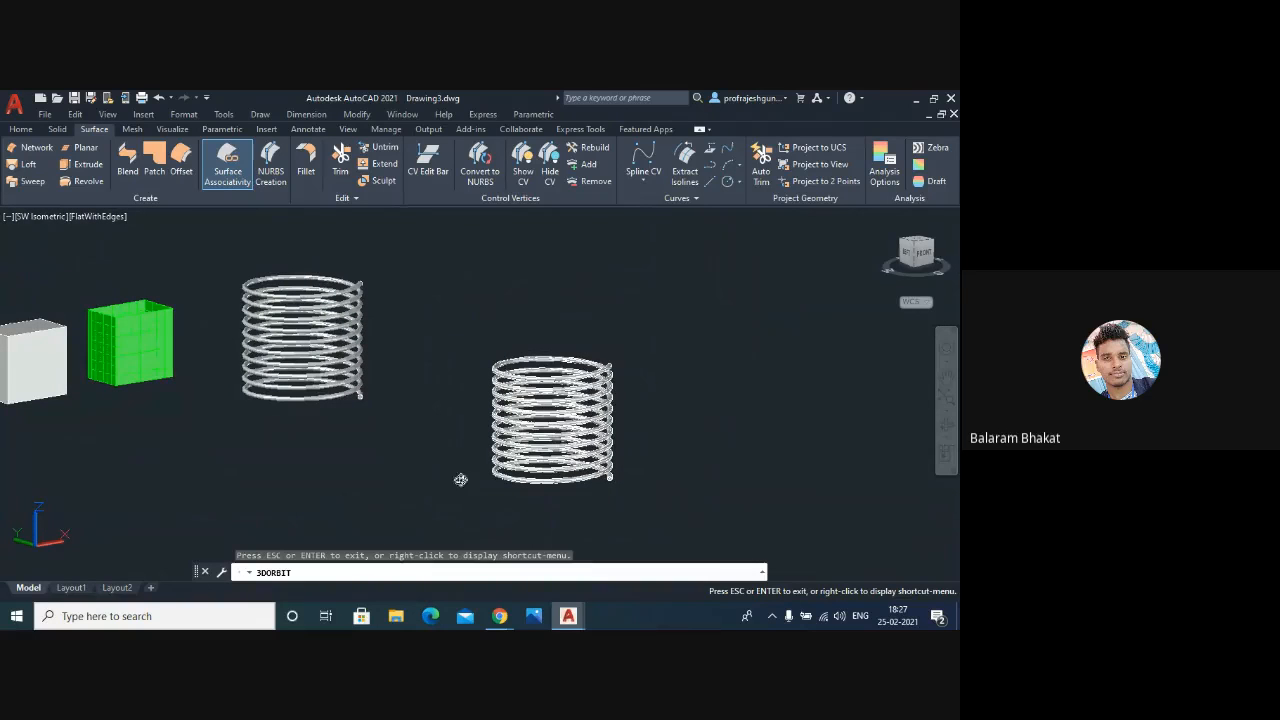
scroll(356, 398, up, 4)
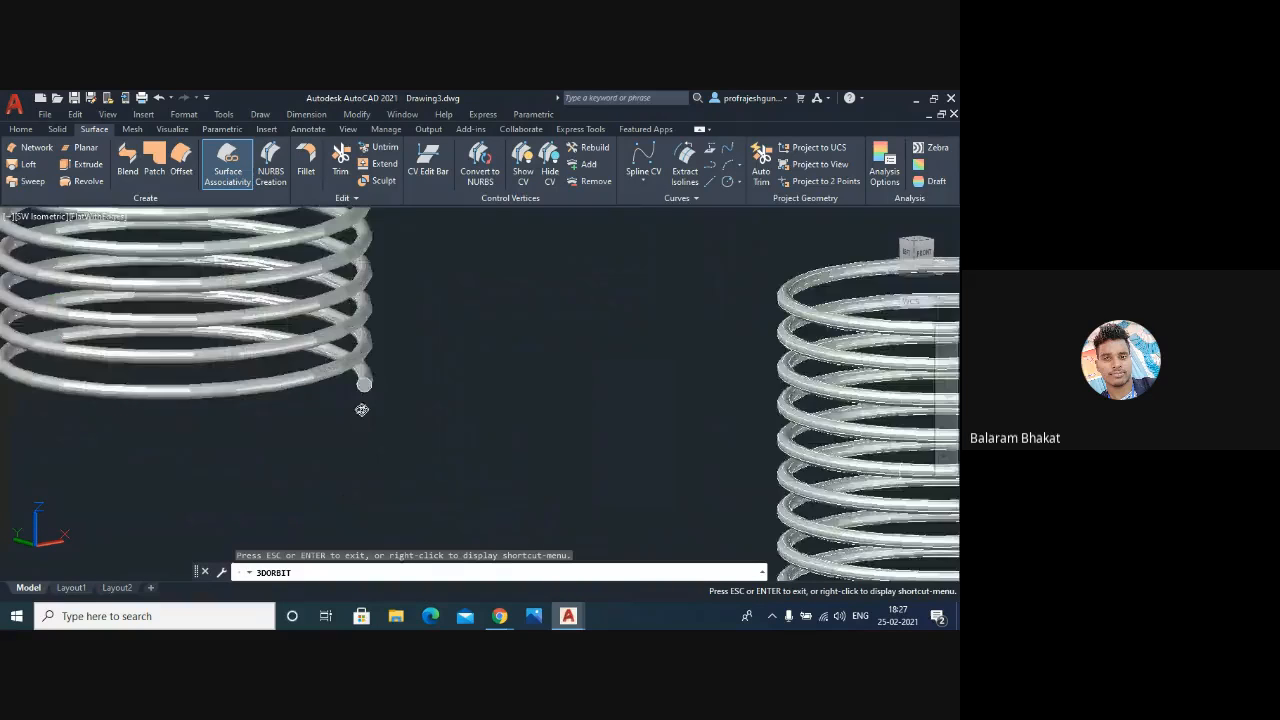
scroll(360, 406, down, 1)
scroll(362, 409, down, 1)
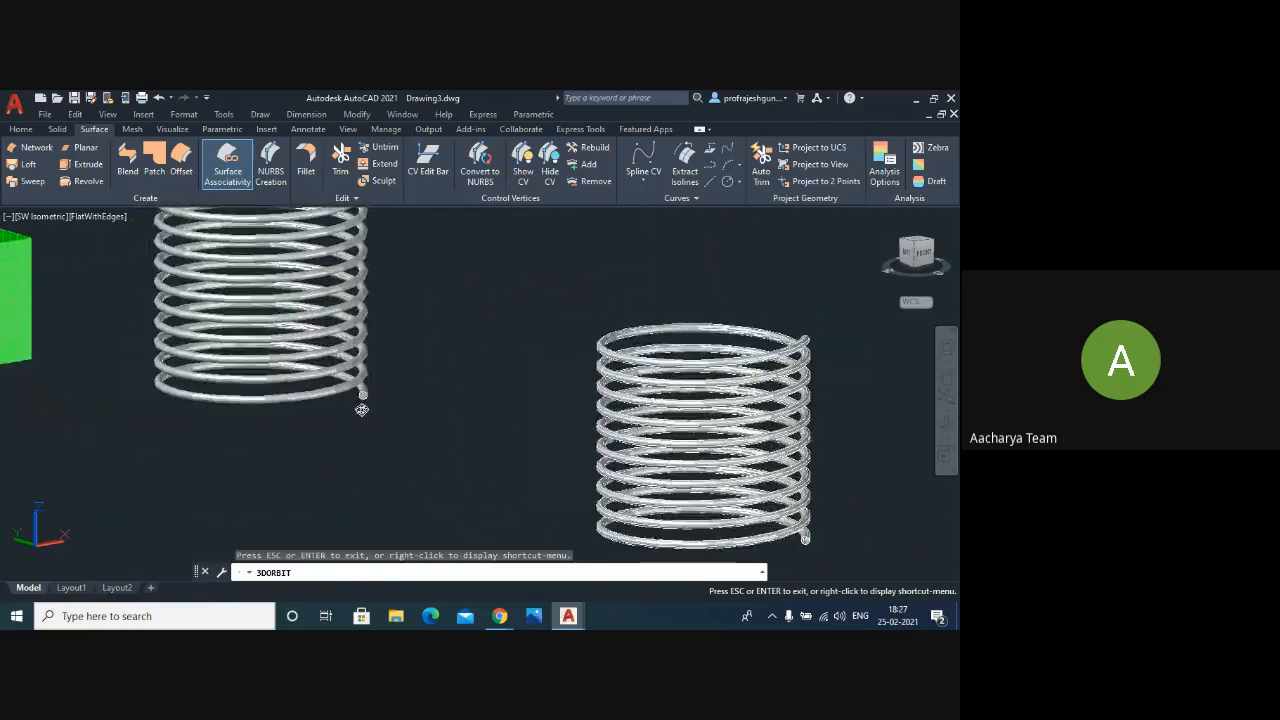
scroll(338, 440, down, 1)
scroll(329, 447, down, 1)
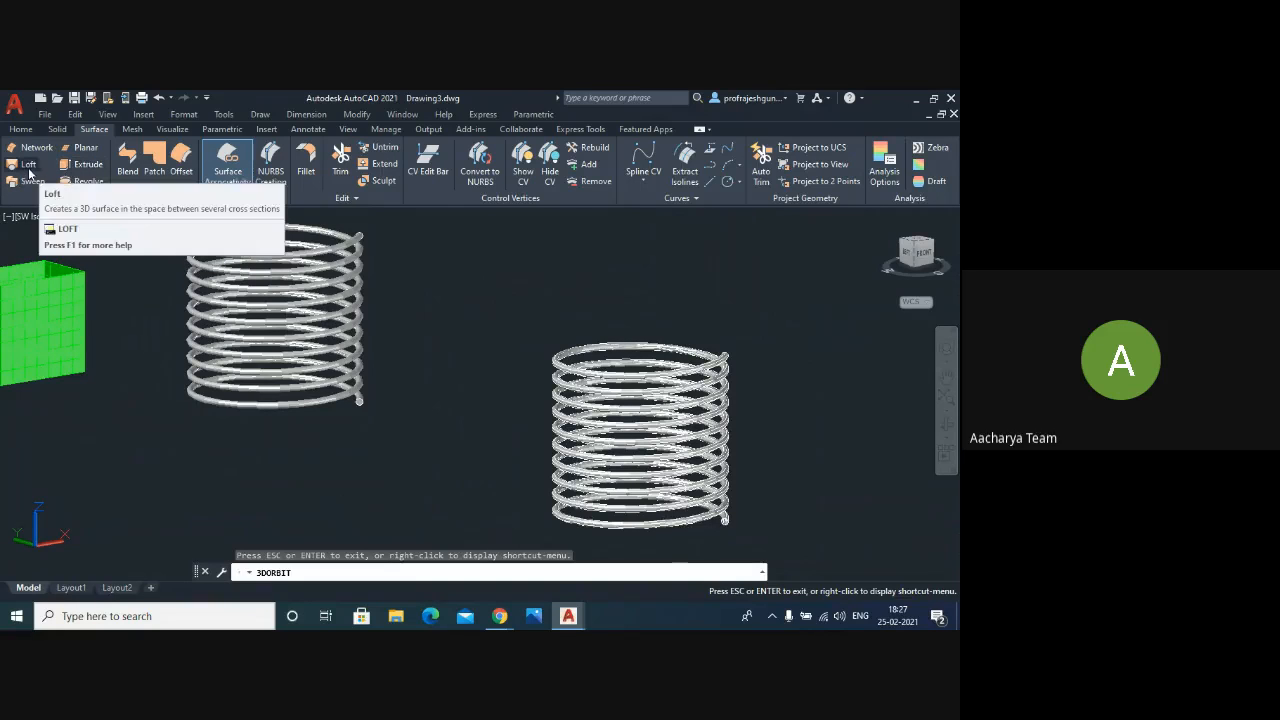
- Look up the Loft command among both the solid and the surface creation tools
click(57, 129)
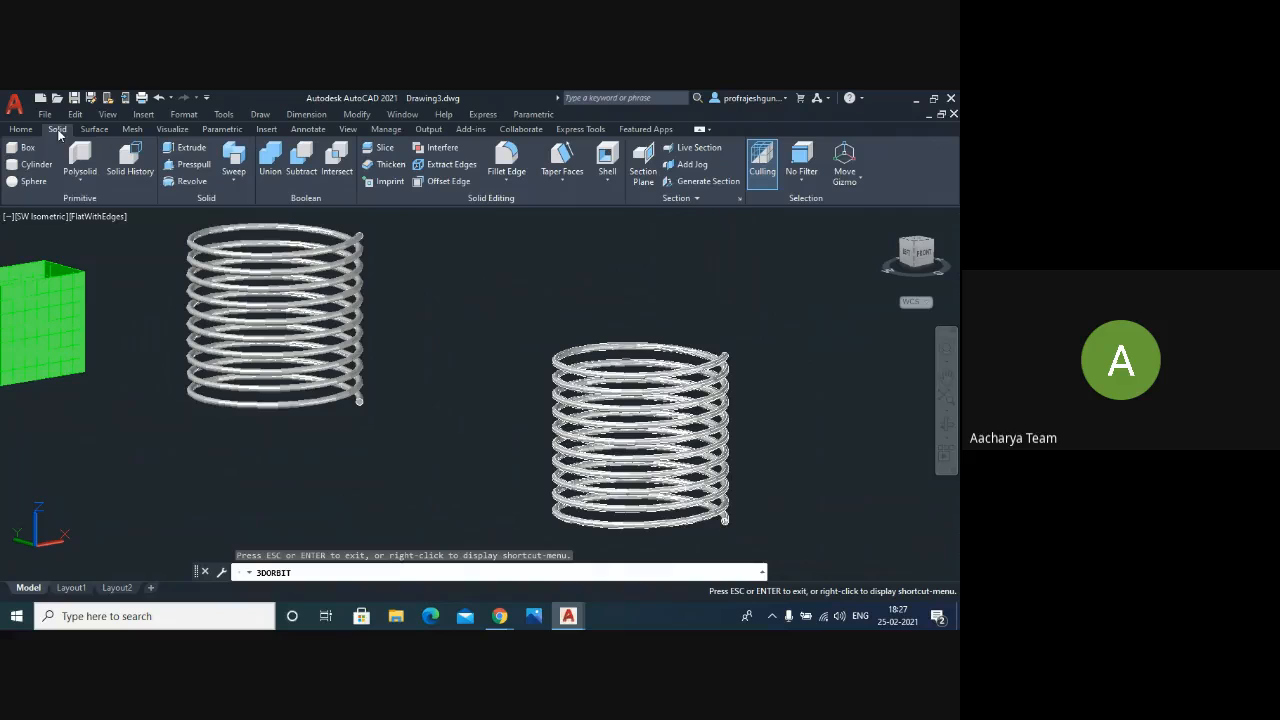
click(232, 182)
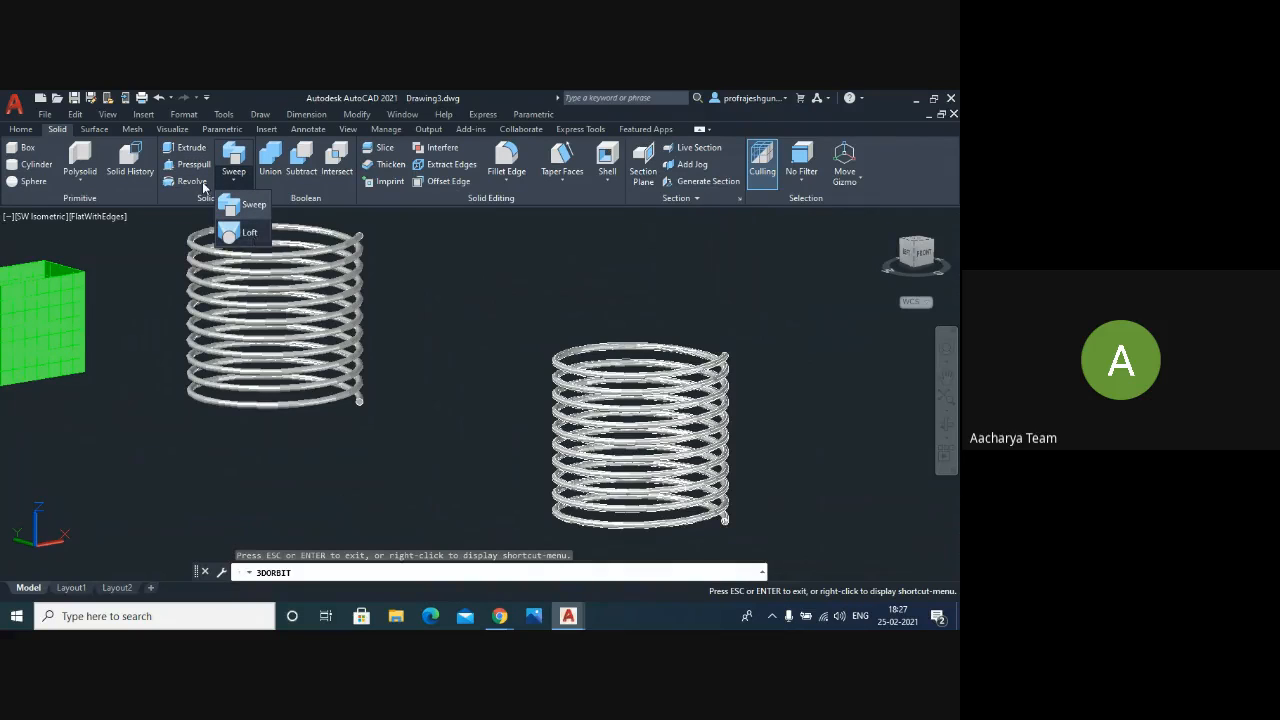
click(99, 129)
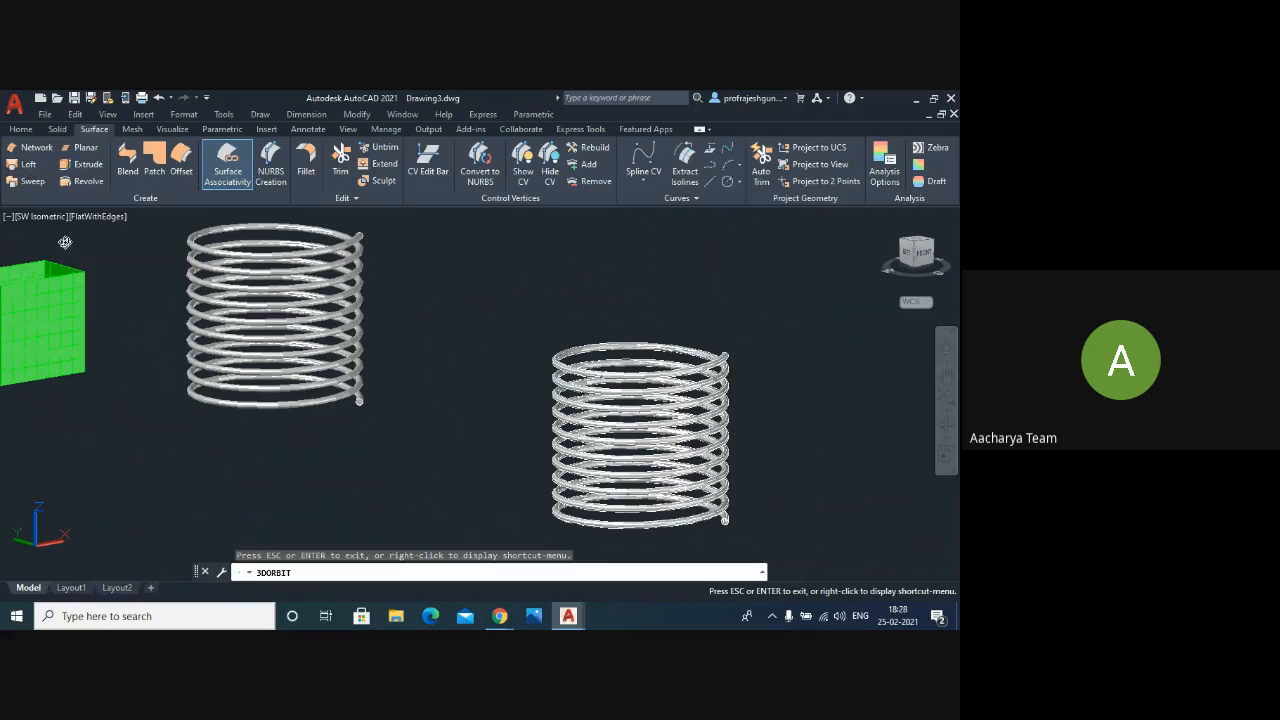
- Leave the orbit and set the model view to SW Isometric
scroll(55, 281, down, 3)
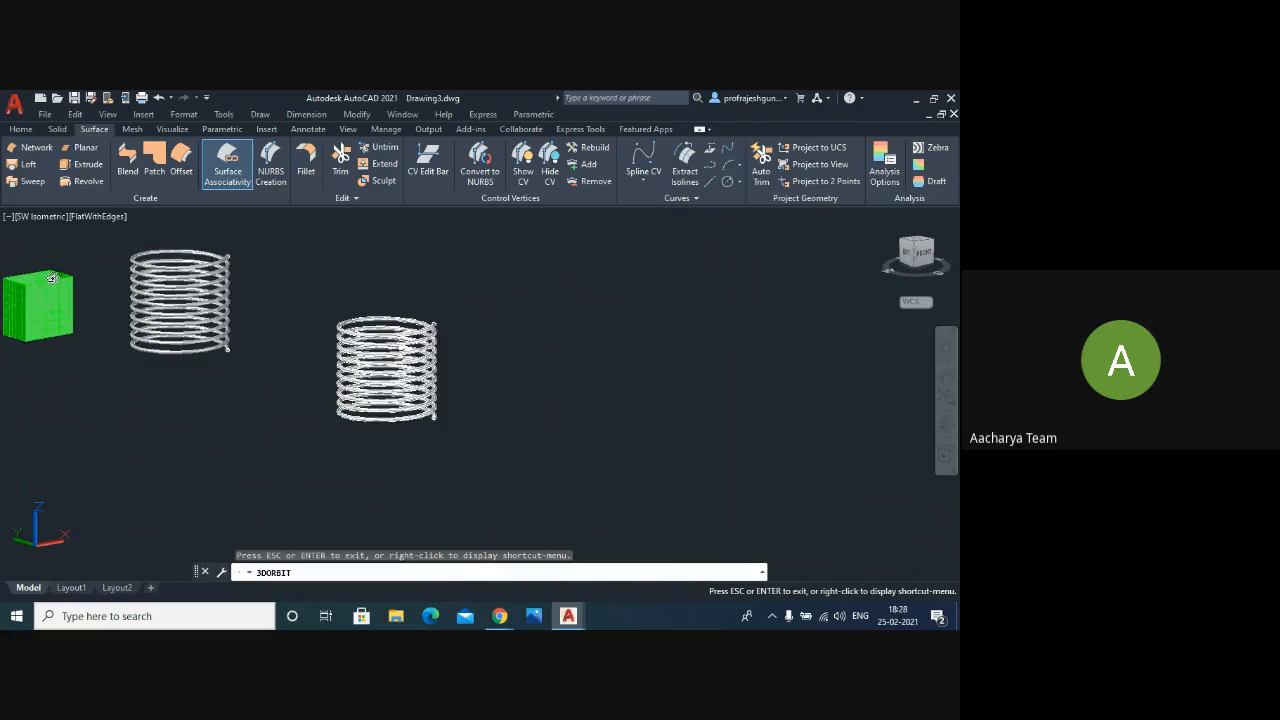
key(Escape)
click(40, 217)
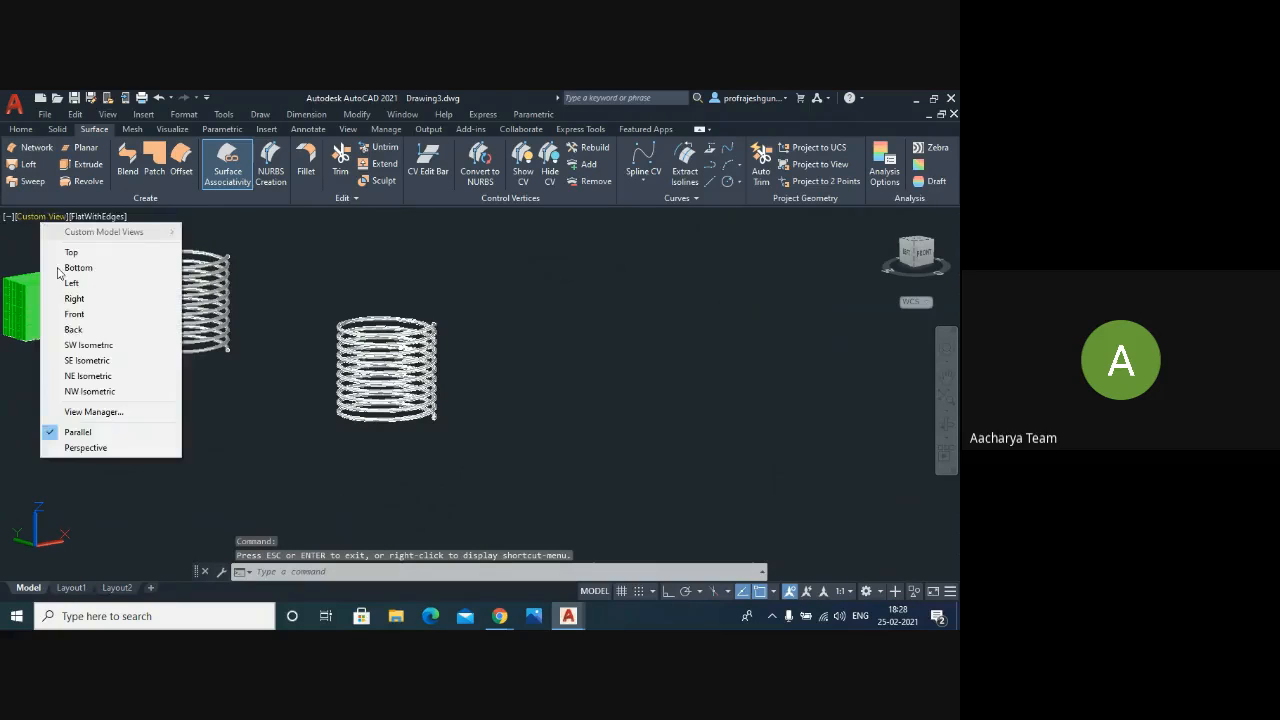
click(85, 345)
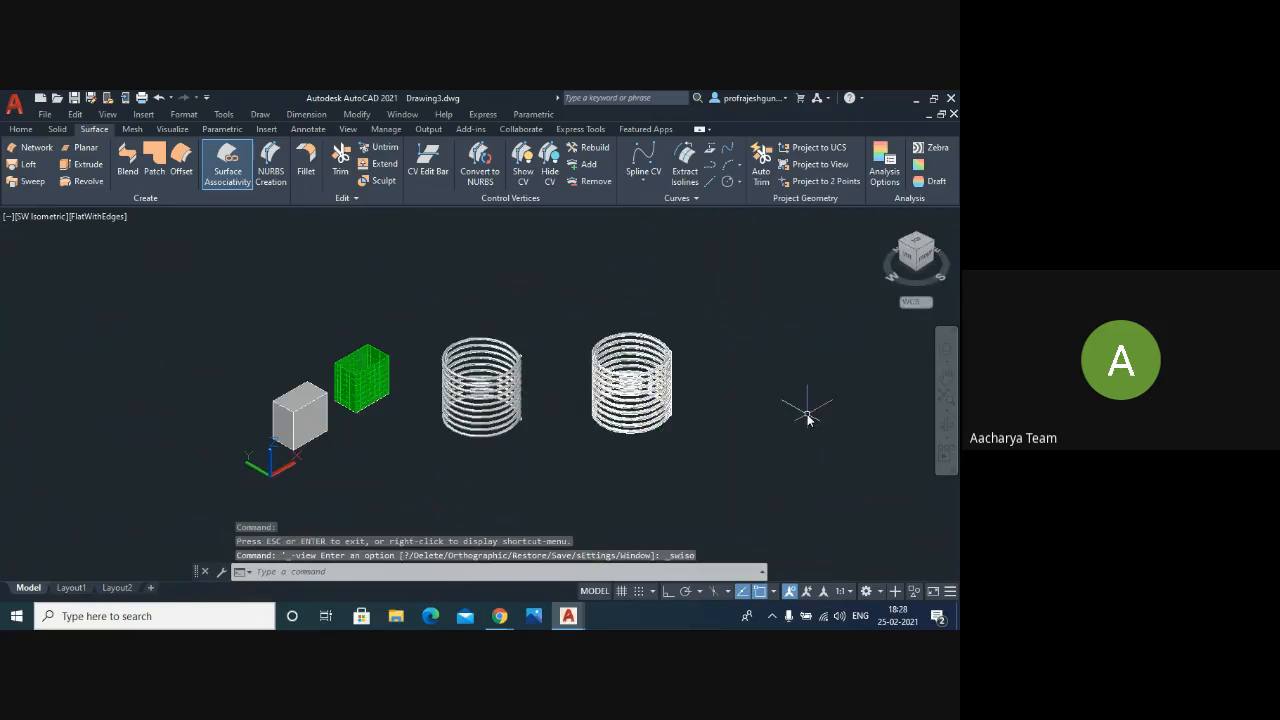
- Draw a circle with a radius of about 3.63 in the empty space beside the surface spring
scroll(808, 418, up, 3)
scroll(279, 415, down, 3)
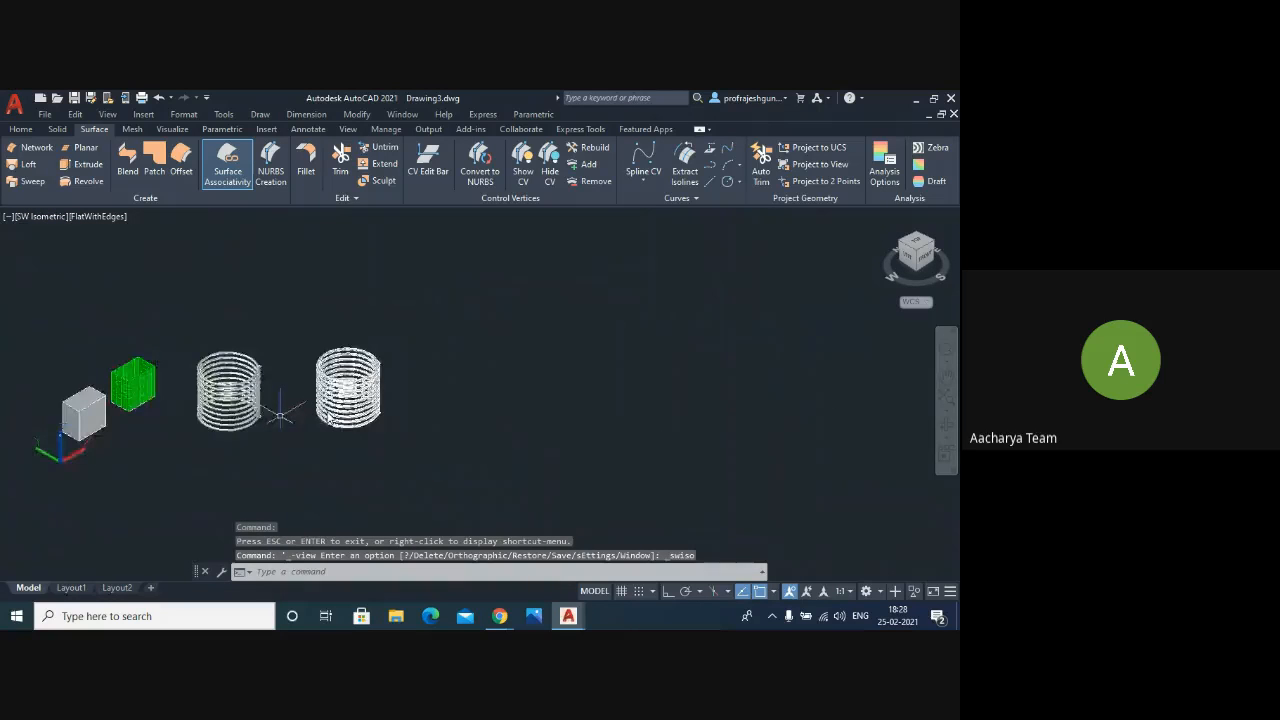
scroll(458, 395, up, 6)
scroll(200, 451, down, 2)
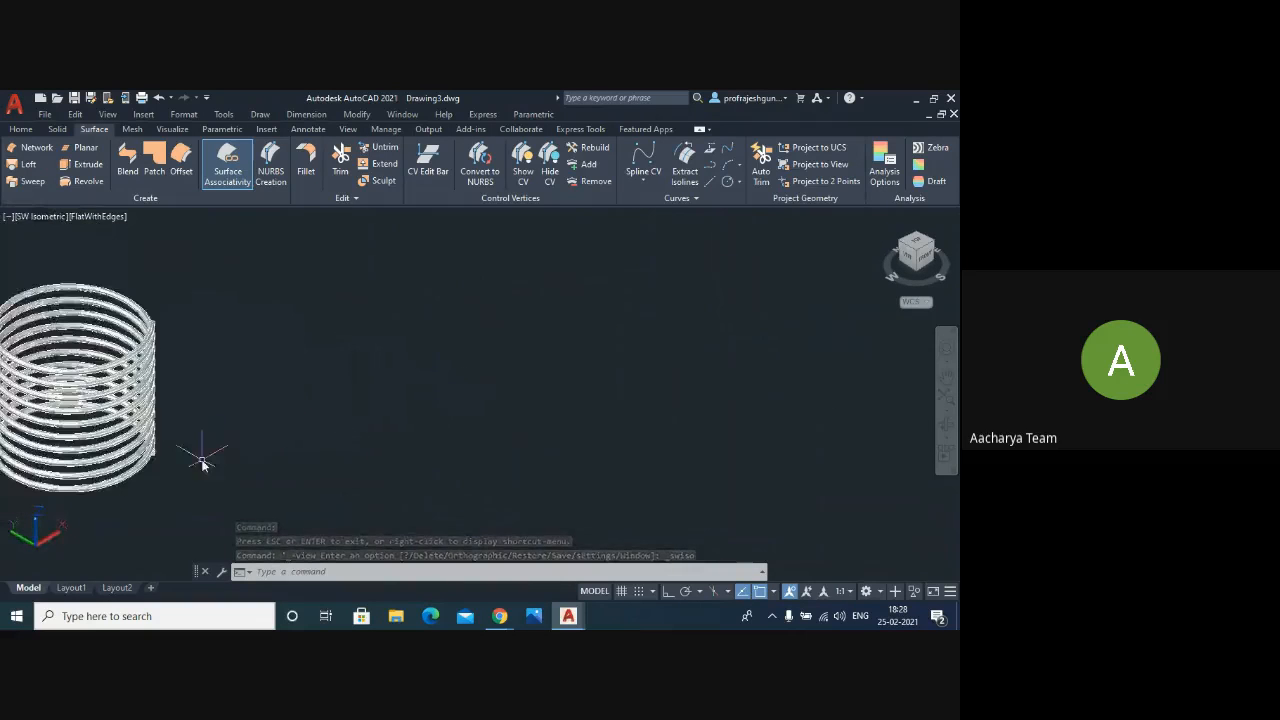
scroll(366, 349, up, 2)
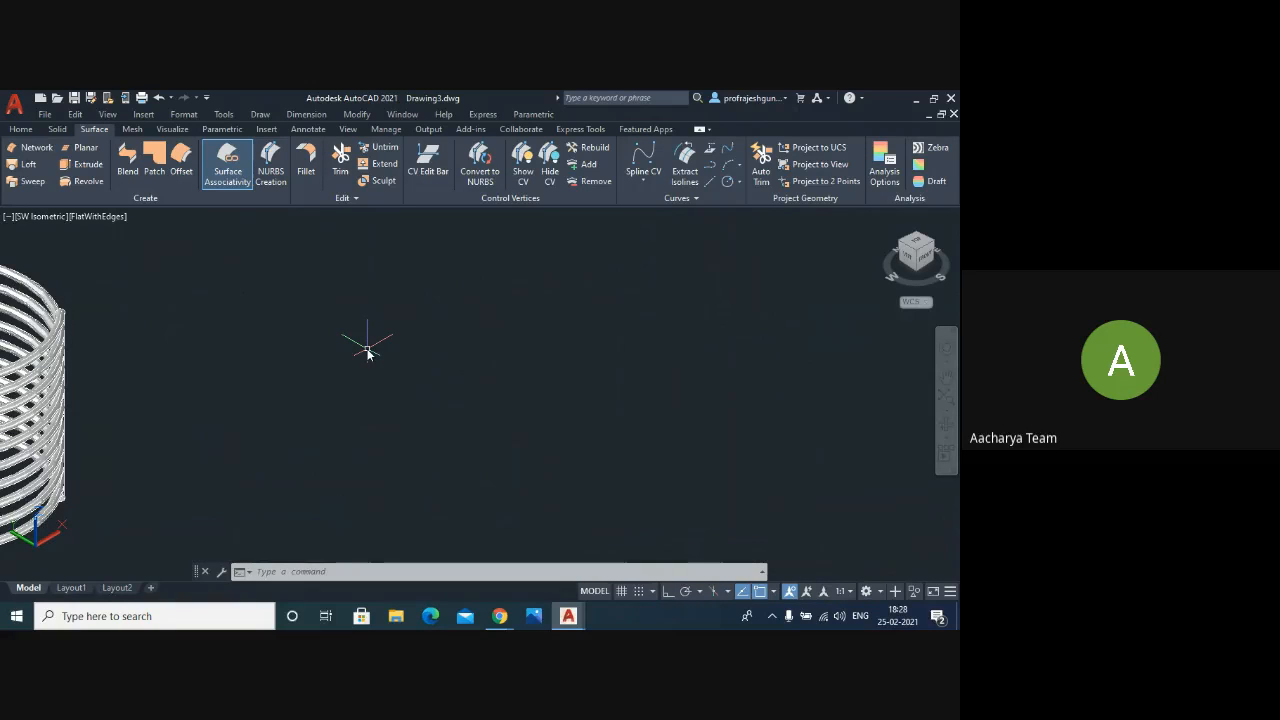
click(20, 129)
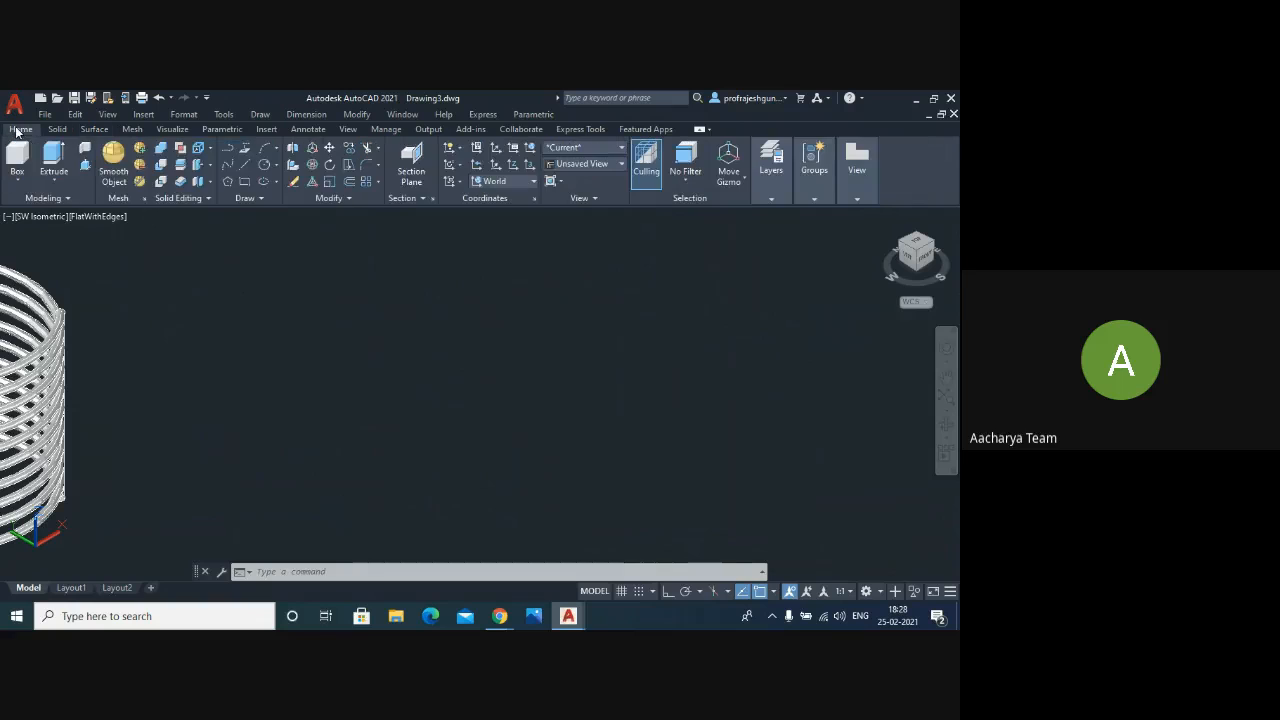
click(266, 168)
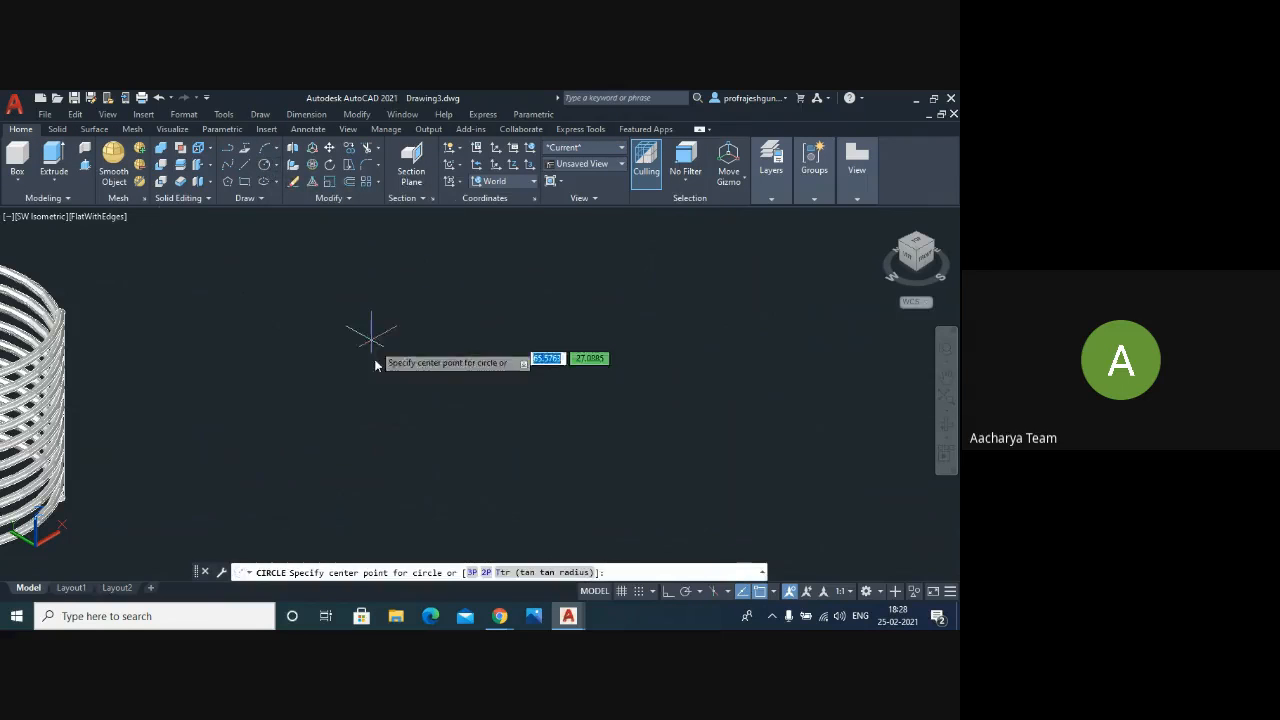
click(430, 472)
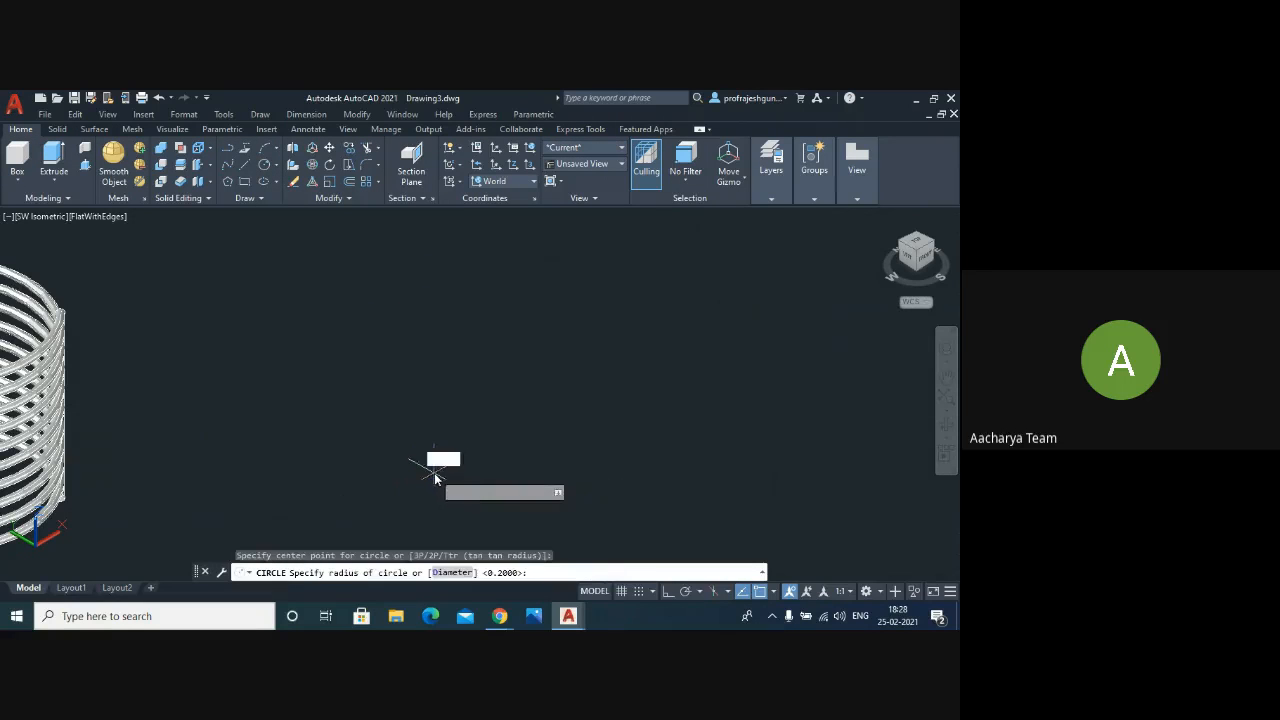
click(517, 473)
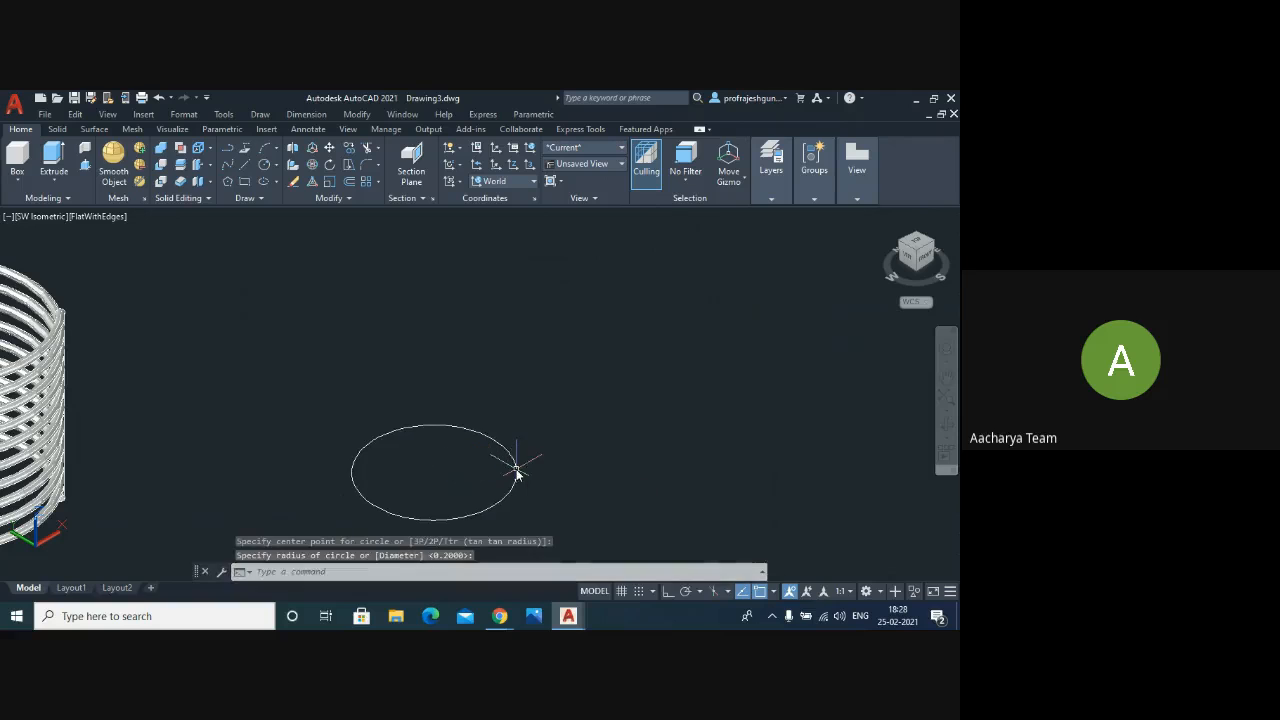
- Check that the Center object snap is on and draw a circle of radius about 1.93 directly above the first circle's centre
key(Return)
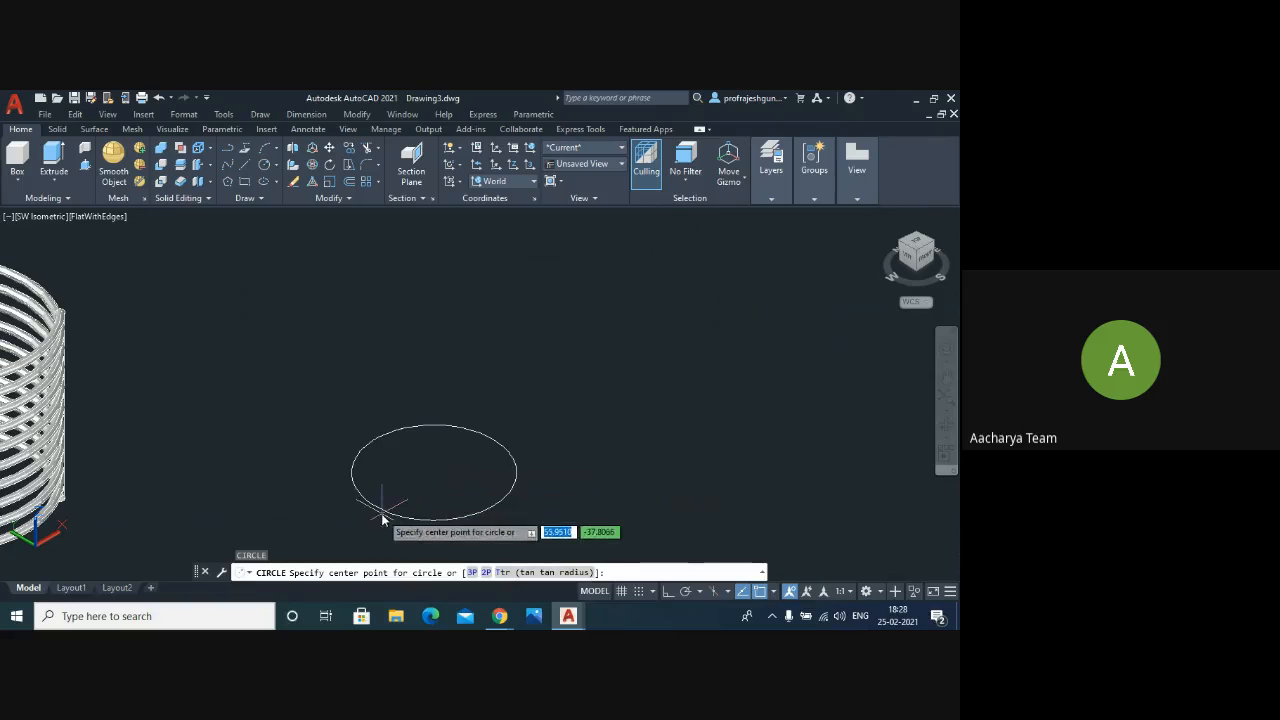
click(774, 592)
click(777, 367)
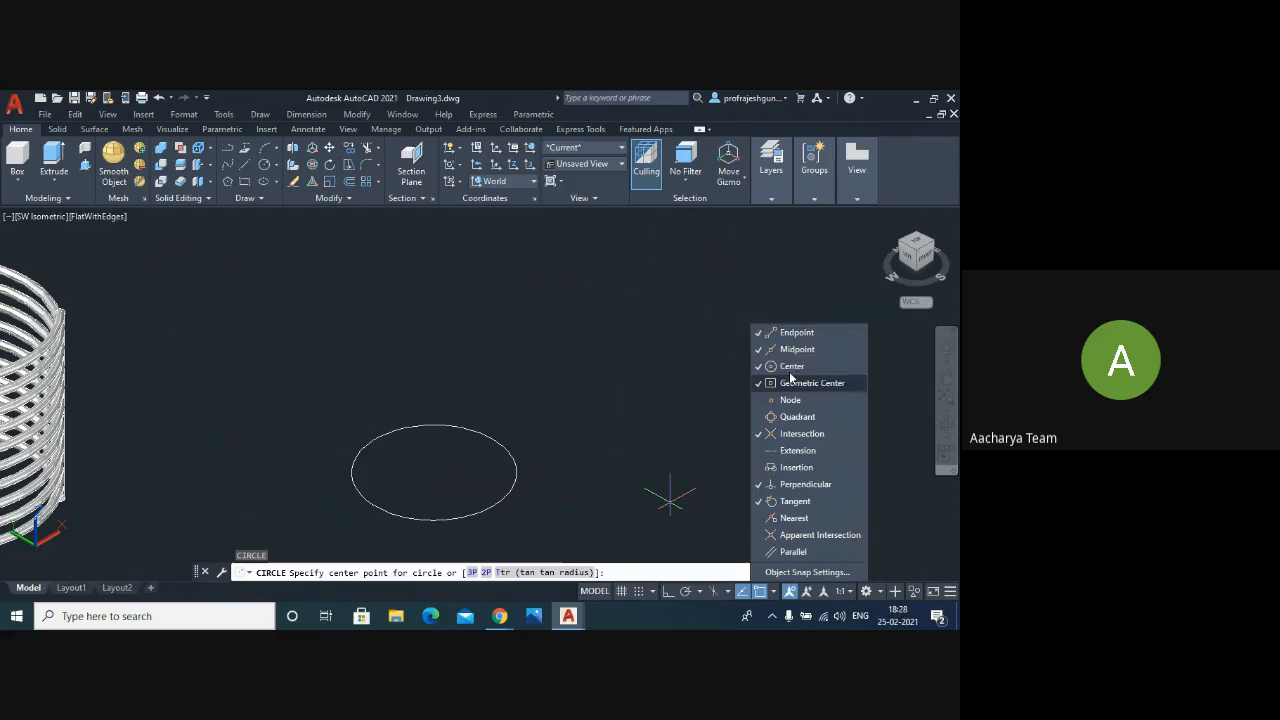
click(775, 592)
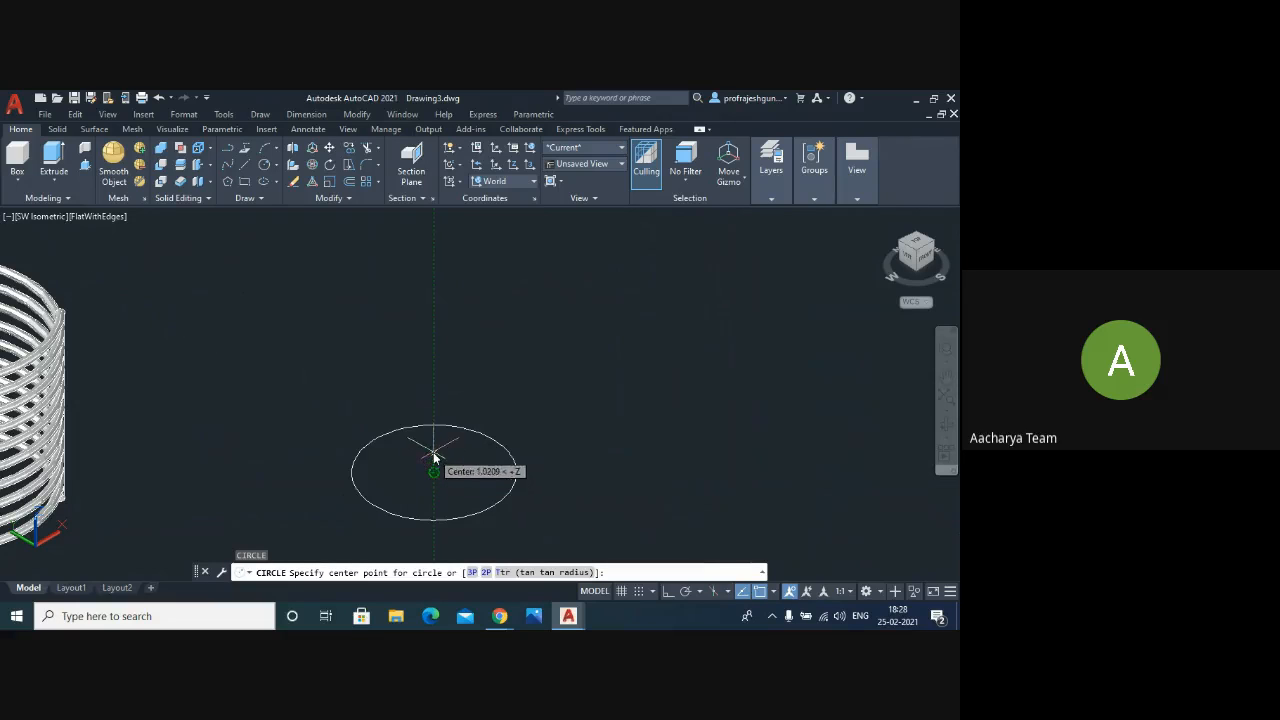
click(434, 390)
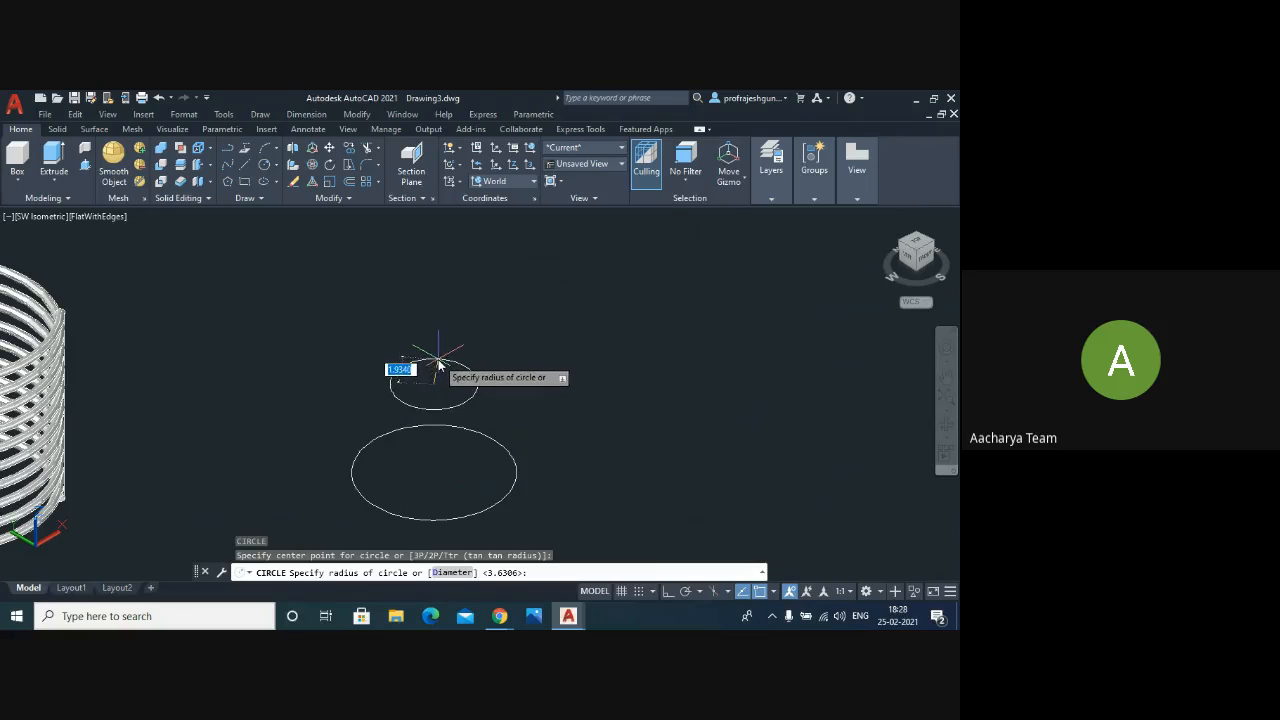
click(438, 361)
- Draw a third circle, larger than the middle one, centred above it on the same vertical axis
key(Return)
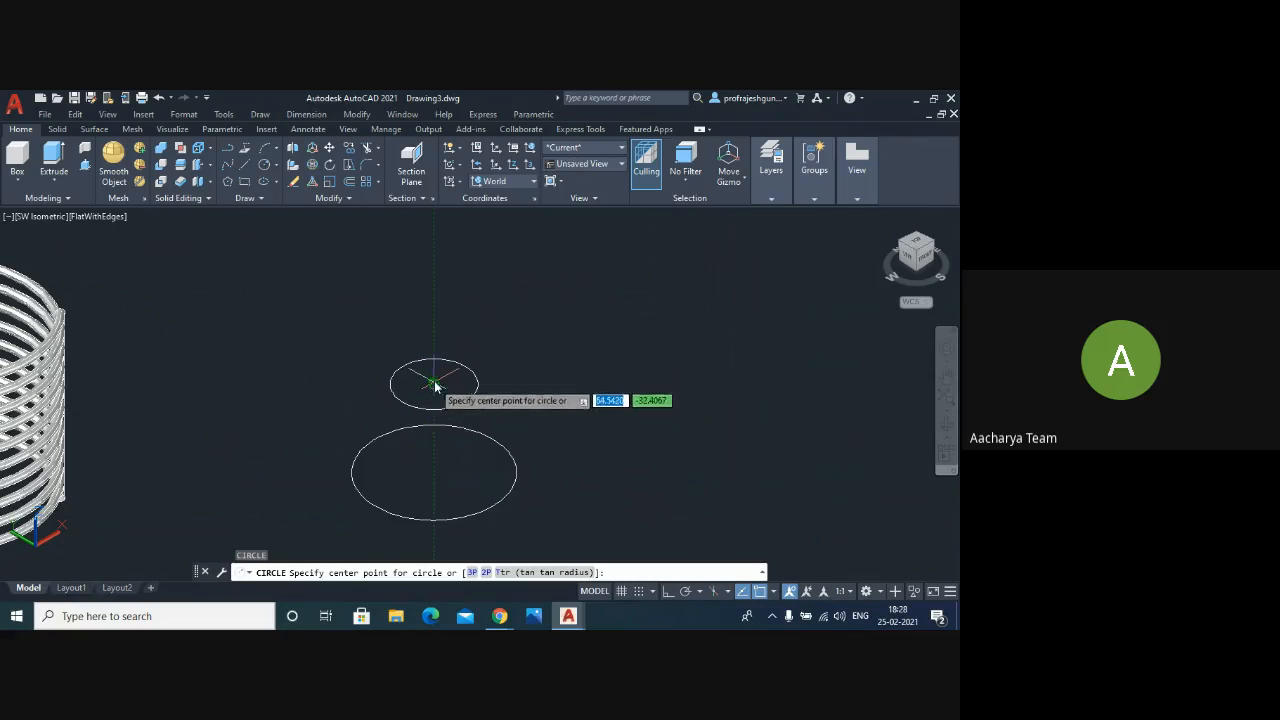
click(440, 328)
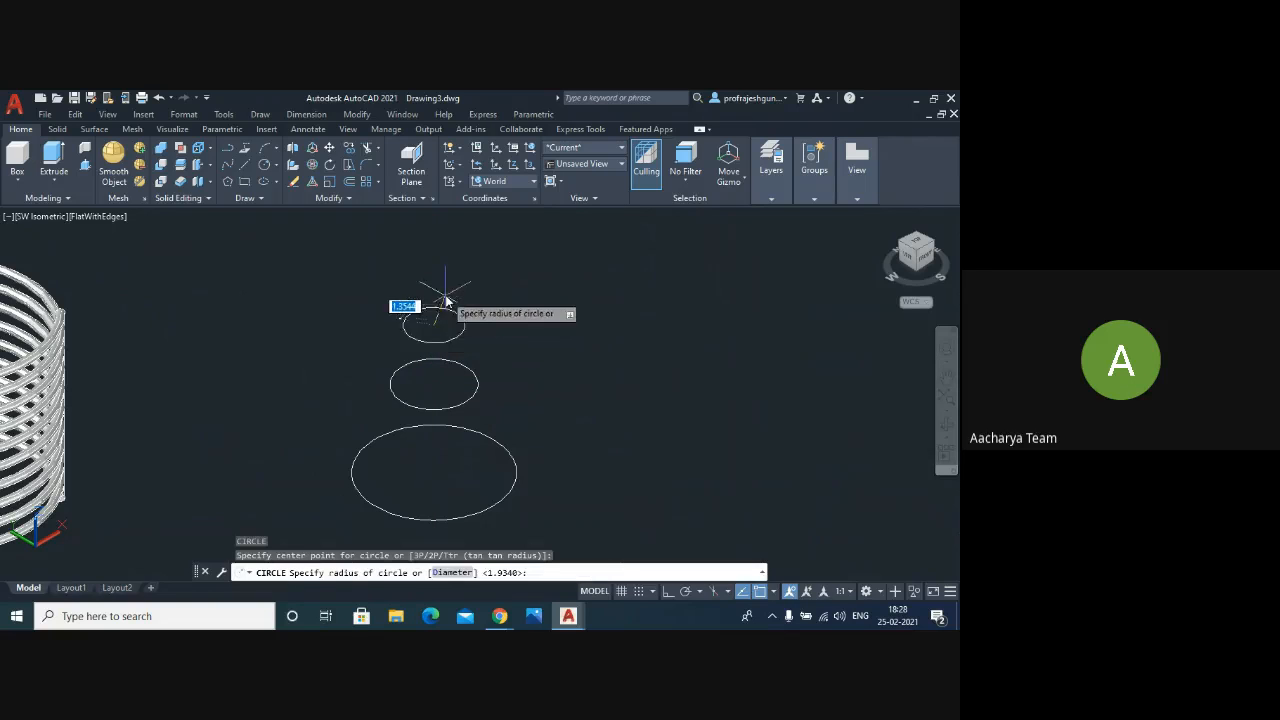
click(508, 327)
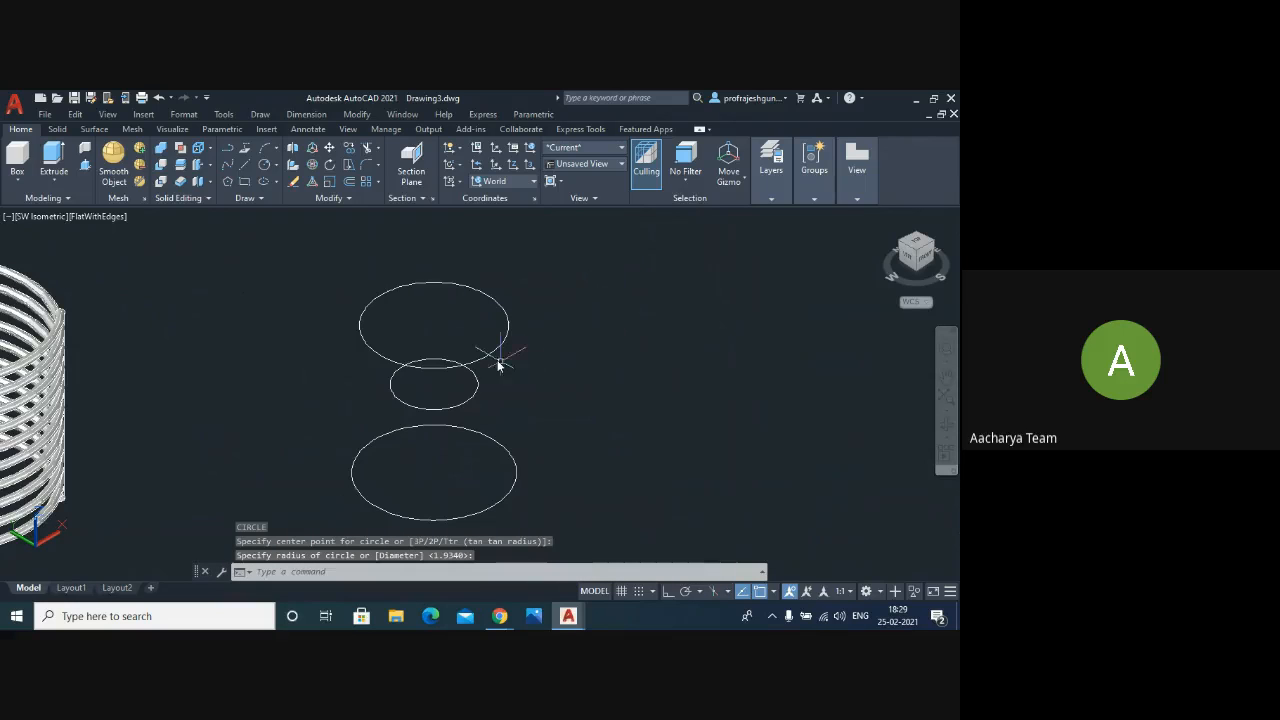
- Copy the three stacked circles to the empty space beside them, using the bottom circle's centre as the base point
scroll(500, 362, down, 4)
scroll(526, 376, up, 3)
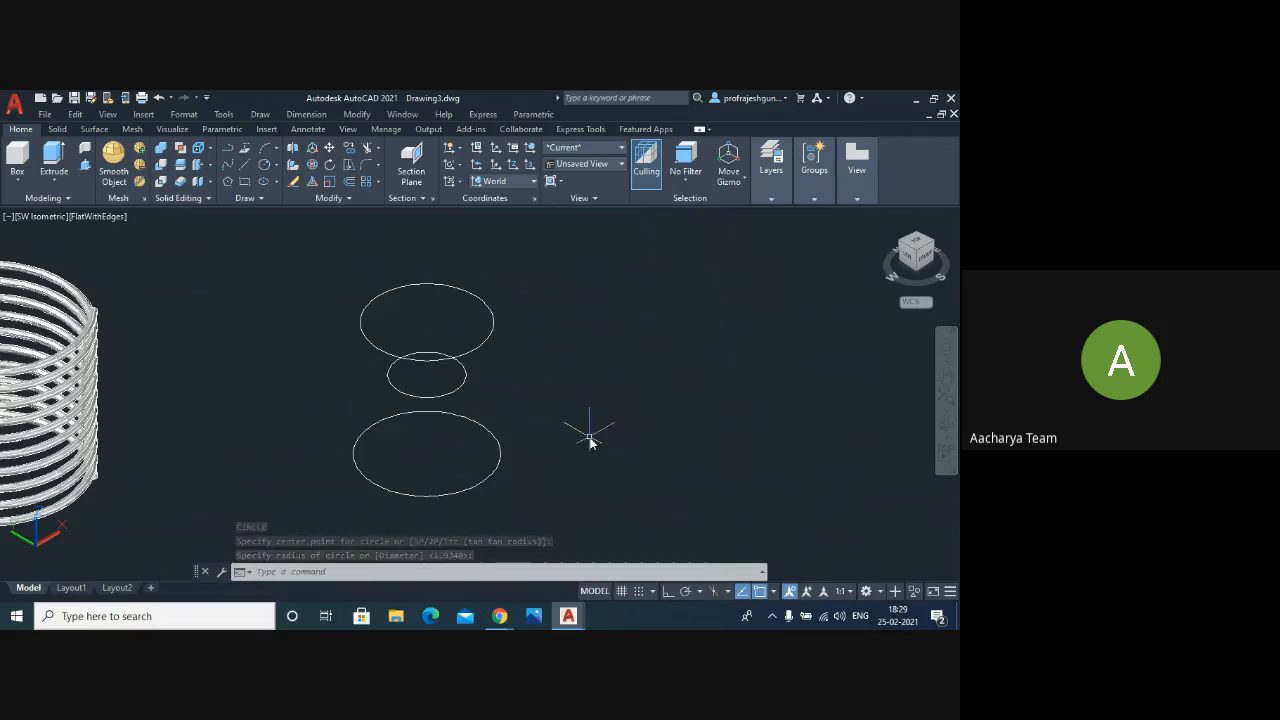
text(co)
key(Return)
click(526, 499)
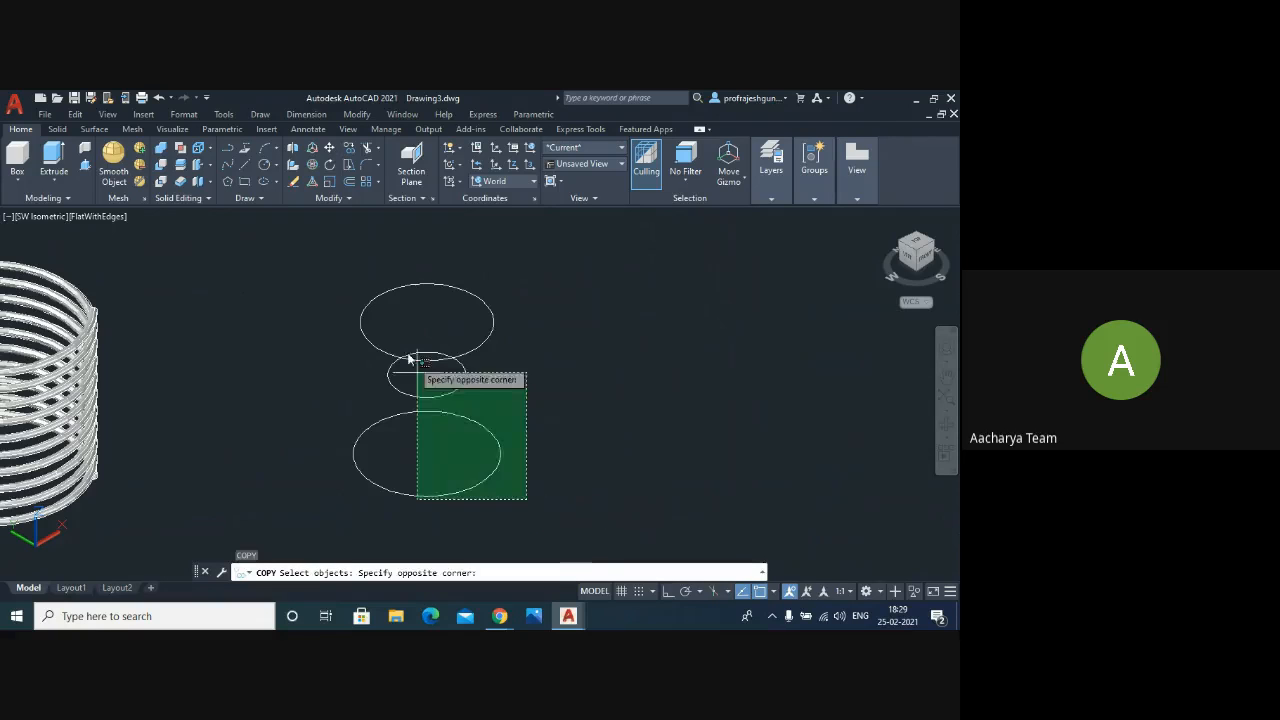
click(368, 305)
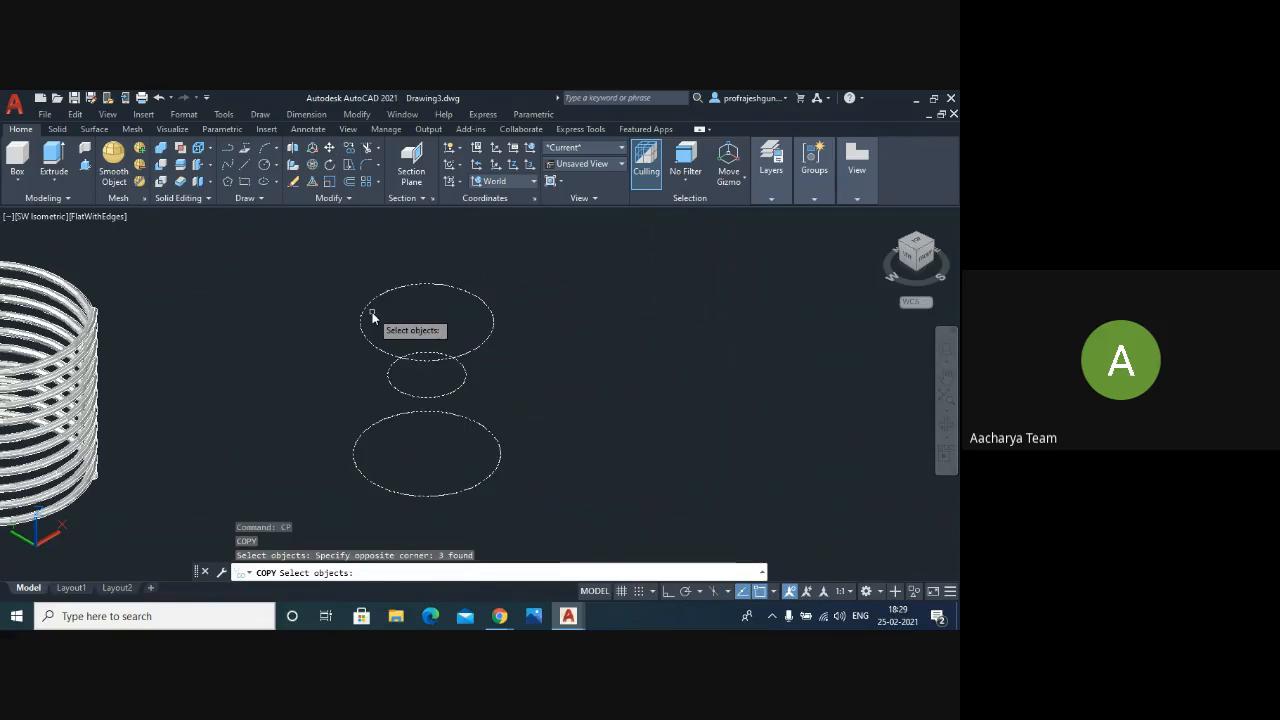
key(Return)
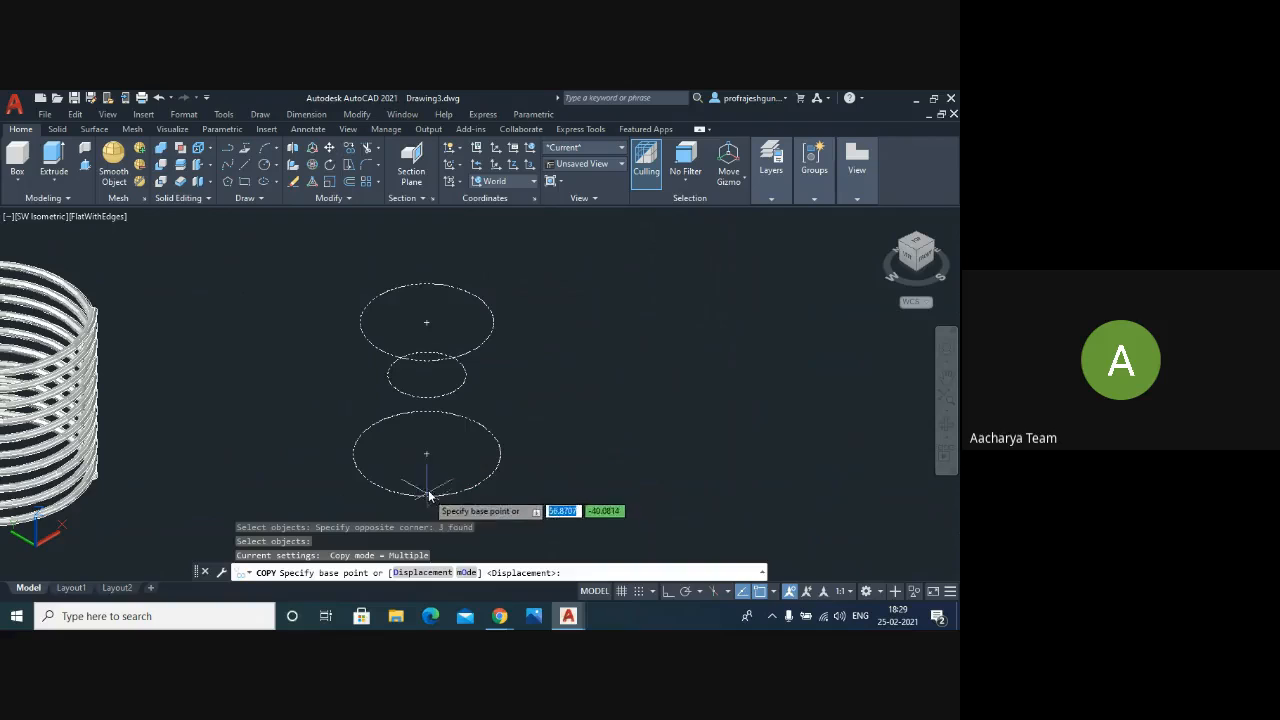
click(426, 455)
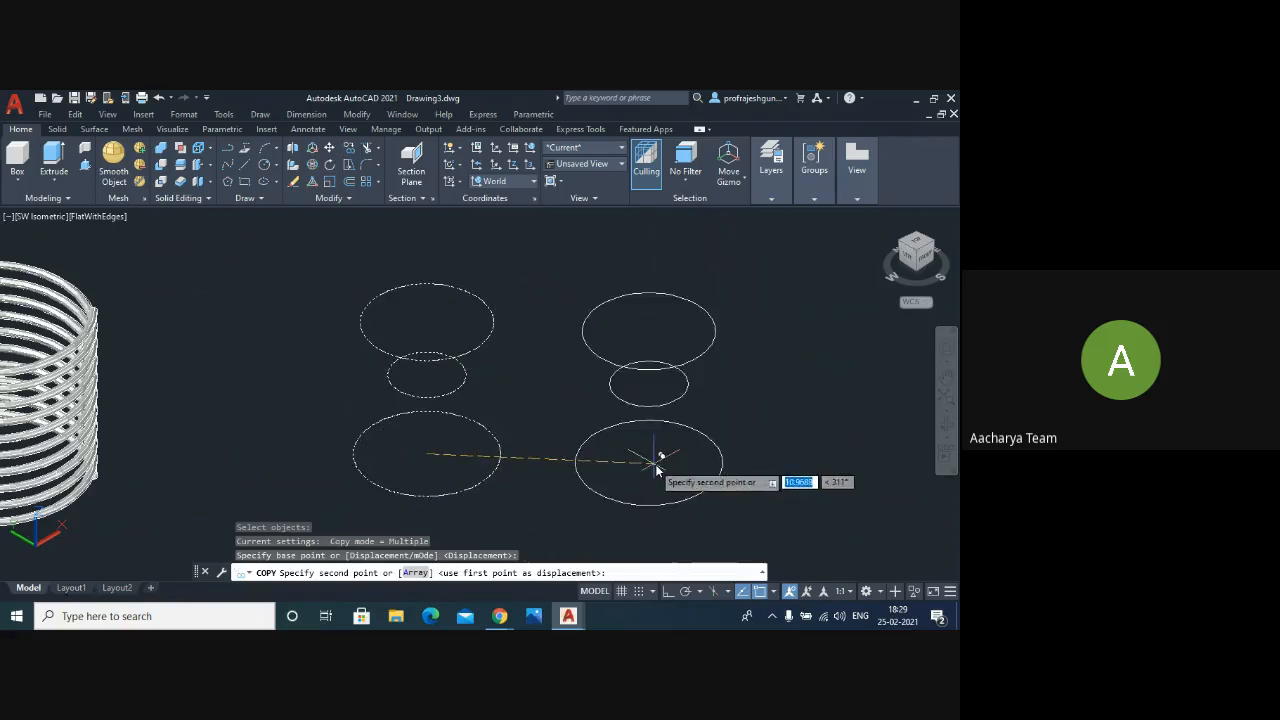
click(727, 460)
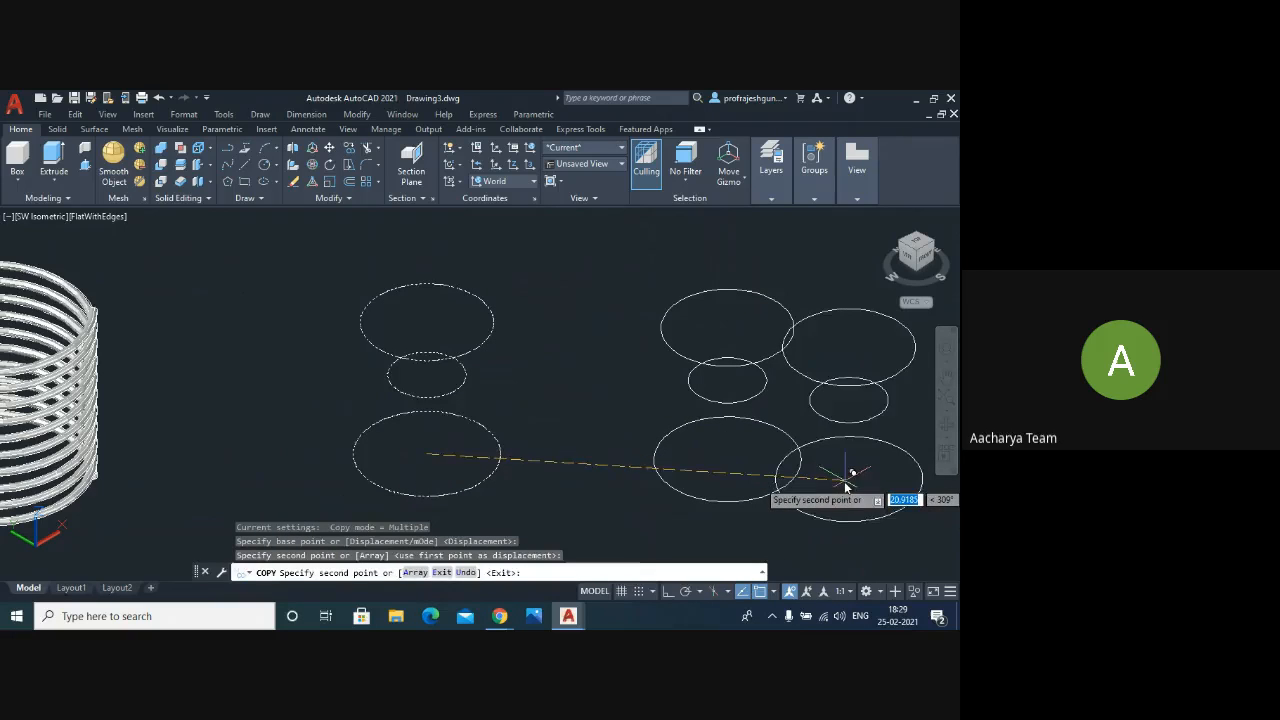
key(Return)
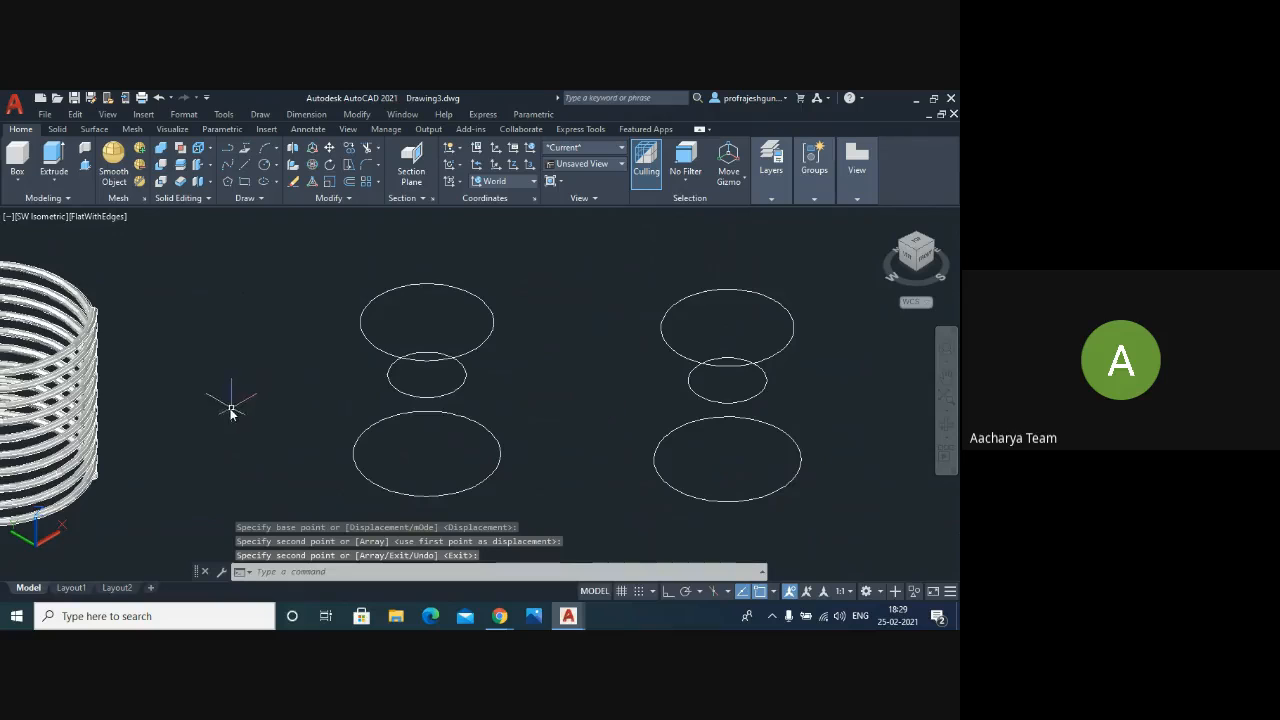
- Loft a solid through the original bottom, middle and top circles in that order, using cross sections only
scroll(228, 410, down, 2)
scroll(345, 428, up, 1)
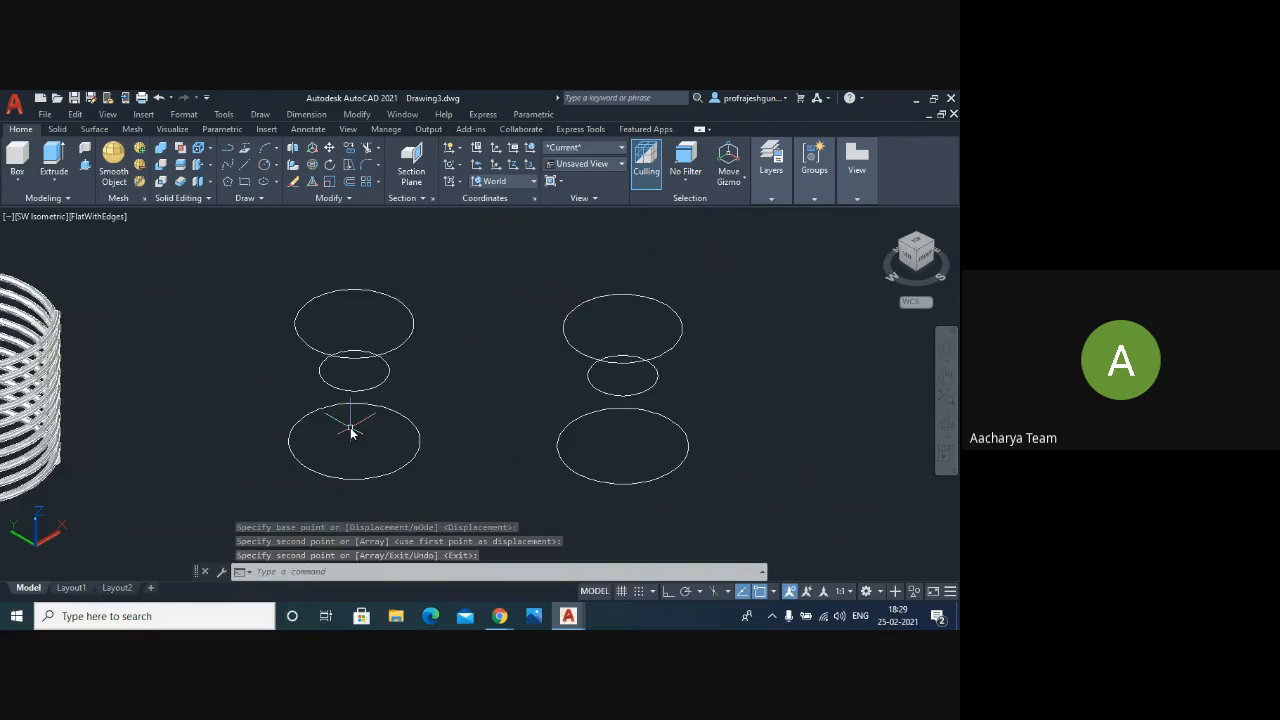
scroll(350, 430, up, 1)
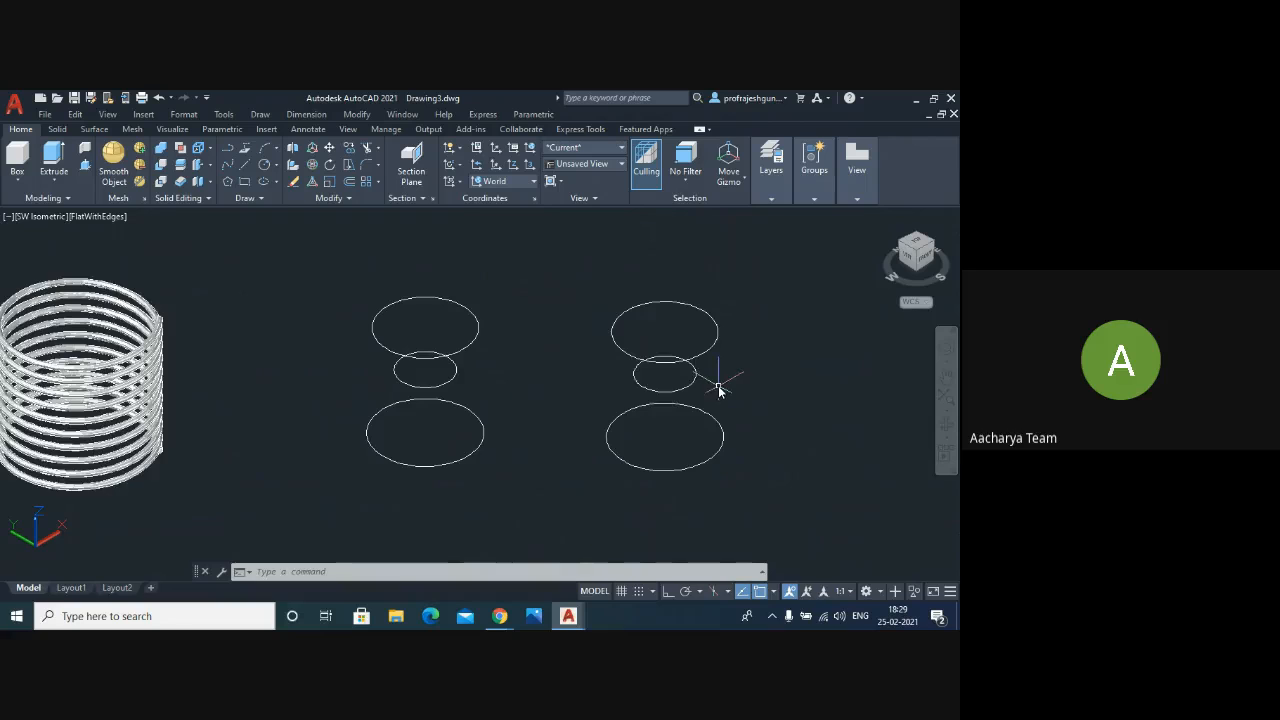
scroll(718, 389, up, 3)
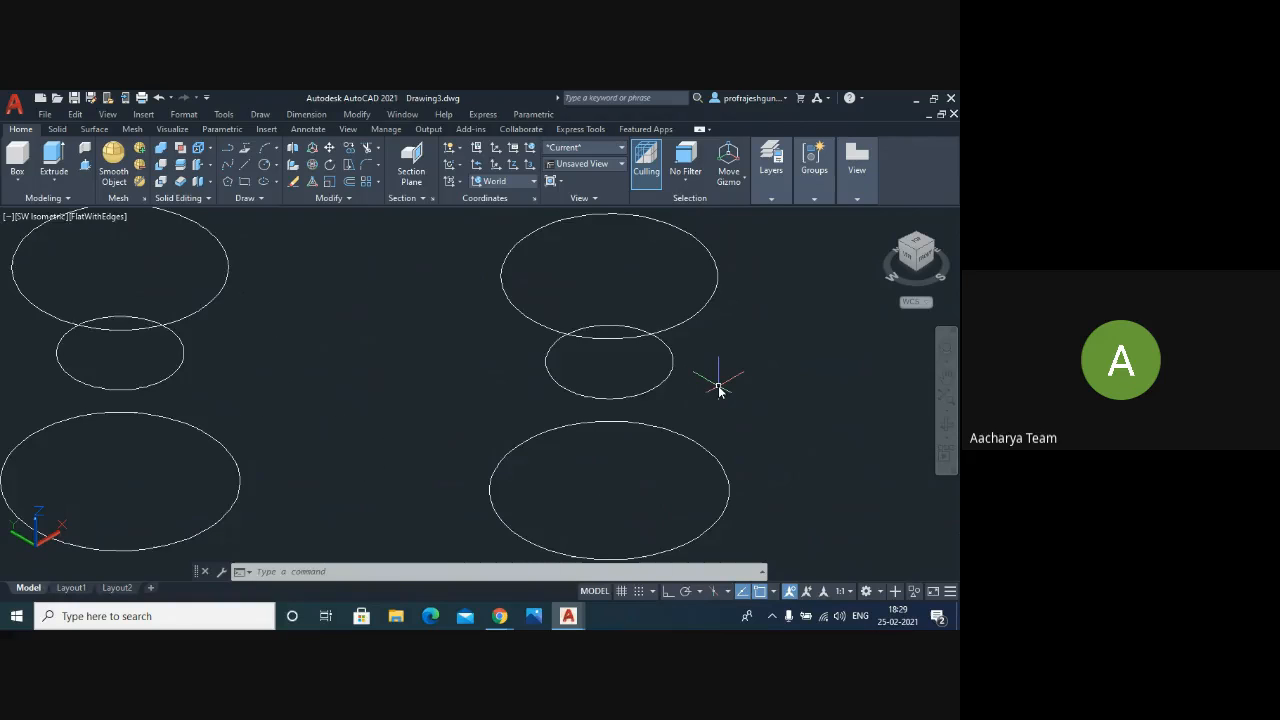
scroll(718, 389, down, 2)
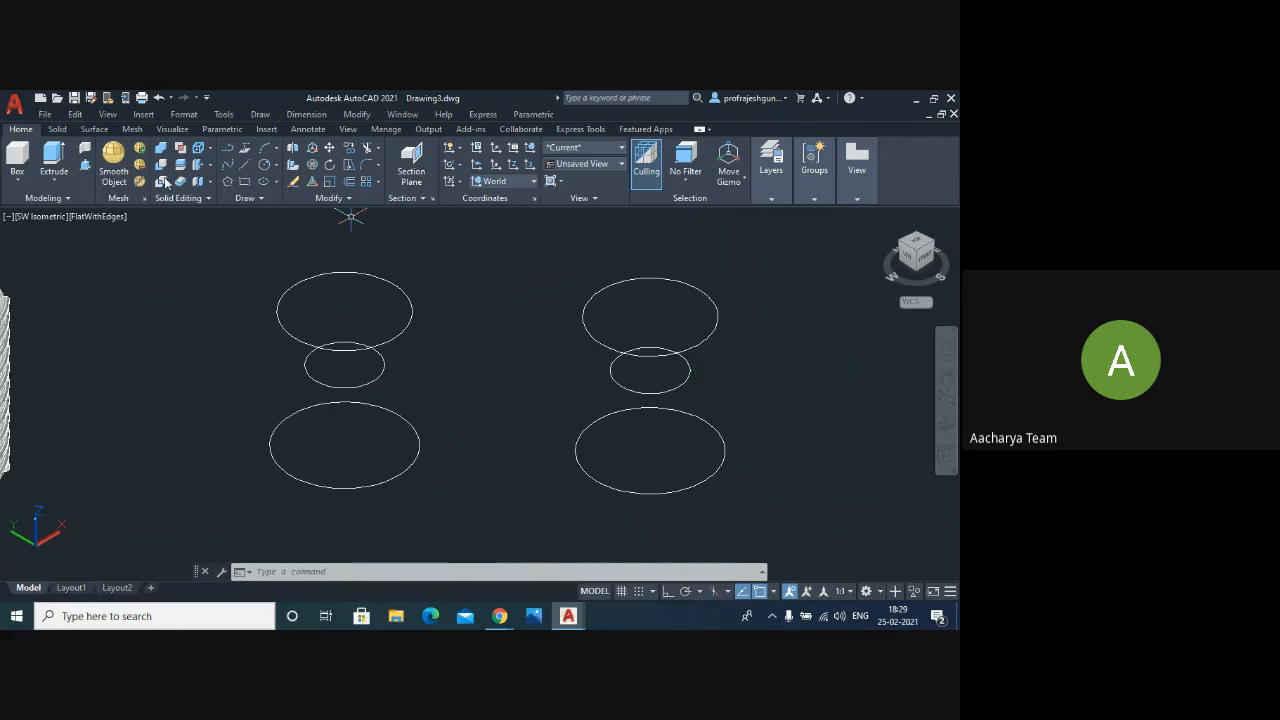
click(60, 128)
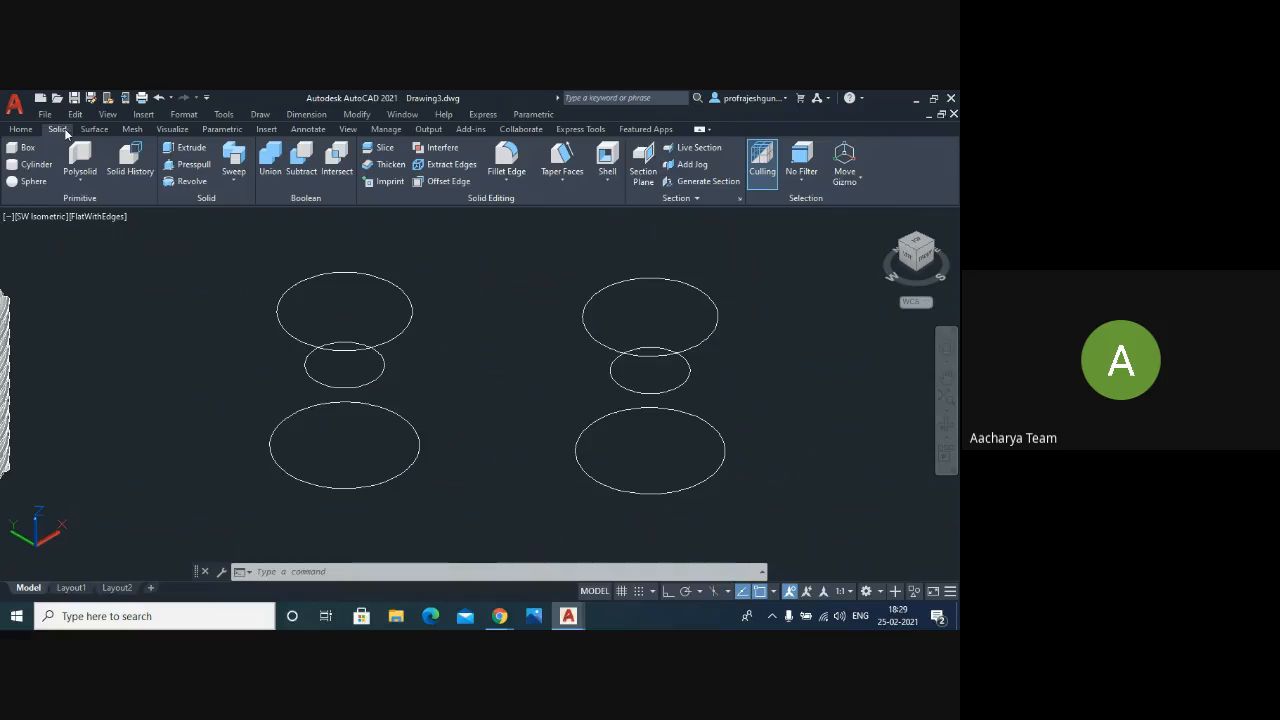
click(235, 182)
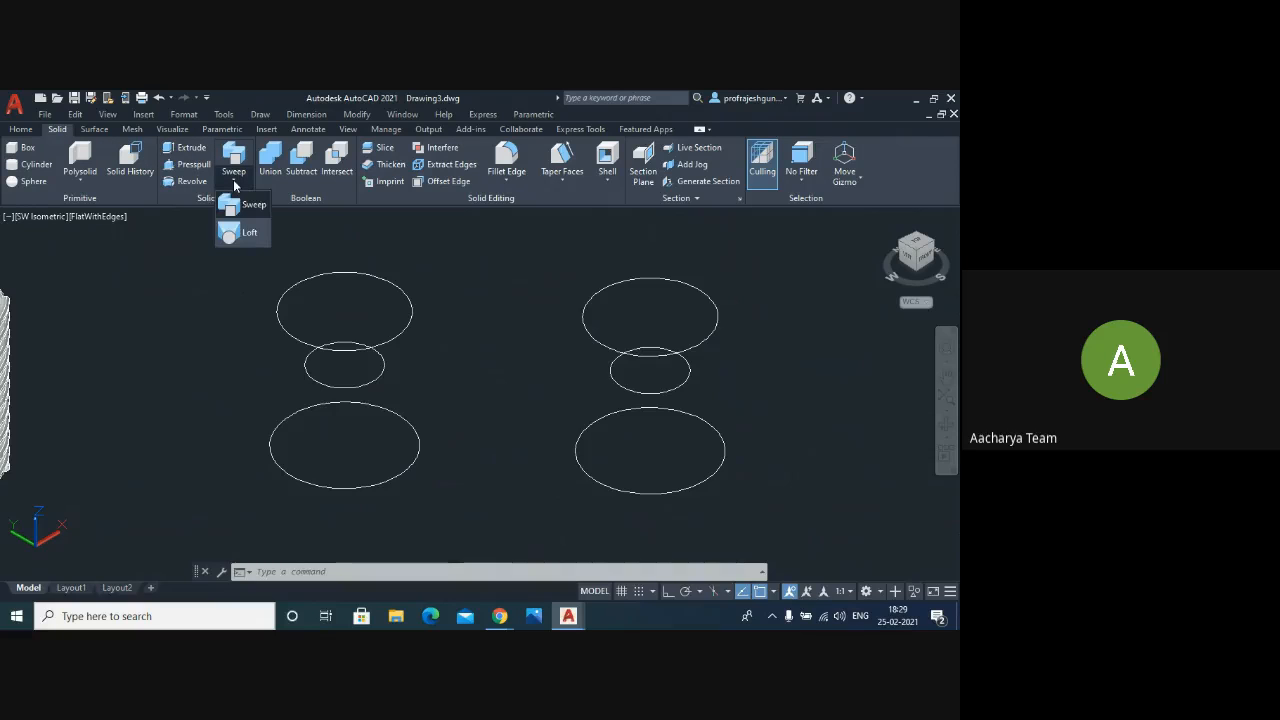
click(233, 234)
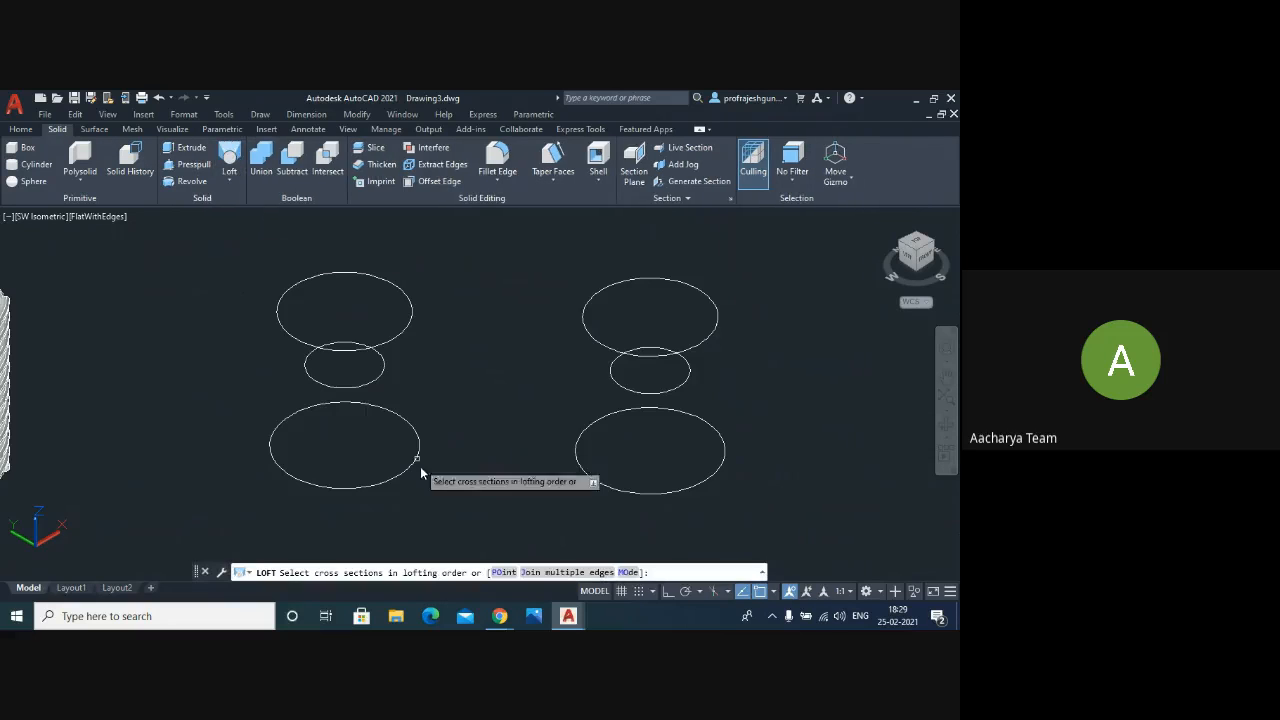
click(366, 490)
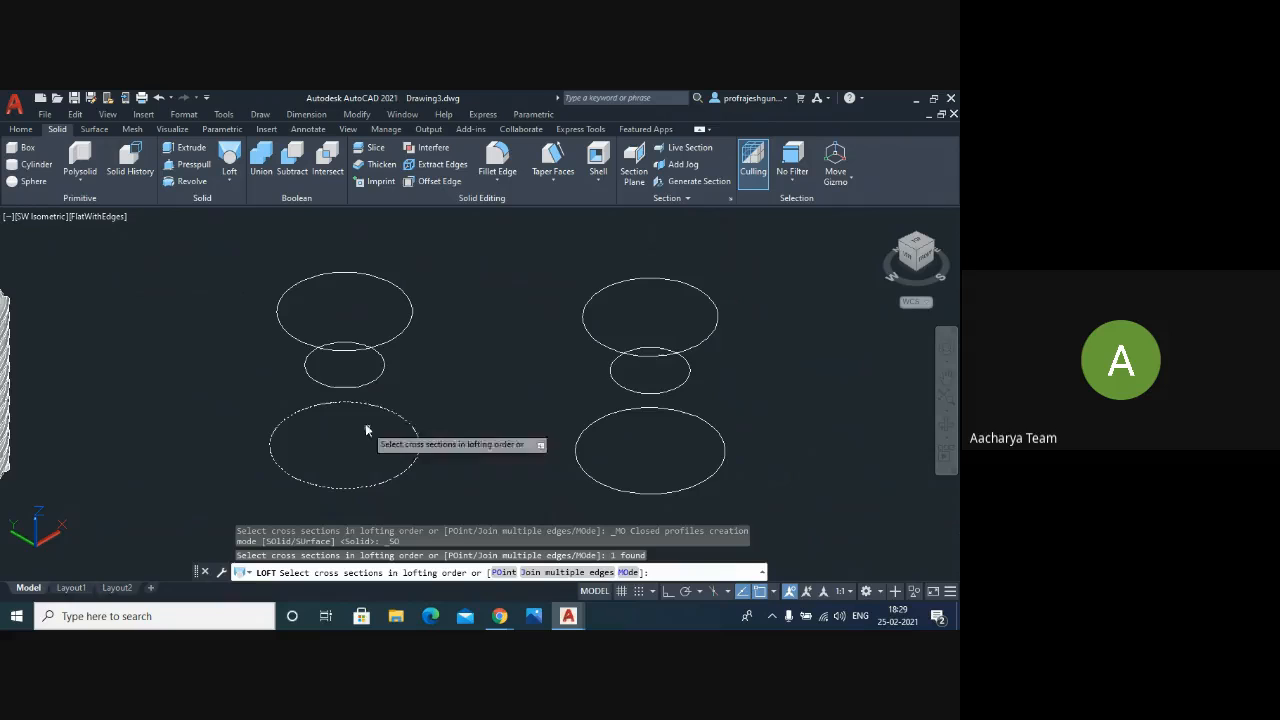
click(352, 391)
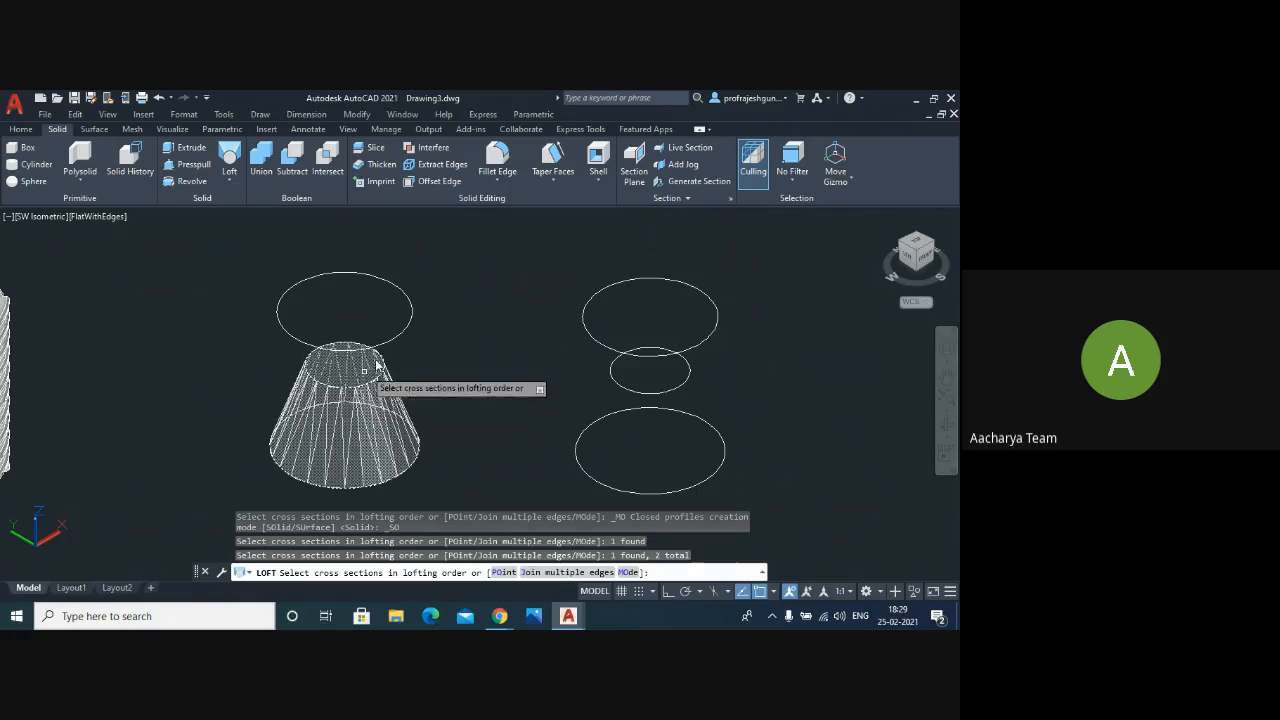
click(390, 345)
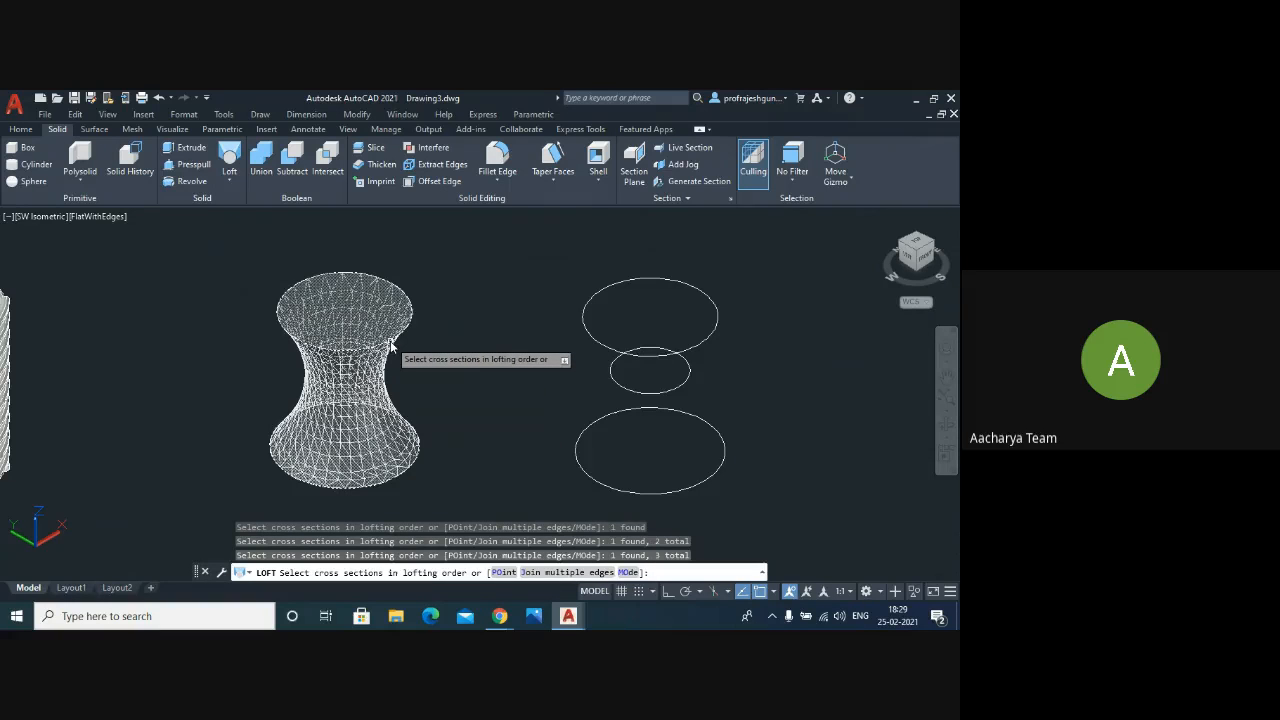
key(Return)
key(Return)
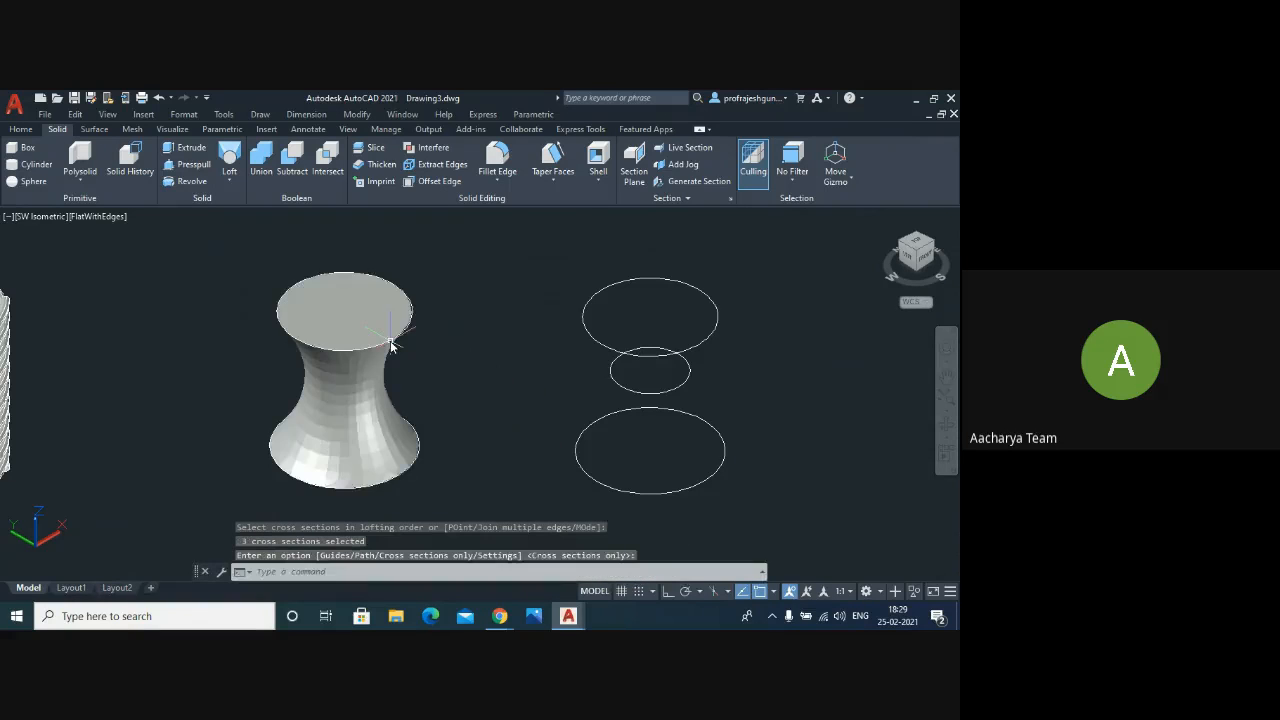
- Examine the lofted solid's closed top face and curved side up close beside the copied circles
scroll(357, 363, up, 4)
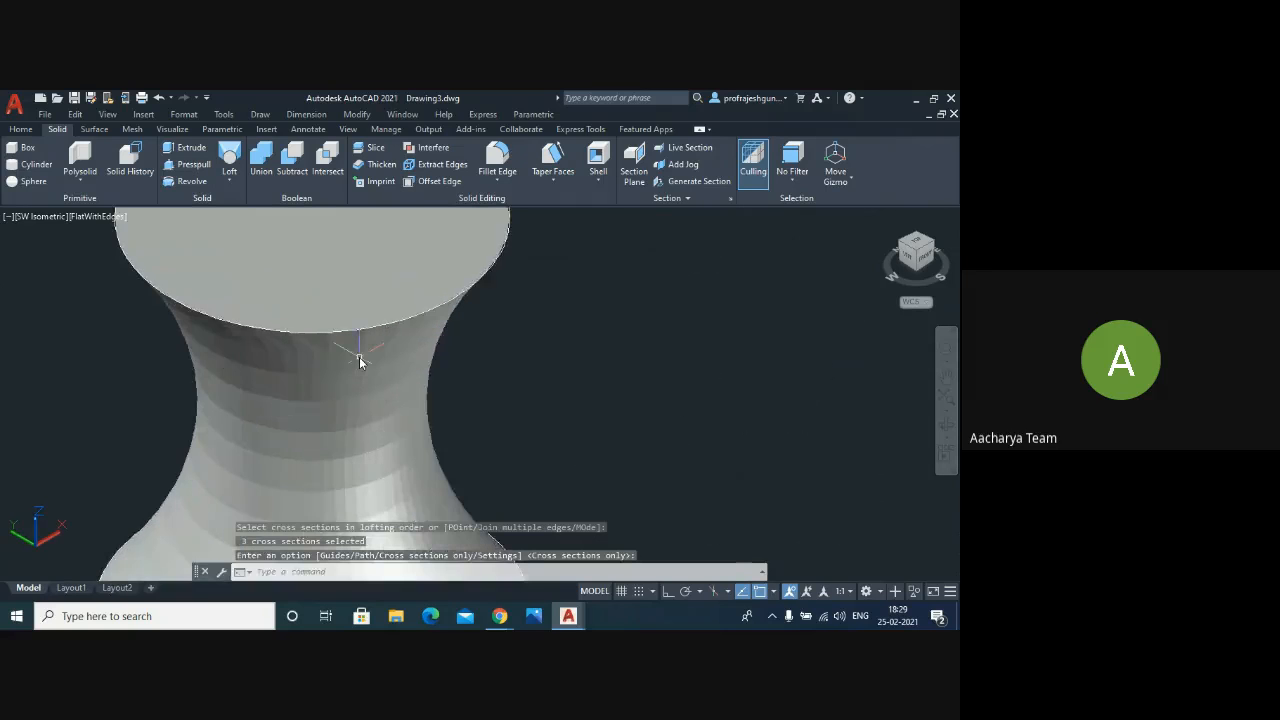
scroll(358, 360, down, 3)
scroll(394, 310, up, 4)
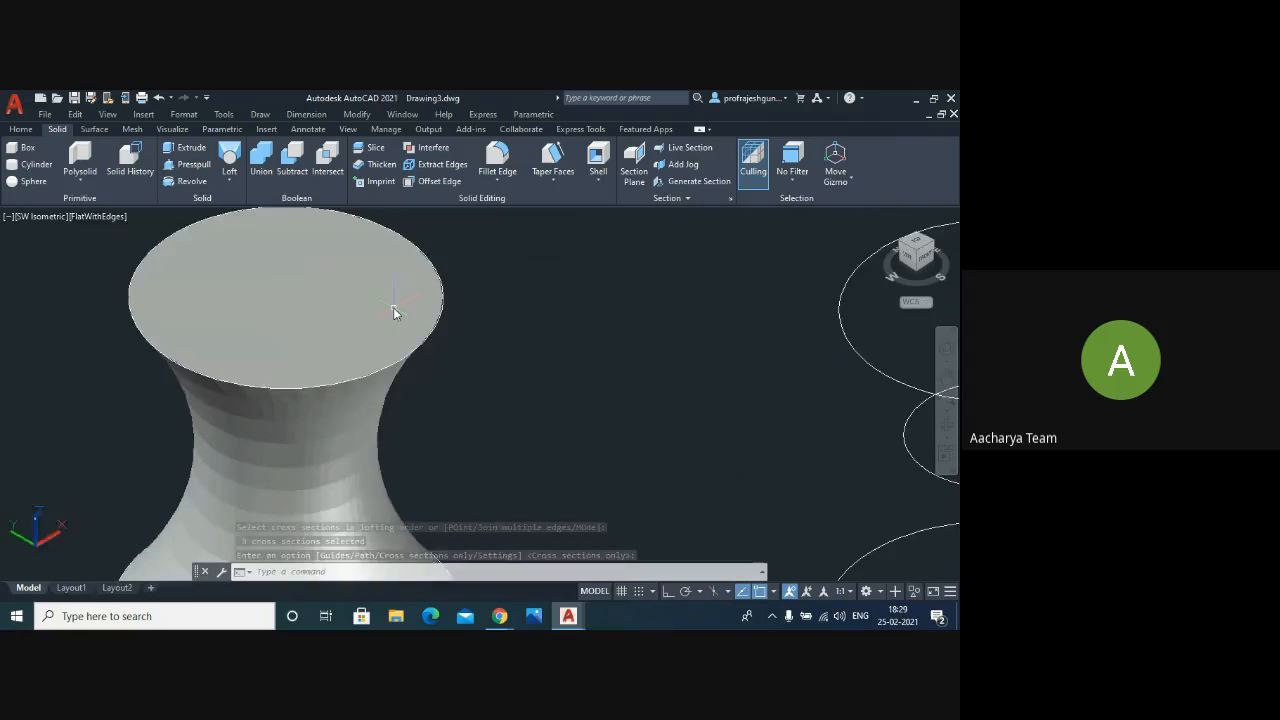
scroll(394, 312, down, 3)
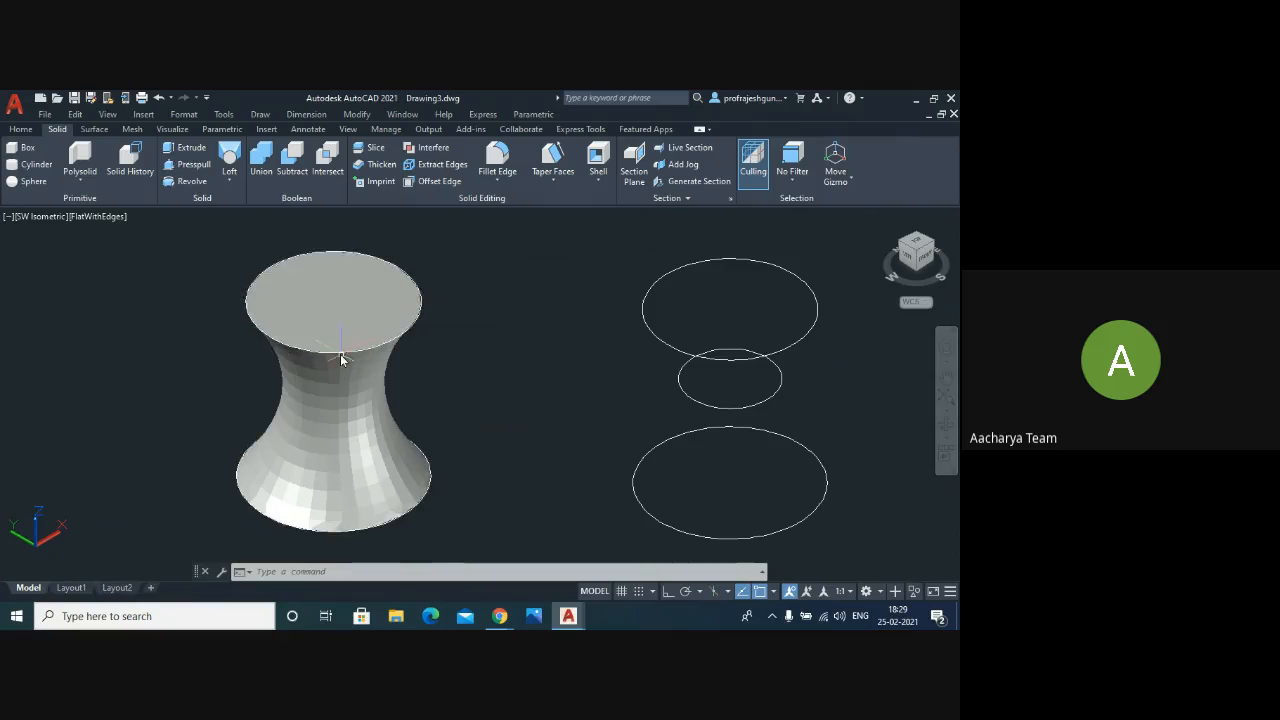
scroll(210, 360, down, 2)
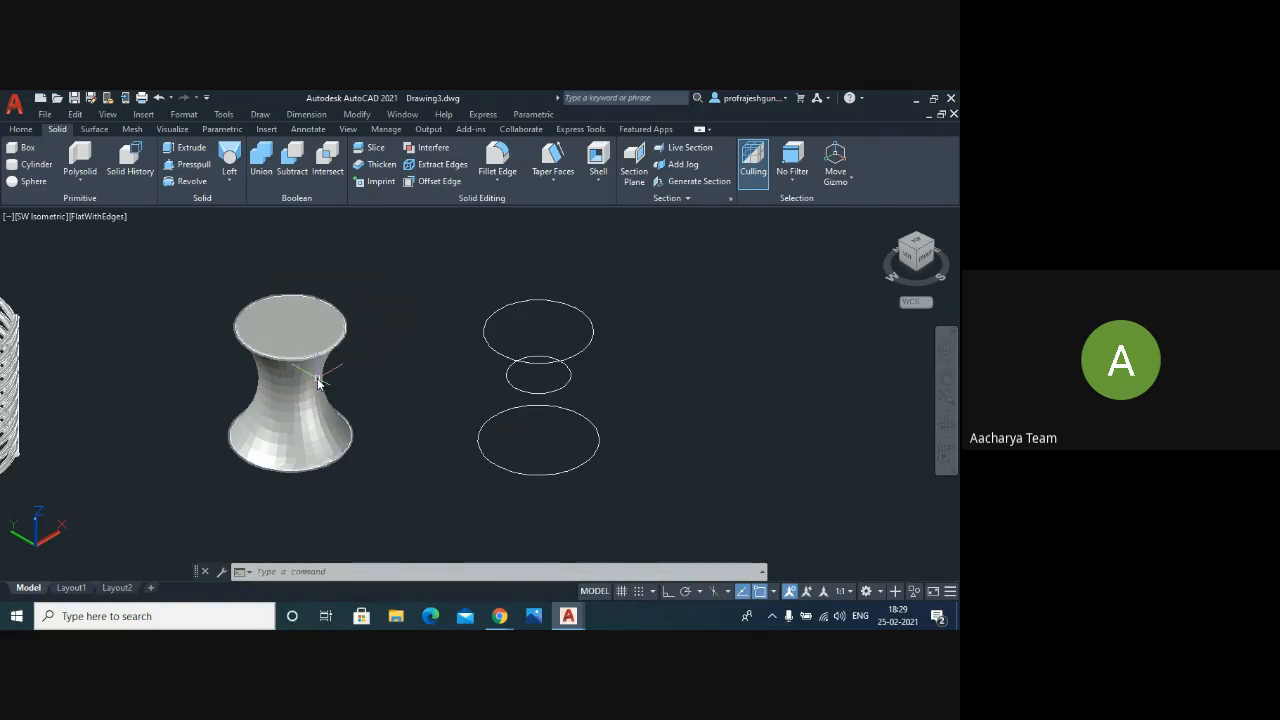
scroll(326, 372, up, 3)
scroll(270, 385, down, 2)
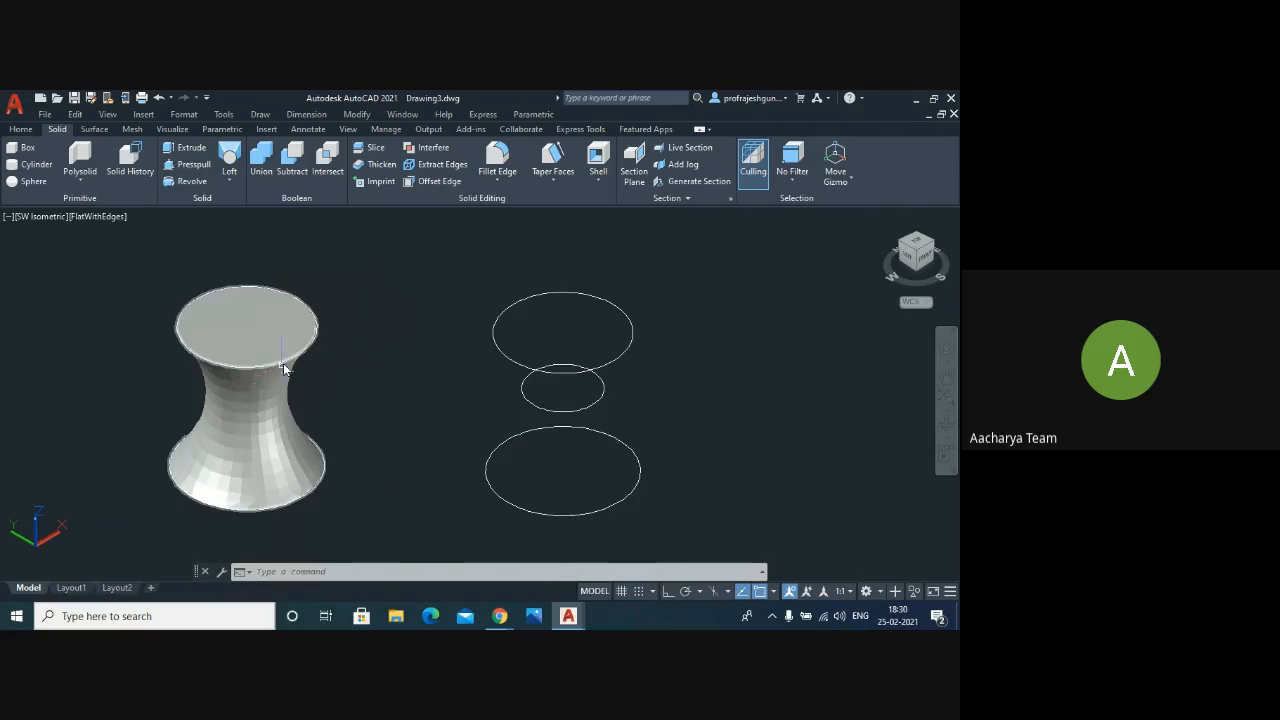
scroll(234, 371, up, 3)
scroll(231, 376, down, 2)
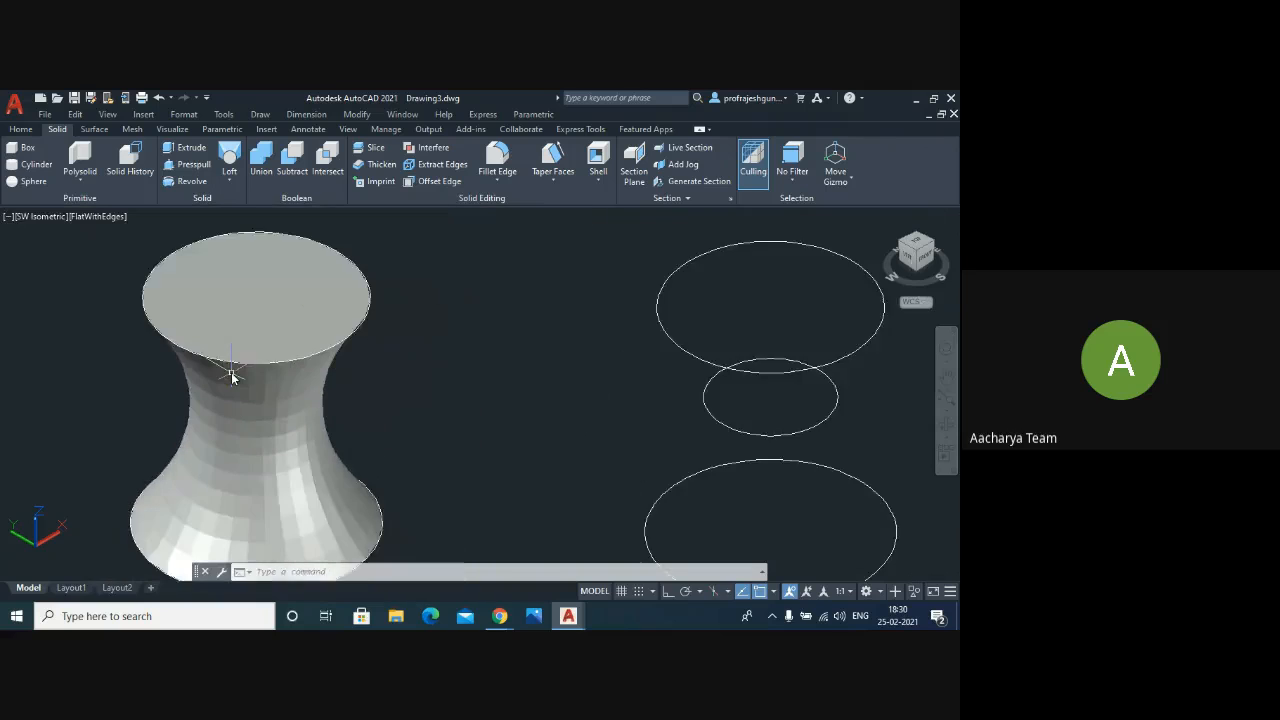
scroll(221, 377, down, 2)
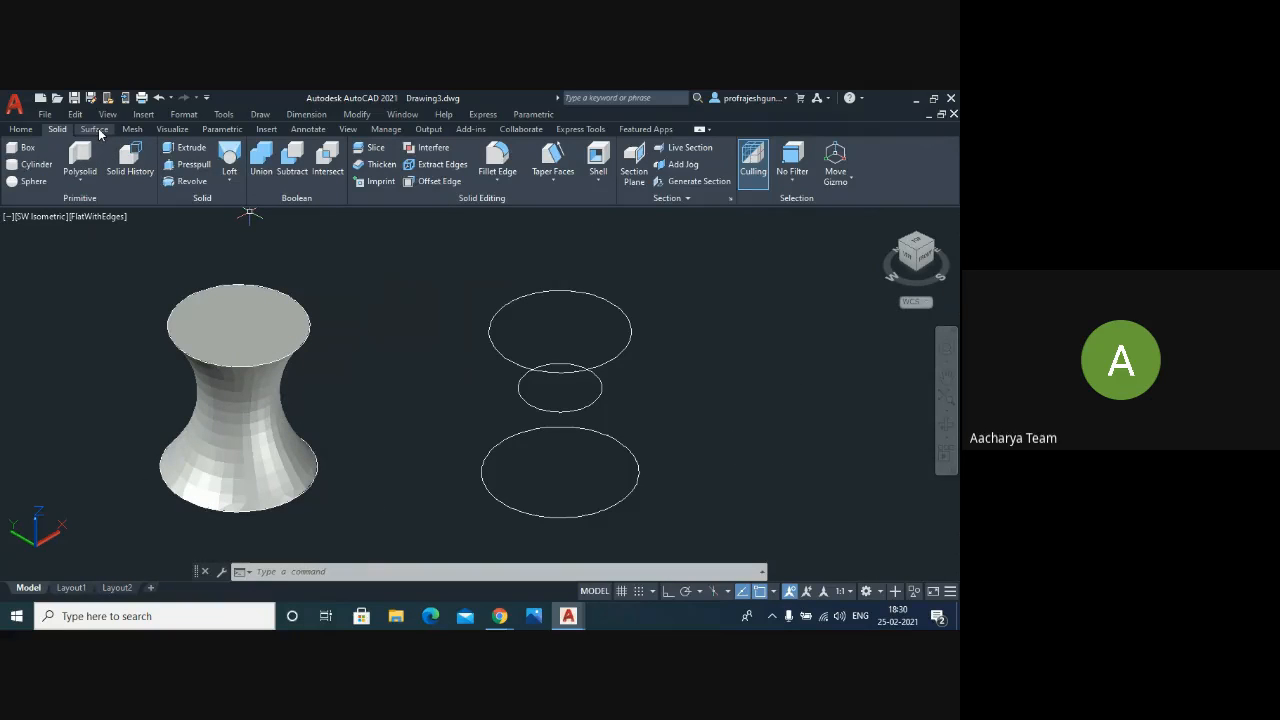
- Loft a surface through the copied bottom, middle and top circles in that order, using cross sections only
click(98, 129)
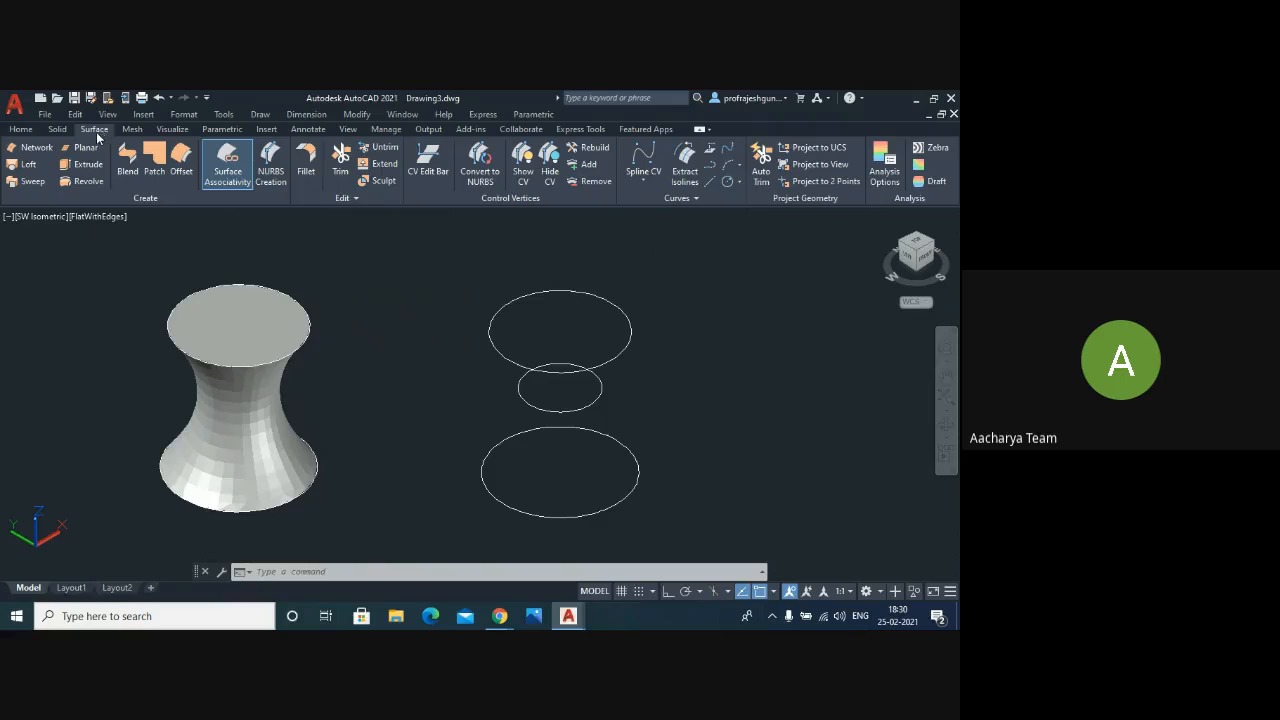
click(29, 166)
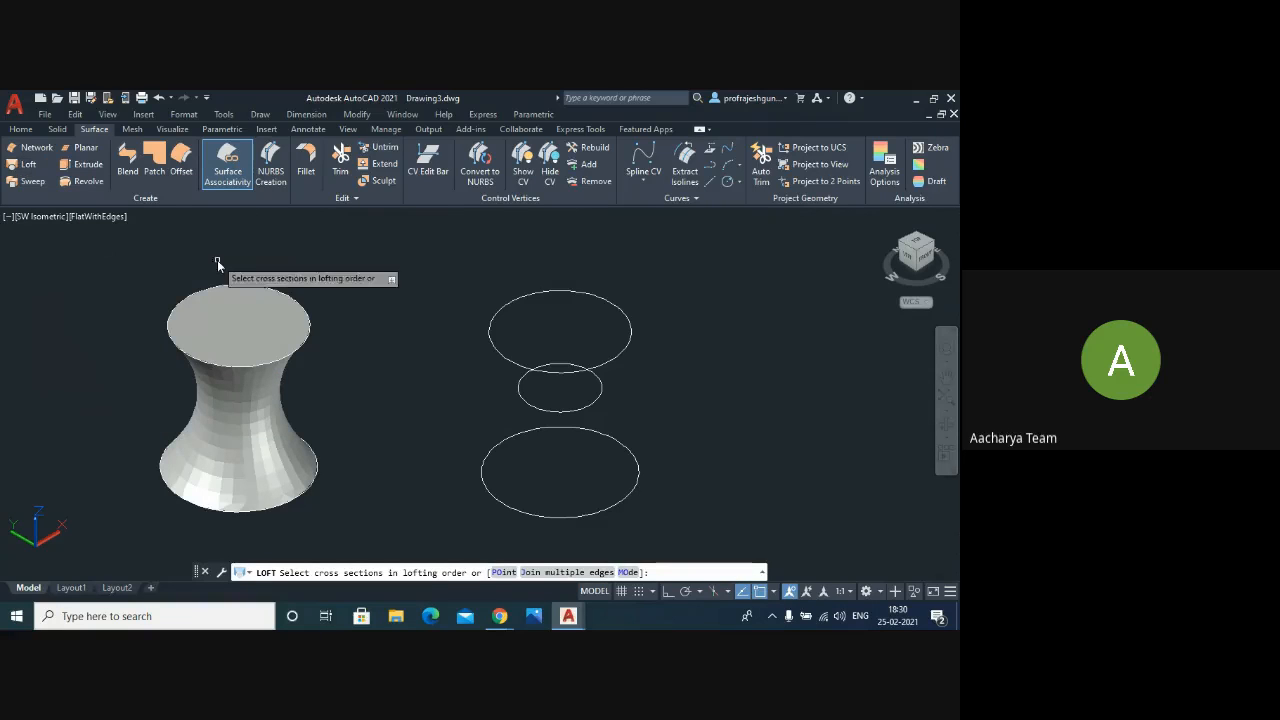
click(613, 505)
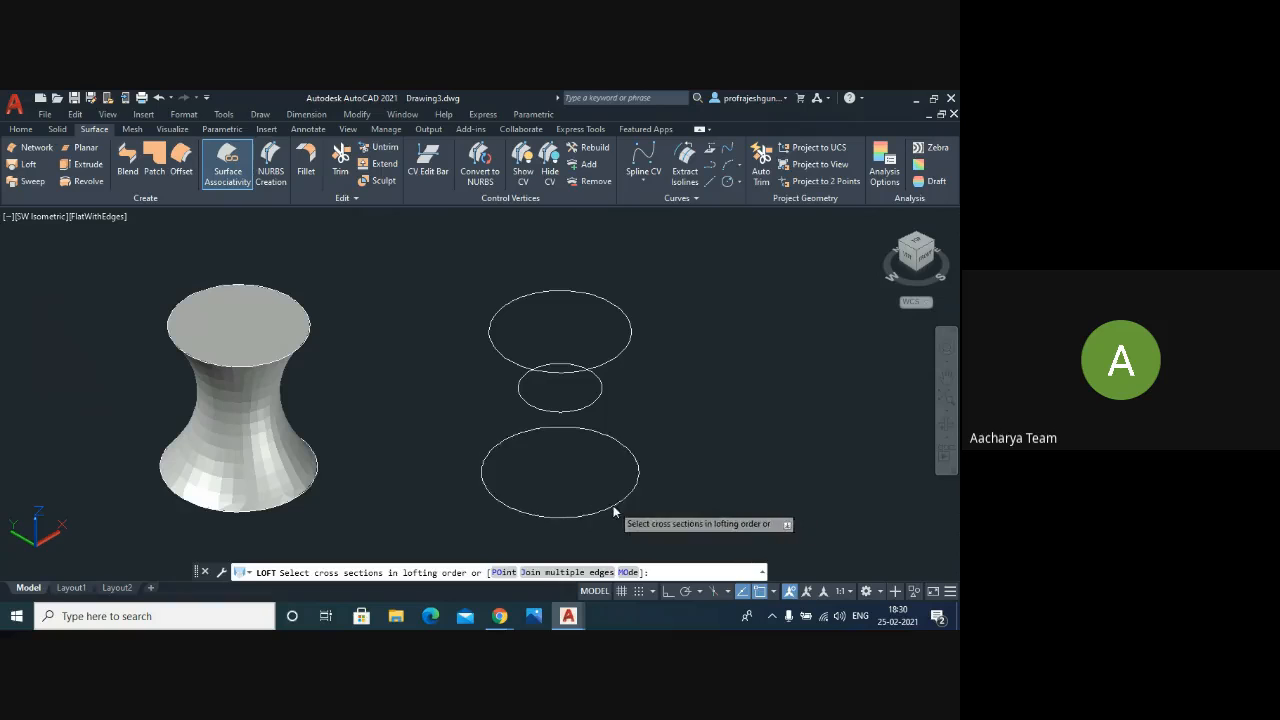
click(566, 411)
click(610, 360)
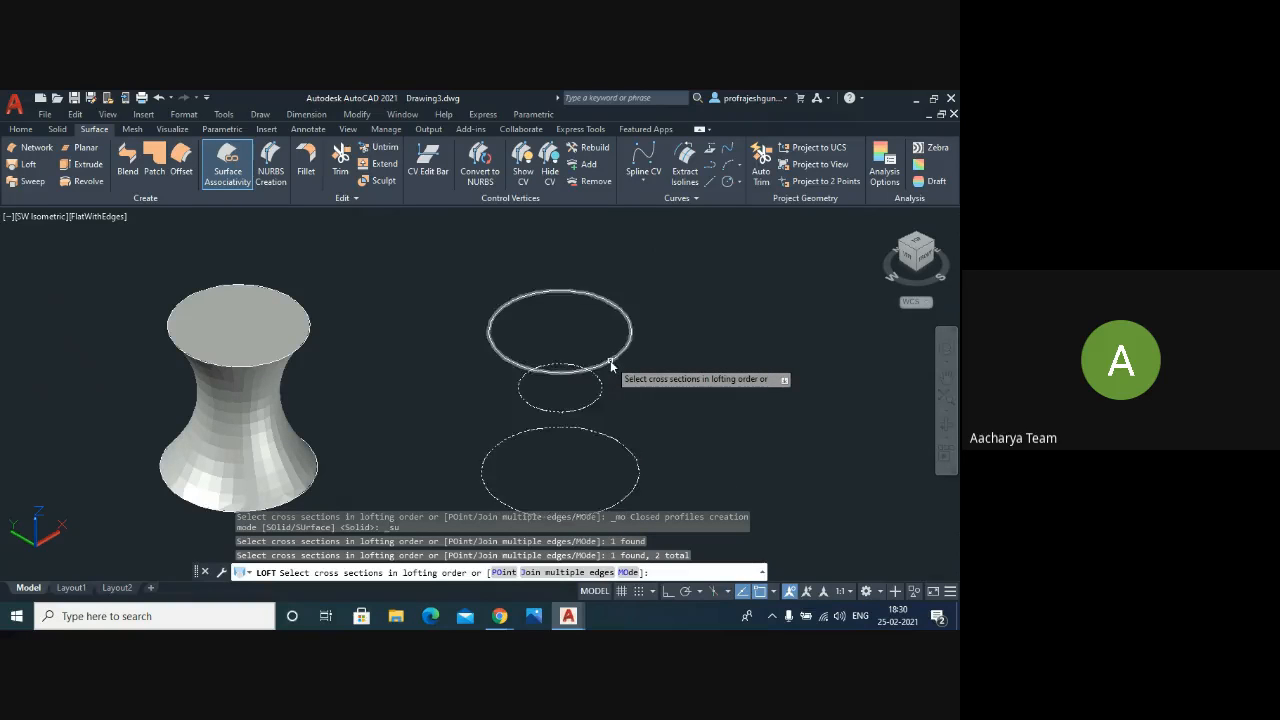
key(Return)
key(Return)
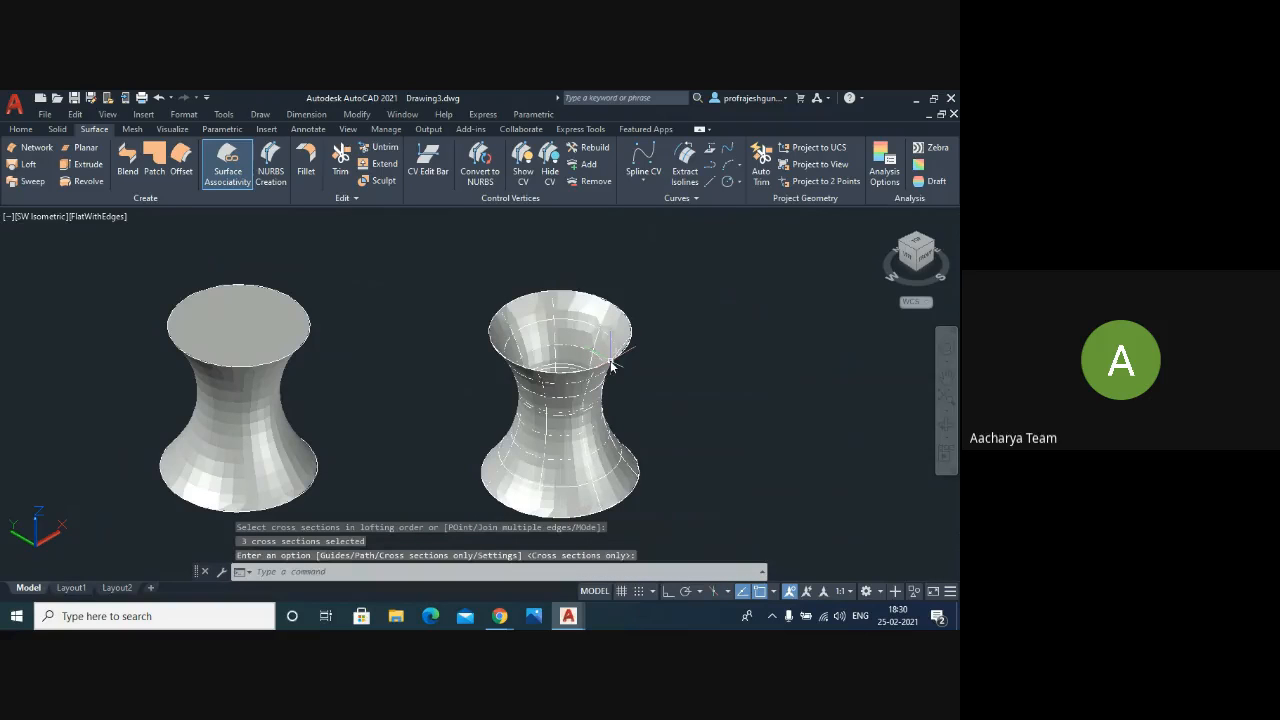
- Orbit the model to view both lofts from above and compare the solid's top with the surface's opening
click(946, 426)
drag(553, 374, 576, 434)
scroll(374, 320, down, 3)
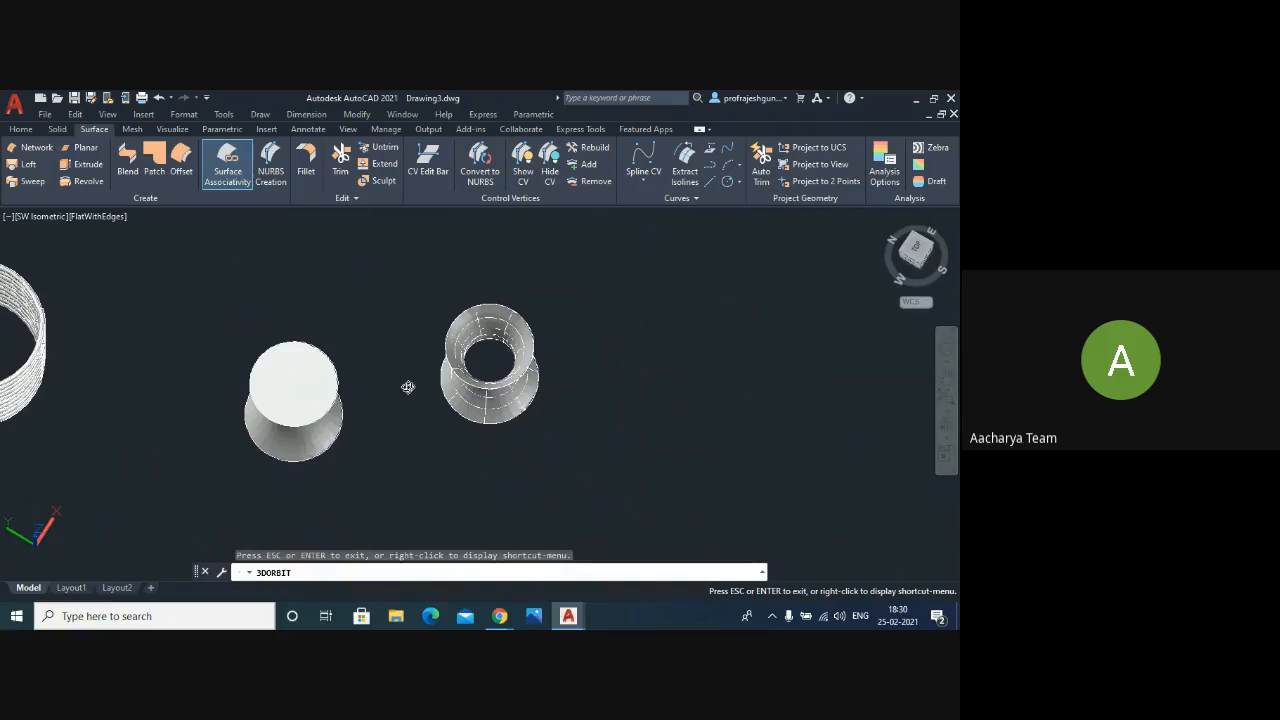
mouse_move(400, 378)
mouse_down()
mouse_move(403, 280)
mouse_move(440, 251)
mouse_move(478, 365)
mouse_move(440, 409)
mouse_move(403, 386)
mouse_move(400, 331)
mouse_move(398, 365)
mouse_up()
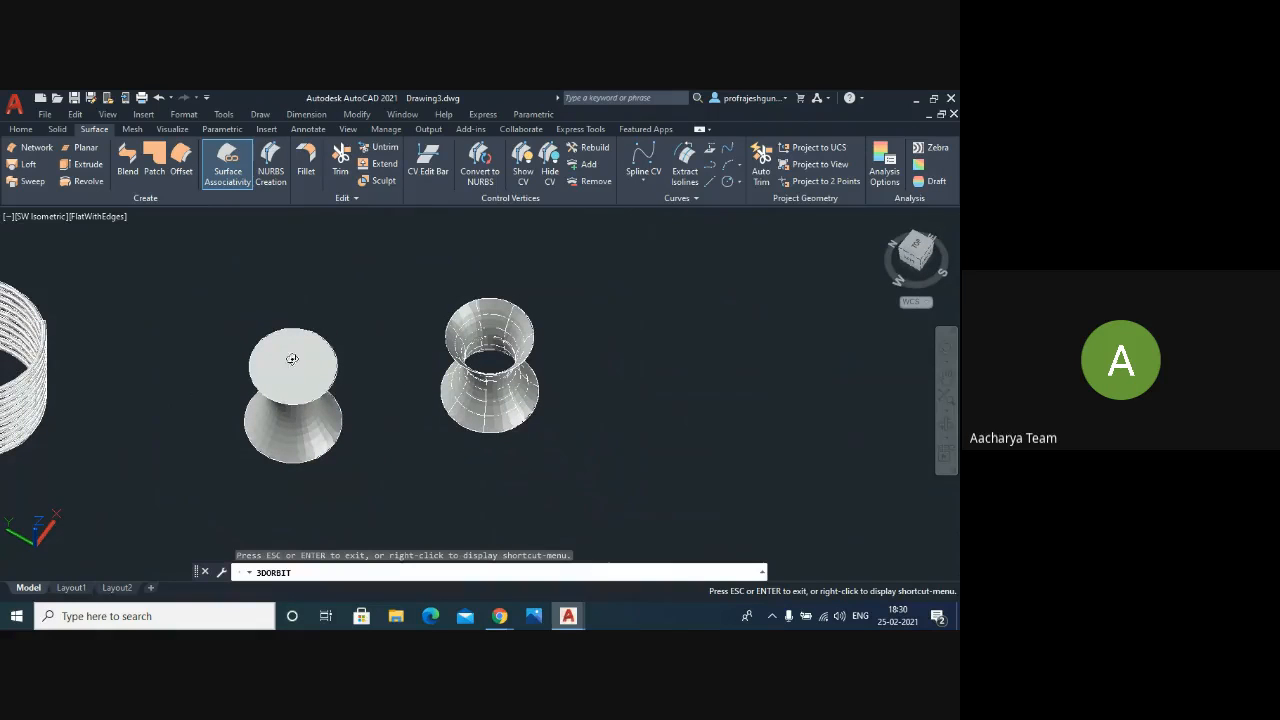
scroll(299, 378, up, 3)
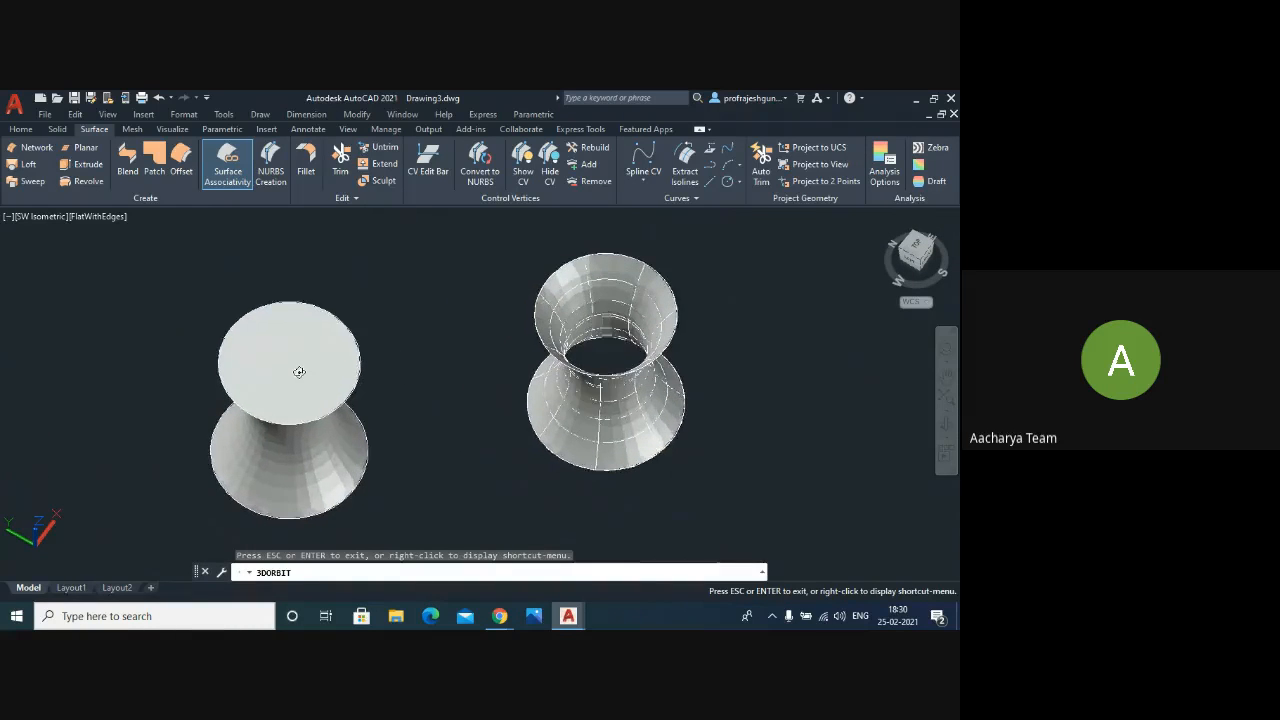
scroll(297, 371, down, 1)
scroll(608, 341, up, 2)
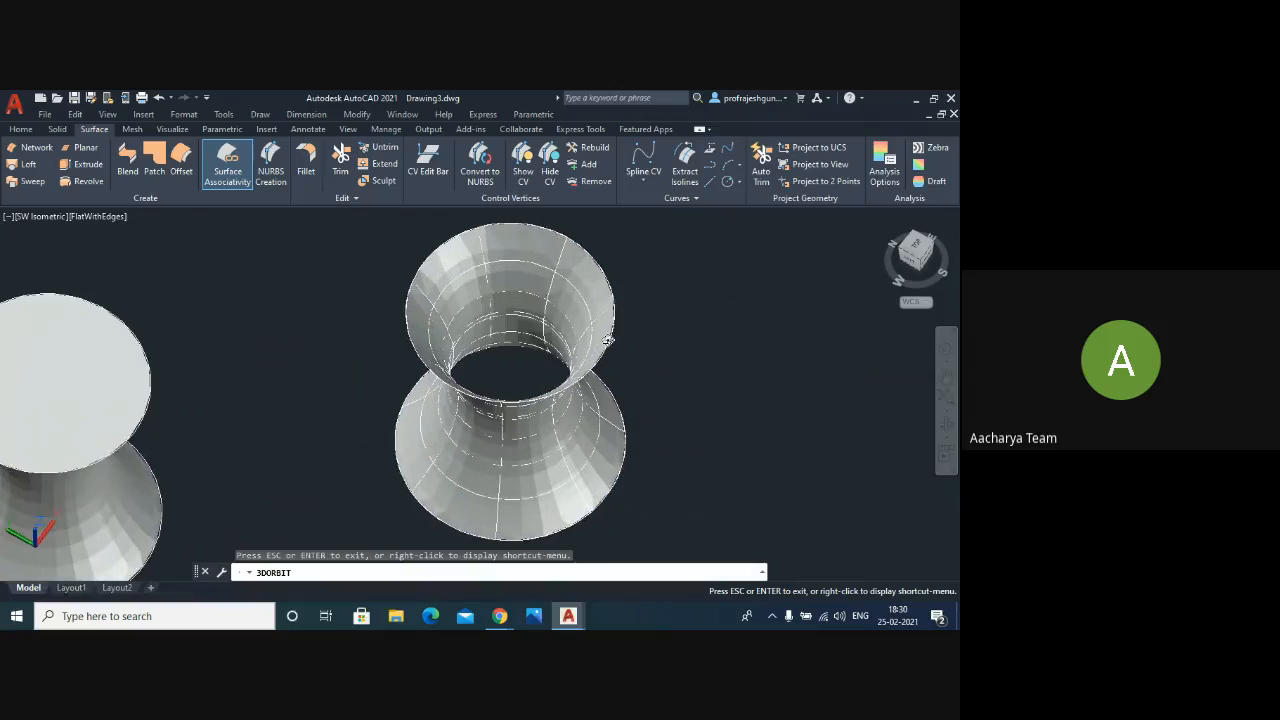
scroll(608, 341, down, 2)
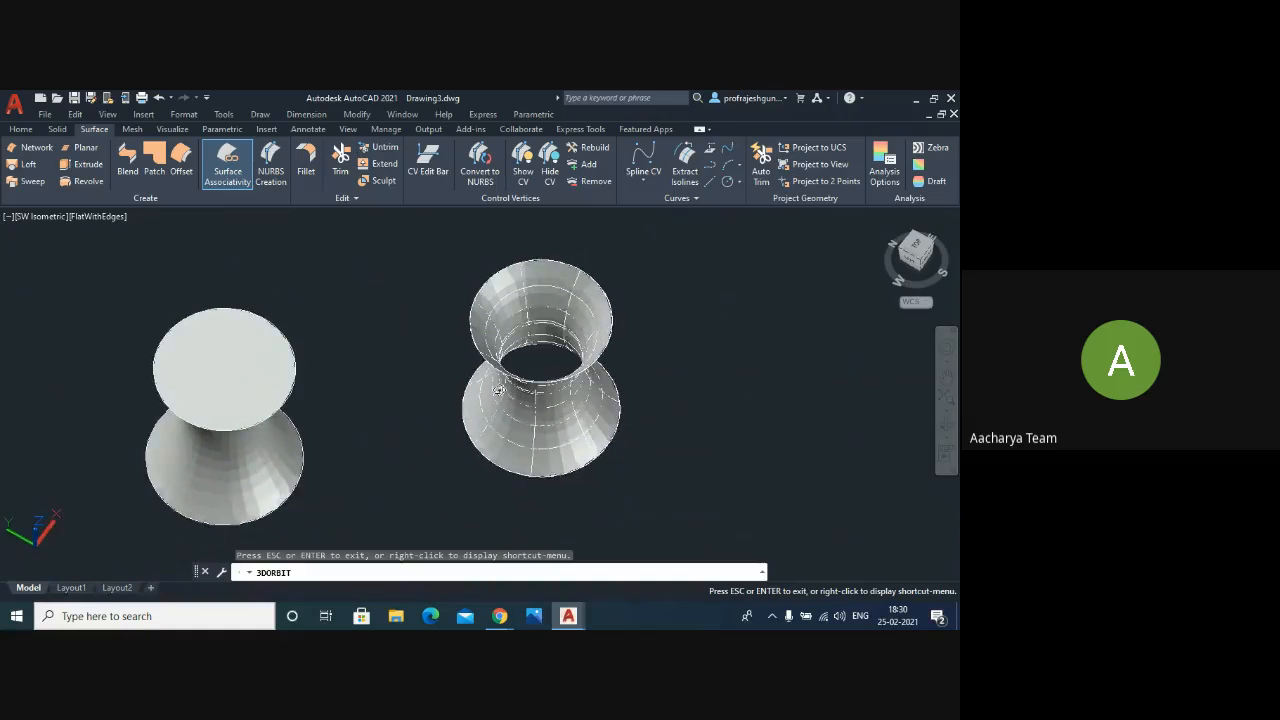
- Compare the solid and surface lofts from the side, and restore the SW Isometric view
drag(396, 395, 431, 326)
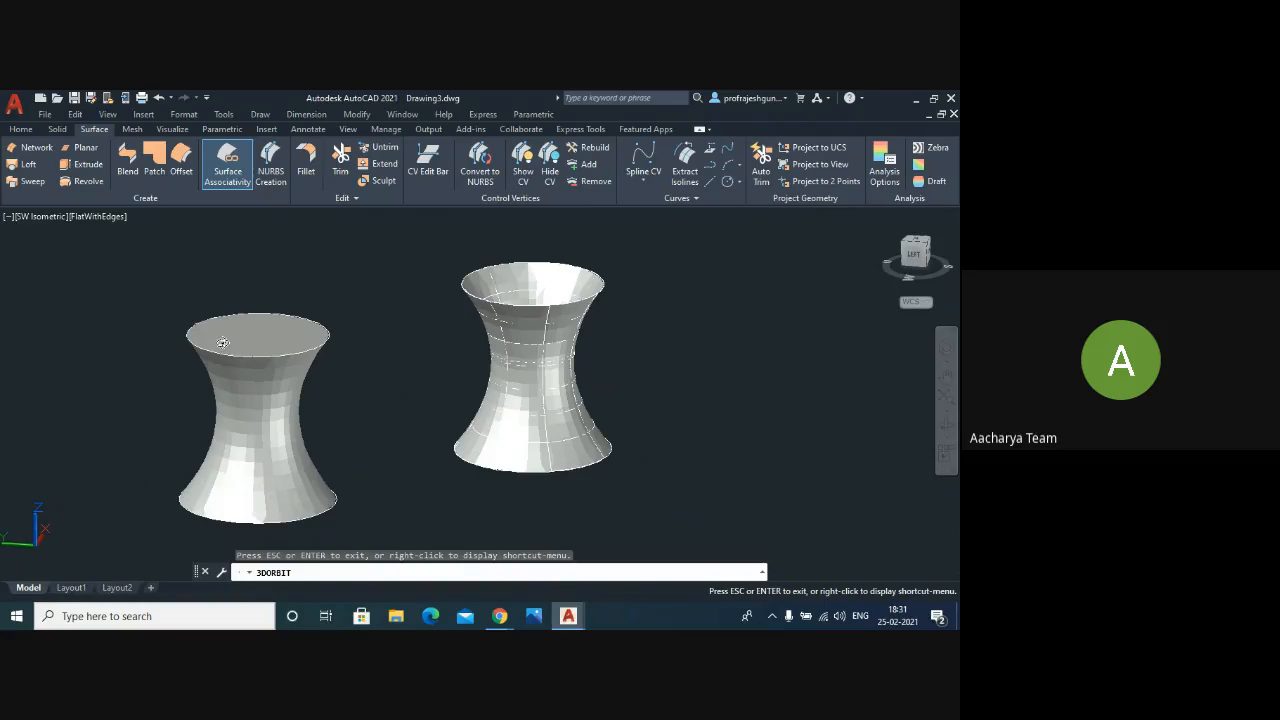
scroll(415, 382, down, 2)
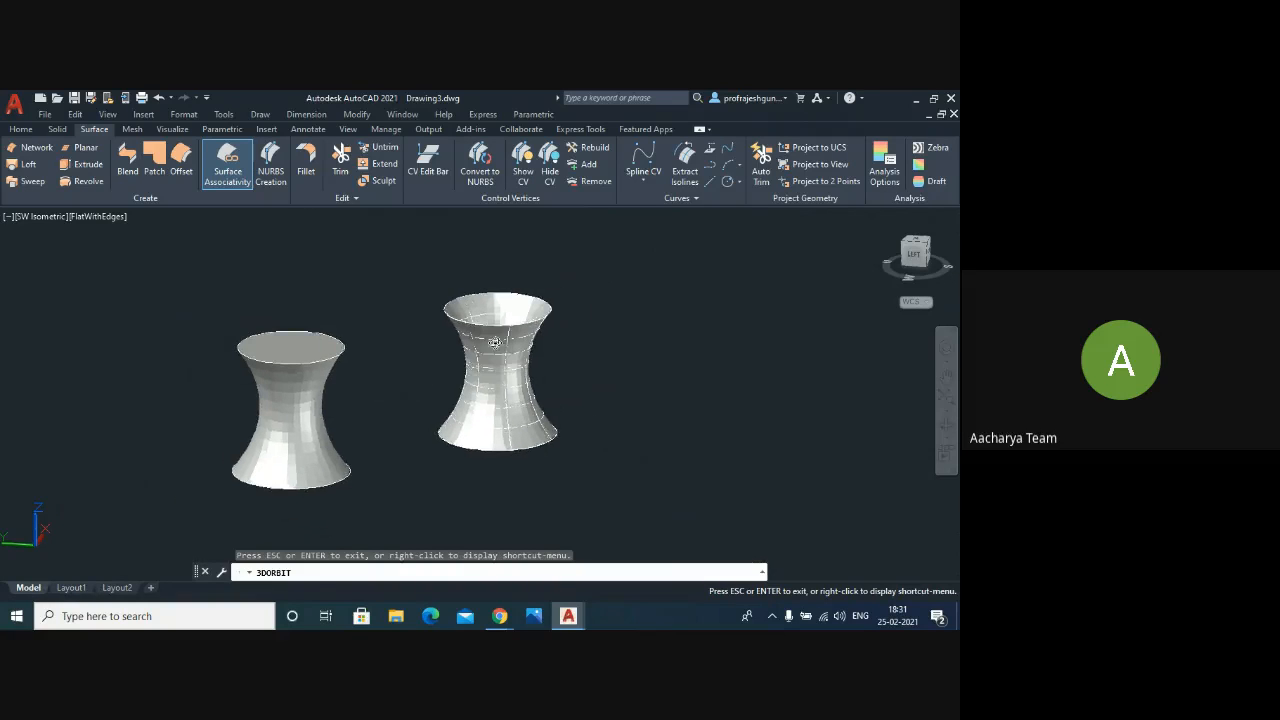
scroll(494, 342, up, 3)
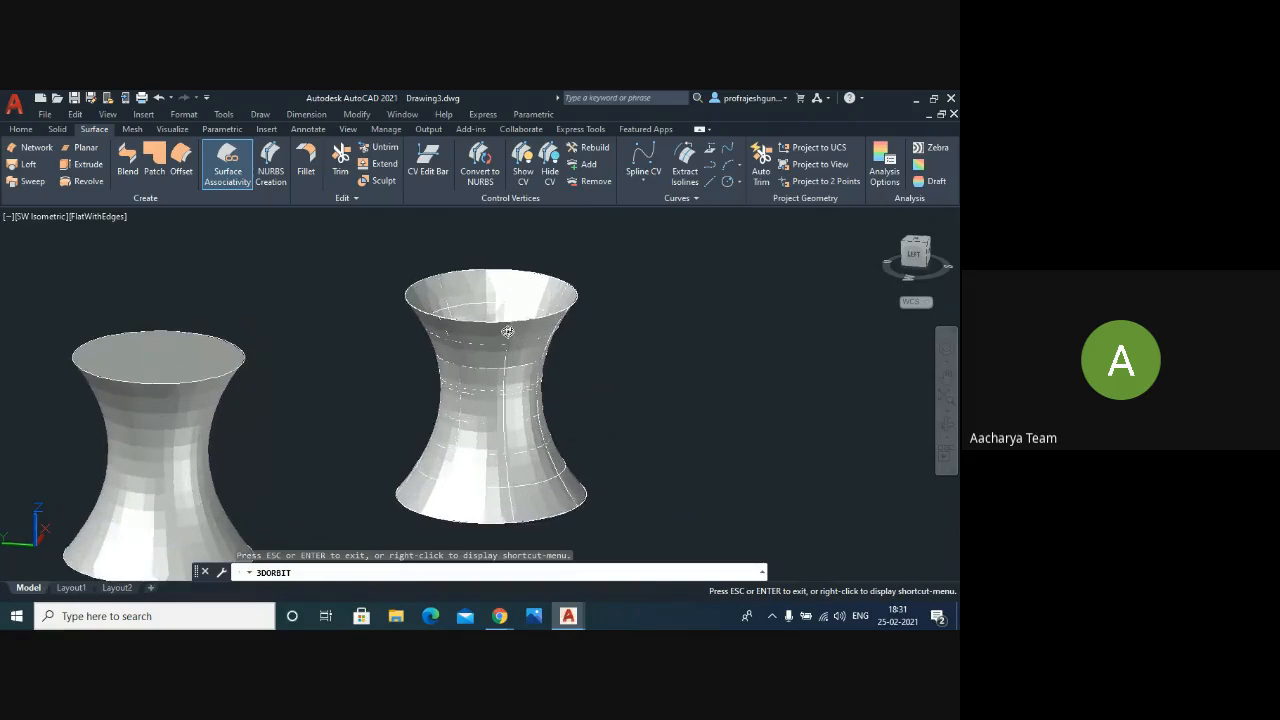
key(Escape)
click(55, 217)
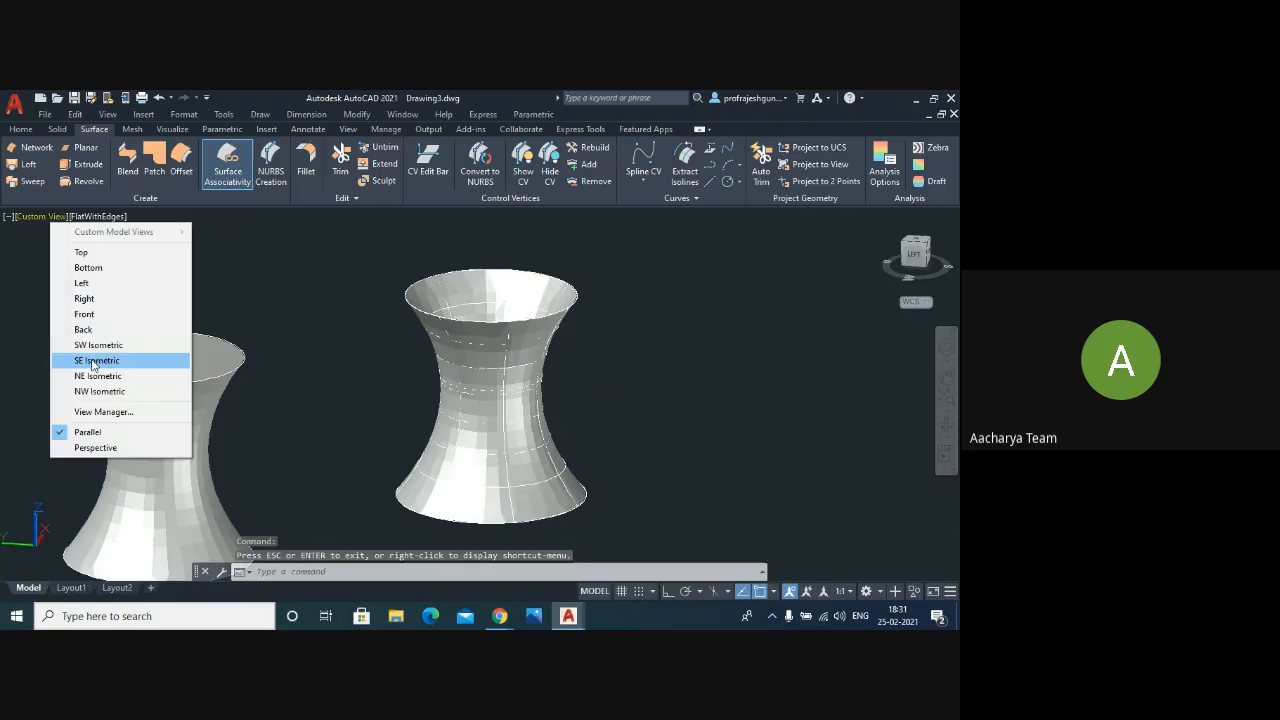
click(90, 345)
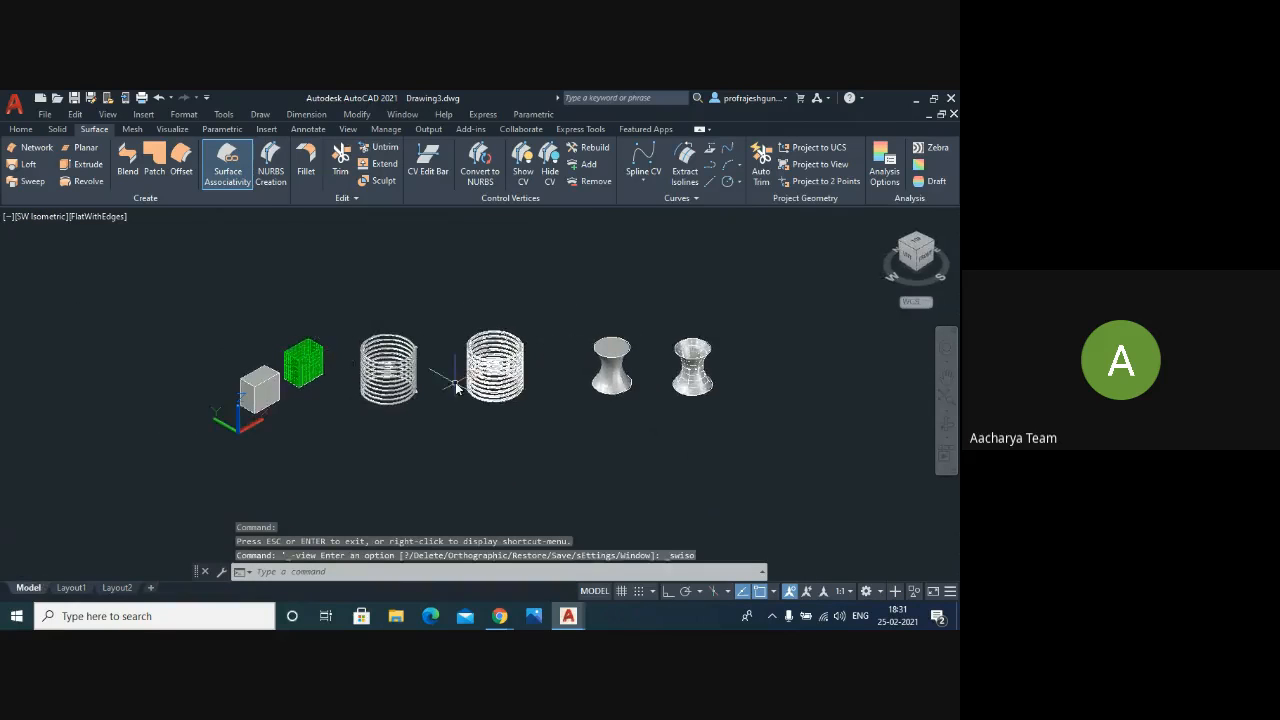
- Draw a large ellipse by its center and axis distances in the empty space beside the surface loft
scroll(82, 405, down, 2)
scroll(328, 400, up, 5)
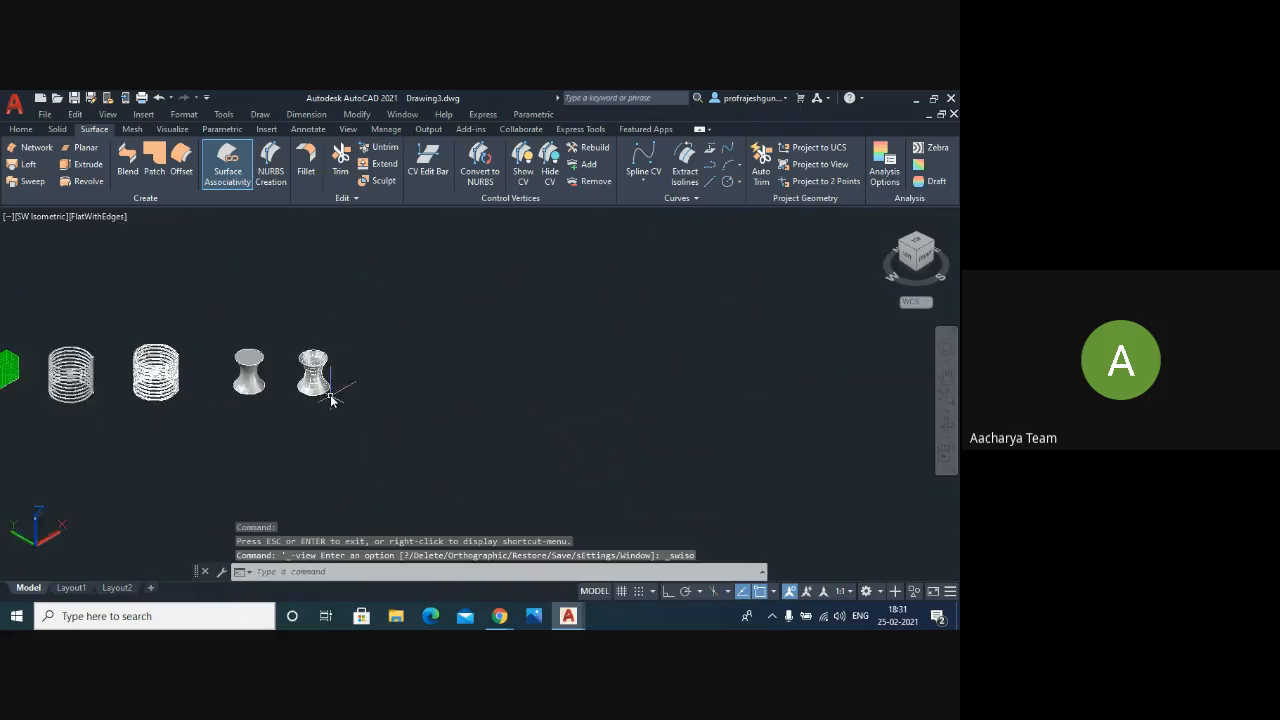
scroll(343, 334, up, 3)
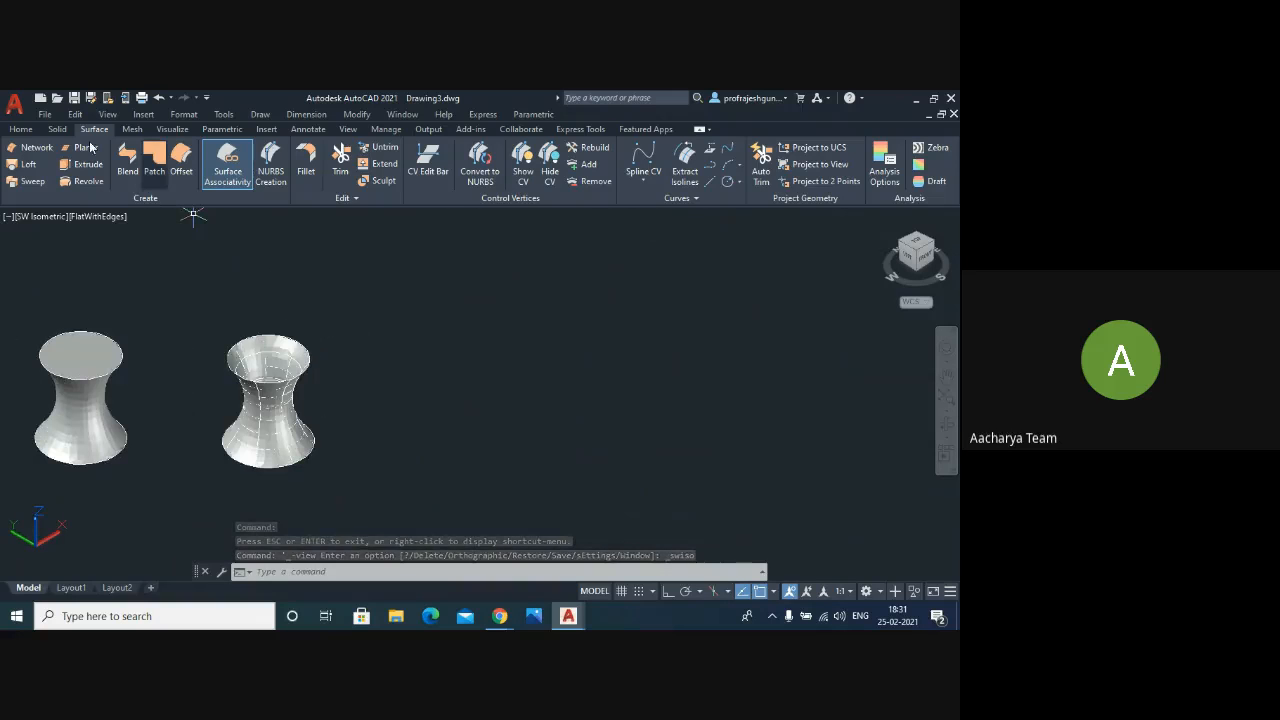
click(21, 129)
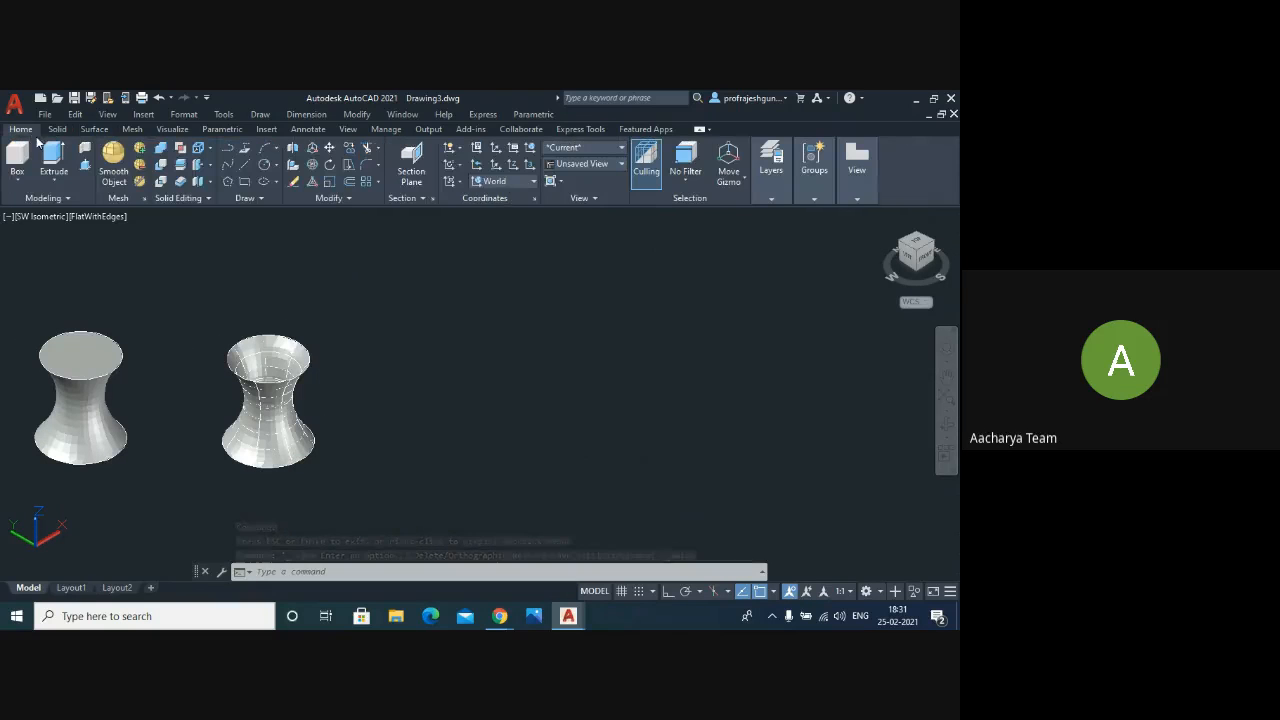
click(263, 183)
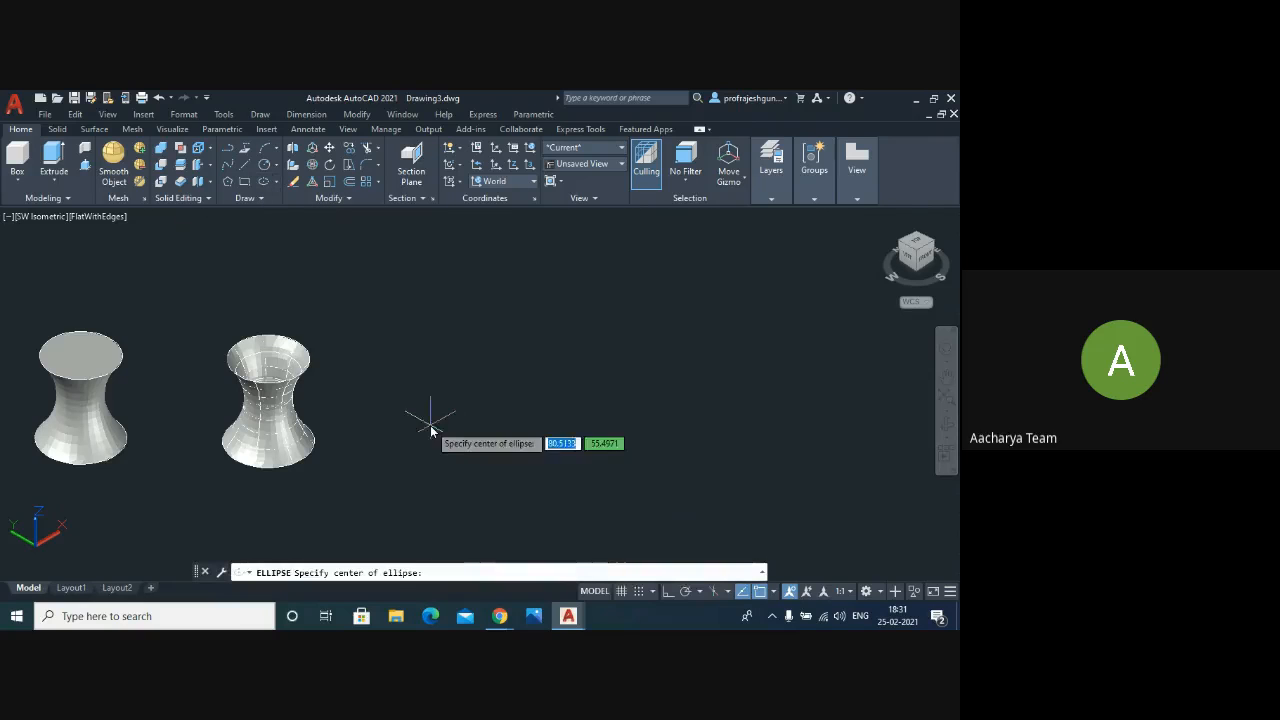
click(422, 429)
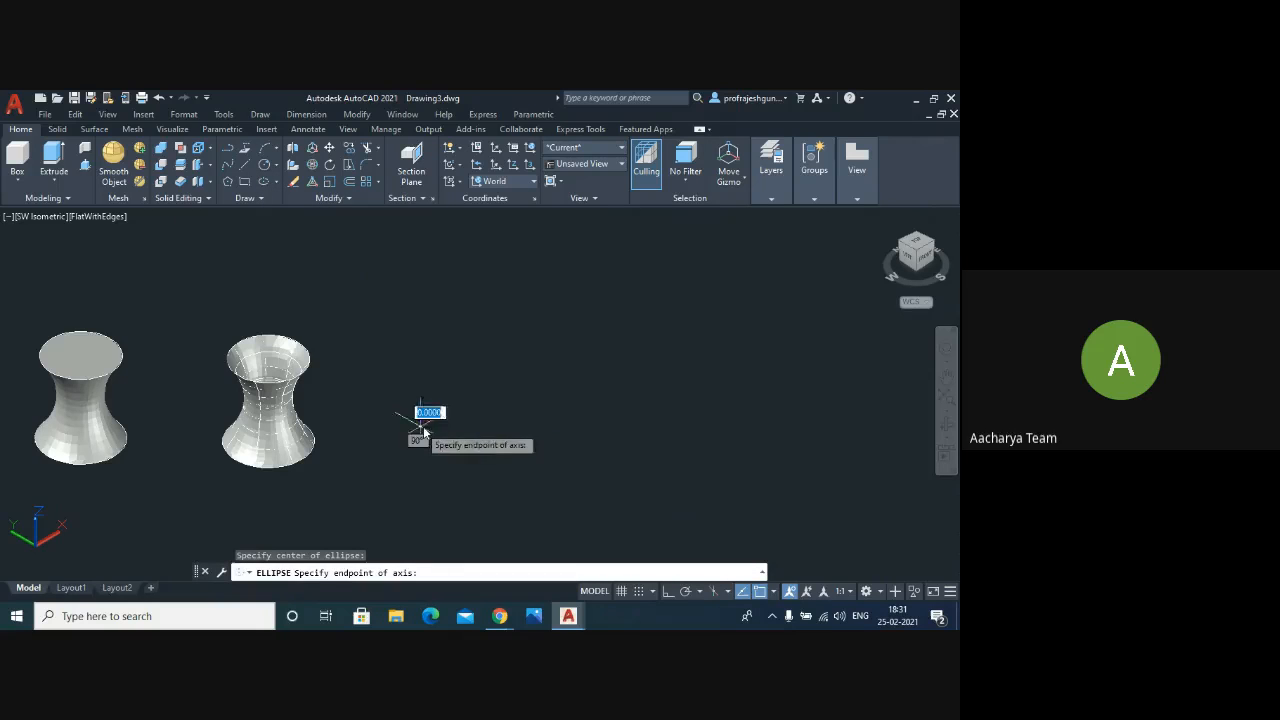
click(504, 382)
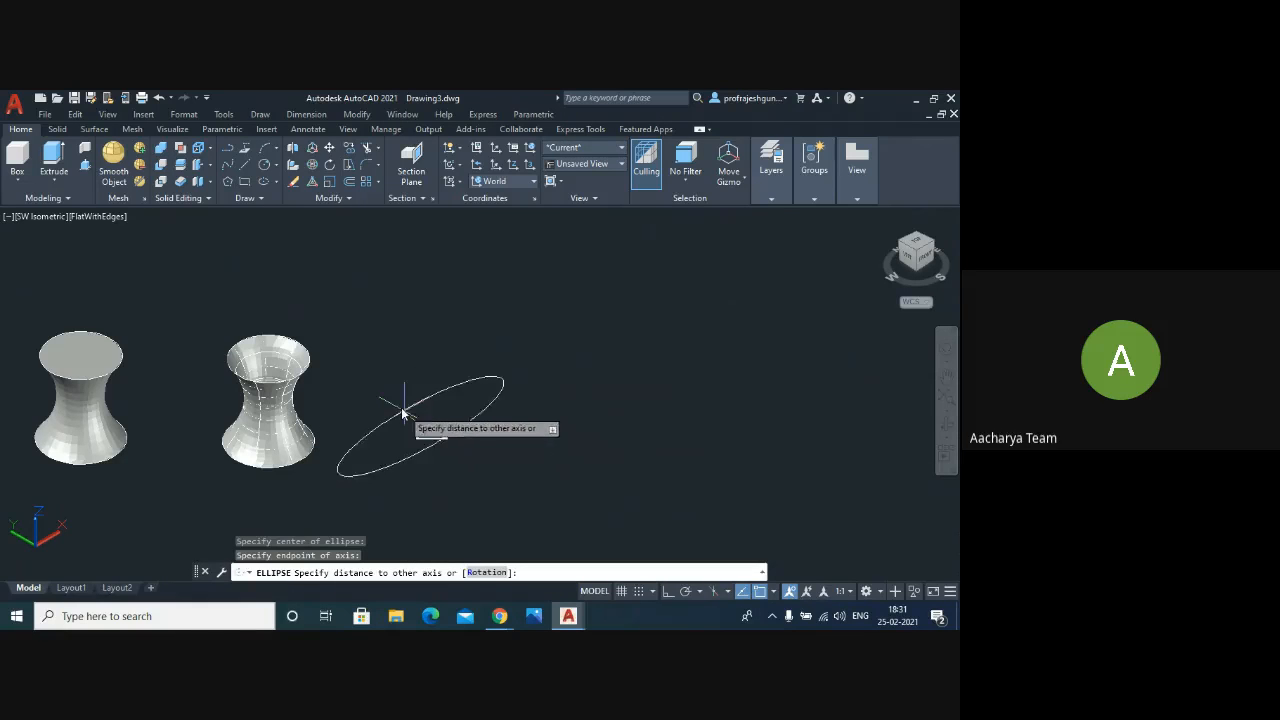
click(432, 462)
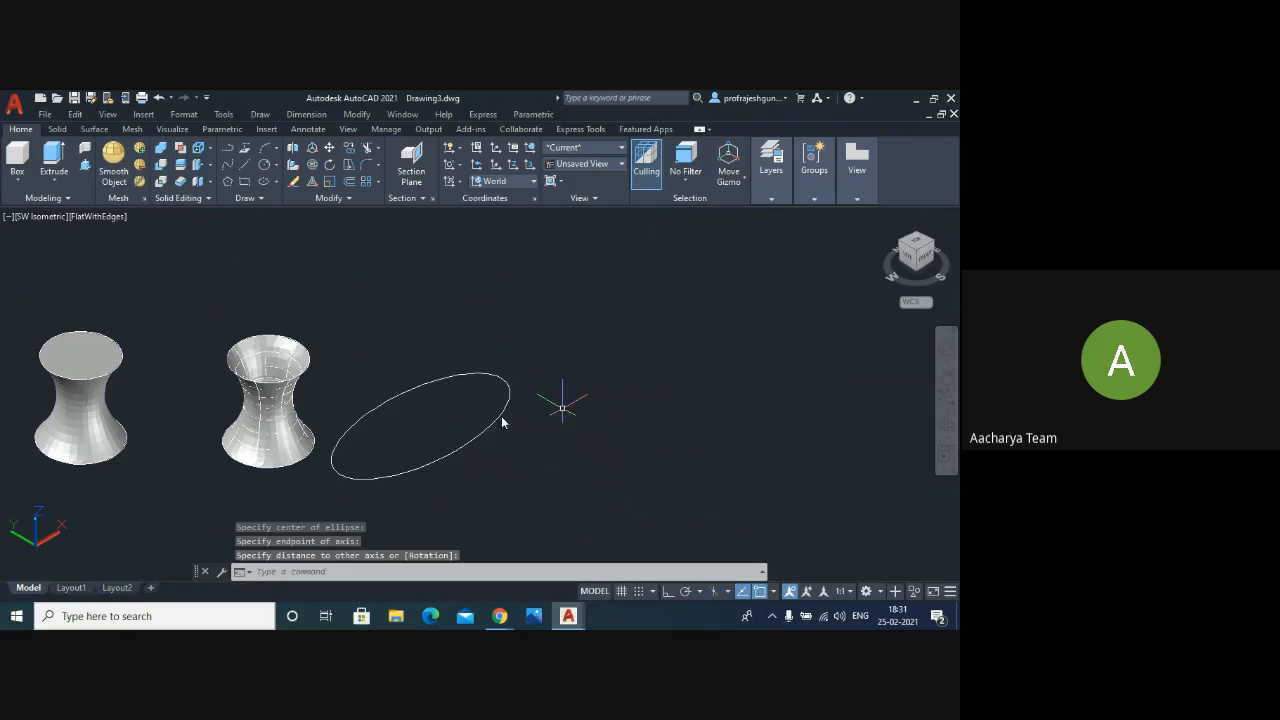
- Draw a small ellipse by its axis endpoints behind the large one, with the other axis distance about 2.4 units
key(Return)
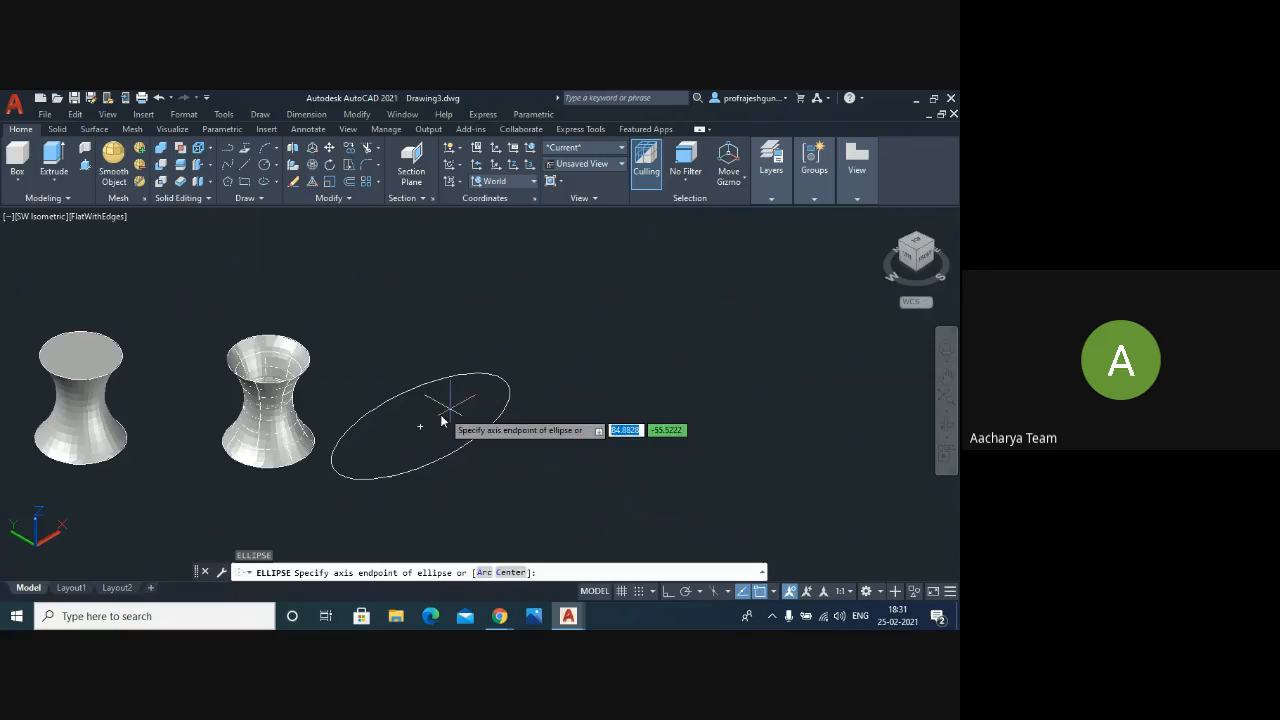
click(428, 314)
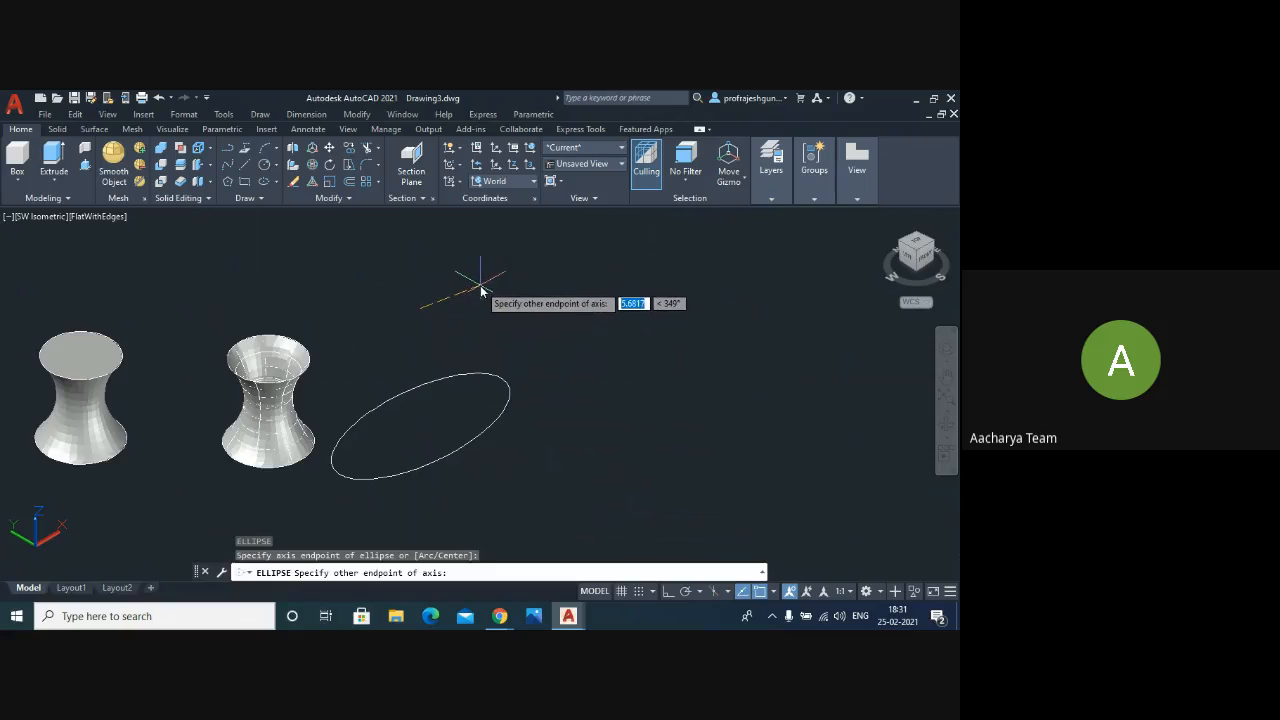
click(466, 287)
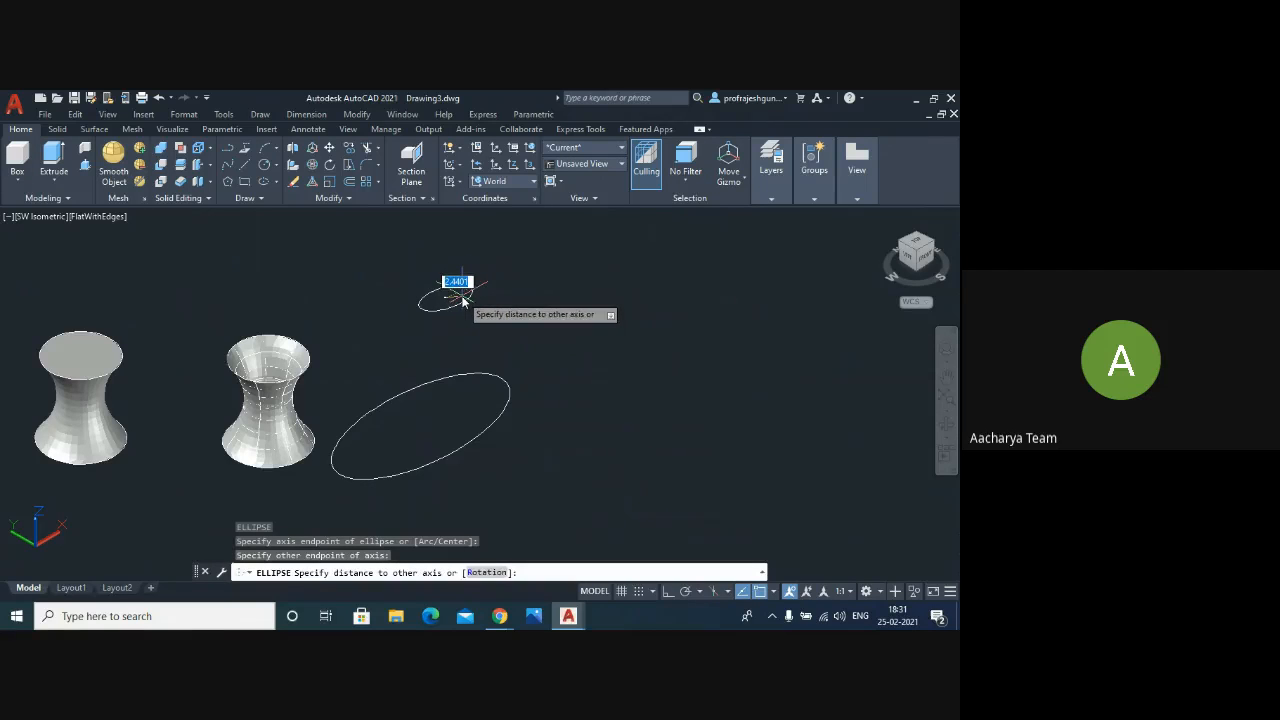
click(463, 300)
- Copy the large and small ellipses together from the small ellipse's center to the empty space beside the originals
scroll(566, 362, down, 2)
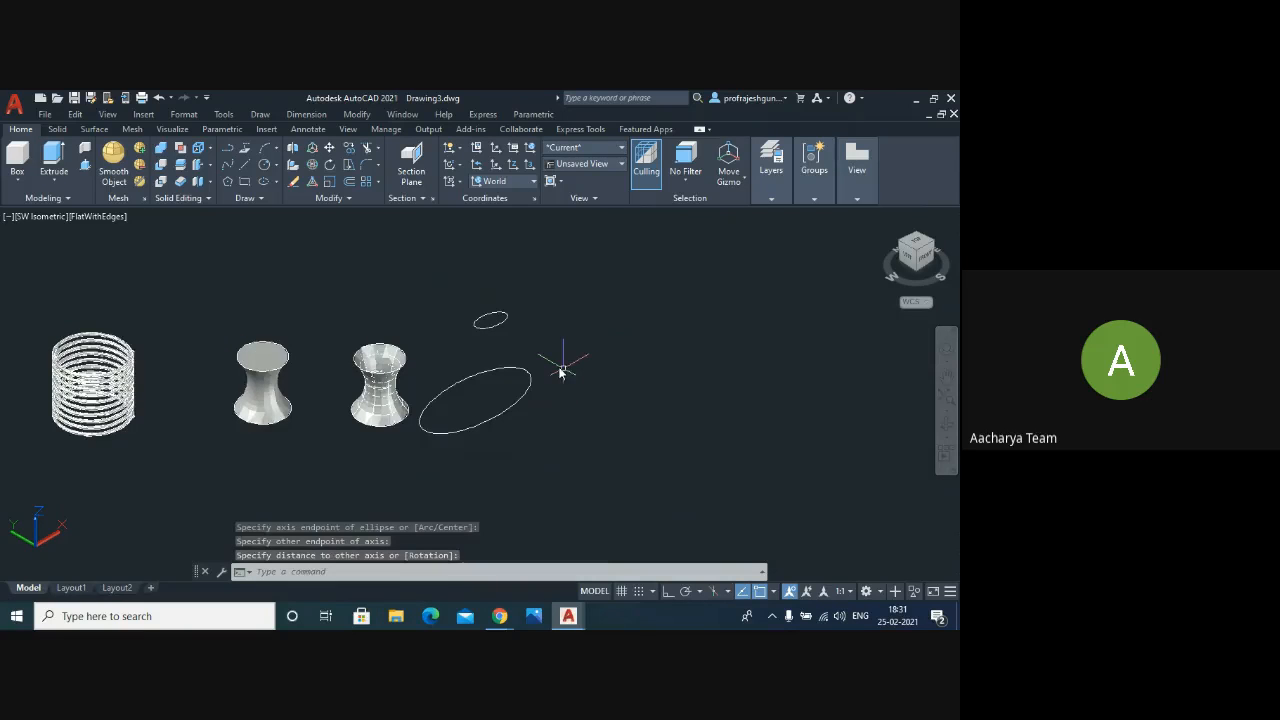
scroll(558, 366, up, 4)
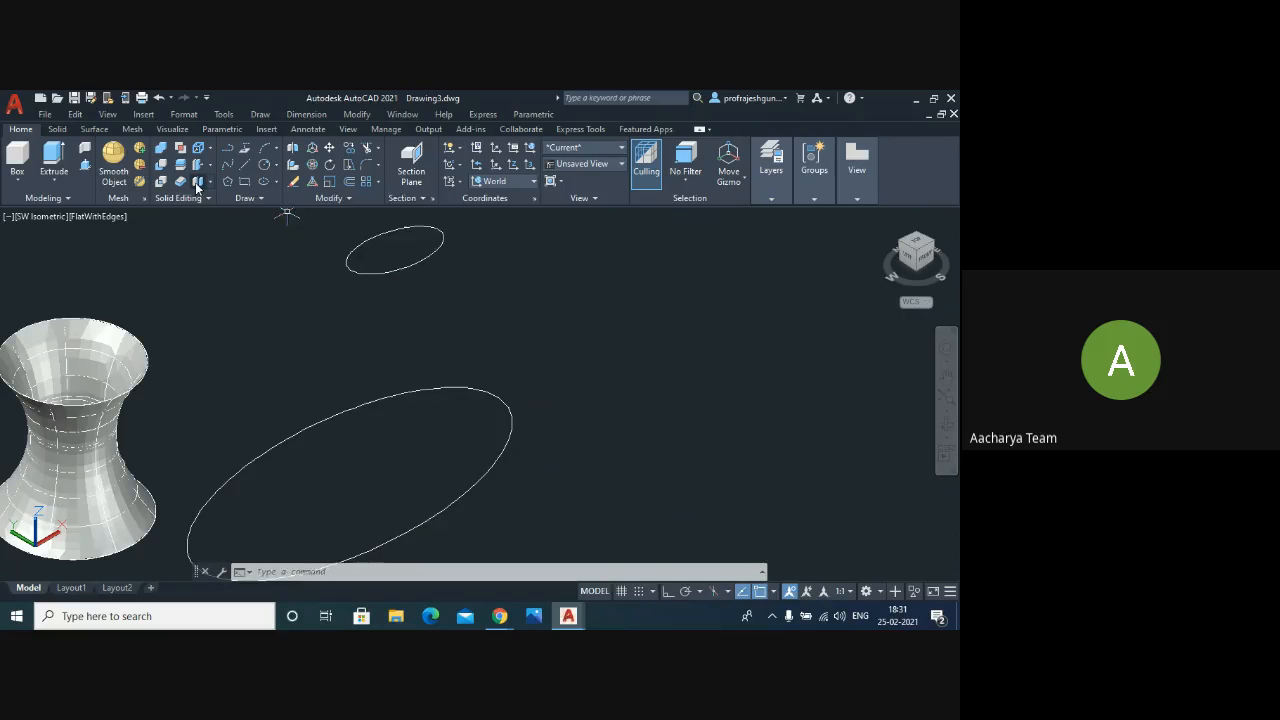
text(co)
key(Return)
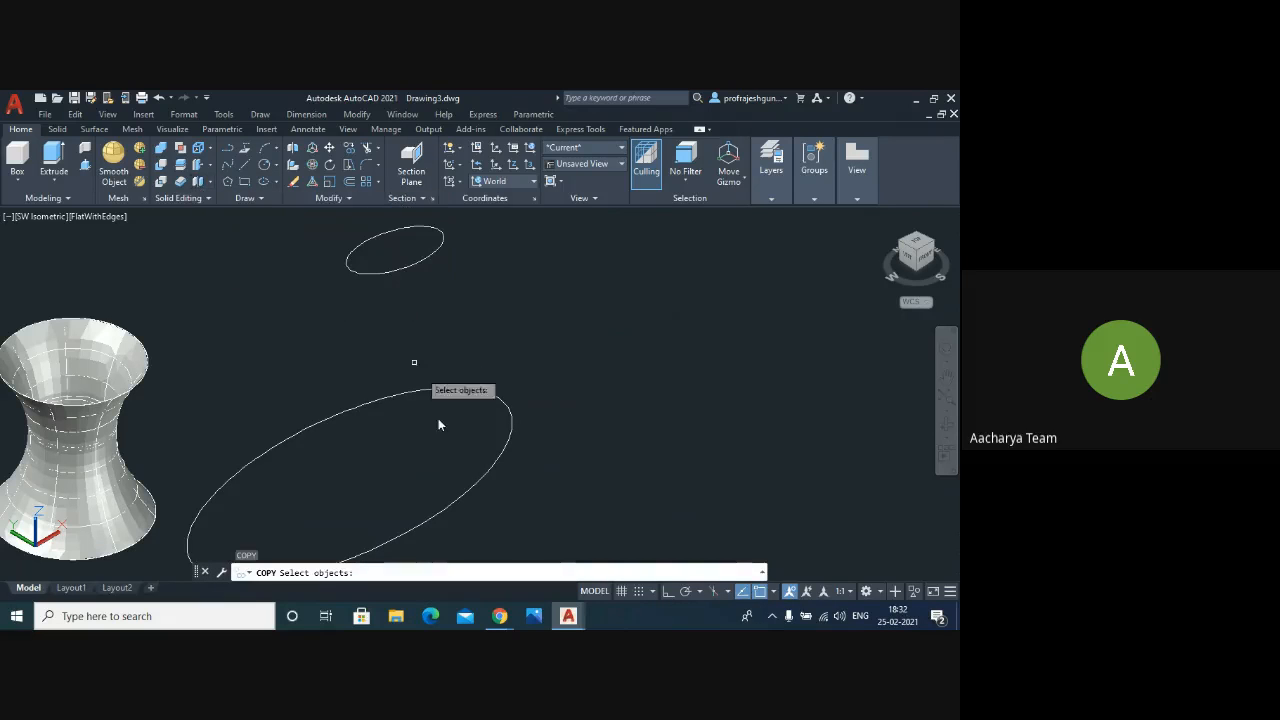
click(417, 395)
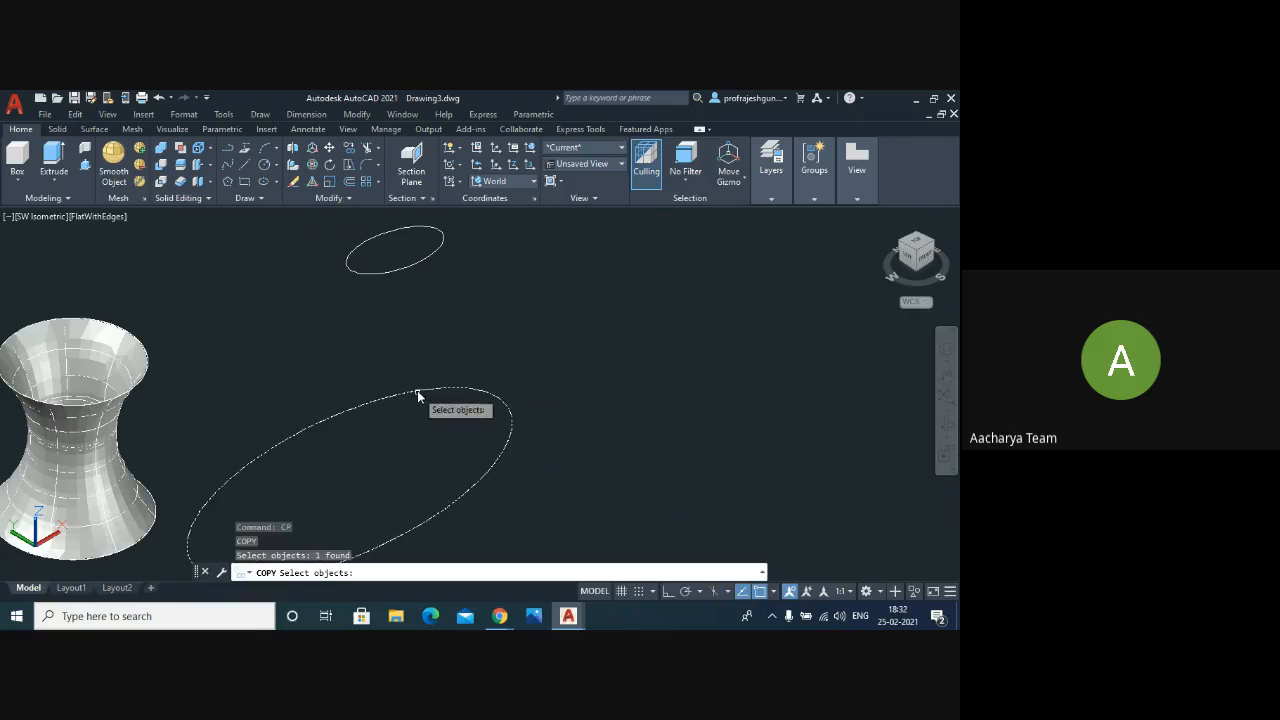
click(420, 263)
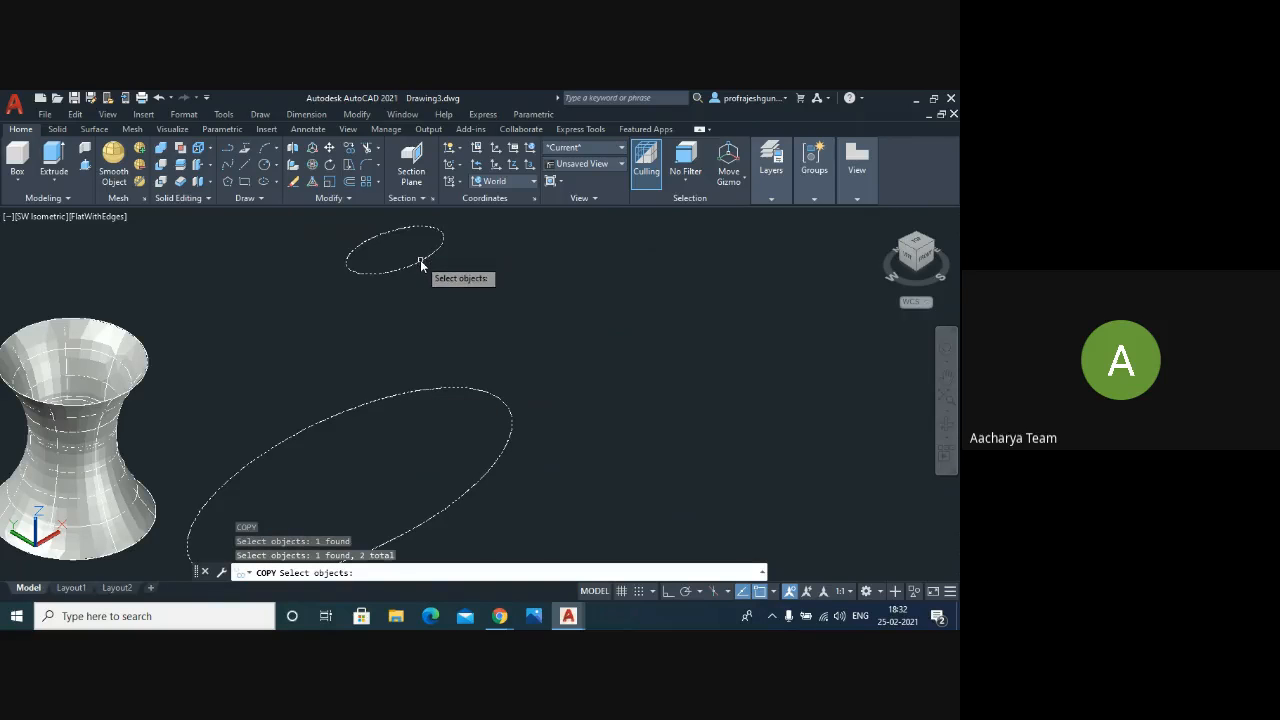
key(Return)
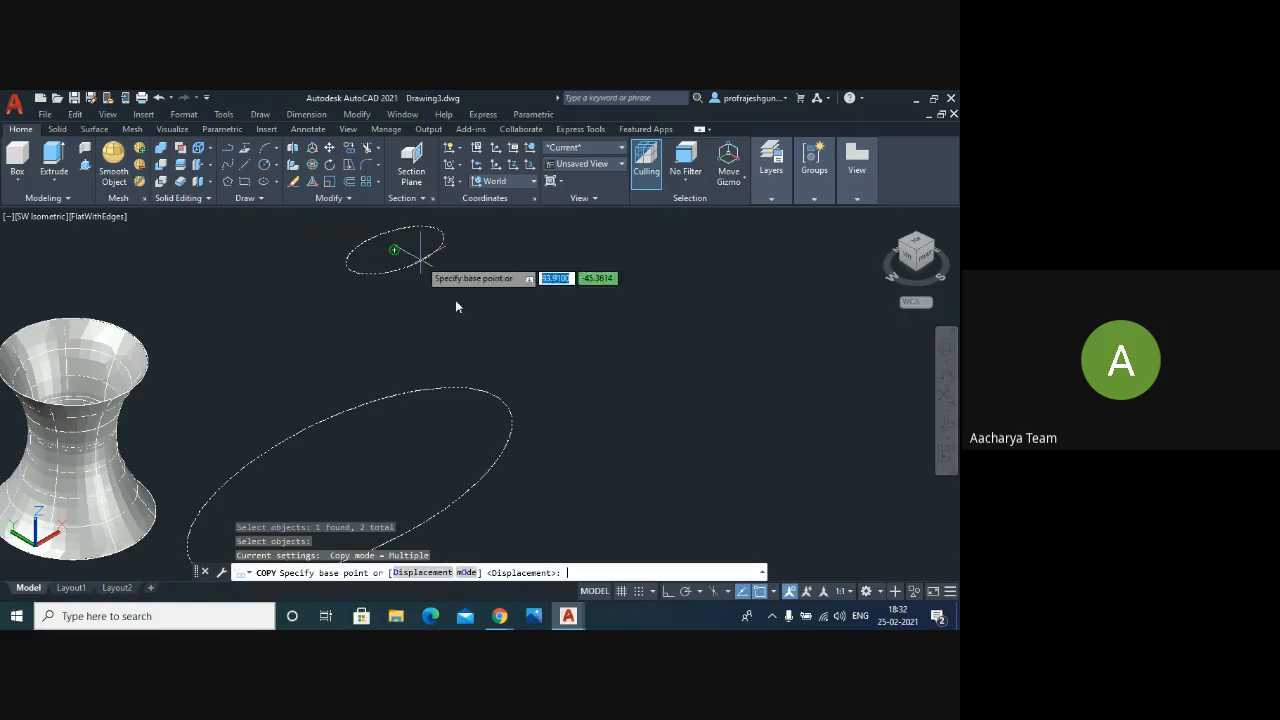
click(396, 252)
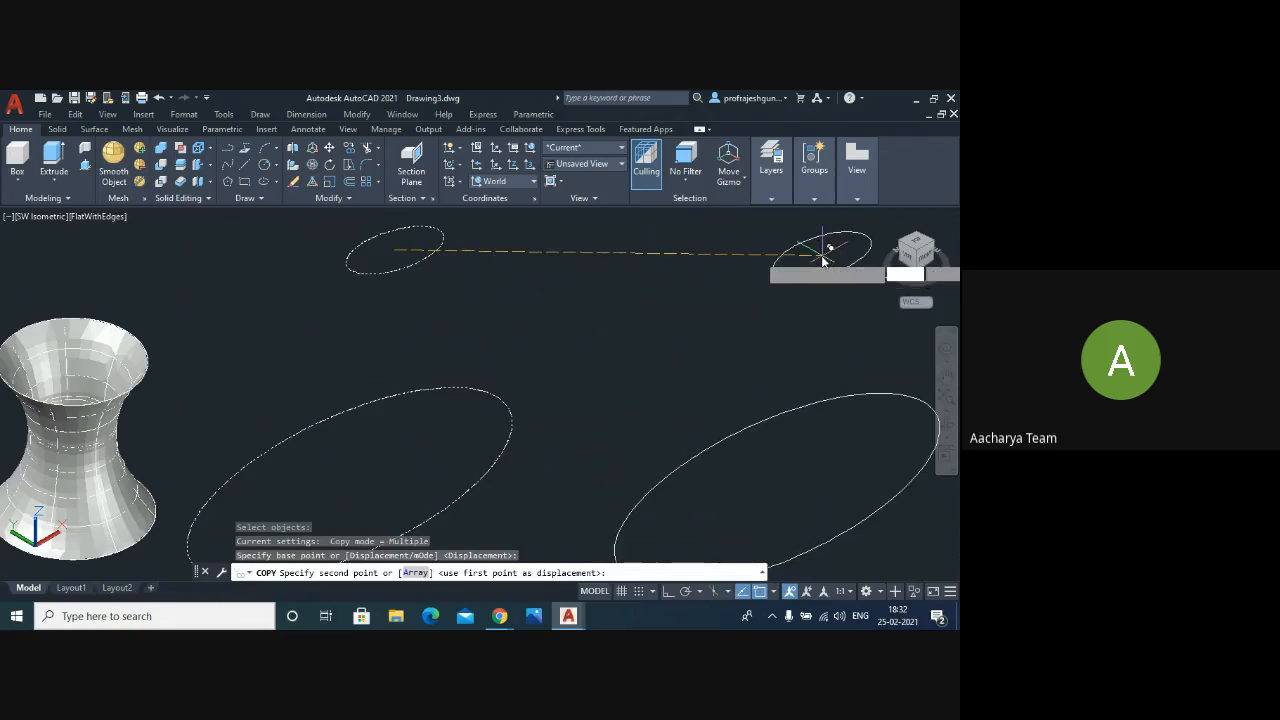
click(825, 259)
key(Return)
- Loft a solid from the original large ellipse to the original small ellipse, using cross sections only
scroll(557, 321, down, 2)
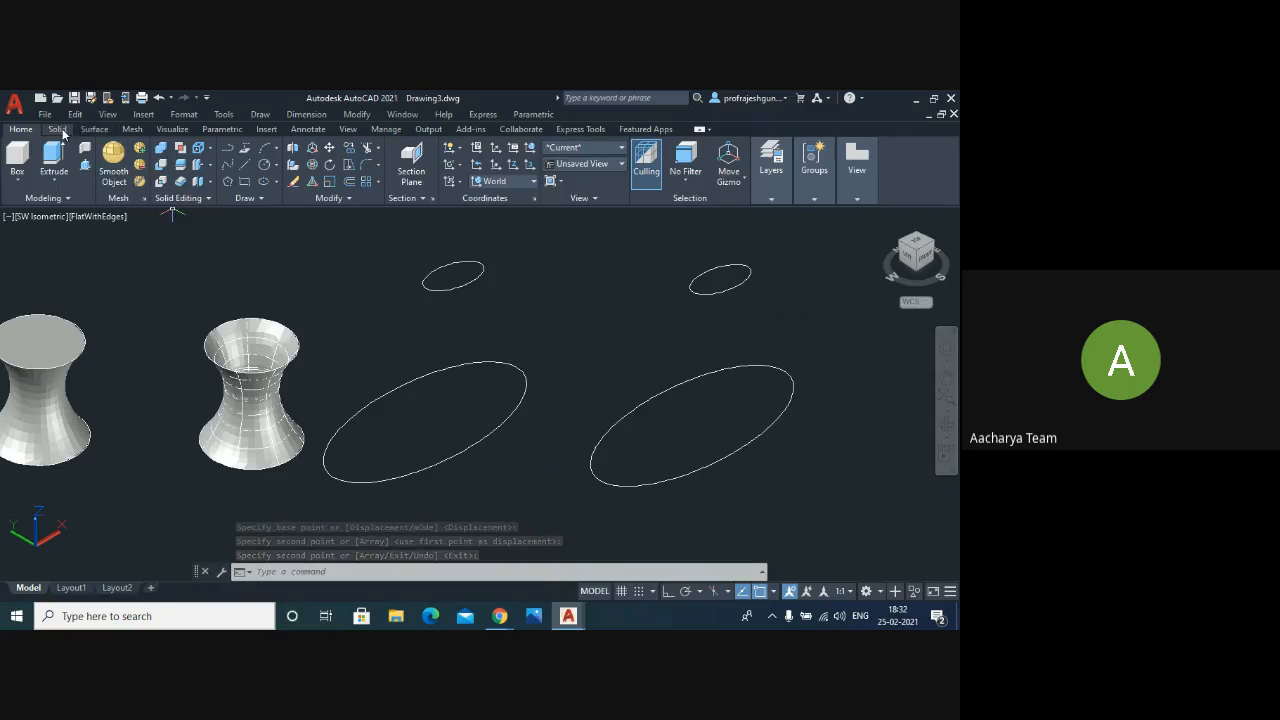
click(60, 129)
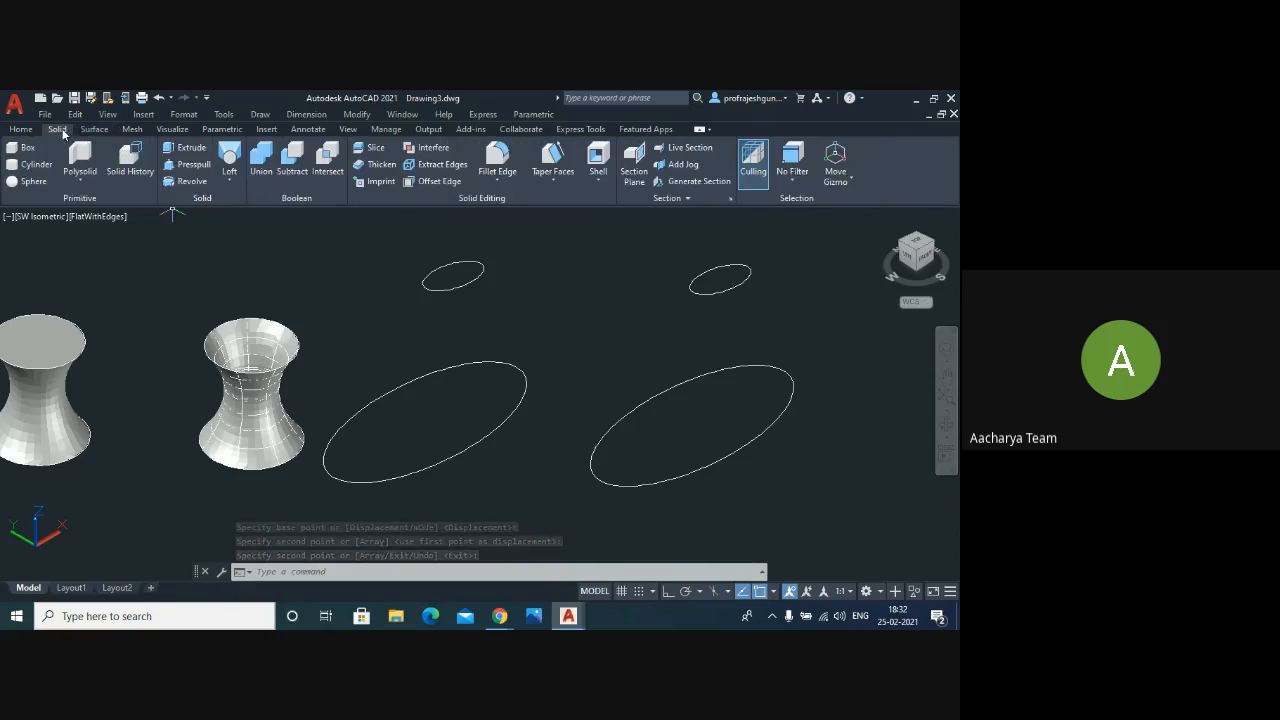
click(240, 170)
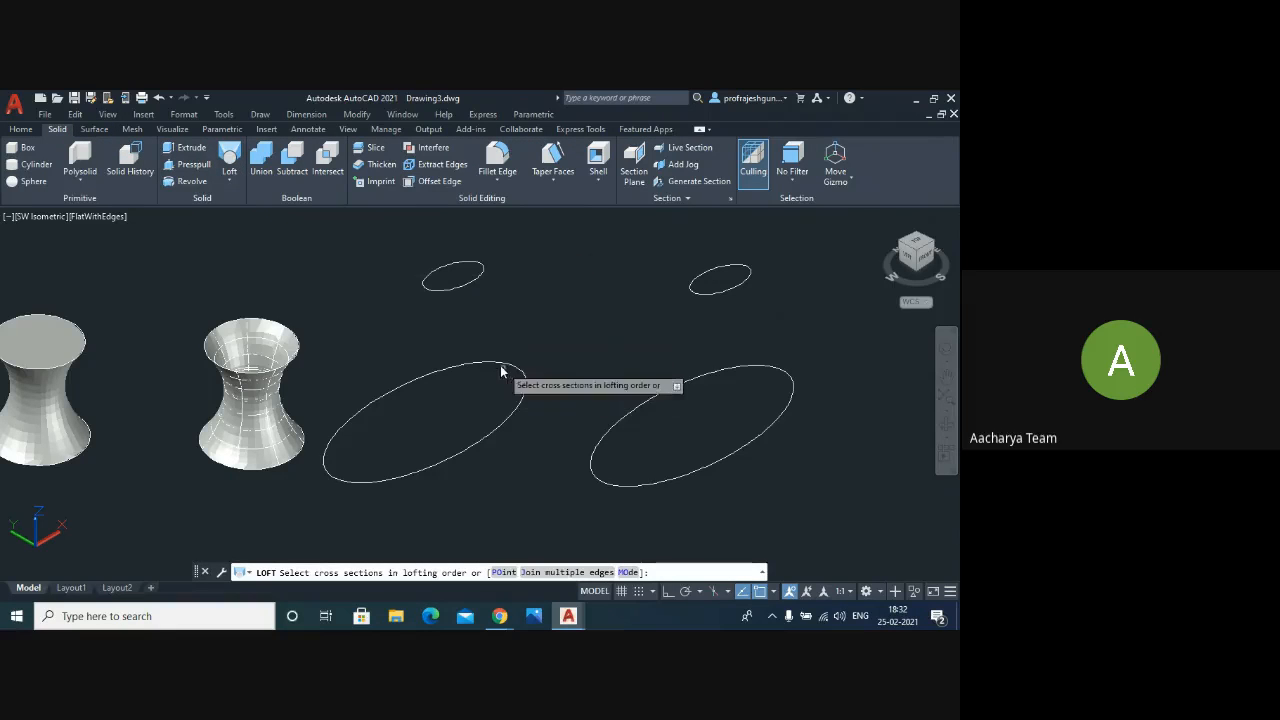
click(497, 364)
click(457, 289)
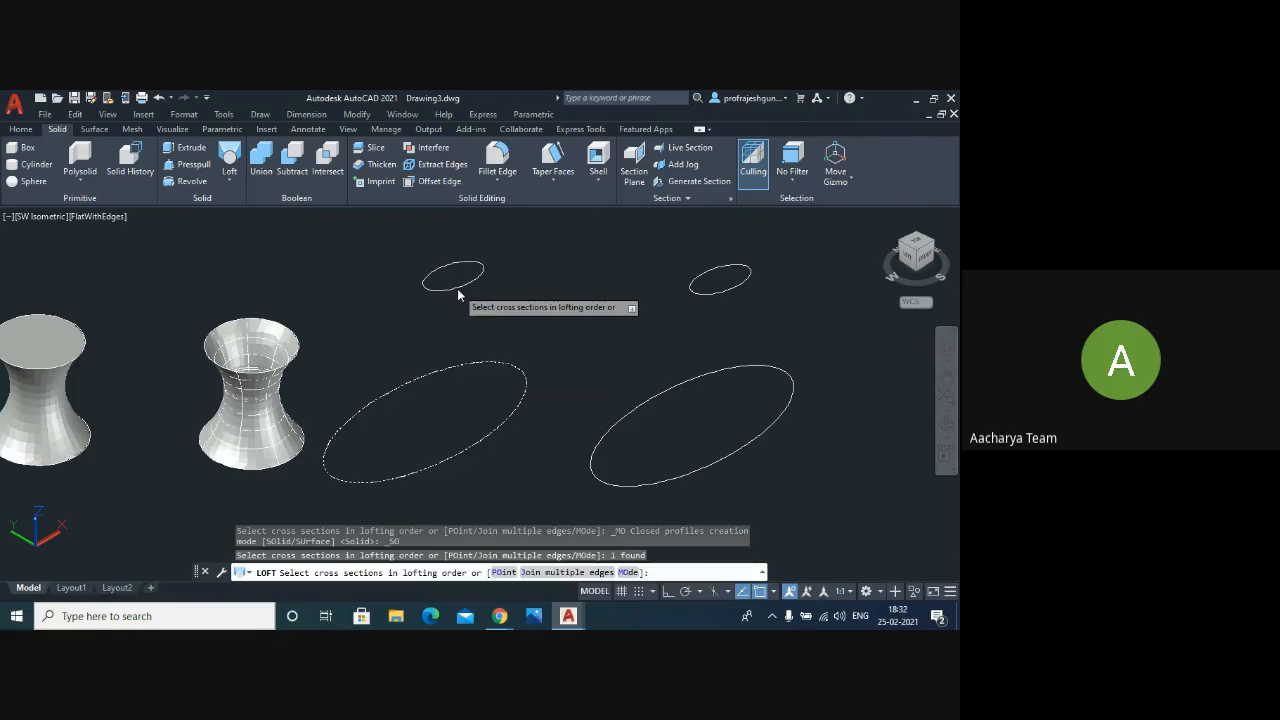
key(Return)
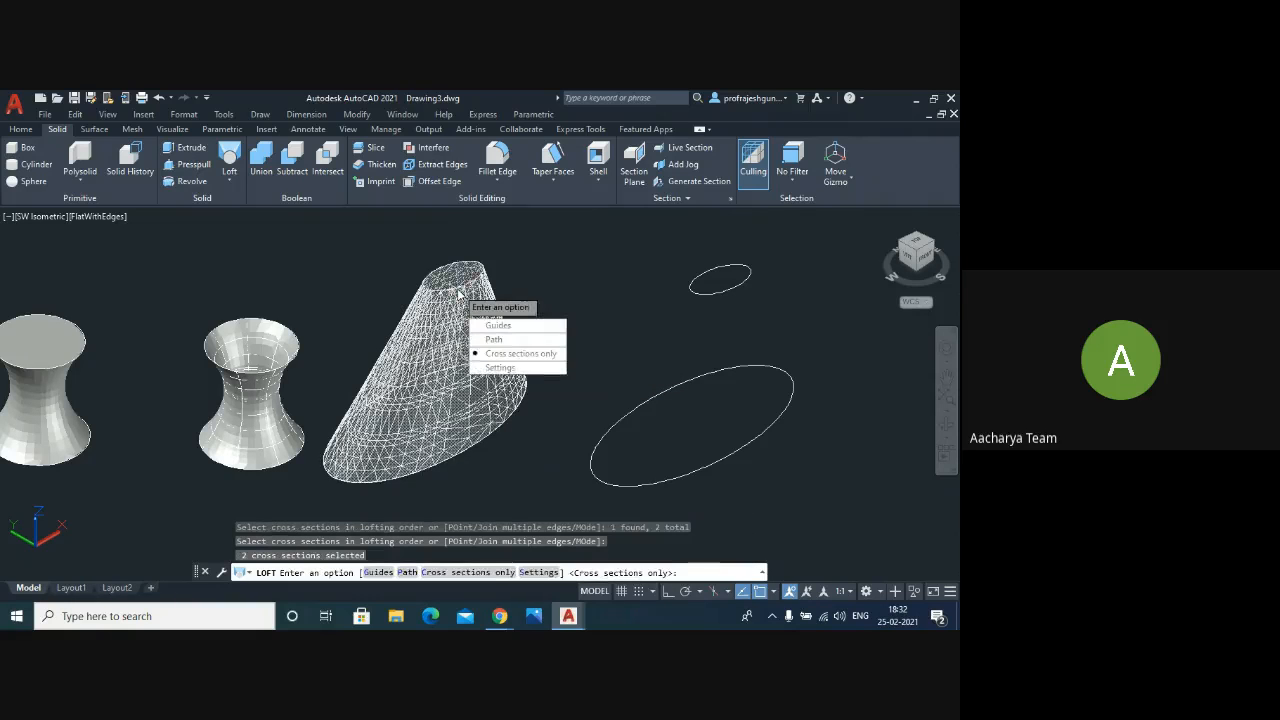
key(Return)
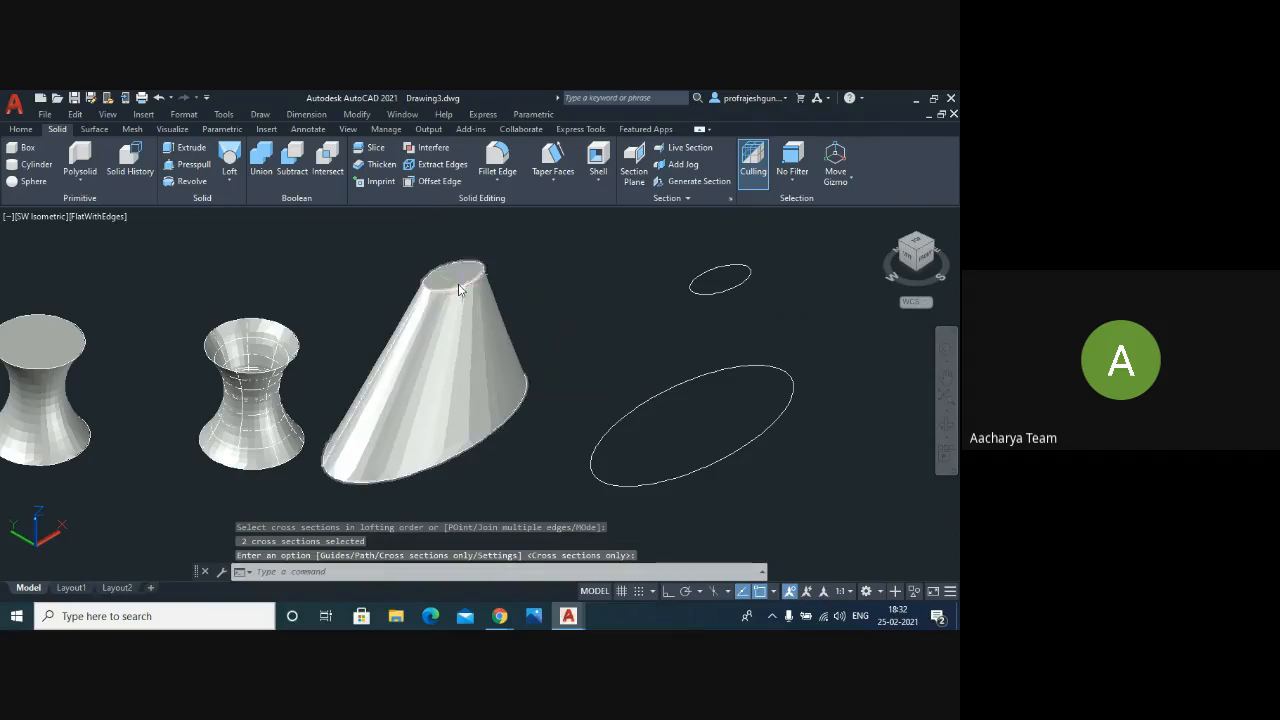
- Loft a surface from the copied large ellipse to the copied small ellipse, using cross sections only
scroll(457, 289, up, 6)
scroll(455, 280, down, 6)
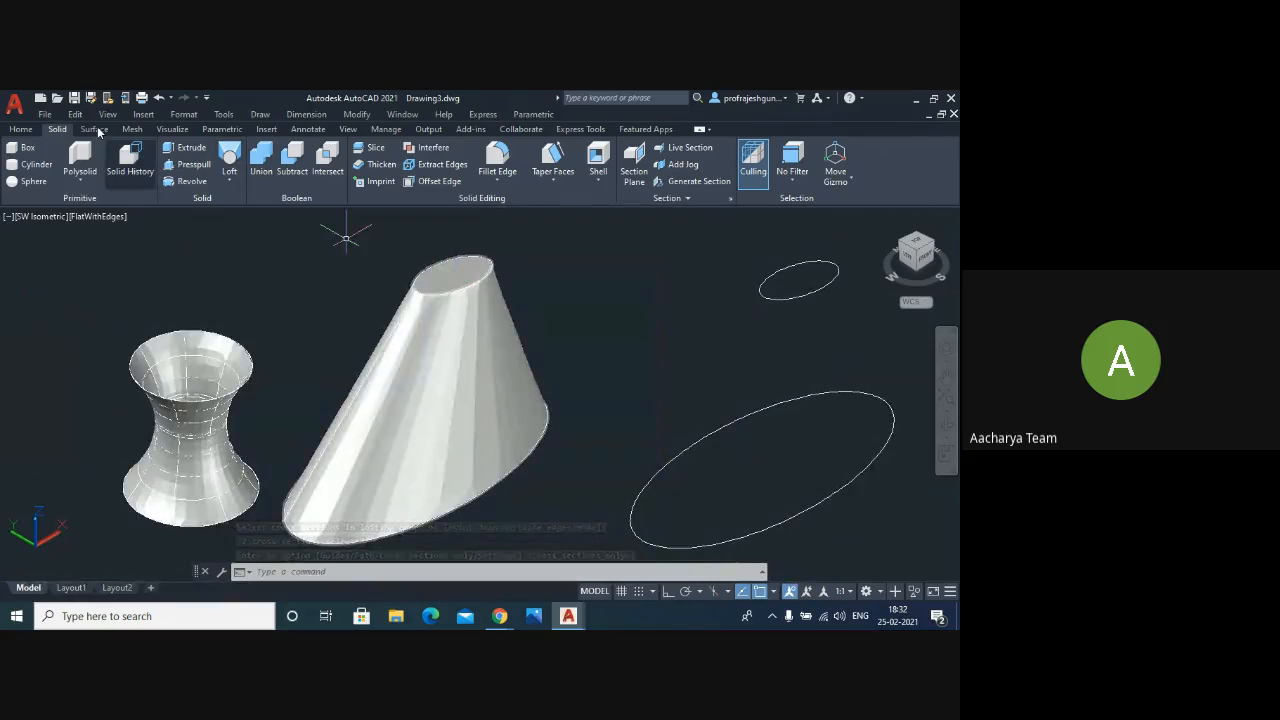
click(94, 129)
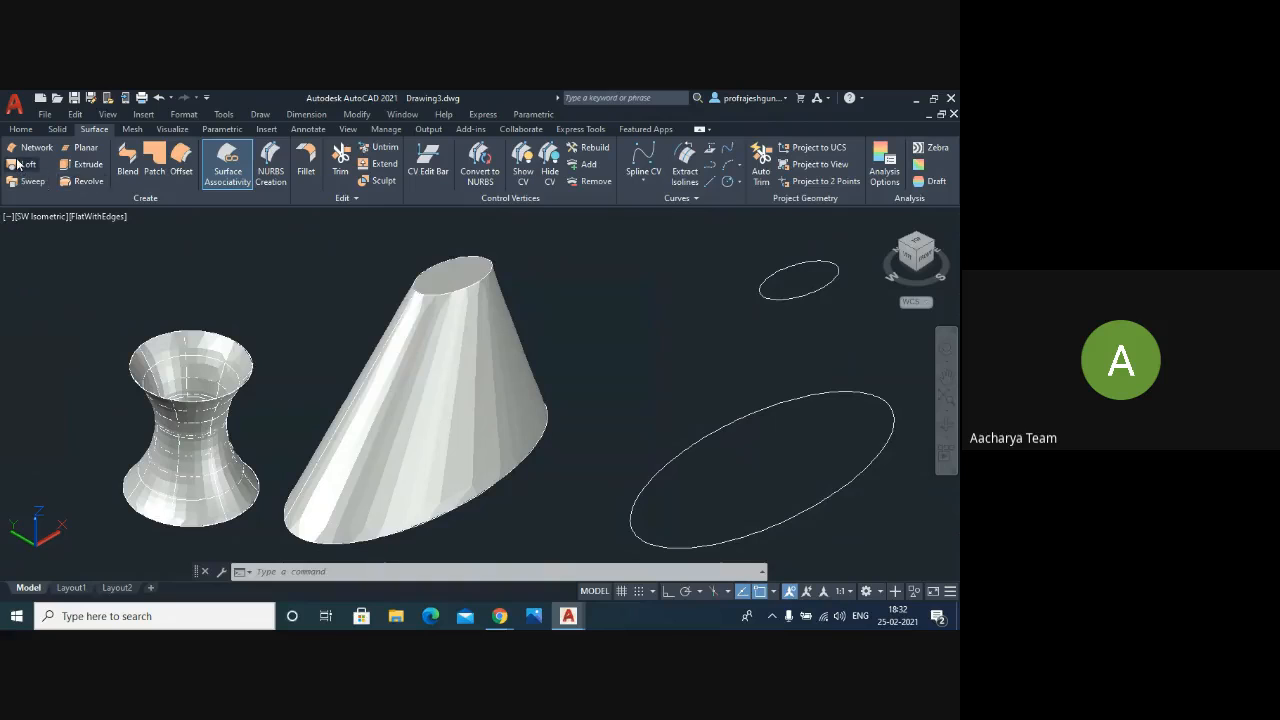
text(loft)
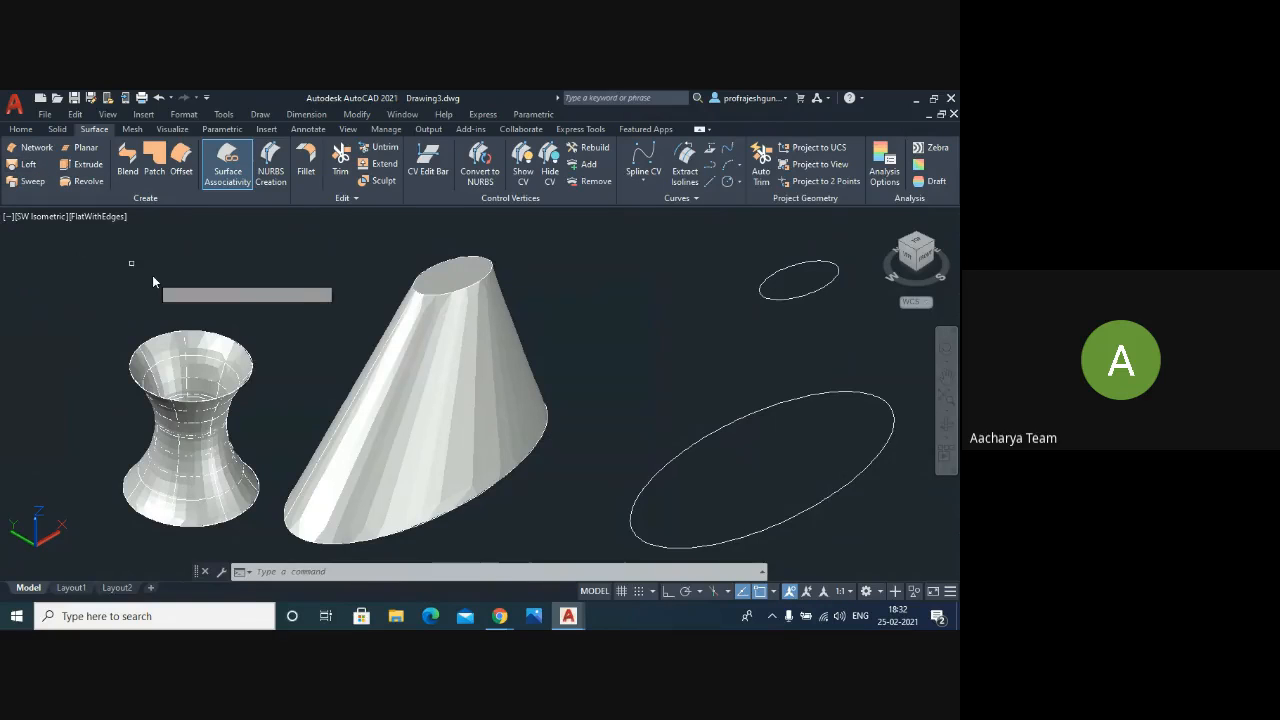
key(Return)
scroll(148, 278, down, 4)
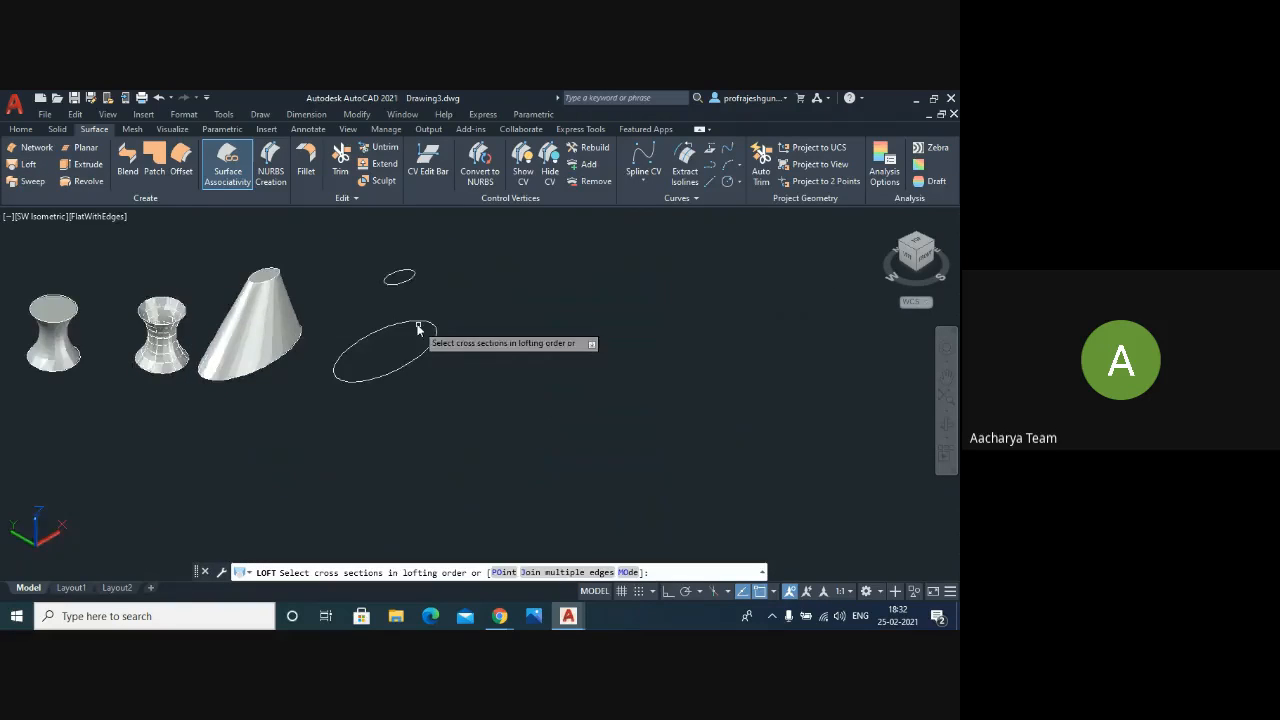
scroll(422, 334, up, 3)
click(432, 384)
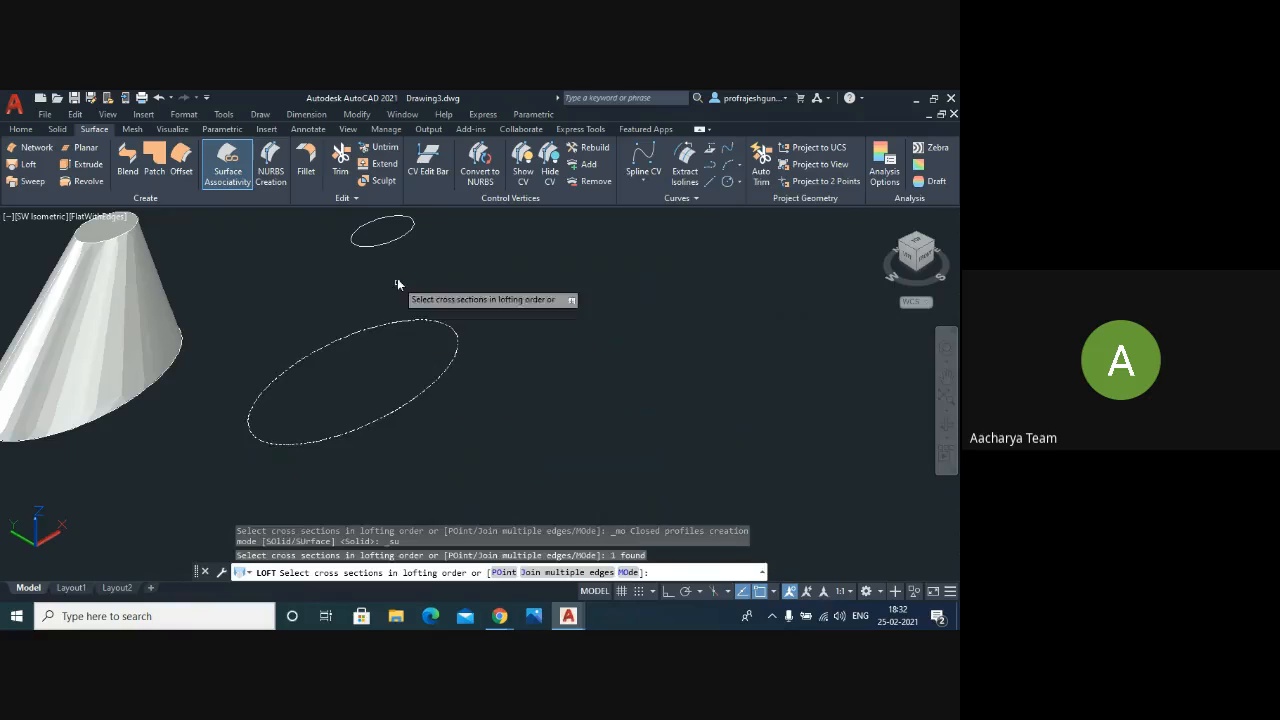
click(389, 241)
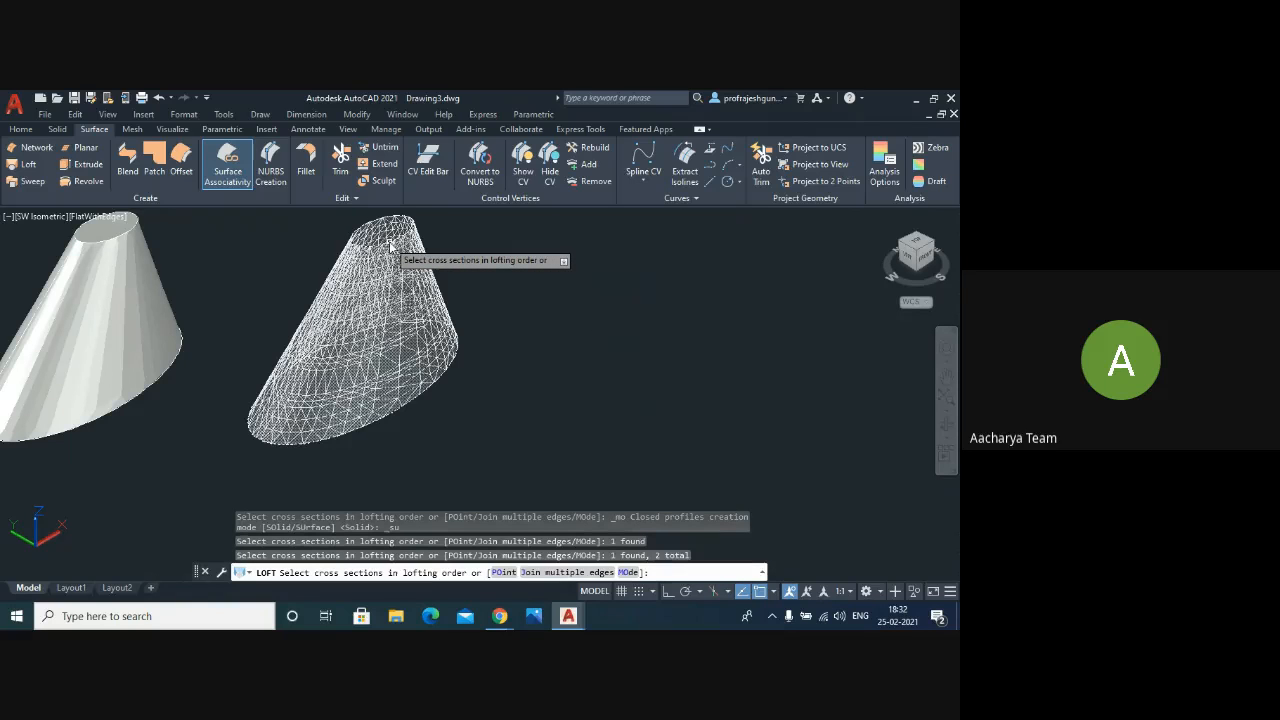
key(Return)
key(Return)
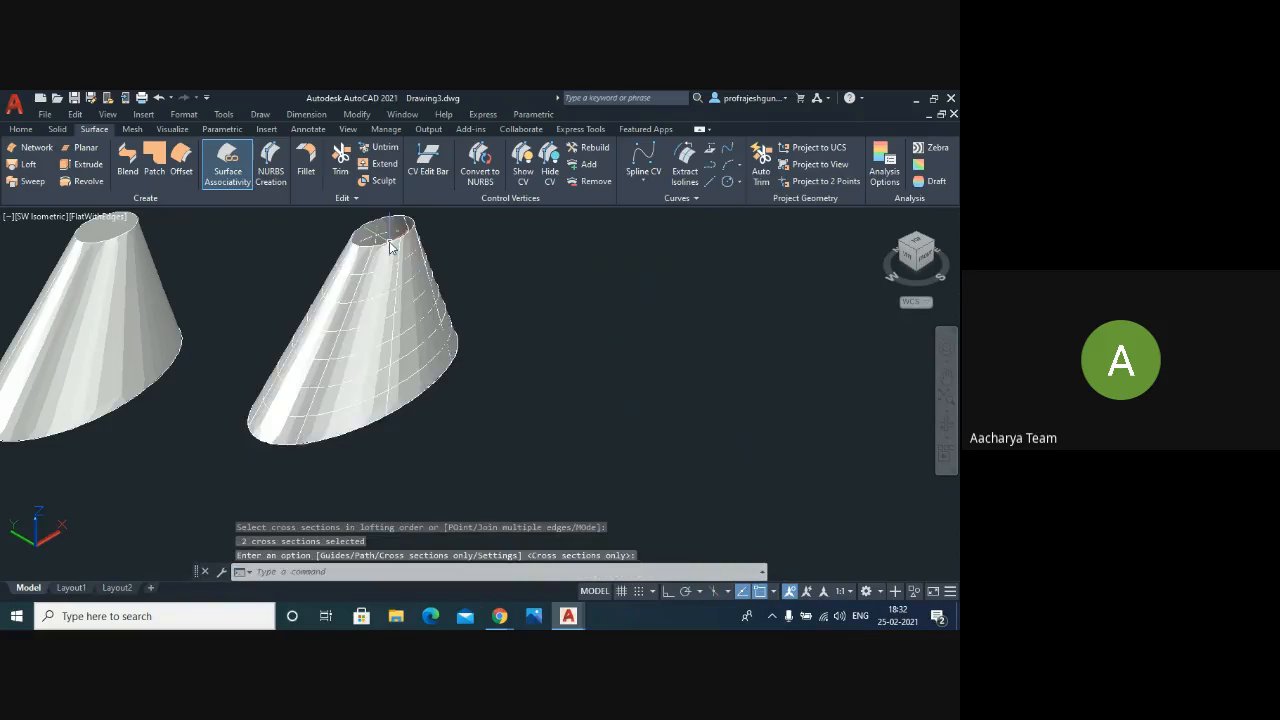
- Orbit around the two elliptical lofts to compare the closed solid with the open surface from several angles
scroll(488, 350, down, 2)
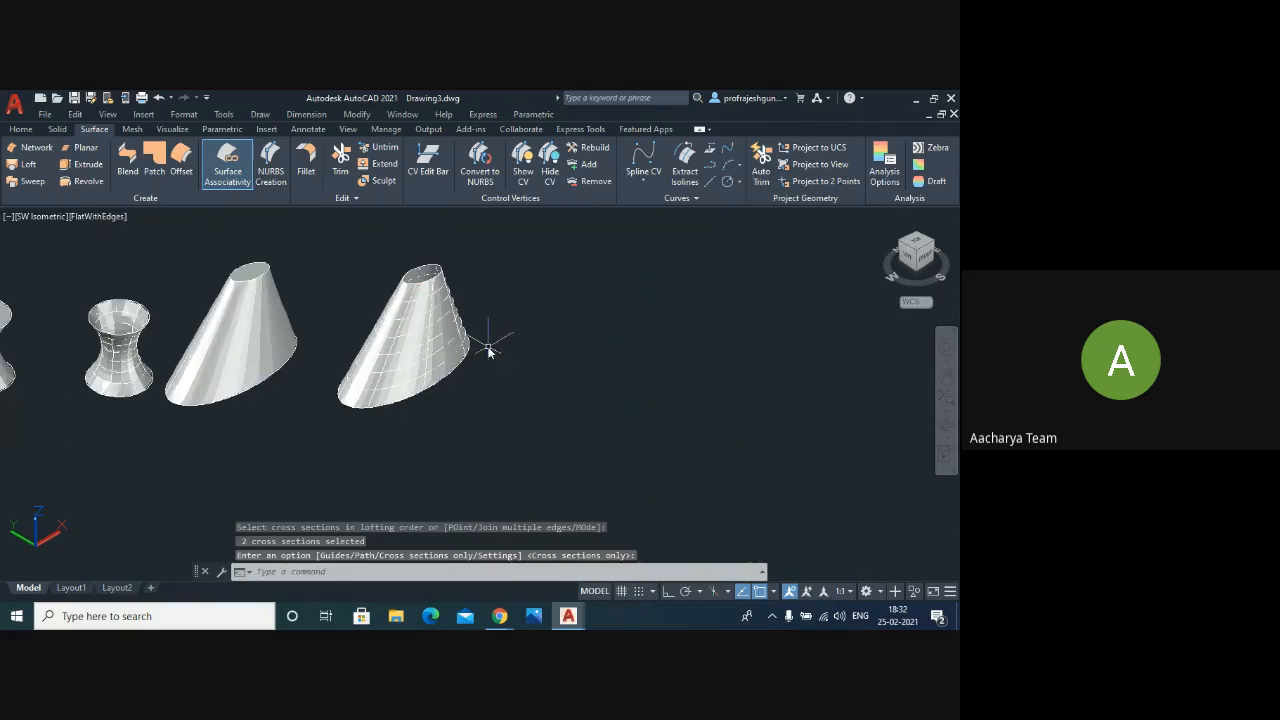
click(946, 424)
mouse_move(355, 278)
mouse_down()
mouse_move(353, 357)
mouse_move(329, 297)
mouse_move(354, 337)
mouse_move(357, 270)
mouse_up()
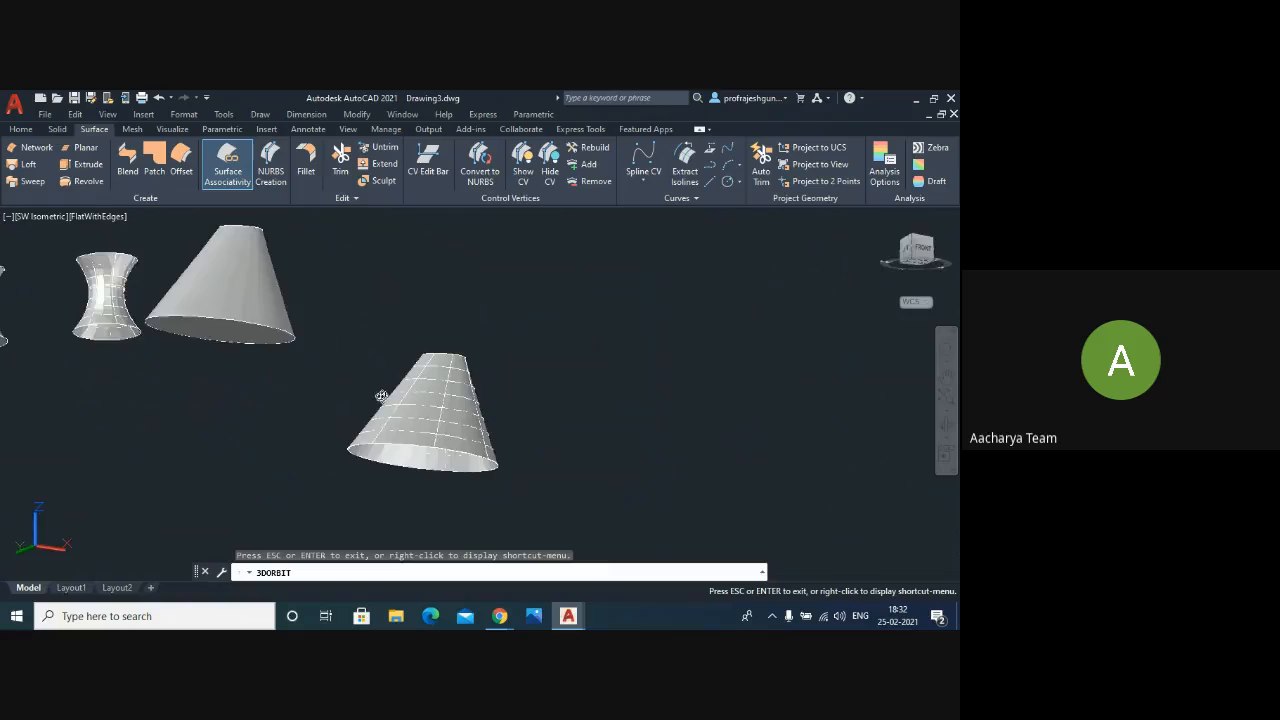
mouse_move(381, 396)
mouse_down()
mouse_move(413, 294)
mouse_move(386, 357)
mouse_move(385, 409)
mouse_up()
drag(282, 271, 260, 371)
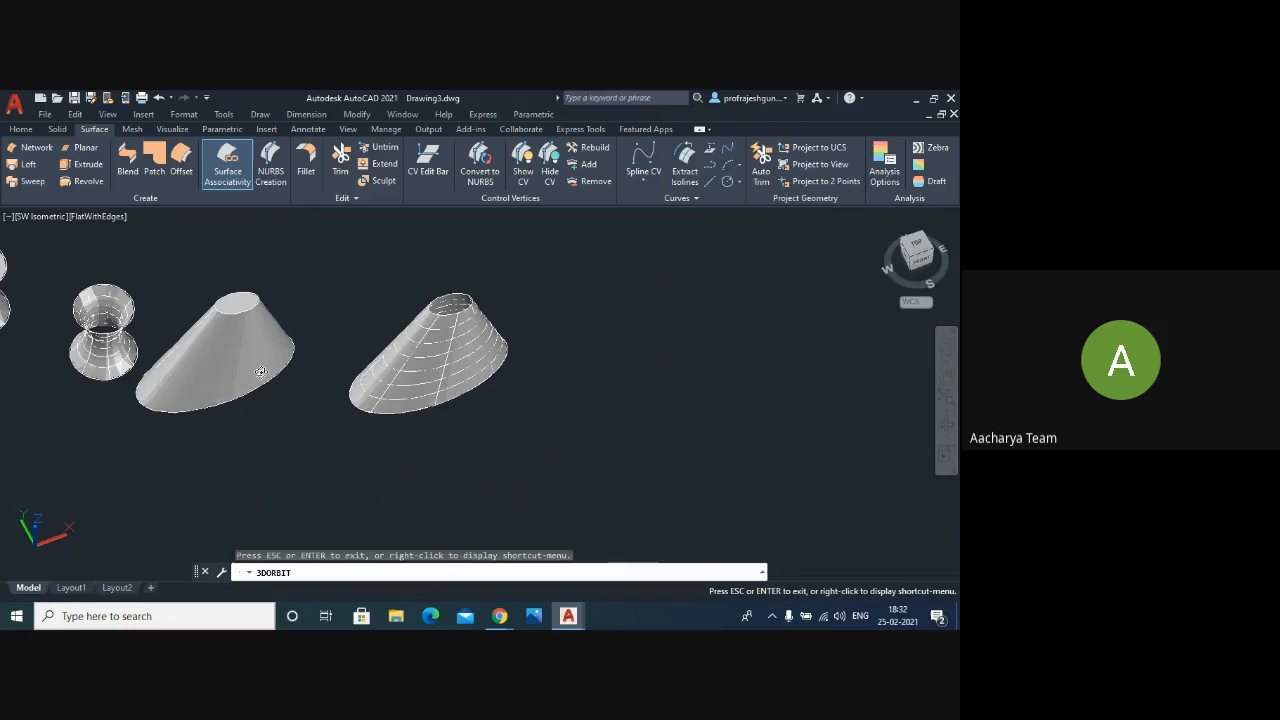
drag(350, 321, 454, 430)
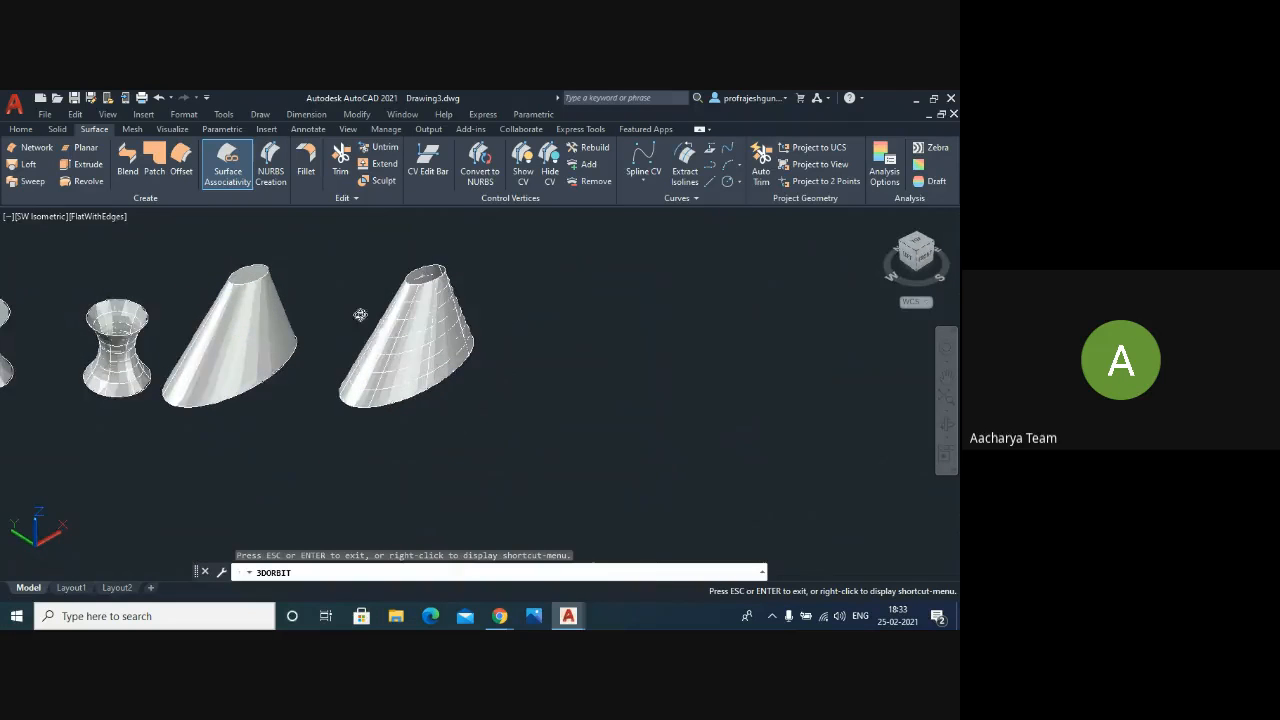
drag(360, 315, 340, 354)
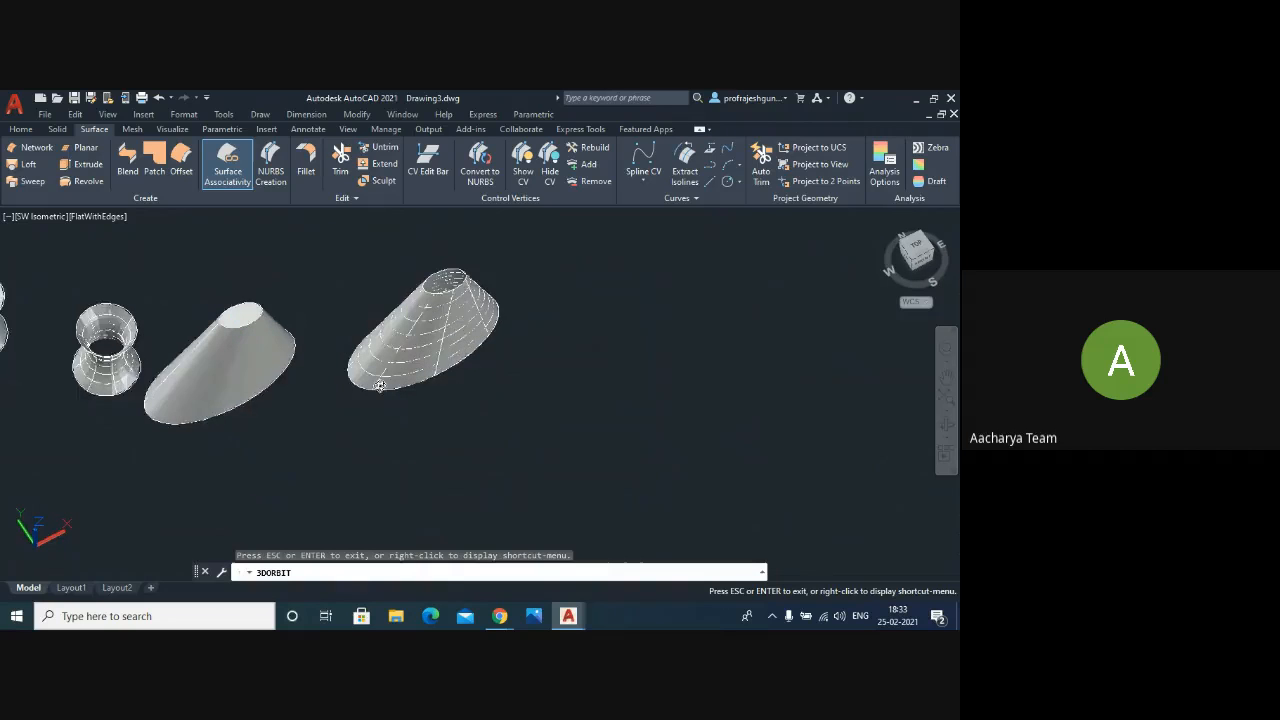
scroll(379, 386, down, 5)
key(Escape)
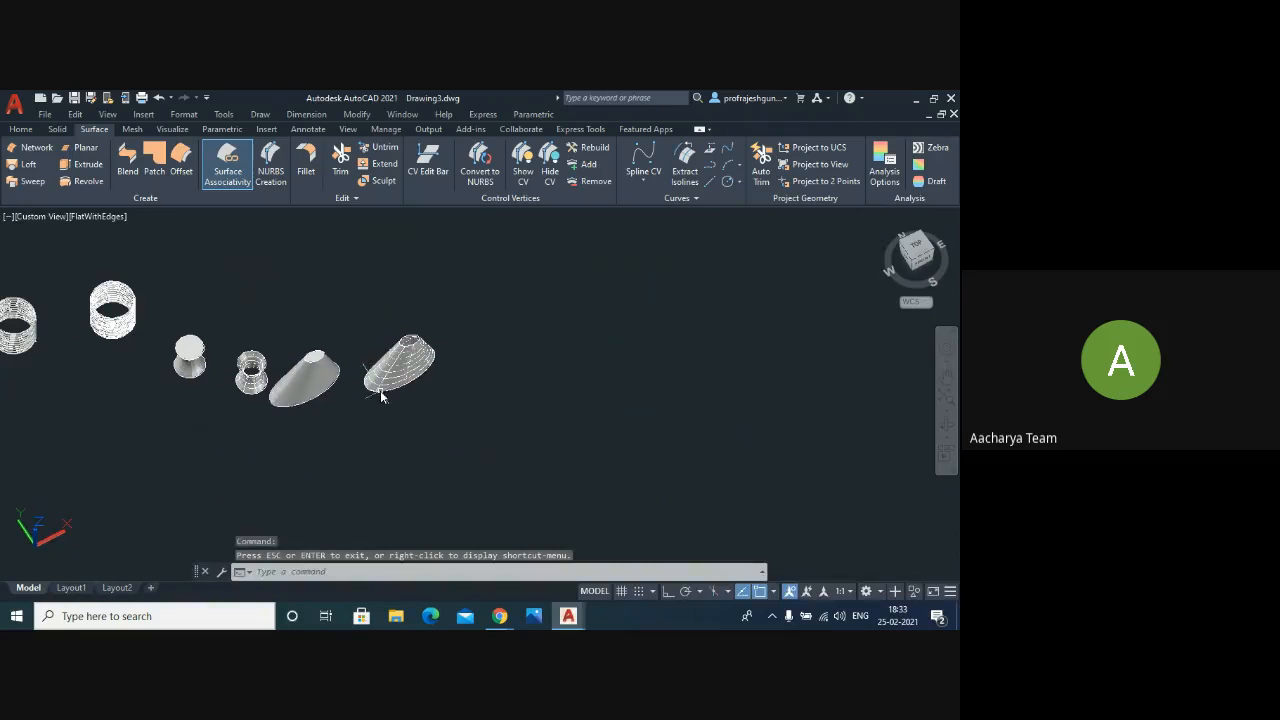
- In the SW Isometric view, draw an ellipse by its center beside the gray box, with axis endpoint distance 25 and other axis distance 10
click(44, 217)
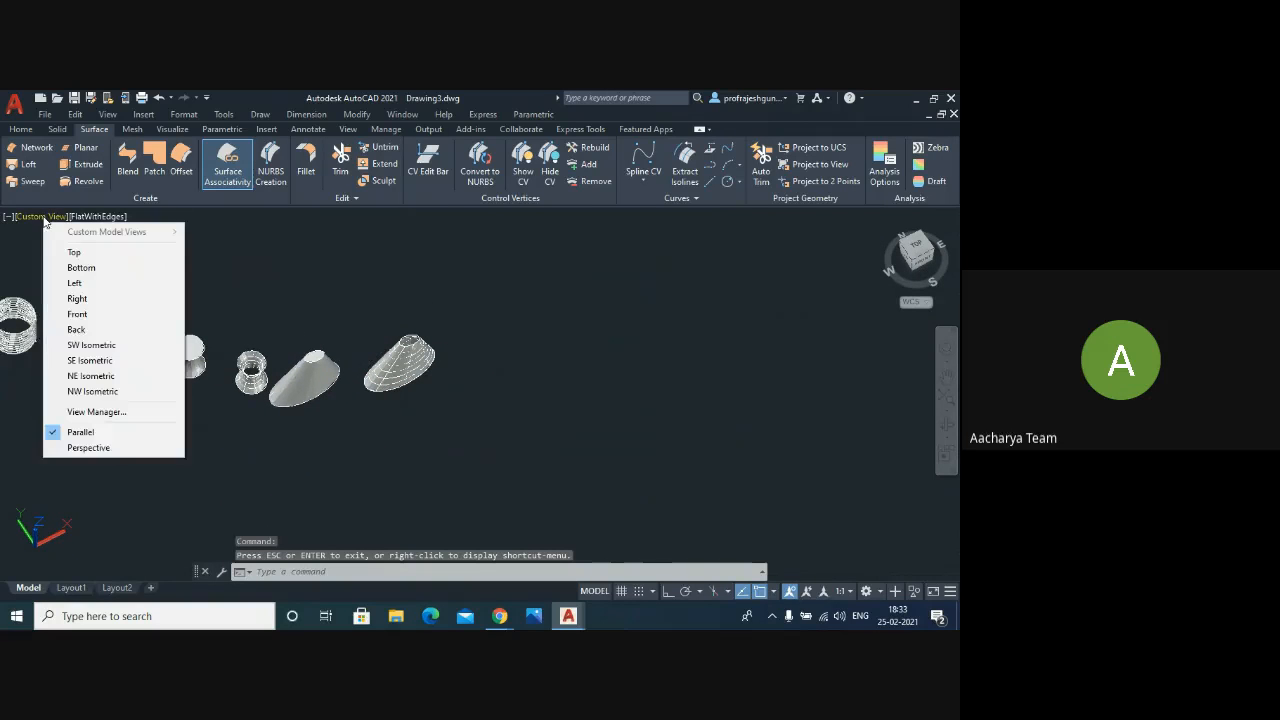
click(78, 345)
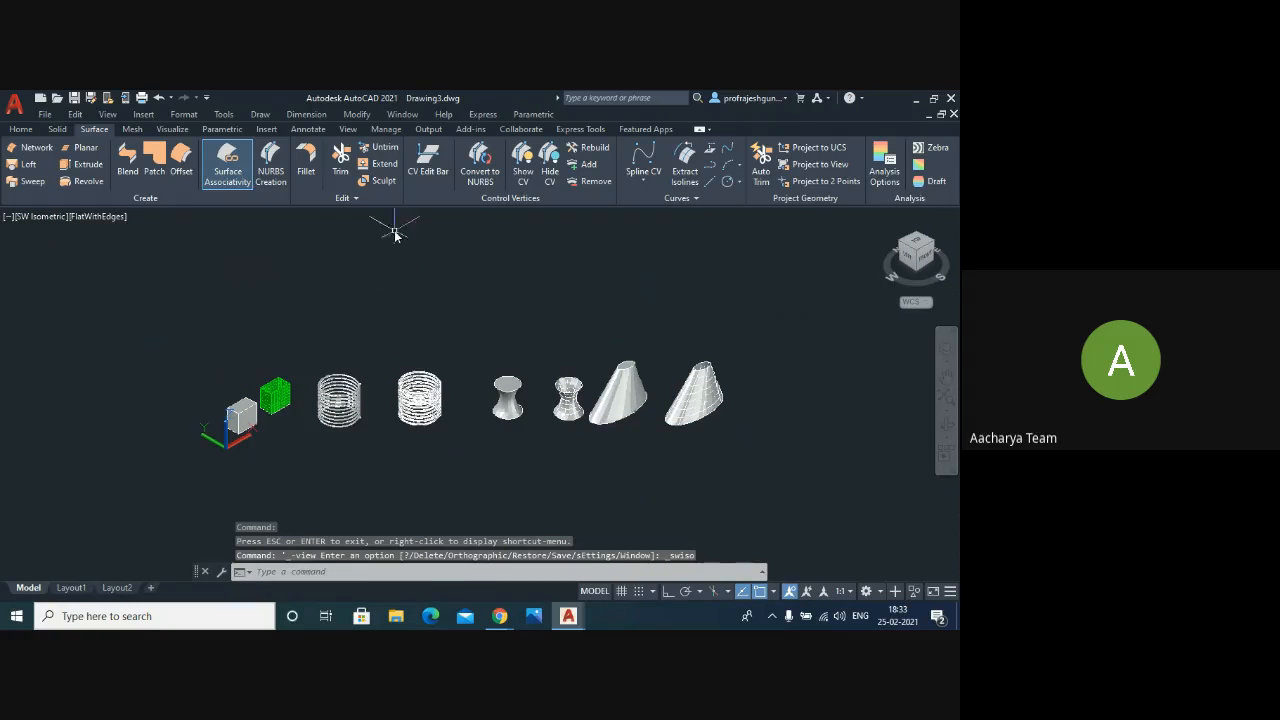
click(28, 132)
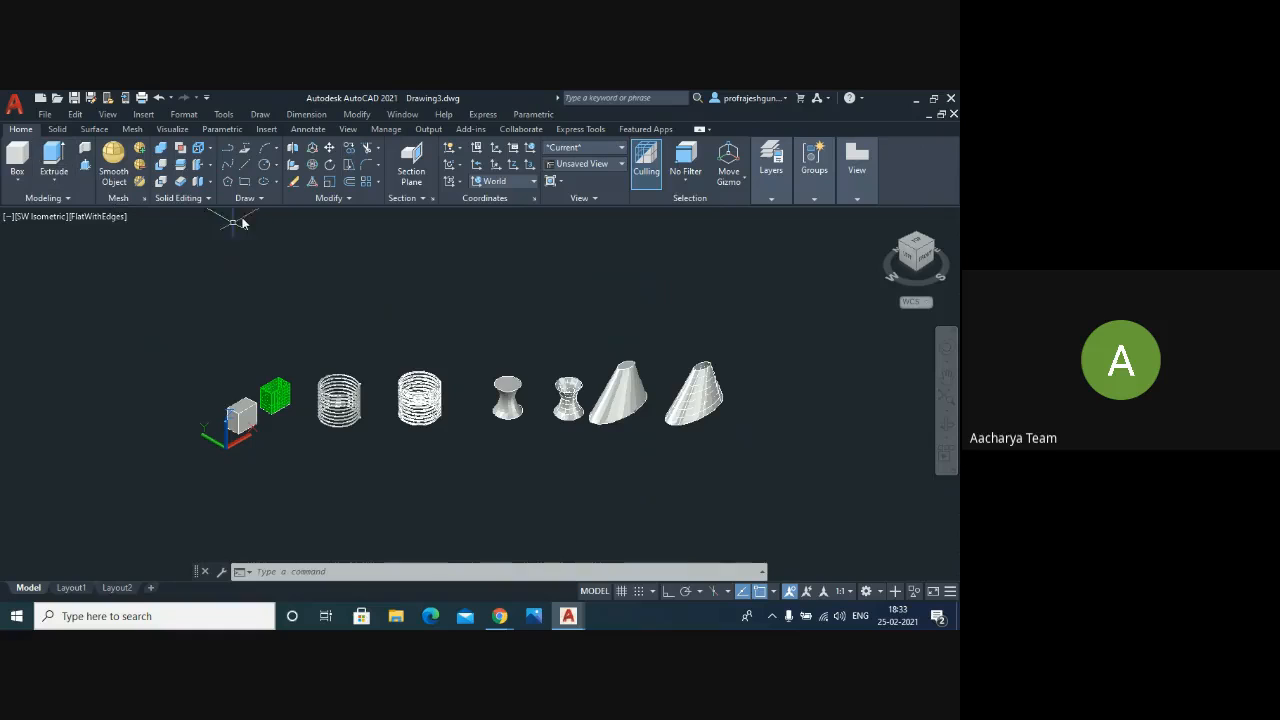
click(264, 183)
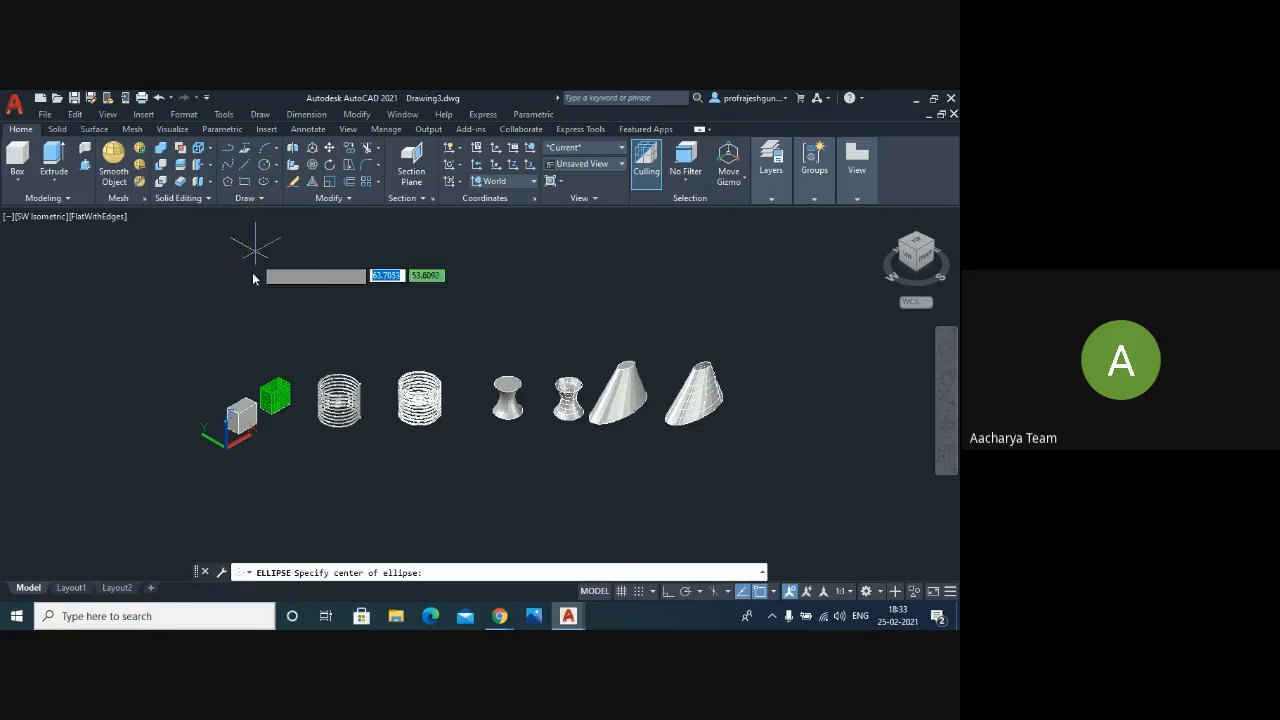
click(116, 390)
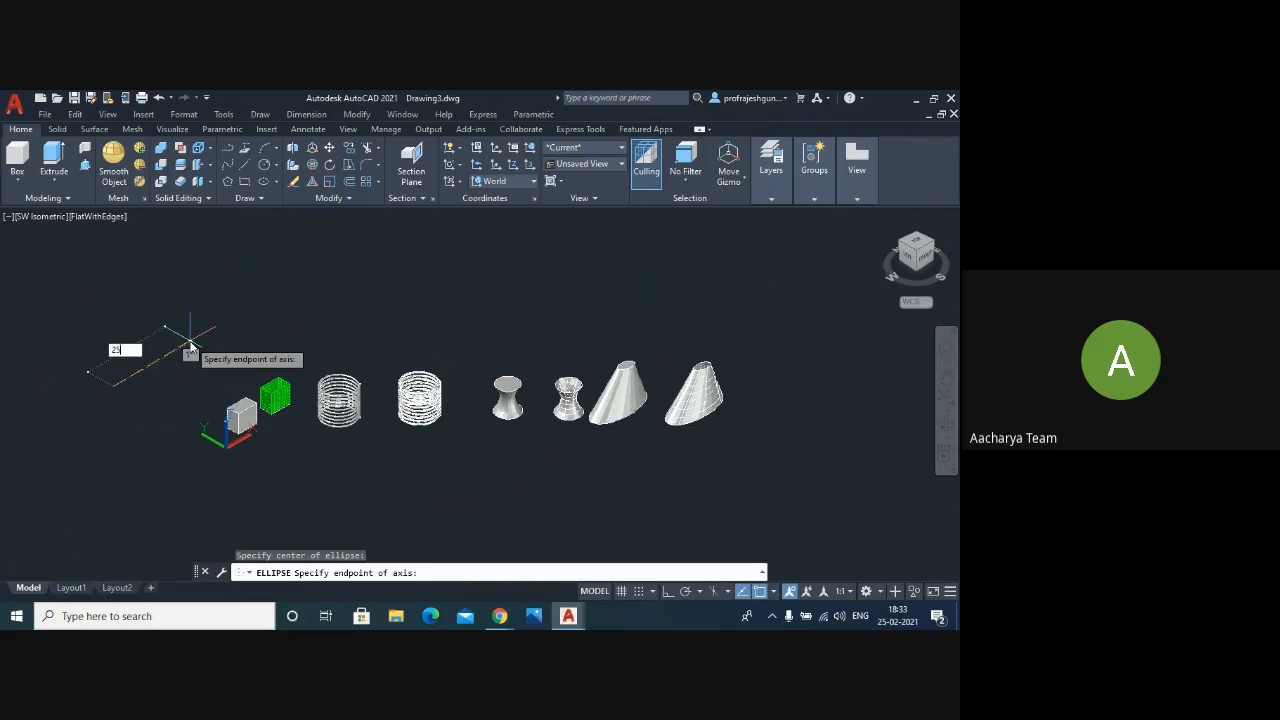
key(Return)
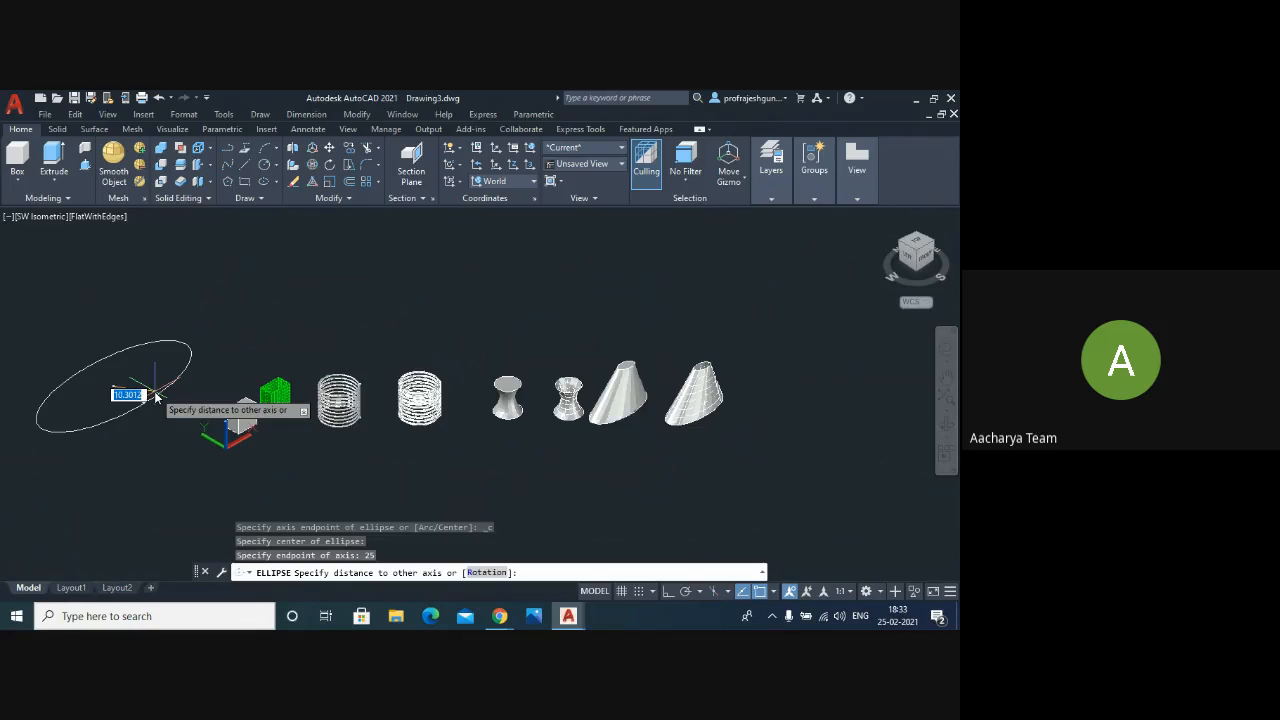
text(10)
key(Return)
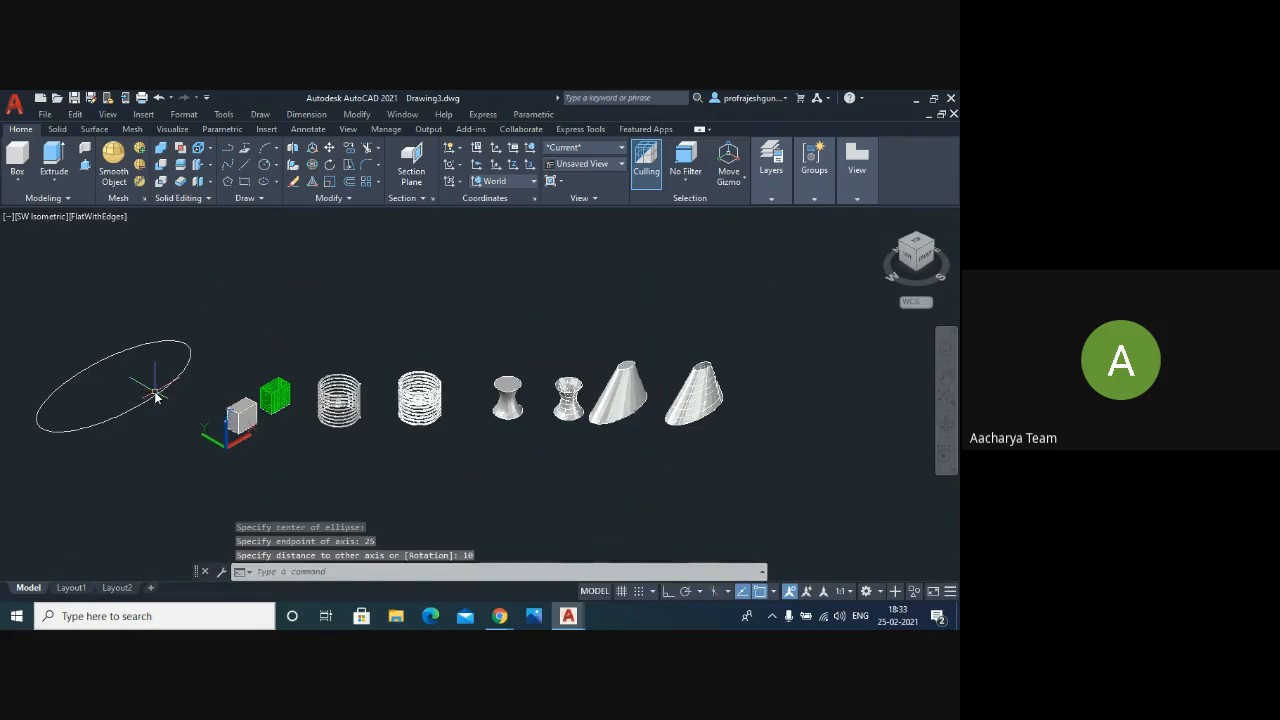
- Extrude the new ellipse as a surface to a height of 60
scroll(210, 350, down, 2)
scroll(104, 352, up, 3)
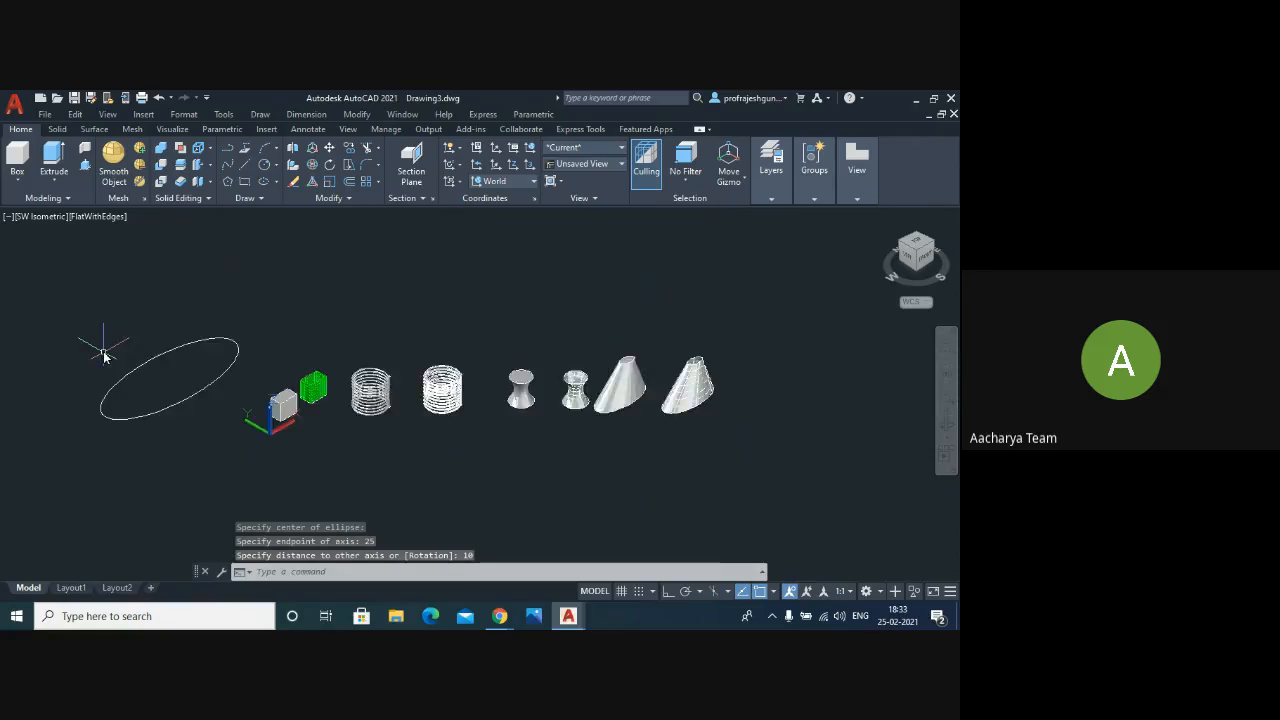
scroll(104, 352, down, 2)
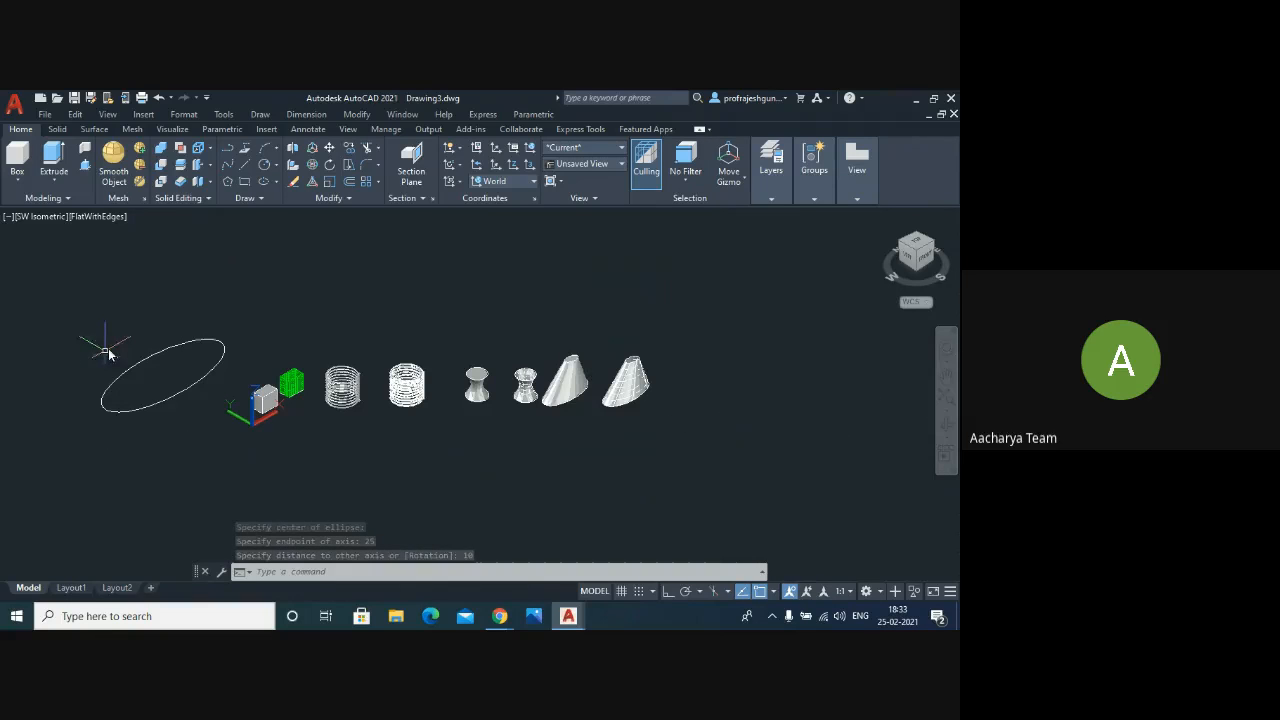
click(95, 130)
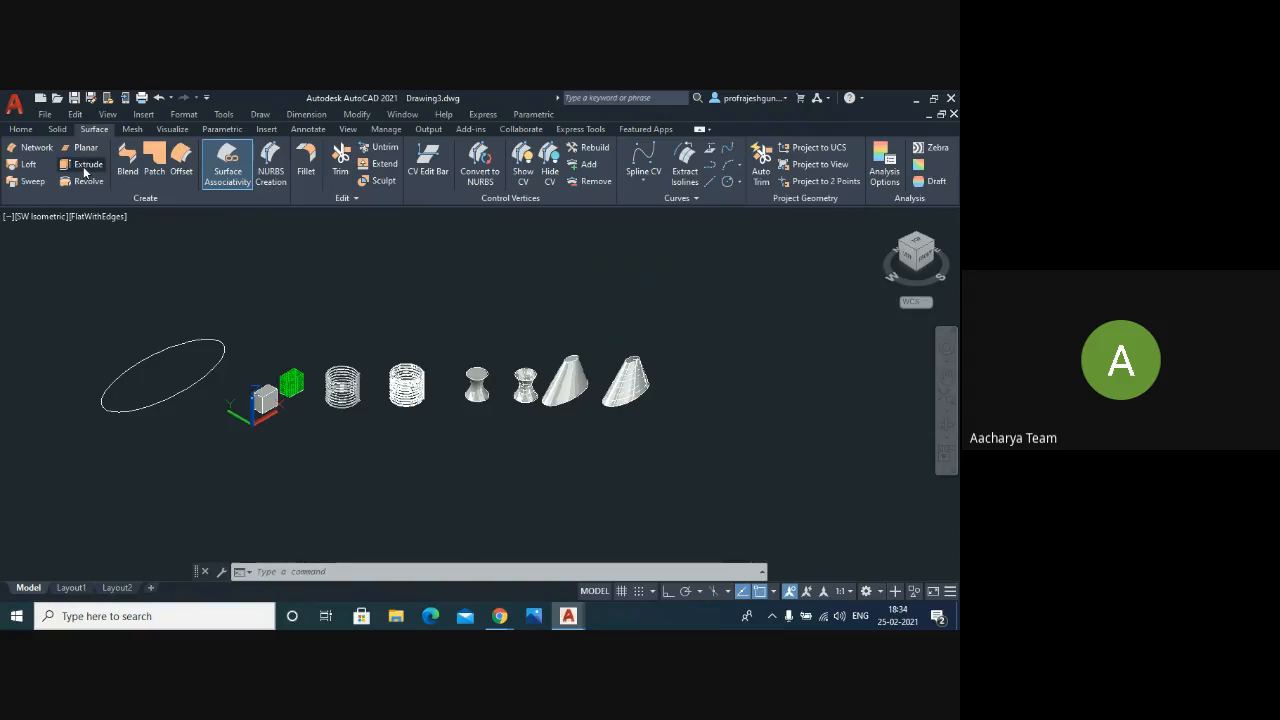
click(85, 170)
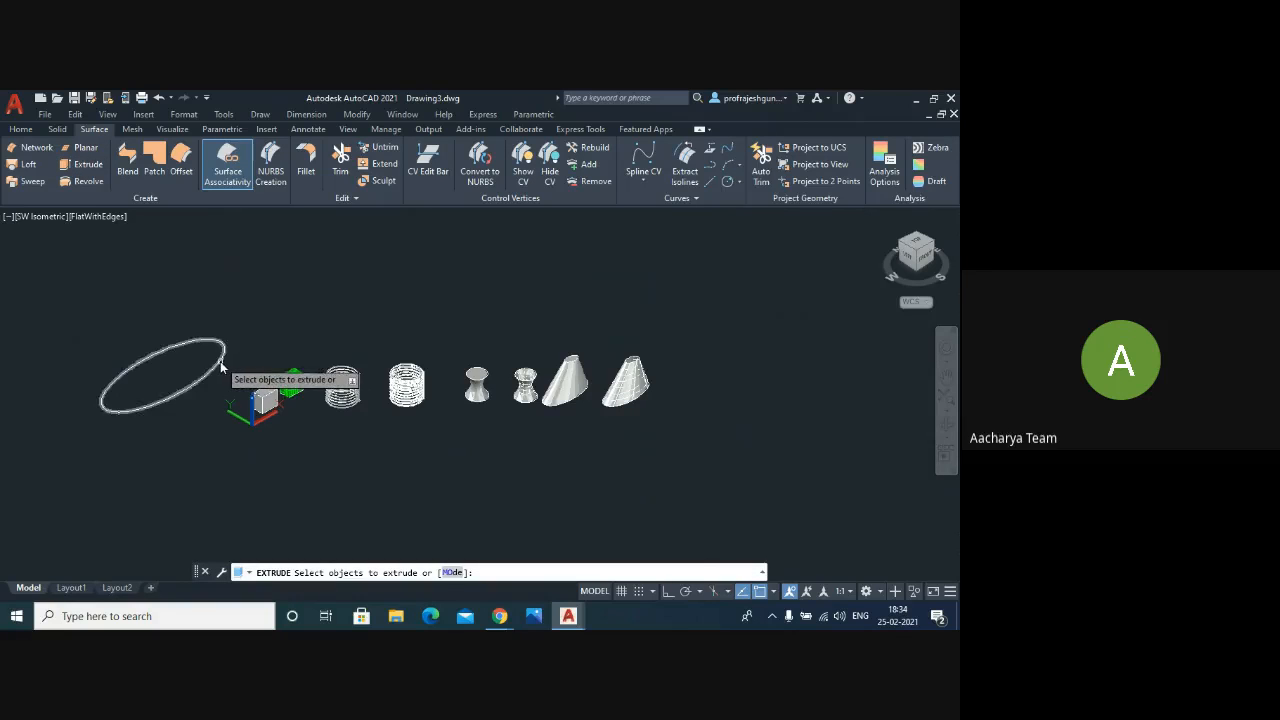
click(220, 361)
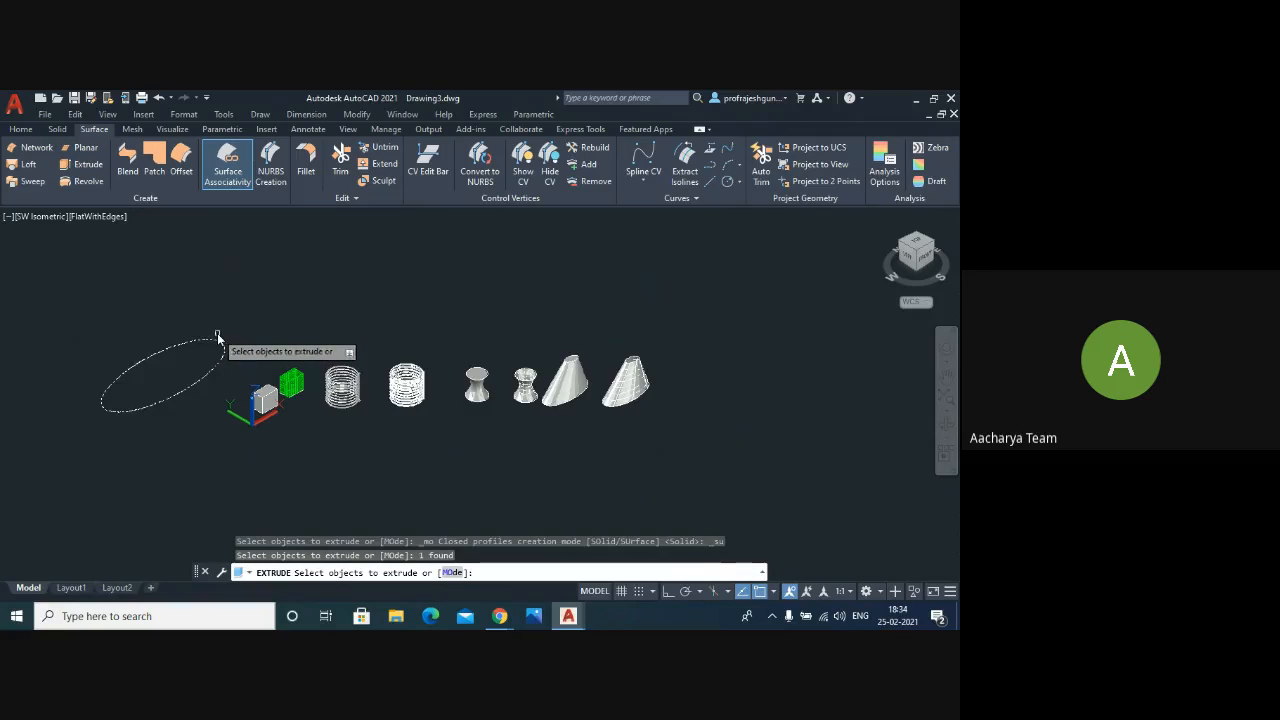
key(Return)
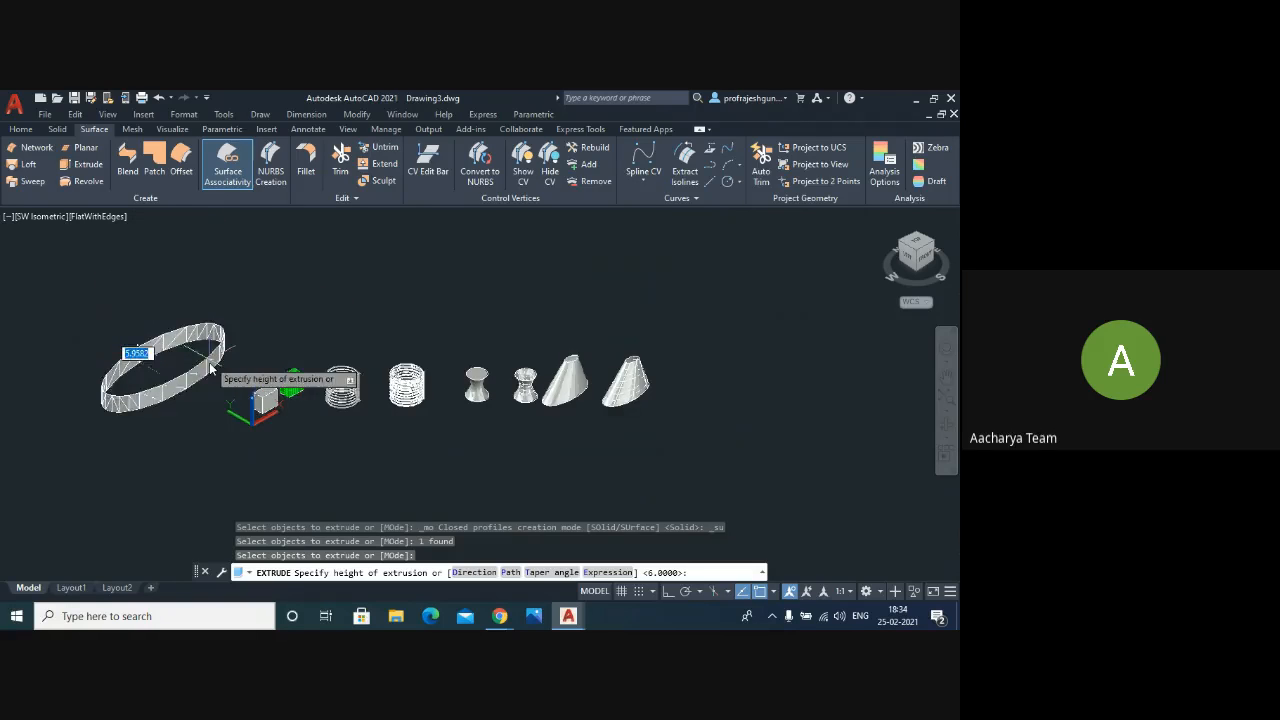
scroll(210, 368, down, 3)
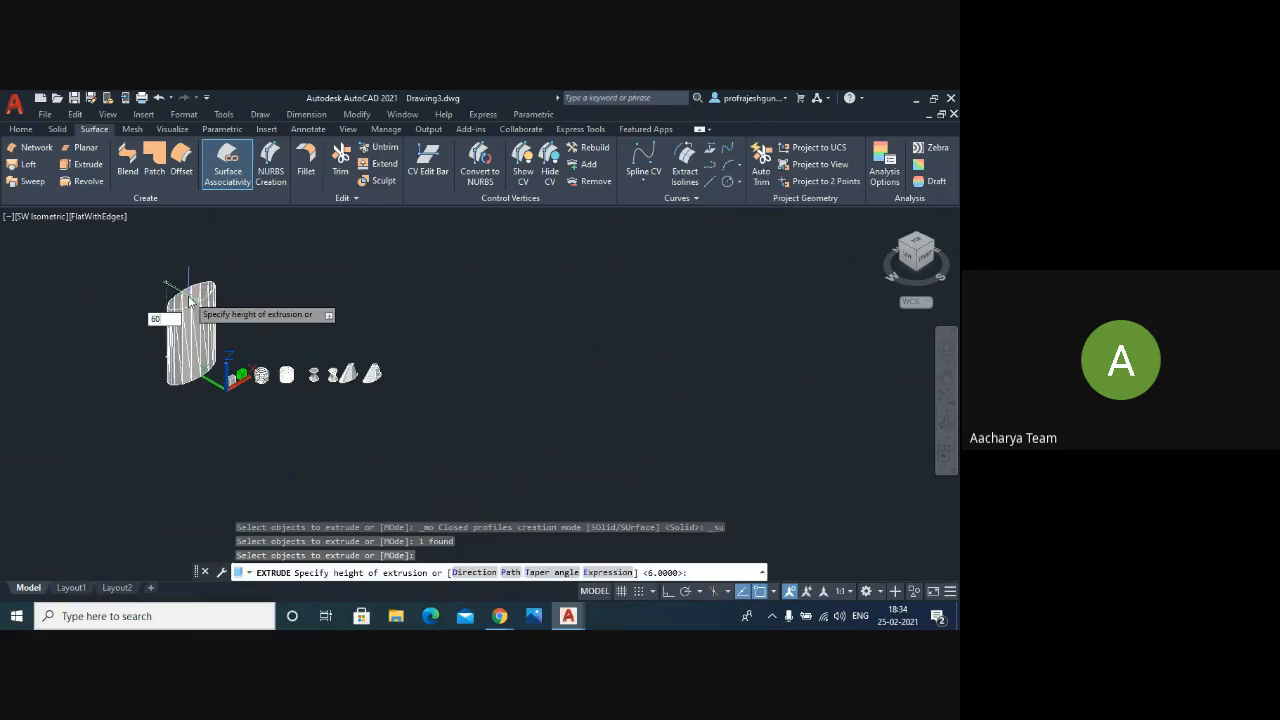
key(Return)
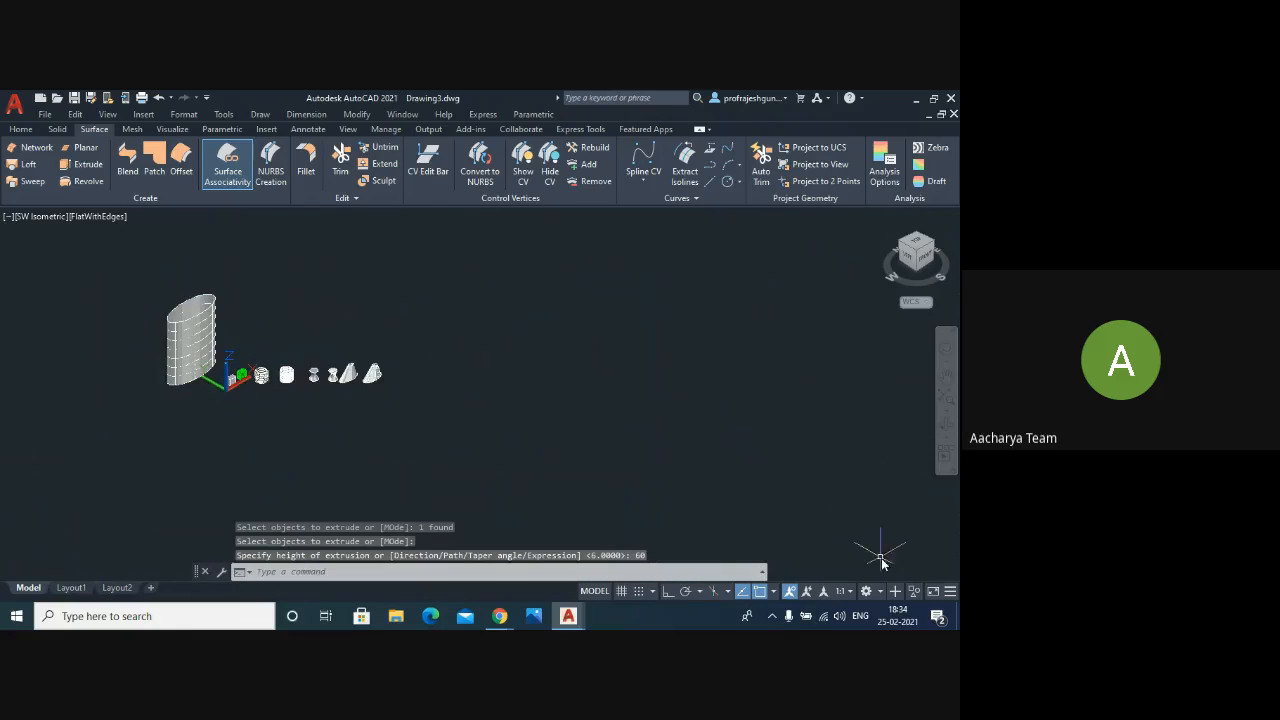
- Orbit around the extruded elliptical surface to examine its walls and open ends from several angles
scroll(126, 286, up, 4)
scroll(254, 345, down, 1)
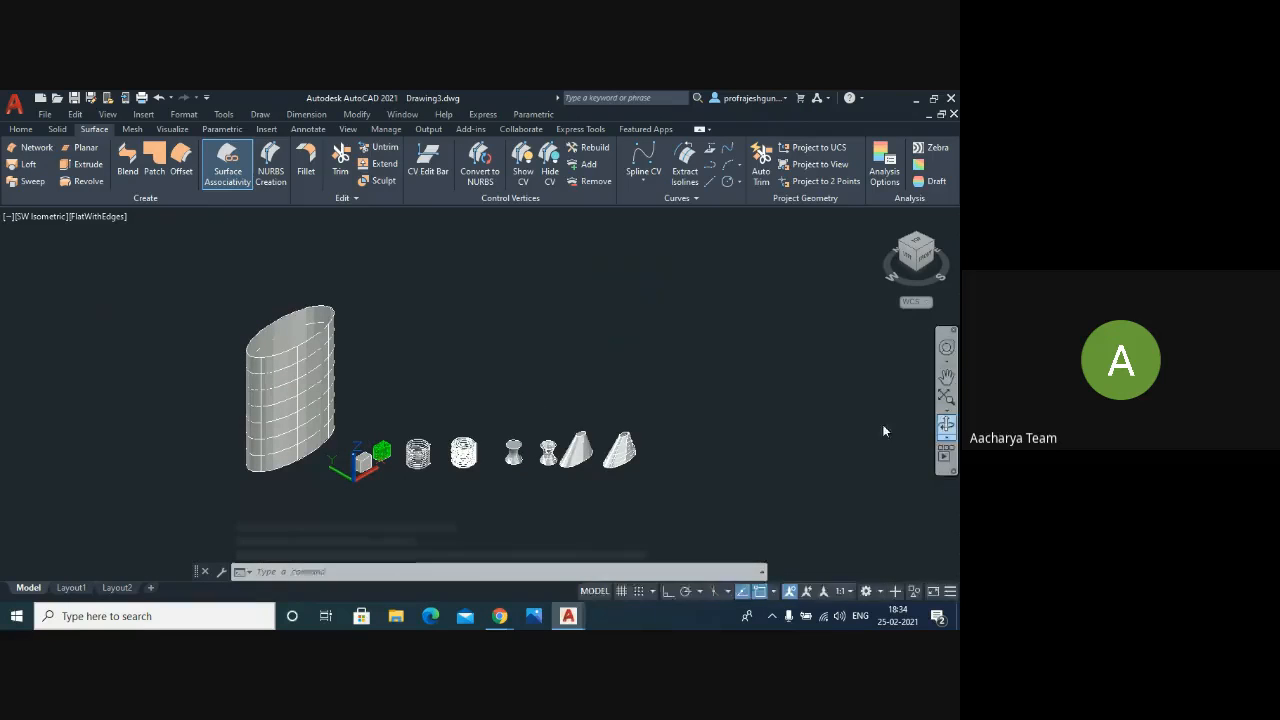
click(946, 426)
drag(305, 363, 374, 311)
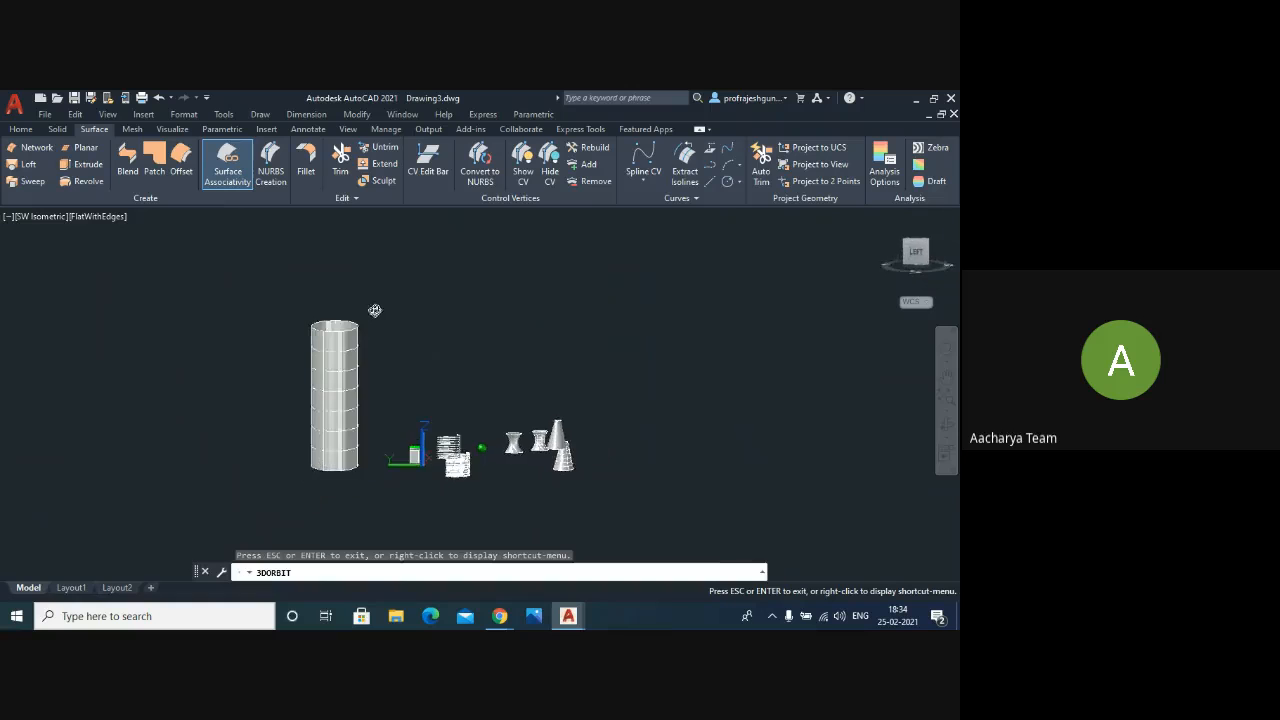
drag(321, 396, 305, 279)
drag(410, 300, 304, 382)
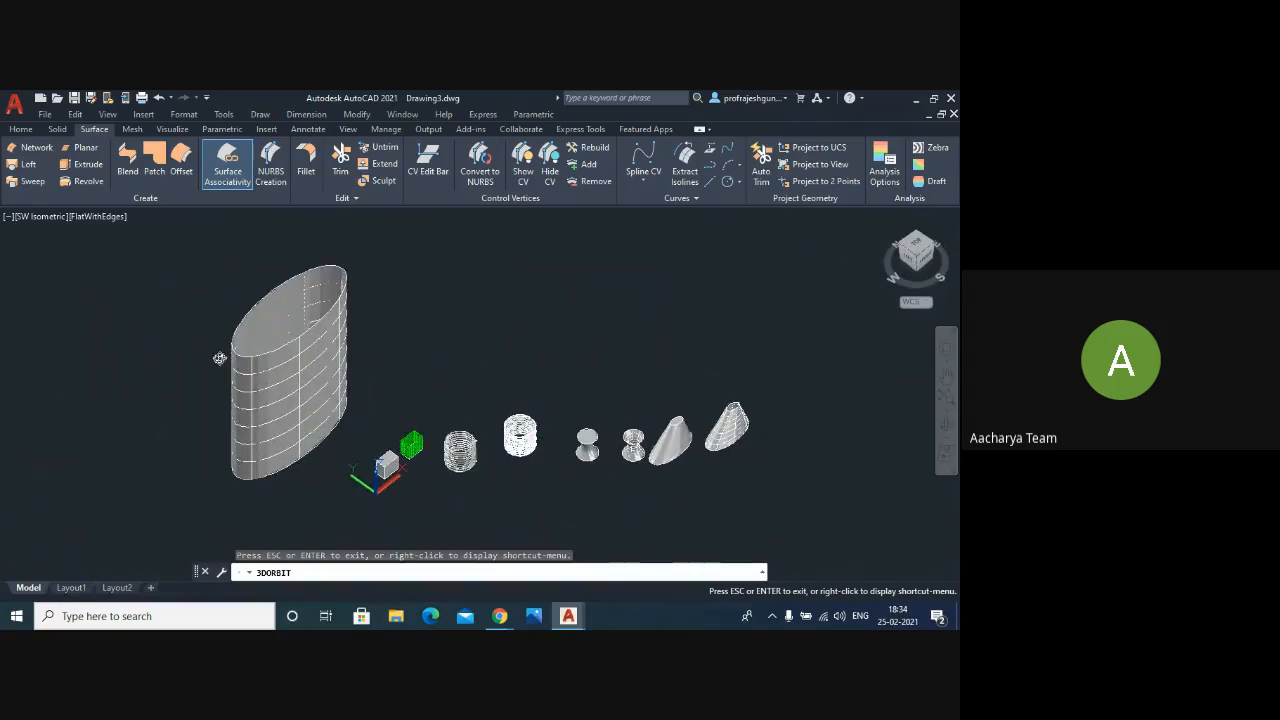
drag(219, 358, 297, 348)
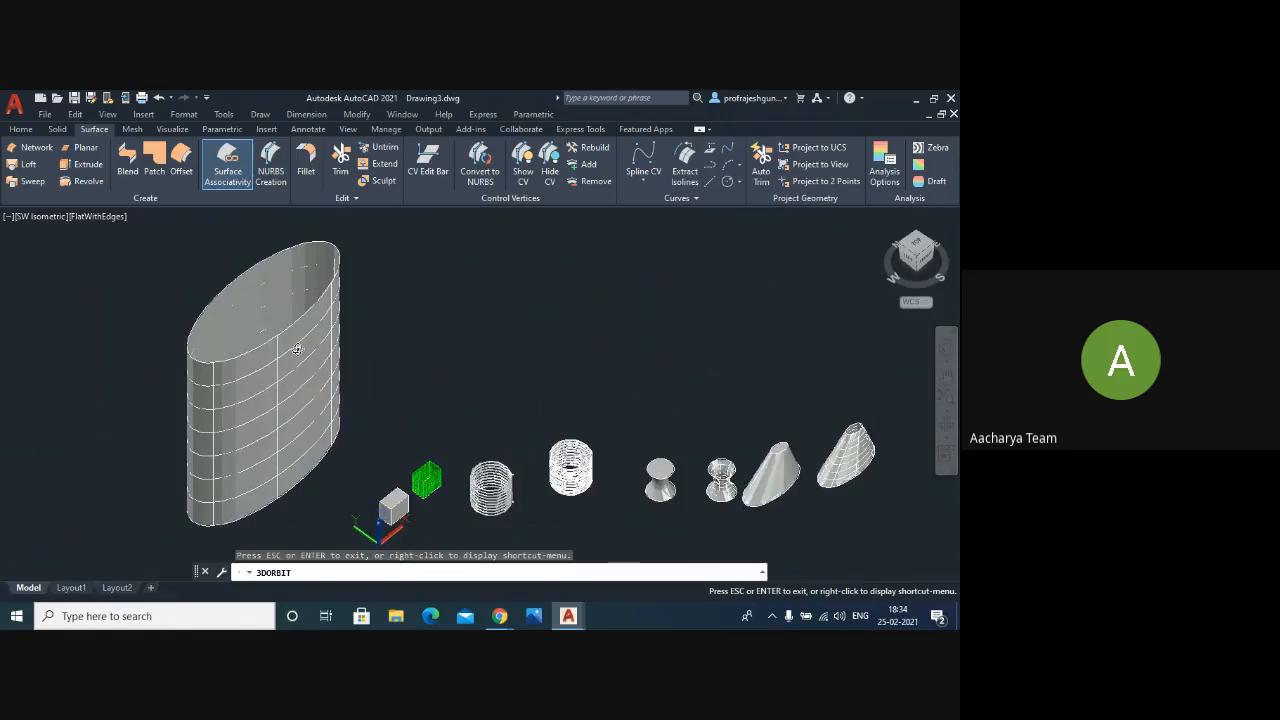
key(Escape)
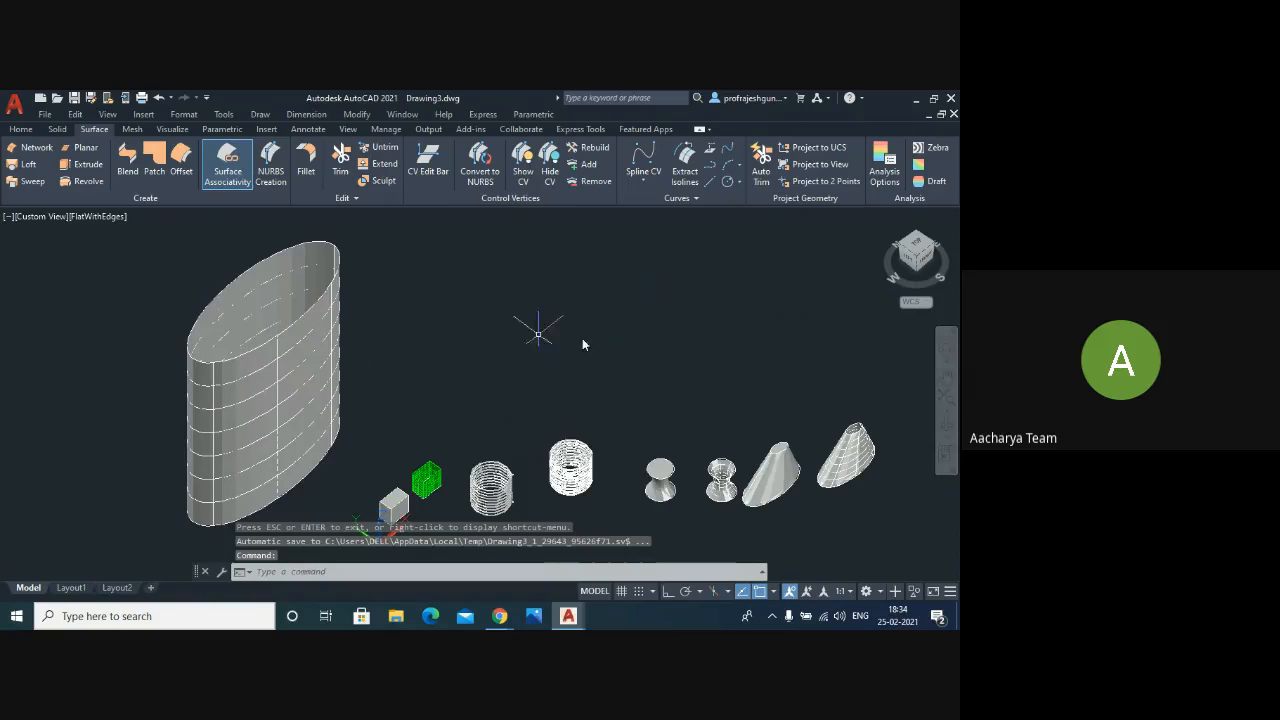
- Examine the elliptical lofts, circular lofts and helical sweeps up close, comparing the solid and surface versions
click(946, 425)
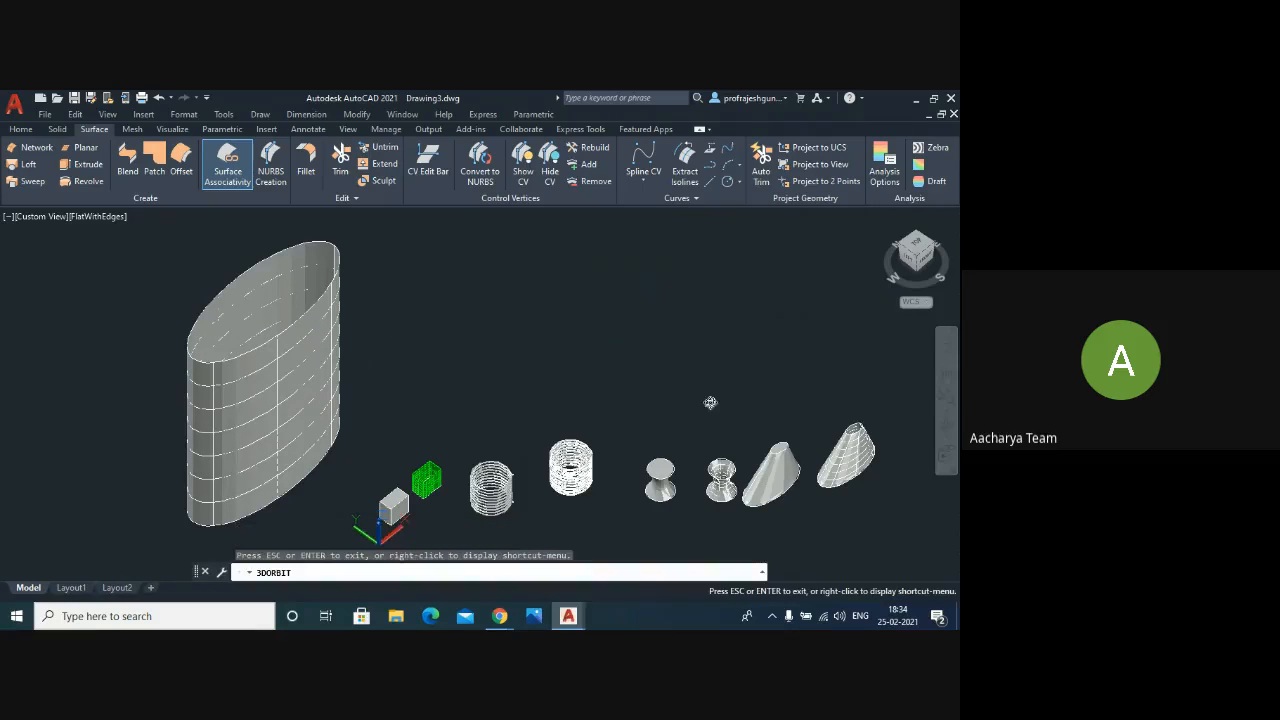
scroll(870, 451, up, 1)
scroll(870, 451, up, 4)
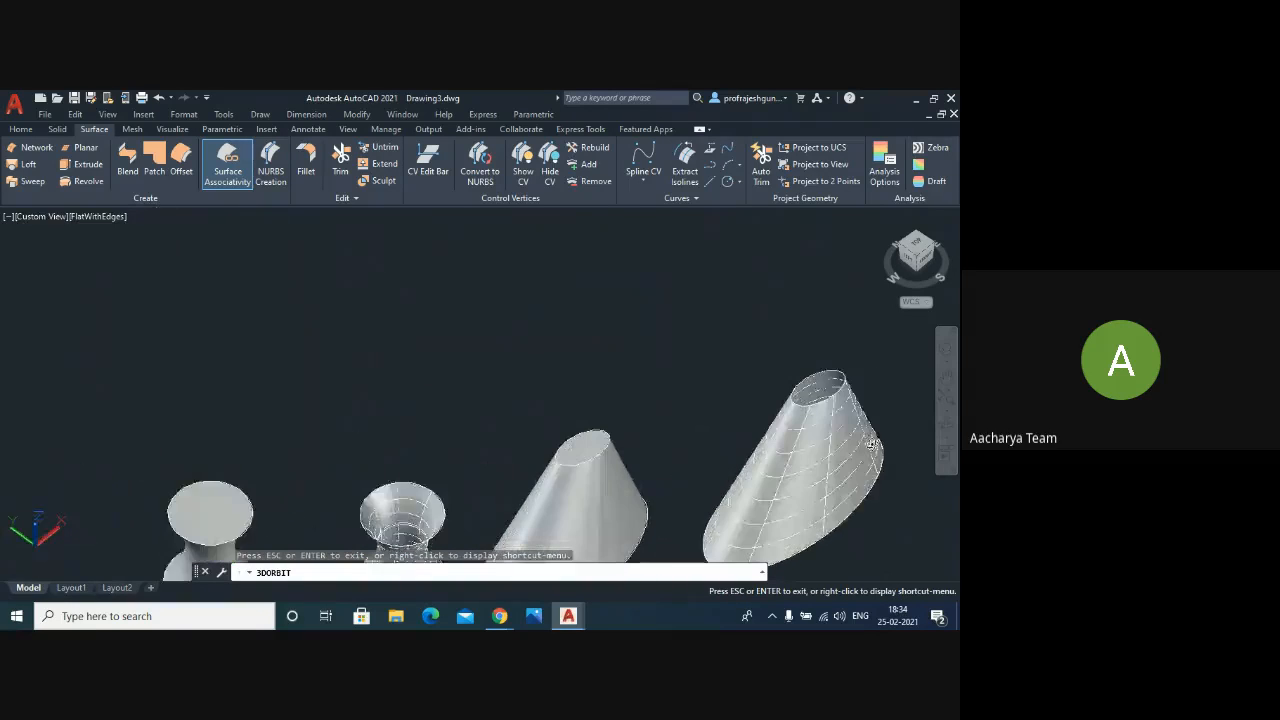
scroll(871, 443, down, 5)
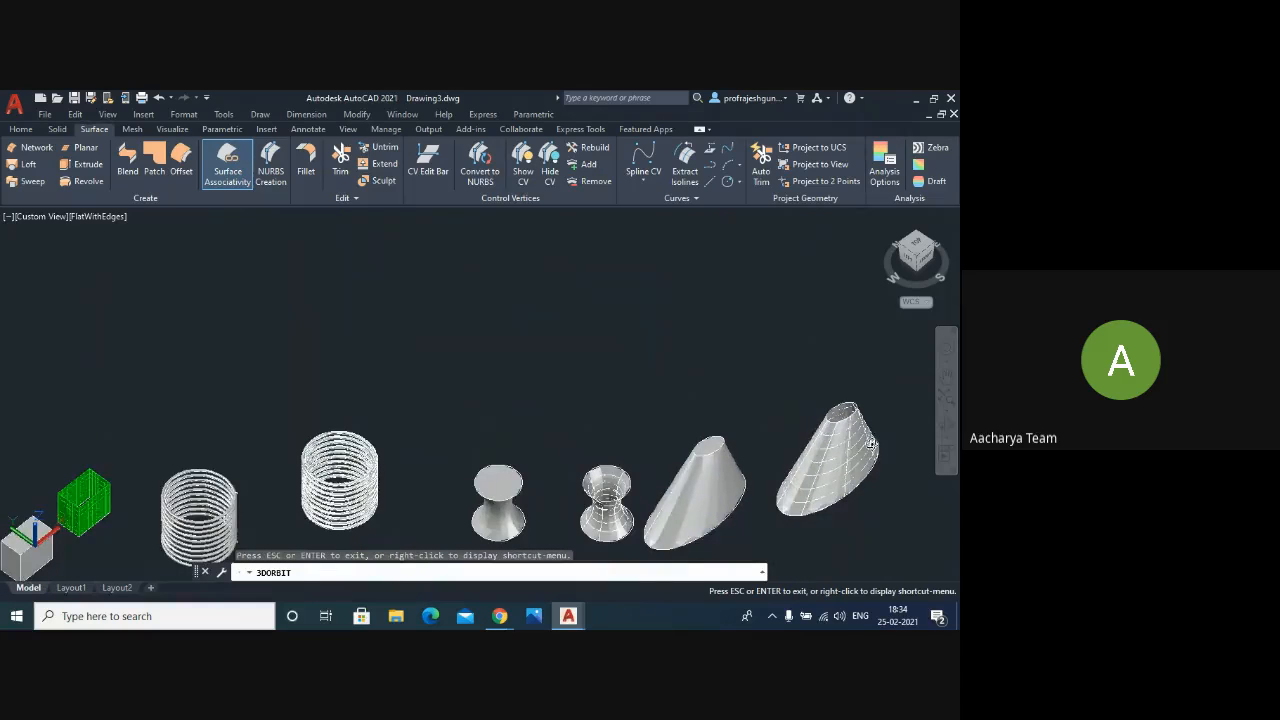
scroll(633, 517, up, 4)
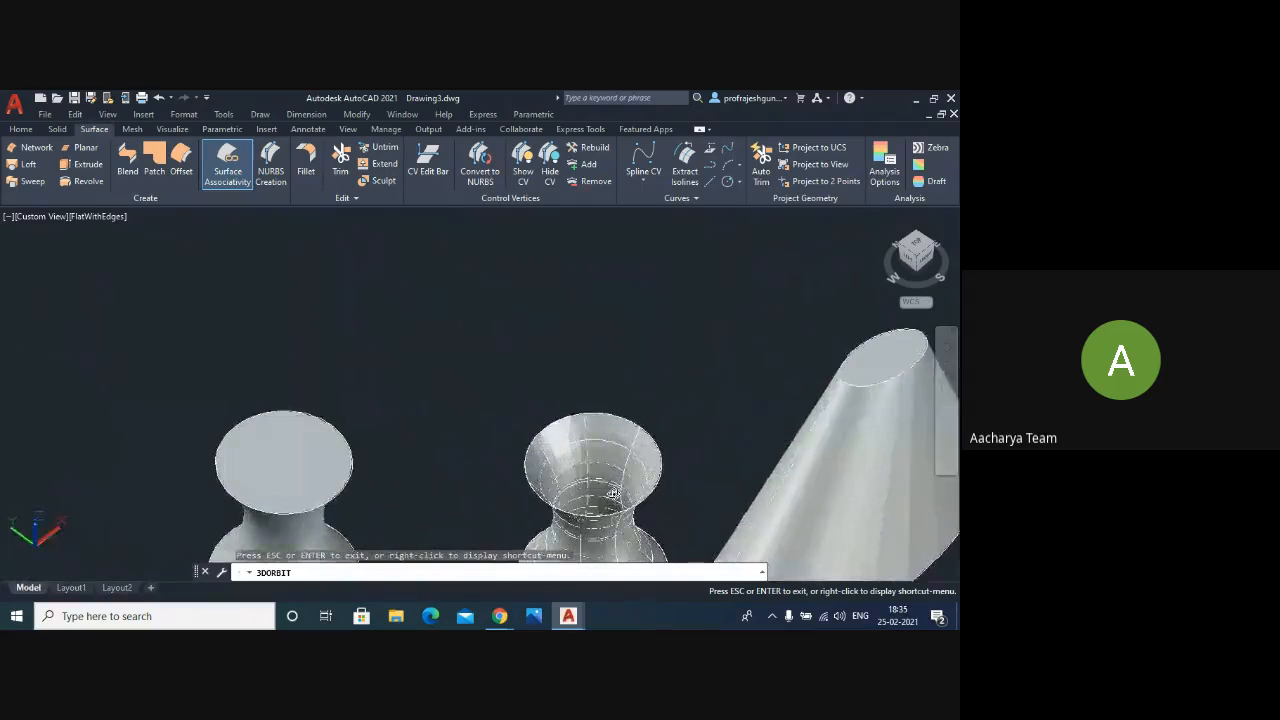
scroll(637, 465, down, 1)
scroll(637, 465, down, 4)
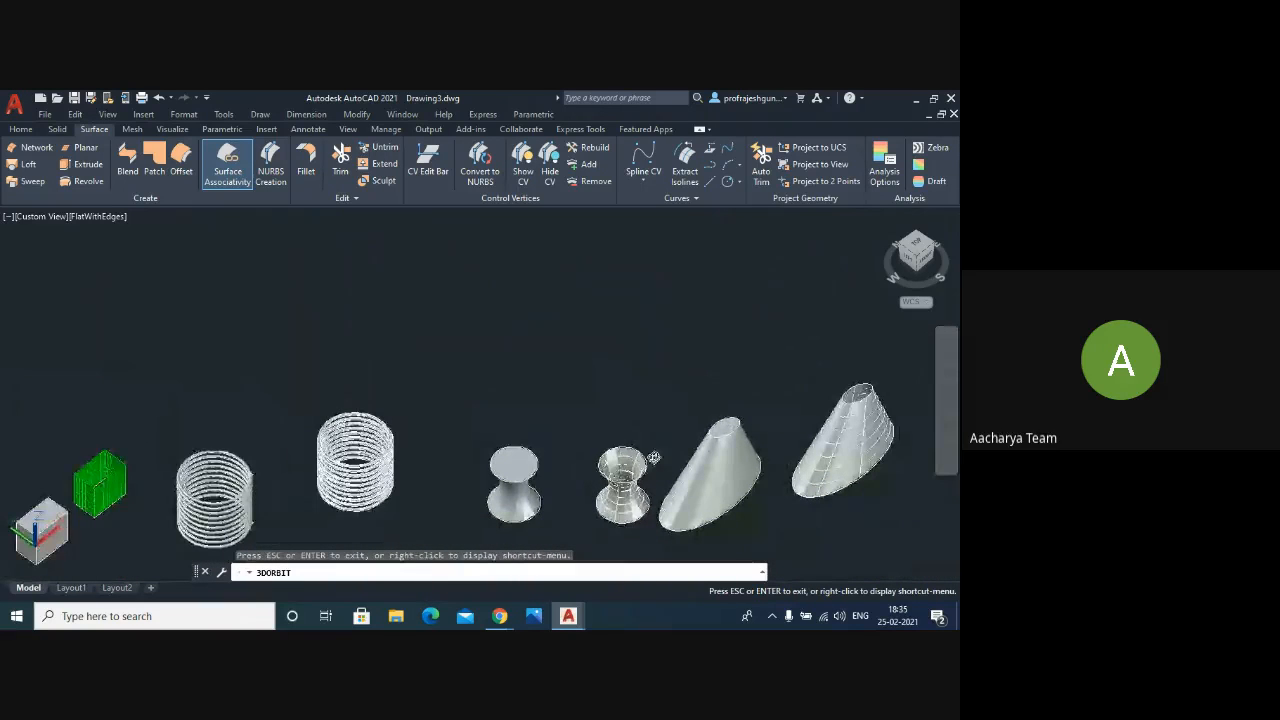
scroll(637, 467, up, 1)
scroll(589, 470, down, 3)
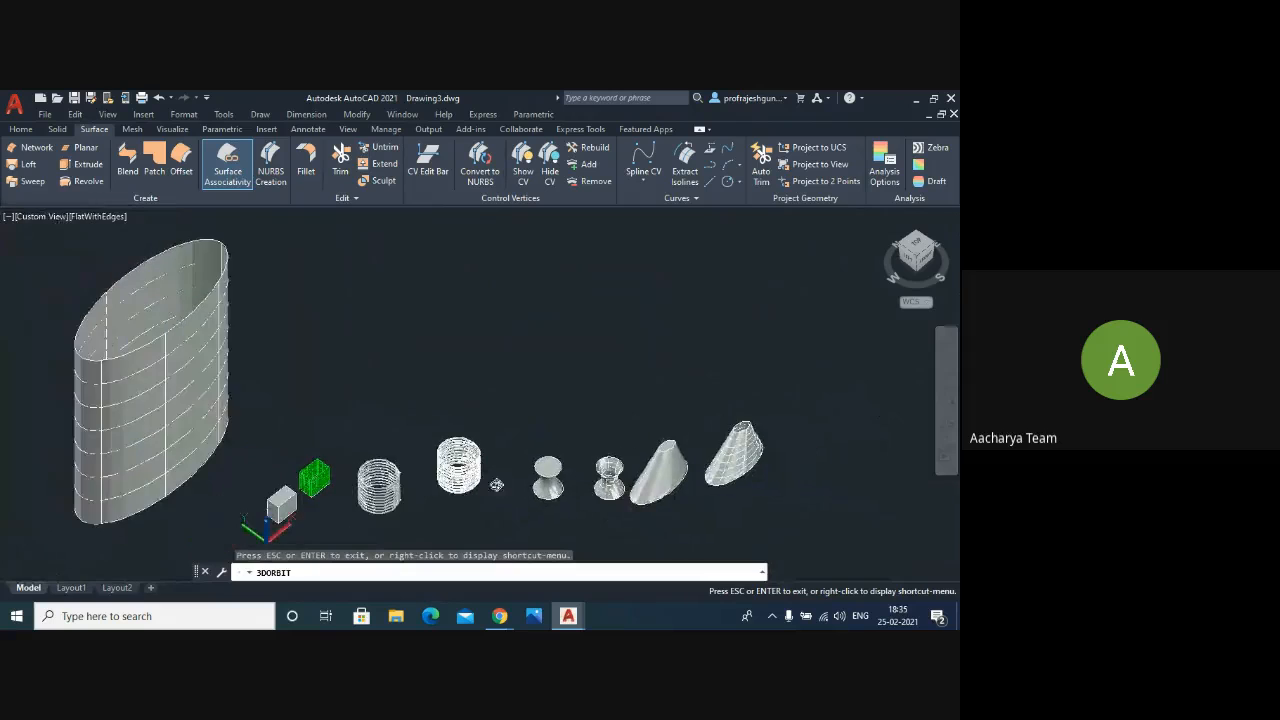
scroll(472, 480, up, 4)
scroll(472, 490, up, 4)
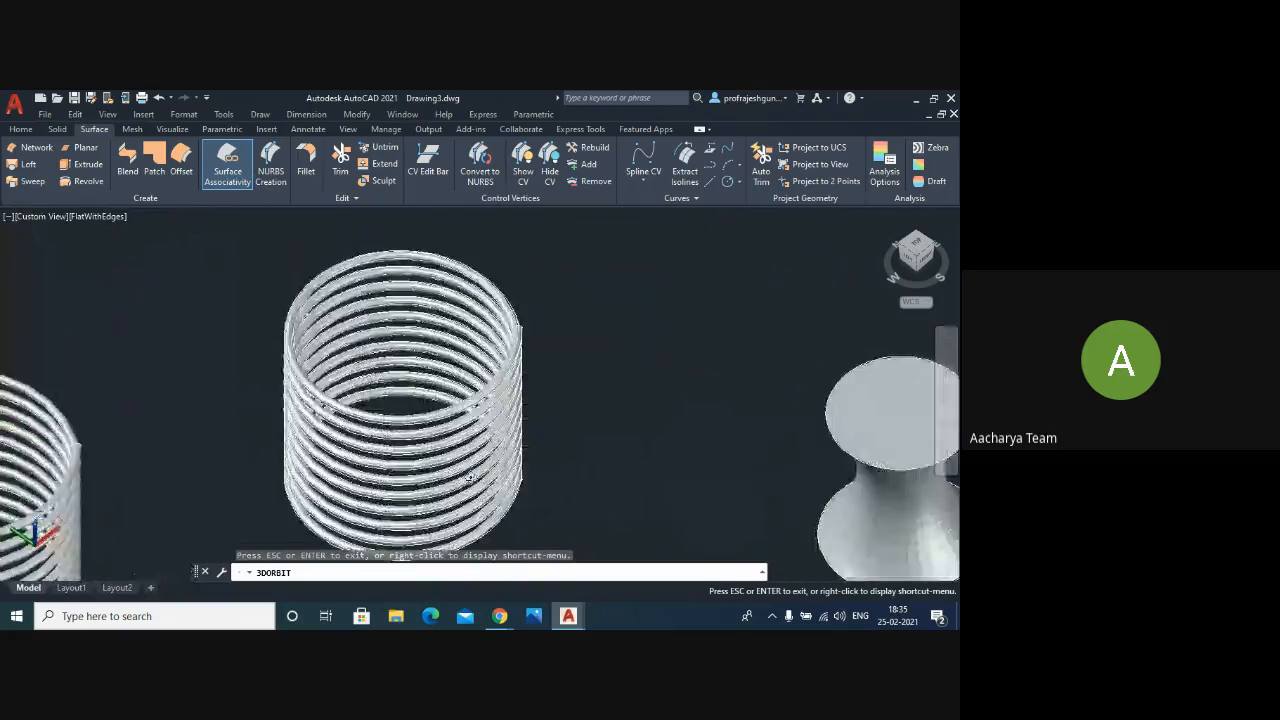
scroll(465, 345, down, 6)
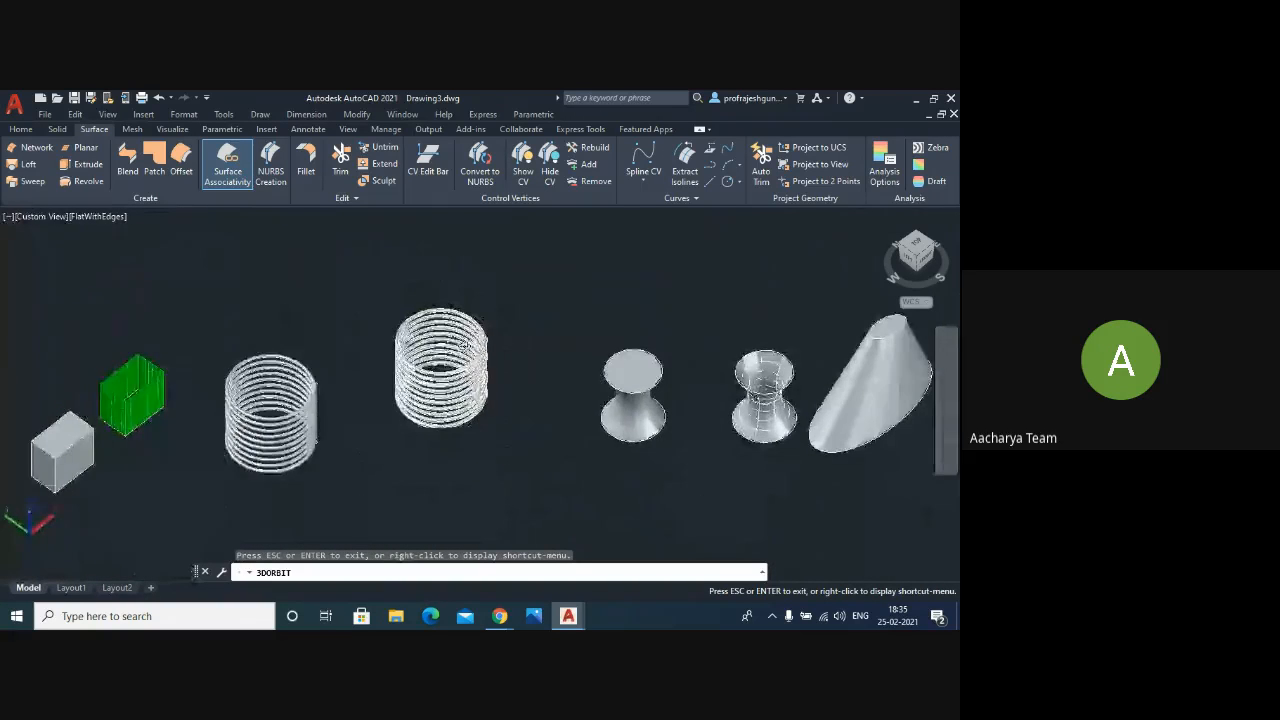
scroll(464, 345, down, 4)
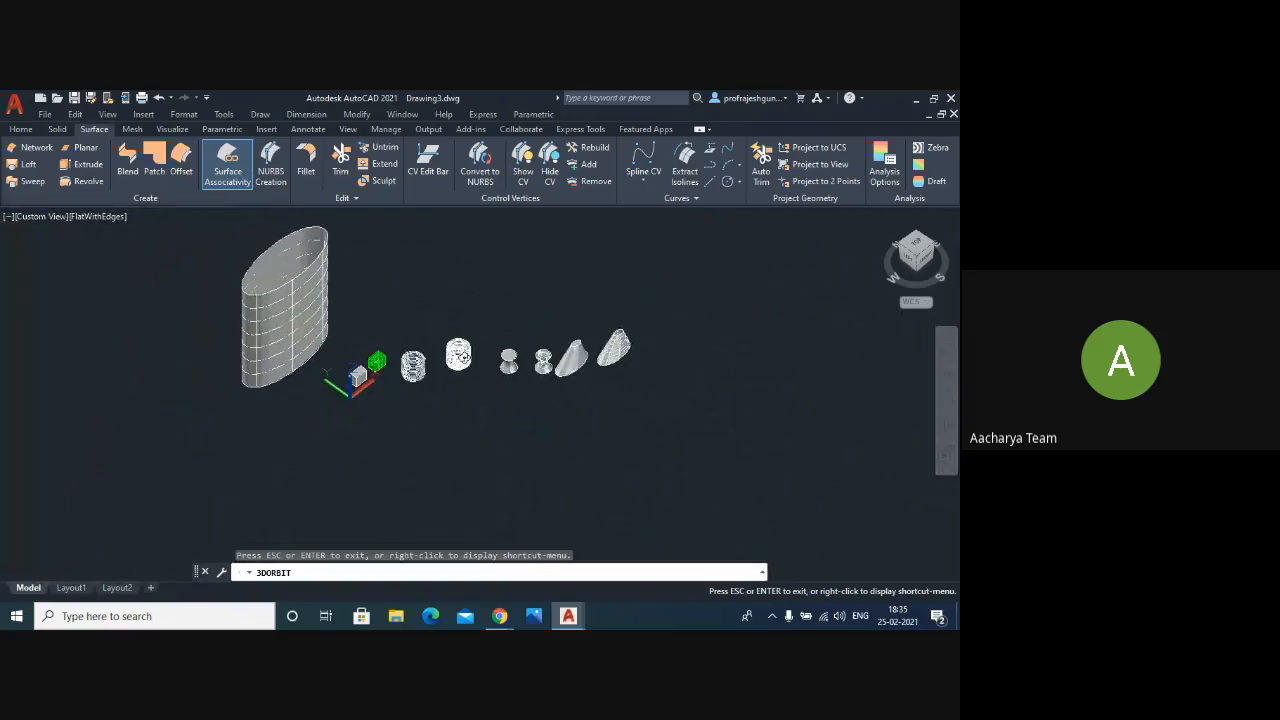
- Orbit around the tall elliptical surface and the row of models to examine their tops, walls and bases
scroll(305, 219, up, 1)
scroll(305, 219, up, 2)
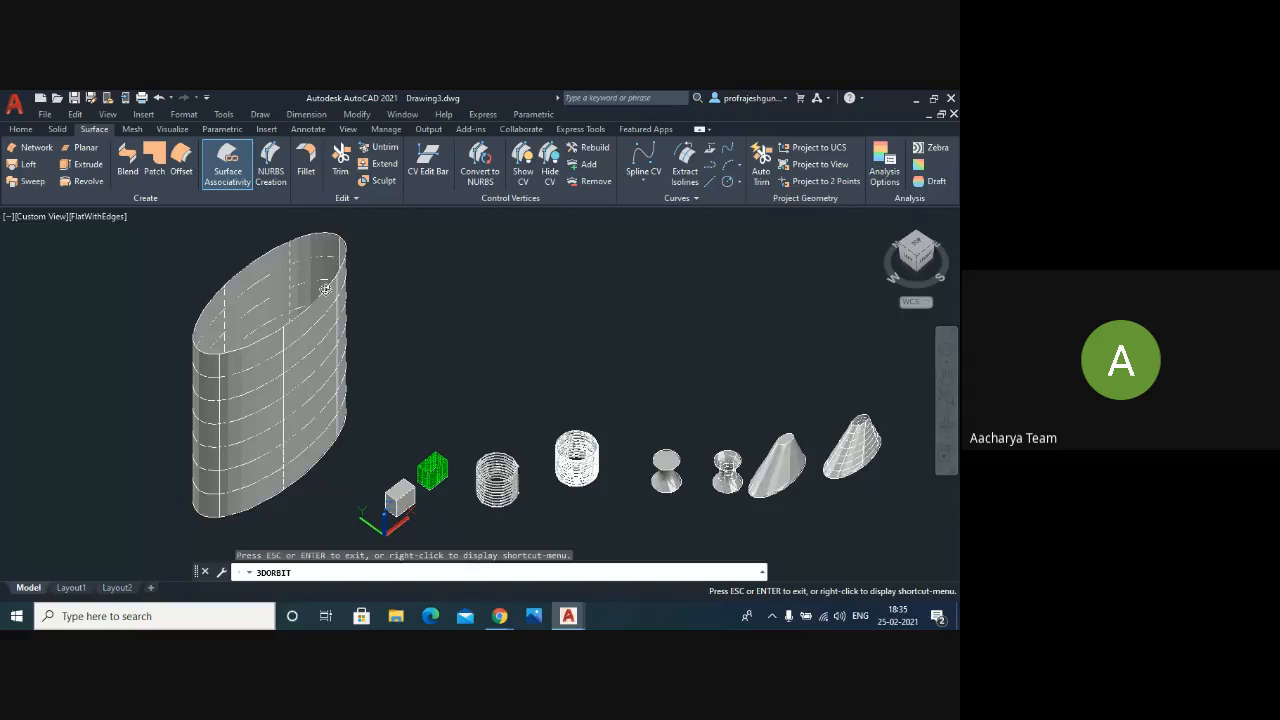
mouse_move(325, 289)
mouse_down()
mouse_move(328, 350)
mouse_move(322, 295)
mouse_up()
drag(332, 423, 339, 323)
drag(316, 475, 296, 330)
drag(325, 470, 489, 312)
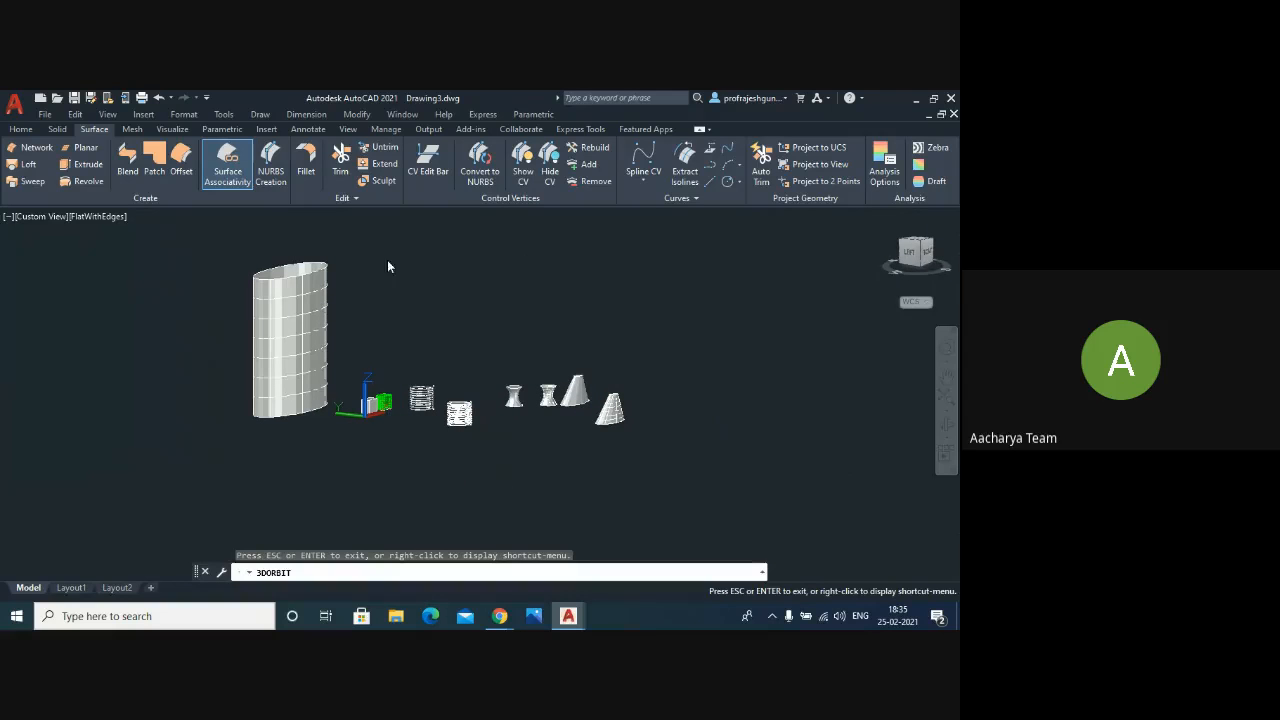
key(Escape)
- In the SW Isometric view, examine the circular and elliptical lofts up close, comparing the closed solids with the open surfaces
click(52, 216)
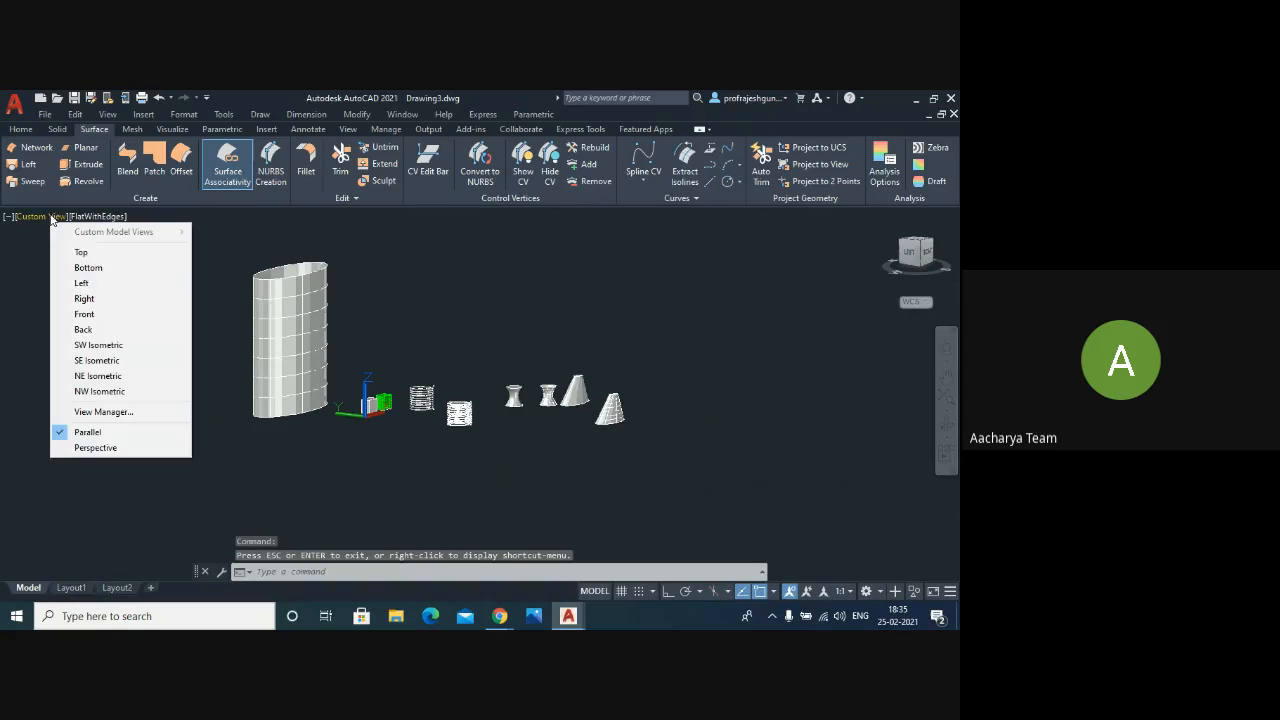
click(108, 345)
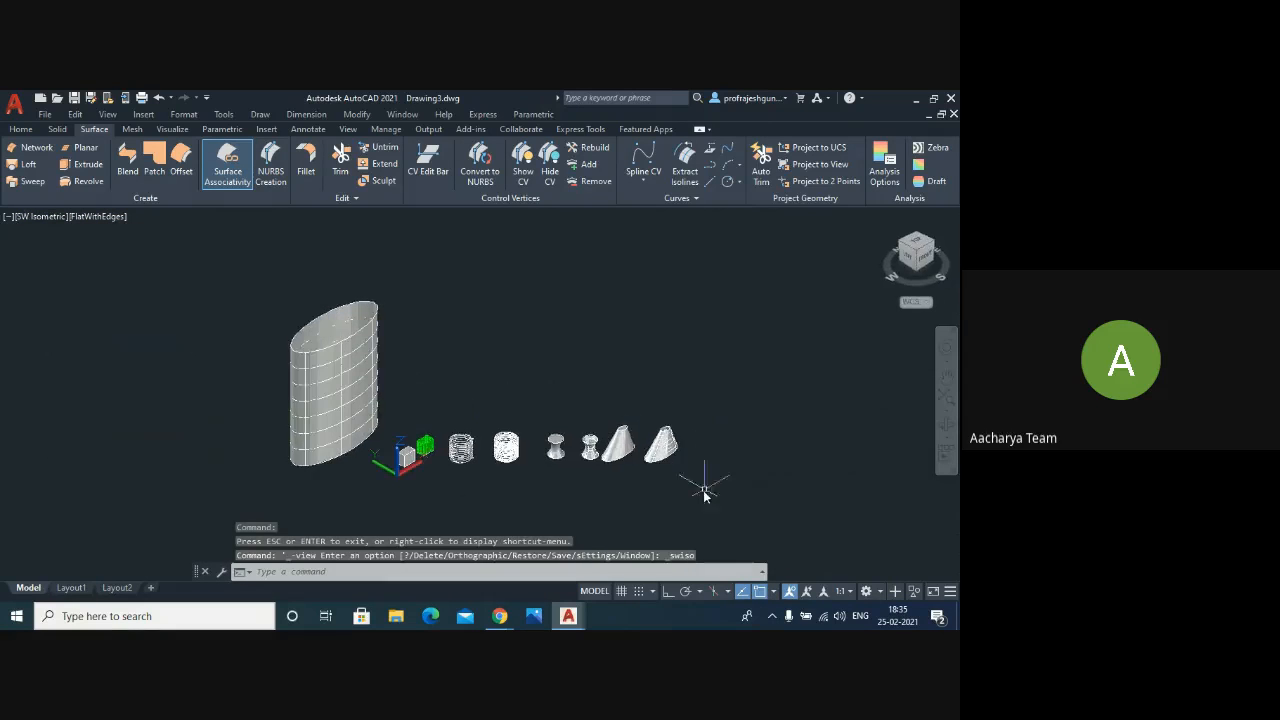
scroll(624, 470, up, 10)
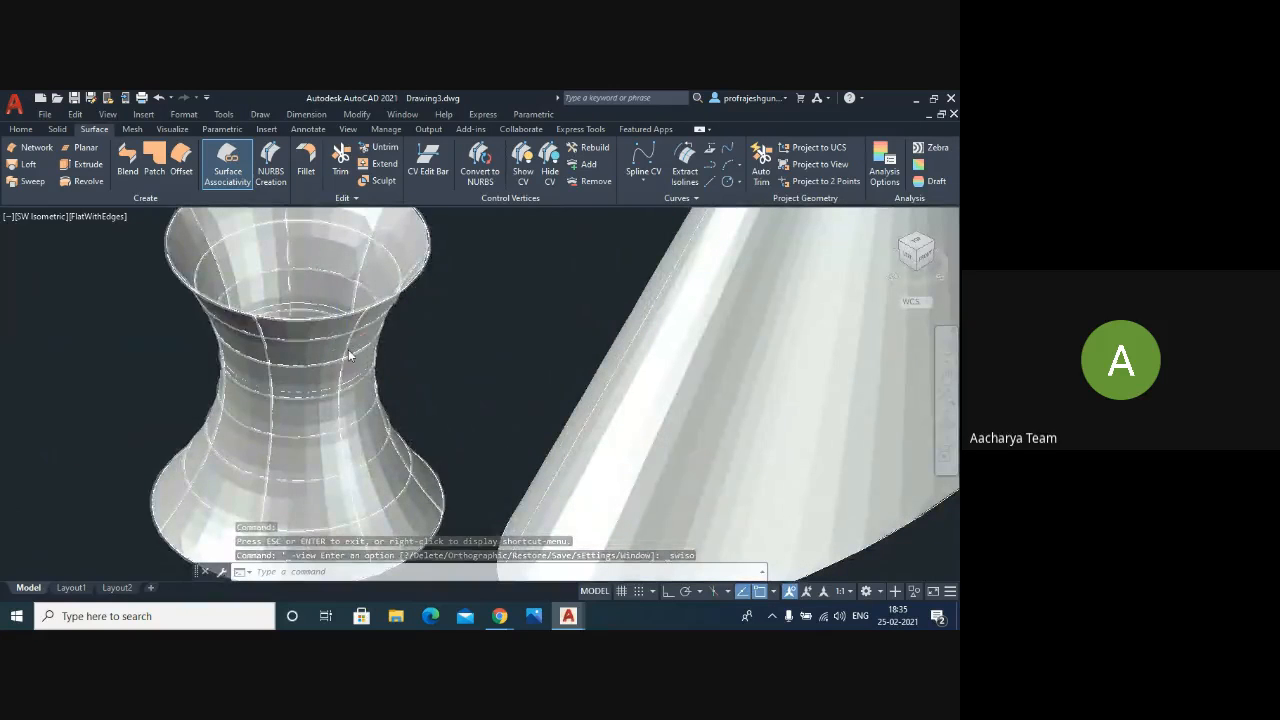
scroll(340, 345, down, 3)
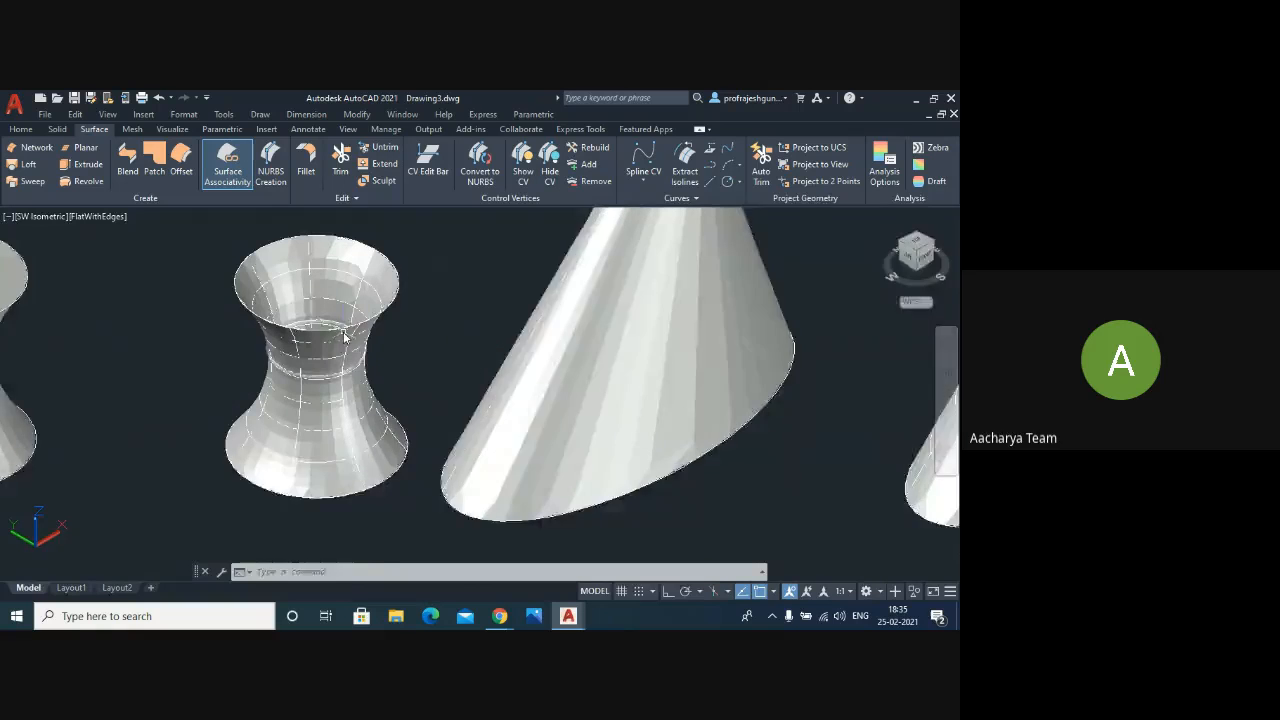
scroll(343, 335, up, 5)
scroll(343, 335, down, 5)
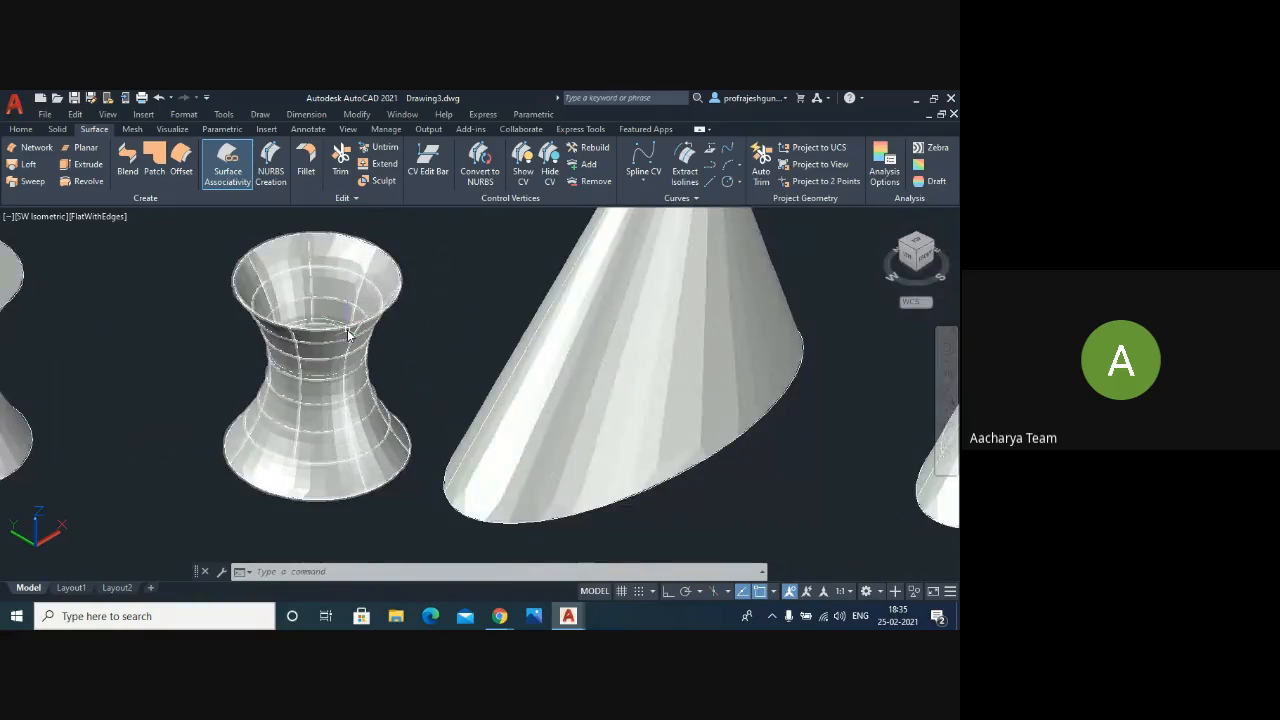
scroll(350, 340, up, 3)
scroll(350, 340, down, 6)
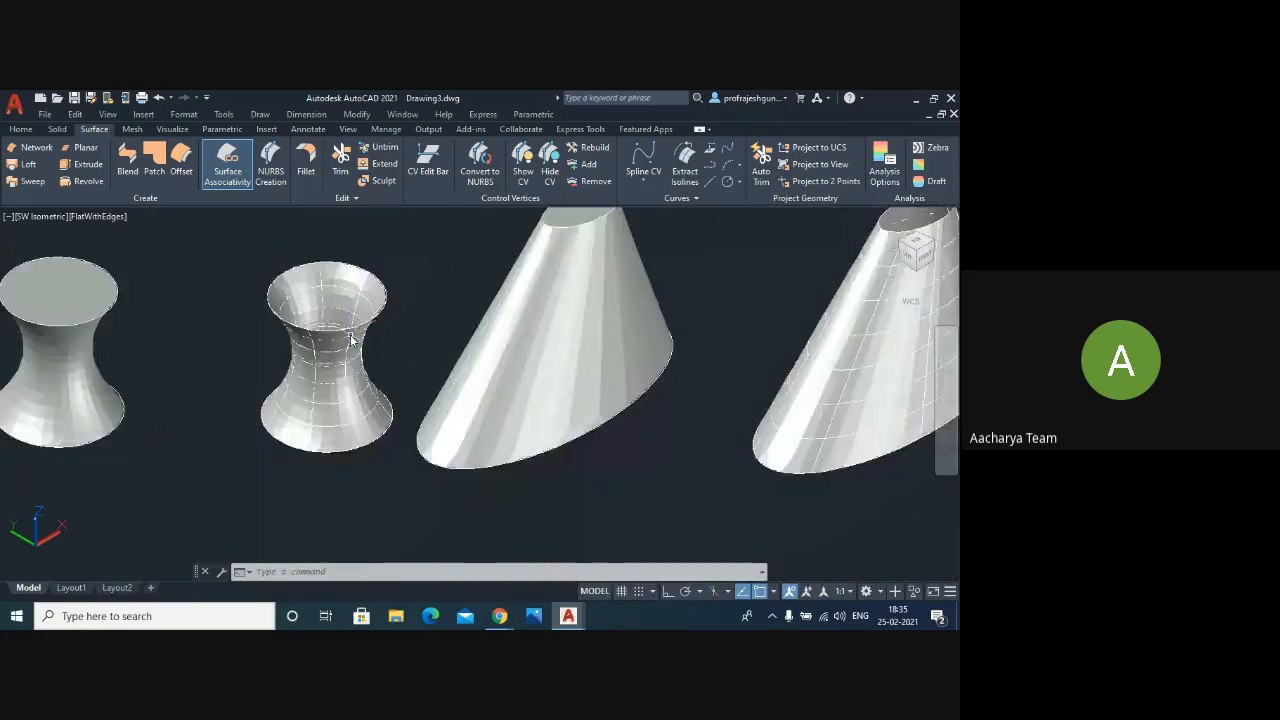
scroll(352, 340, down, 4)
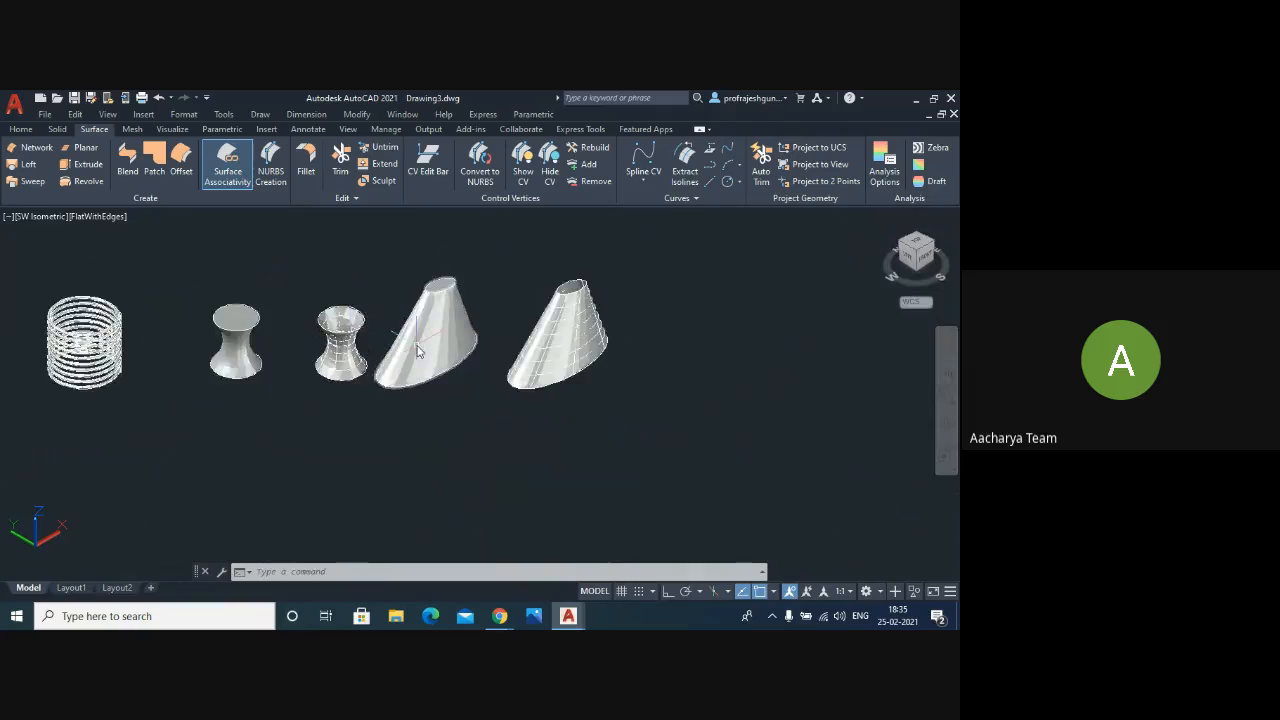
scroll(420, 350, down, 2)
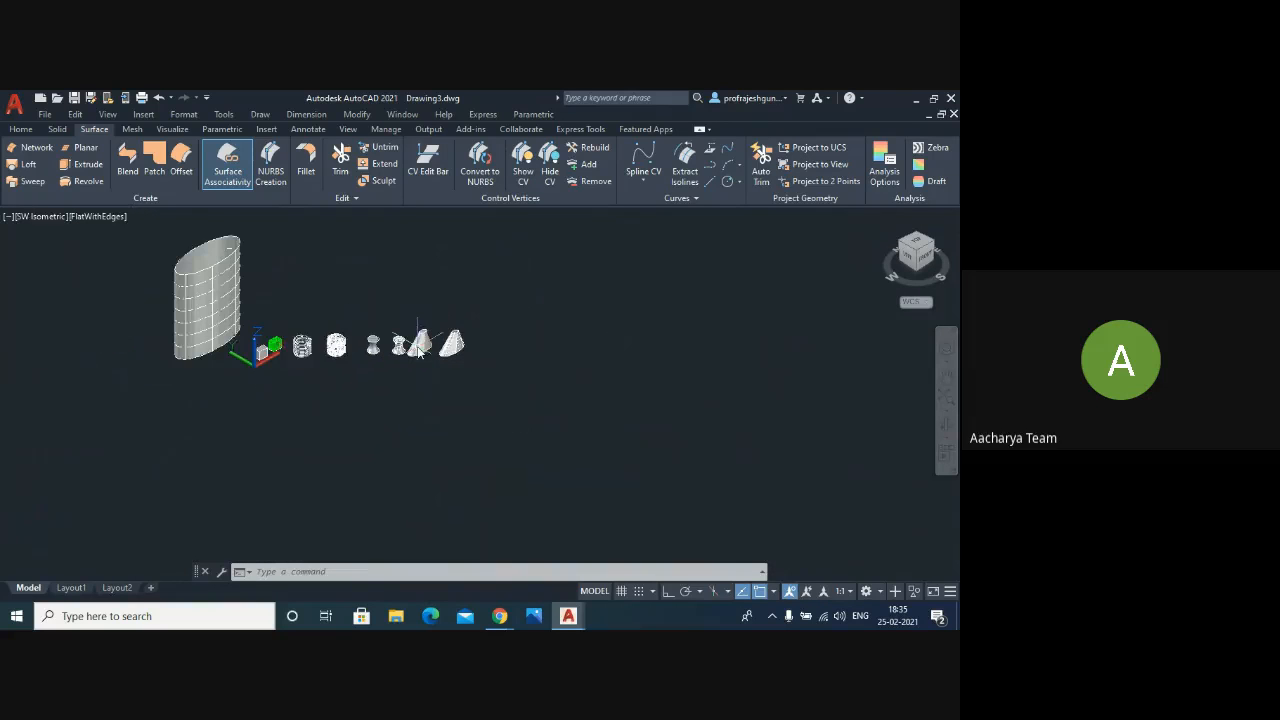
scroll(200, 270, up, 5)
scroll(206, 243, down, 2)
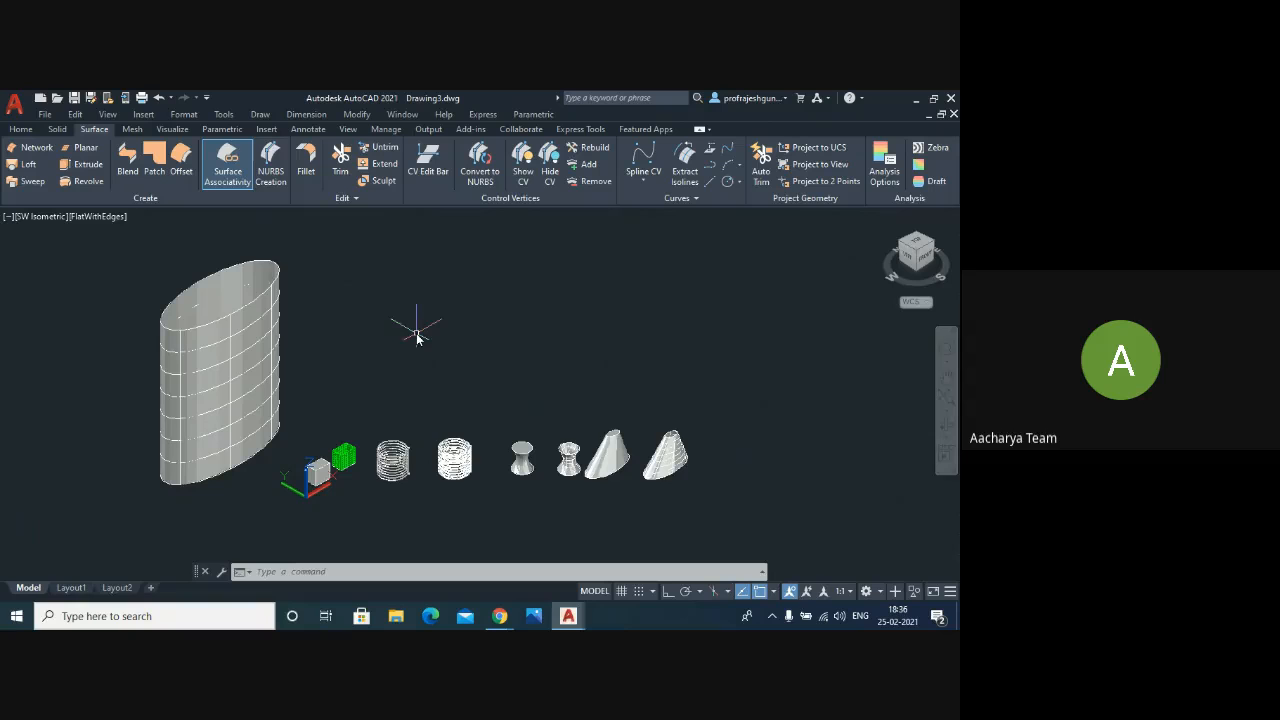
- From a view of the underside, cap the open end of the tall elliptical extruded surface with a Surface Patch on its edge
click(946, 428)
drag(255, 302, 240, 362)
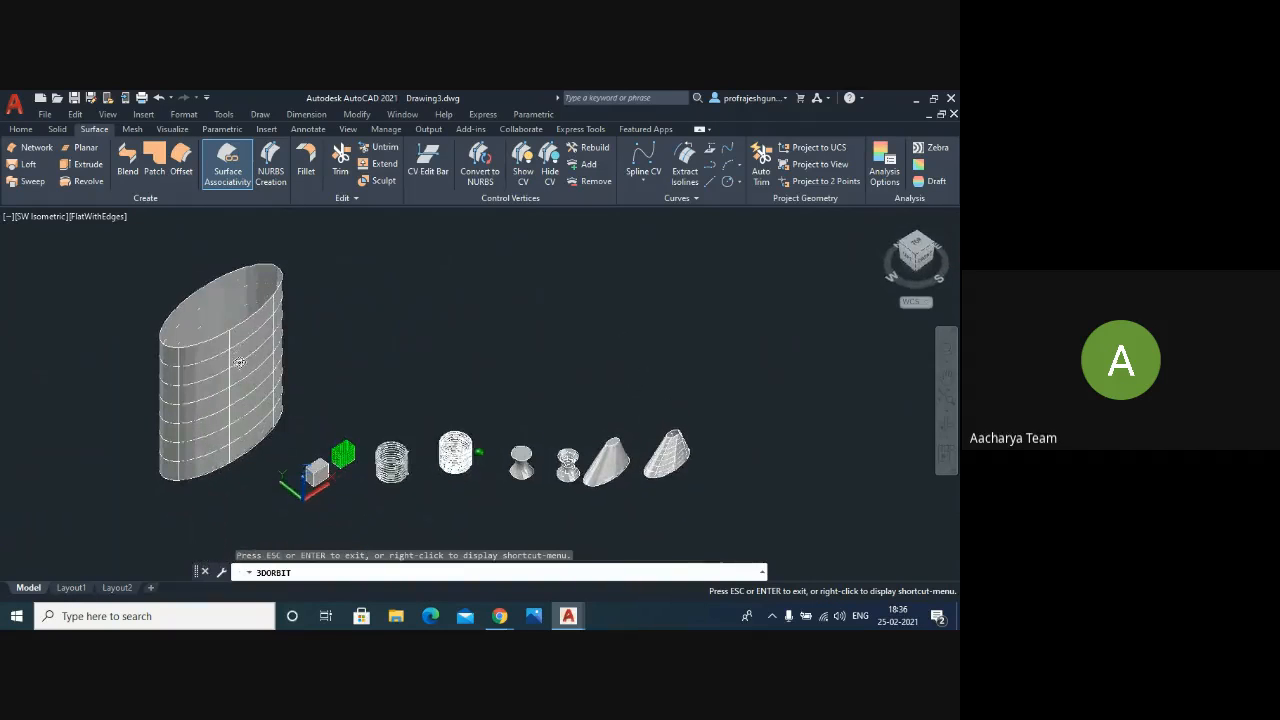
drag(531, 383, 520, 437)
drag(266, 363, 263, 349)
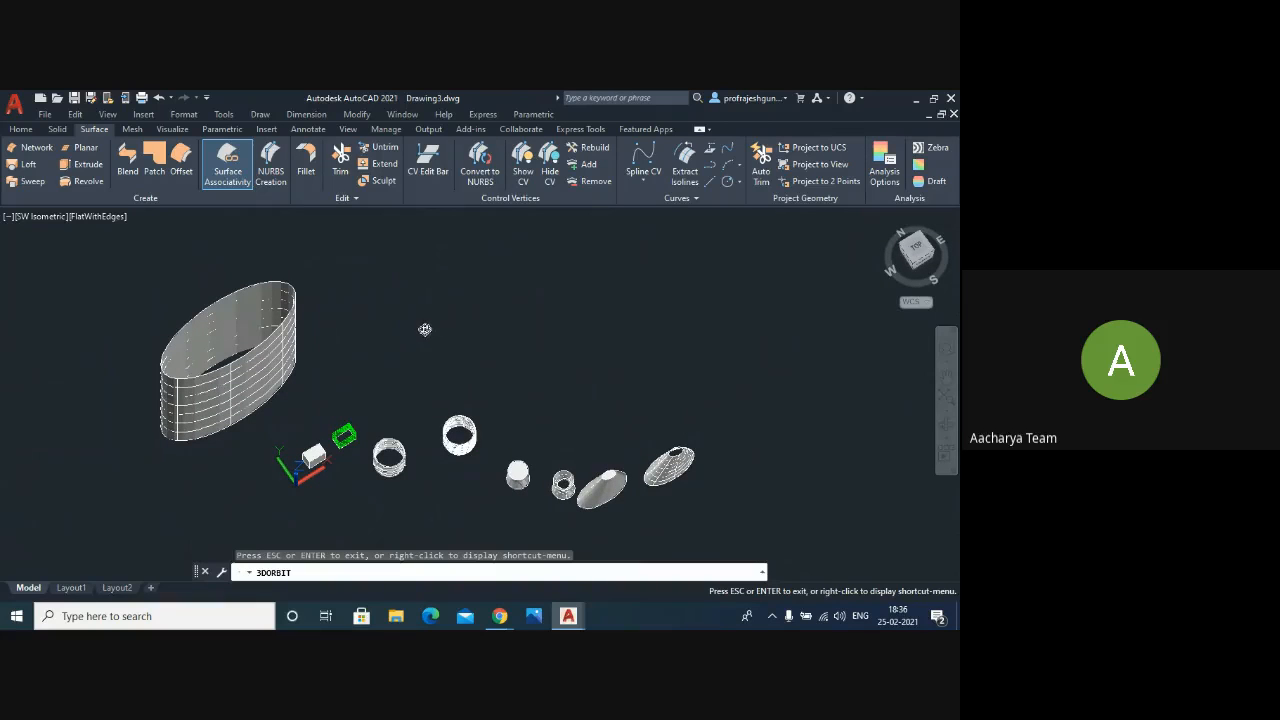
key(Escape)
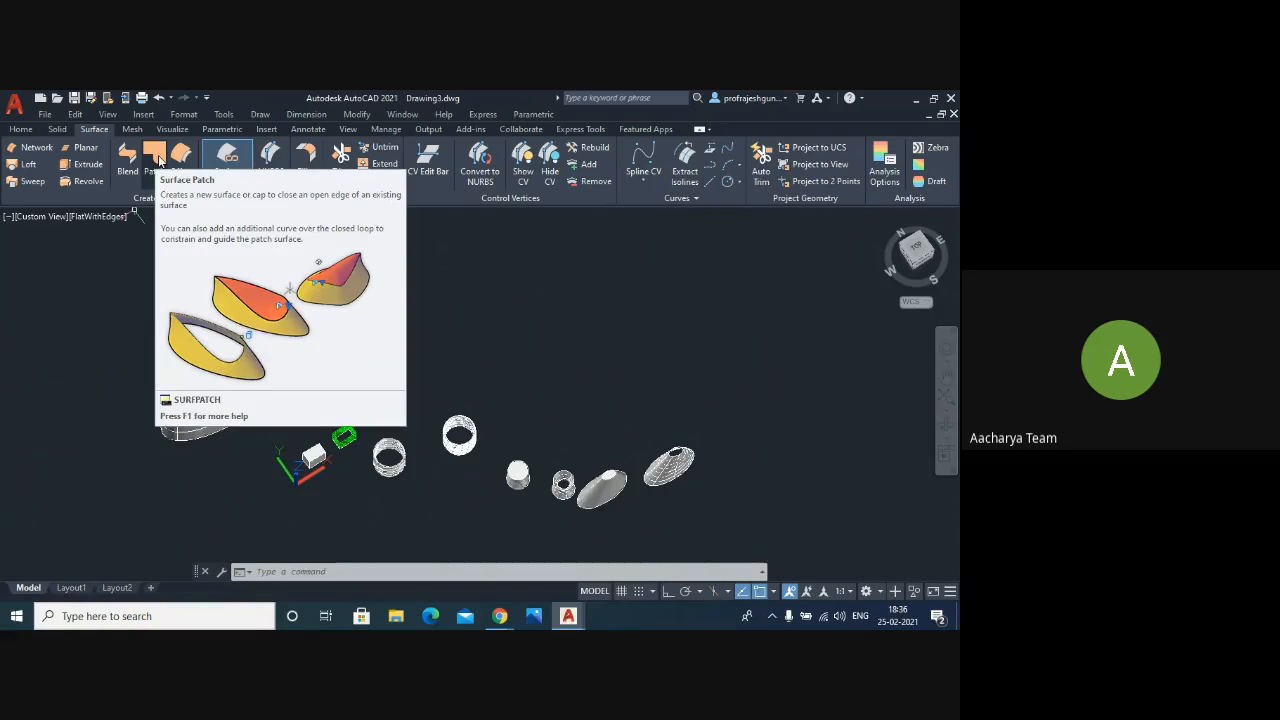
click(158, 160)
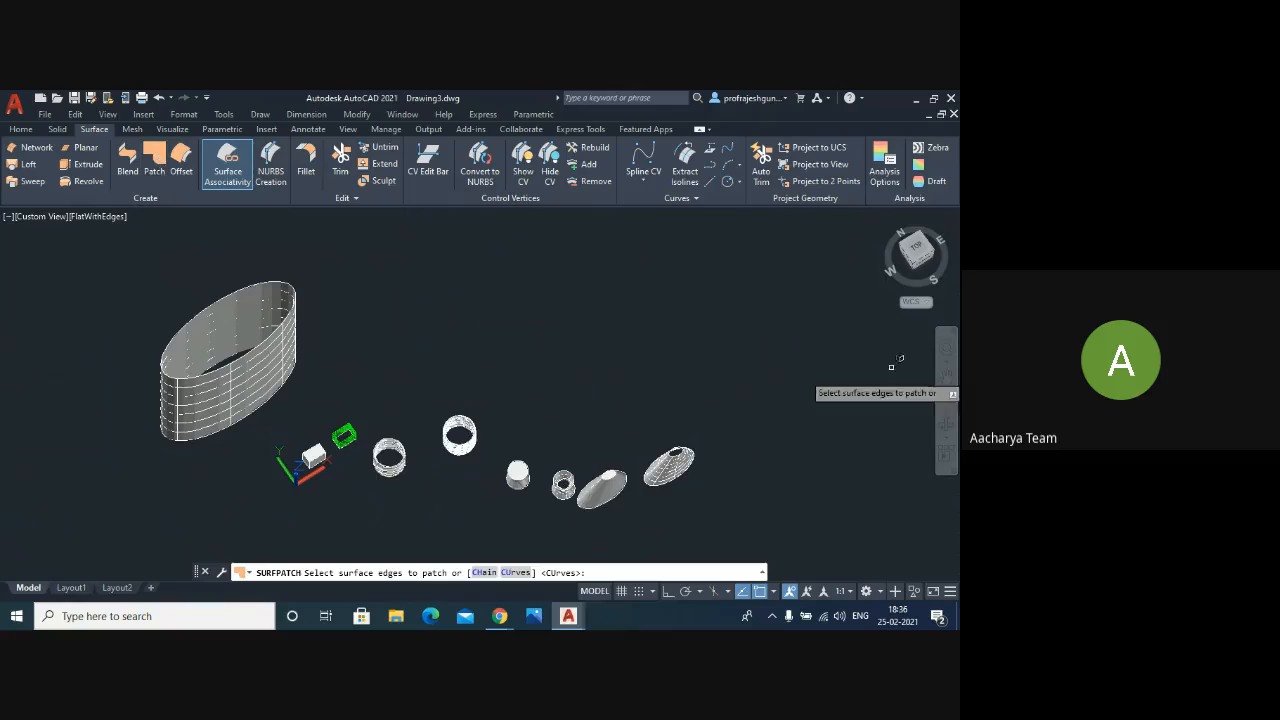
click(946, 427)
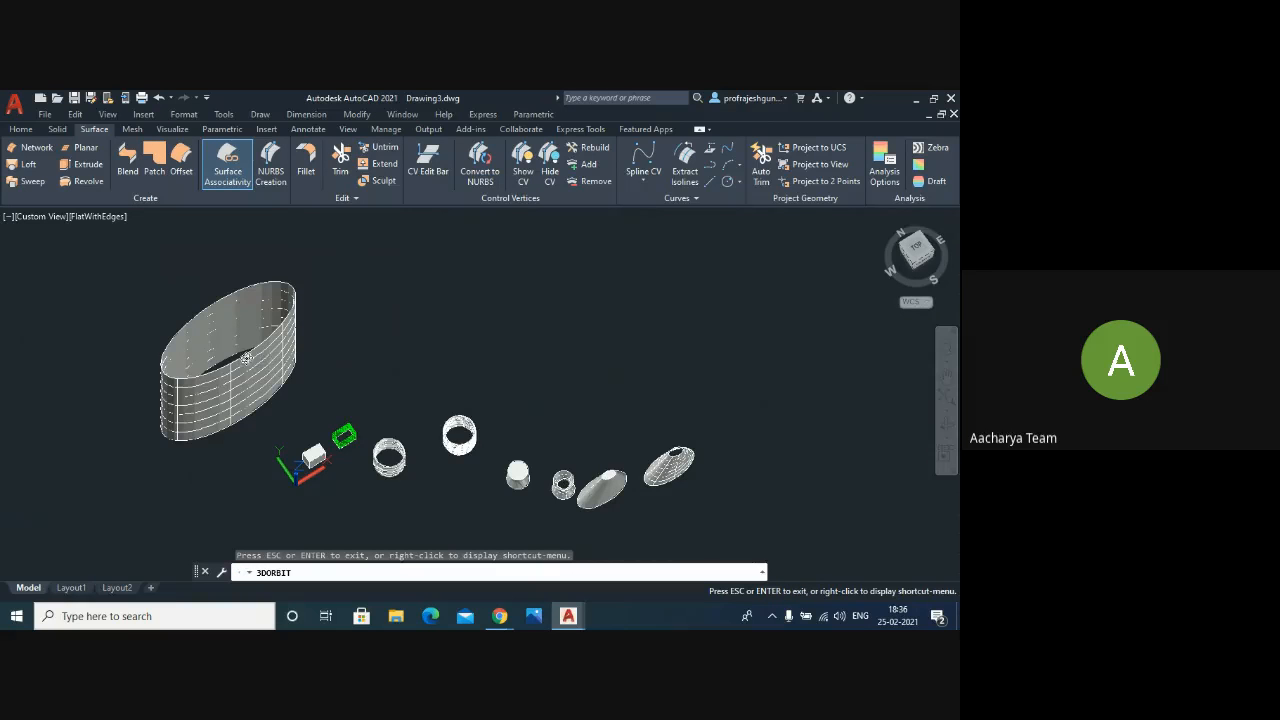
drag(251, 389, 250, 363)
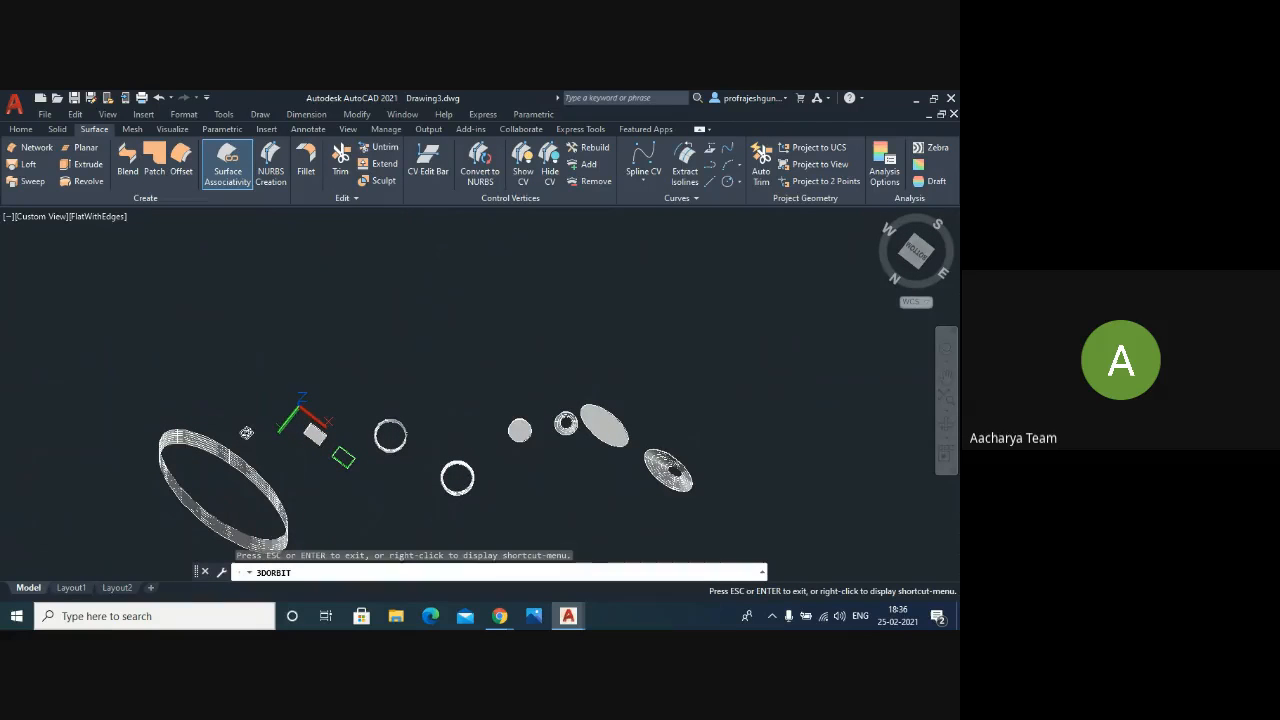
key(Escape)
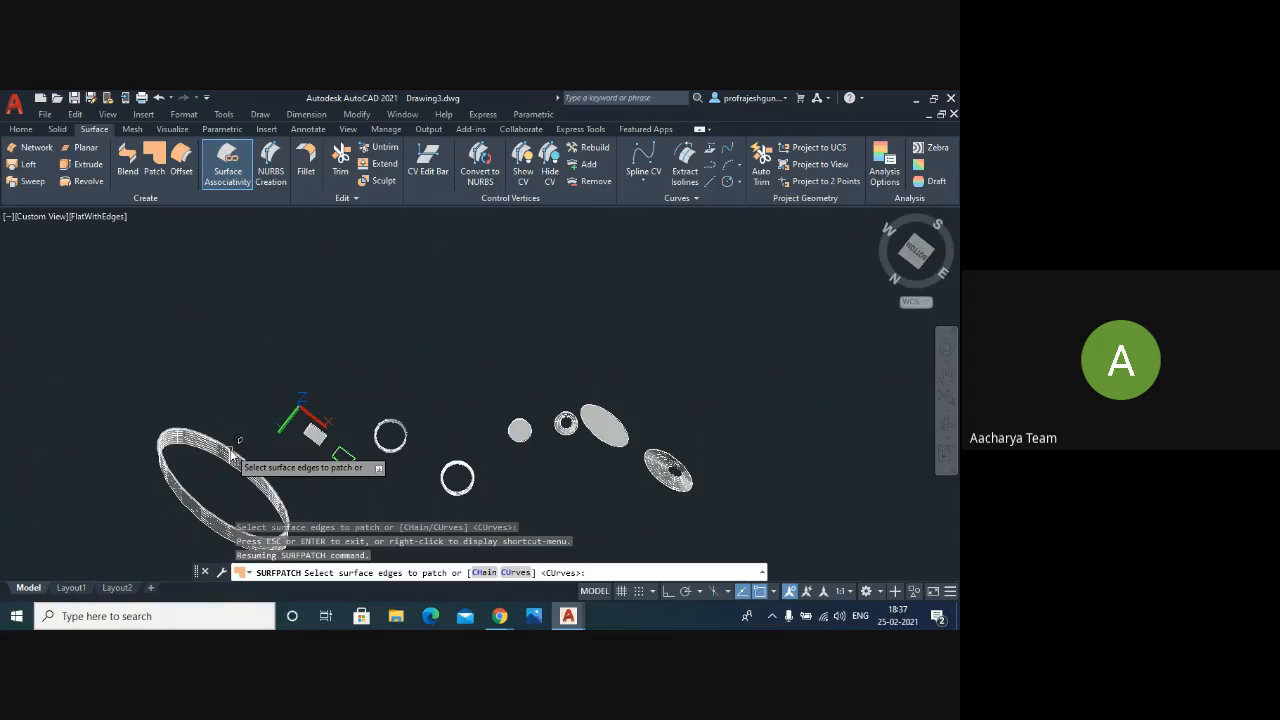
click(231, 455)
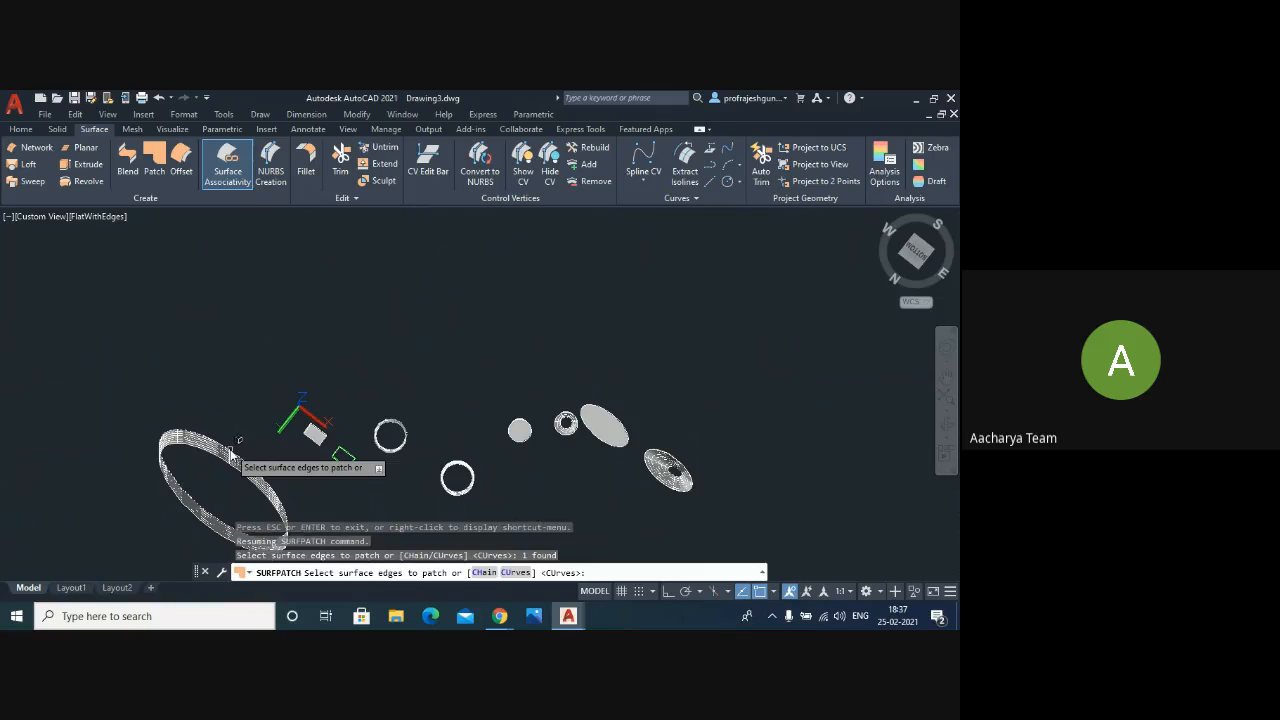
key(Return)
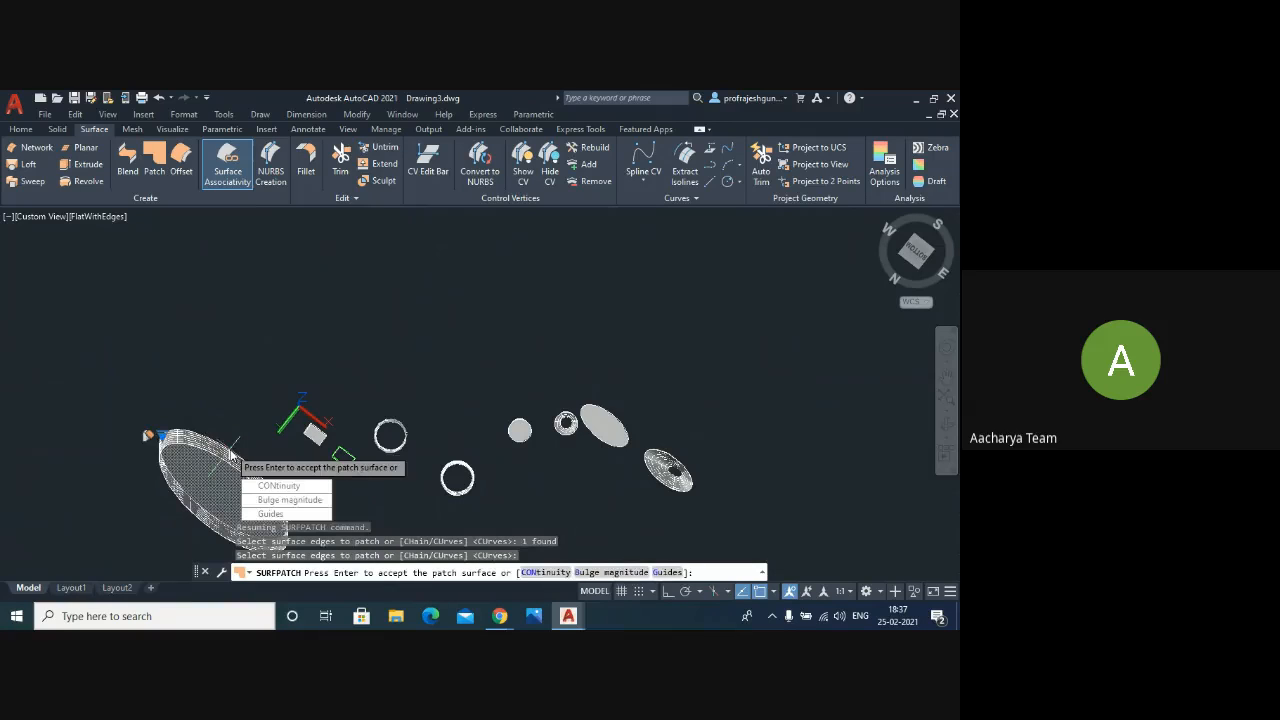
key(Return)
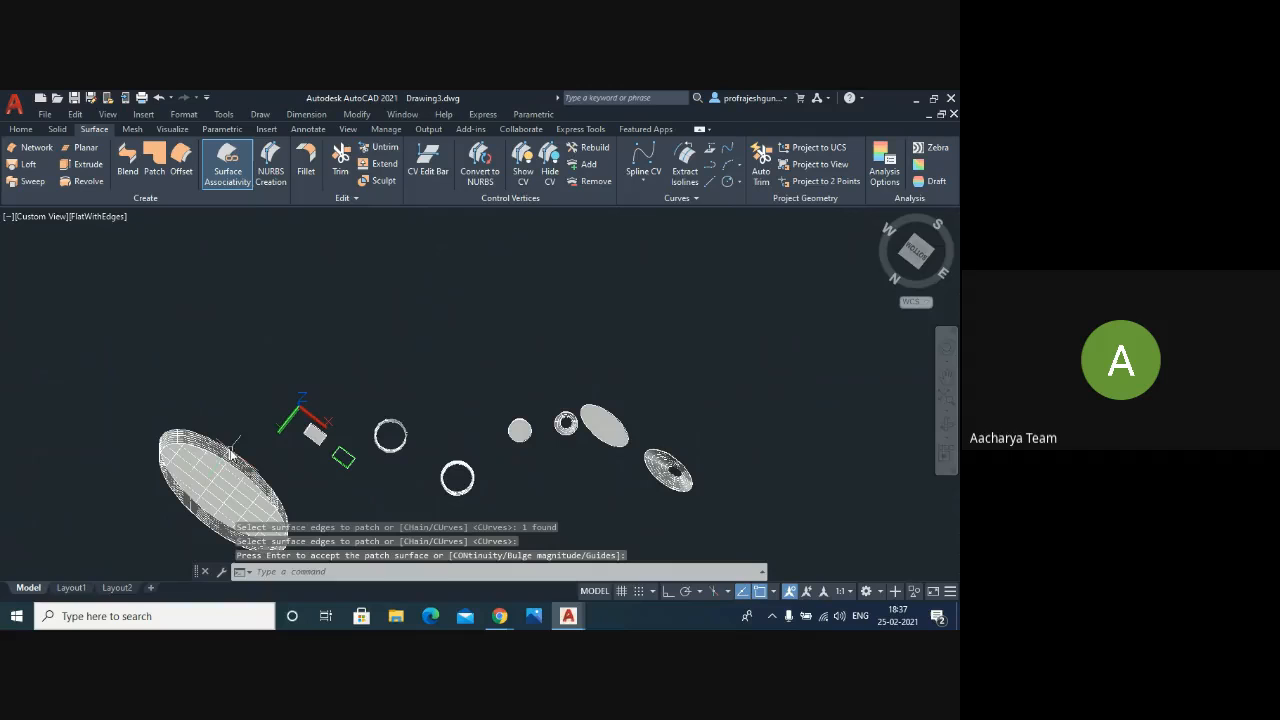
- Patch the open bottom edge of the large elliptical cylinder surface, accepting the default continuity and bulge
click(946, 428)
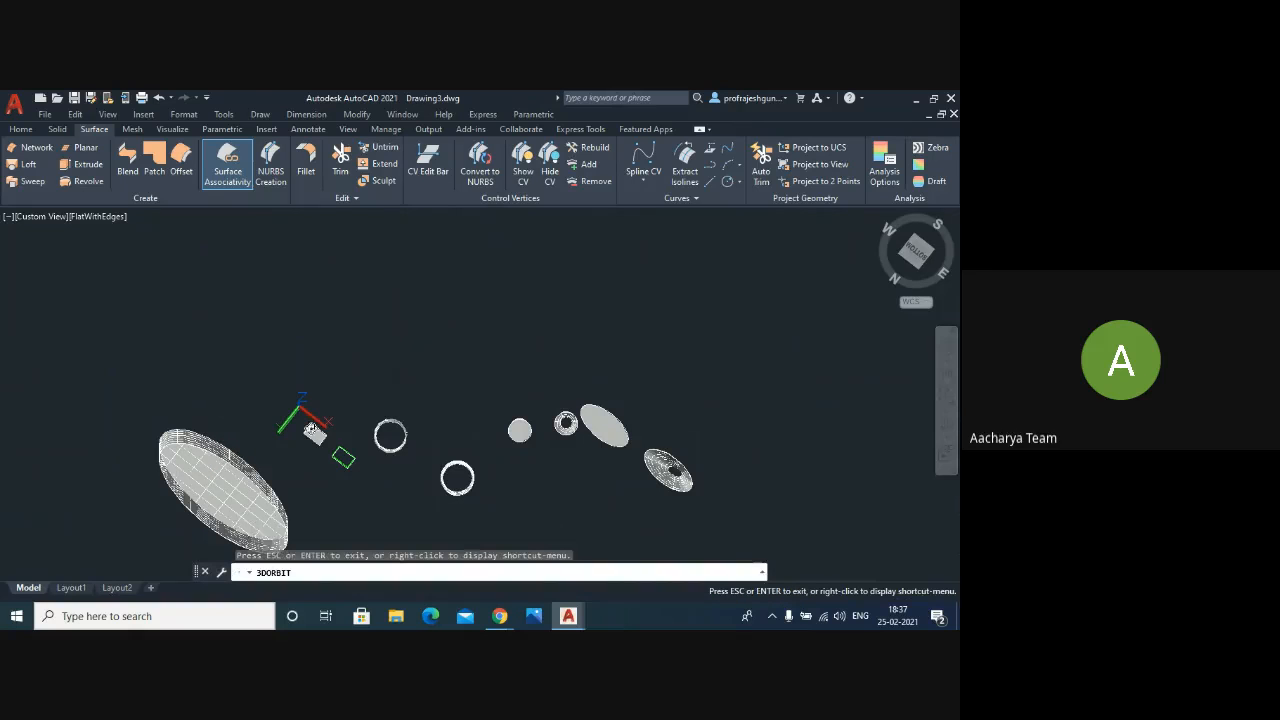
mouse_move(220, 468)
mouse_down()
mouse_move(249, 345)
mouse_move(204, 454)
mouse_up()
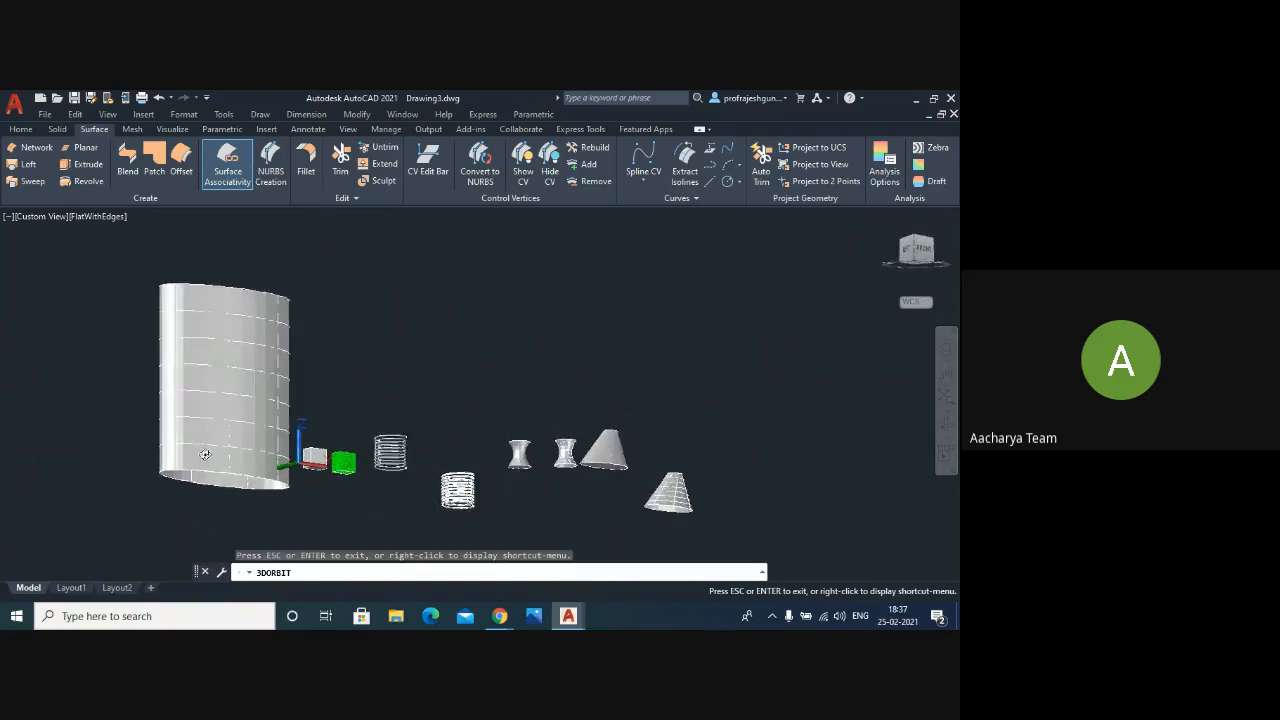
mouse_move(239, 337)
mouse_down()
mouse_move(221, 375)
mouse_move(256, 364)
mouse_move(263, 396)
mouse_move(232, 346)
mouse_up()
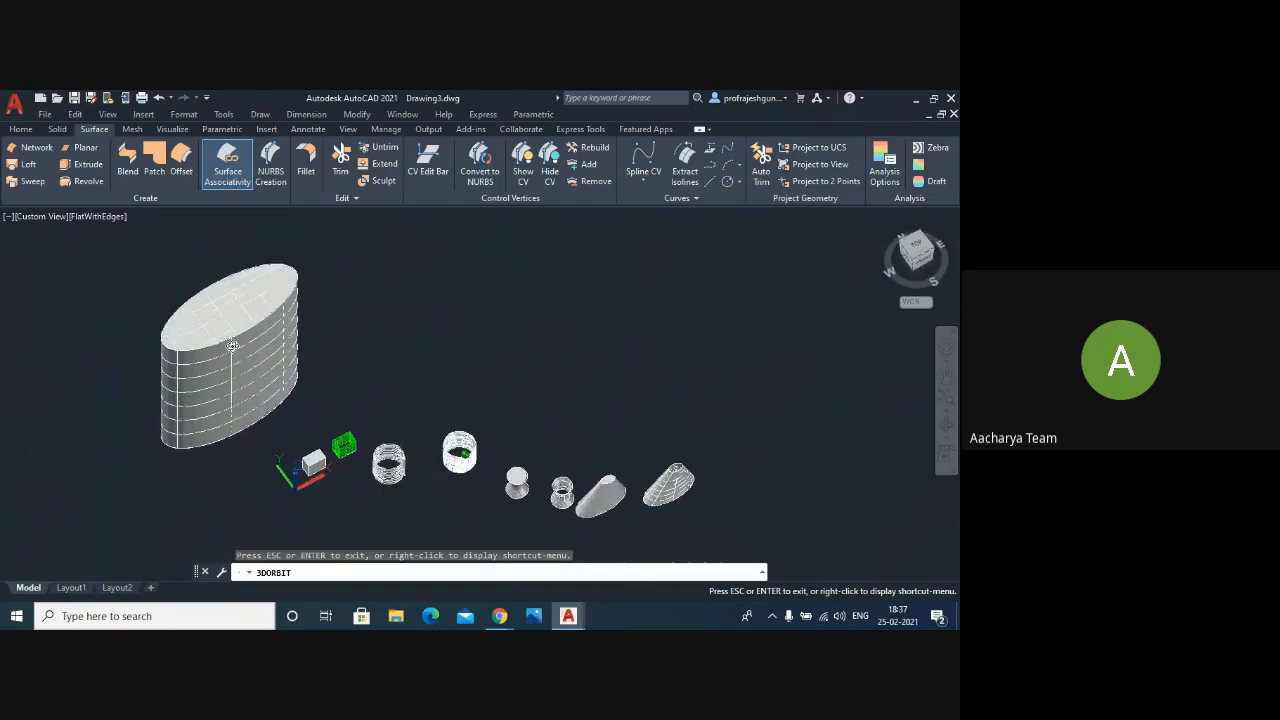
scroll(238, 350, down, 3)
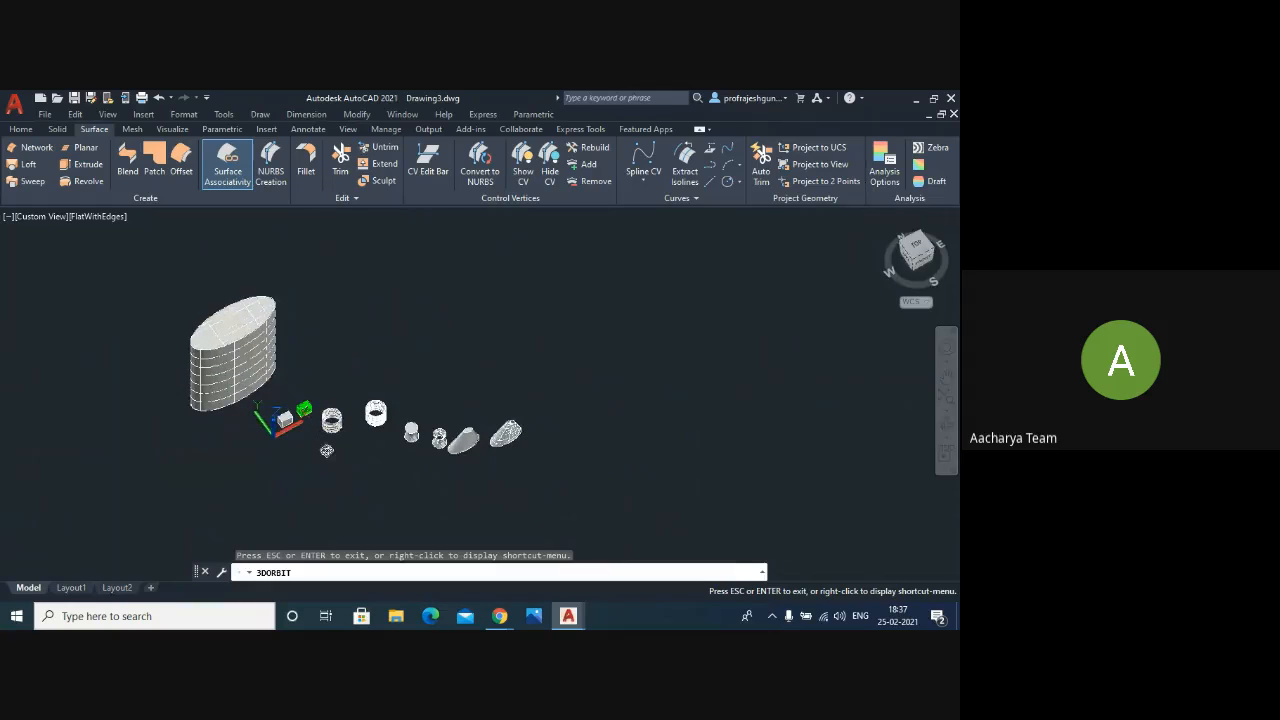
drag(326, 450, 256, 461)
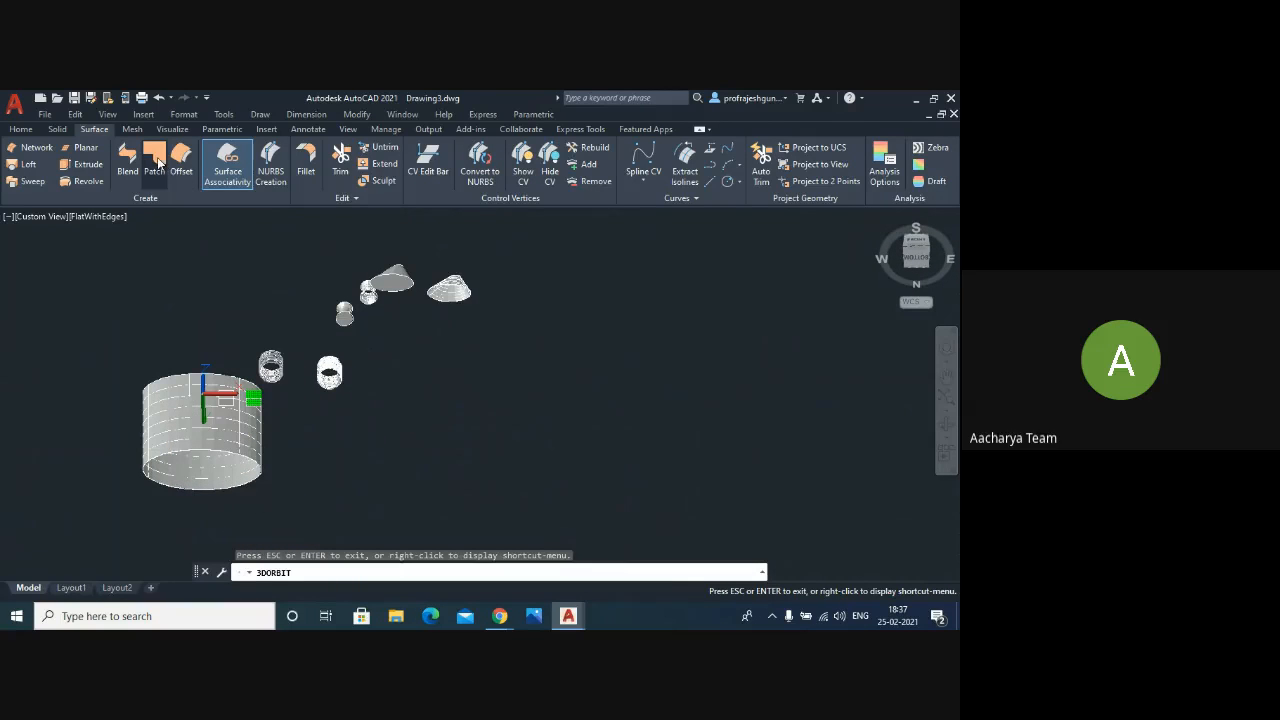
click(157, 162)
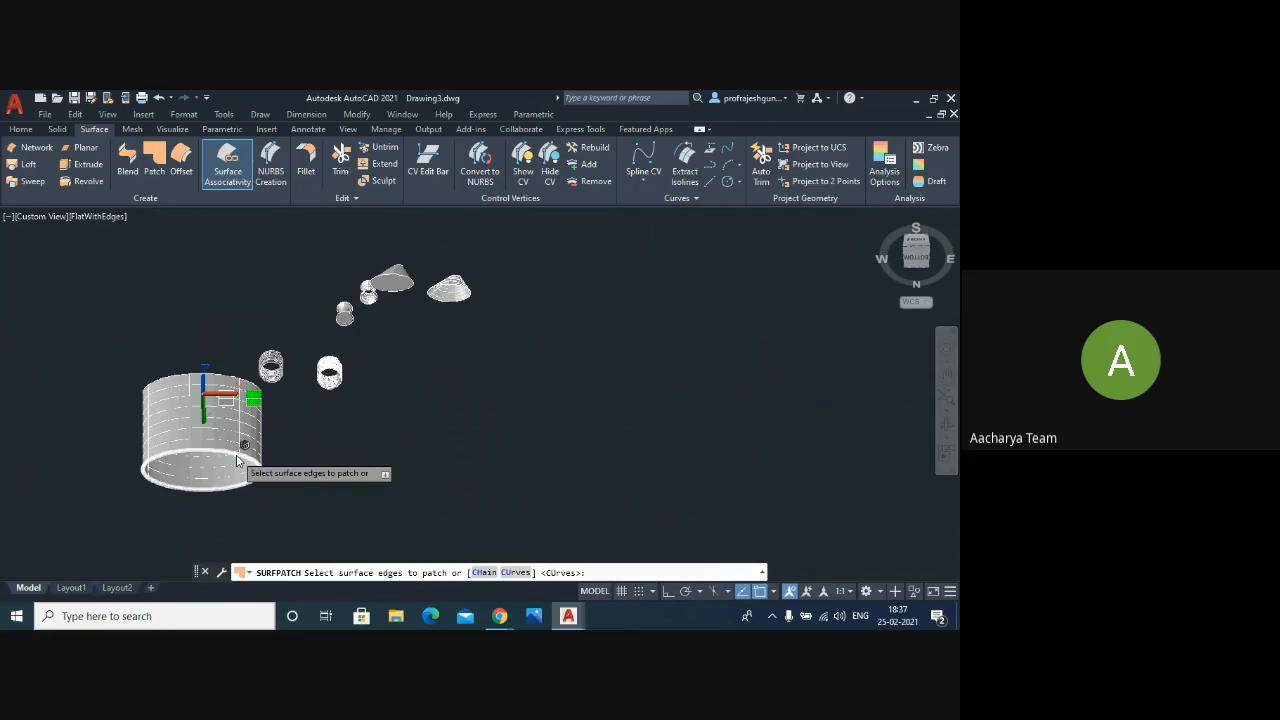
scroll(238, 460, up, 5)
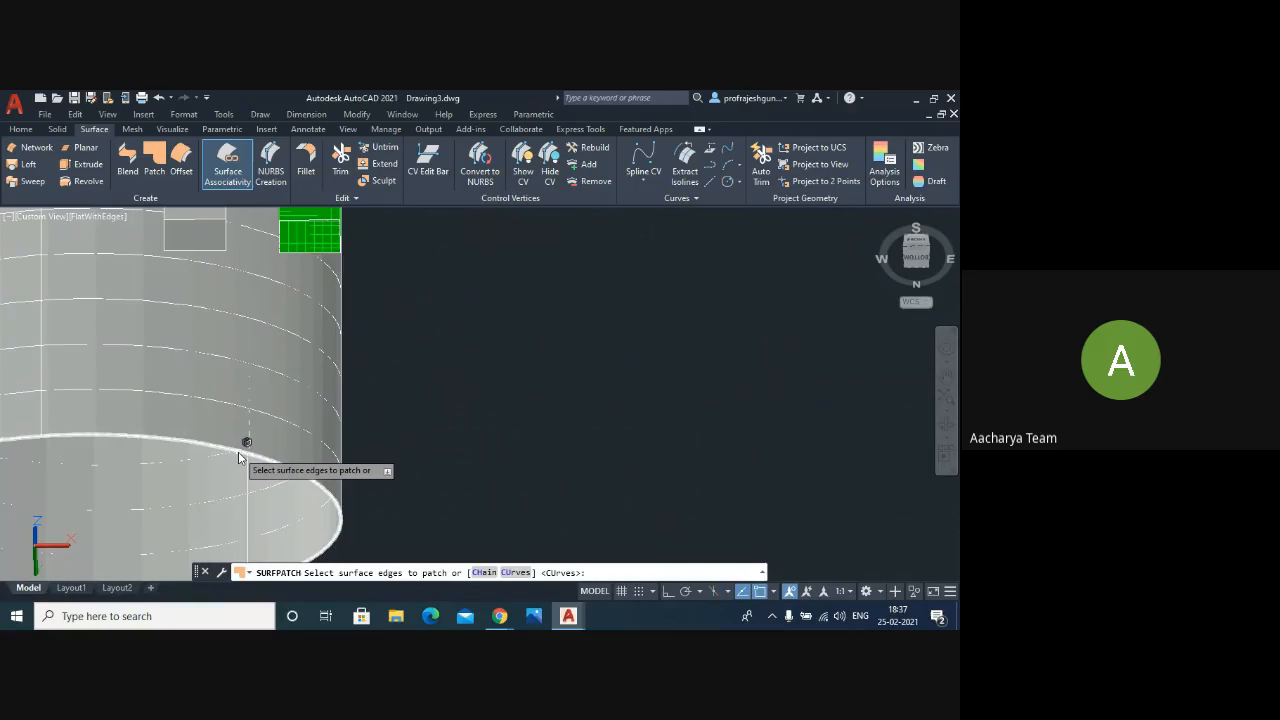
click(238, 458)
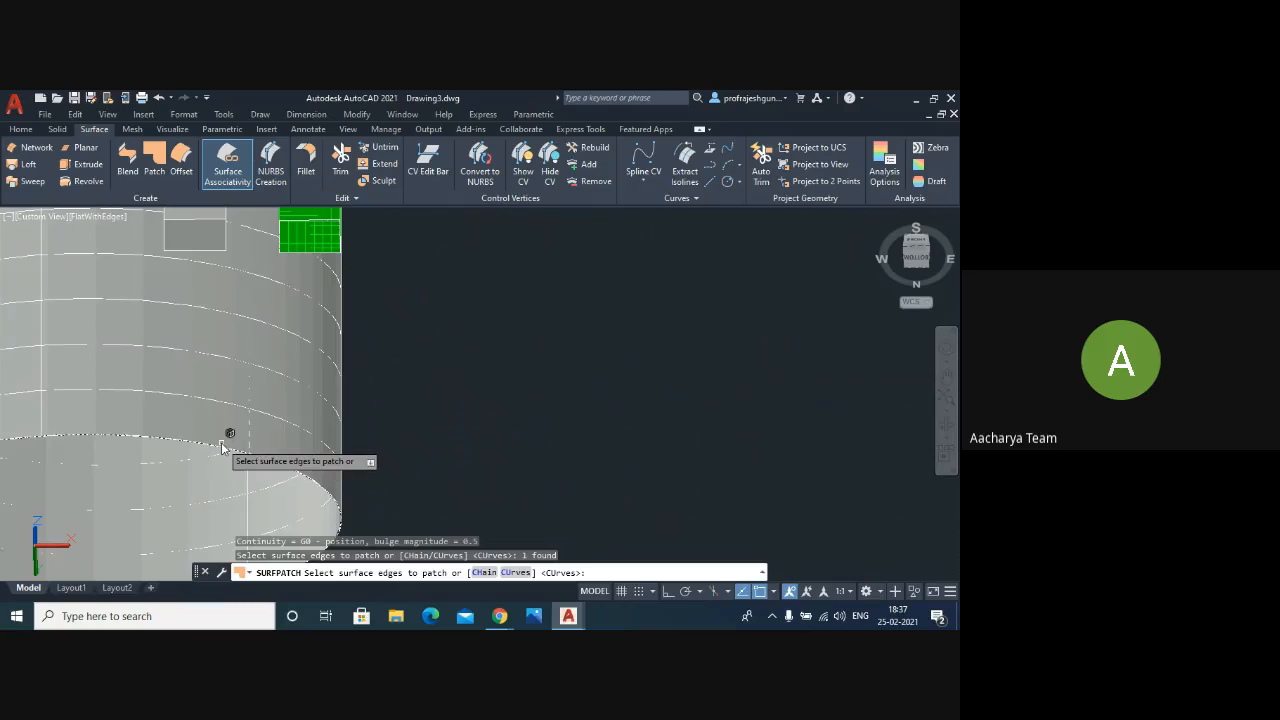
key(Return)
key(Return)
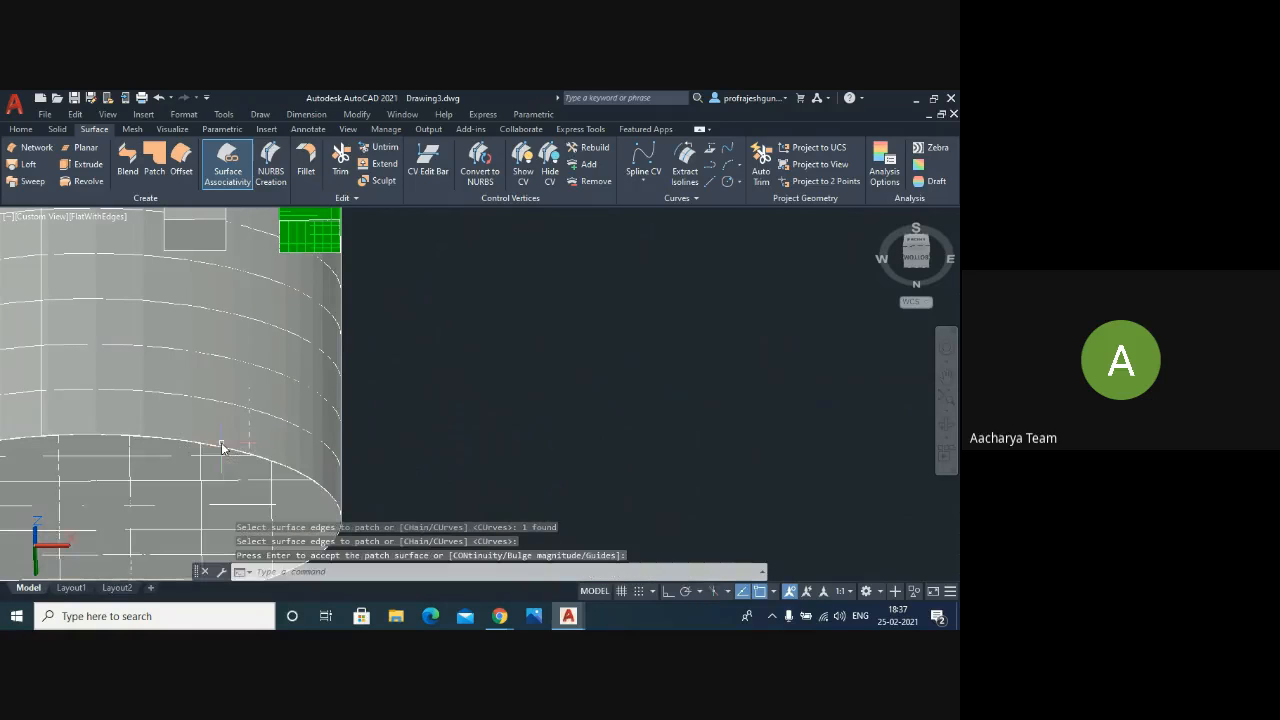
scroll(487, 308, down, 5)
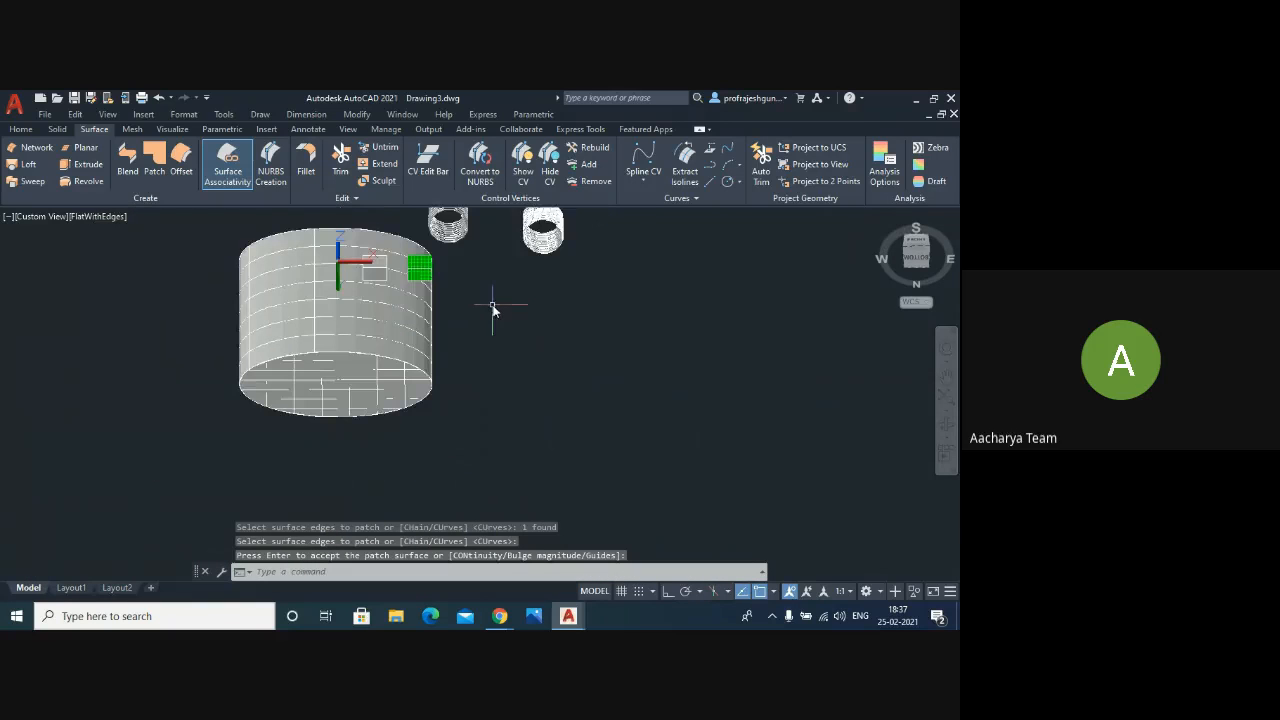
key(Escape)
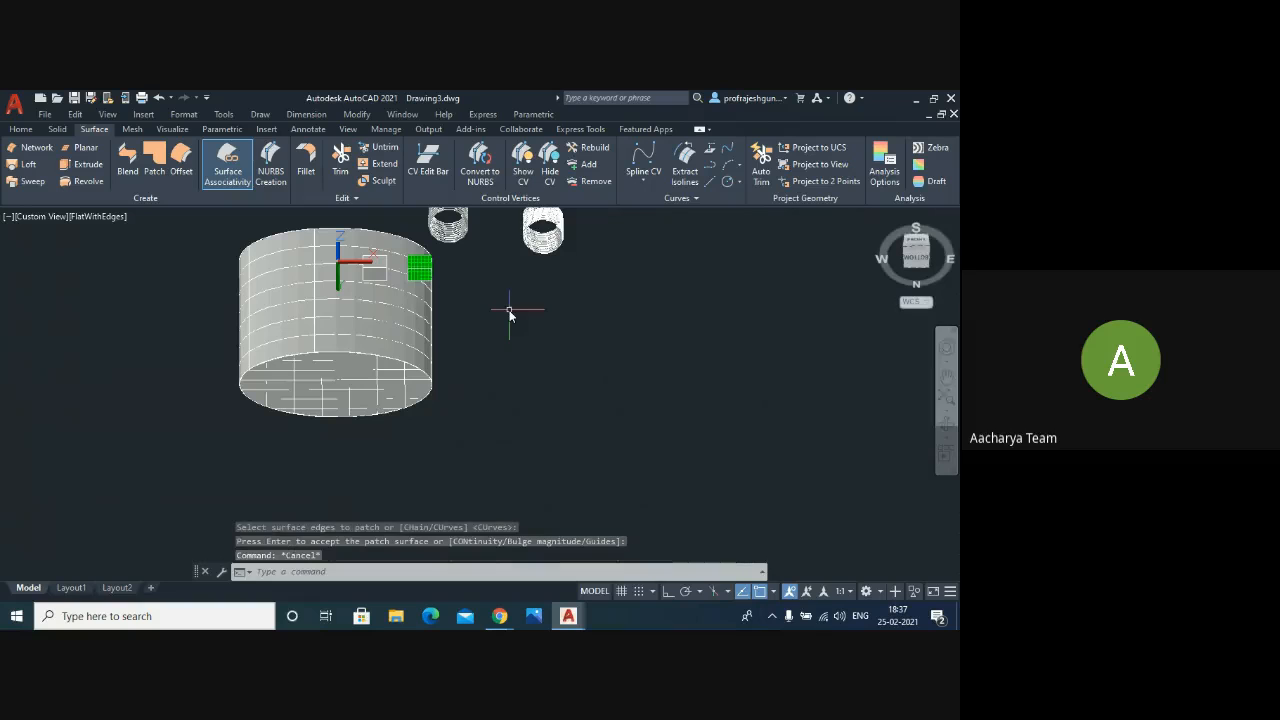
- Examine the large cylinder's patched bottom, then inspect its top and sides in the SW Isometric view
scroll(392, 341, up, 3)
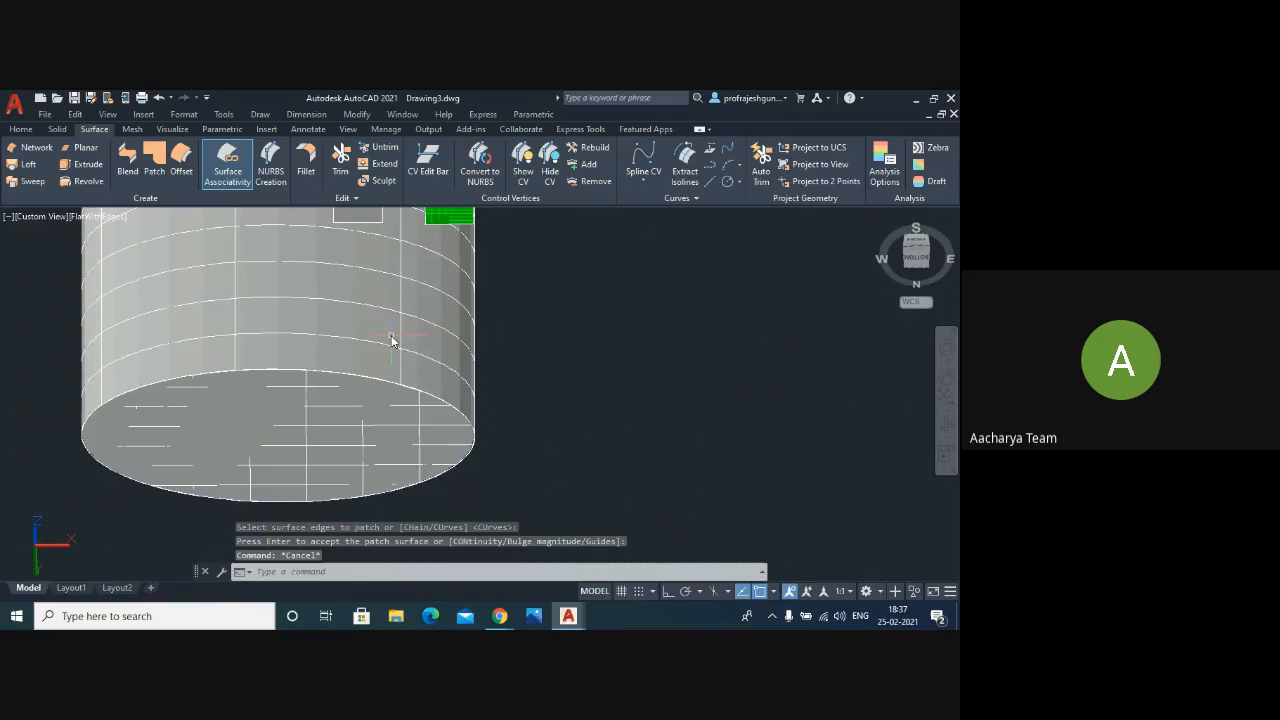
scroll(392, 341, down, 4)
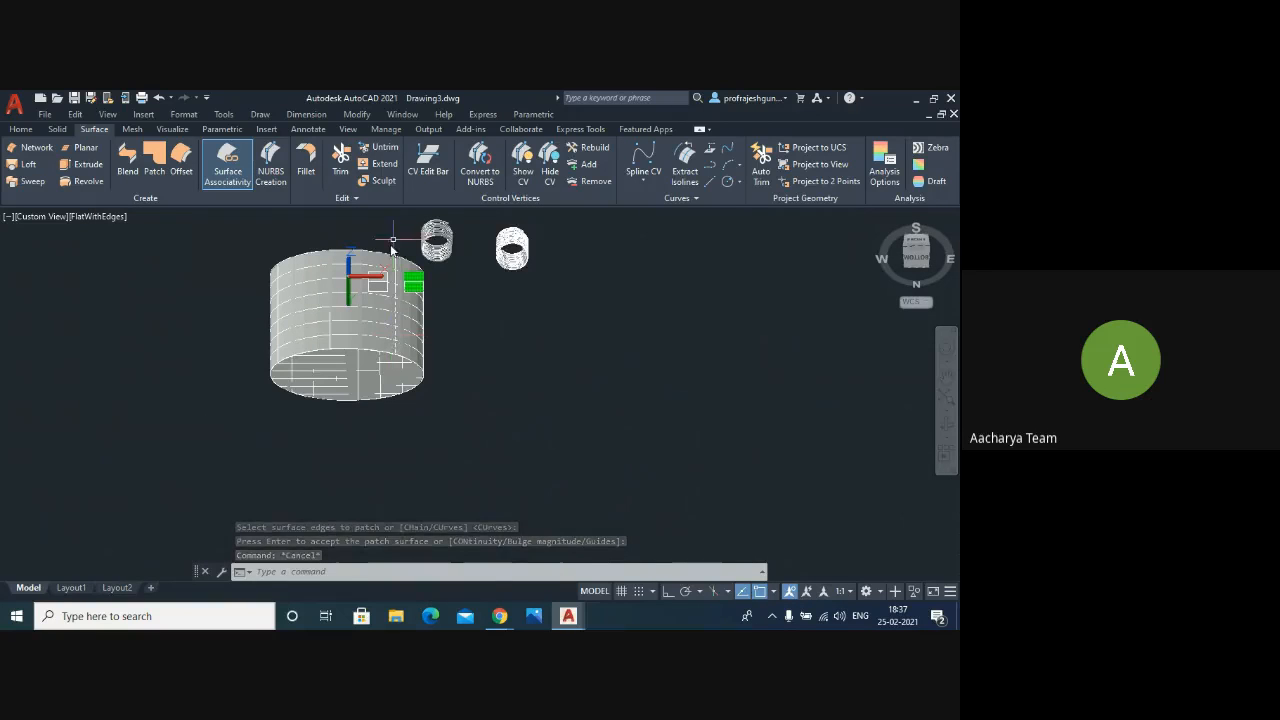
scroll(385, 261, up, 3)
scroll(385, 261, up, 2)
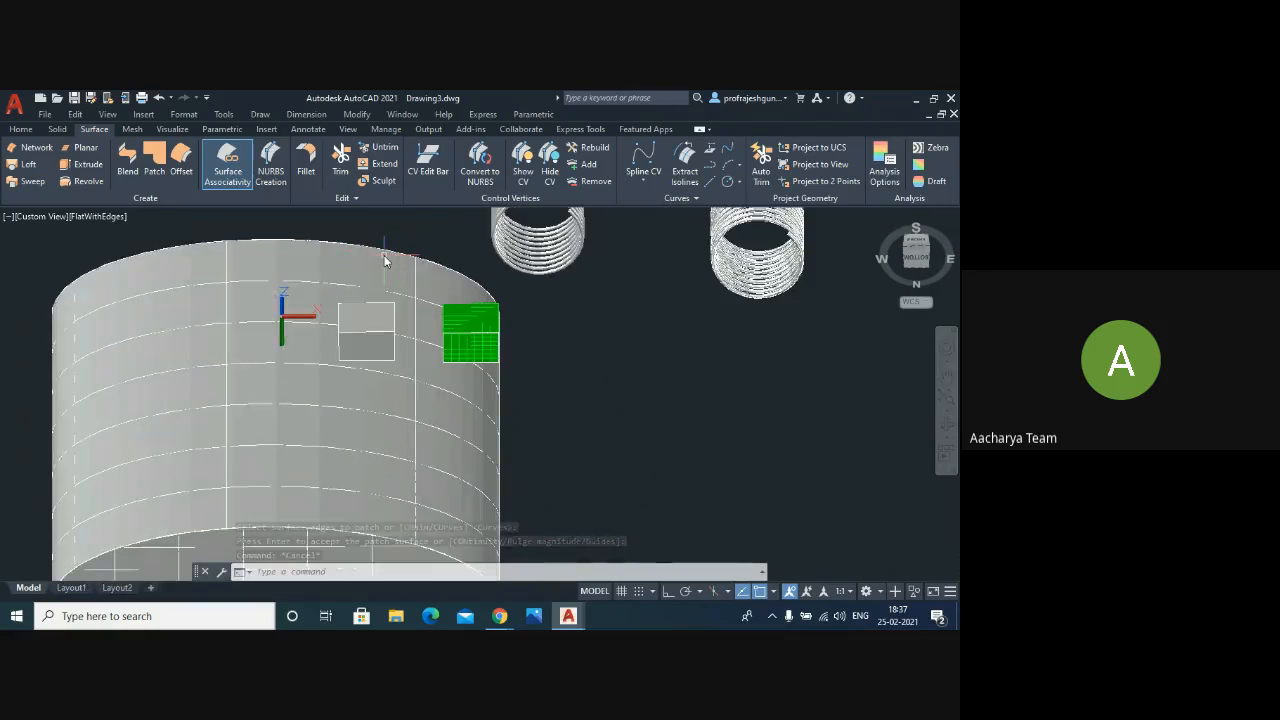
click(33, 218)
click(68, 346)
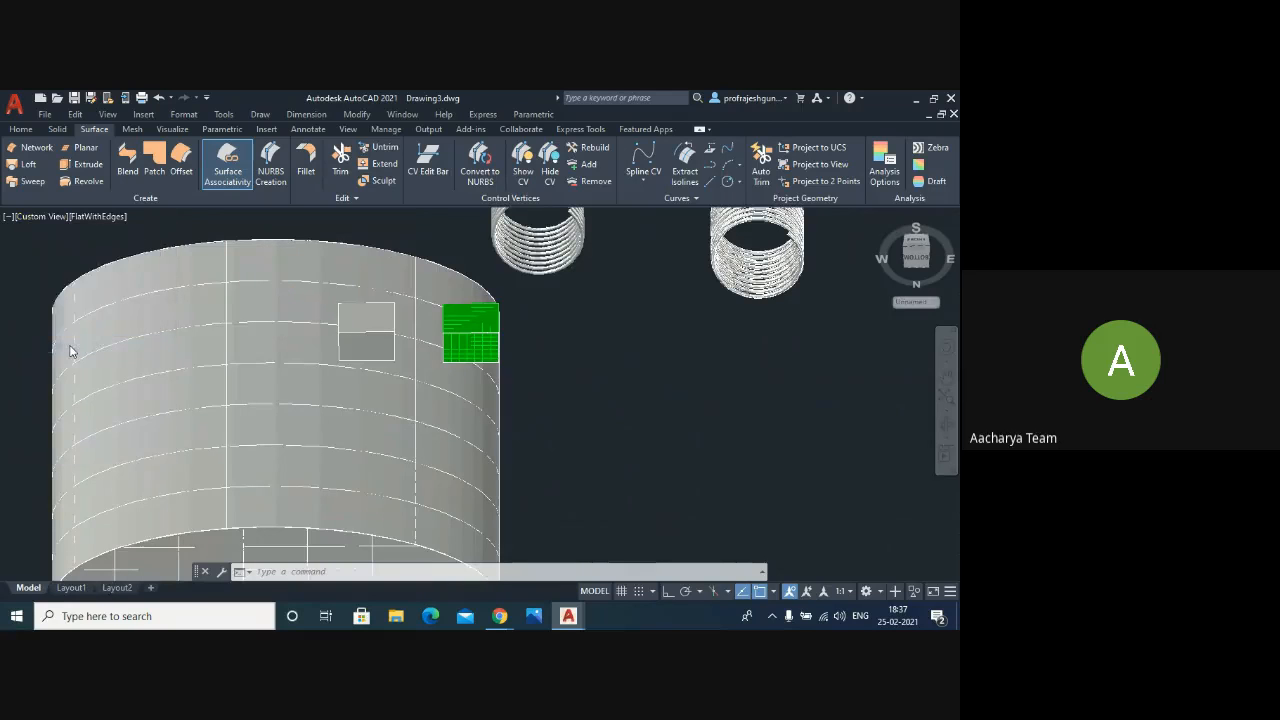
scroll(343, 342, up, 4)
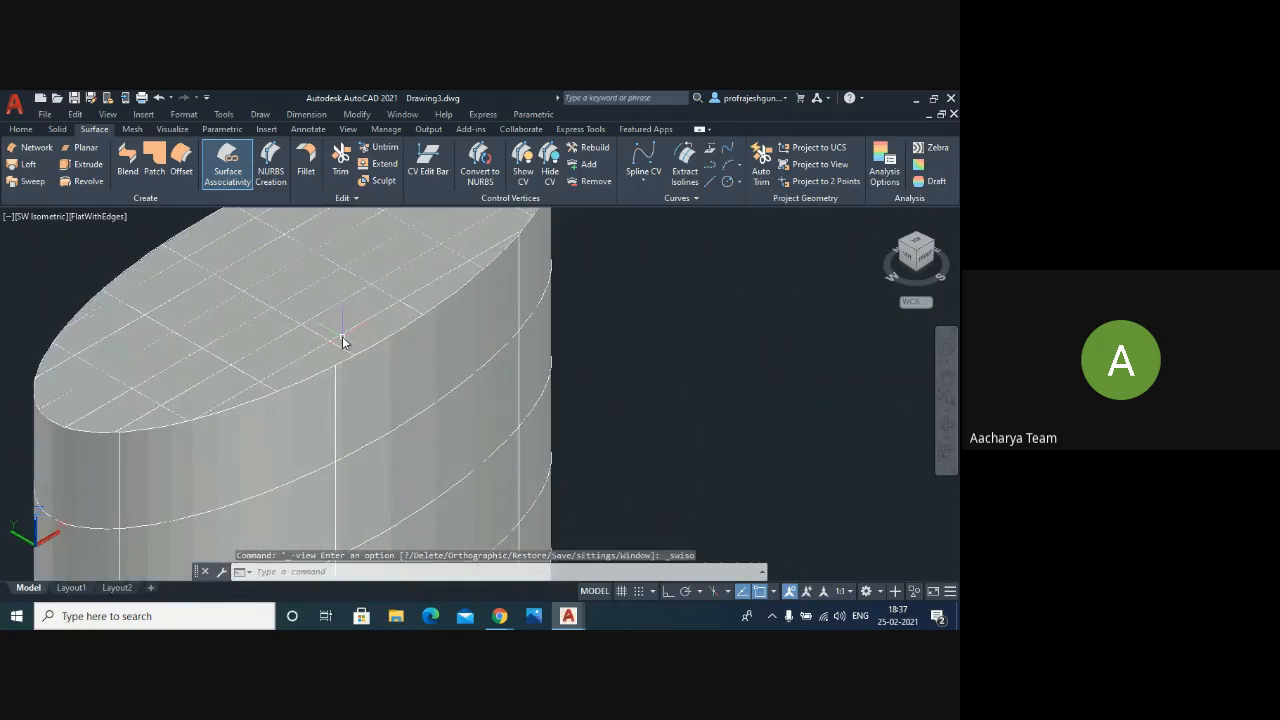
scroll(323, 337, down, 3)
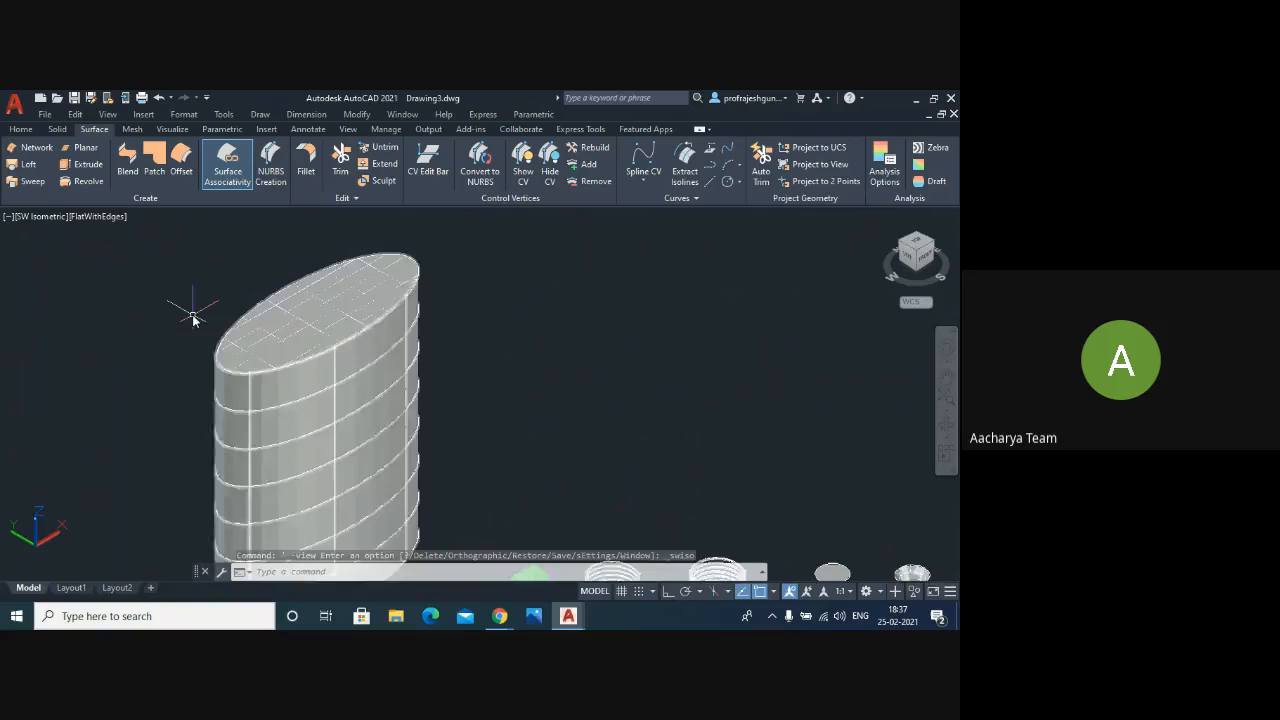
scroll(191, 309, down, 2)
scroll(281, 485, up, 3)
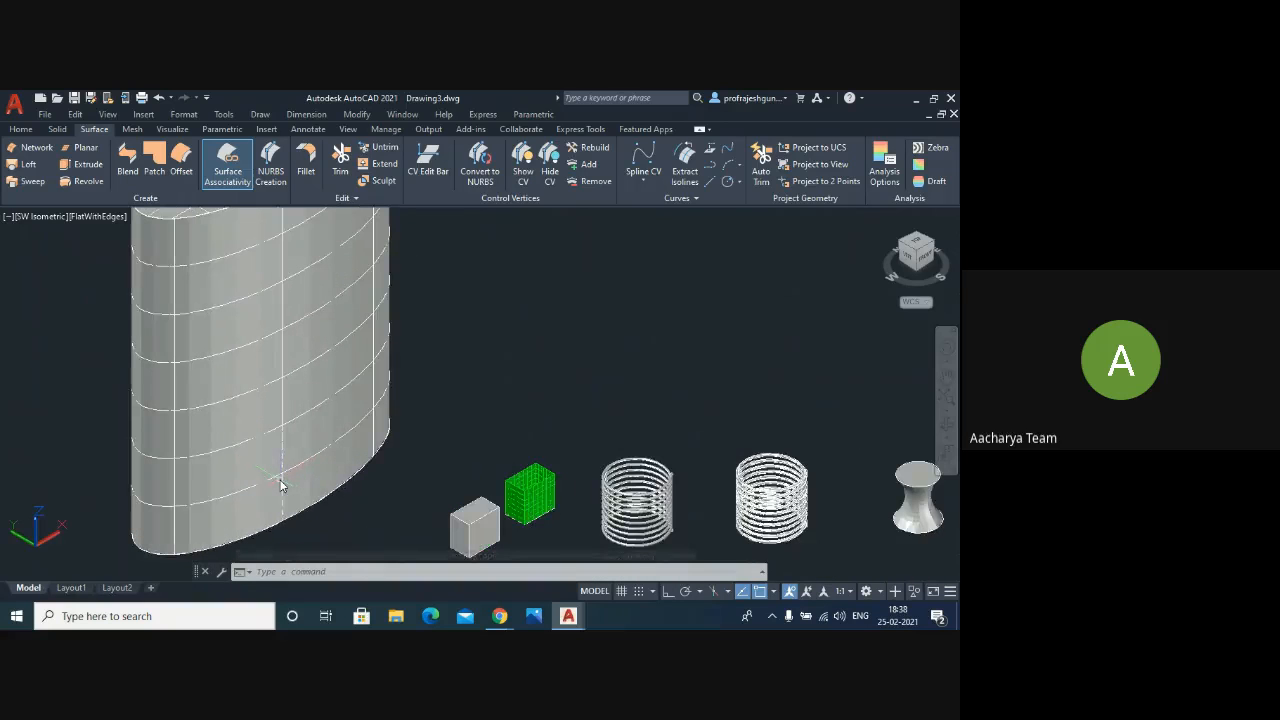
scroll(281, 485, down, 2)
scroll(306, 384, down, 2)
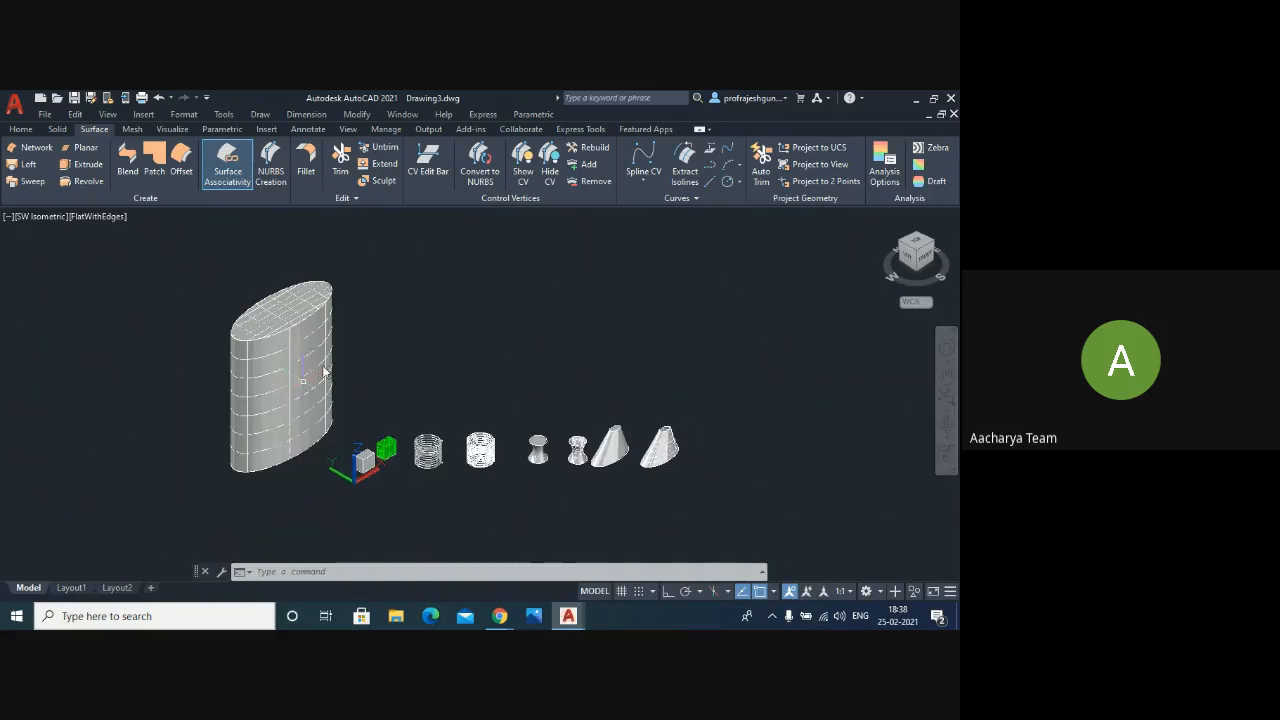
scroll(352, 295, up, 3)
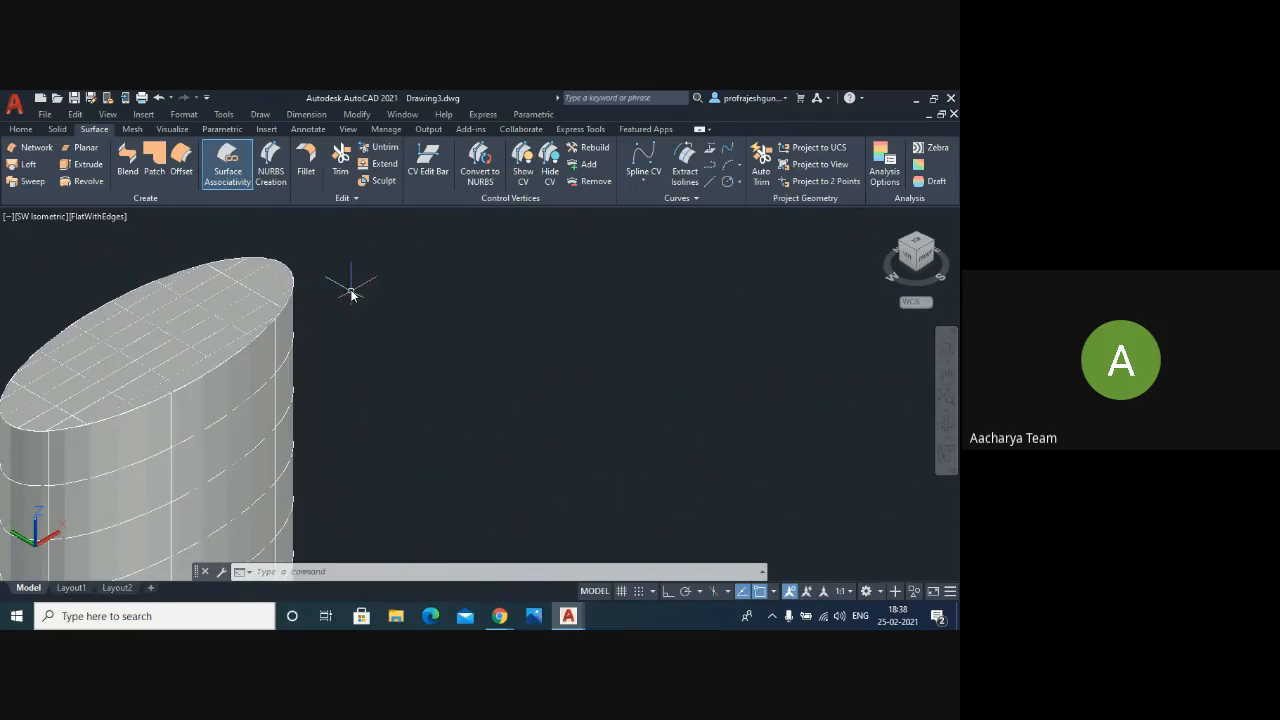
click(20, 129)
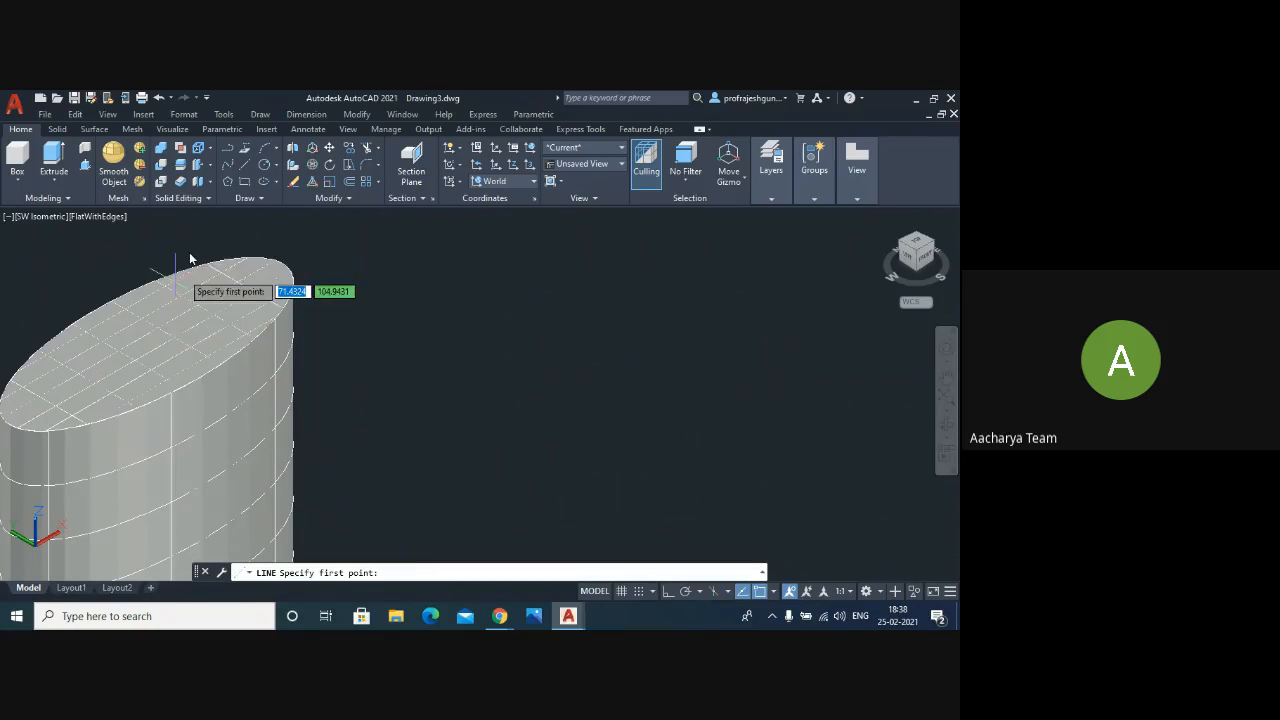
key(Escape)
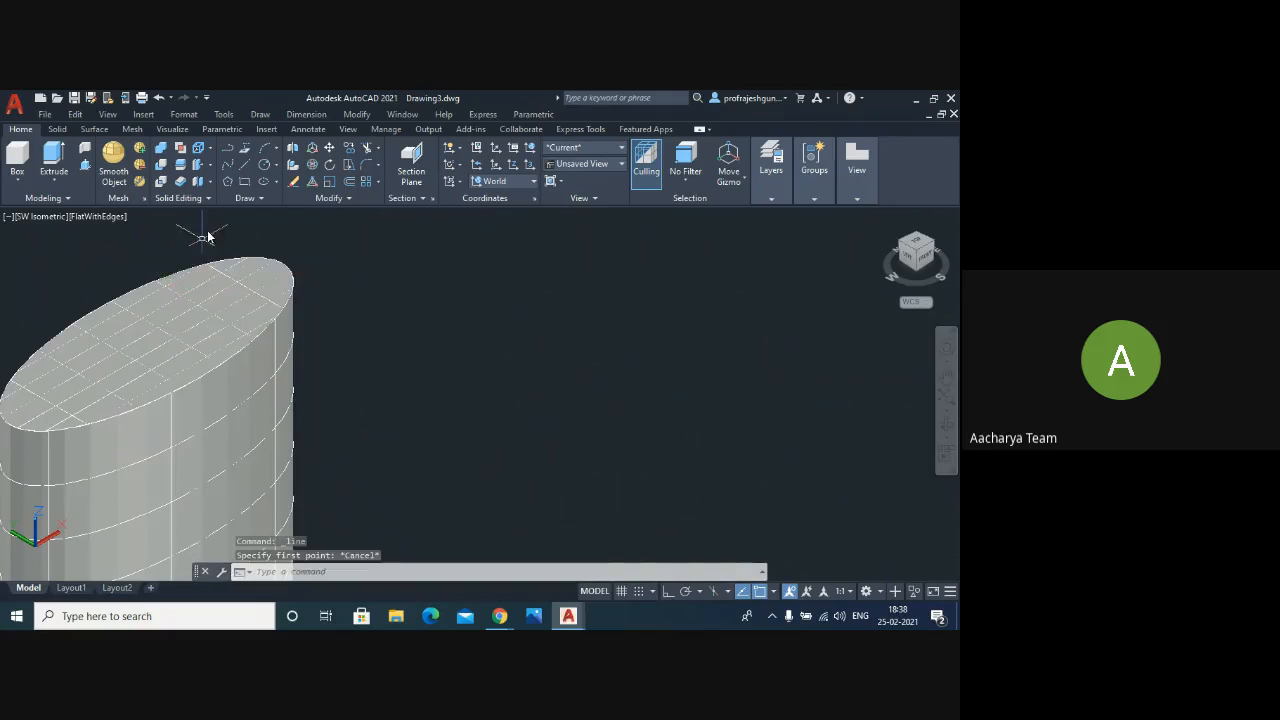
click(268, 187)
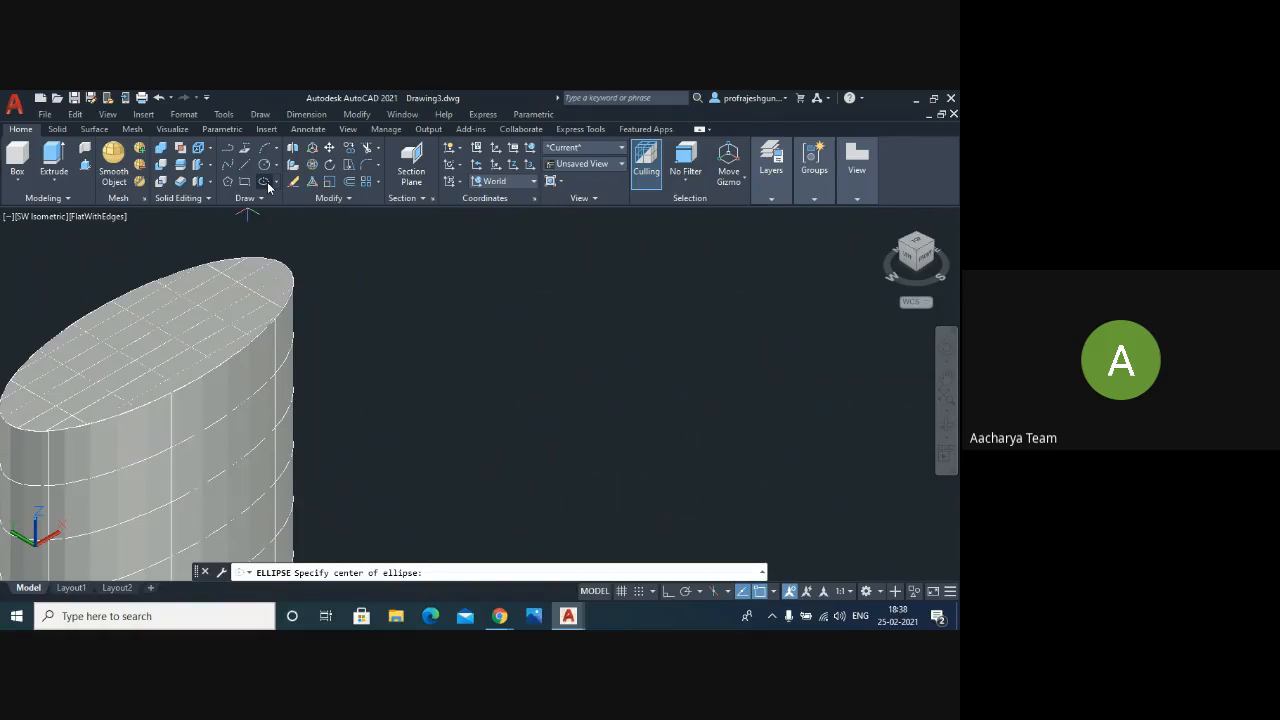
key(Escape)
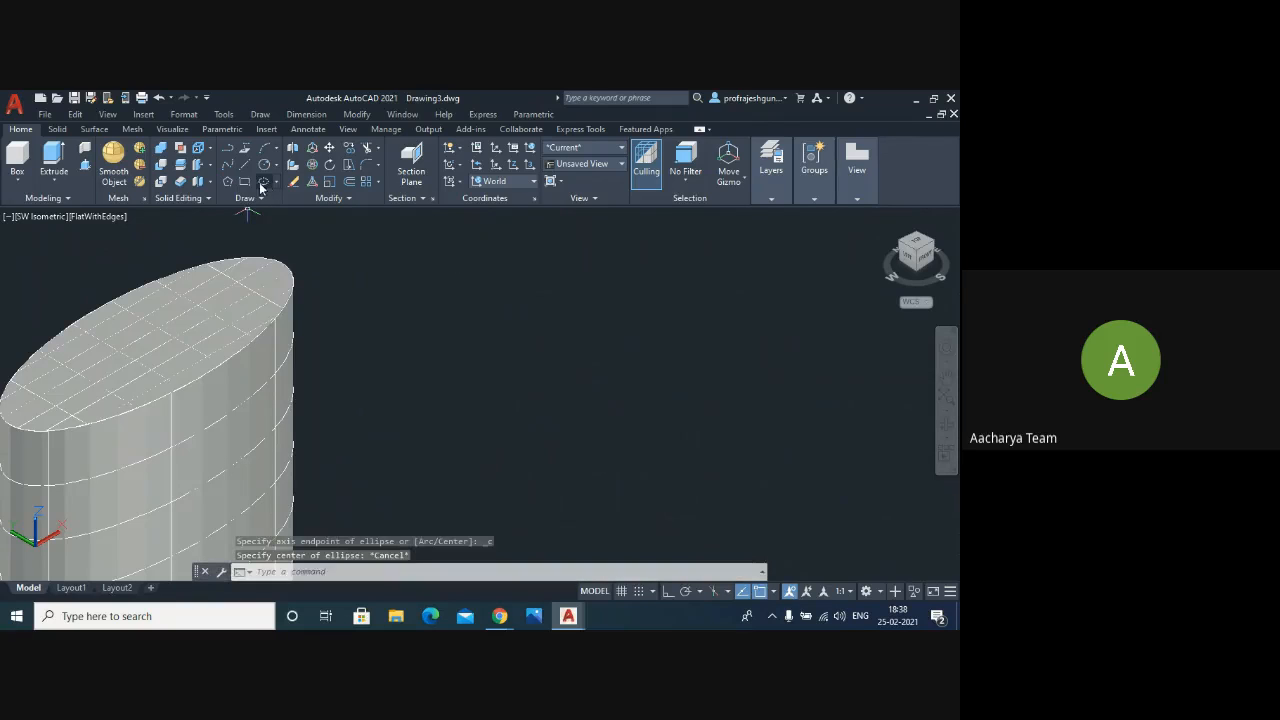
- Draw a circle at the centre of the elliptical cylinder's top patch
click(265, 168)
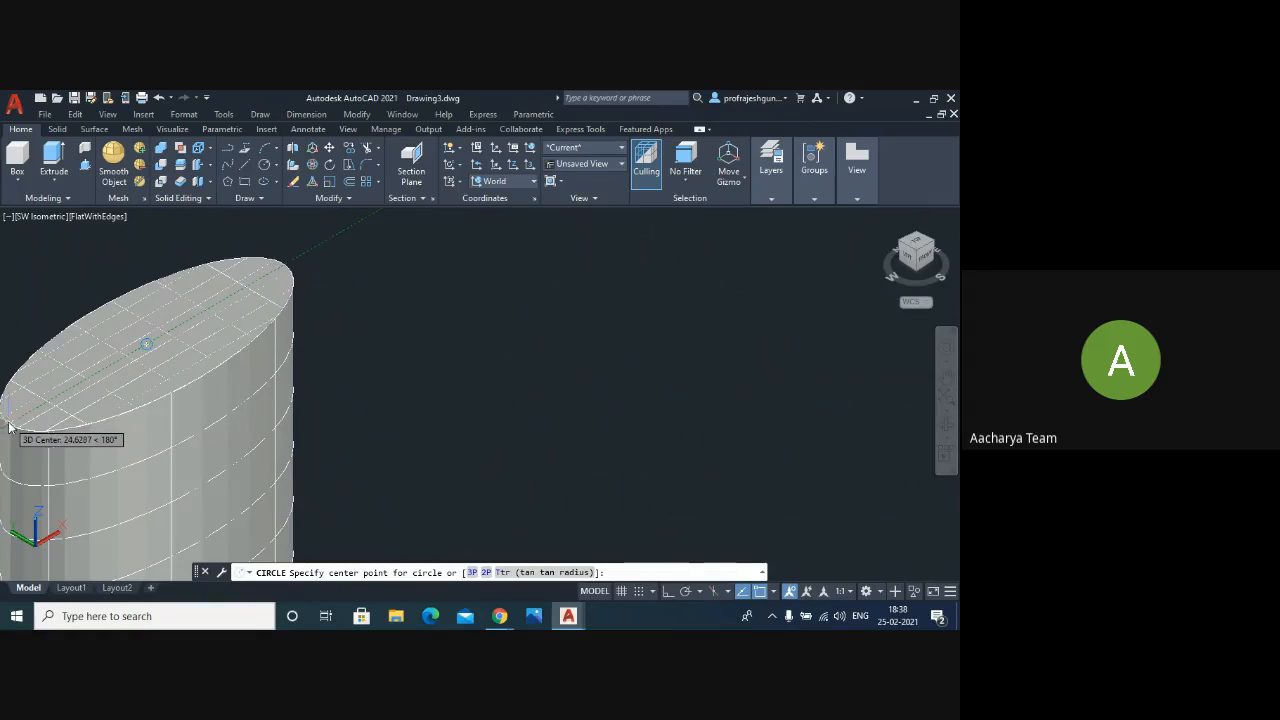
click(148, 345)
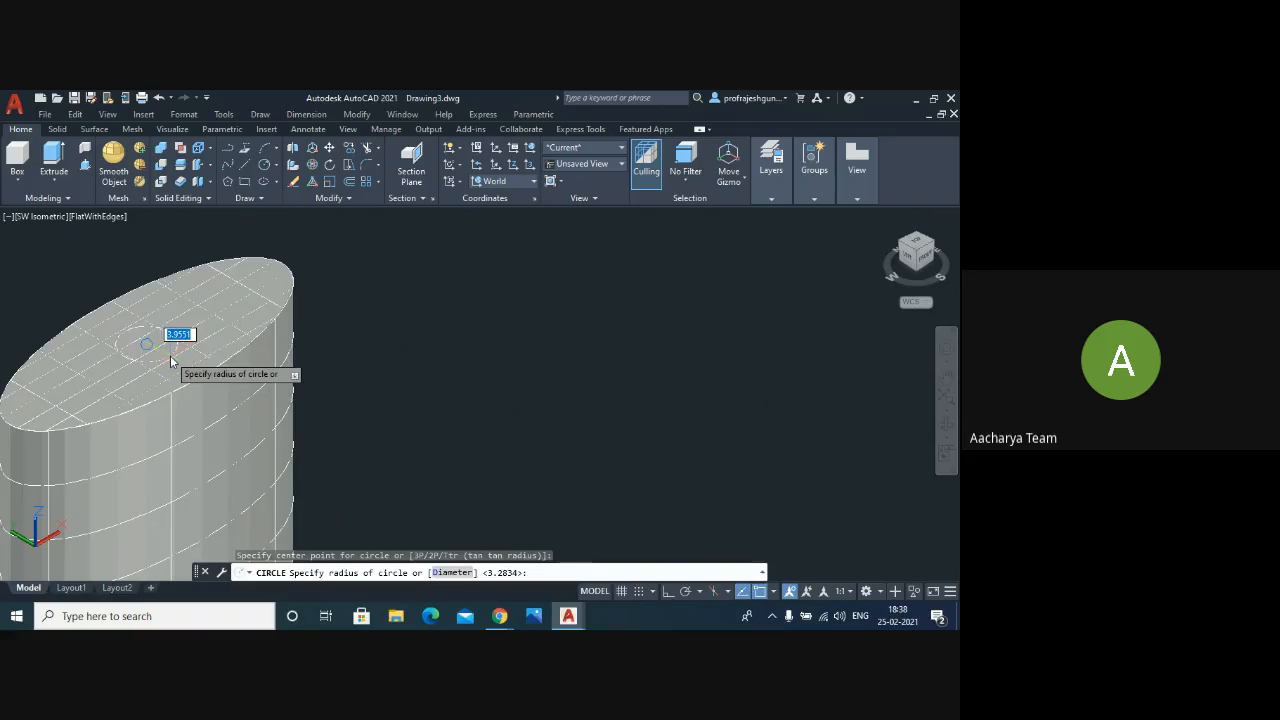
click(170, 358)
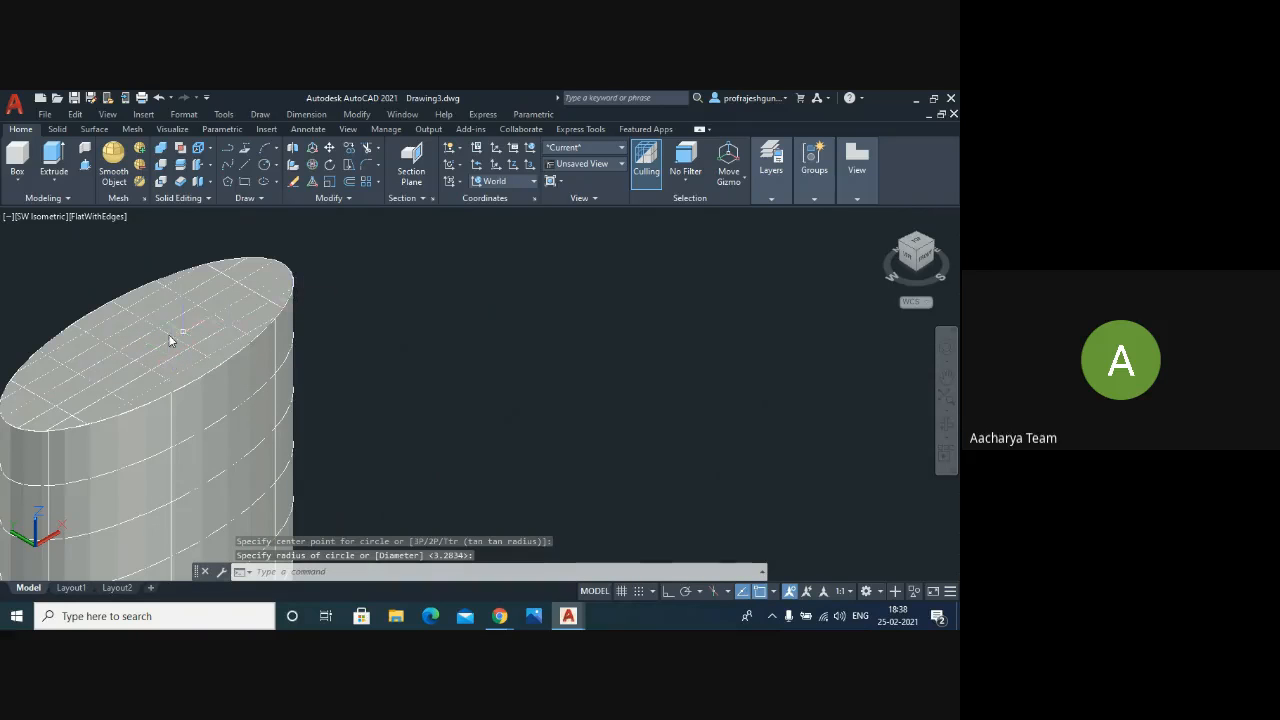
- Inspect the cylinder's top patch and sides for the drawn circle
scroll(137, 350, up, 4)
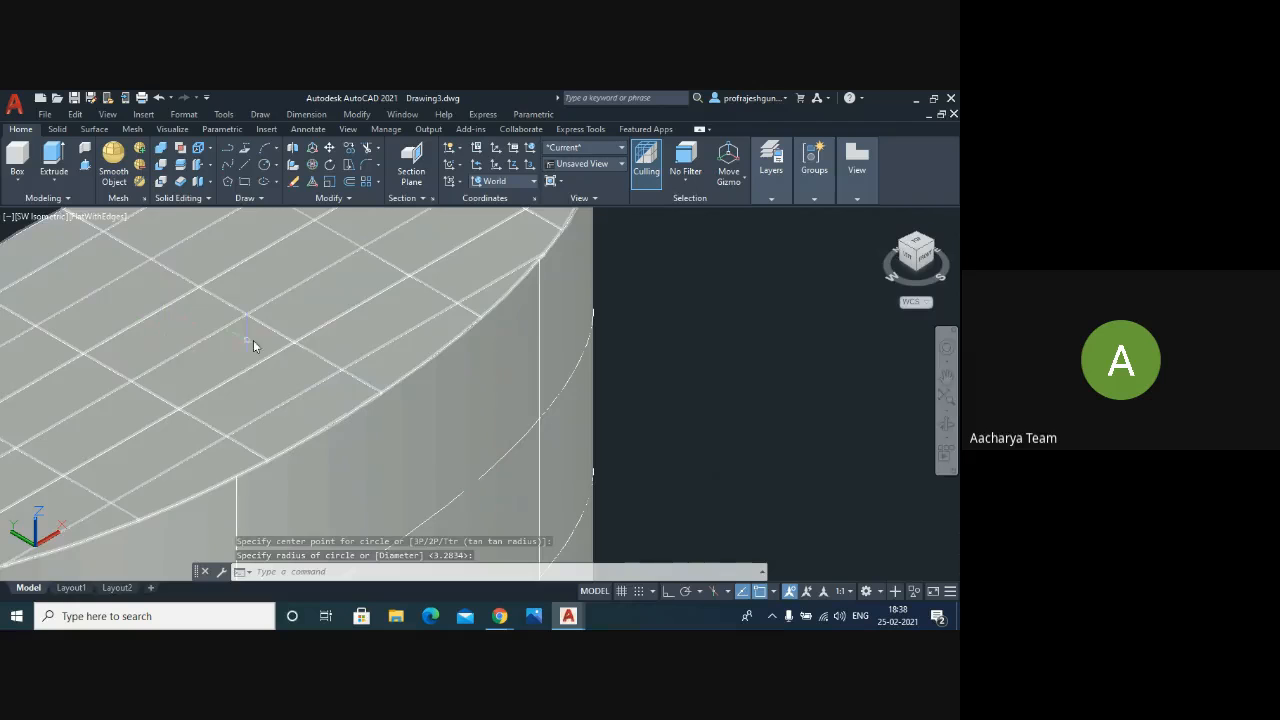
scroll(253, 345, down, 5)
scroll(288, 348, down, 2)
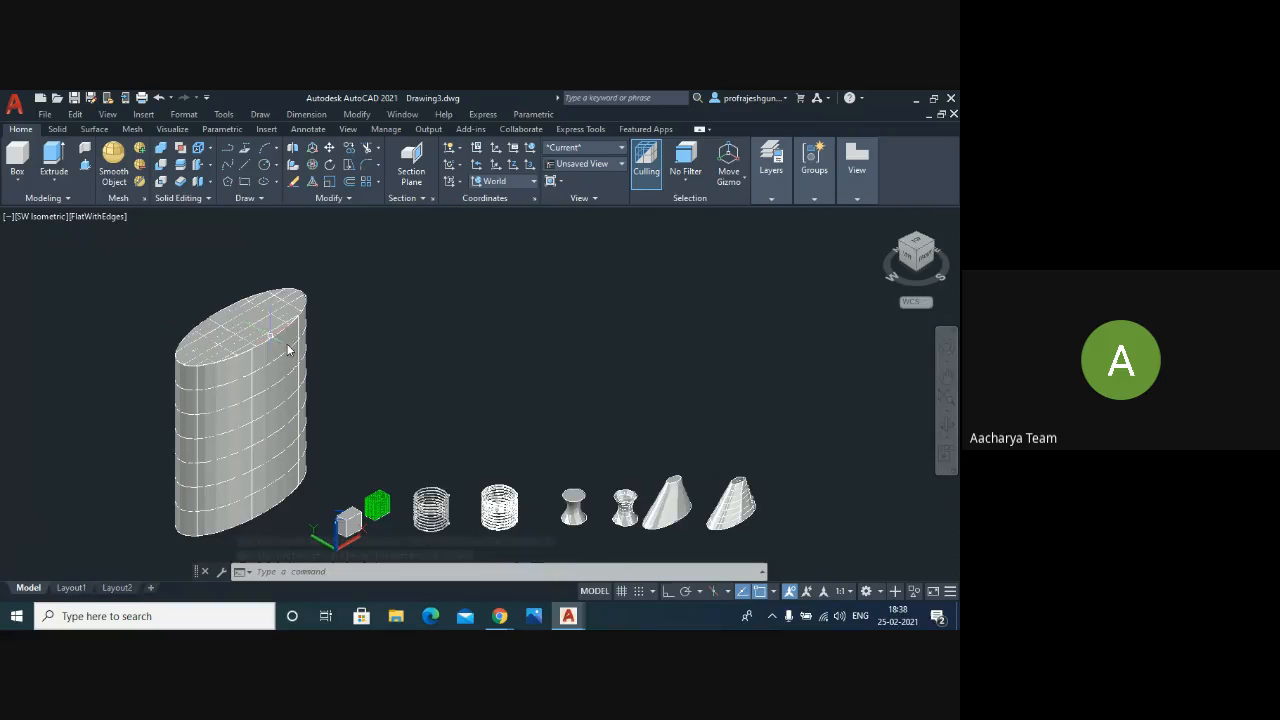
scroll(227, 421, up, 5)
scroll(227, 417, down, 2)
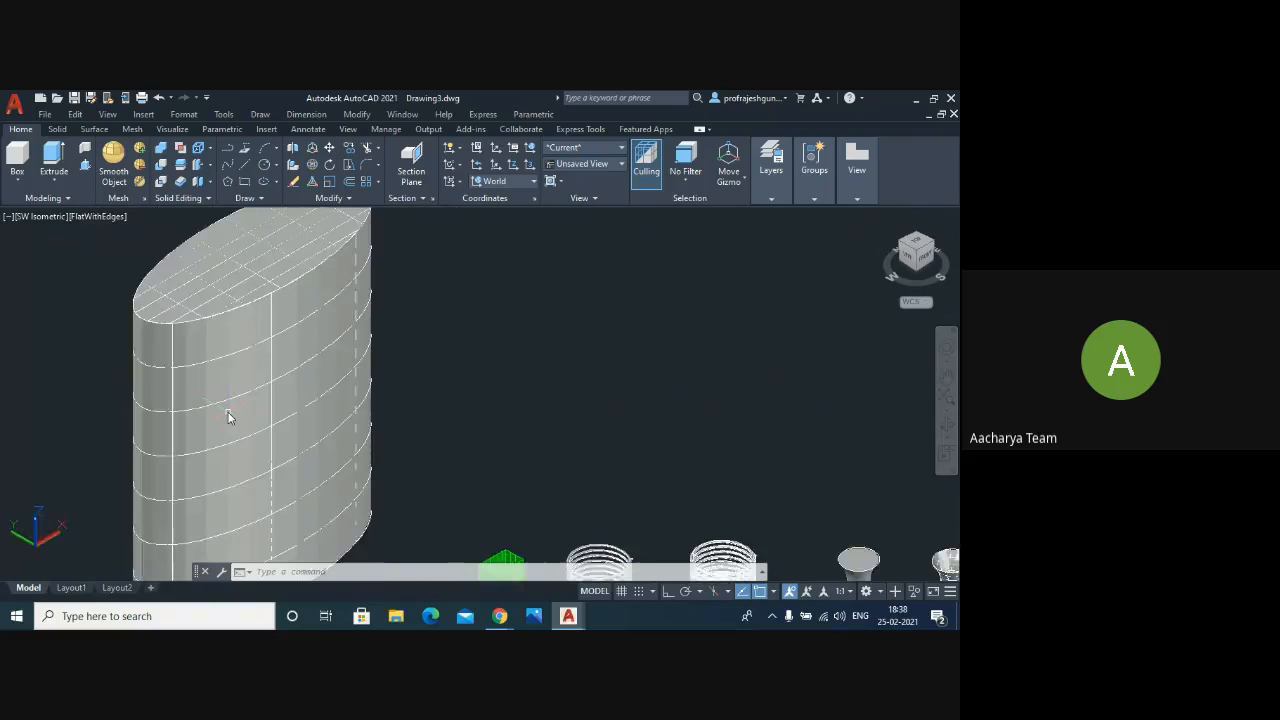
scroll(240, 350, down, 3)
scroll(256, 291, up, 5)
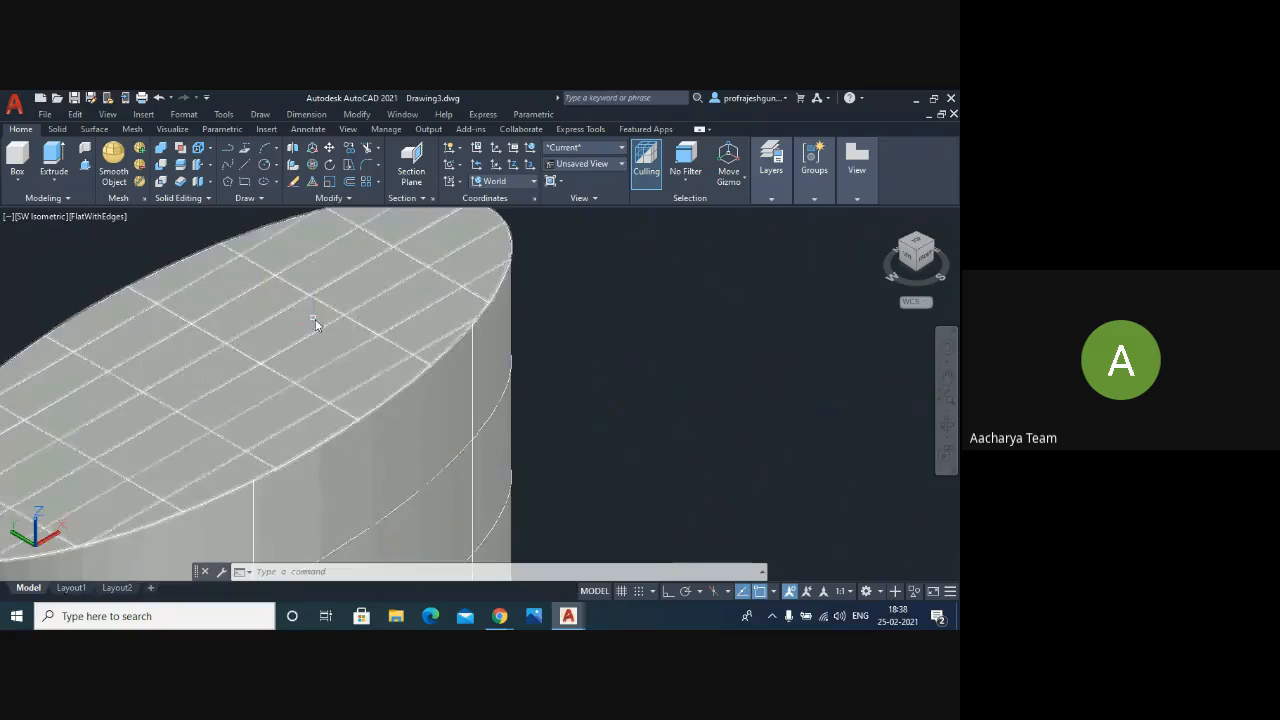
scroll(320, 322, down, 1)
- Undo the circle drawn on the cylinder's top patch
key(Escape)
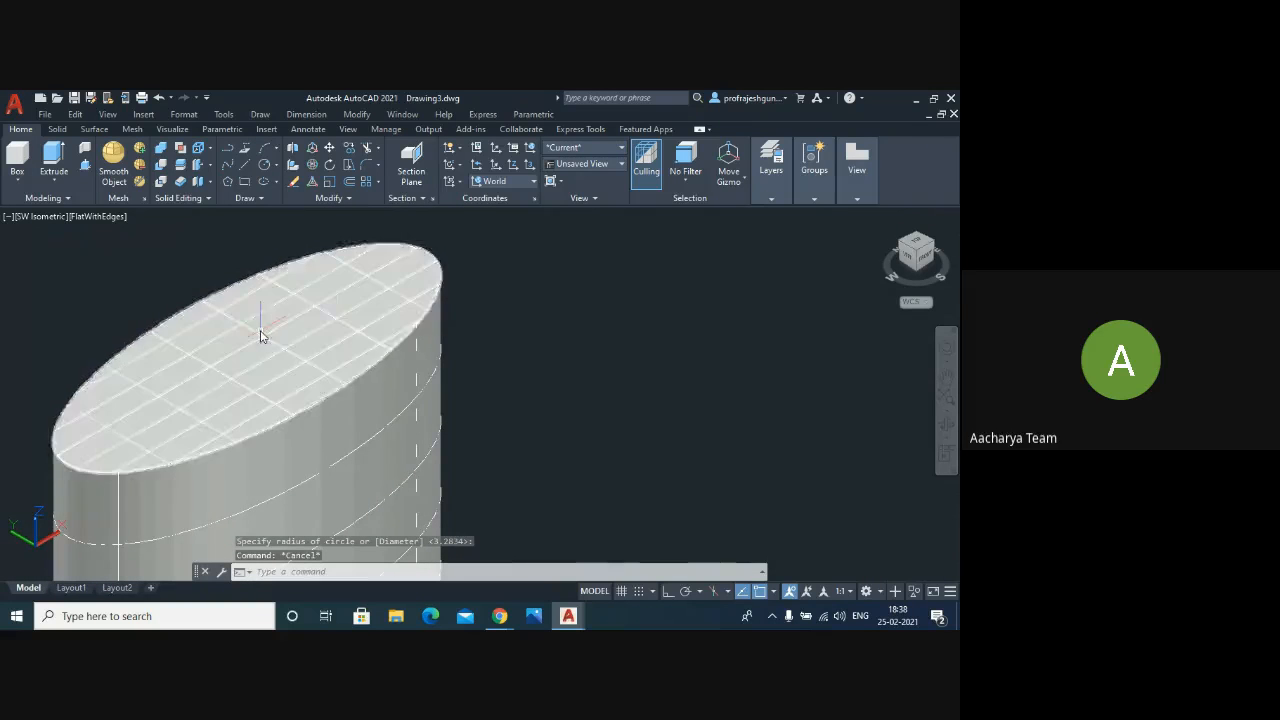
scroll(268, 337, down, 3)
key(ctrl+z)
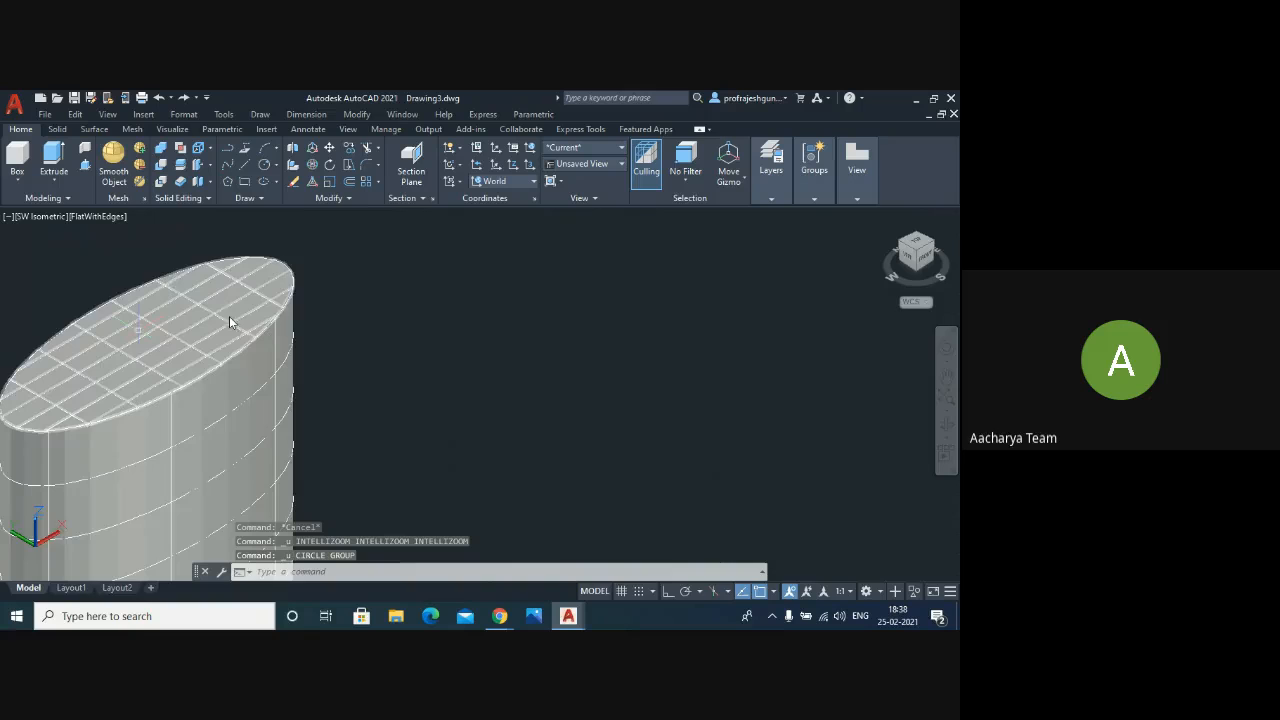
scroll(279, 313, down, 2)
scroll(128, 337, up, 4)
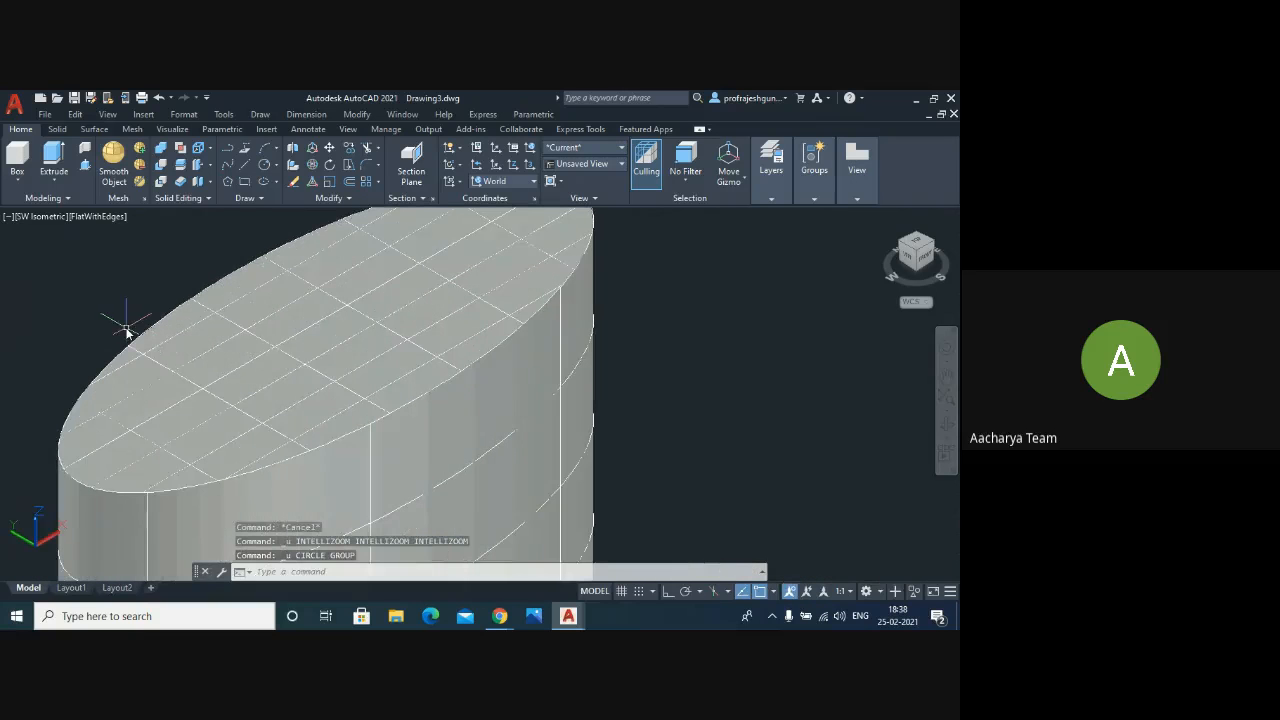
scroll(126, 333, down, 2)
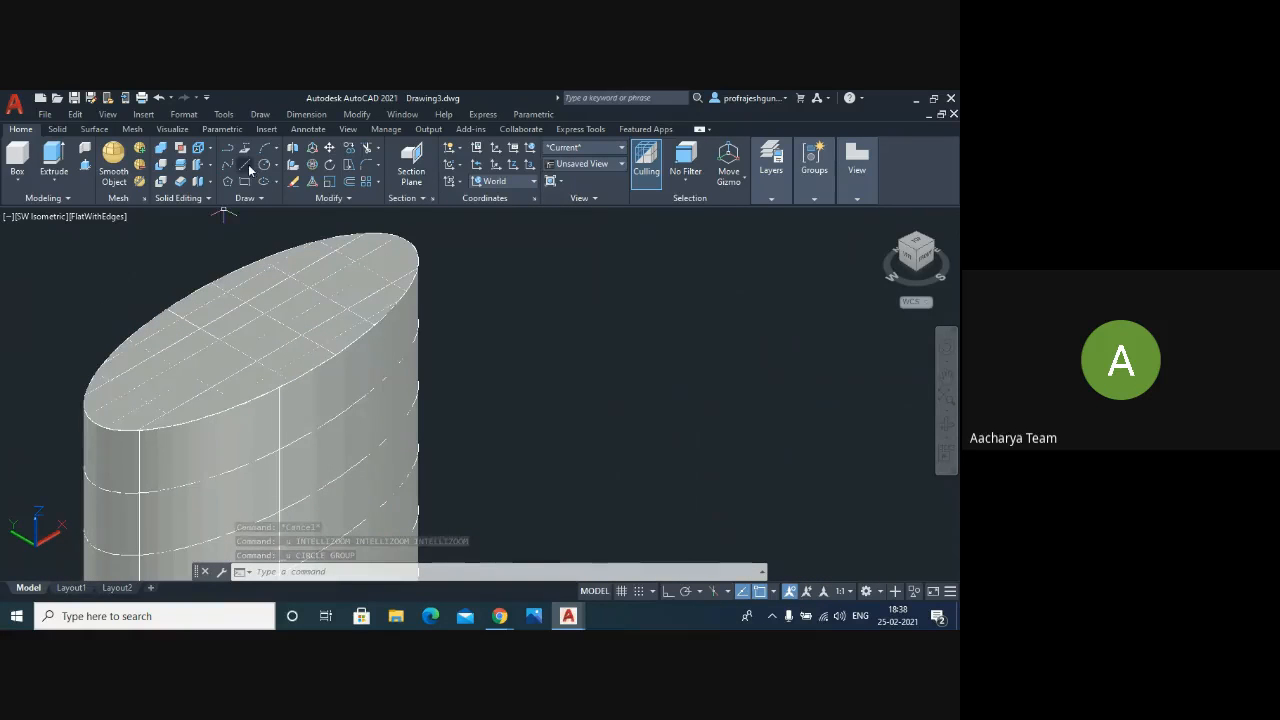
- Draw a line across the elliptical cylinder's top, joining the two quadrant points at the ends of its long axis
text(l)
key(Return)
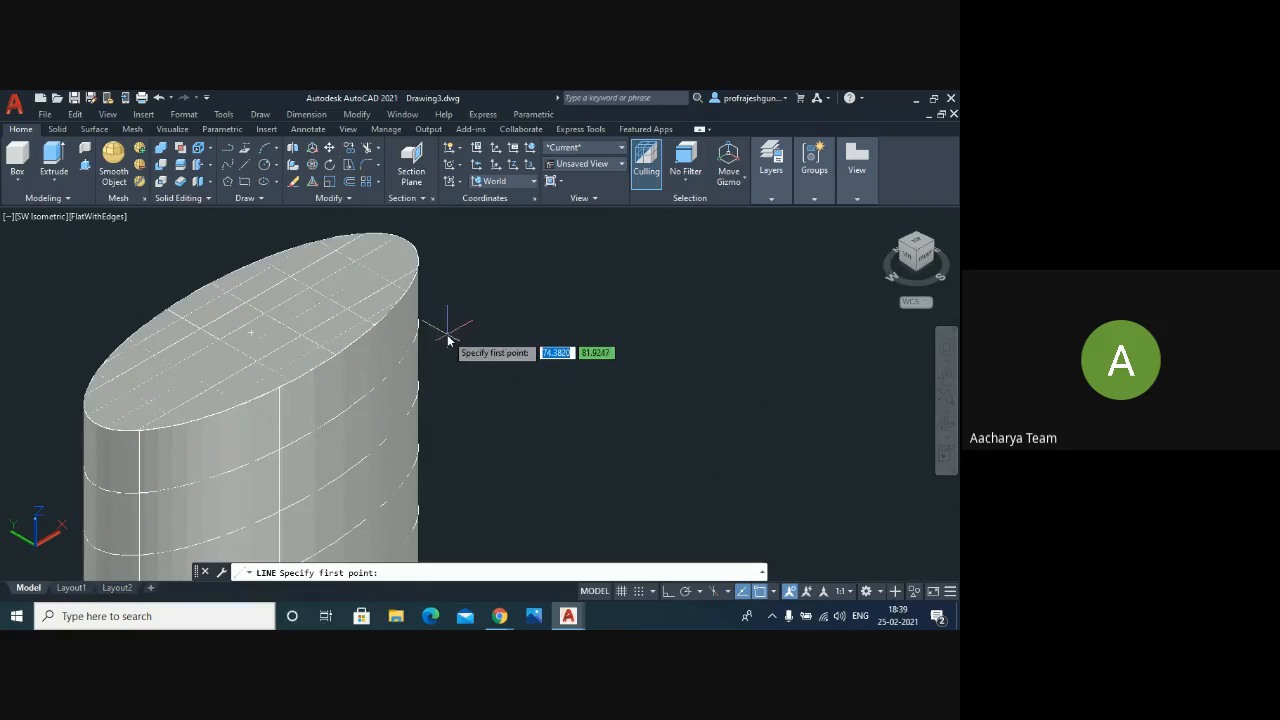
click(773, 592)
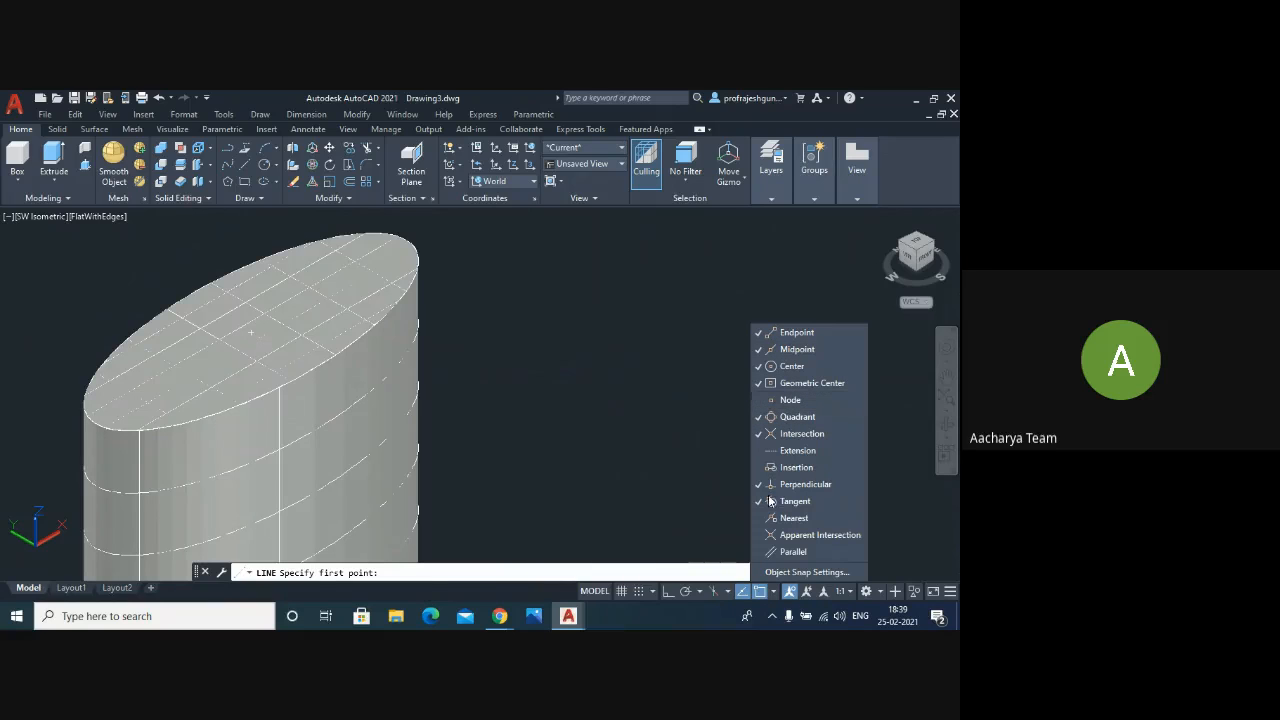
click(95, 425)
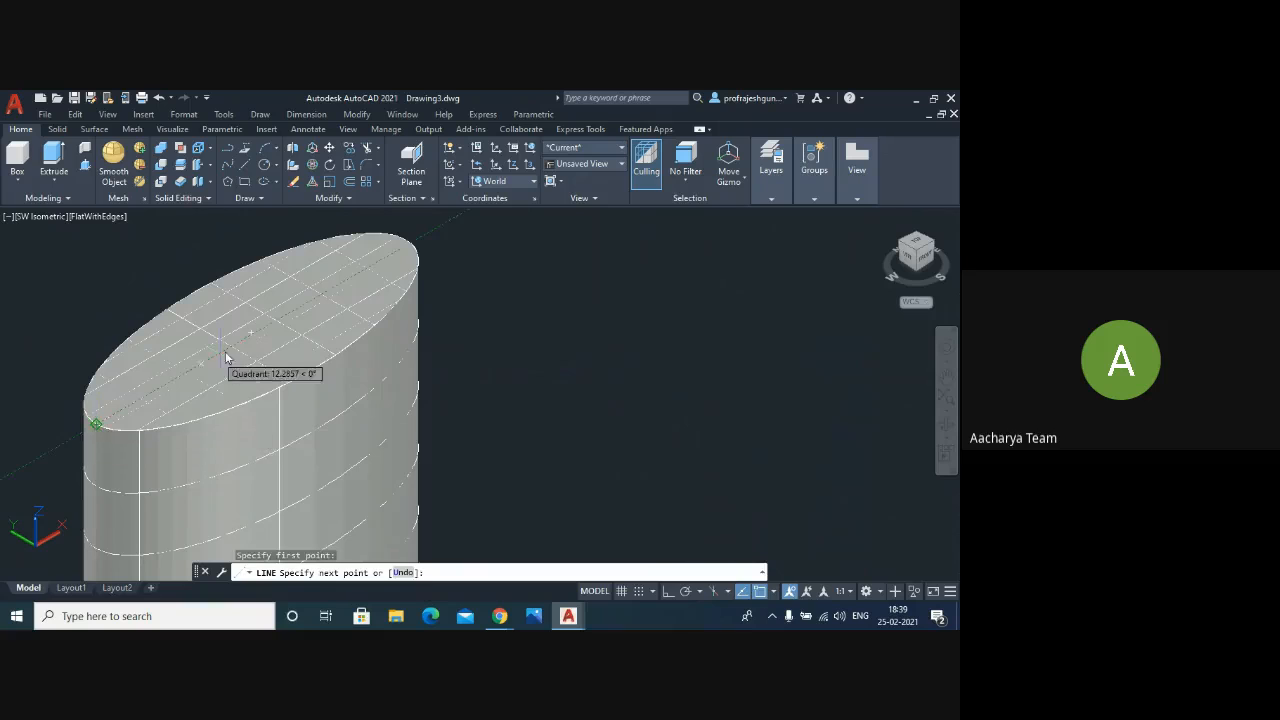
click(406, 244)
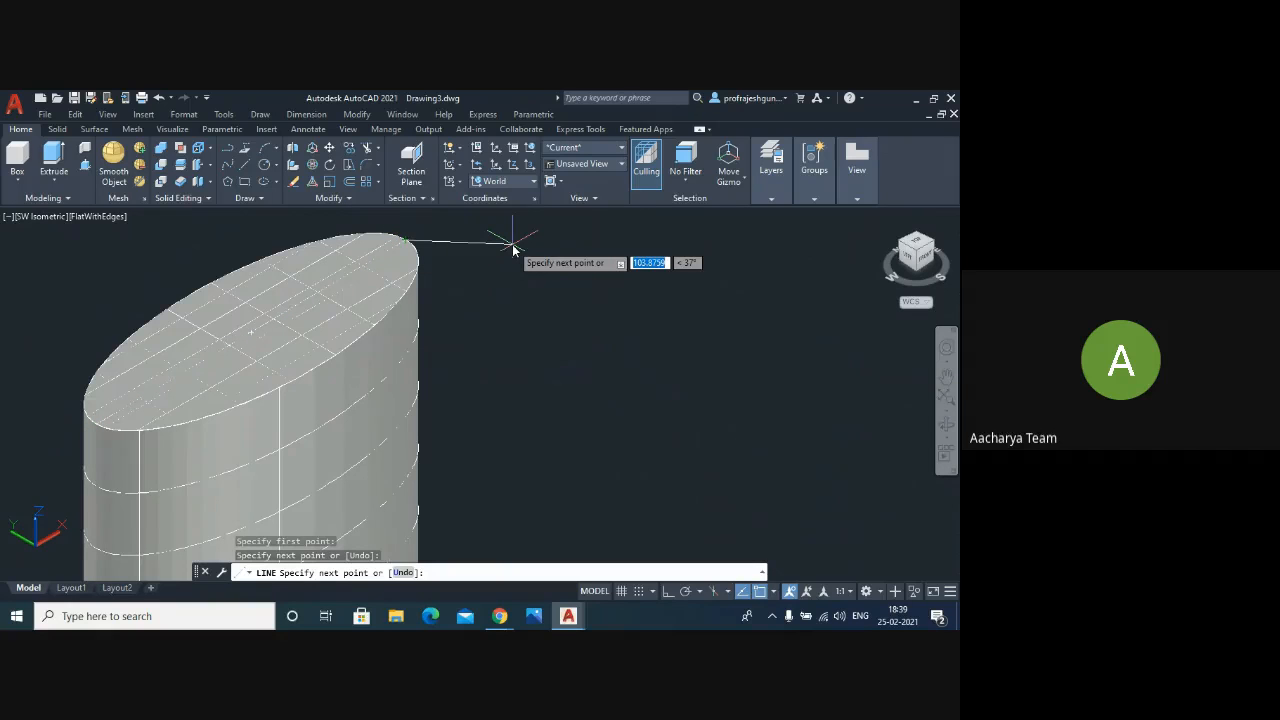
key(Return)
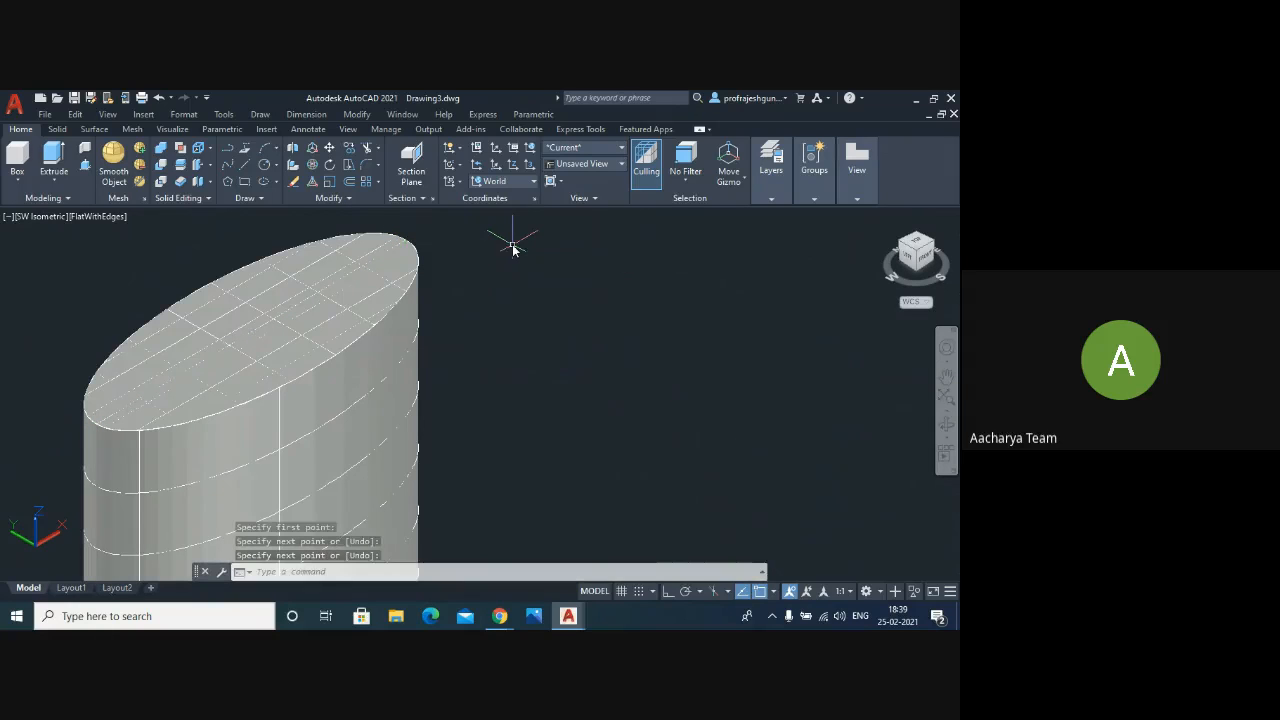
- Draw a circle with a radius of about 2.5 at the centre of the cylinder's top
scroll(312, 314, up, 3)
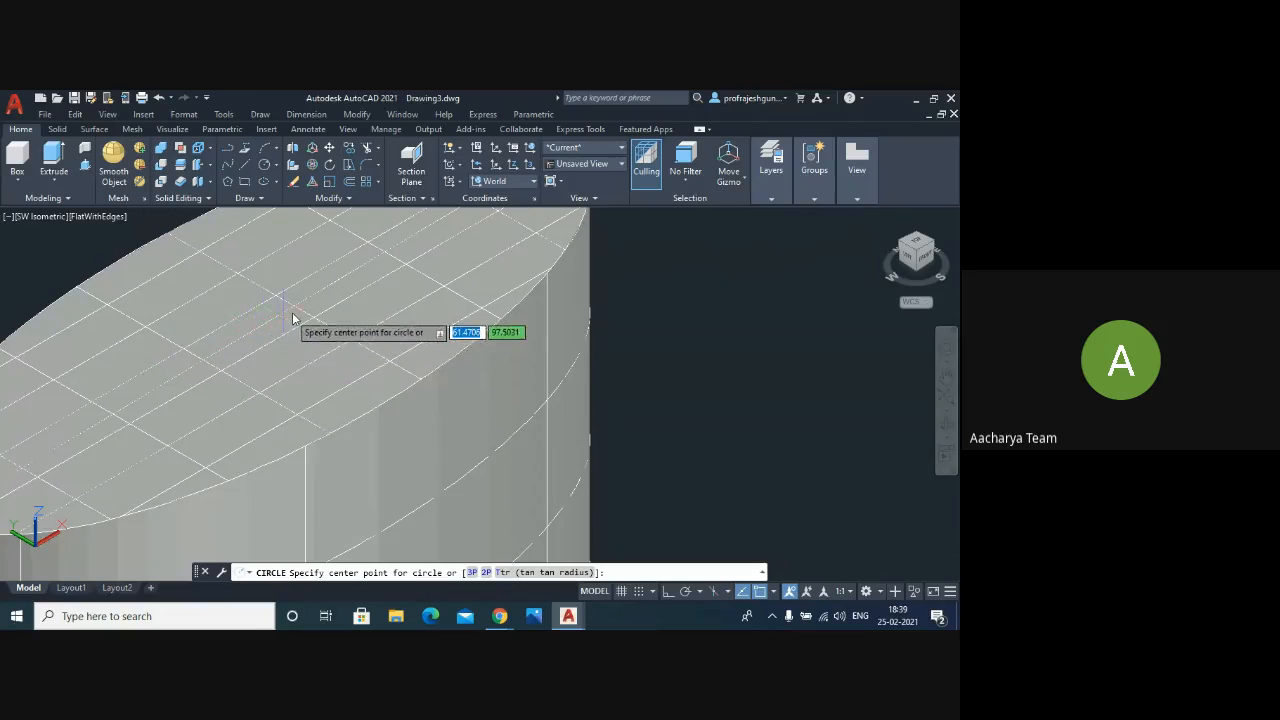
scroll(328, 298, down, 2)
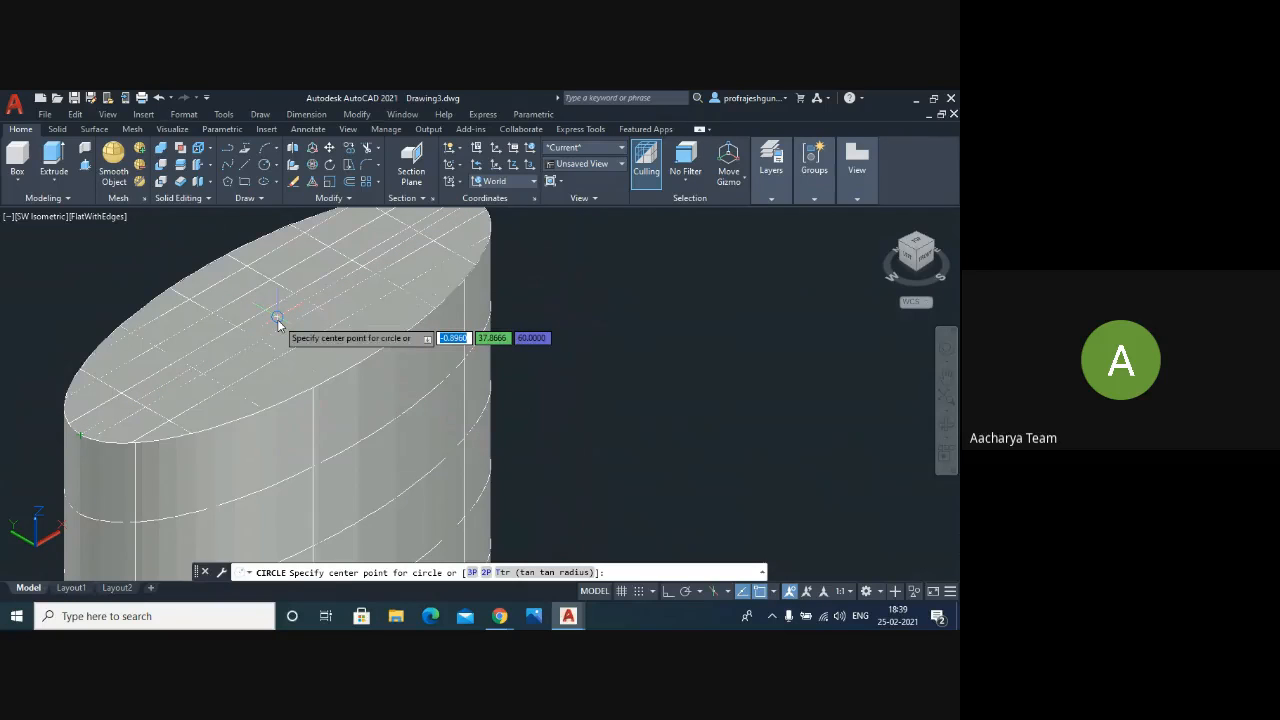
click(279, 322)
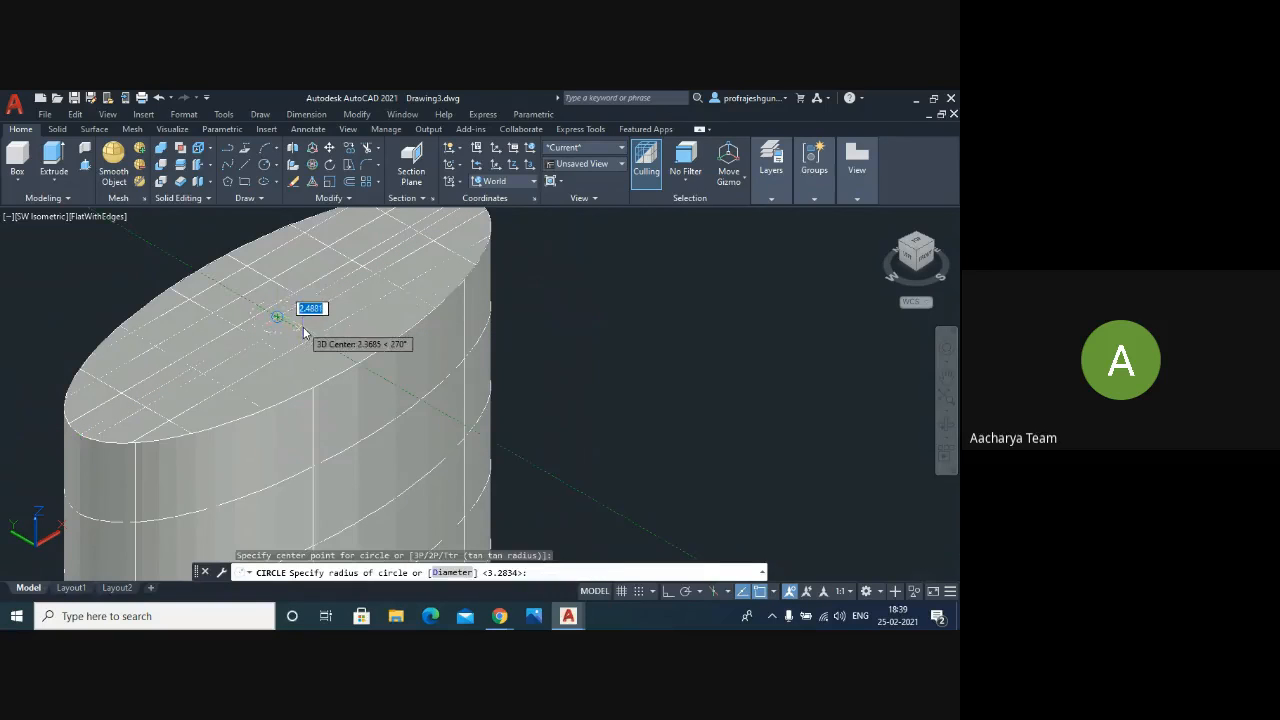
click(304, 329)
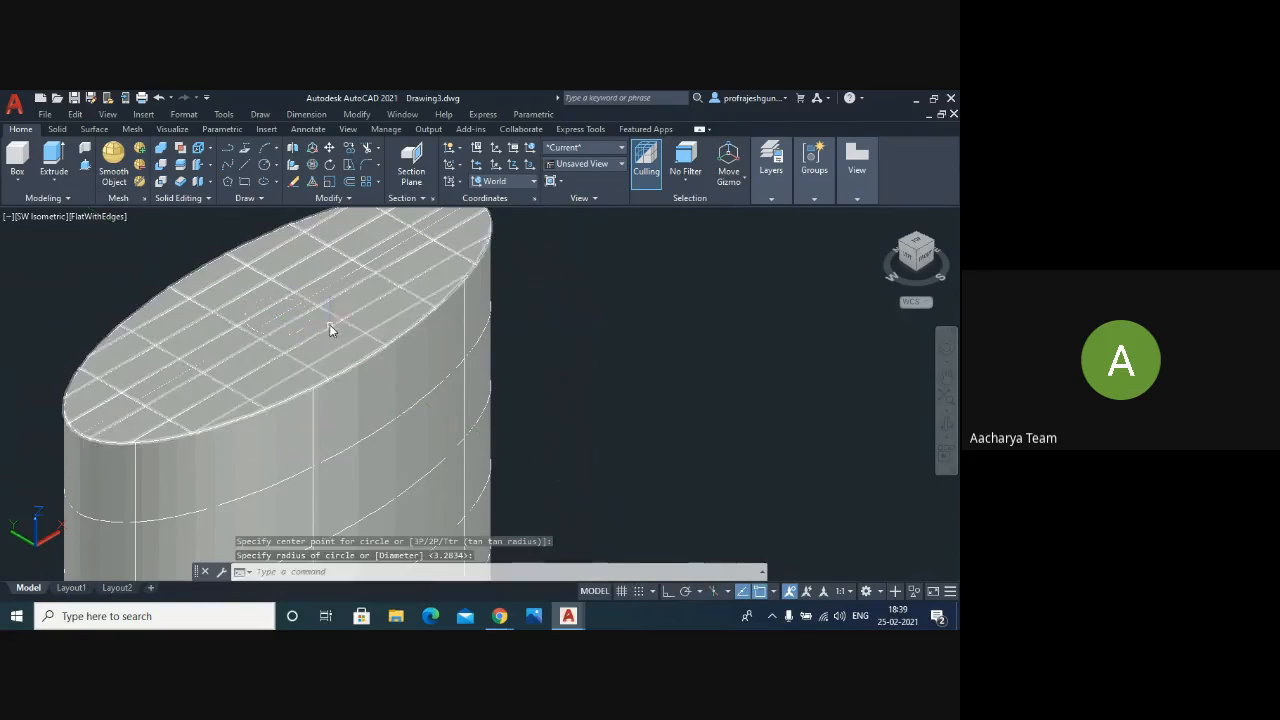
- Extrude the small circle on the cylinder's top as a surface with a height of 2
scroll(310, 322, up, 5)
scroll(310, 322, up, 2)
scroll(376, 330, down, 2)
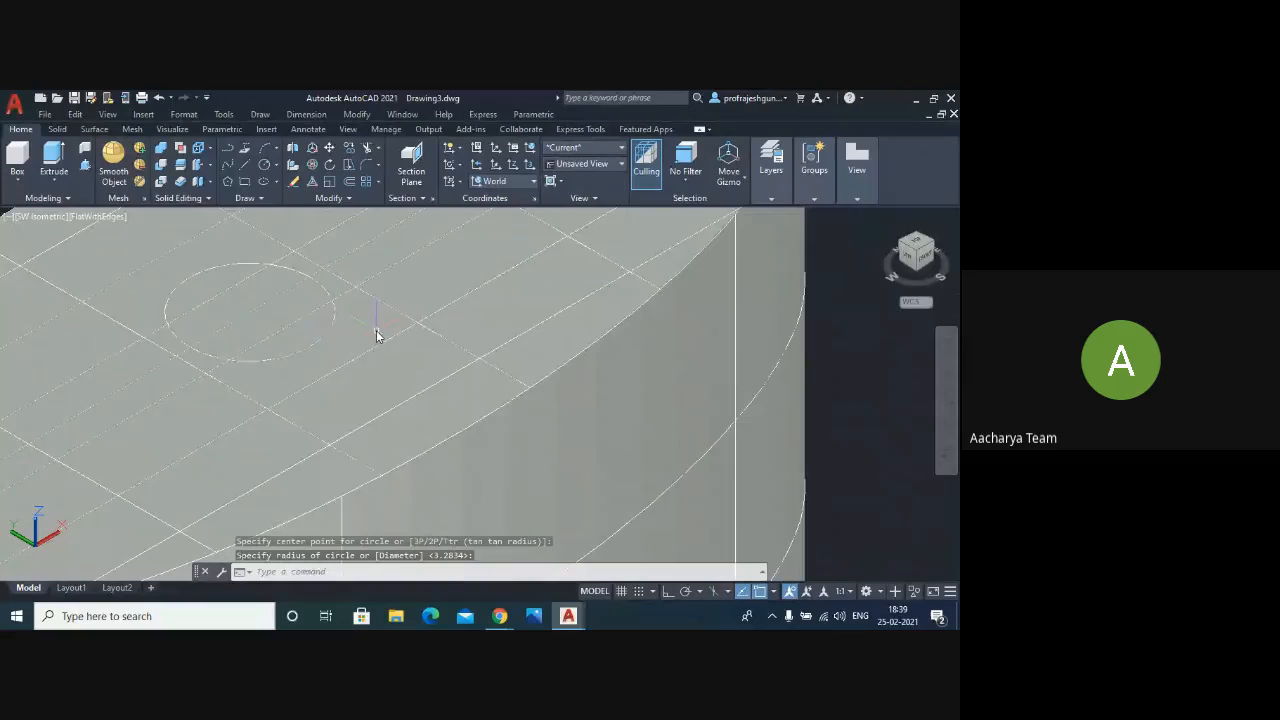
scroll(242, 267, up, 3)
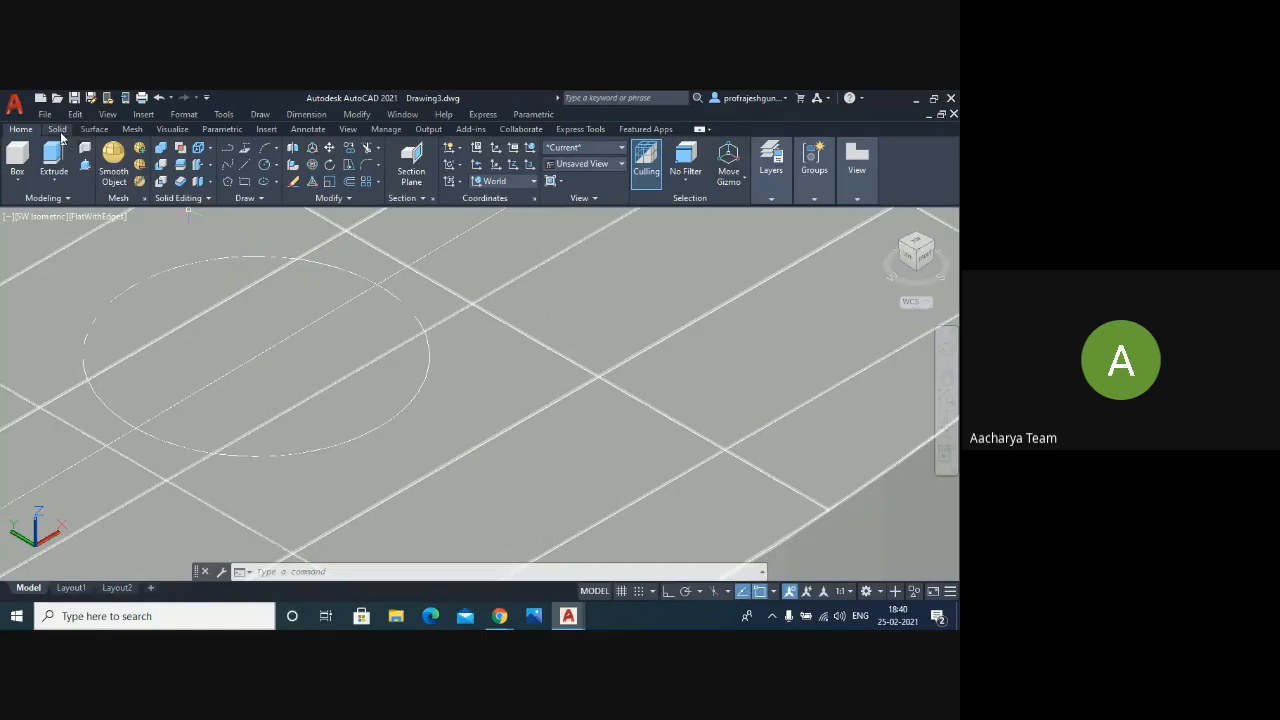
click(94, 130)
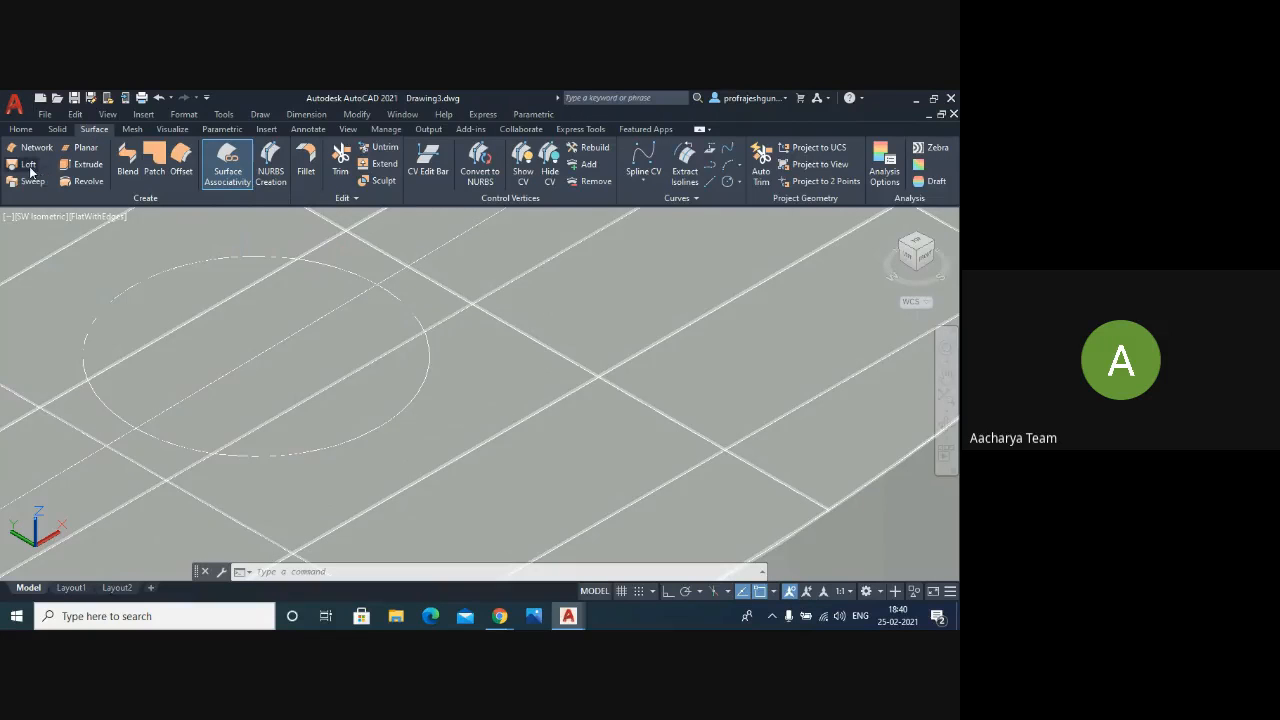
click(80, 164)
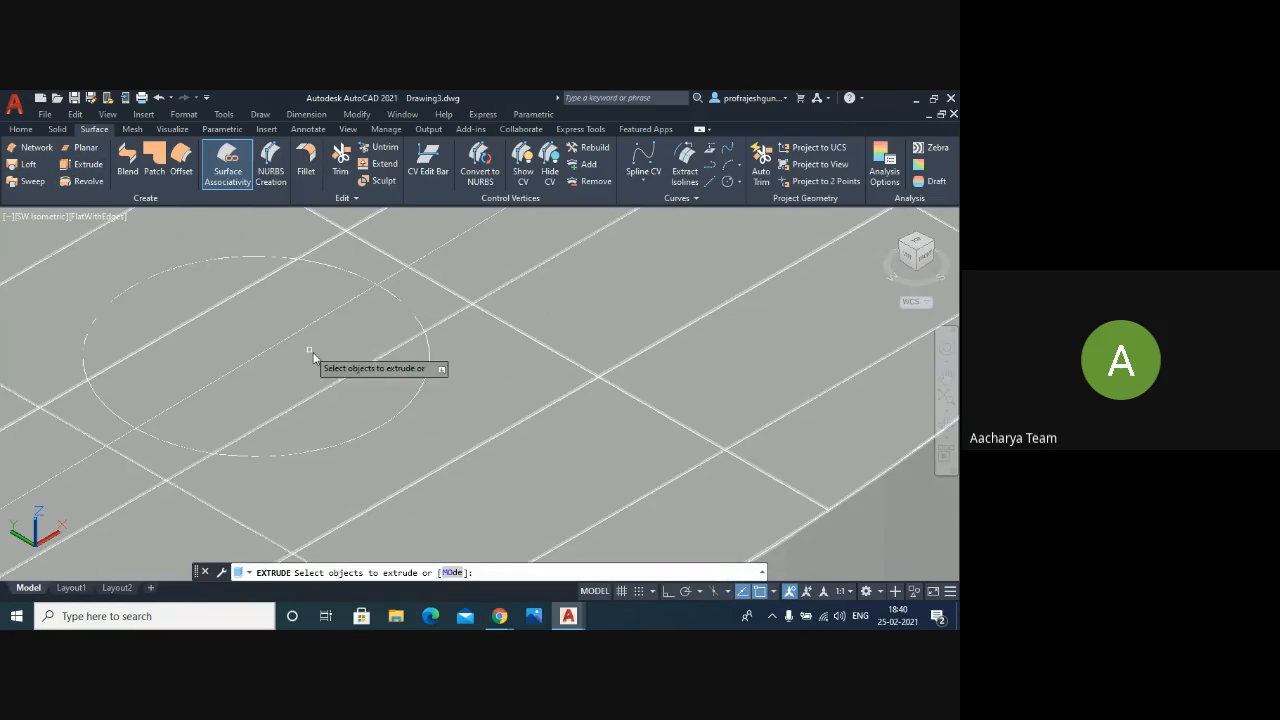
click(344, 443)
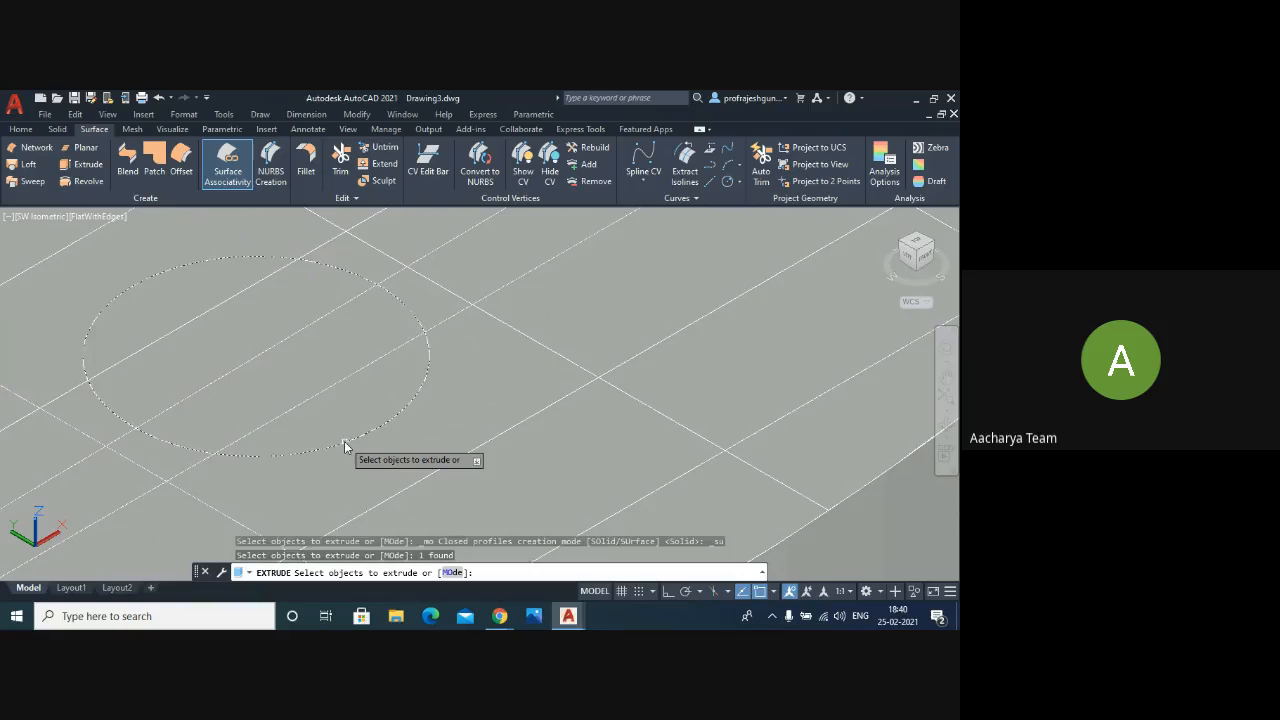
key(Return)
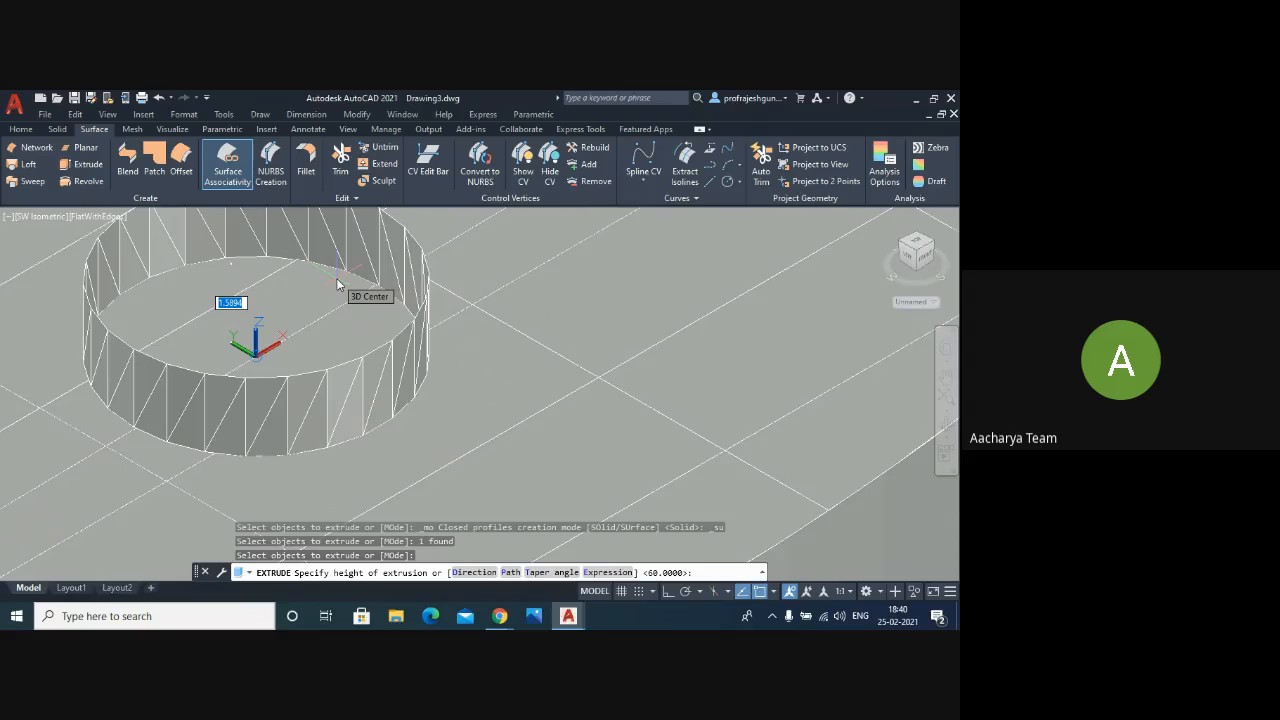
key(Return)
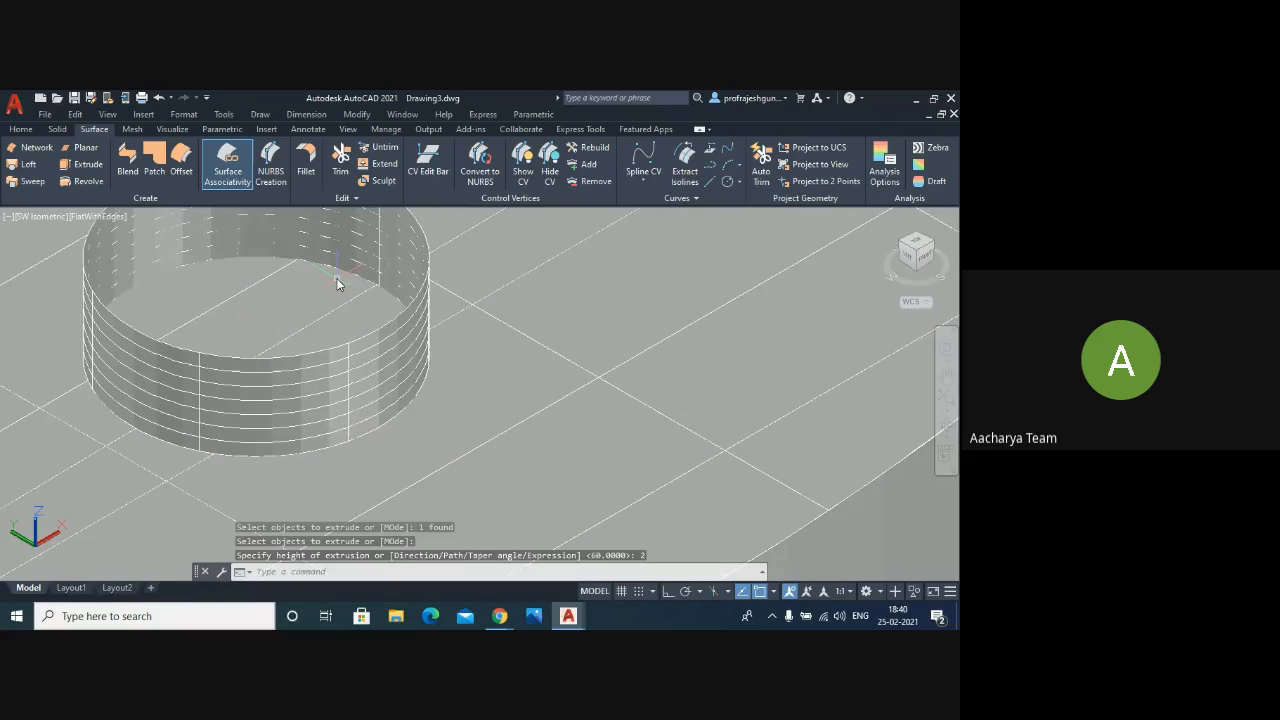
- Close the small extruded ring's open top edge with a patch surface, accepting the default continuity and bulge
scroll(337, 284, down, 5)
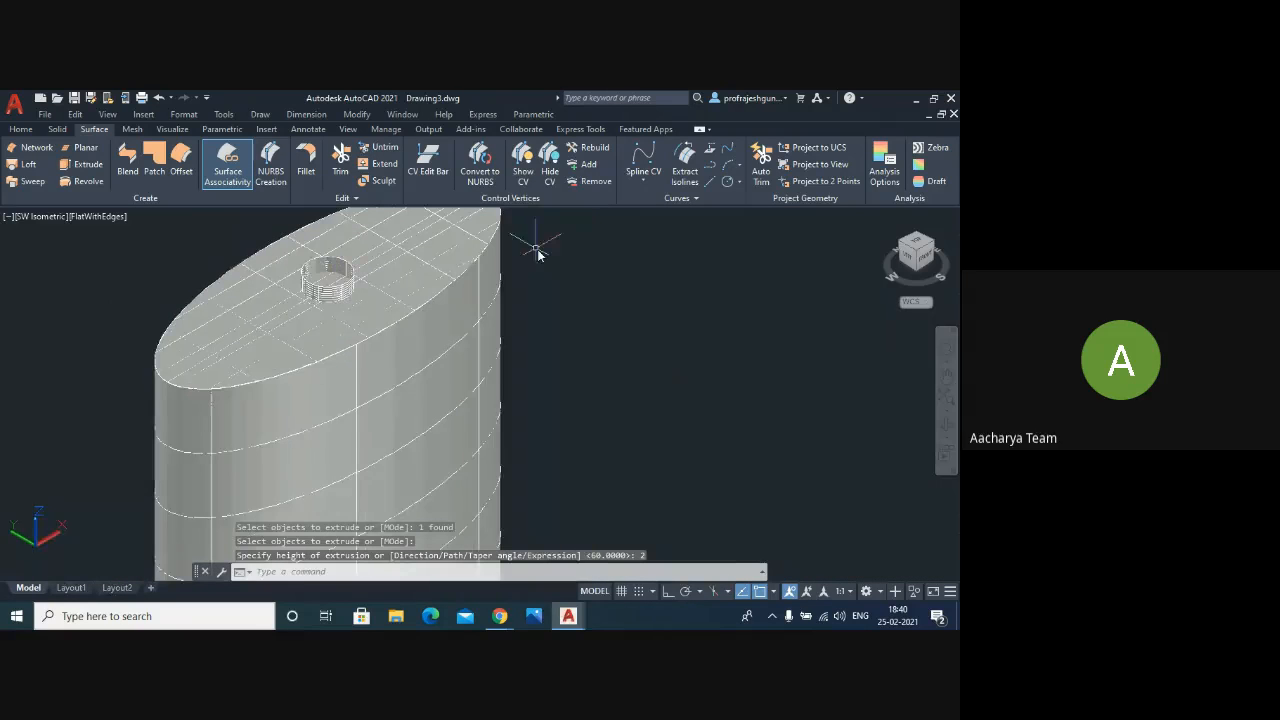
scroll(582, 325, down, 3)
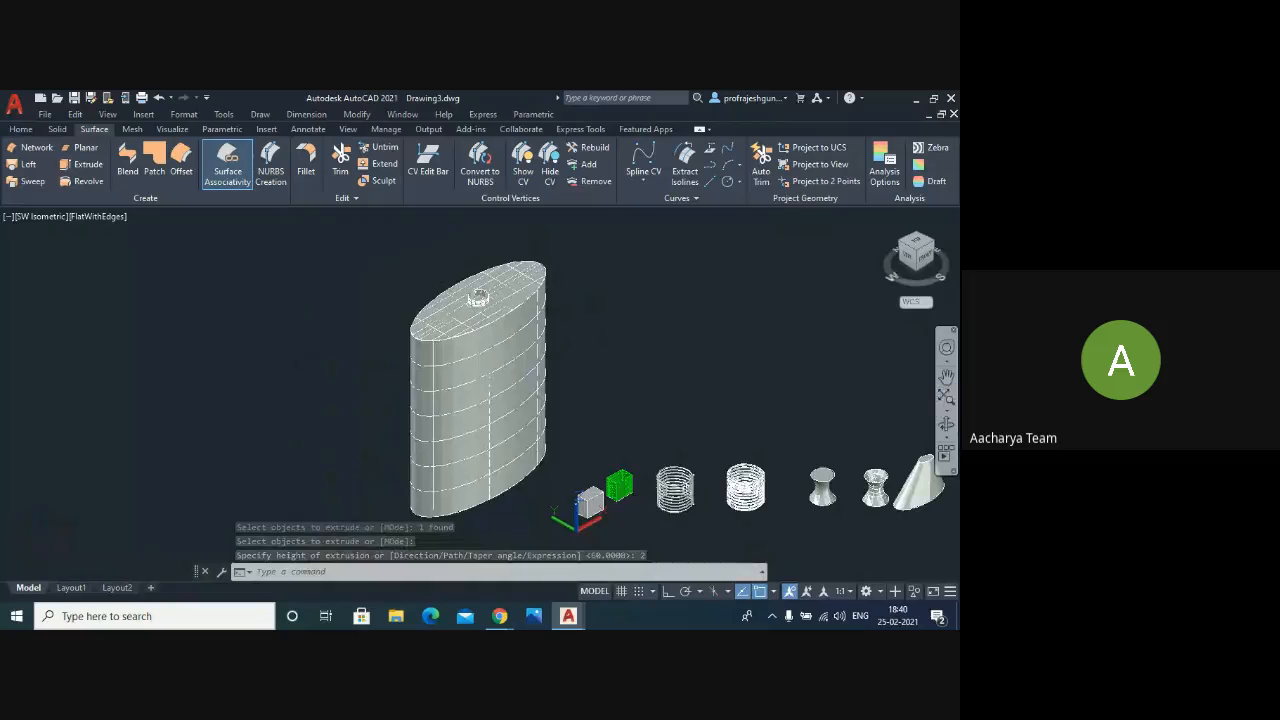
click(946, 430)
drag(512, 408, 720, 361)
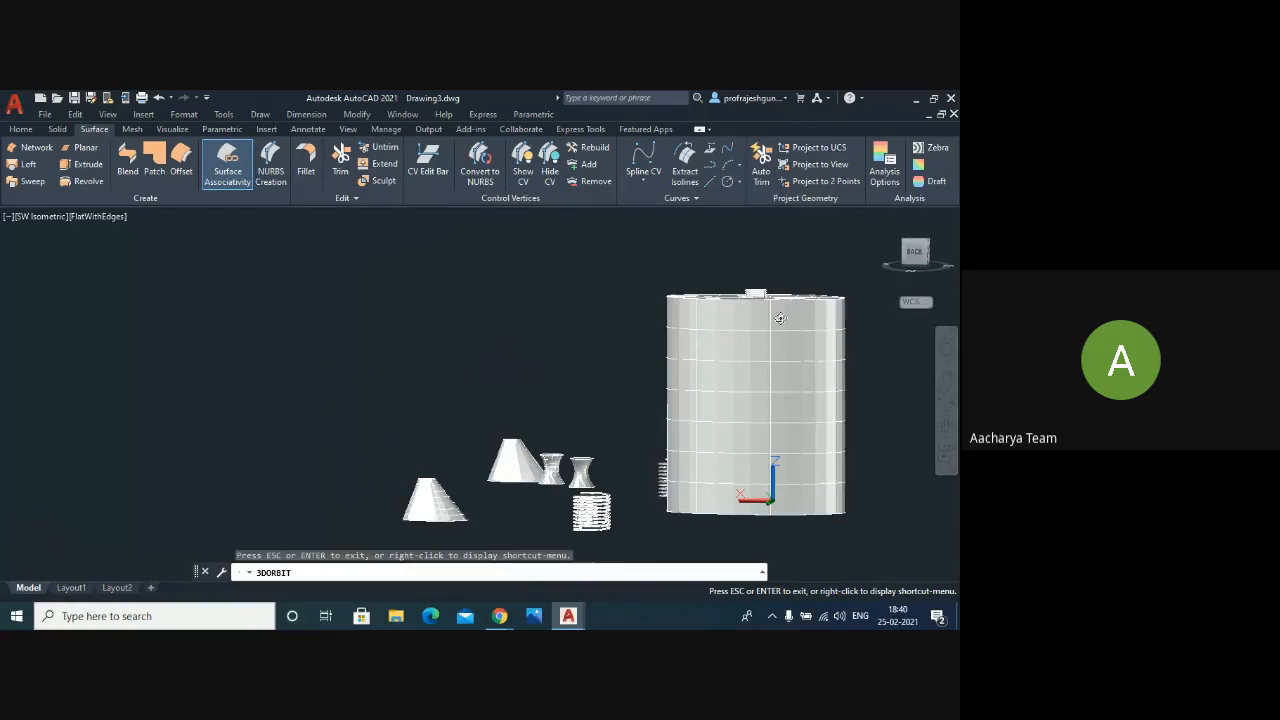
drag(780, 318, 535, 245)
scroll(548, 238, up, 8)
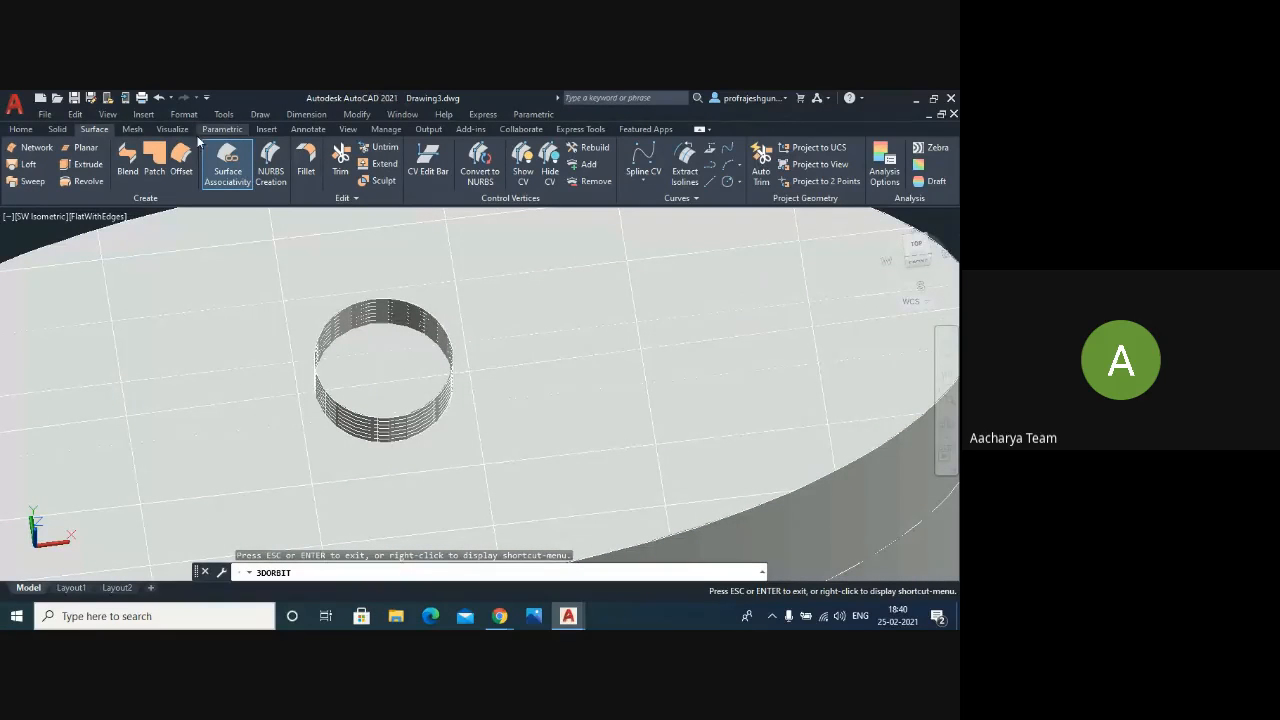
key(Escape)
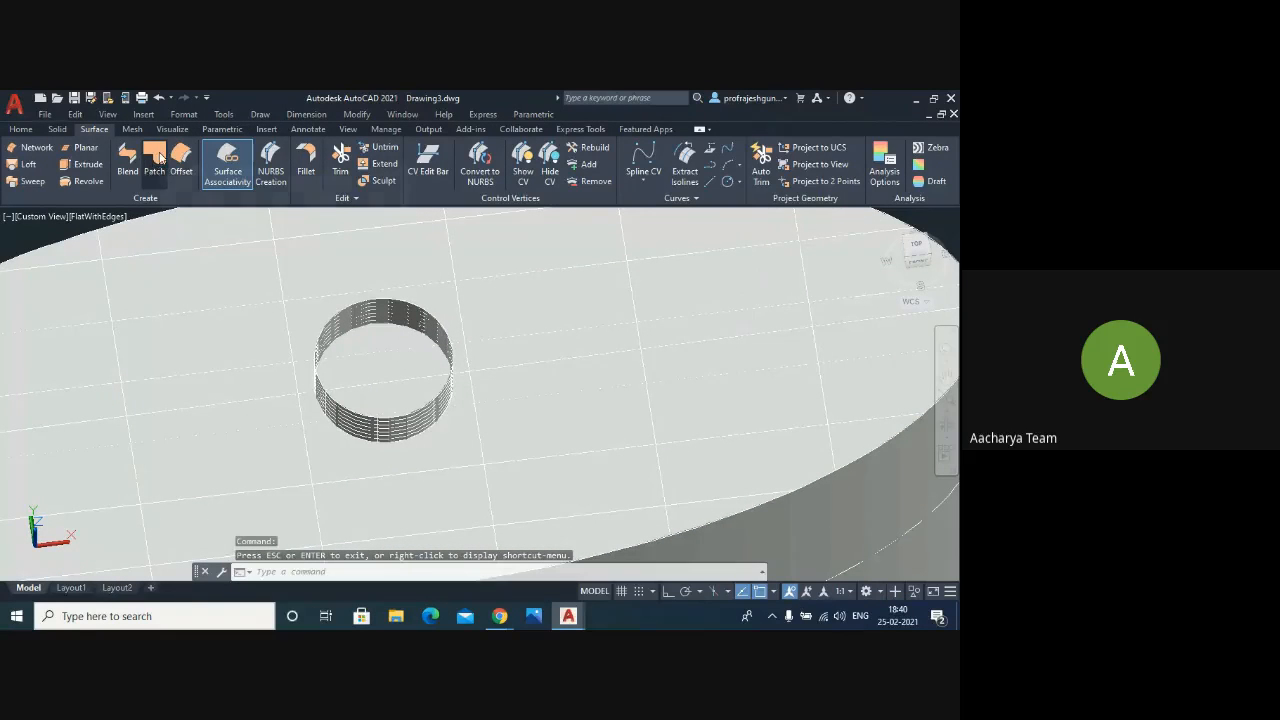
click(155, 155)
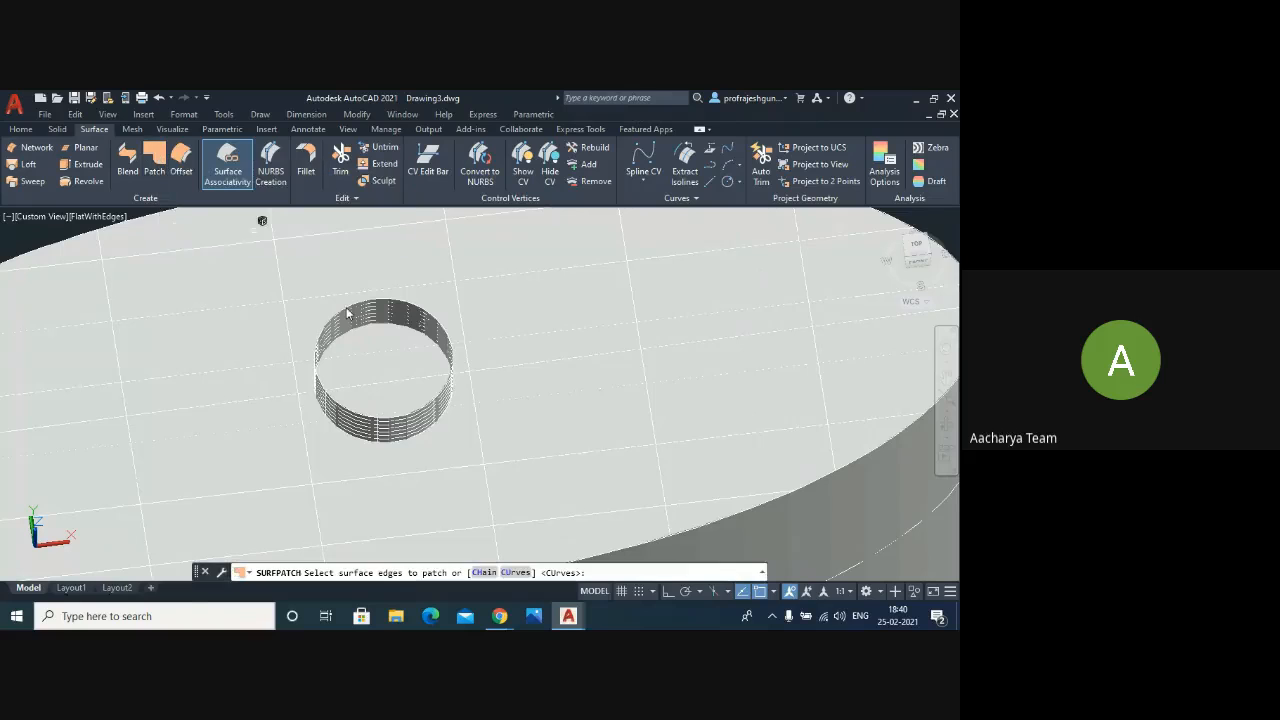
click(413, 418)
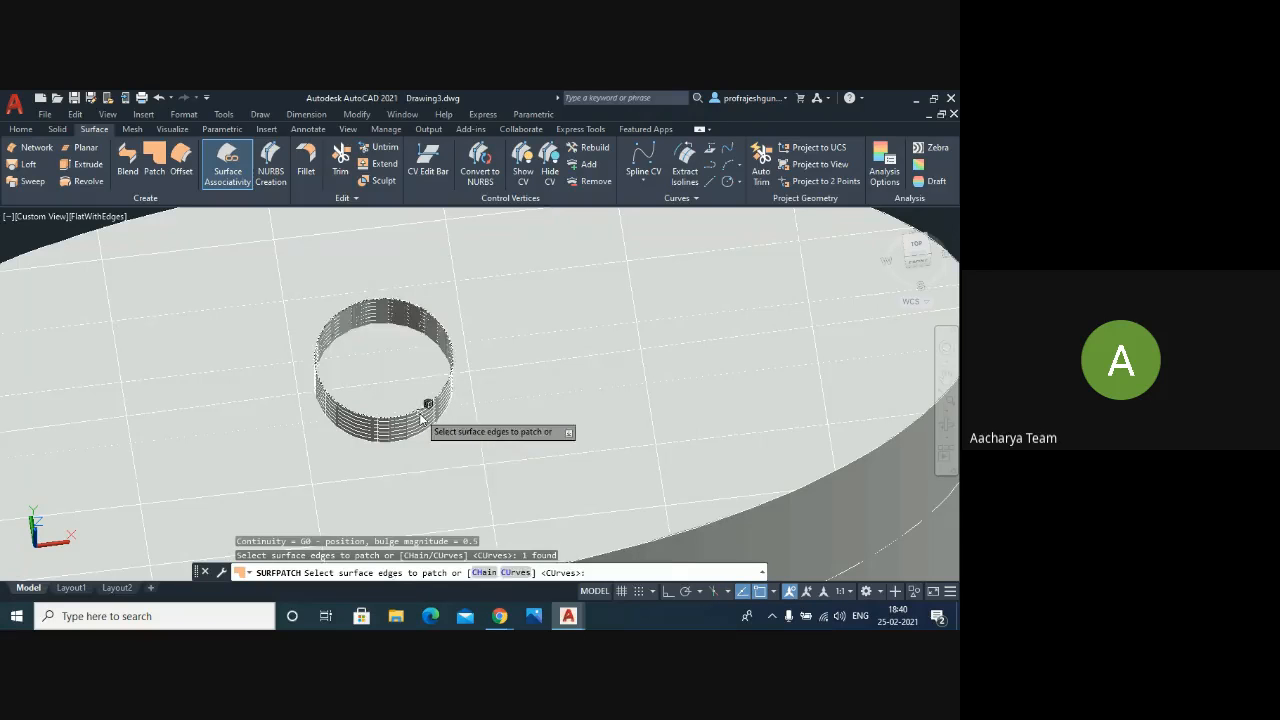
key(Return)
key(Return)
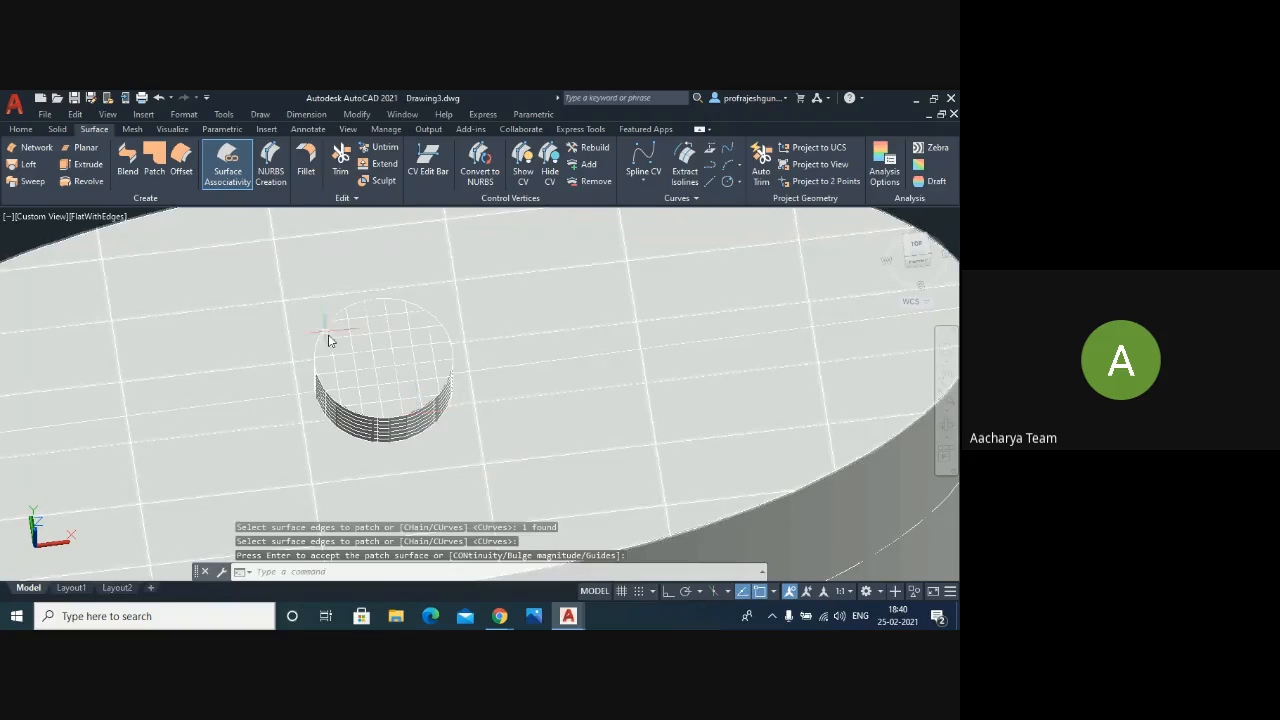
- Examine the elliptical cylinder and its small capped ring from several angles, alongside the neighbouring models
scroll(358, 333, down, 4)
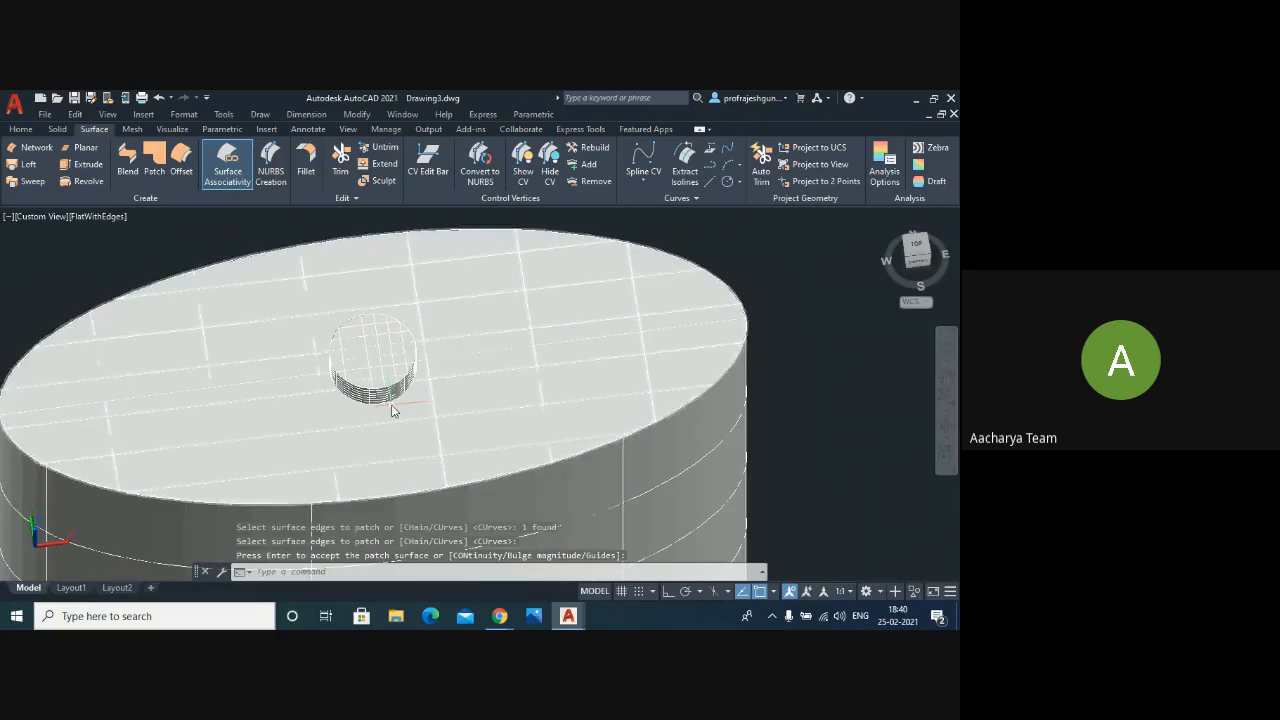
scroll(391, 408, up, 3)
scroll(391, 408, down, 3)
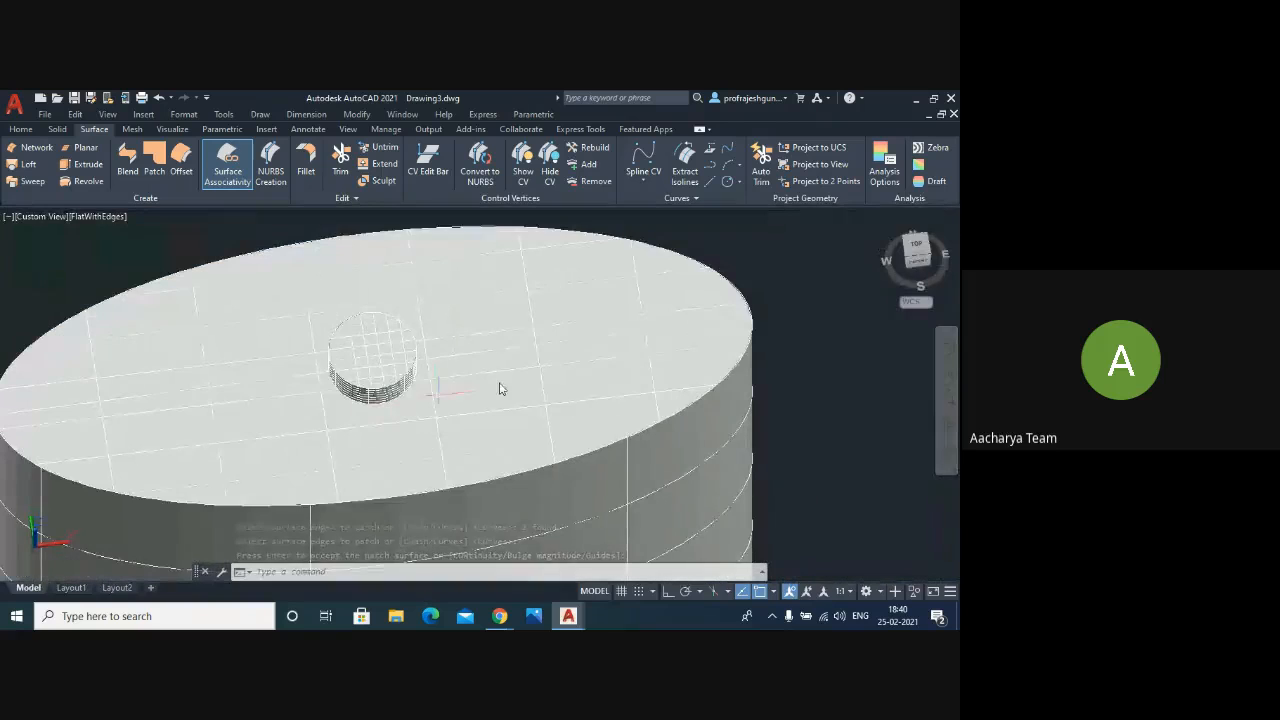
scroll(380, 296, down, 3)
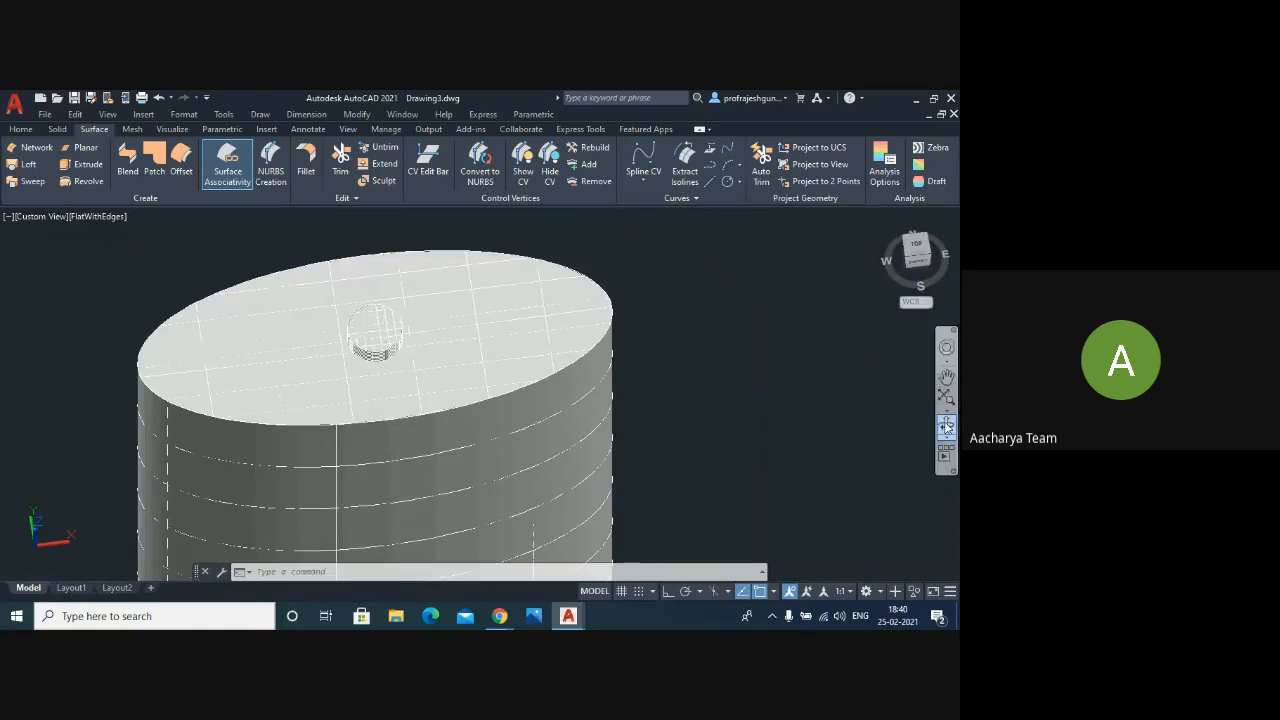
click(413, 420)
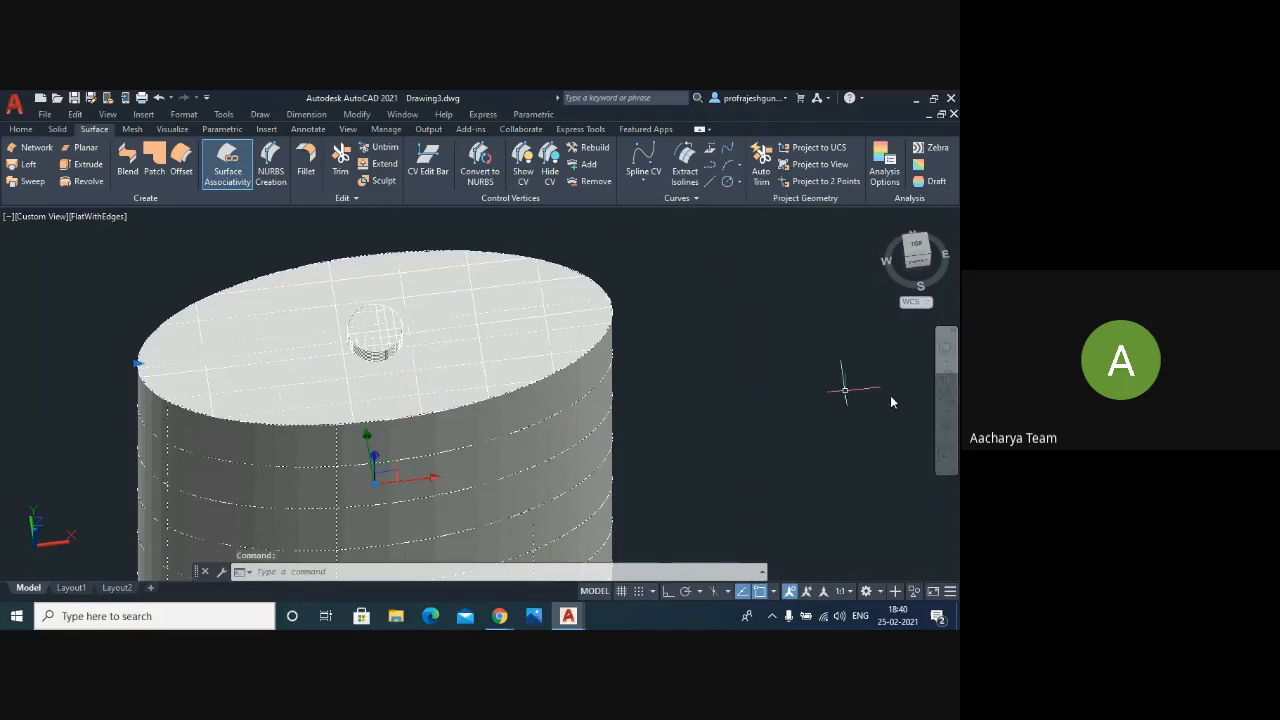
click(946, 427)
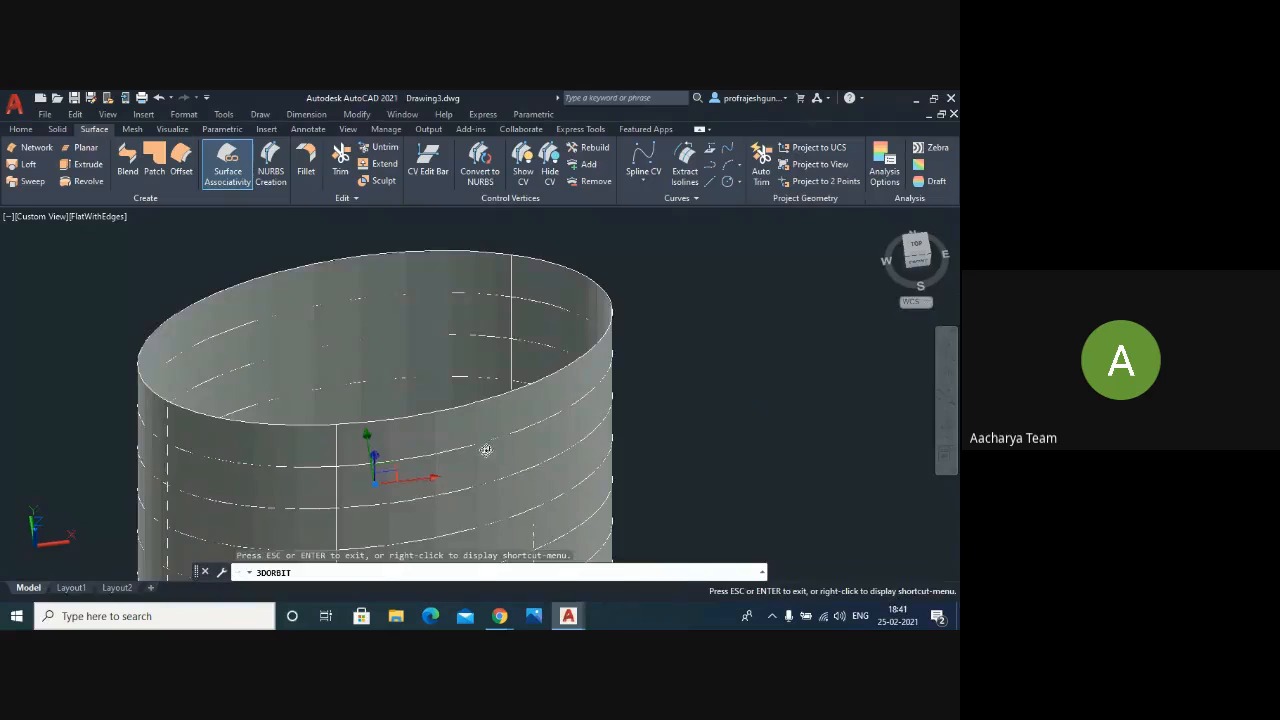
key(Escape)
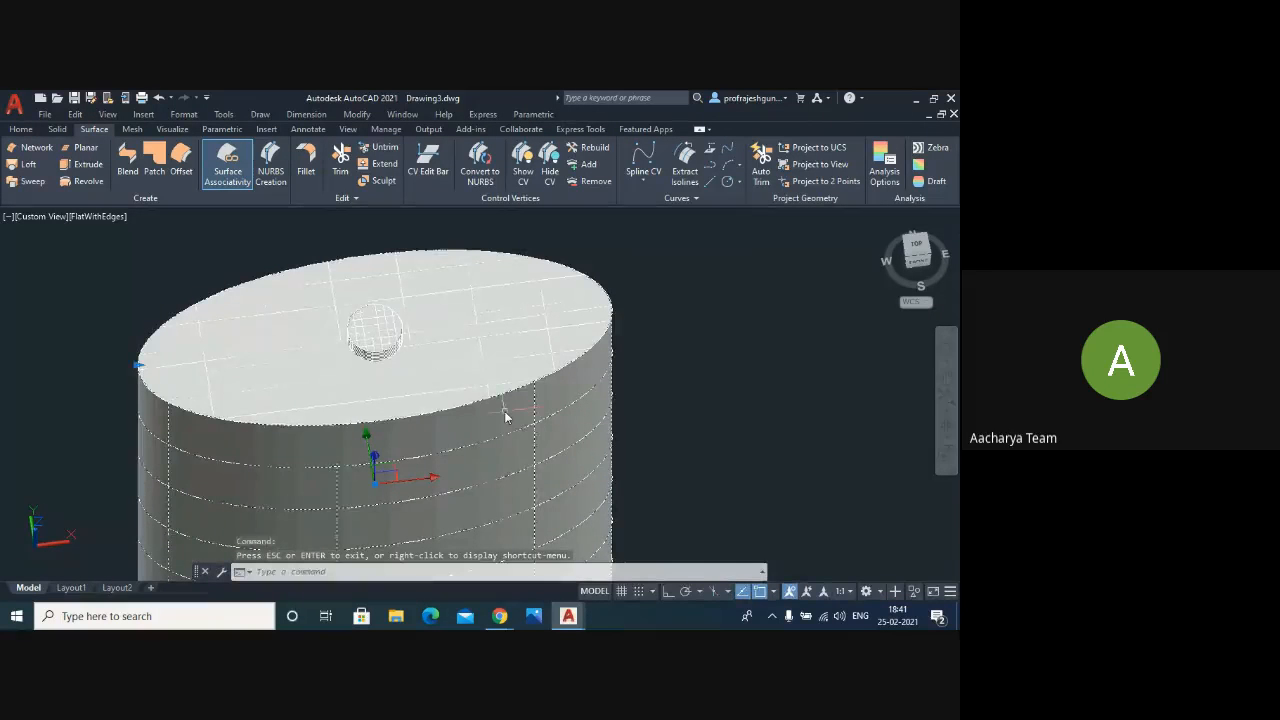
click(946, 427)
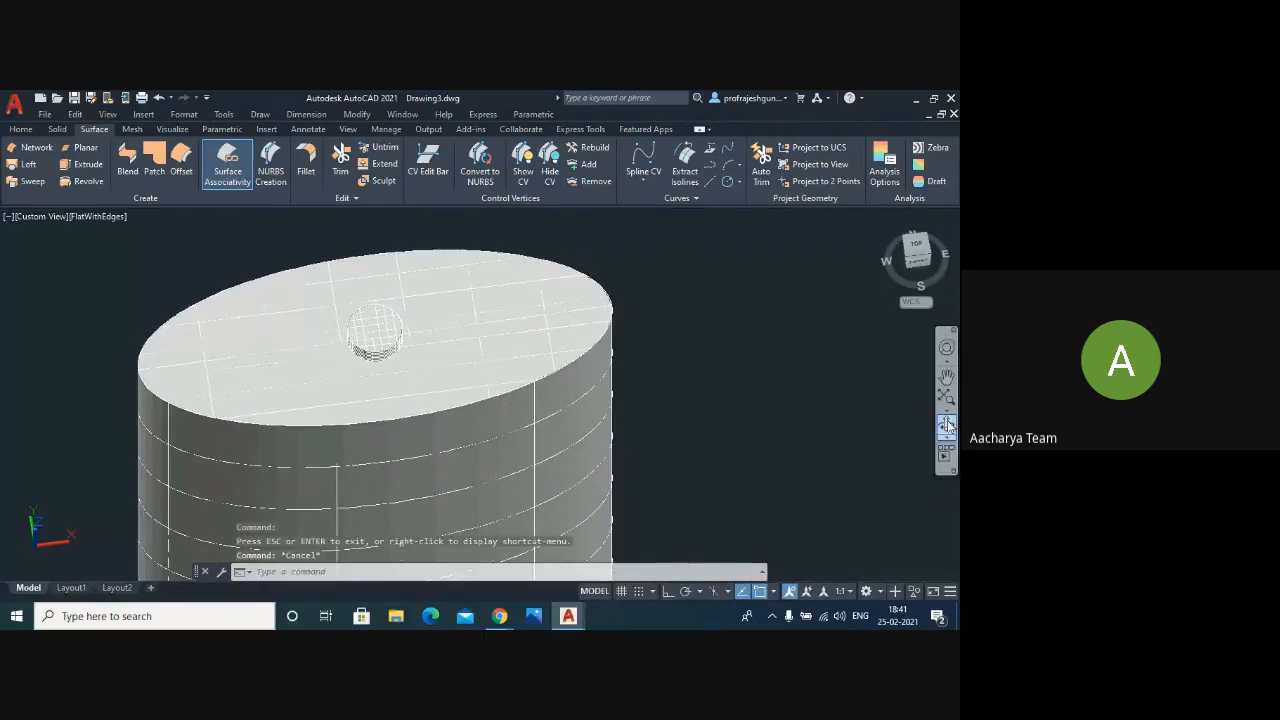
drag(466, 449, 486, 412)
scroll(486, 412, down, 5)
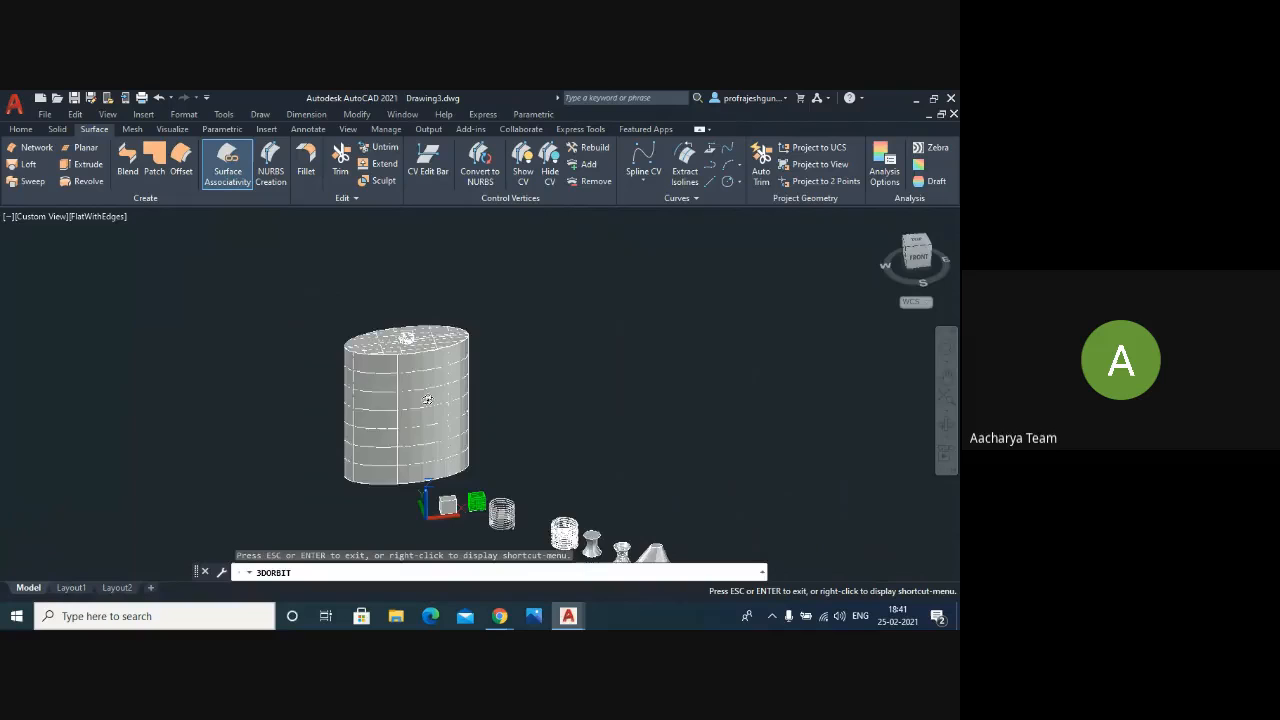
drag(427, 400, 476, 372)
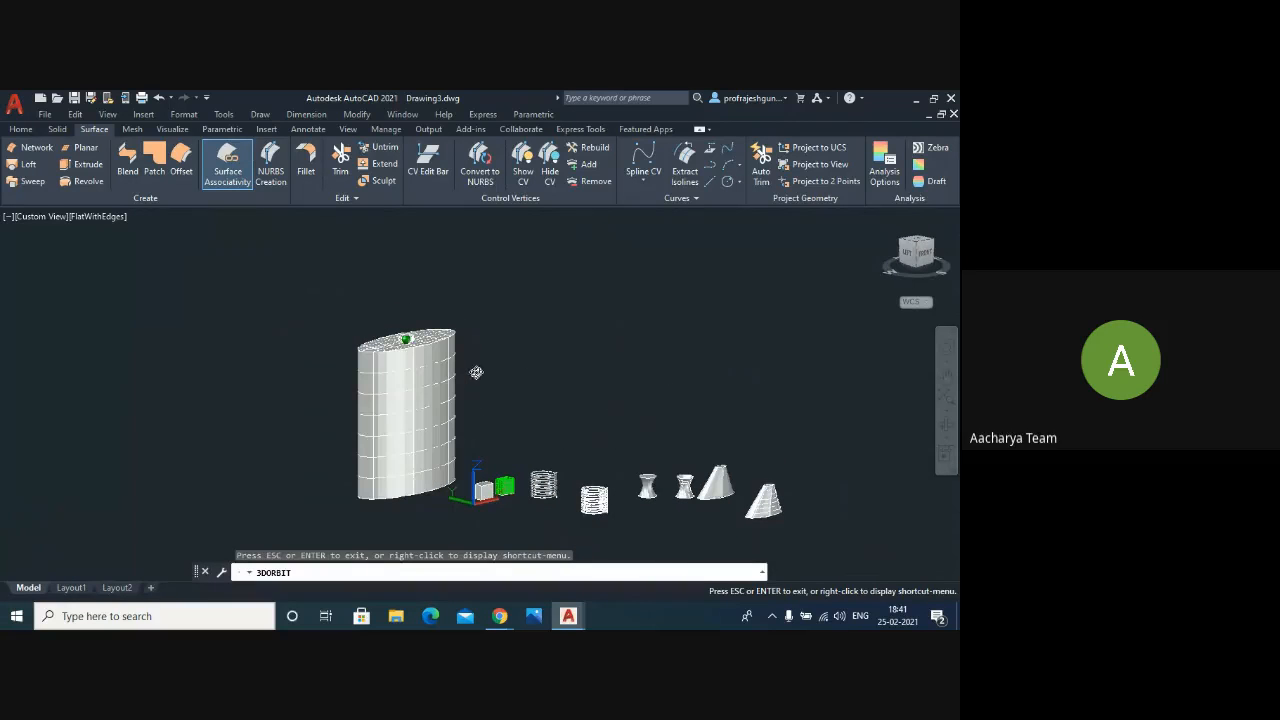
drag(646, 488, 471, 366)
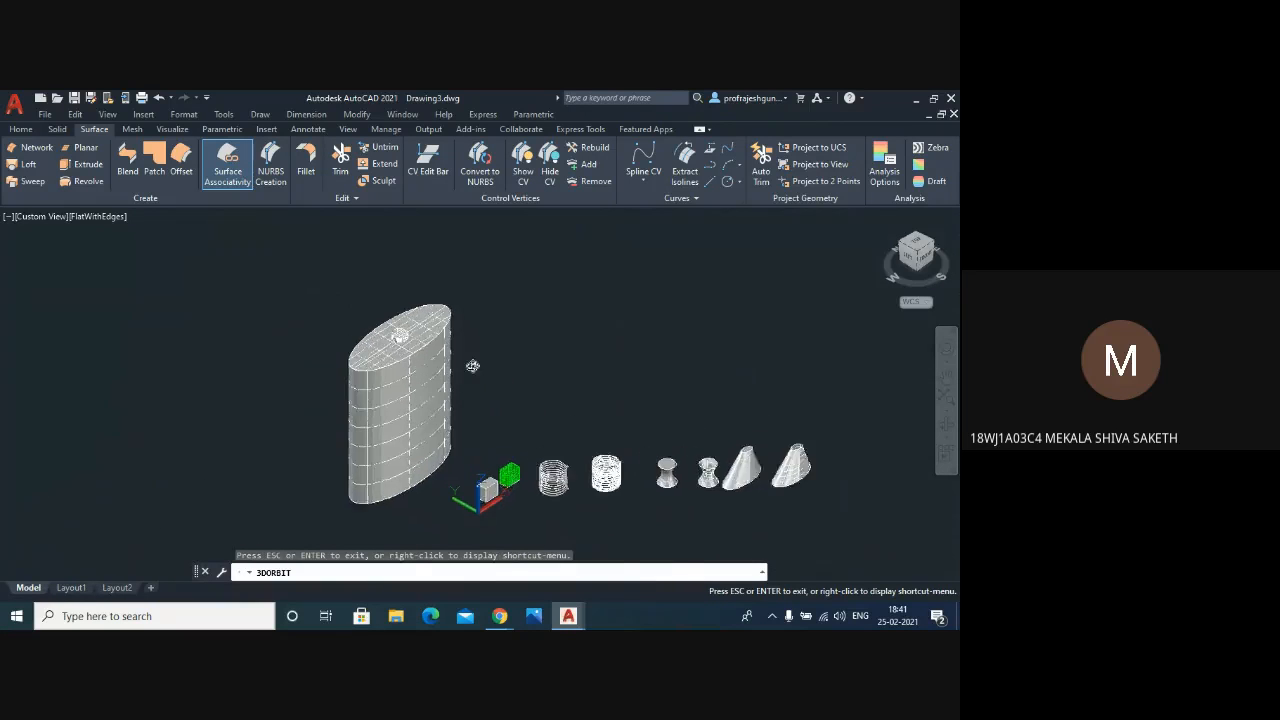
scroll(471, 366, up, 5)
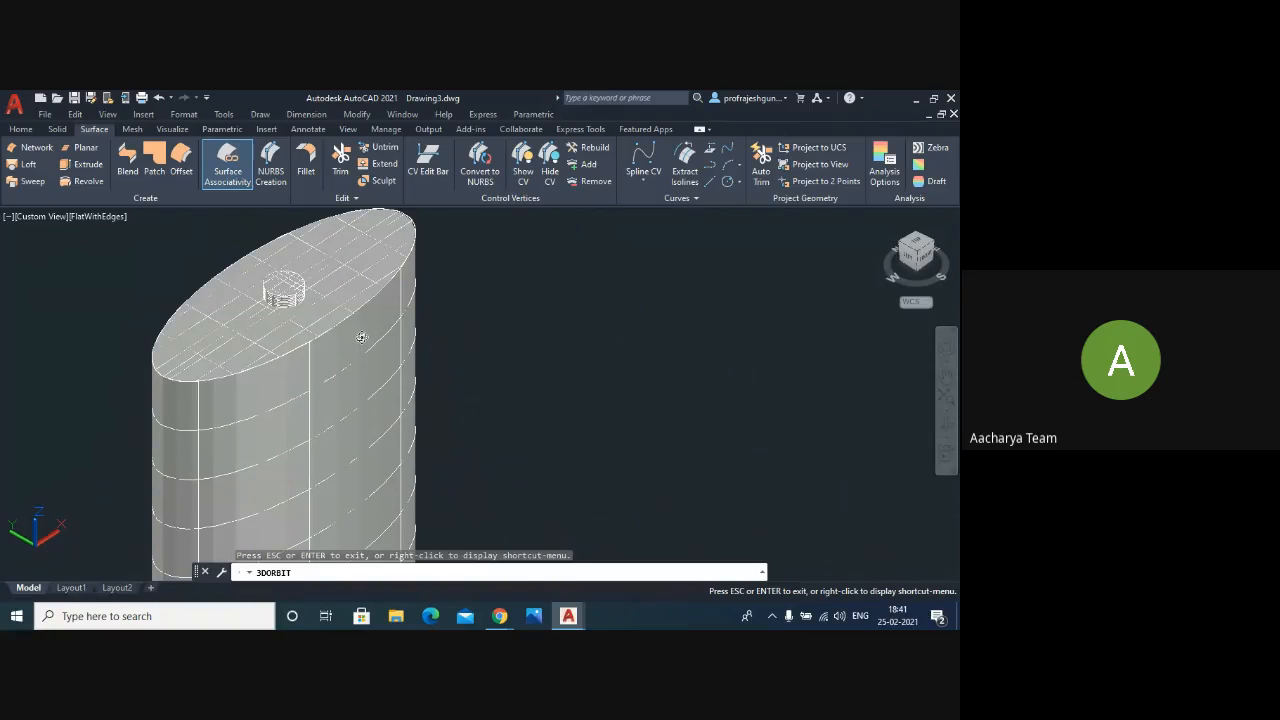
- Draw a circle with a radius of about 19.74 in the empty area beside the elliptical cylinder
scroll(98, 368, down, 5)
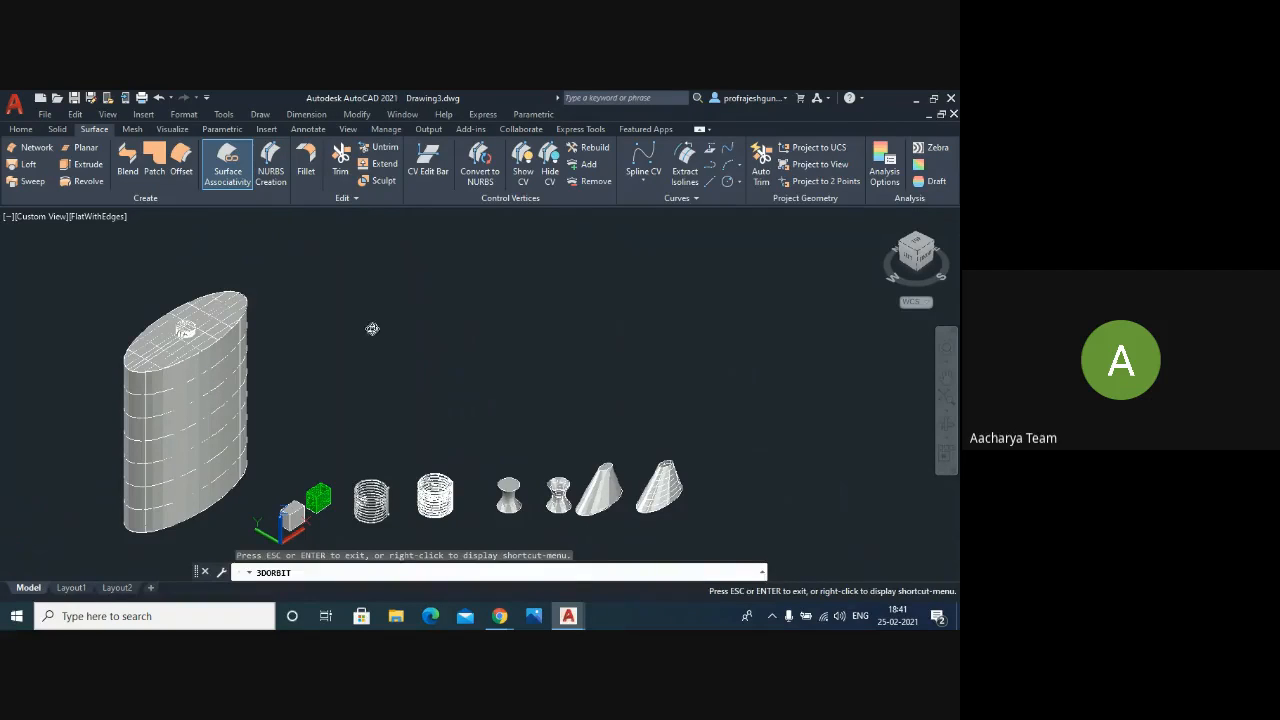
key(Escape)
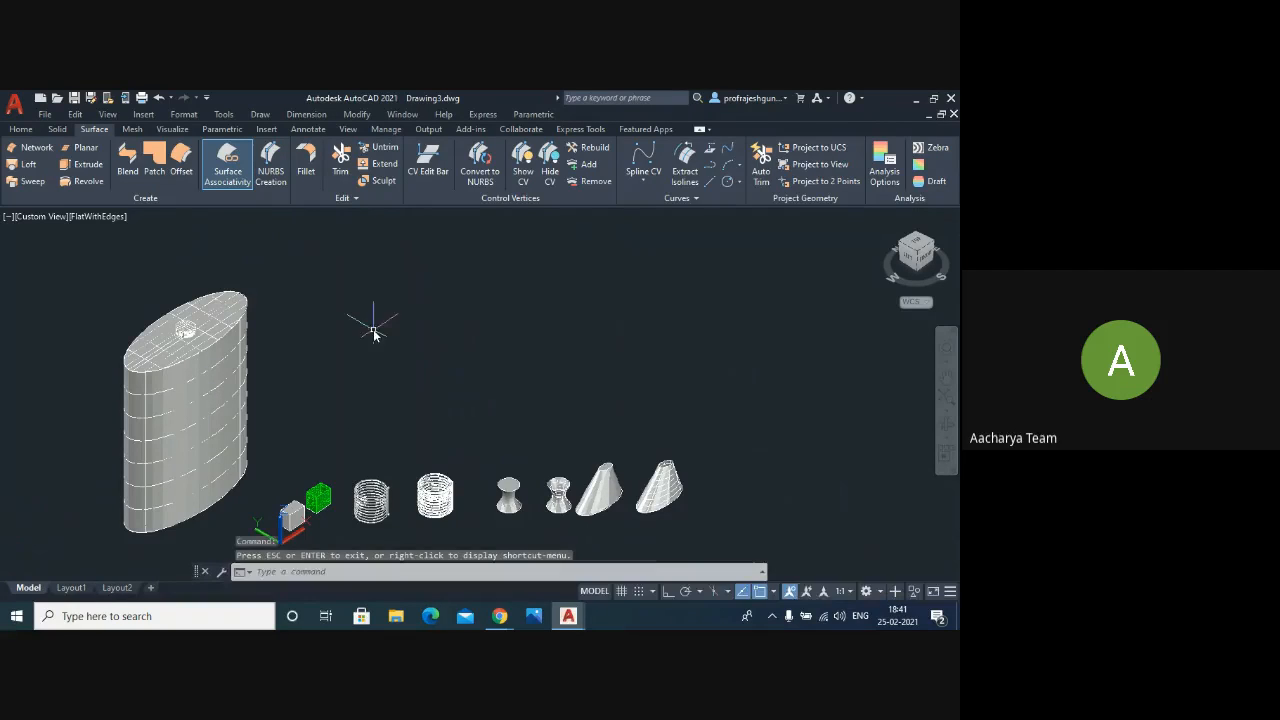
click(22, 131)
click(265, 168)
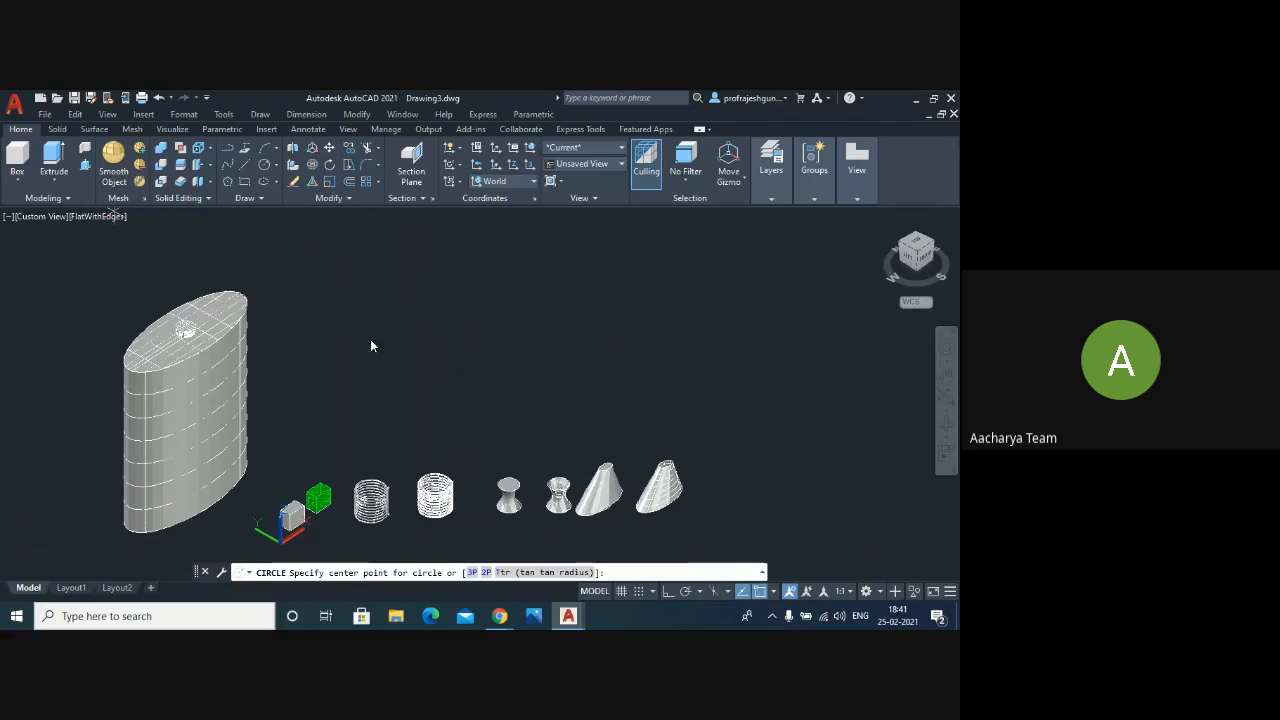
click(400, 400)
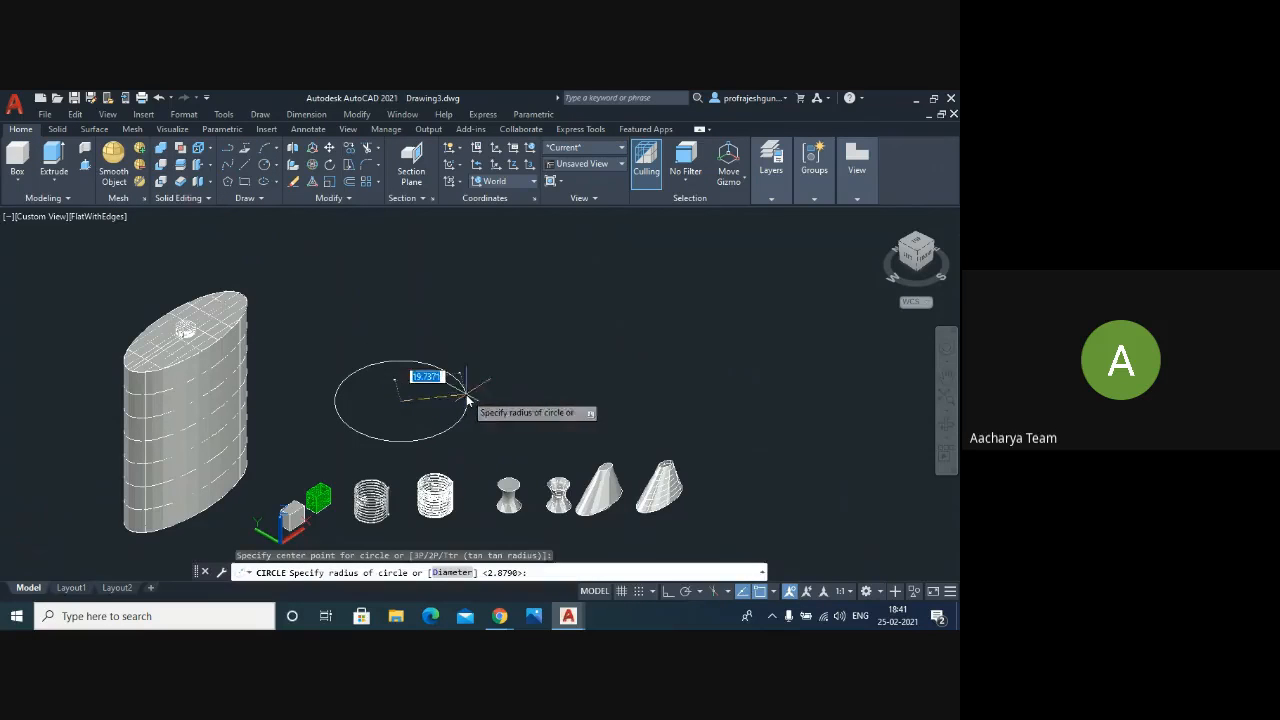
click(467, 398)
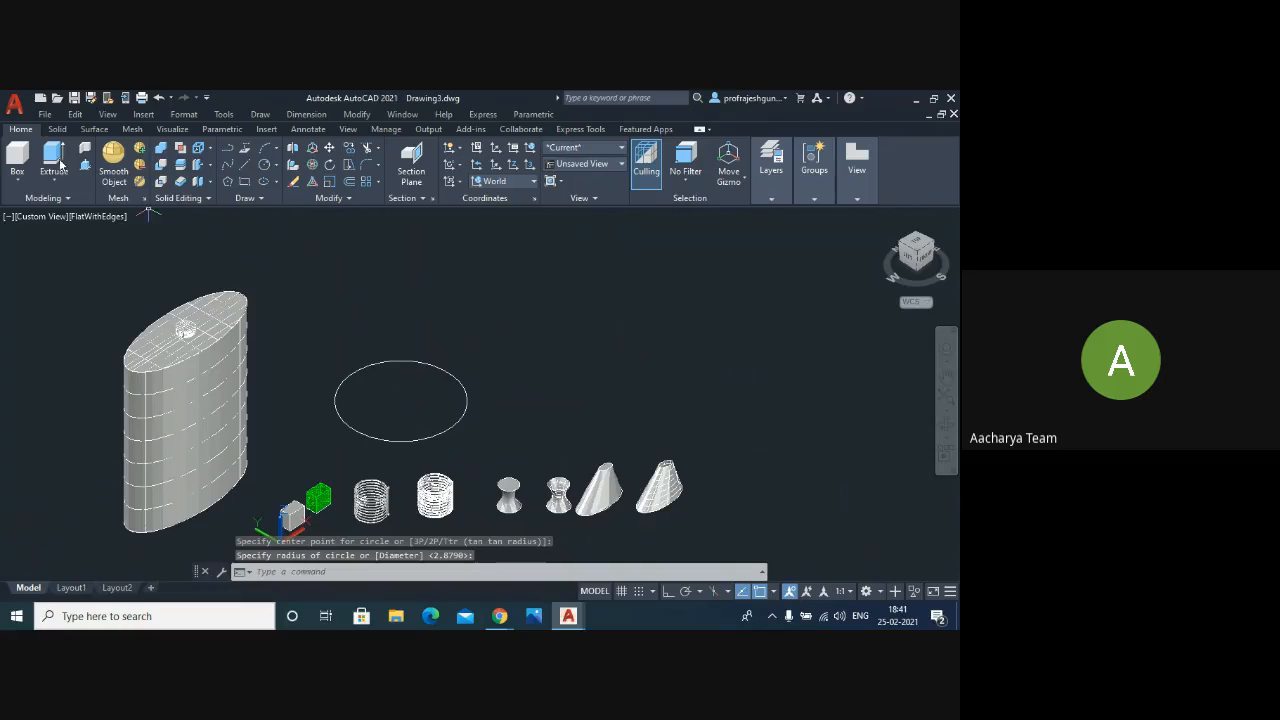
- Extrude the new large circle as a surface with a height of 50
click(94, 129)
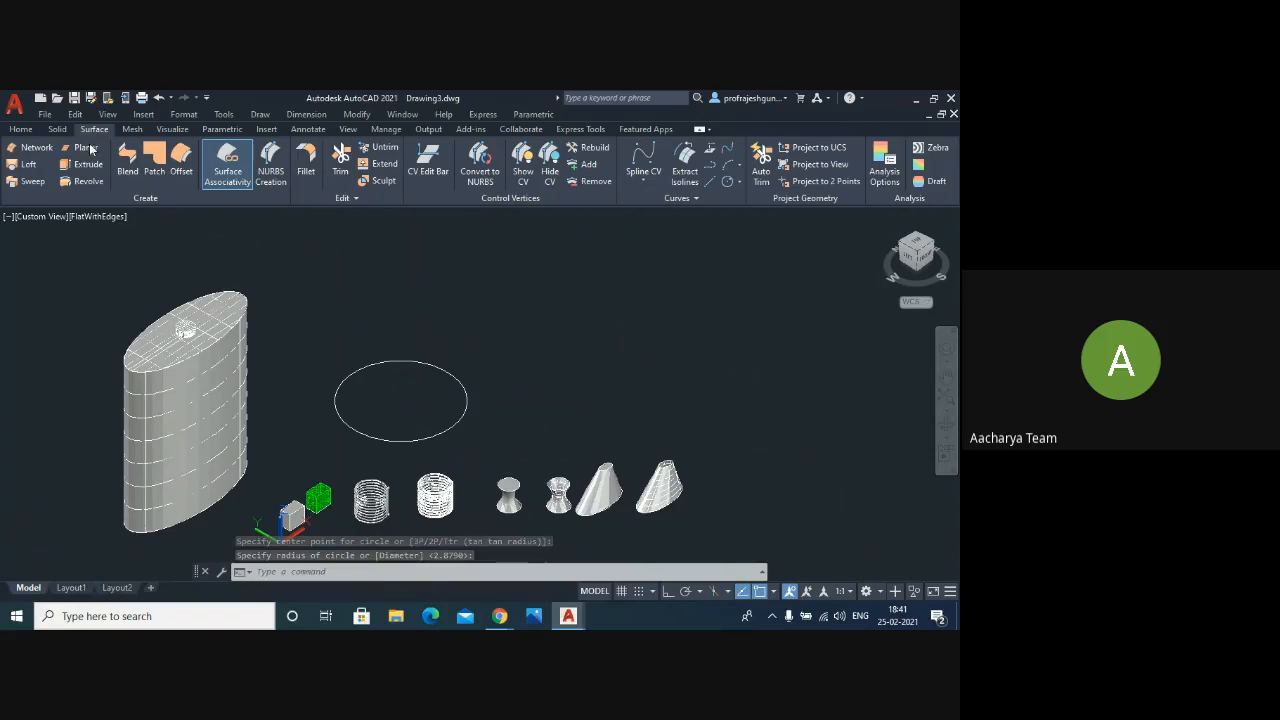
click(86, 166)
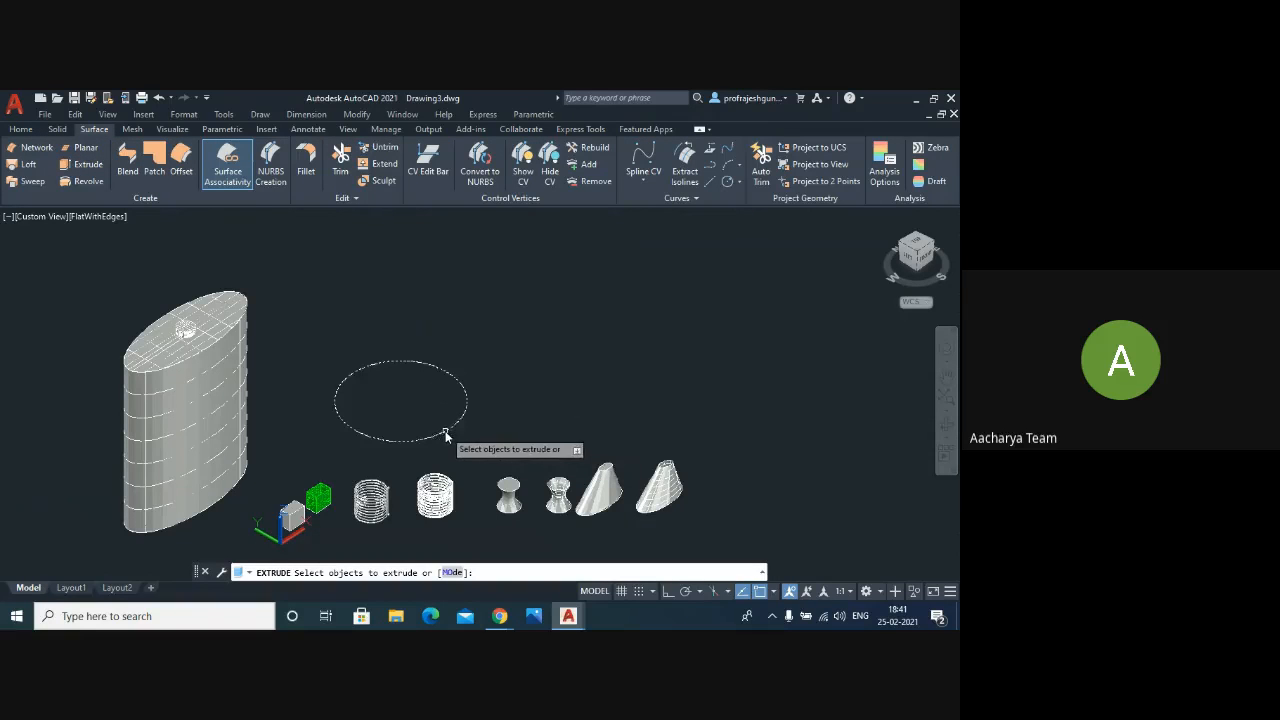
click(445, 430)
key(Return)
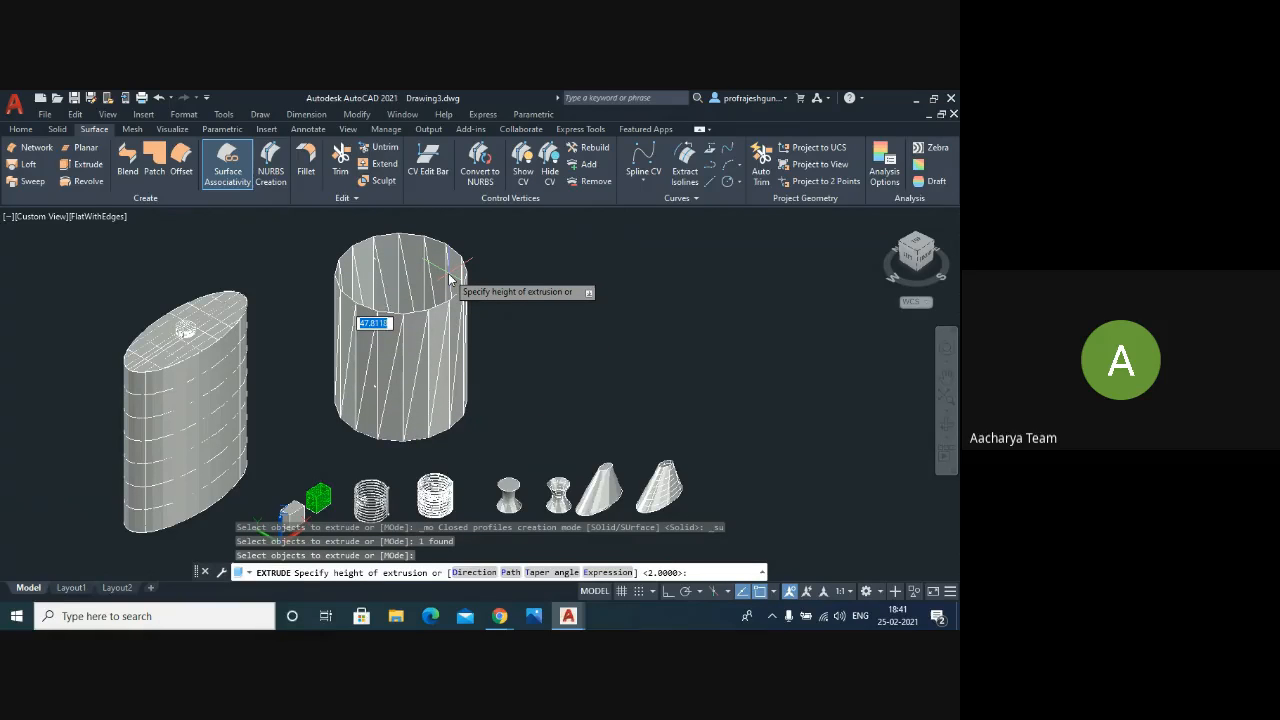
text(50)
key(Return)
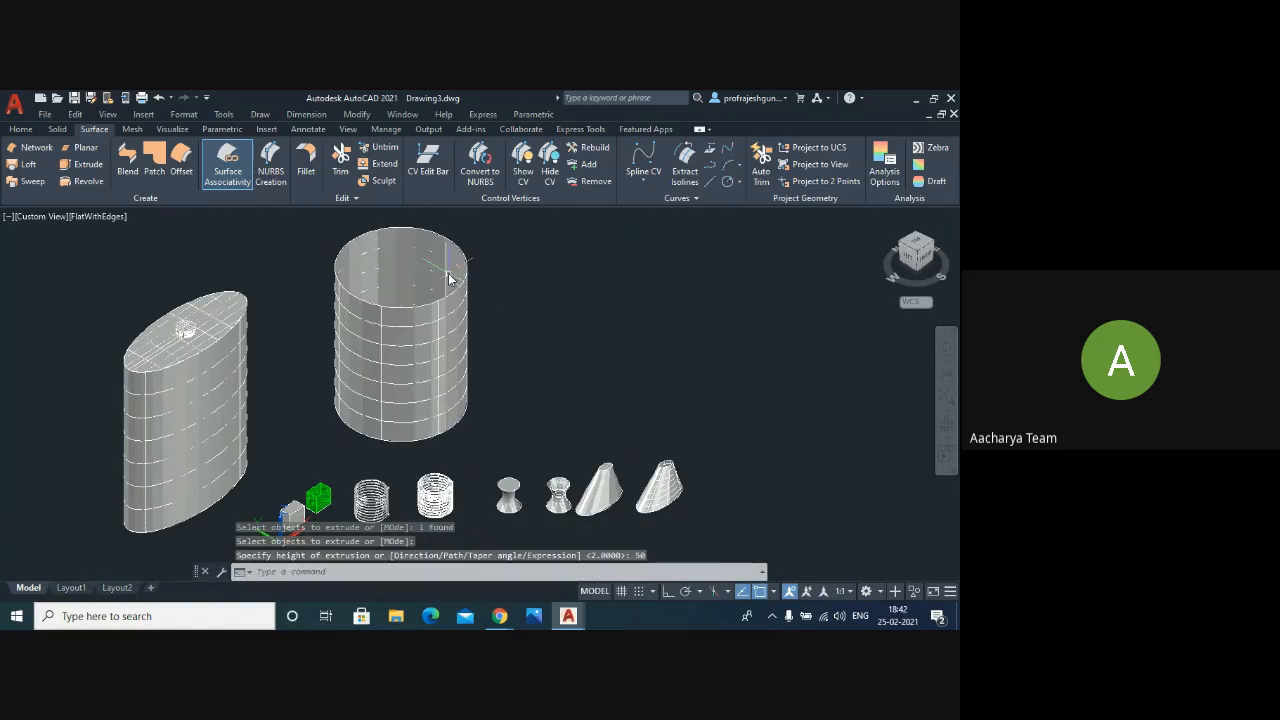
scroll(557, 355, down, 2)
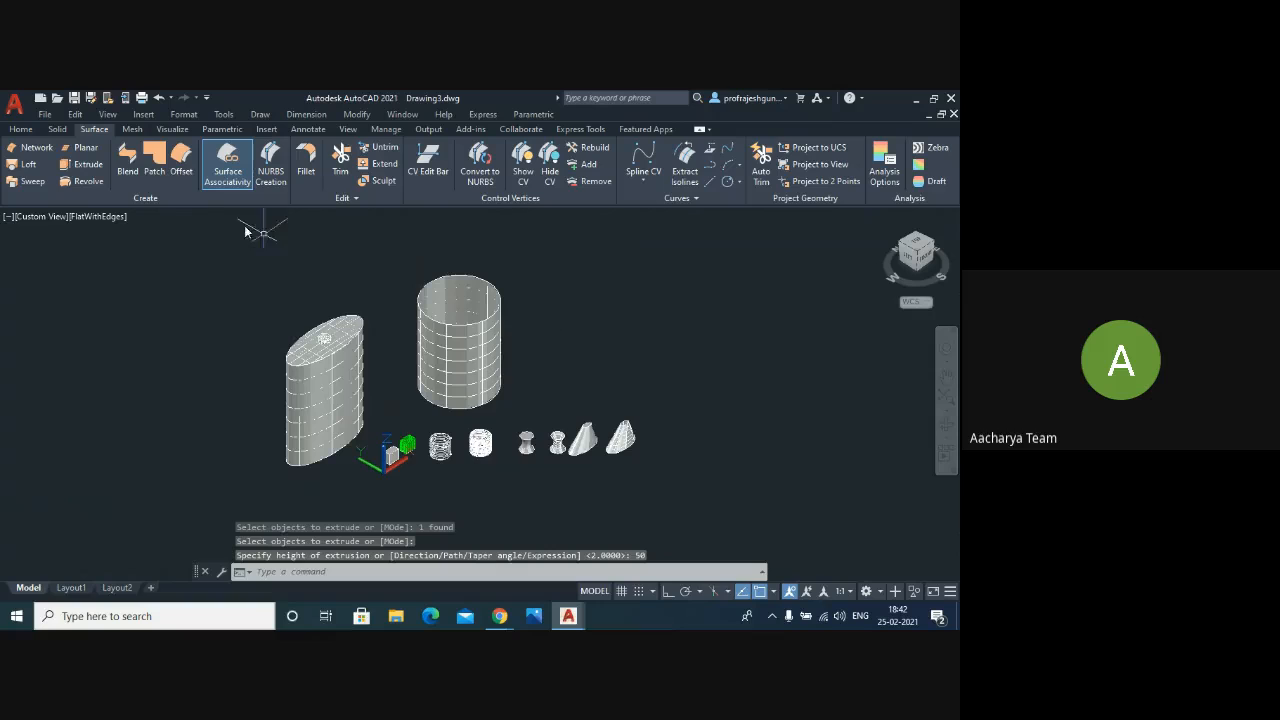
click(155, 160)
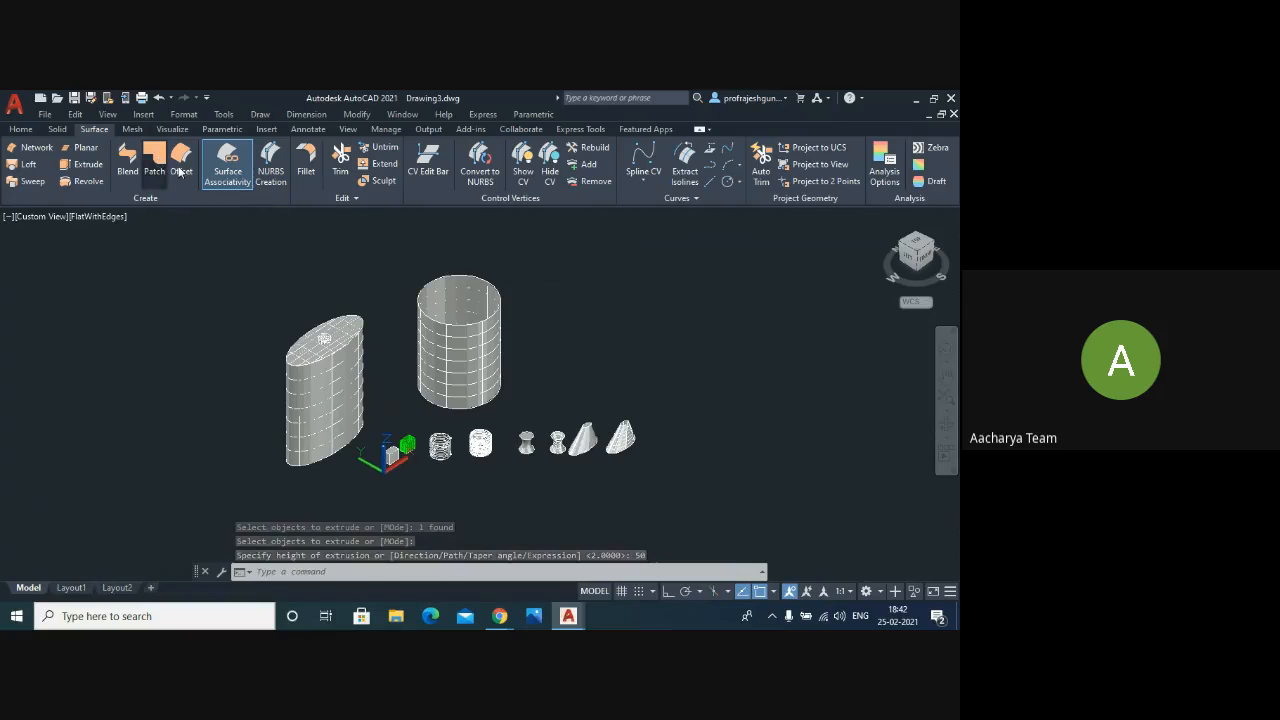
click(490, 319)
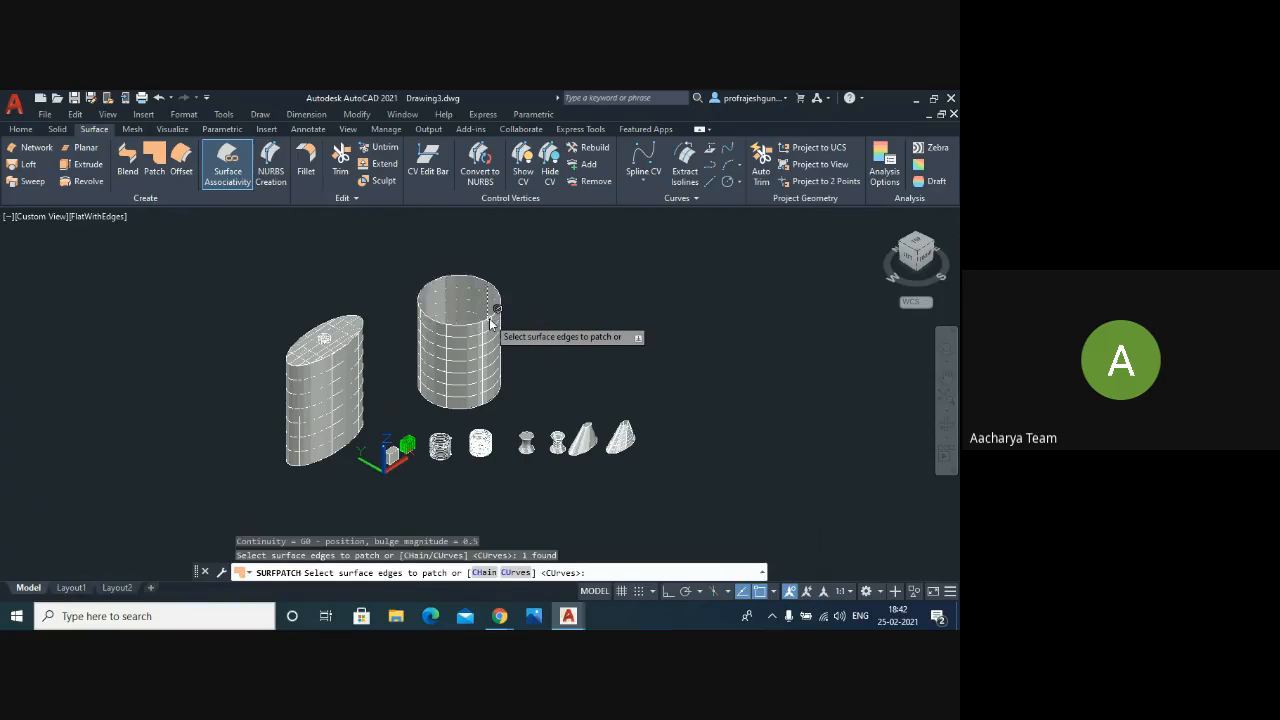
key(Return)
key(Return)
- Close the round cylinder's open top edge with a patch surface, accepting the default continuity and bulge
key(Return)
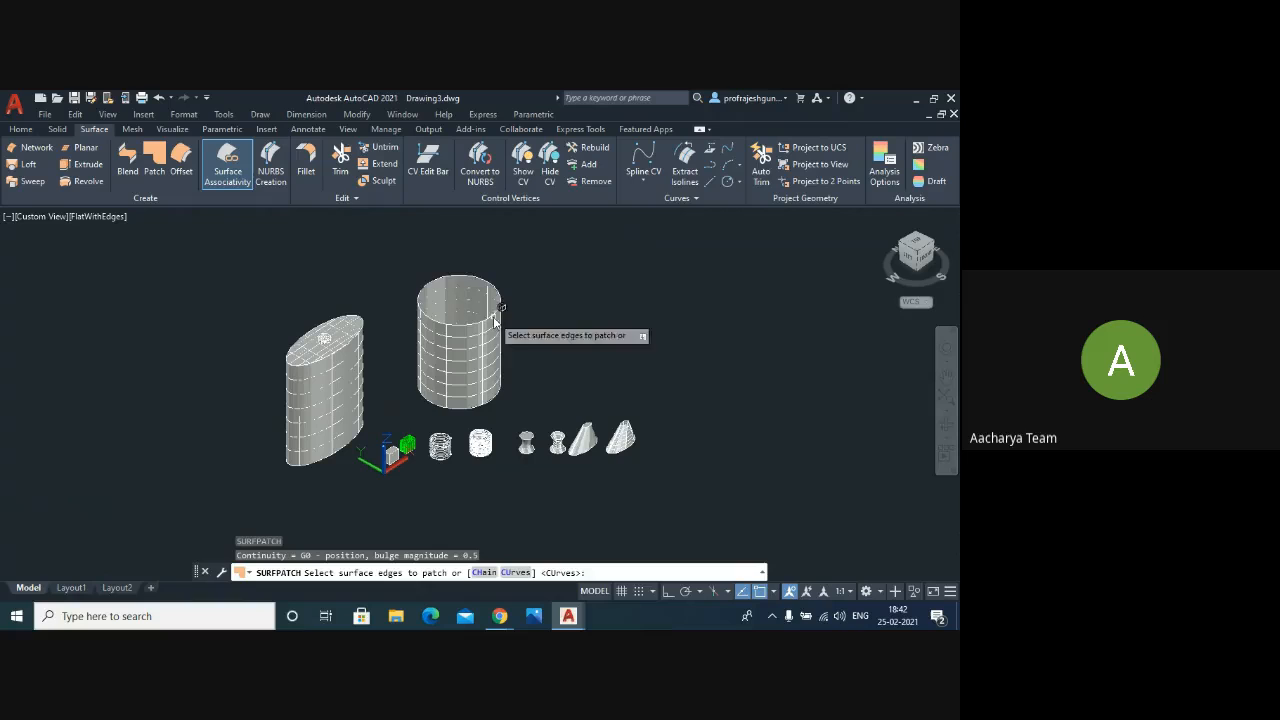
click(491, 319)
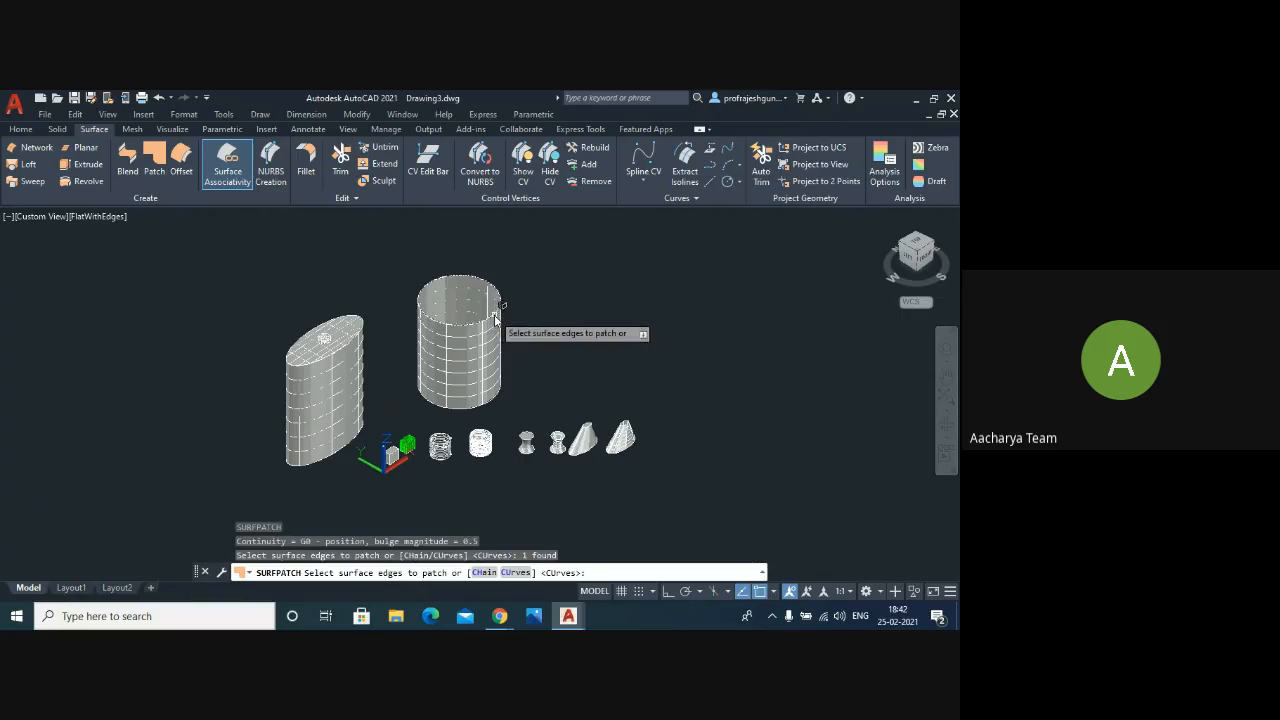
key(Return)
key(Return)
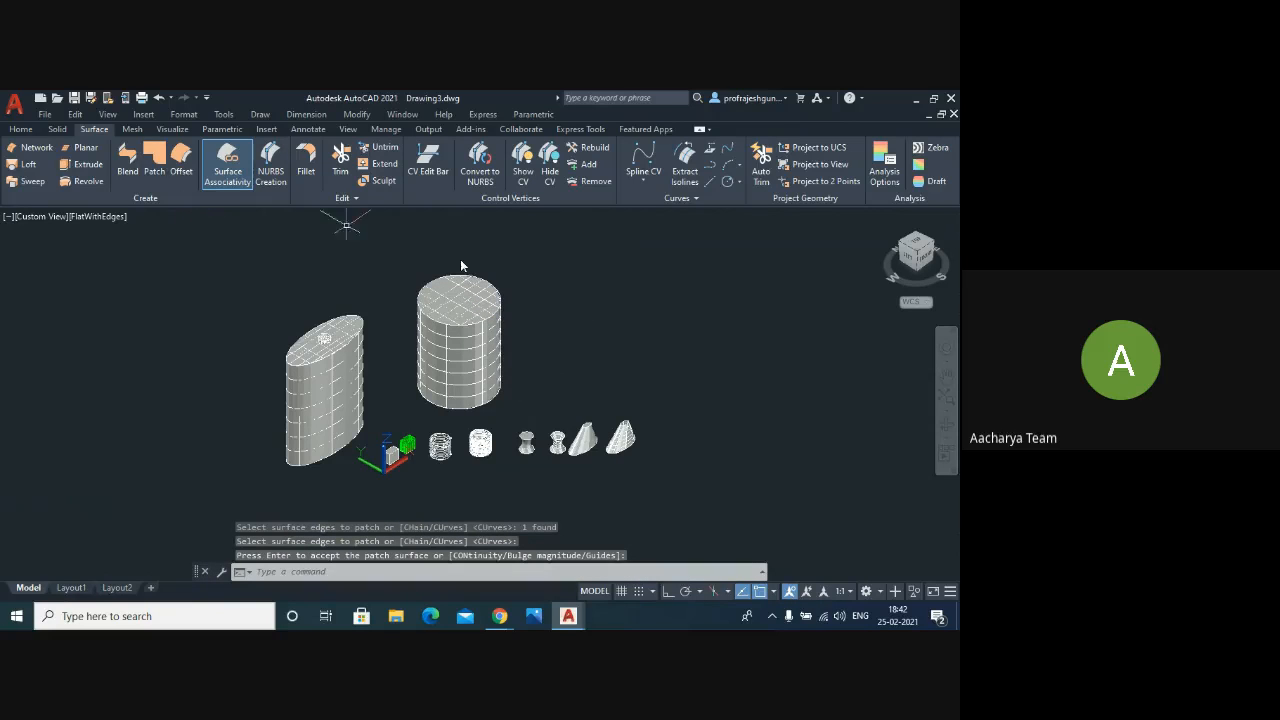
- Close the round cylinder's open bottom edge with a patch surface, accepting the default continuity and bulge
click(947, 431)
mouse_move(497, 397)
mouse_down()
mouse_move(485, 301)
mouse_move(486, 412)
mouse_up()
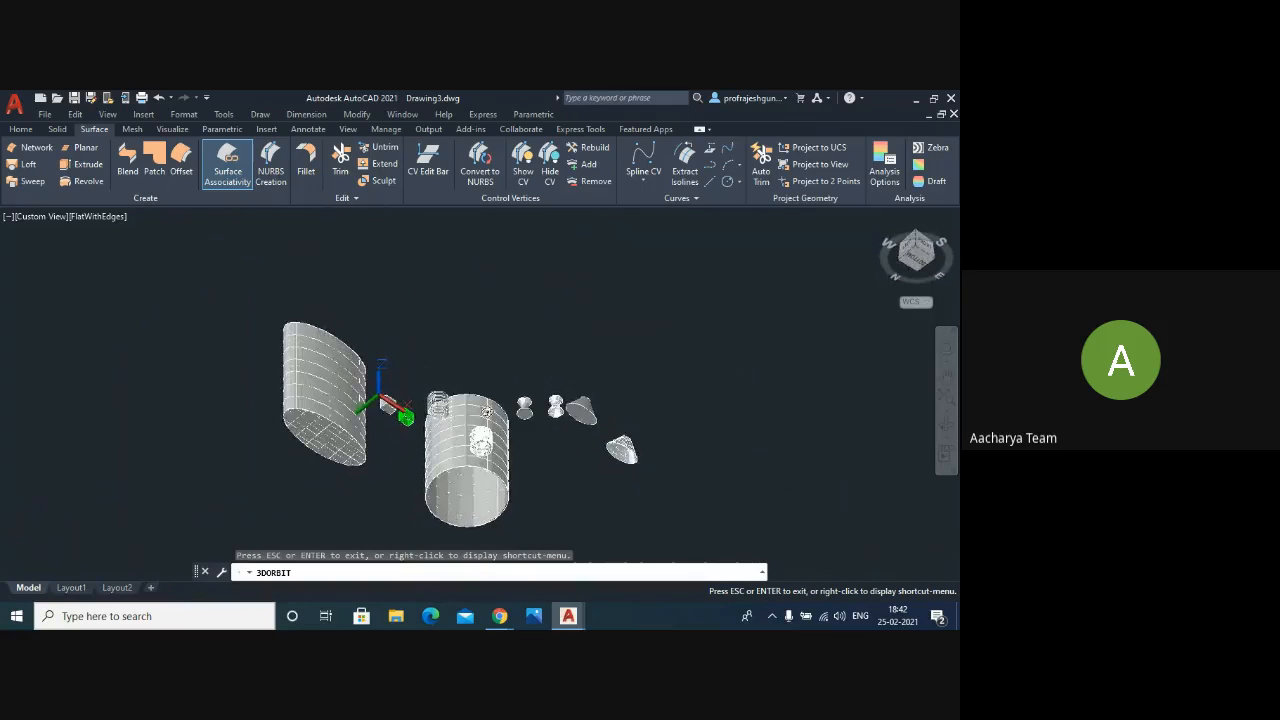
key(Escape)
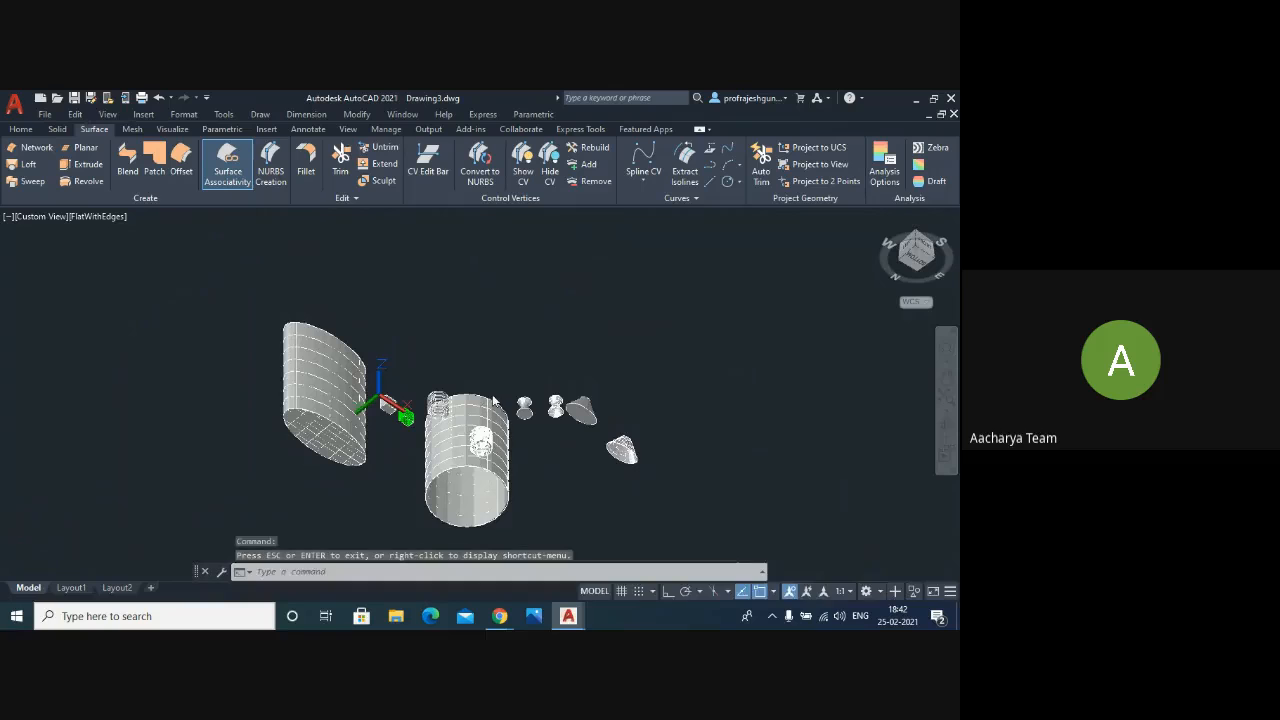
click(157, 175)
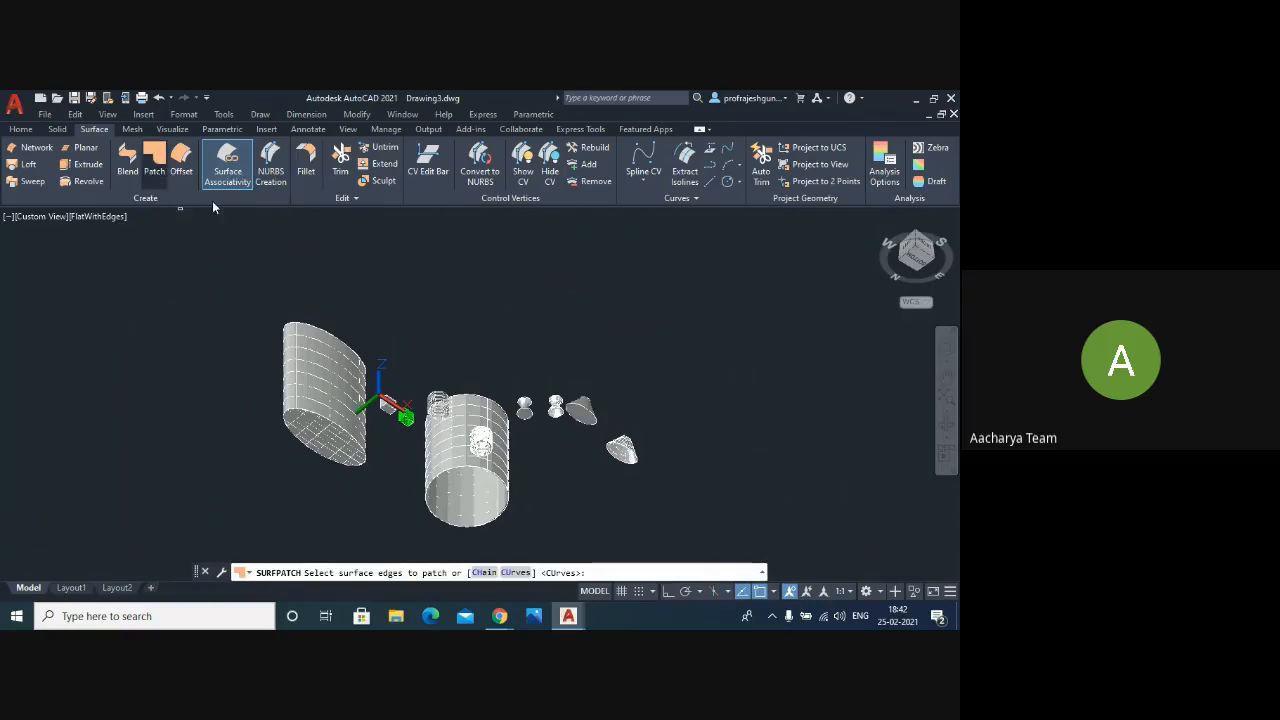
click(503, 487)
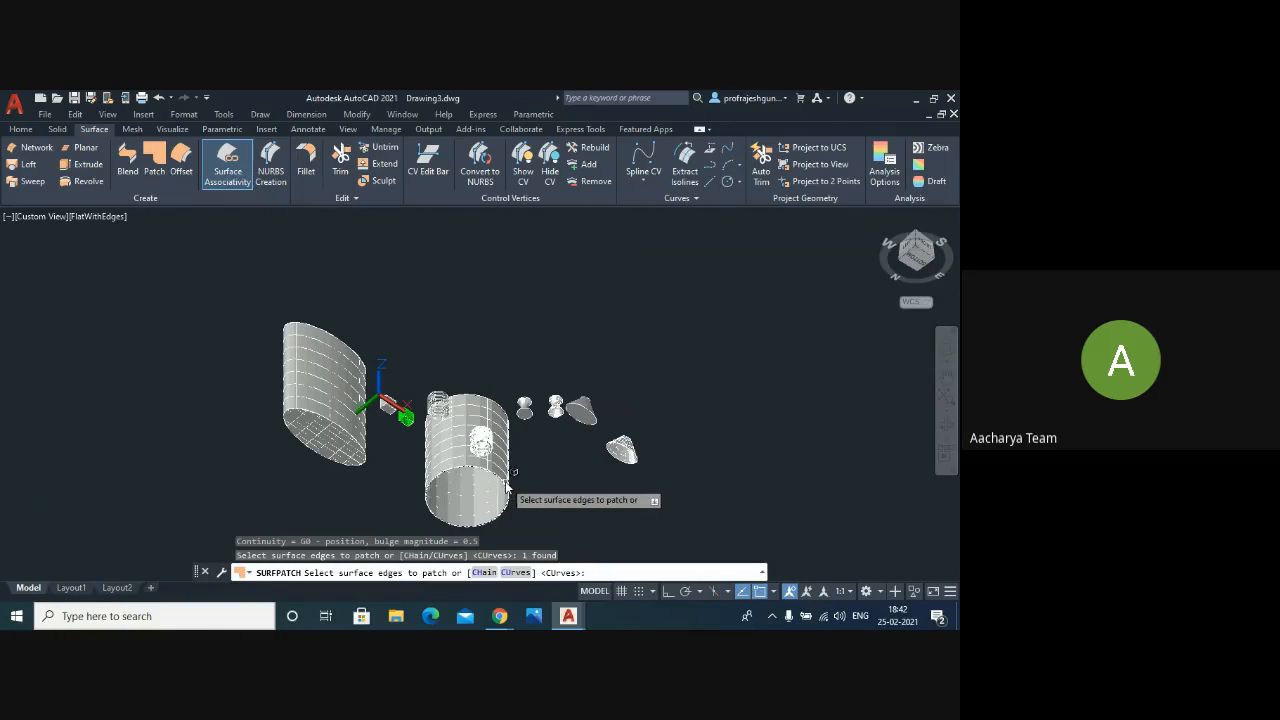
key(Return)
key(Return)
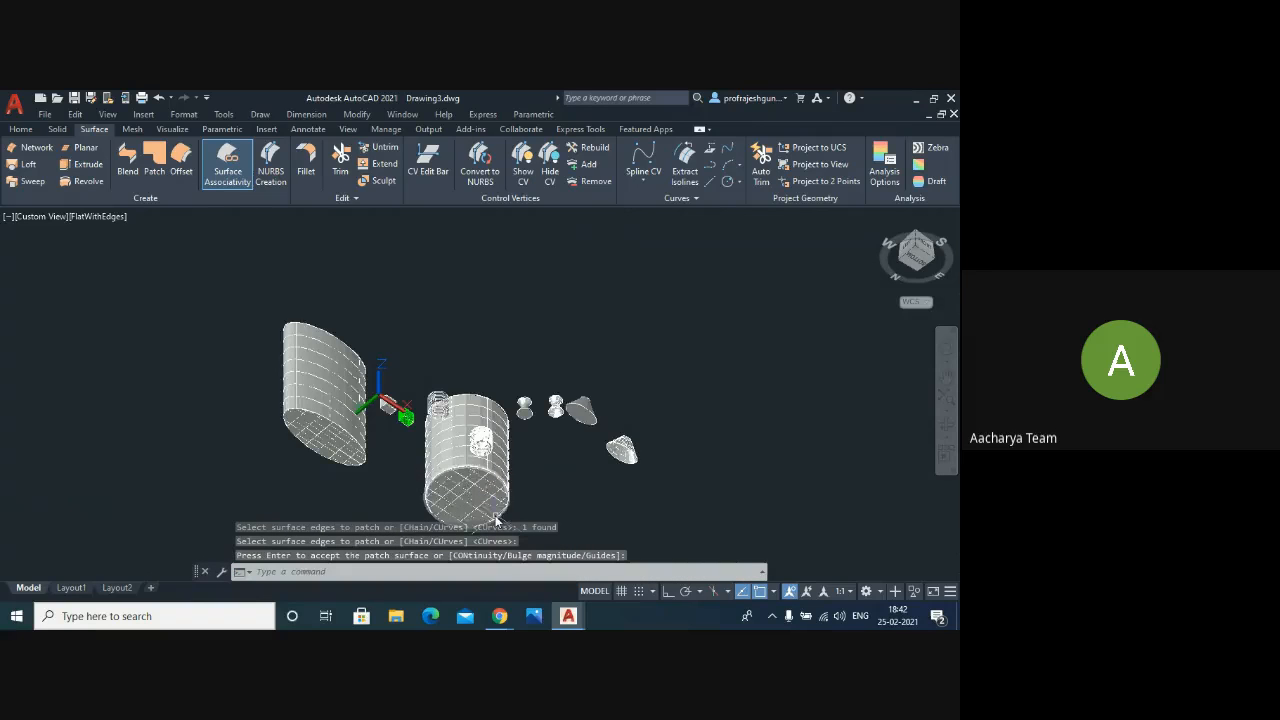
- Examine the round cylinder's patched bottom and top ends from below and above
scroll(492, 520, up, 3)
scroll(492, 520, up, 3)
scroll(492, 517, down, 4)
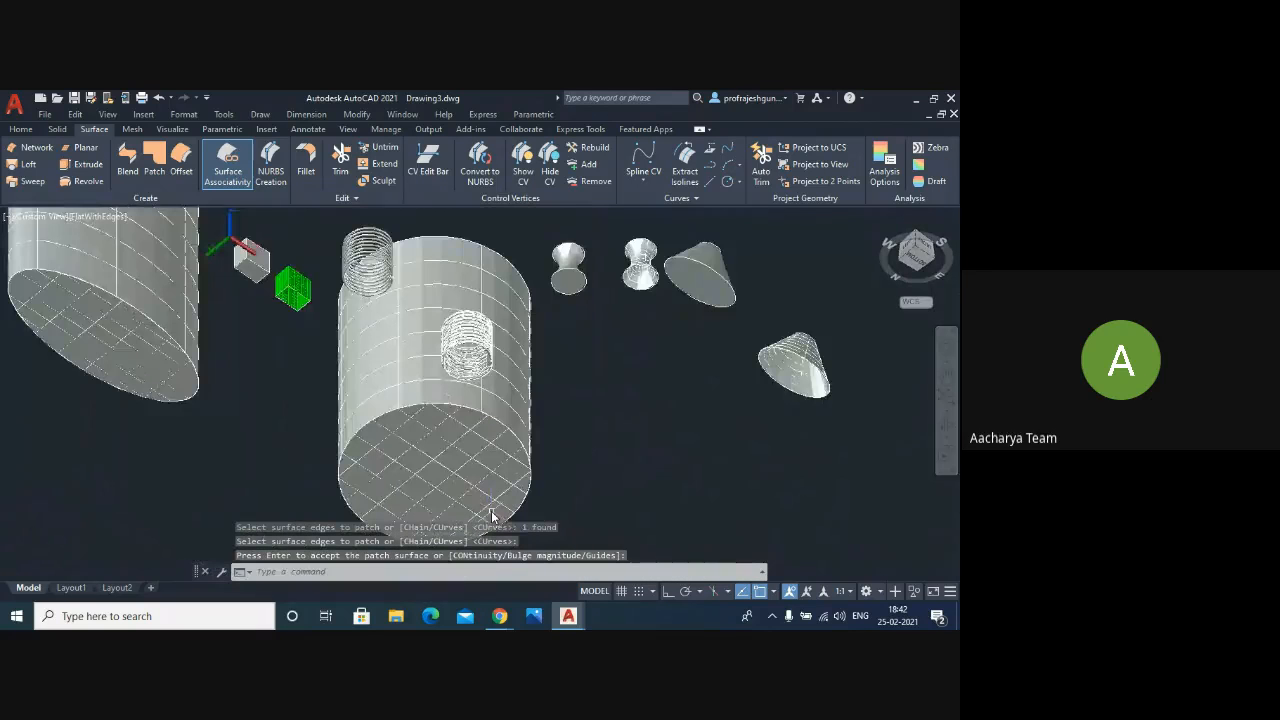
scroll(492, 517, down, 3)
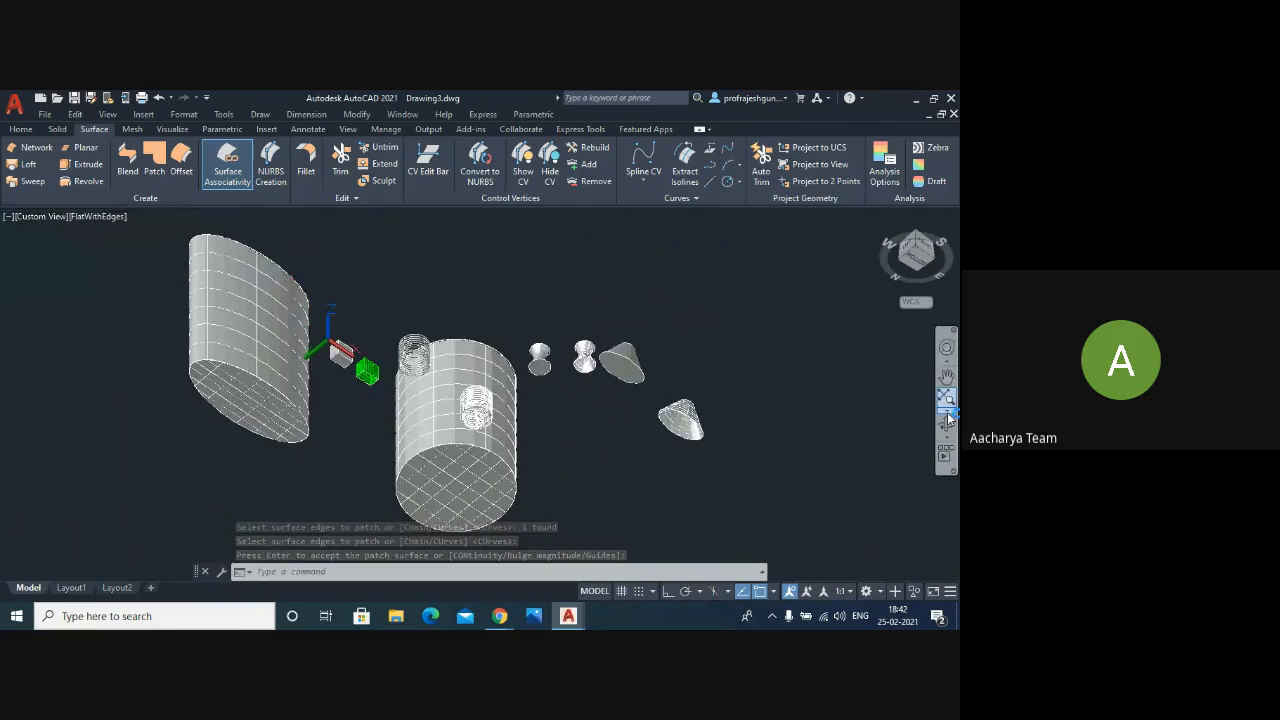
shift+middle_drag(516, 430, 496, 486)
scroll(474, 380, down, 2)
scroll(484, 312, up, 5)
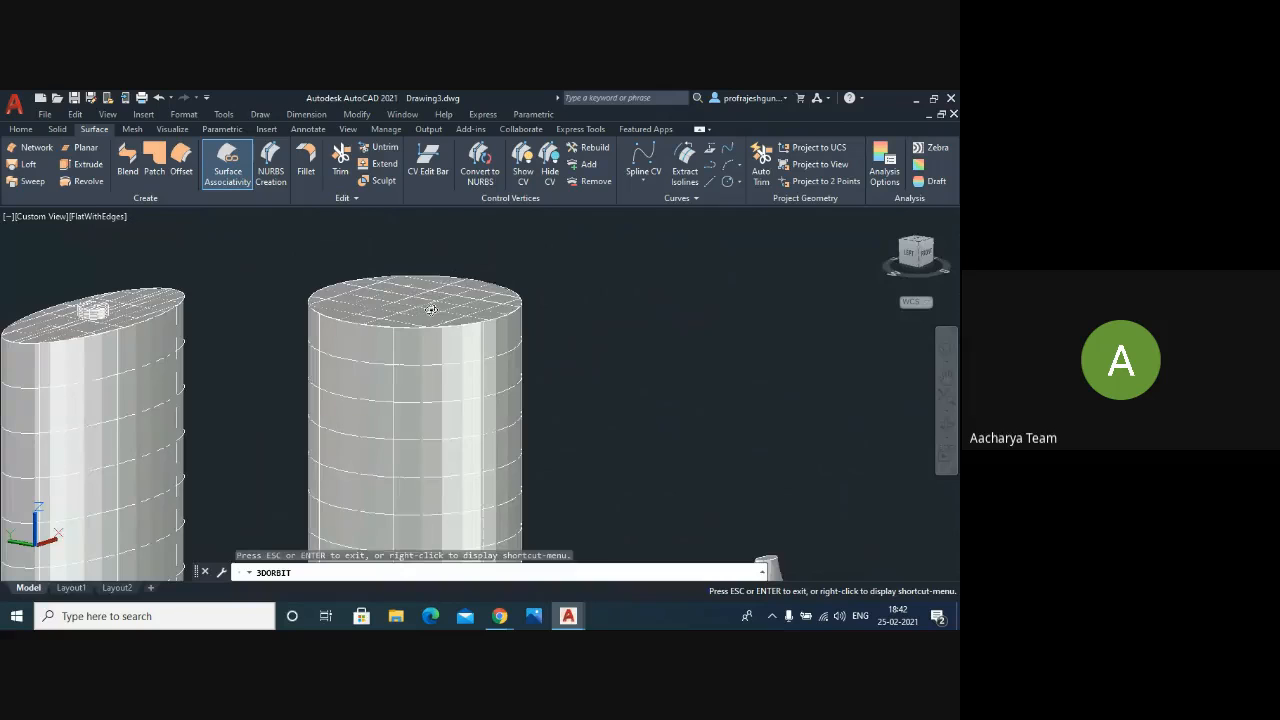
- Switch to the SW Isometric view and draw a circle of radius 7 at the centre of the round cylinder's top
right_click(356, 327)
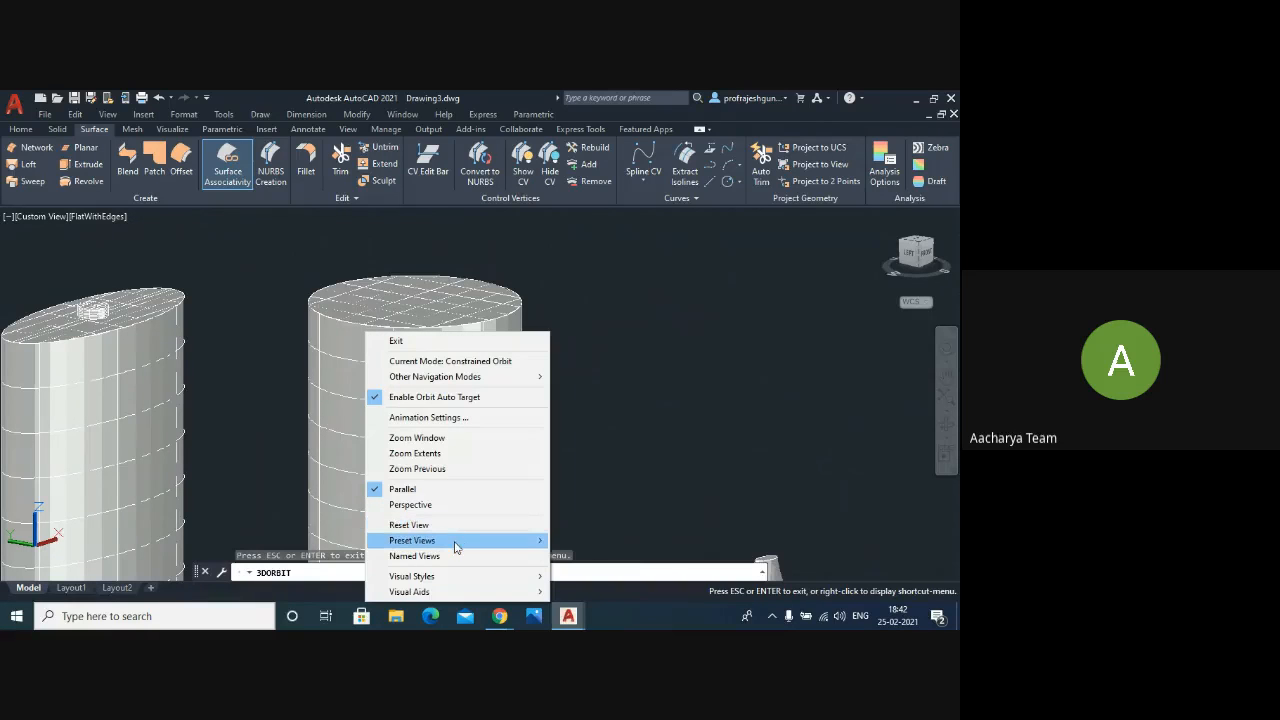
mouse_move(455, 545)
scroll(505, 295, up, 5)
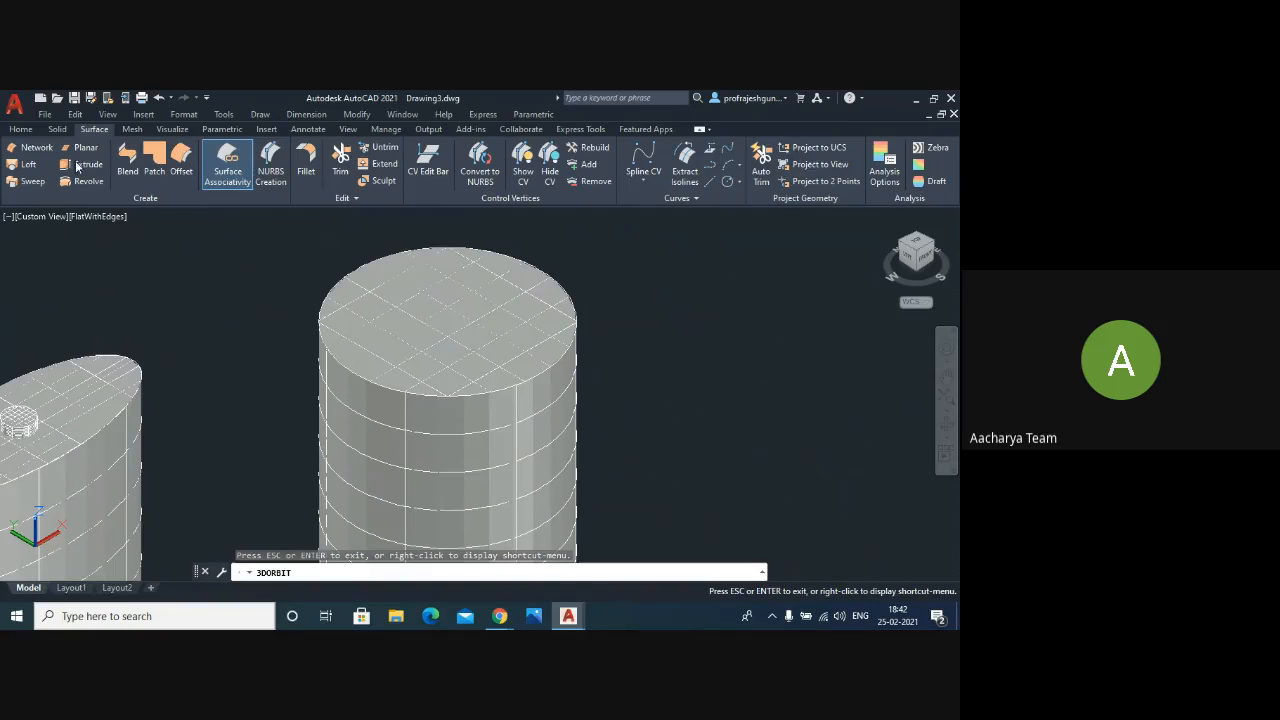
click(20, 129)
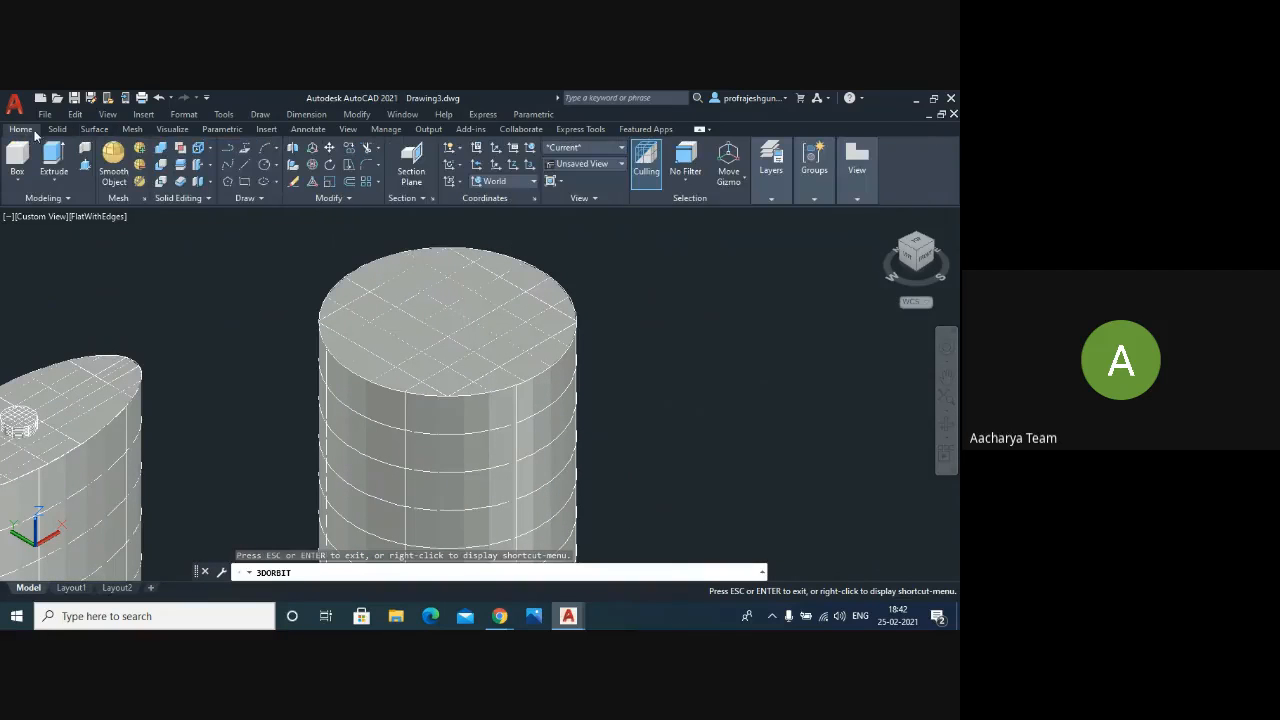
click(264, 166)
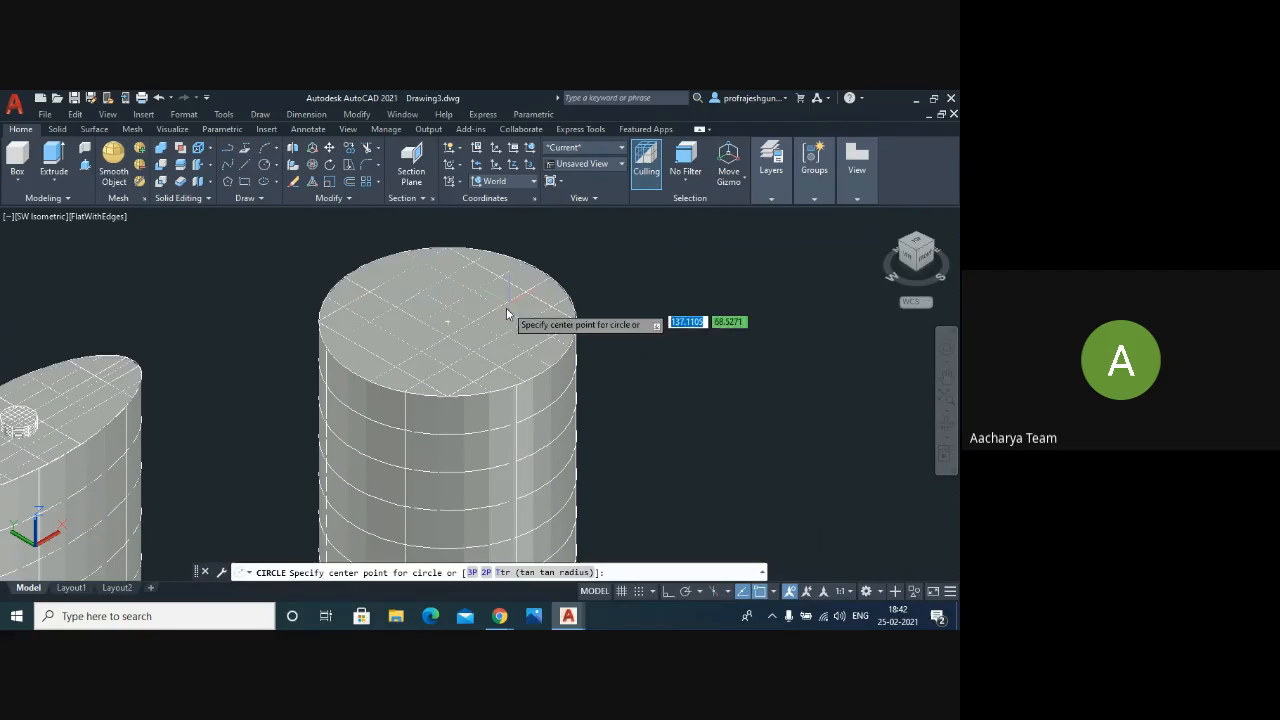
click(448, 324)
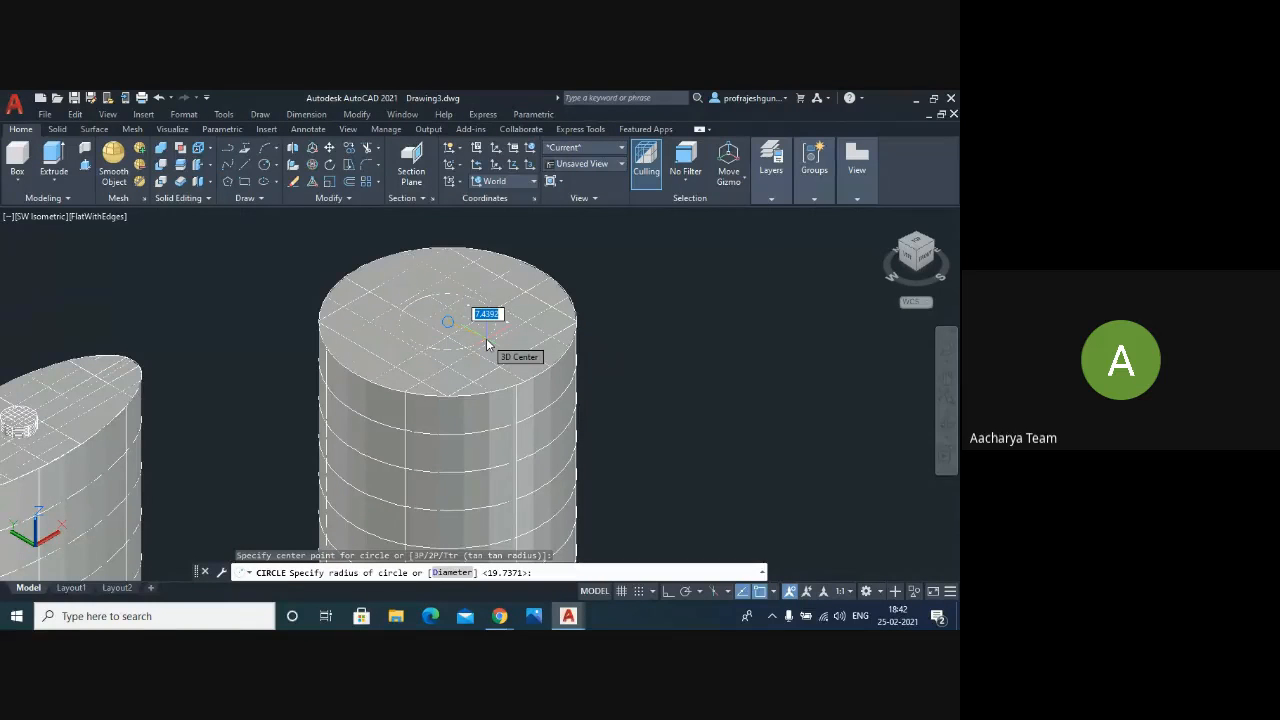
text(7)
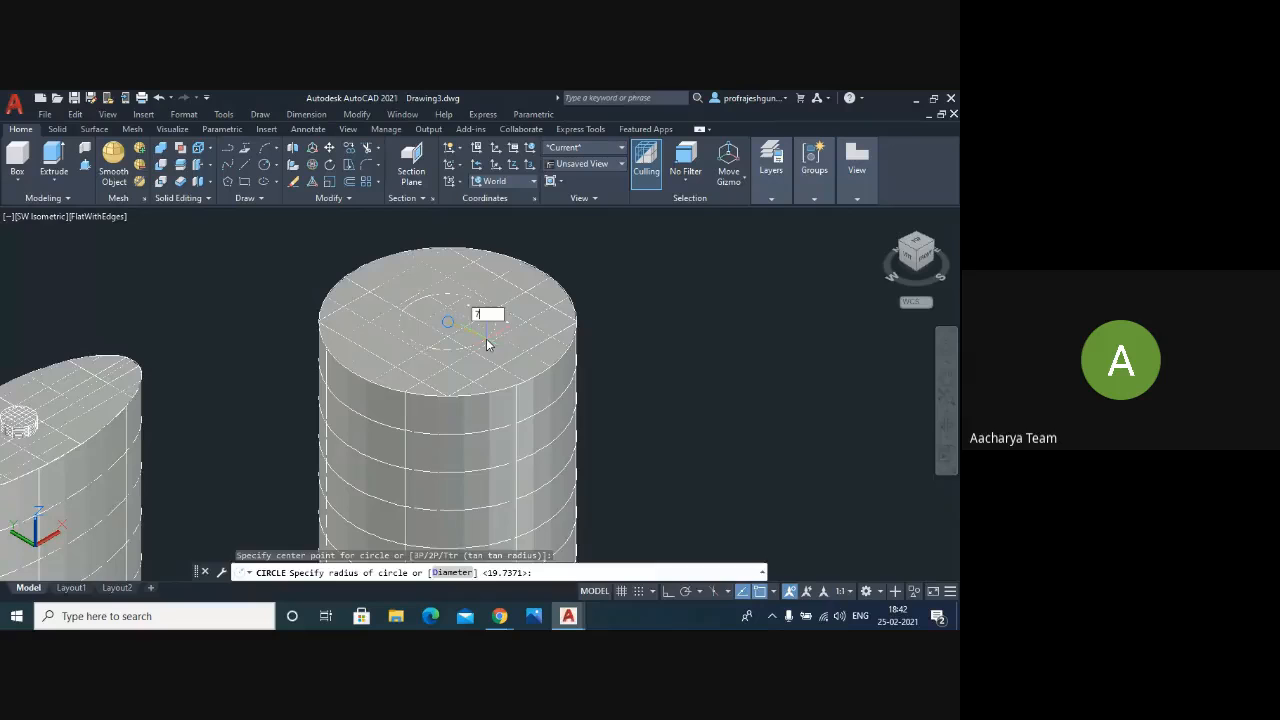
key(Return)
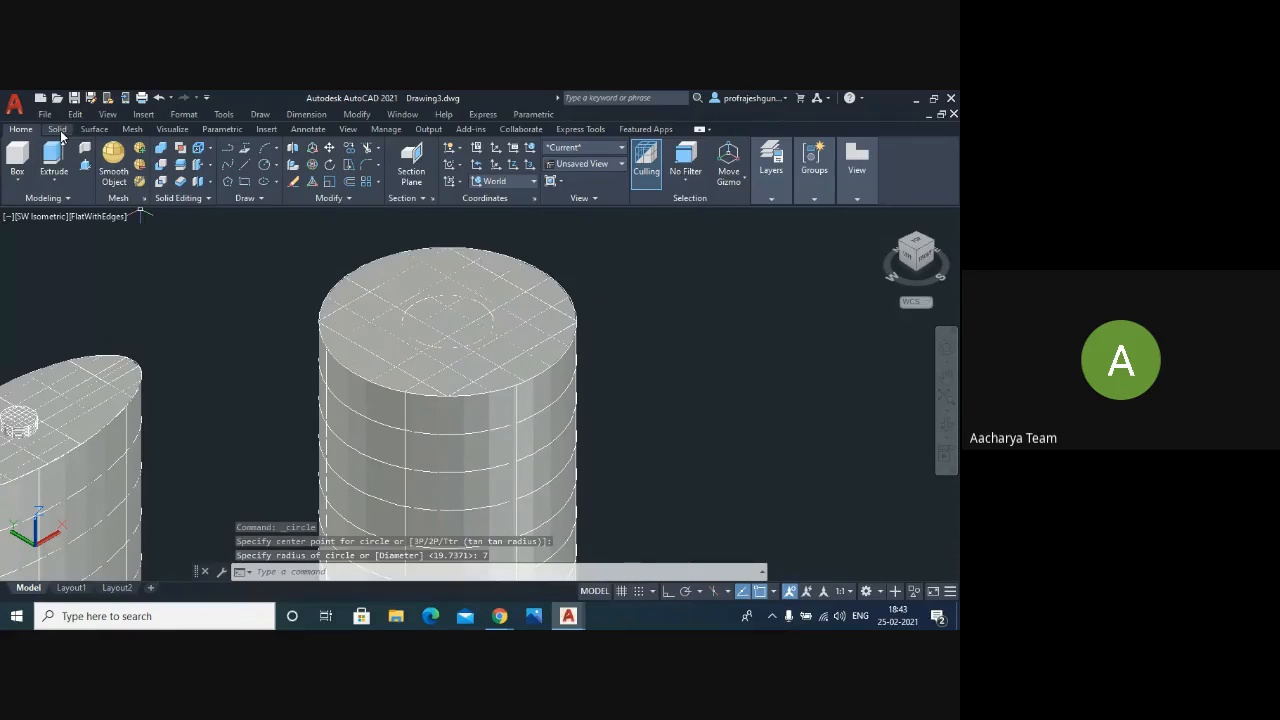
click(94, 130)
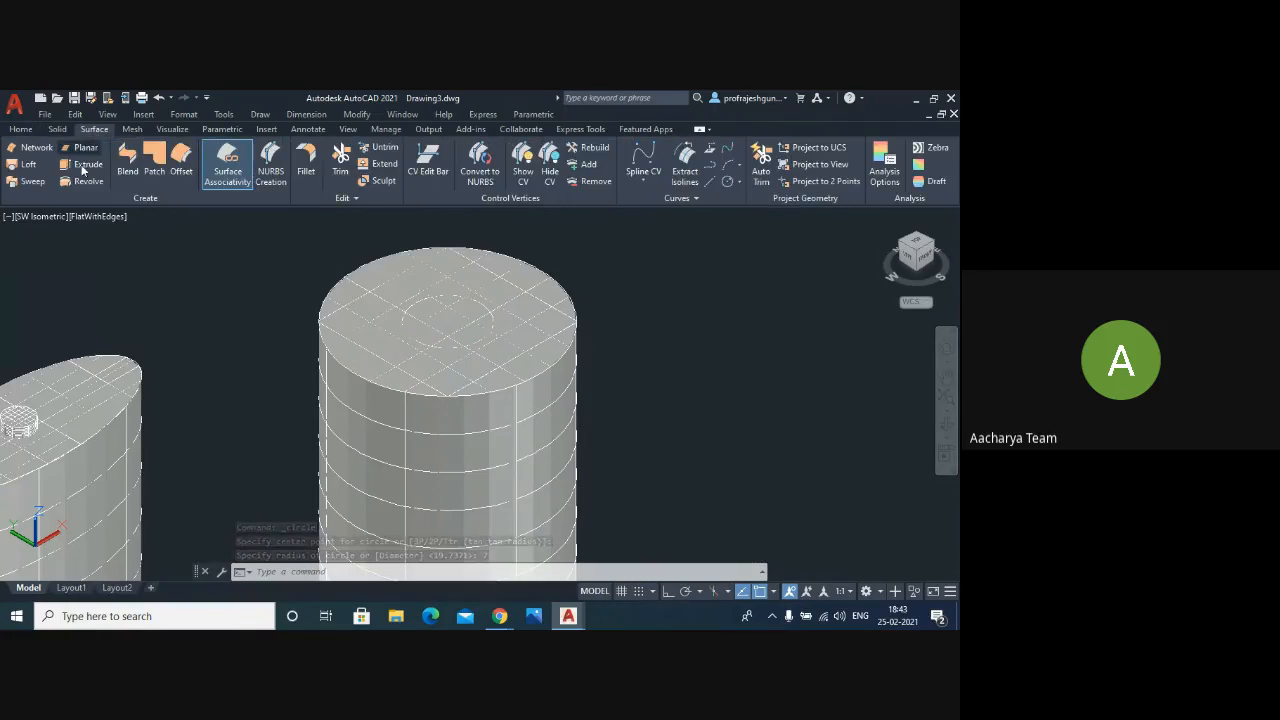
click(82, 164)
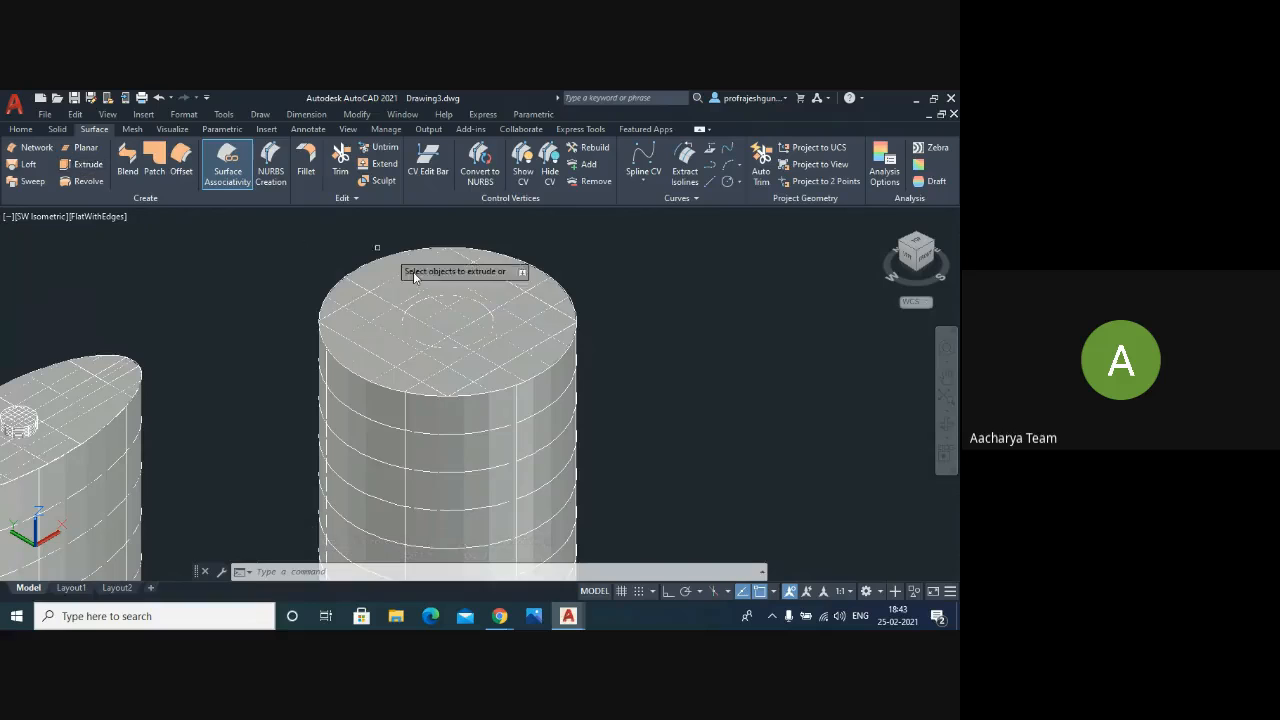
click(448, 350)
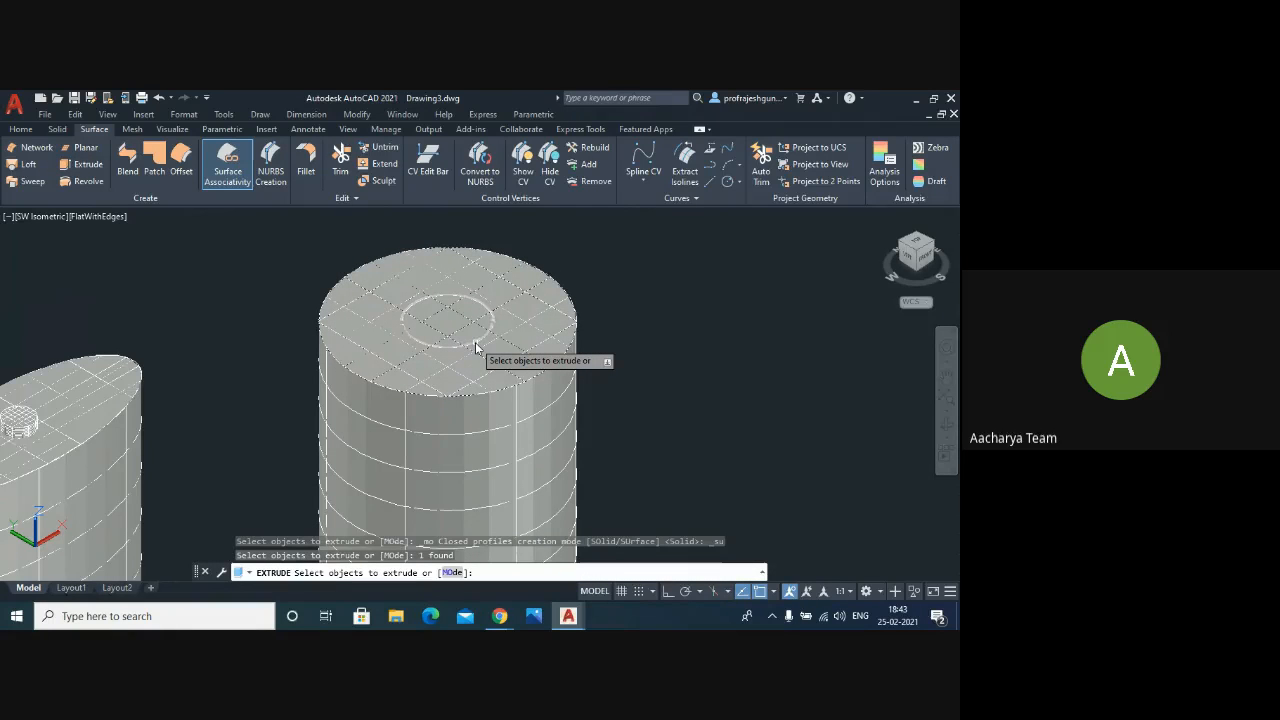
click(476, 347)
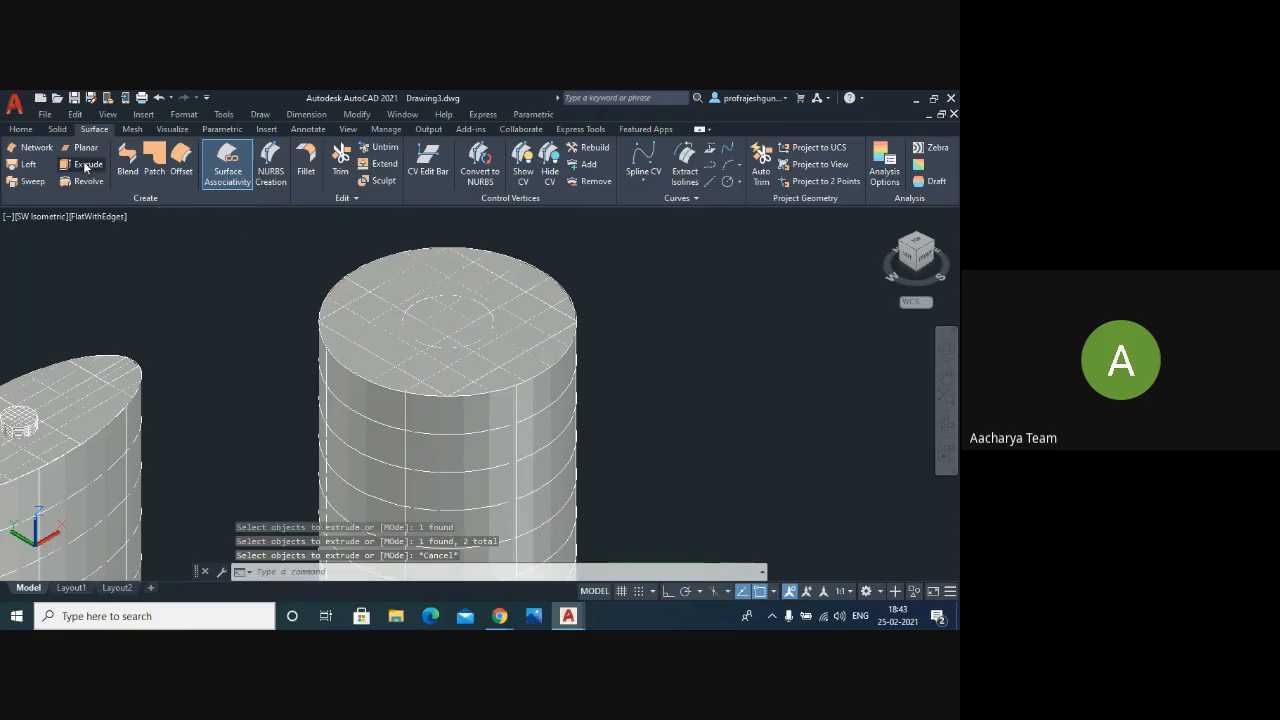
- Extrude the small circle on the round cylinder's top as a surface with a height of 7
click(477, 347)
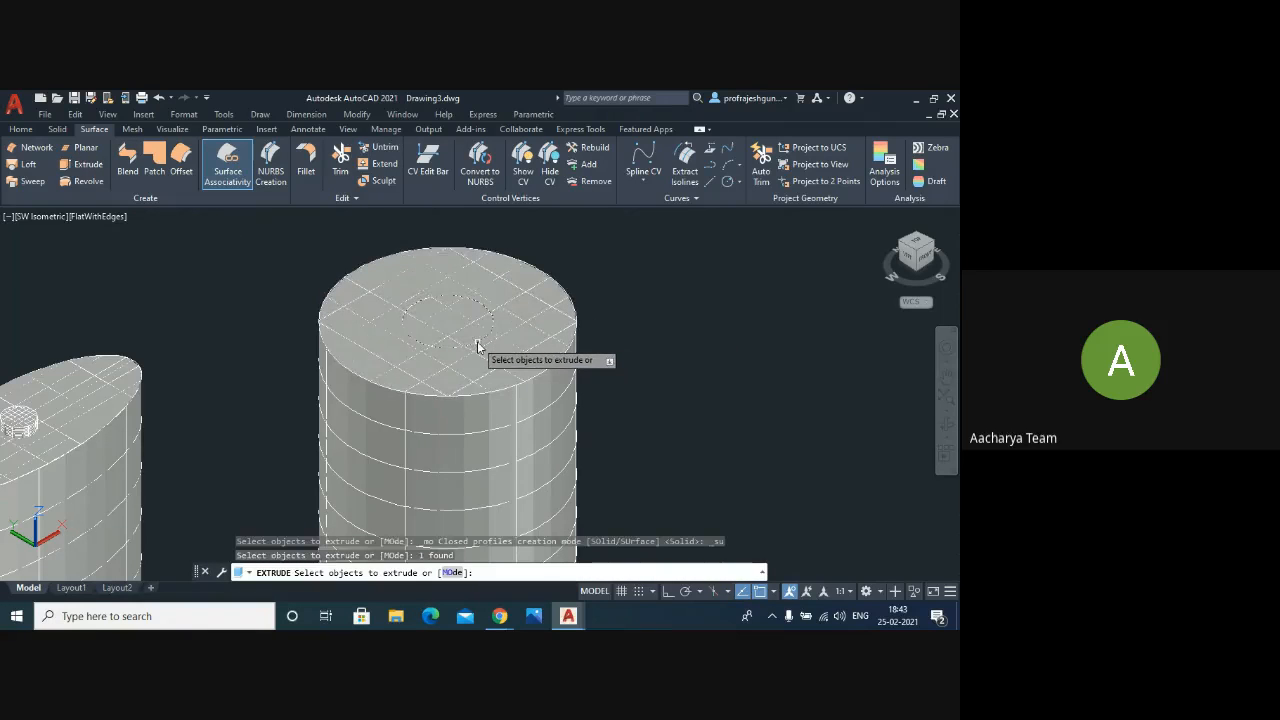
key(Return)
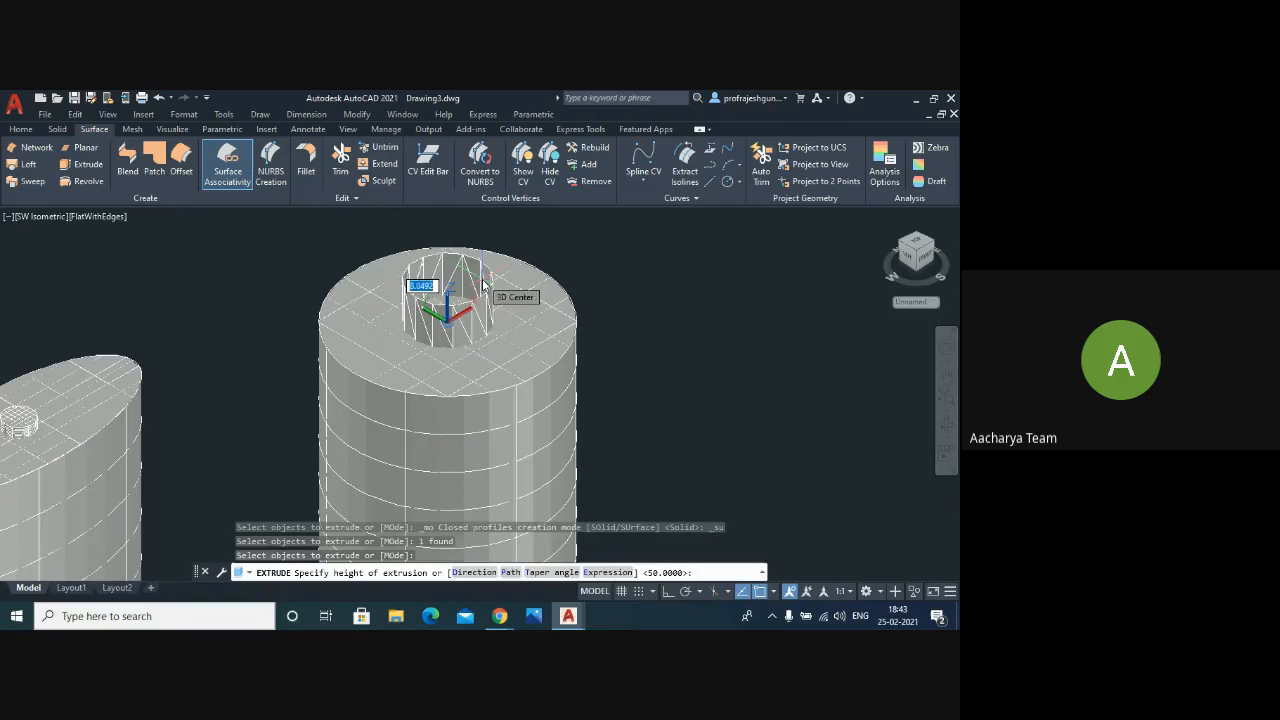
text(7)
key(Return)
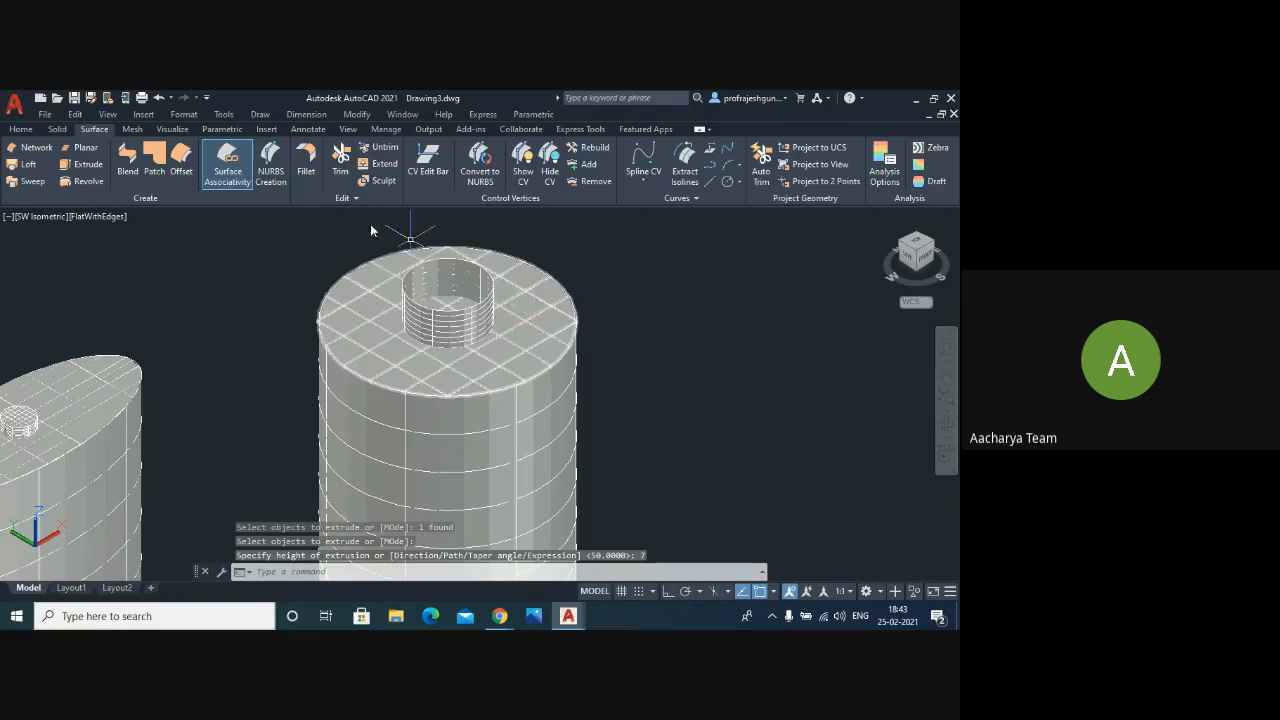
- Close the small extruded cylinder's open top edge with a patch surface, accepting the default continuity and bulge
click(154, 160)
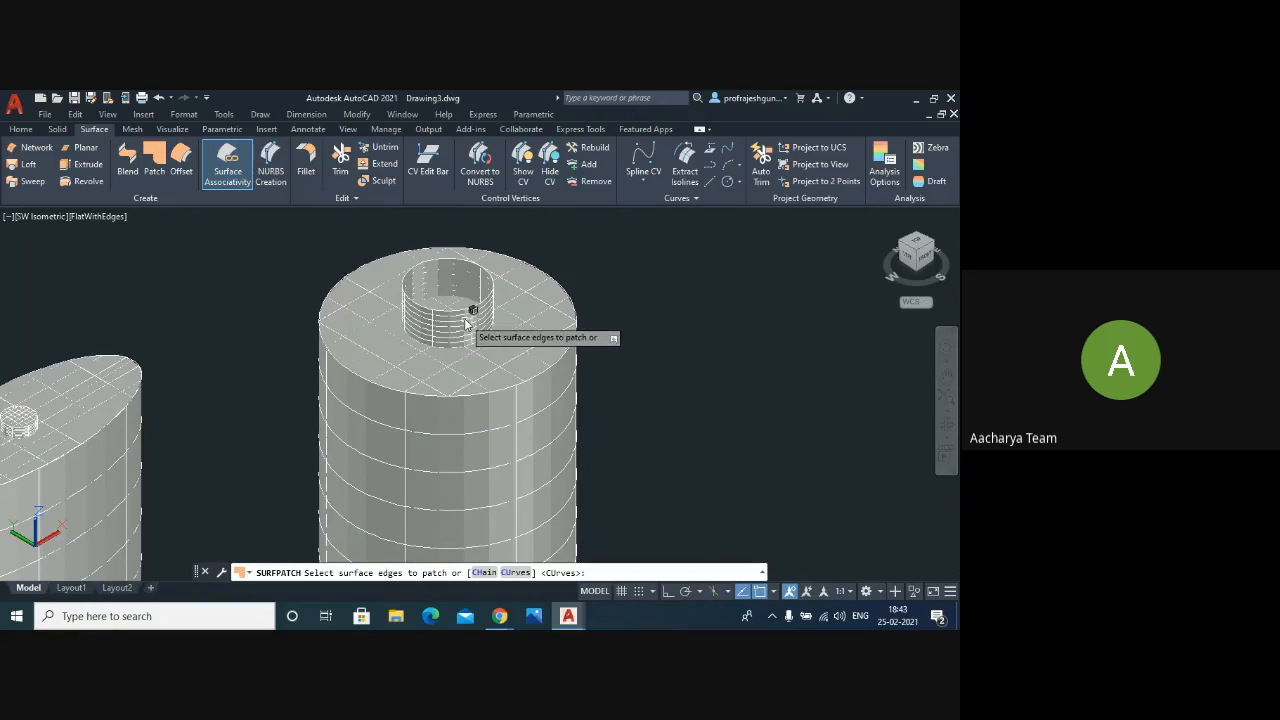
click(463, 315)
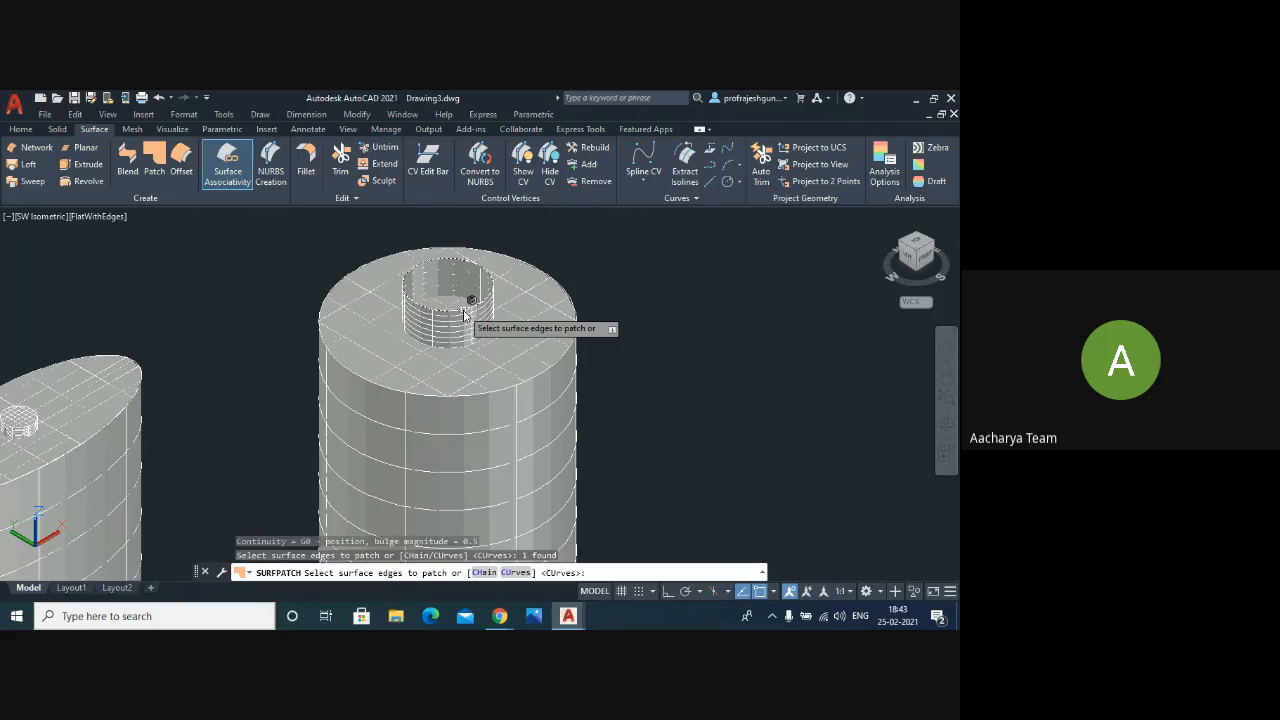
key(Return)
key(Return)
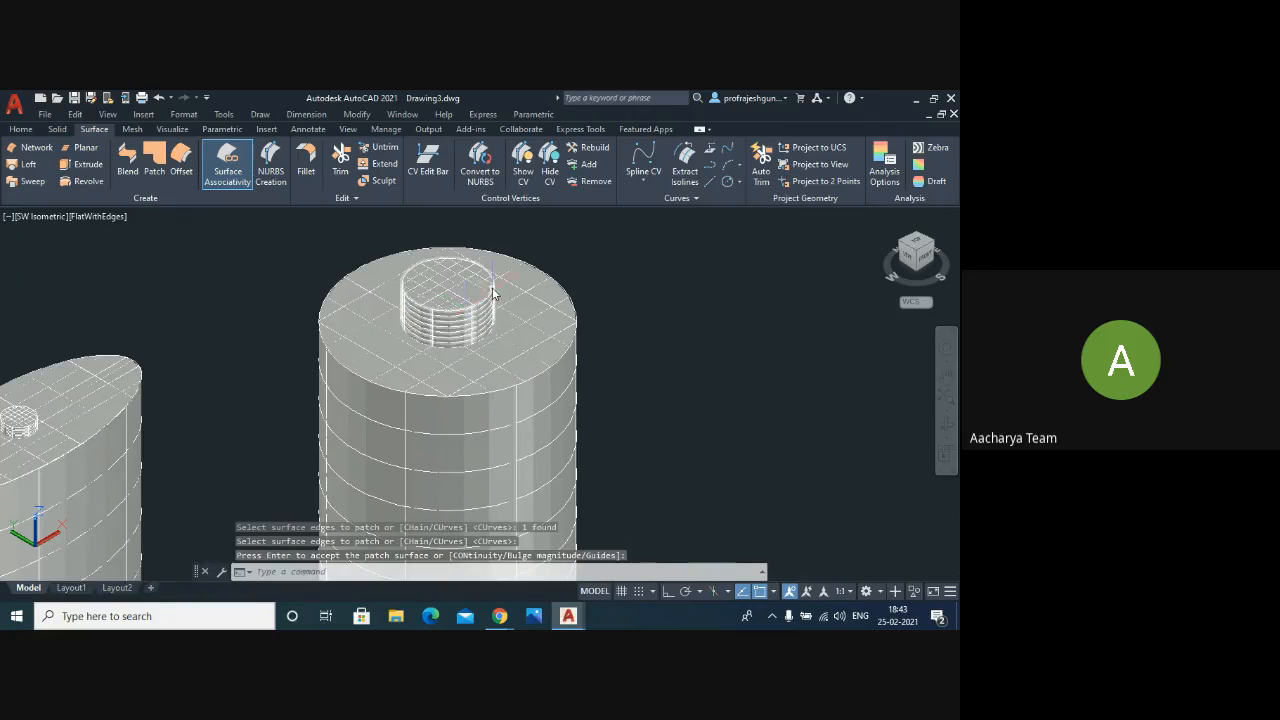
- Examine the finished round cylinder with its capped neck up close and alongside the other models
scroll(498, 288, up, 4)
scroll(498, 288, down, 6)
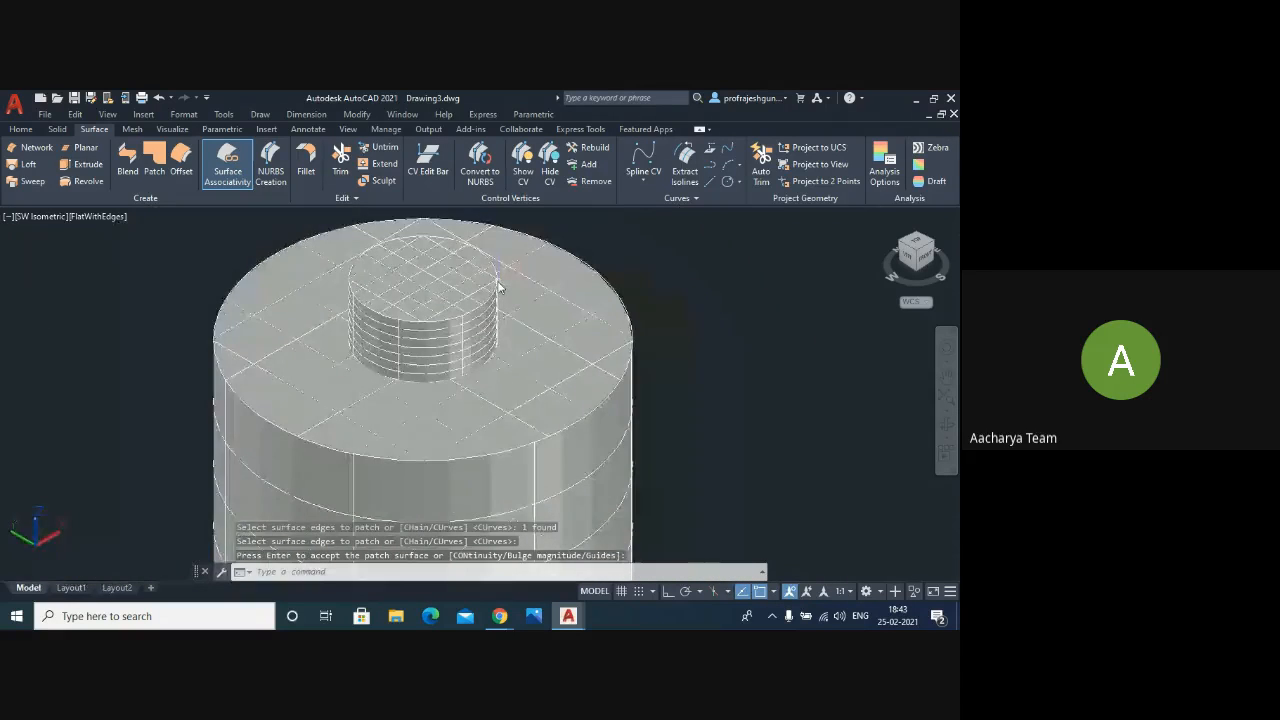
scroll(551, 340, up, 5)
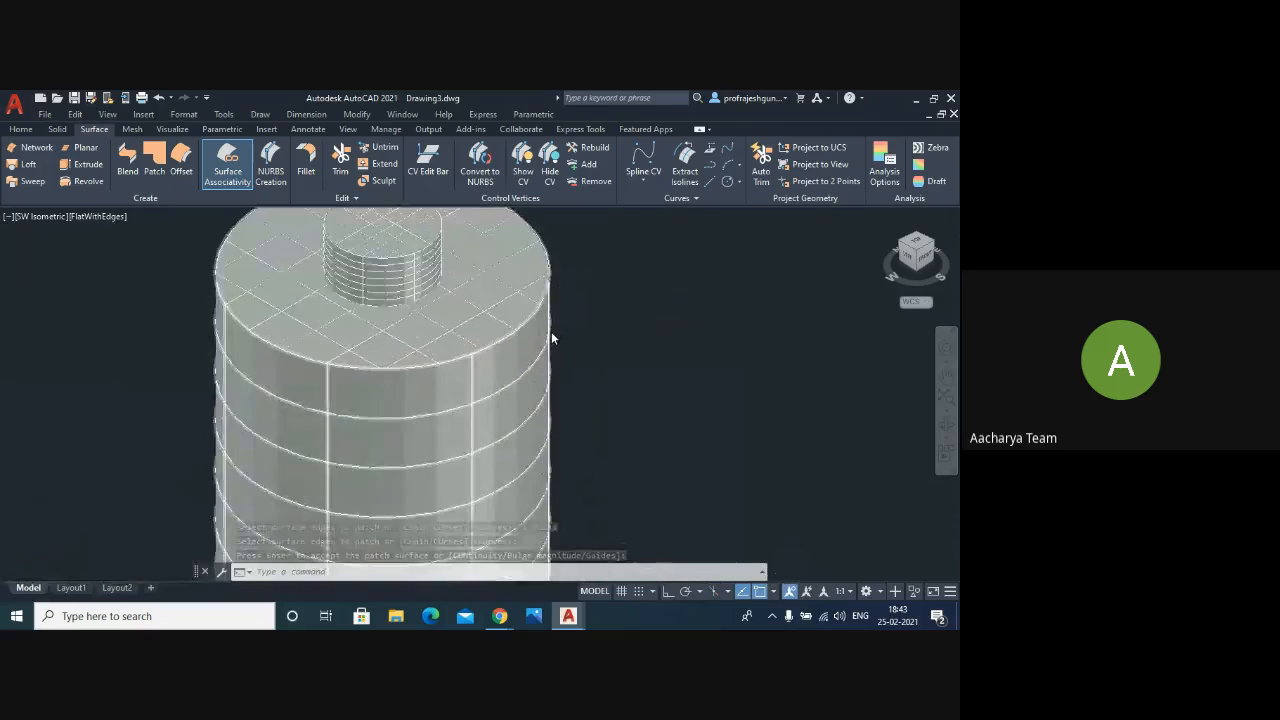
scroll(551, 338, down, 4)
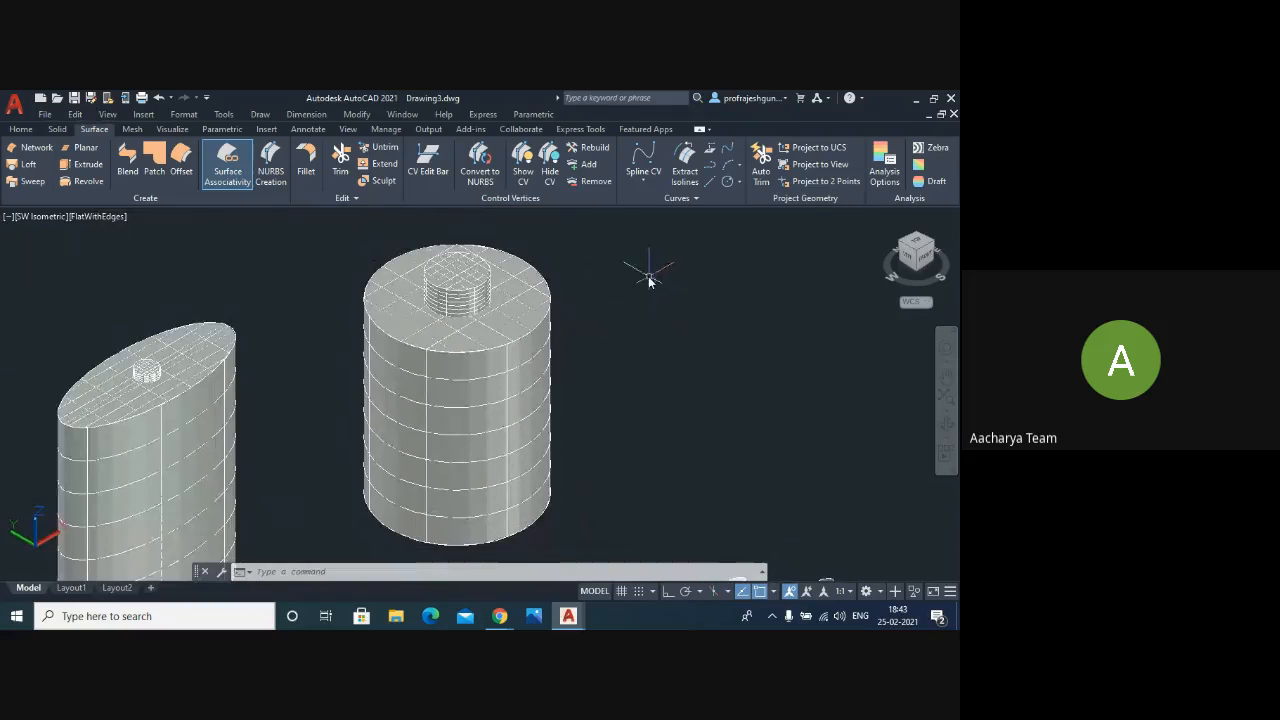
scroll(505, 297, up, 5)
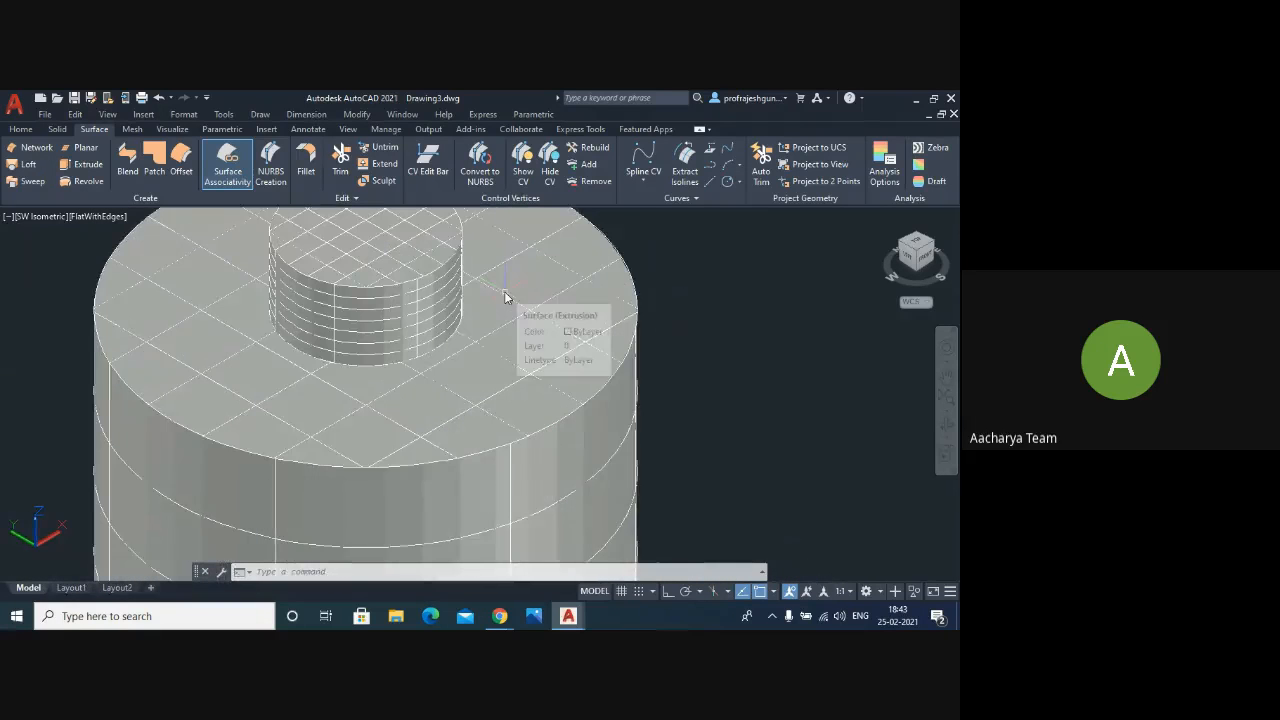
scroll(505, 297, down, 4)
scroll(317, 320, down, 3)
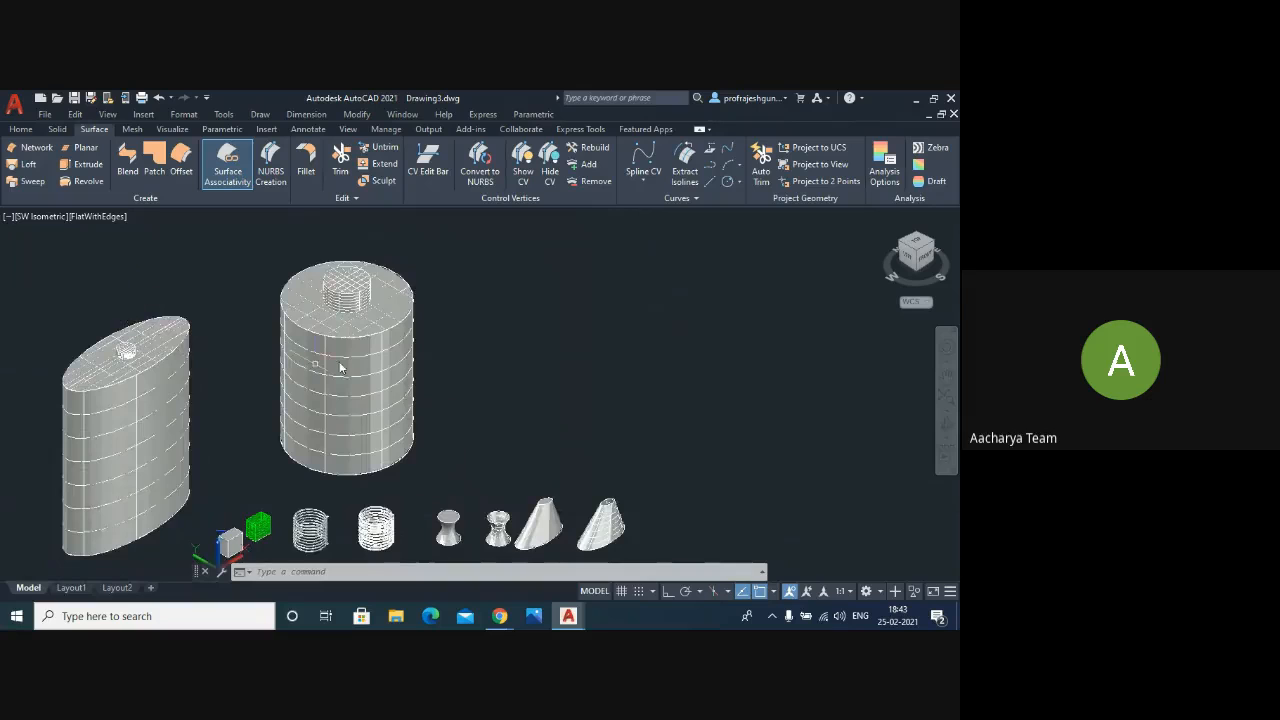
scroll(429, 312, up, 3)
scroll(40, 365, down, 4)
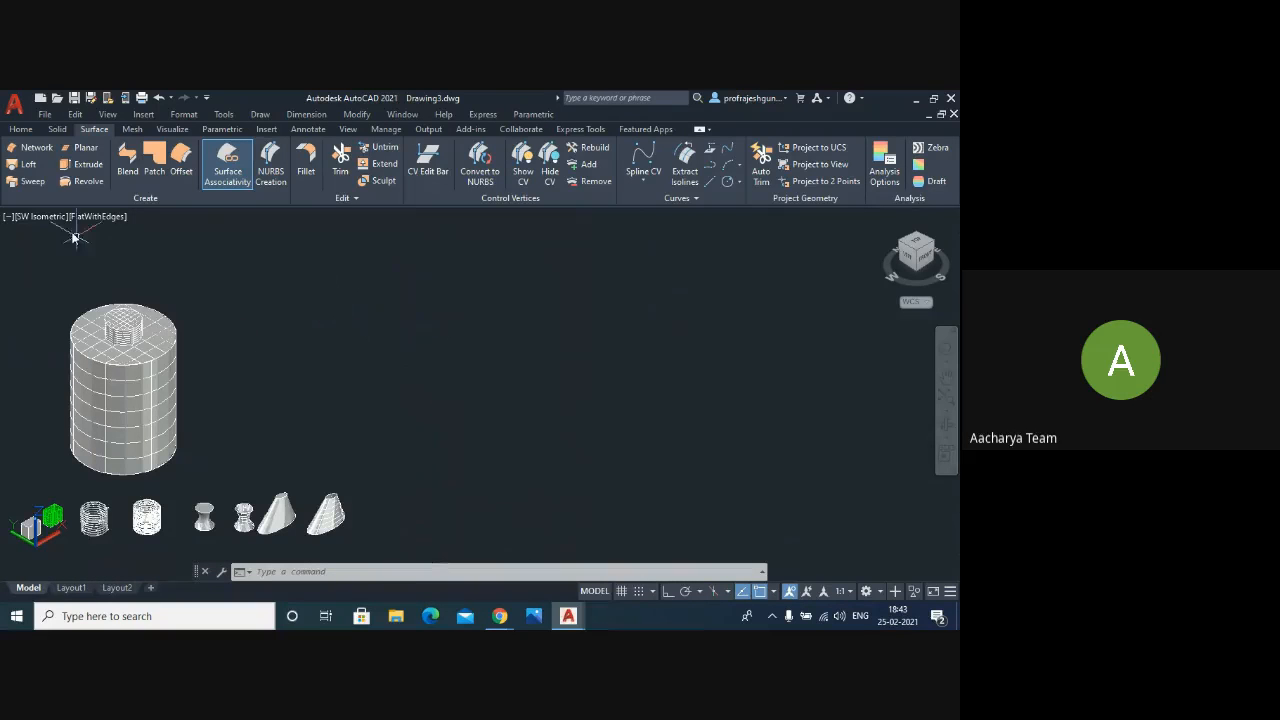
- Turn Ortho on and draw a single vertical line in the empty space beside the round cylinder
click(56, 129)
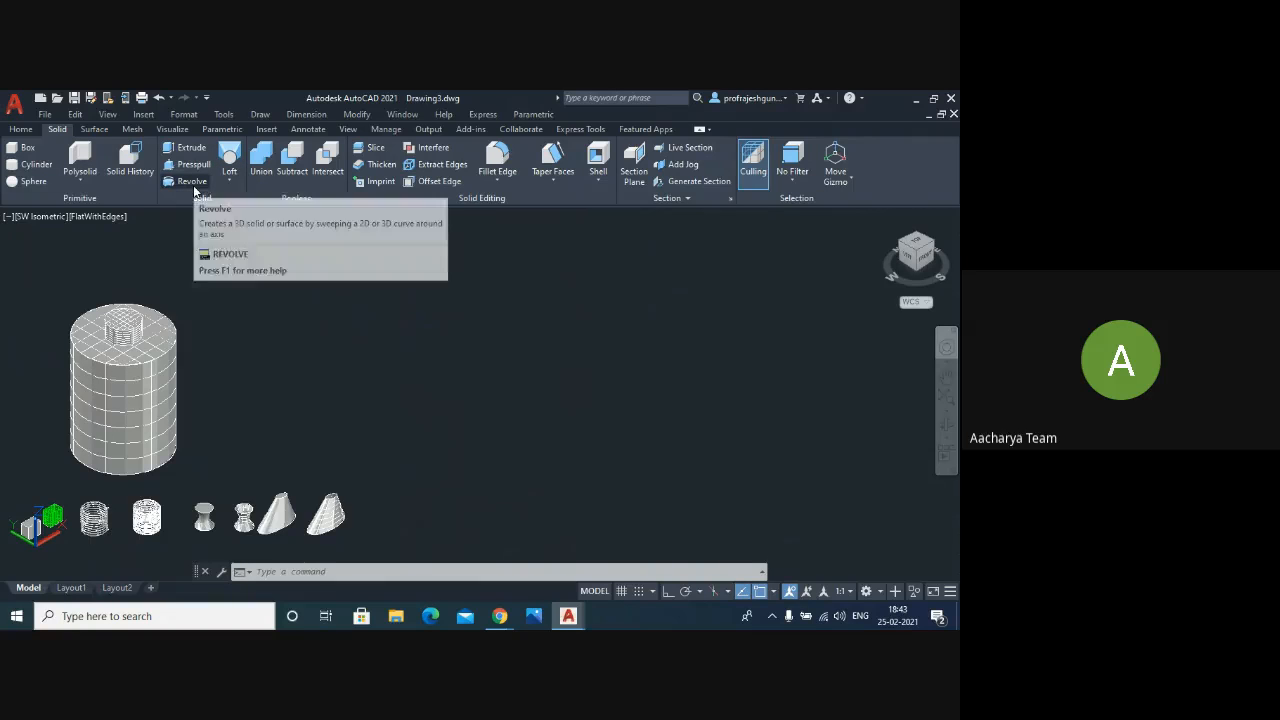
click(103, 129)
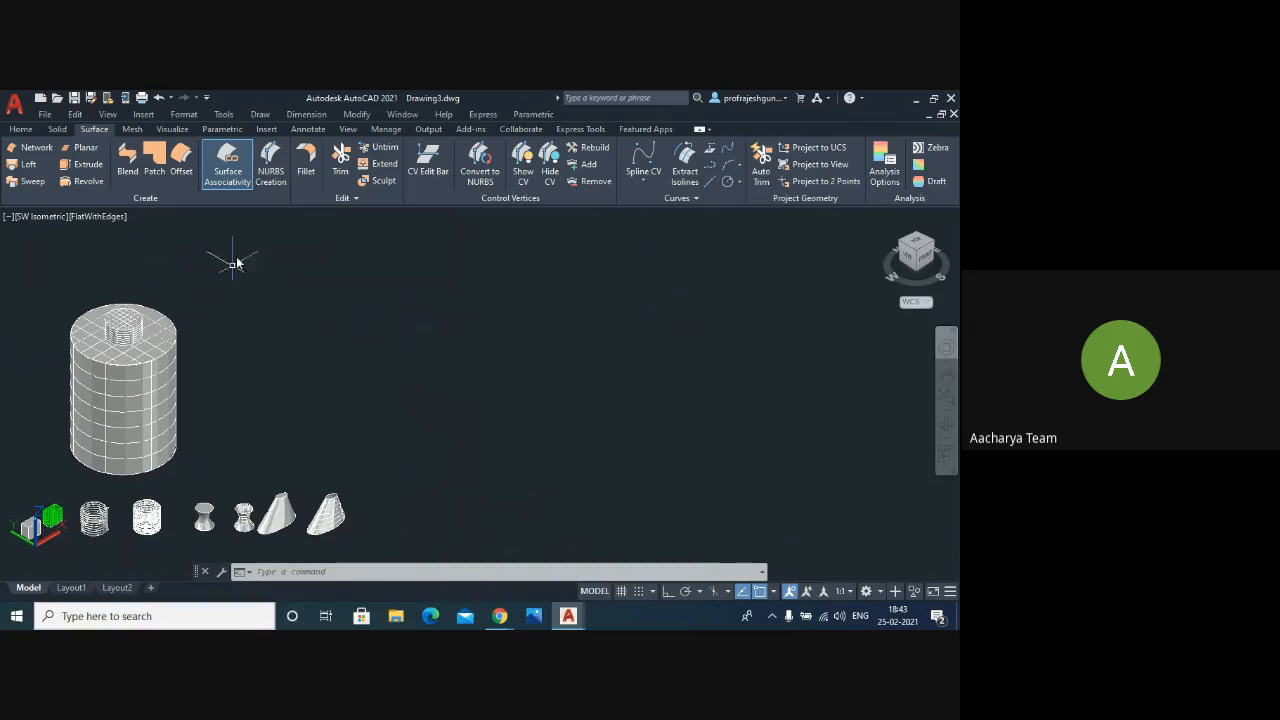
click(18, 131)
click(245, 168)
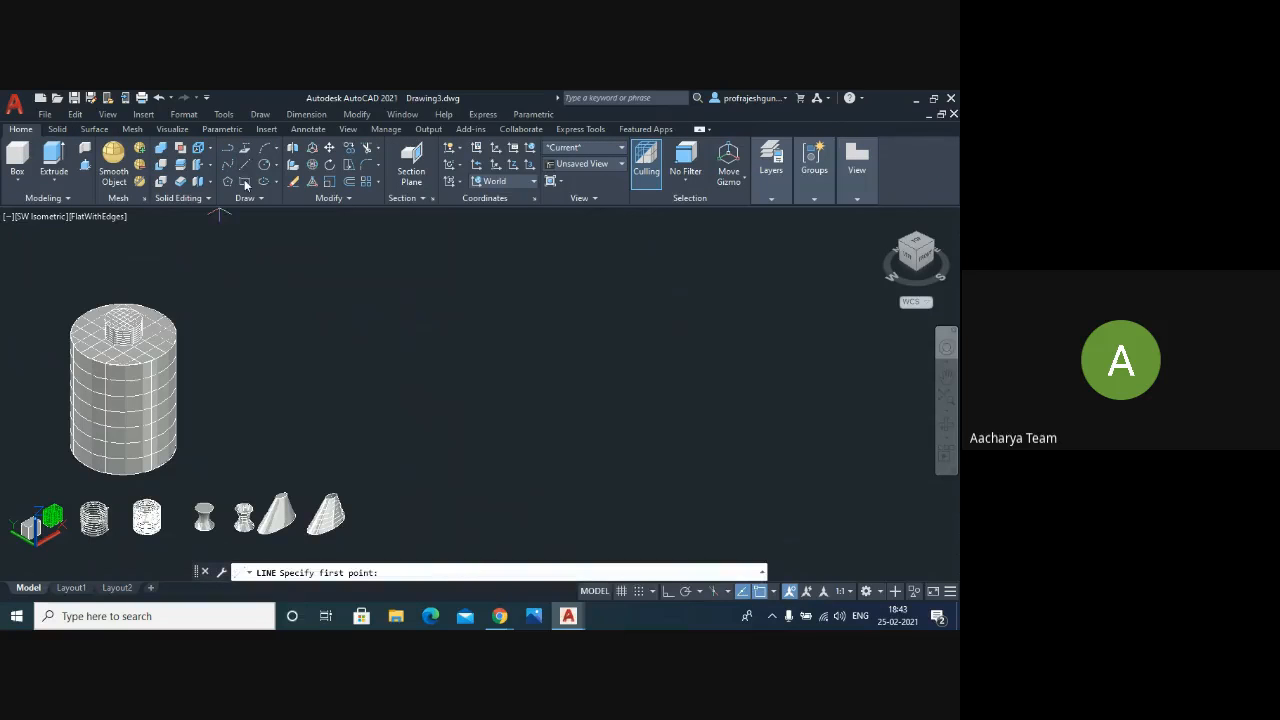
click(465, 473)
click(667, 592)
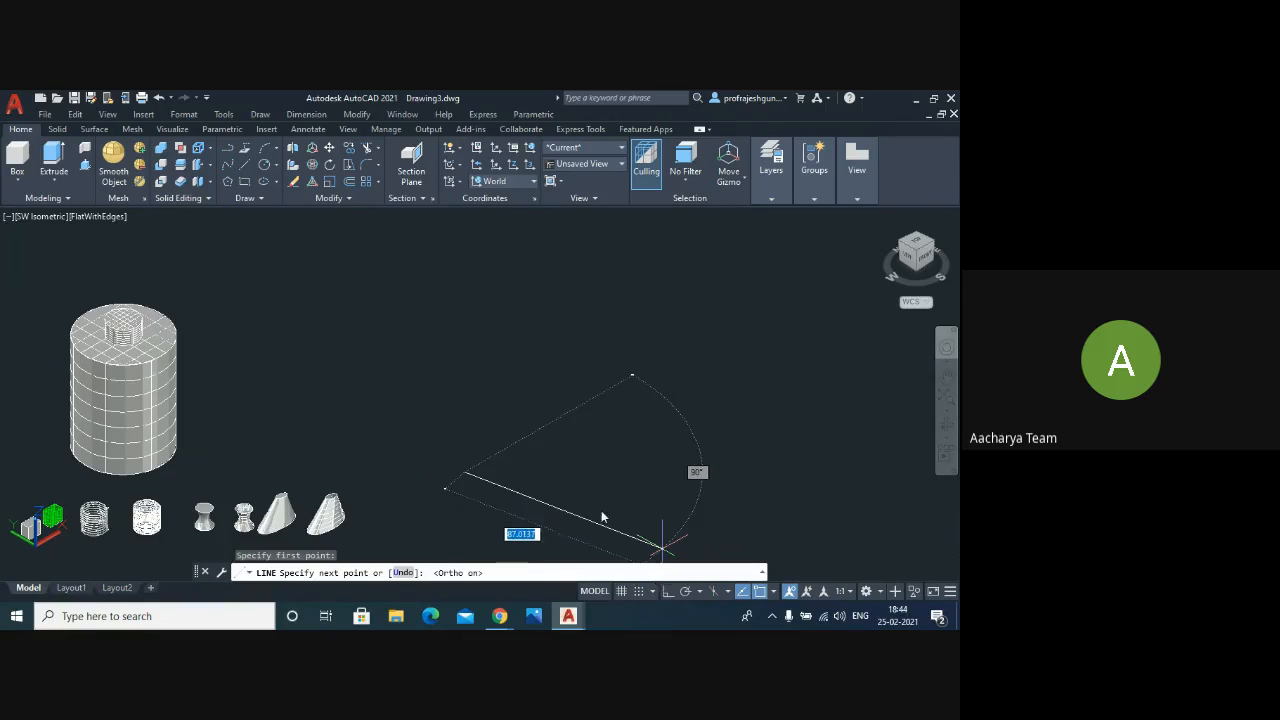
click(464, 274)
key(Return)
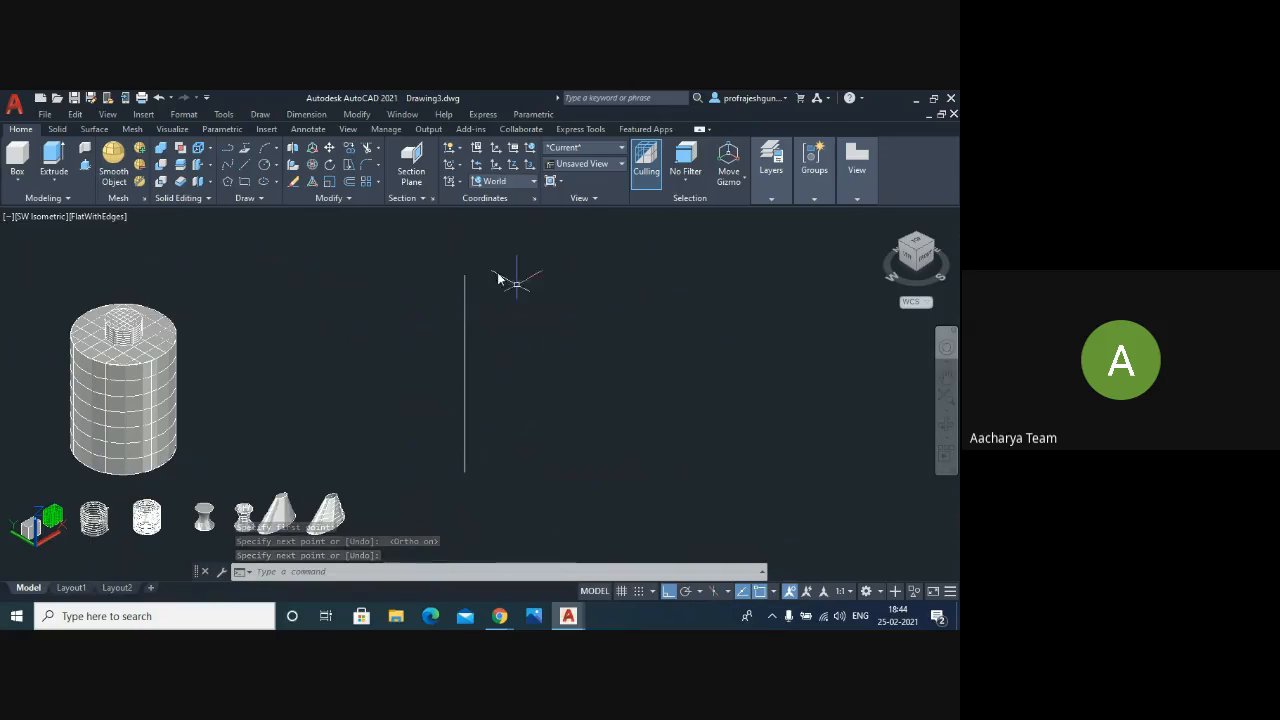
click(245, 168)
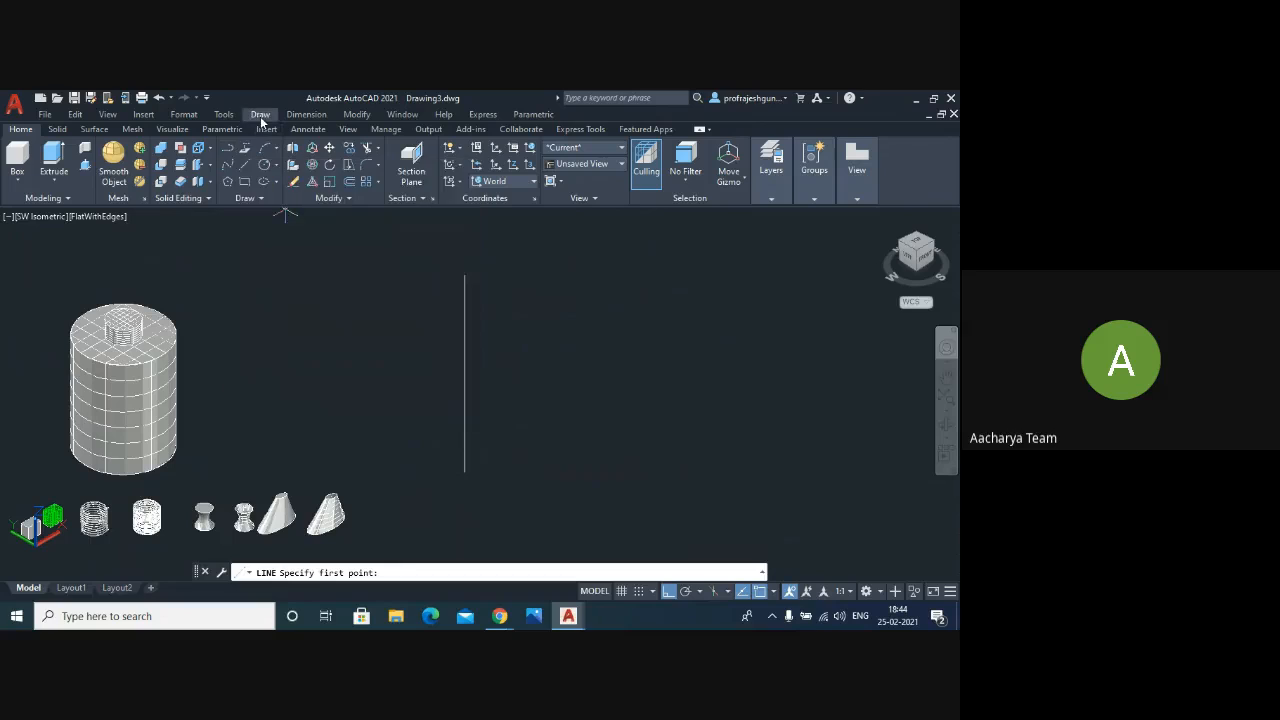
click(256, 203)
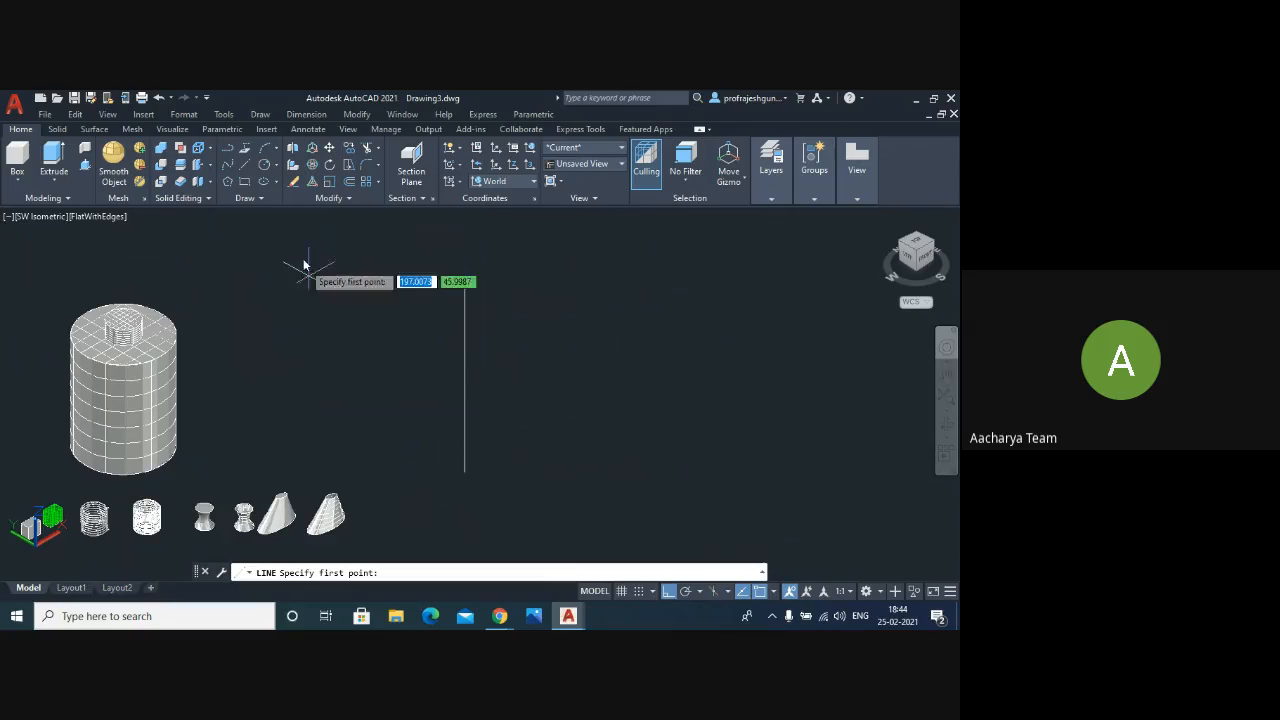
click(258, 114)
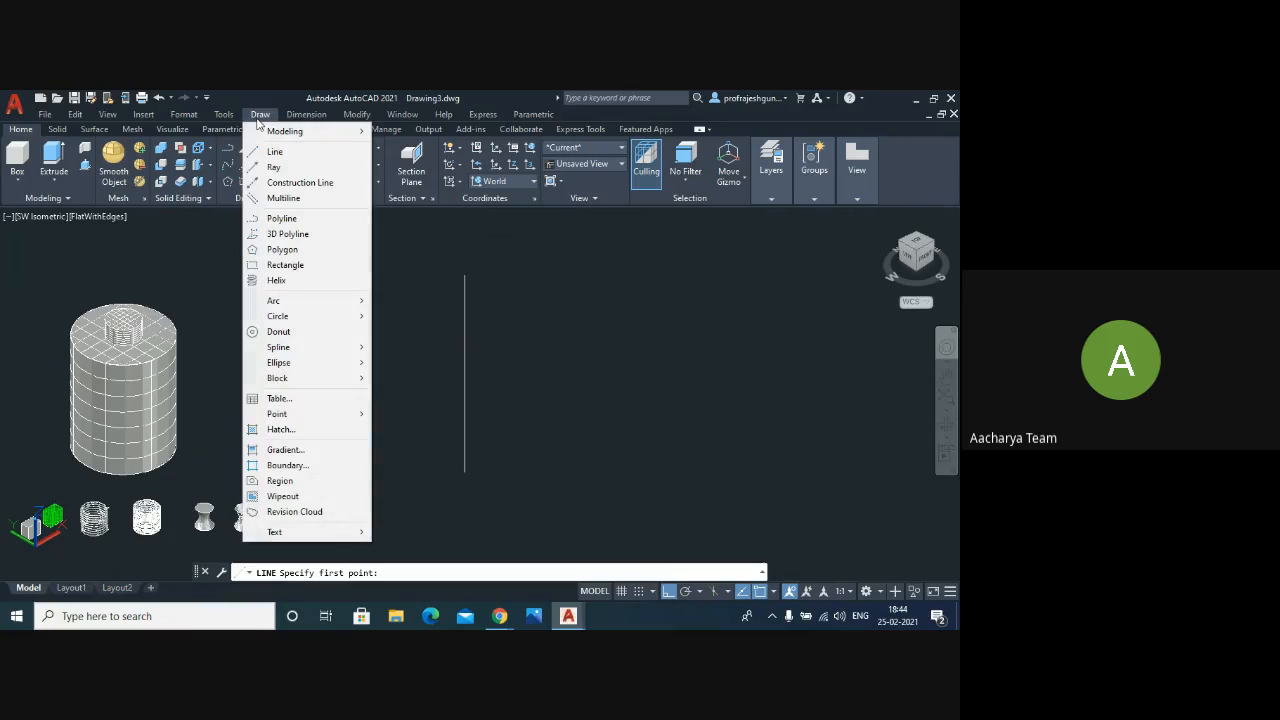
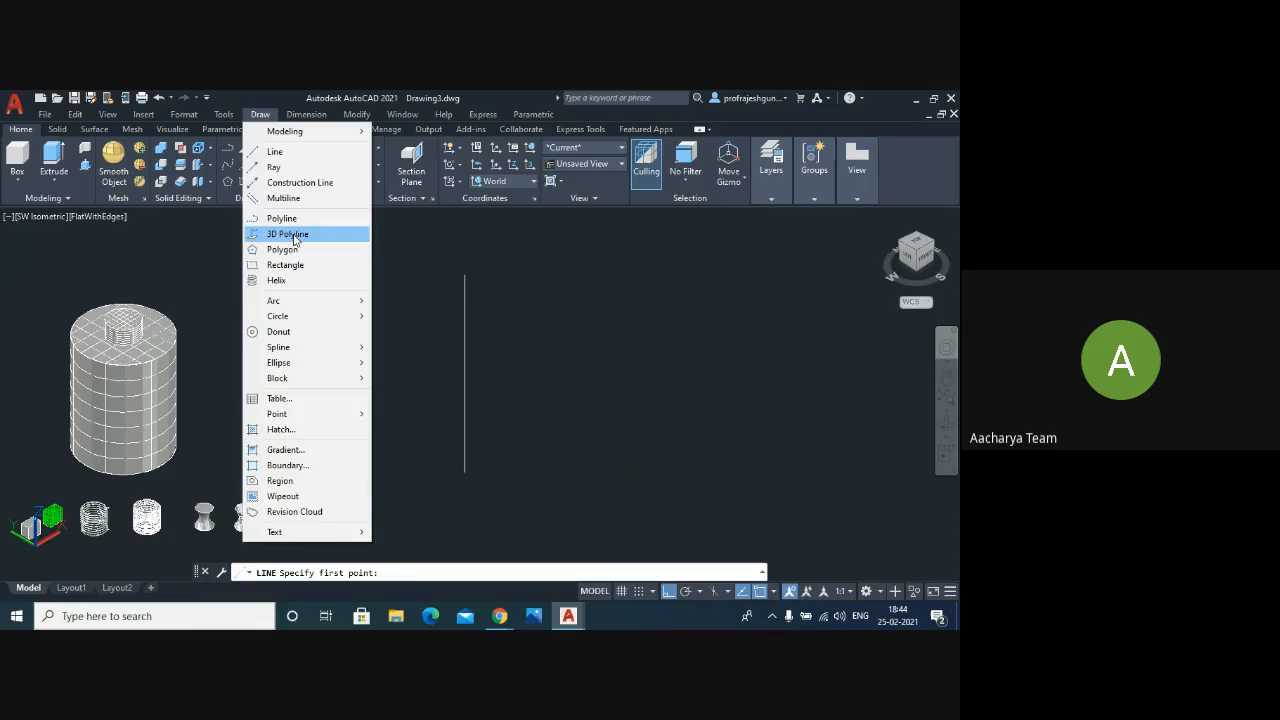
click(400, 232)
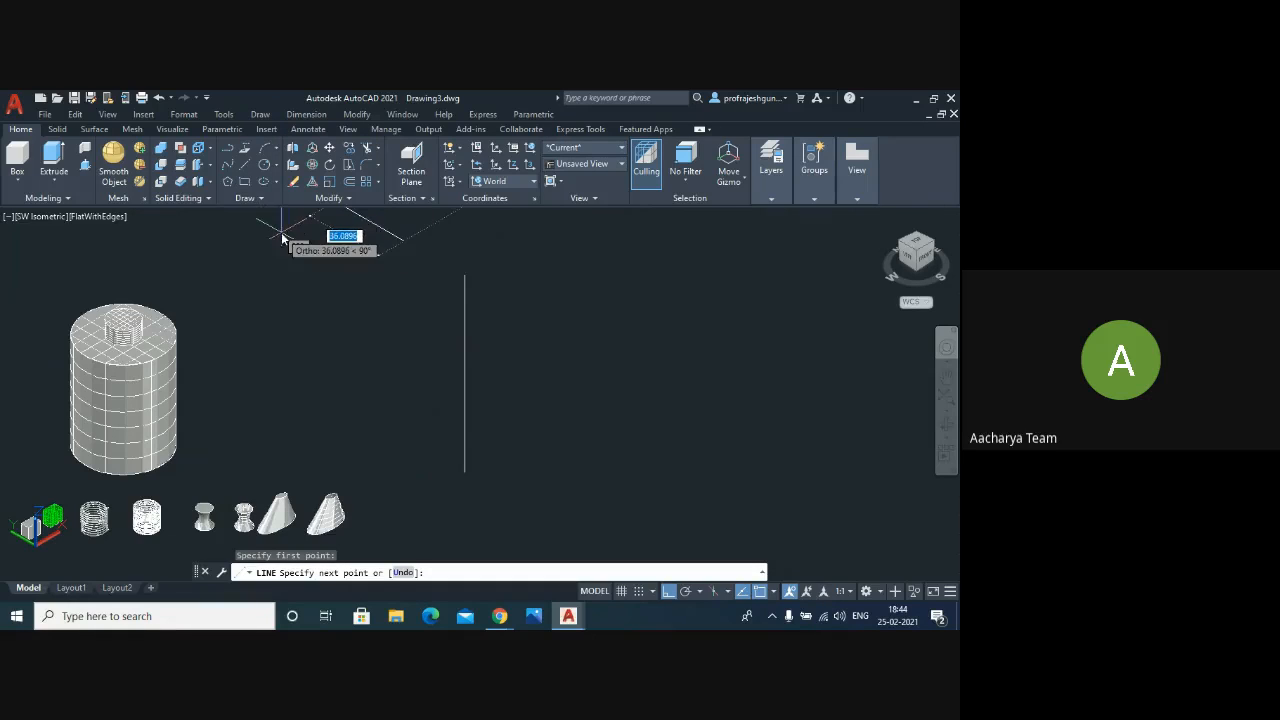
key(Escape)
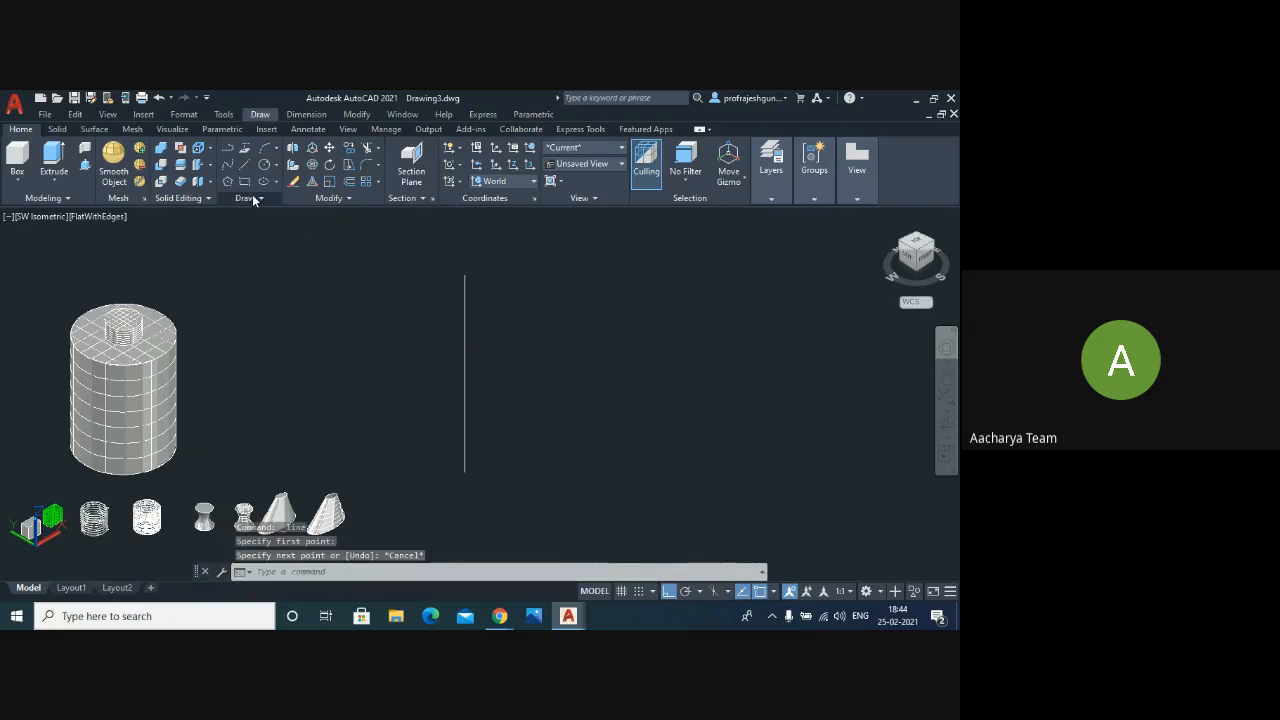
- Try a four-segment zigzag polyline starting at the vertical line's lower end, and erase it
click(228, 149)
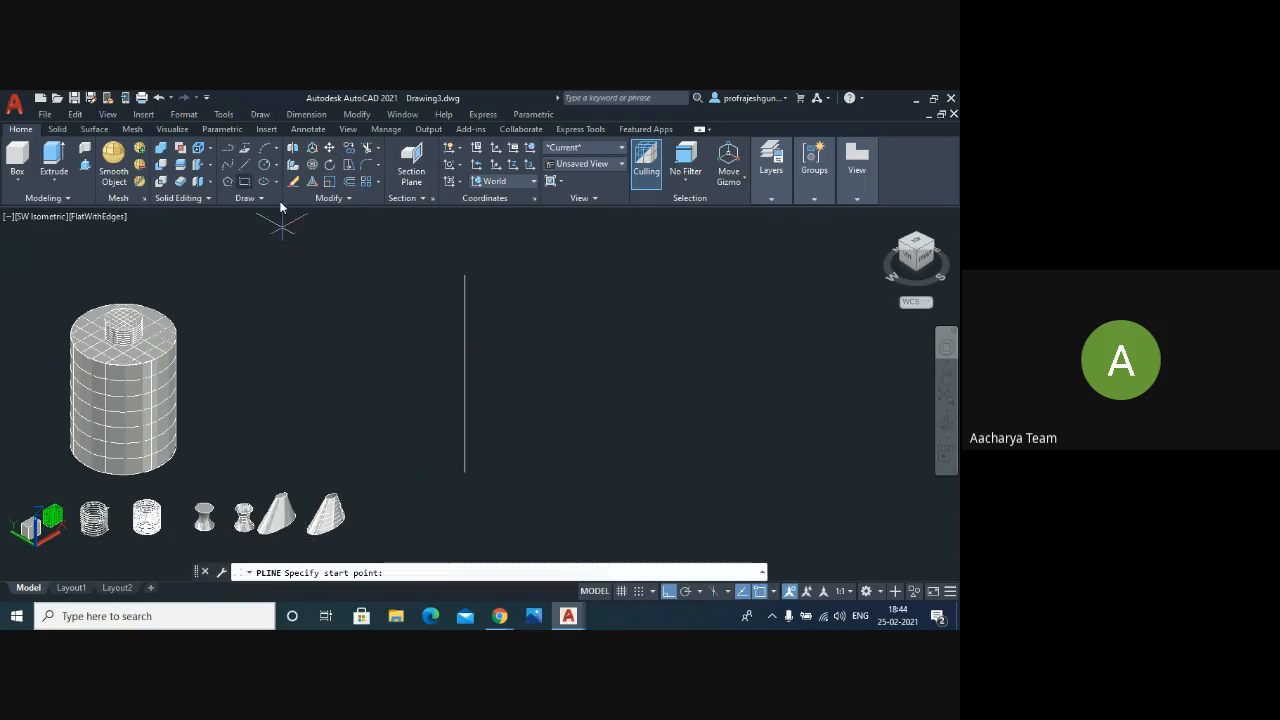
click(465, 471)
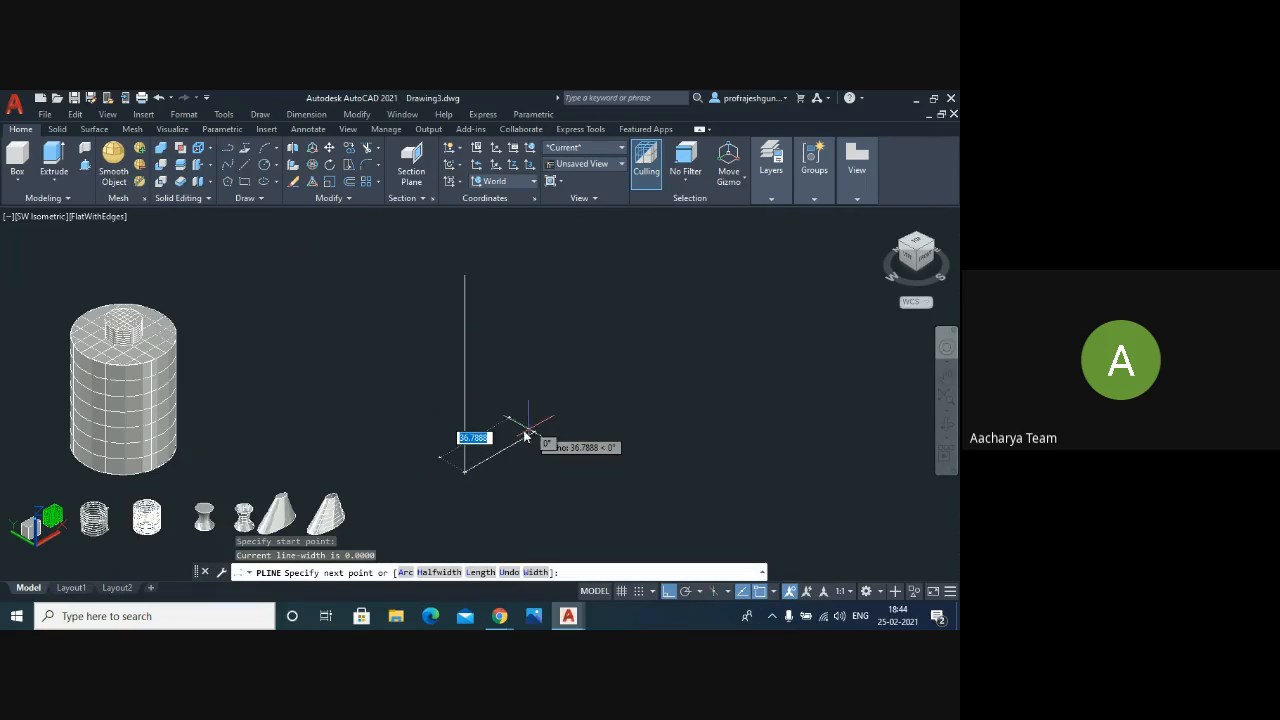
click(503, 448)
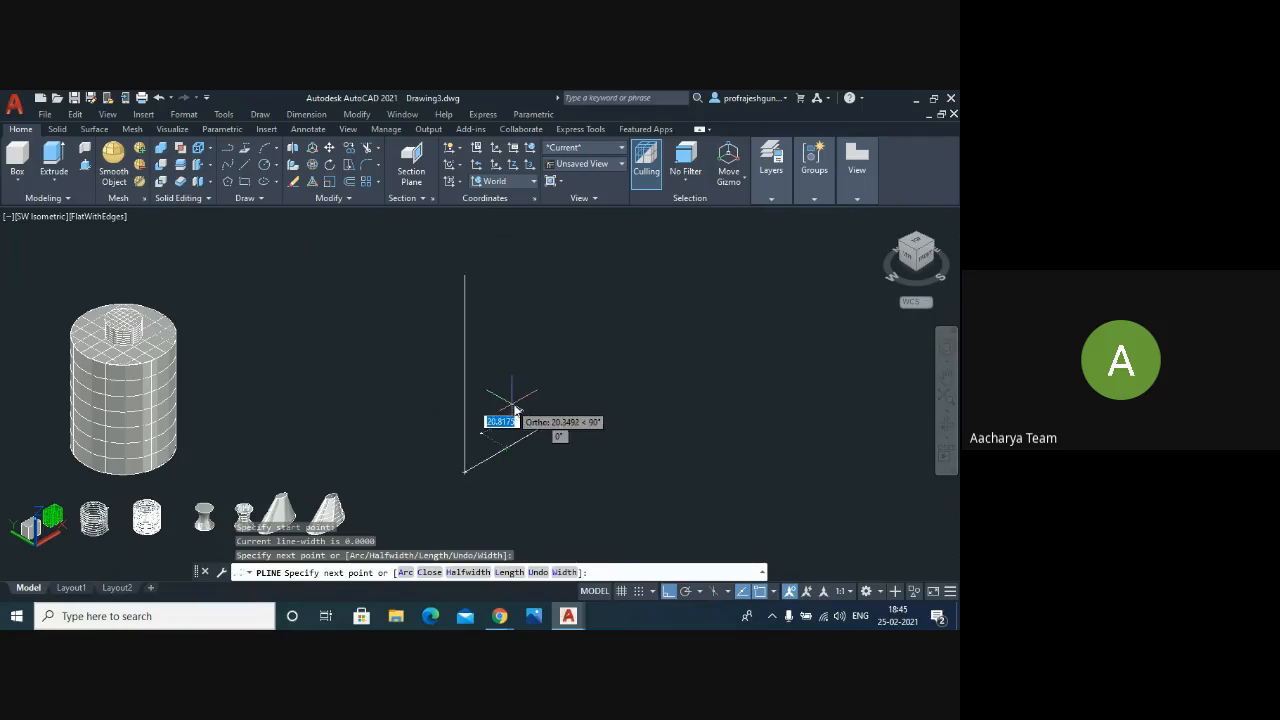
click(408, 392)
click(520, 331)
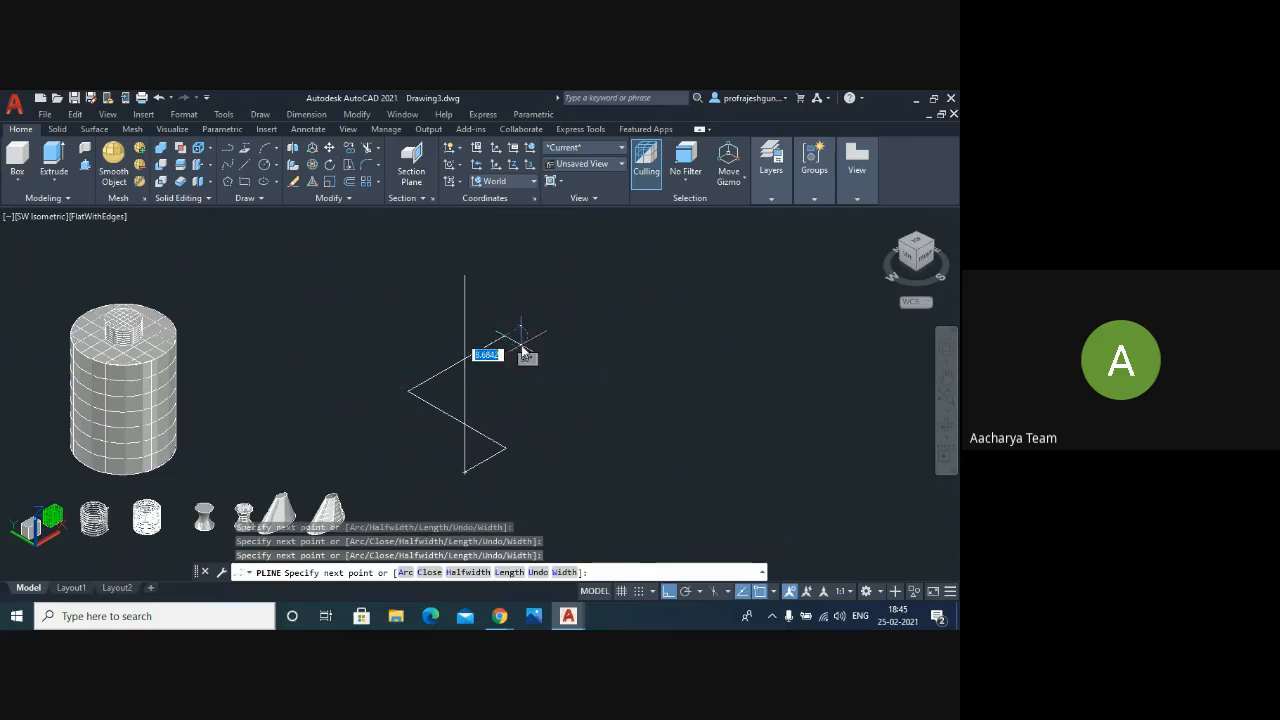
click(394, 301)
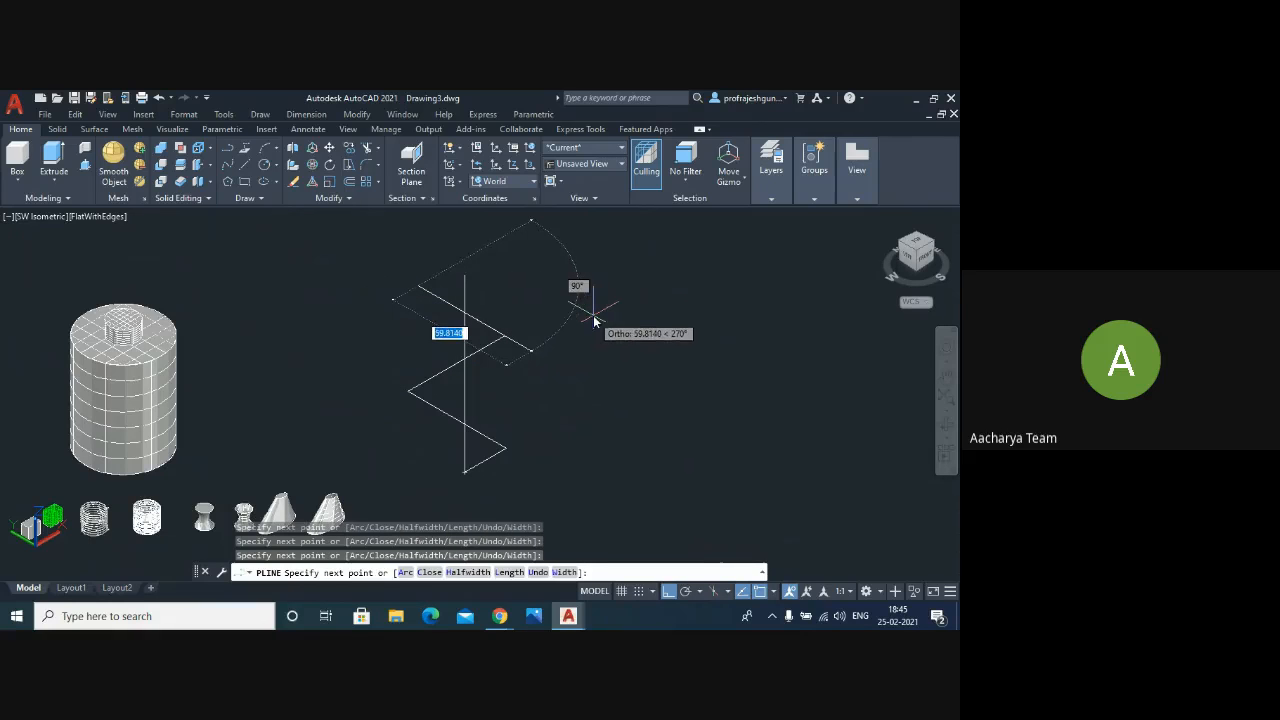
key(Escape)
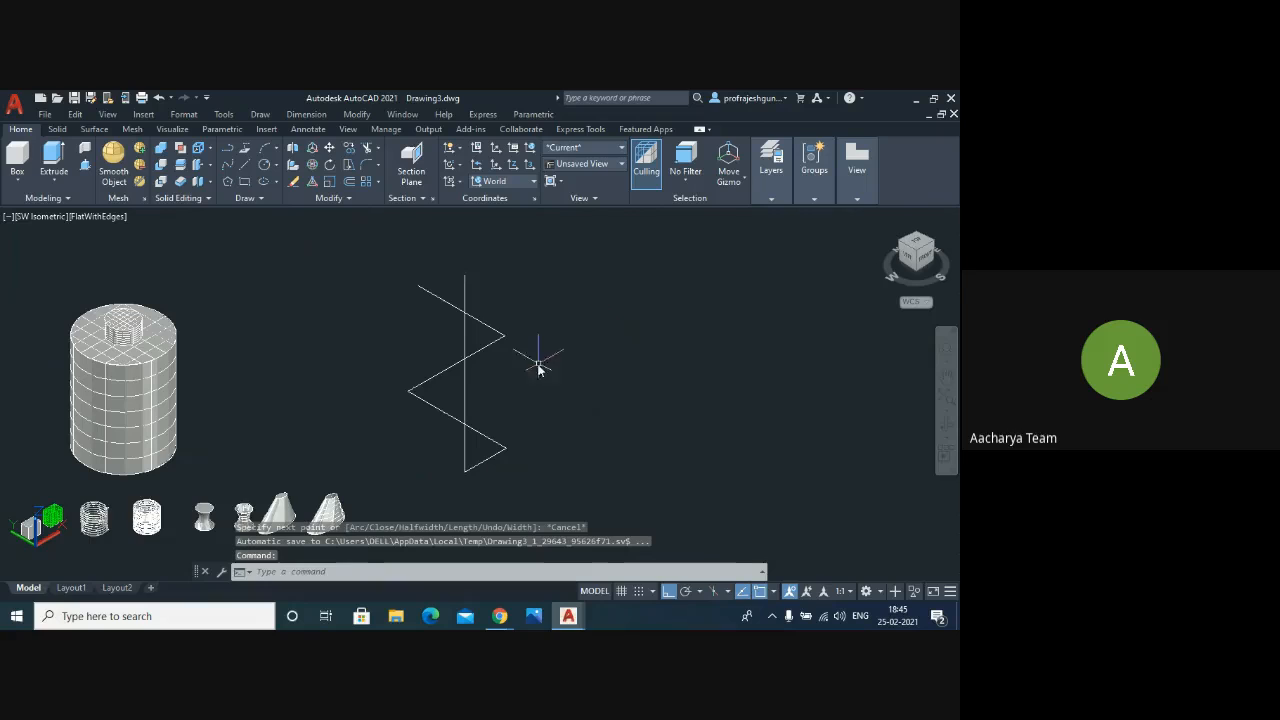
click(485, 352)
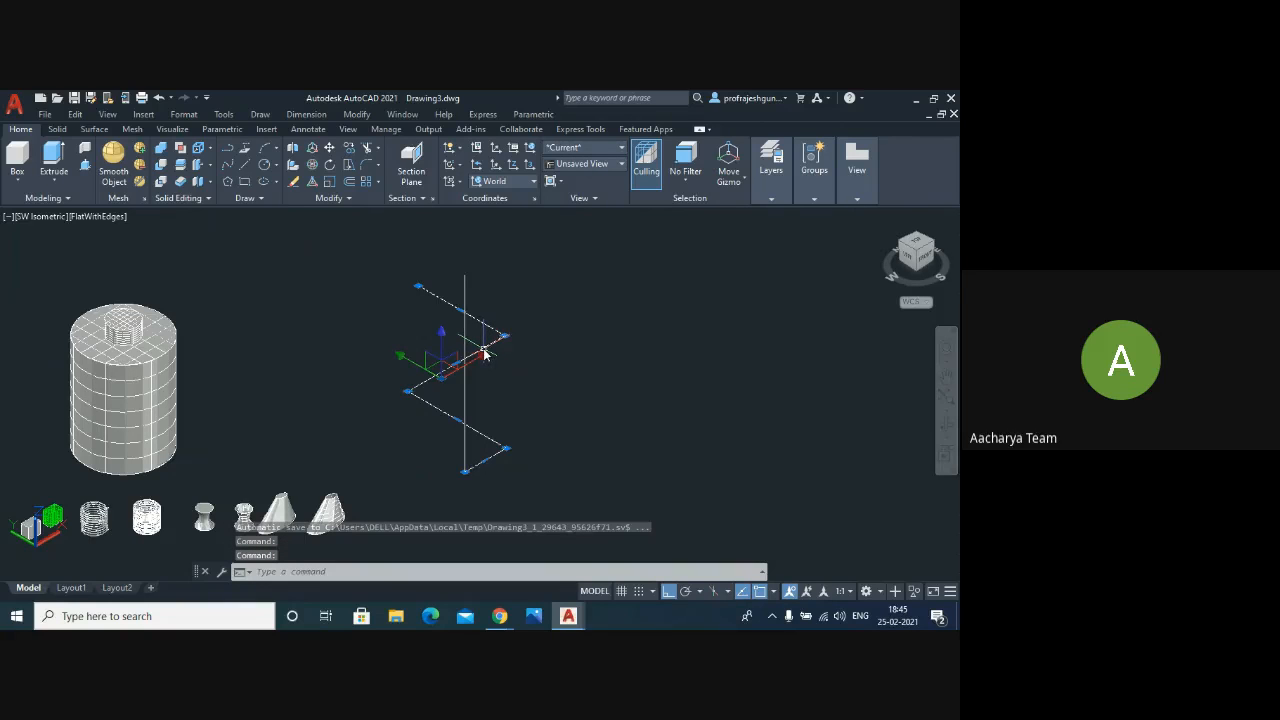
key(Delete)
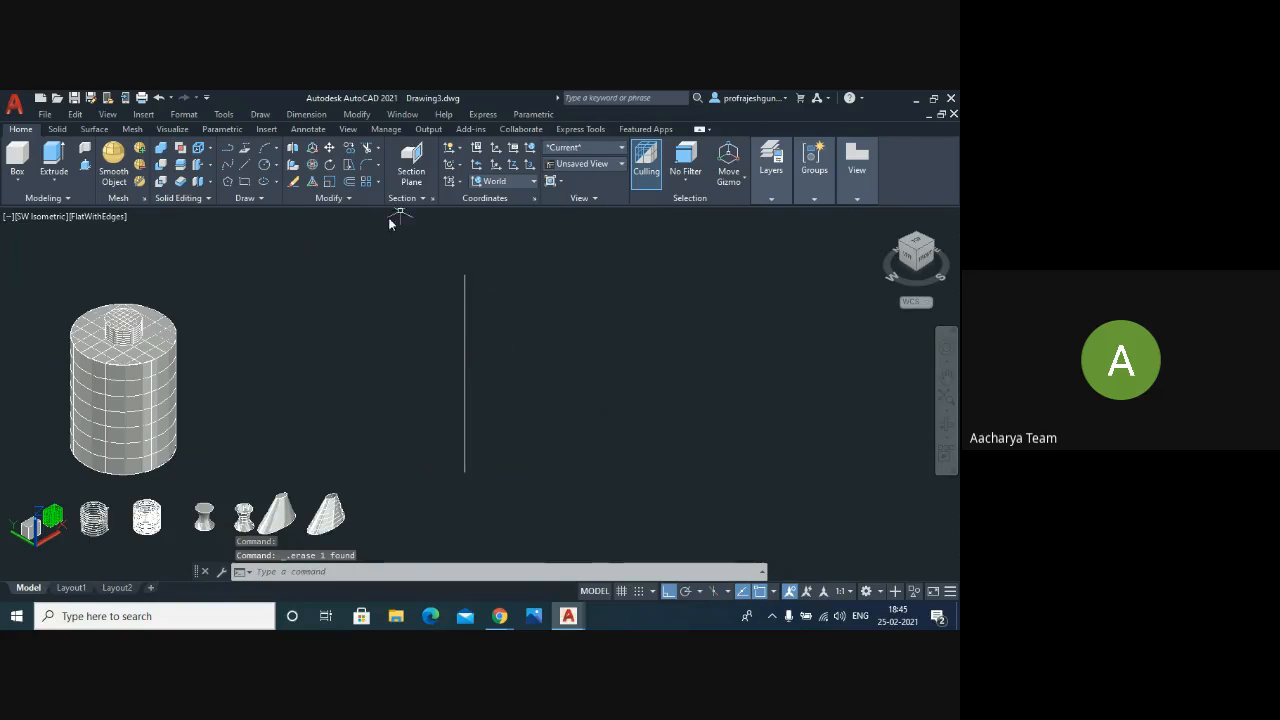
- Start a 3D polyline at the vertical line's lower end and draw its outer stepped side with three treads and two risers
click(260, 114)
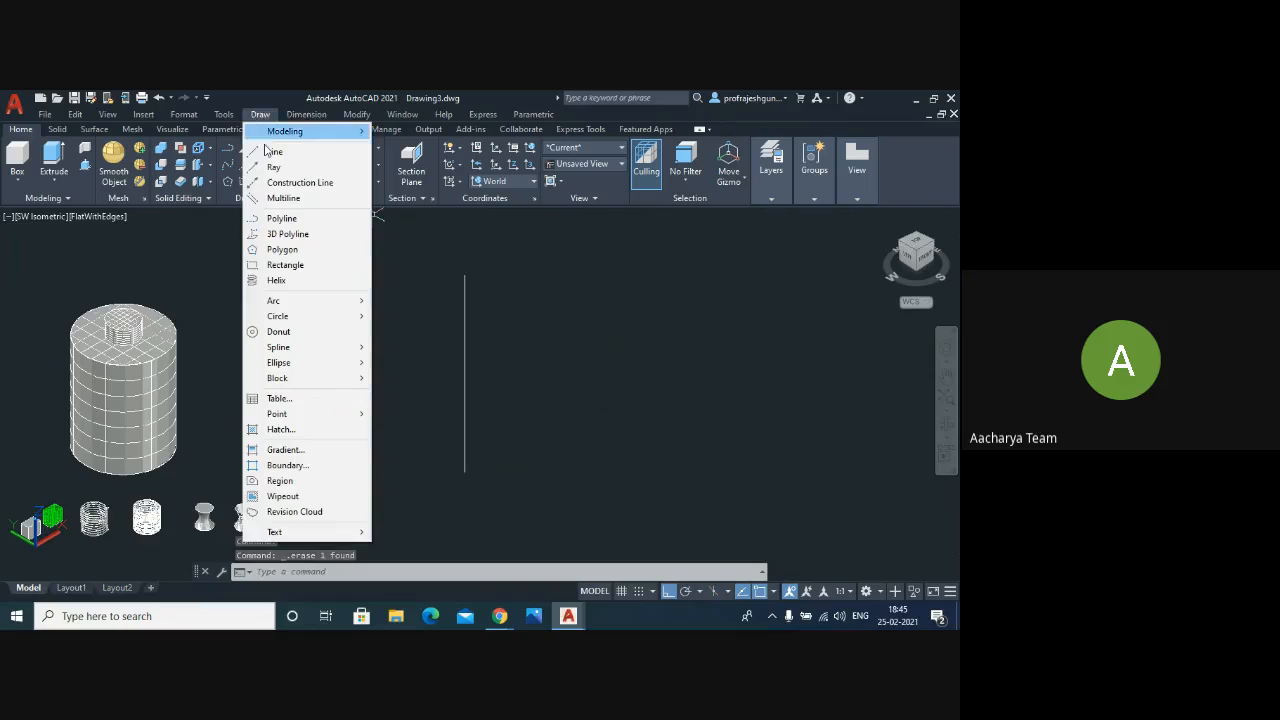
click(288, 233)
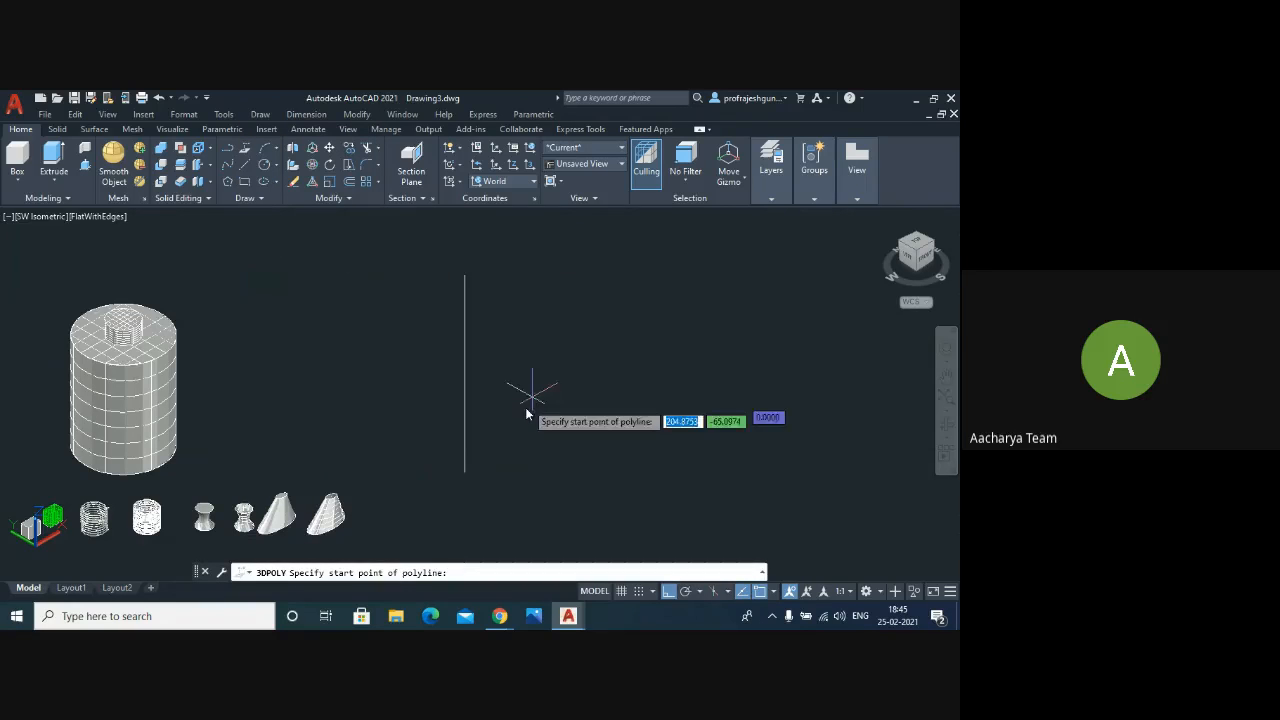
click(465, 472)
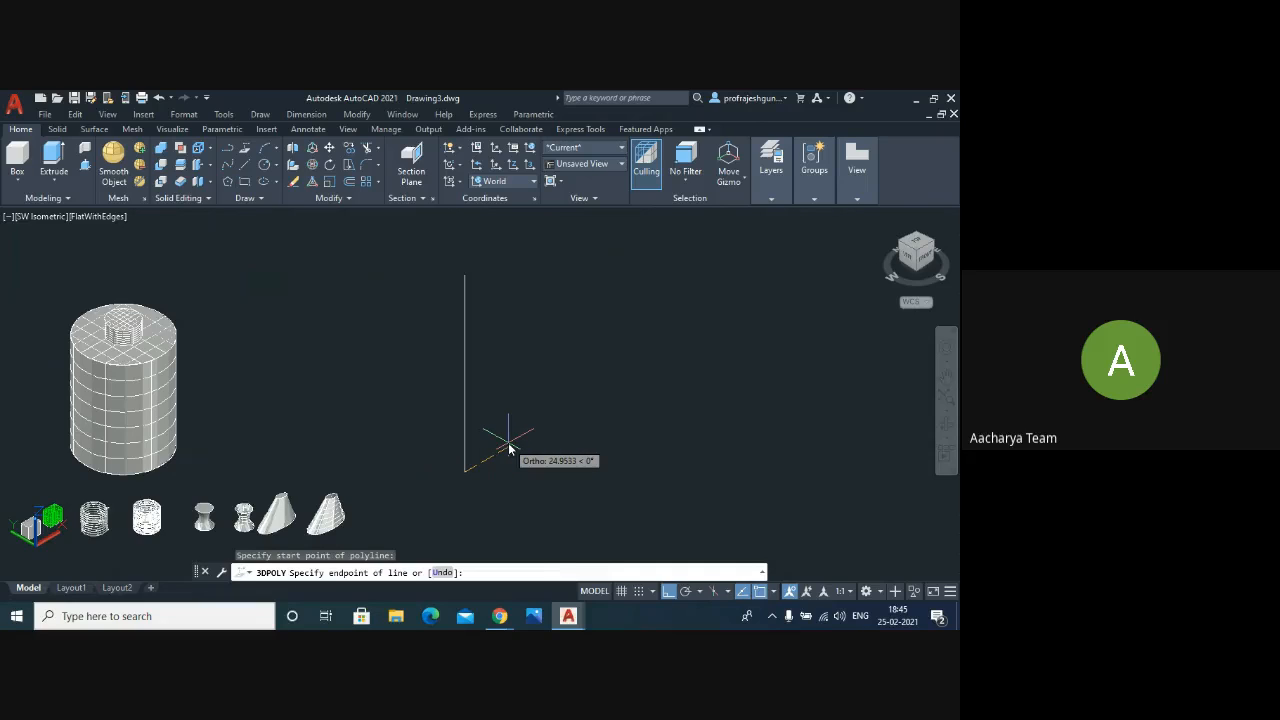
click(509, 448)
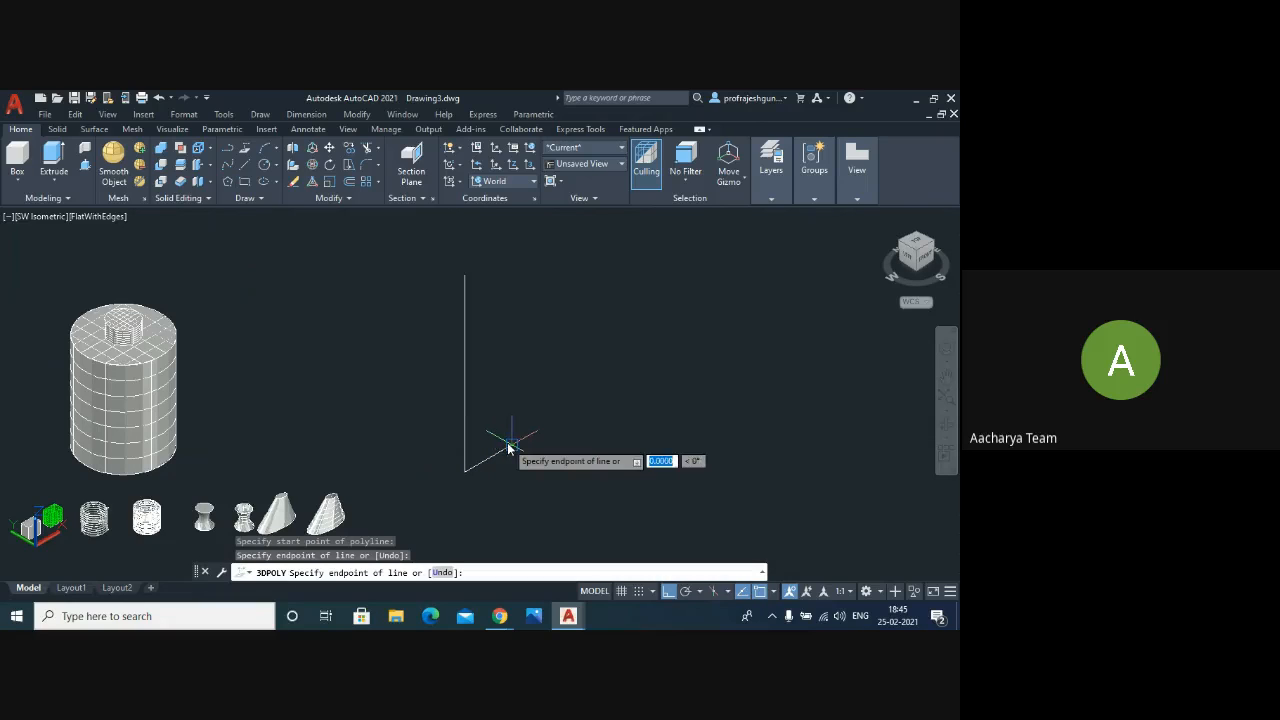
click(511, 392)
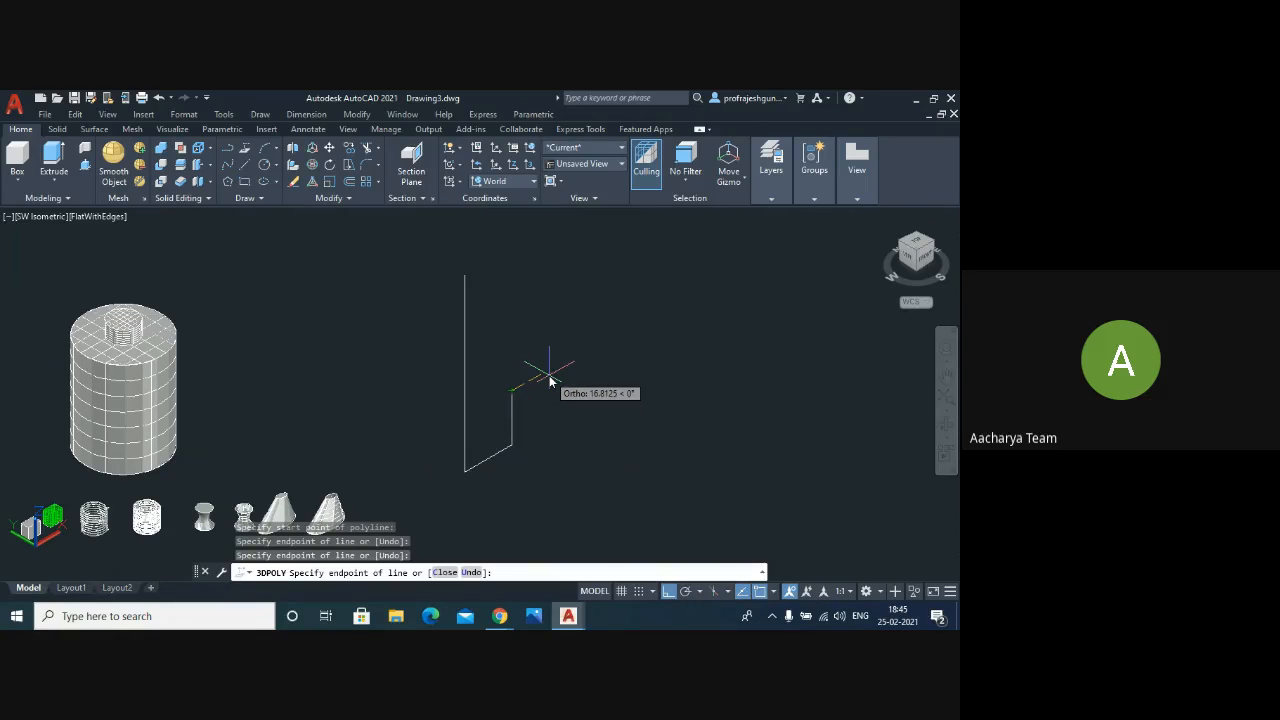
click(548, 380)
click(550, 326)
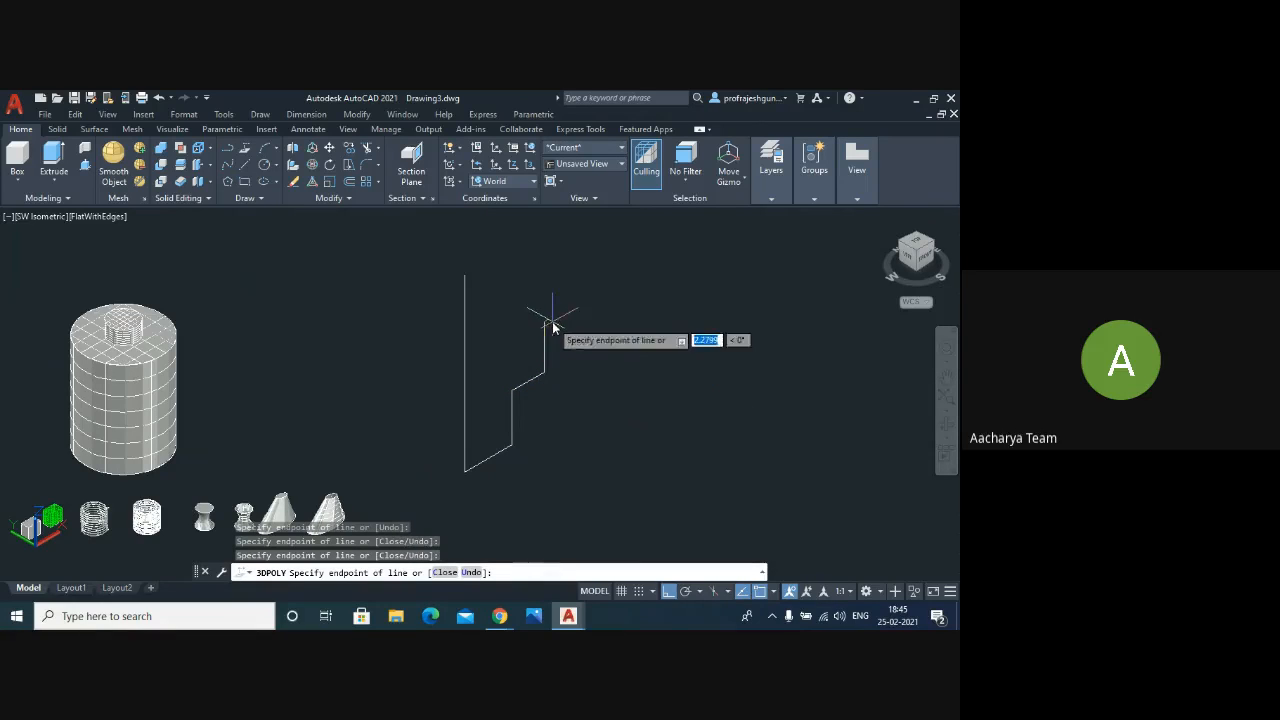
click(578, 303)
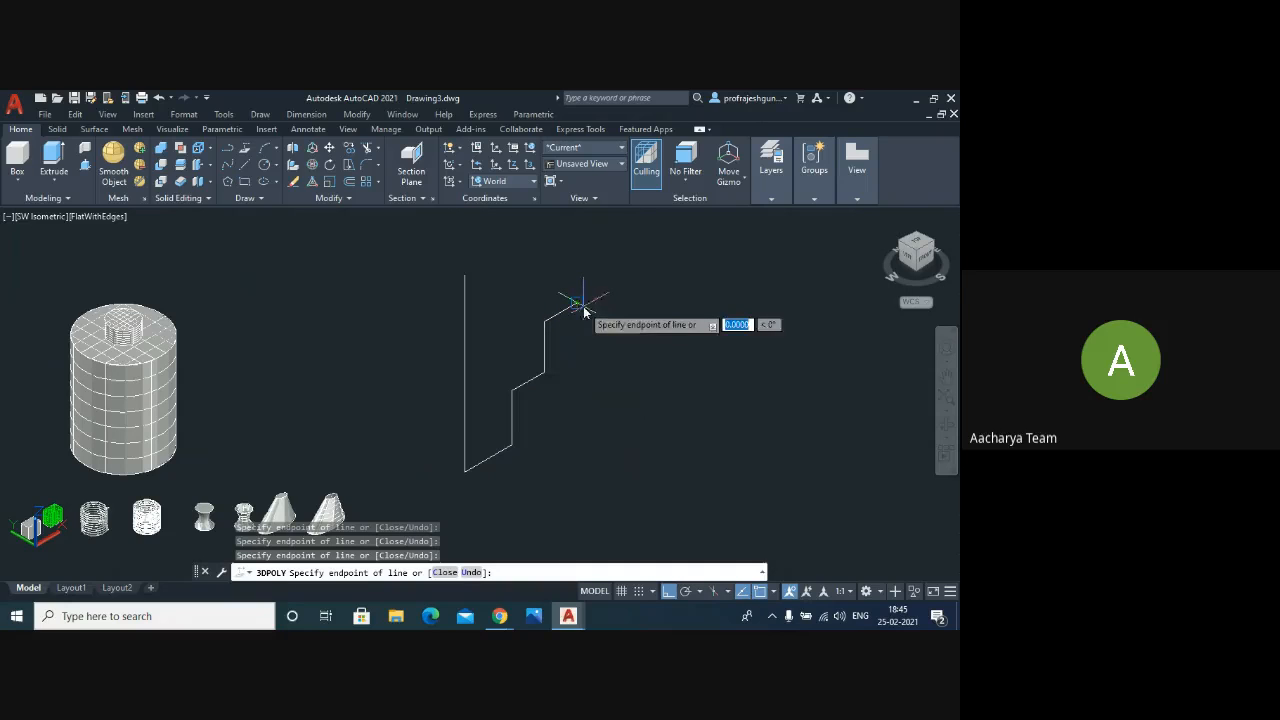
- Continue the 3D polyline around the top step and back down parallel to the outer side, ending on the vertical line
click(560, 259)
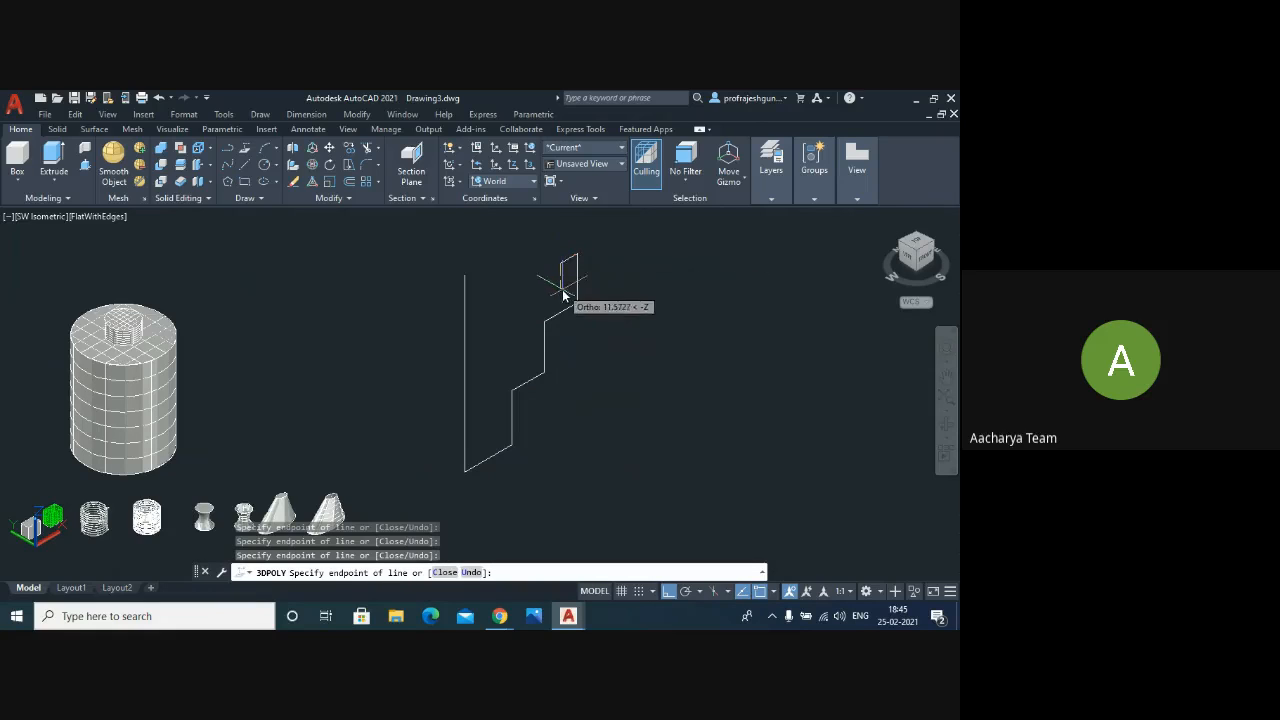
click(561, 297)
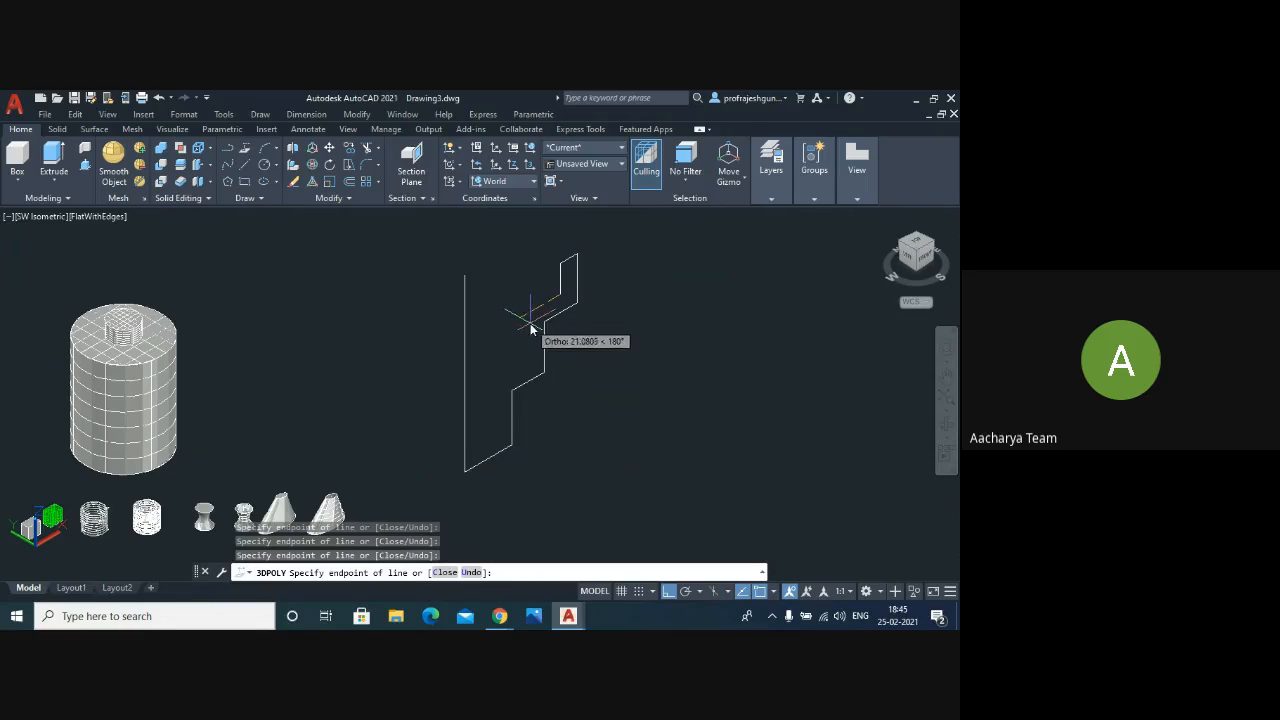
click(527, 323)
click(523, 372)
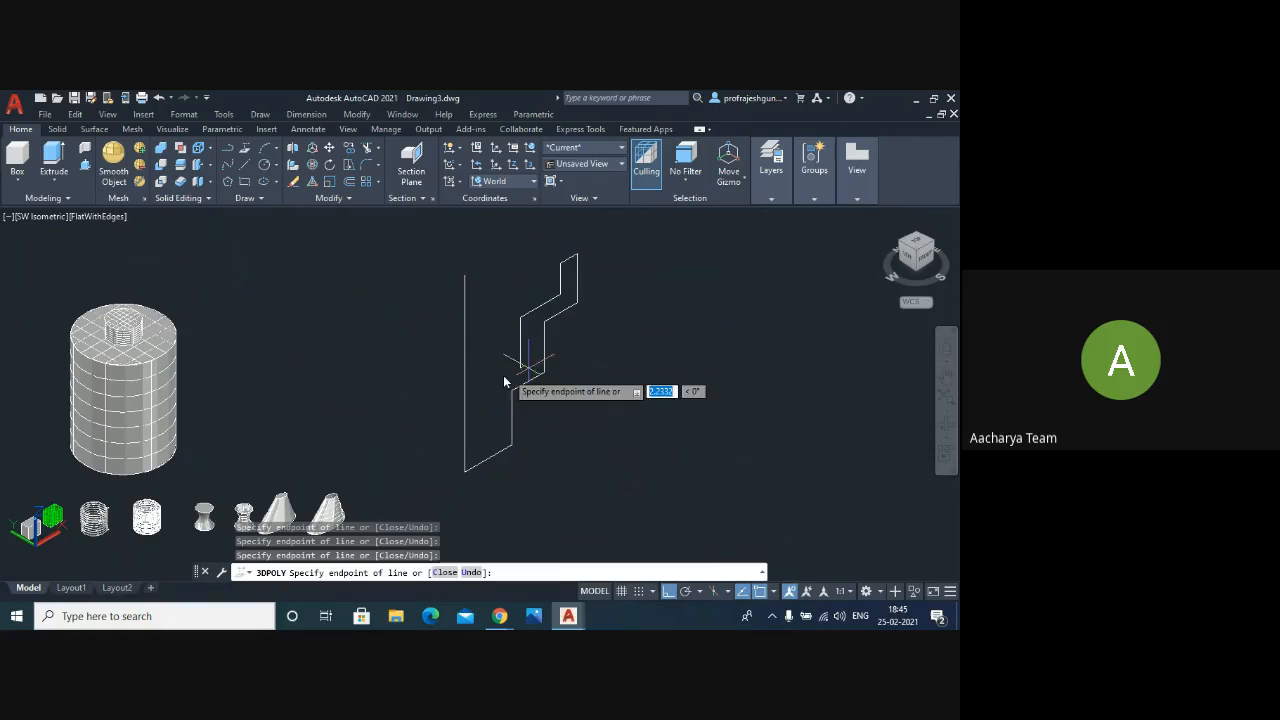
click(486, 388)
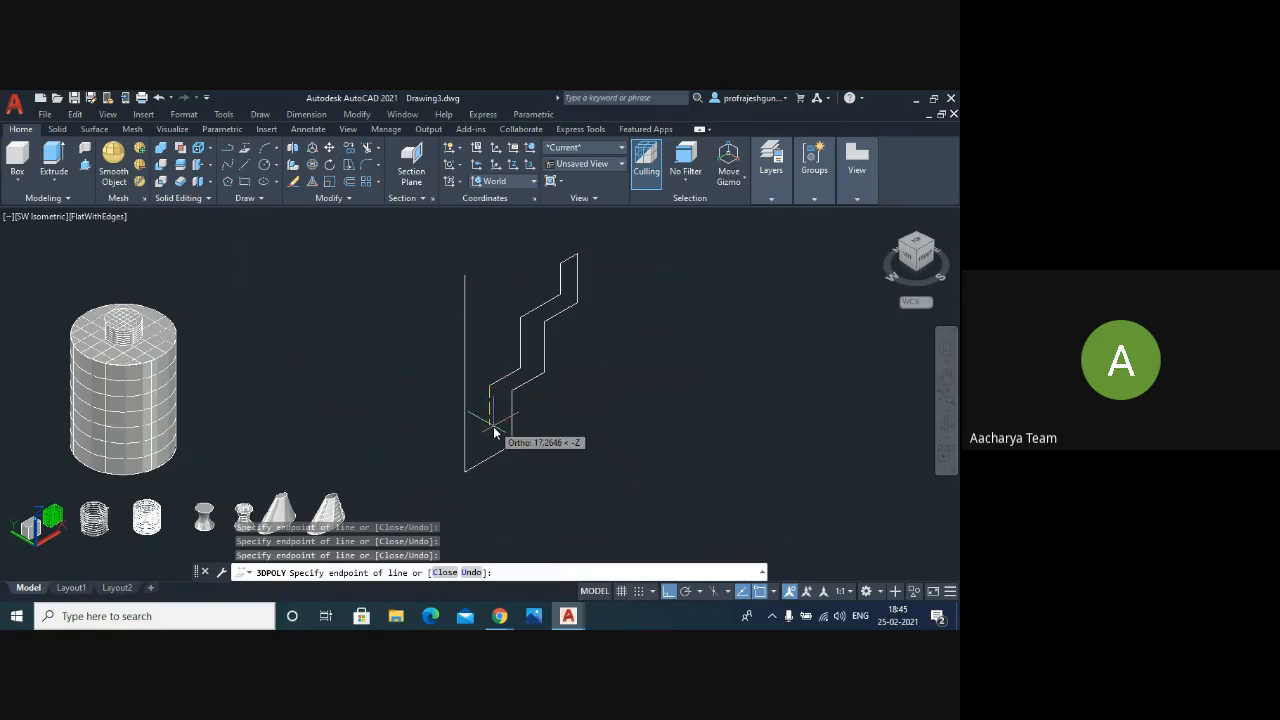
click(490, 442)
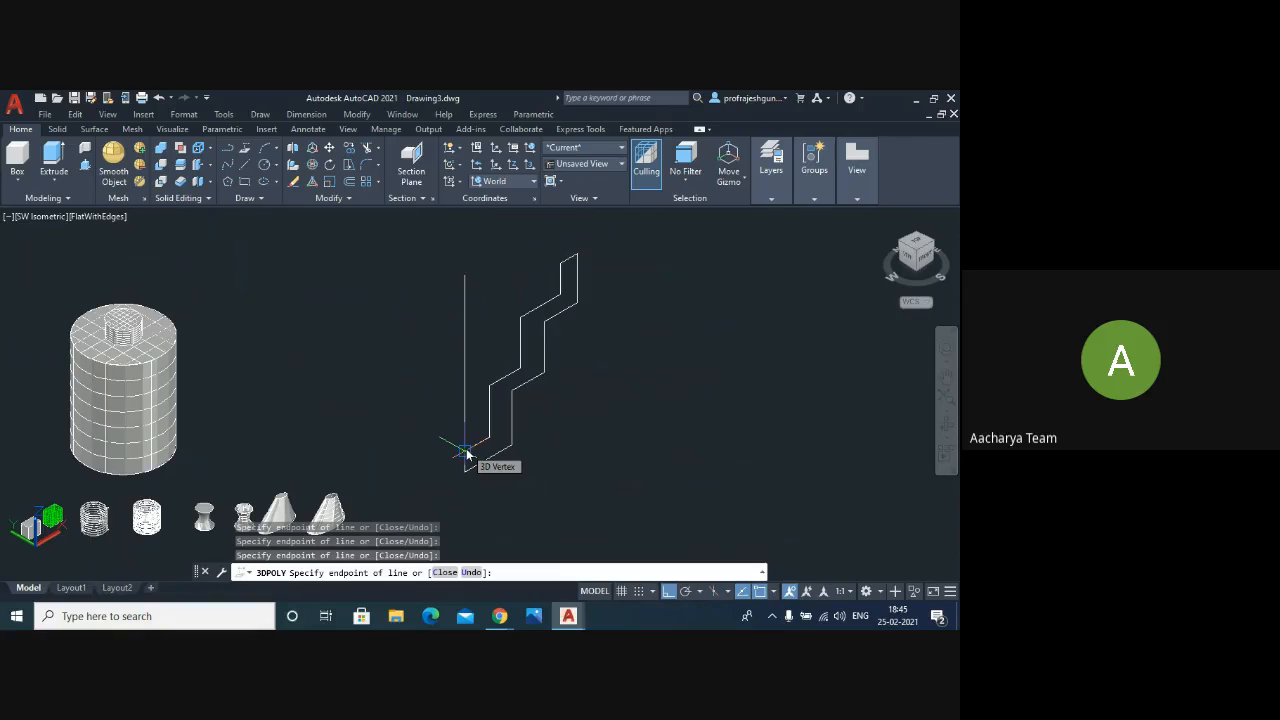
click(466, 454)
key(Return)
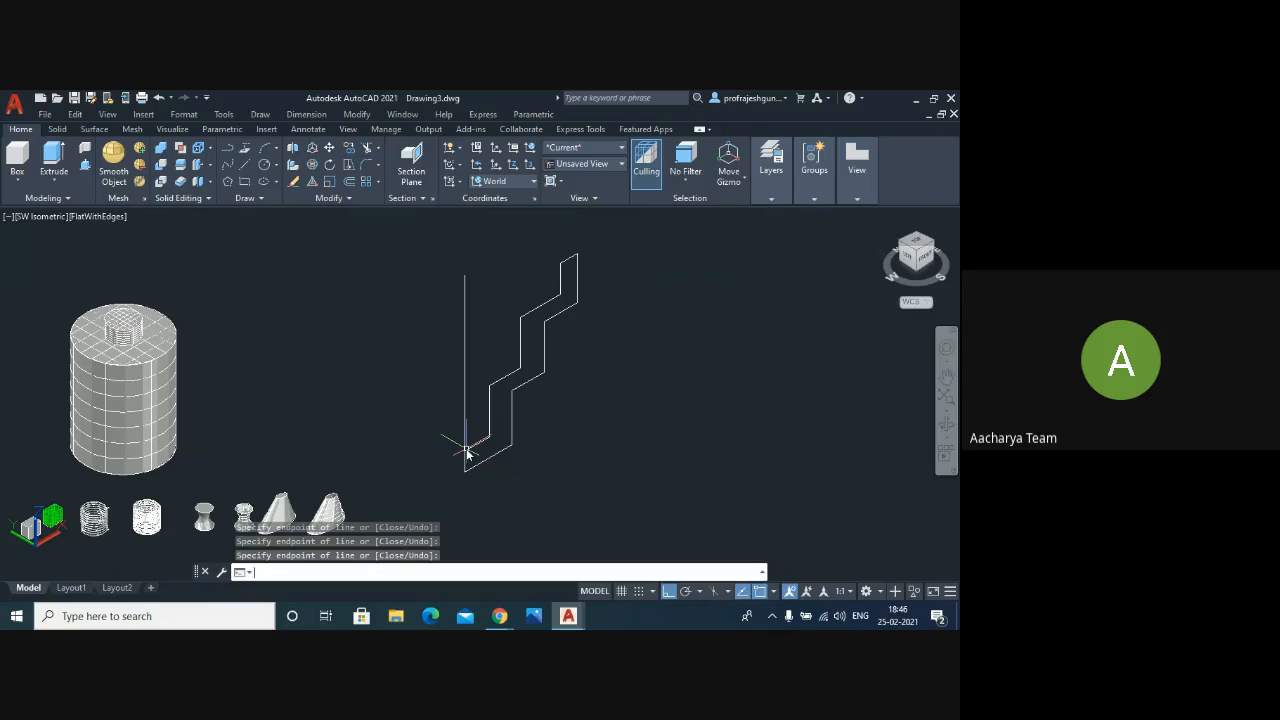
key(Return)
- Examine the stepped profile and vertical line up close, in the Front view and in the SW Isometric view
scroll(463, 370, up, 3)
scroll(463, 370, down, 1)
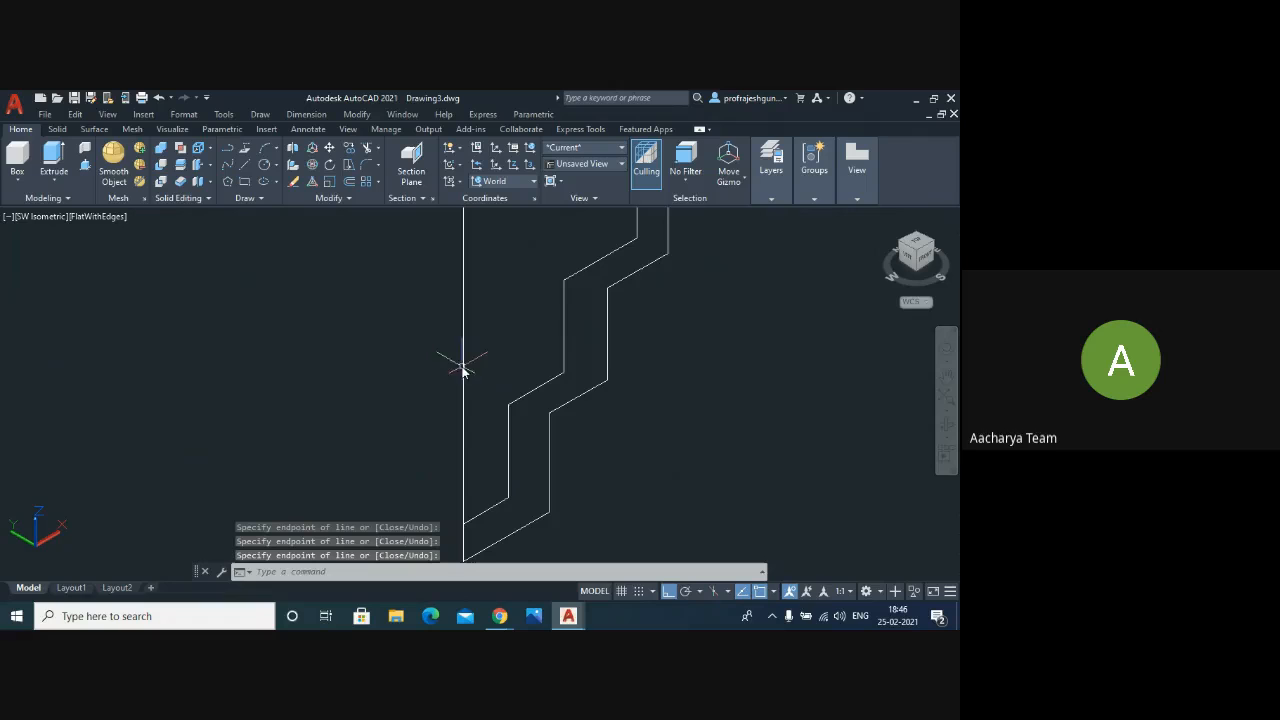
scroll(466, 371, down, 1)
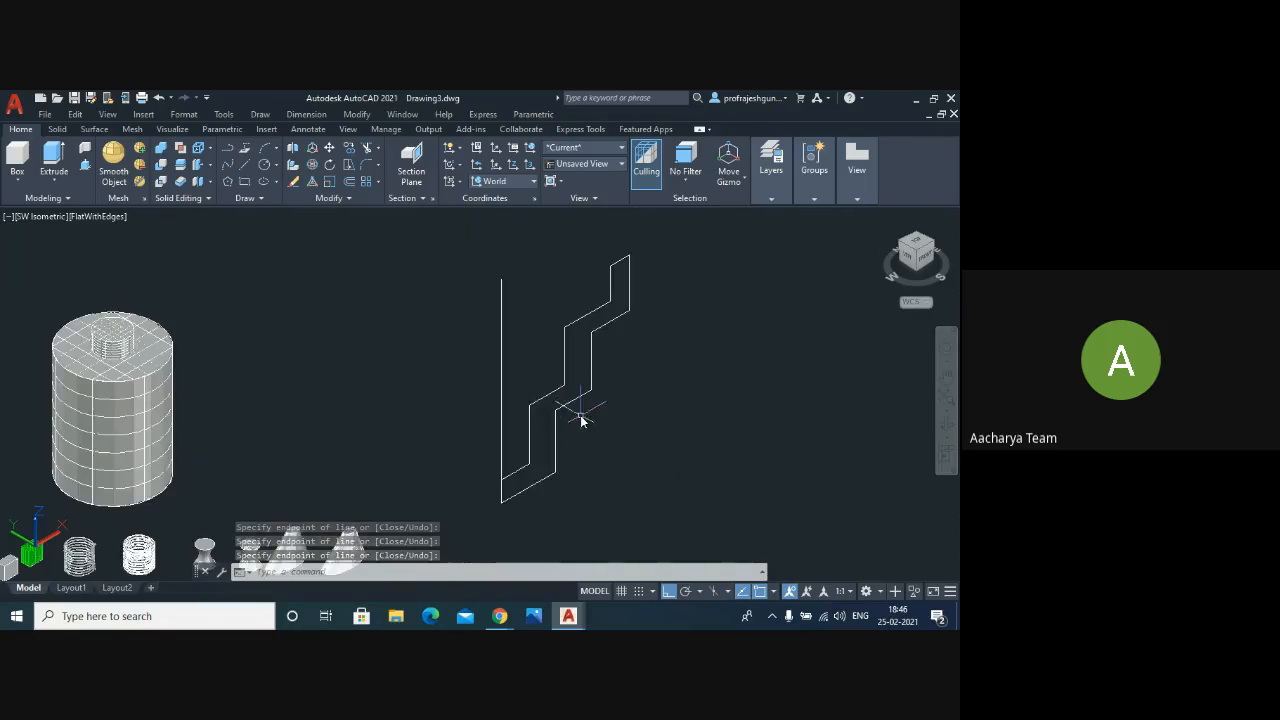
scroll(631, 273, up, 2)
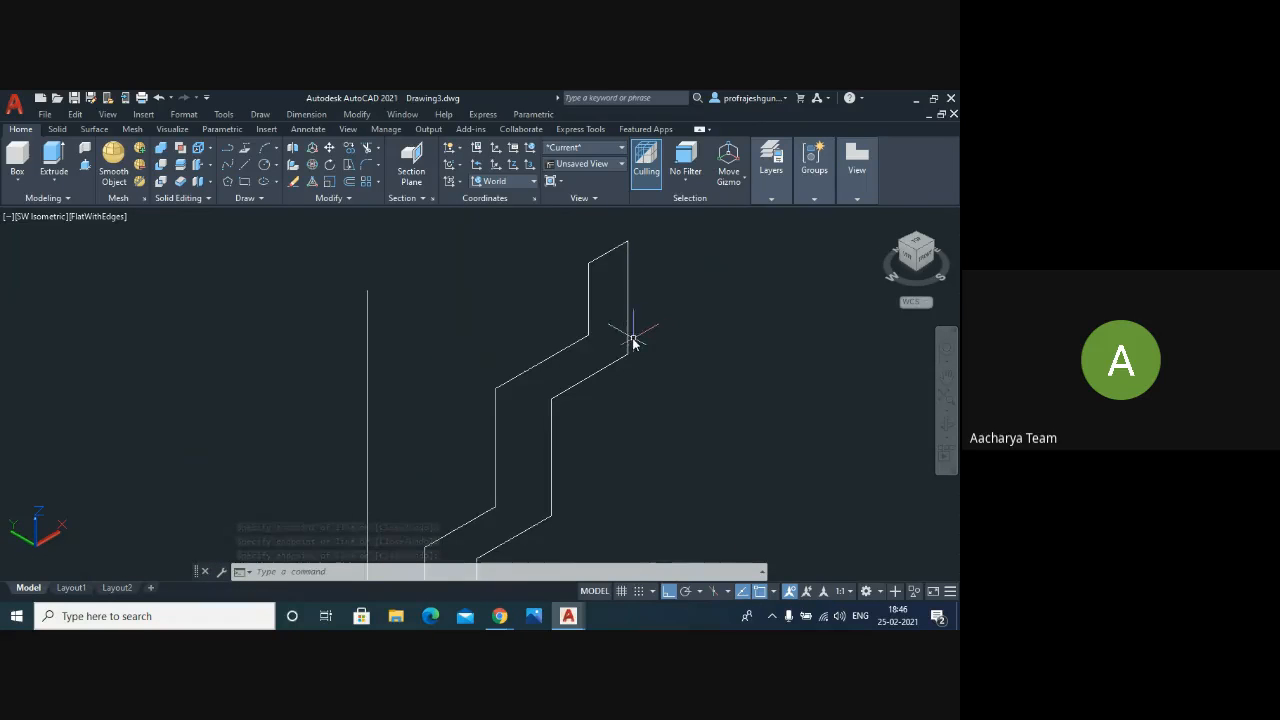
scroll(628, 343, down, 1)
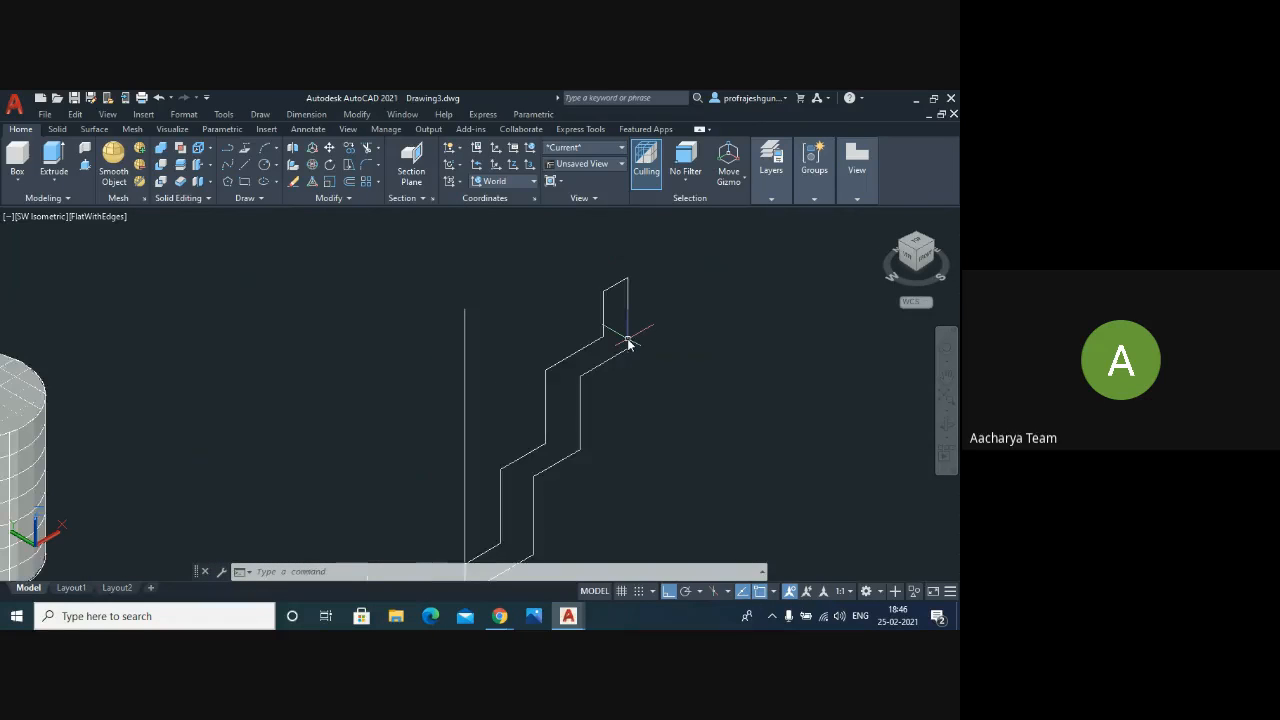
scroll(628, 343, down, 1)
scroll(569, 434, up, 1)
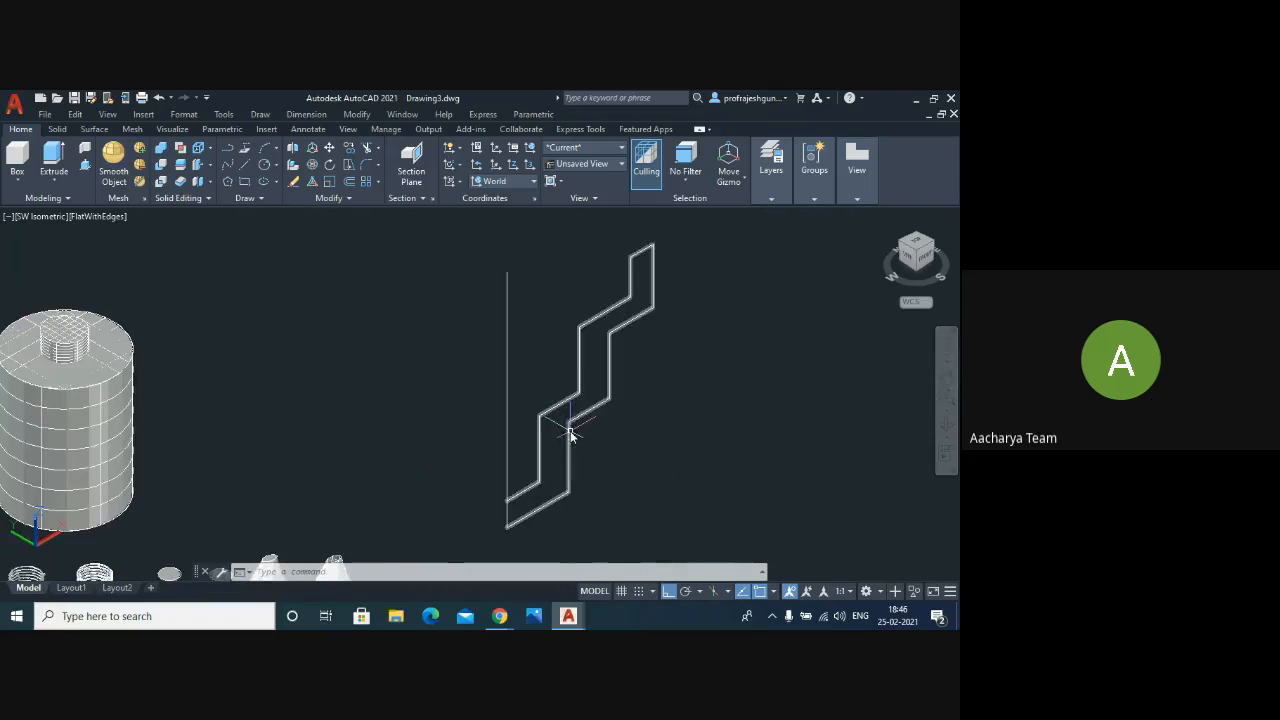
click(928, 259)
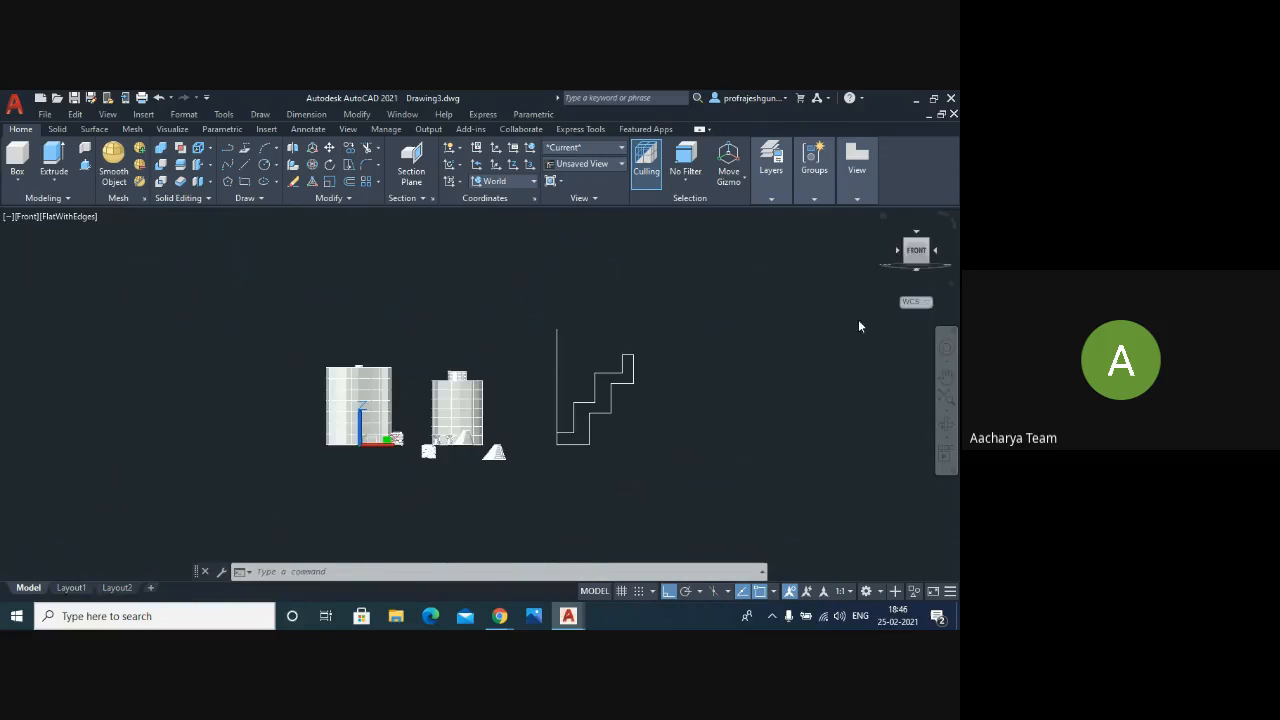
scroll(636, 405, up, 2)
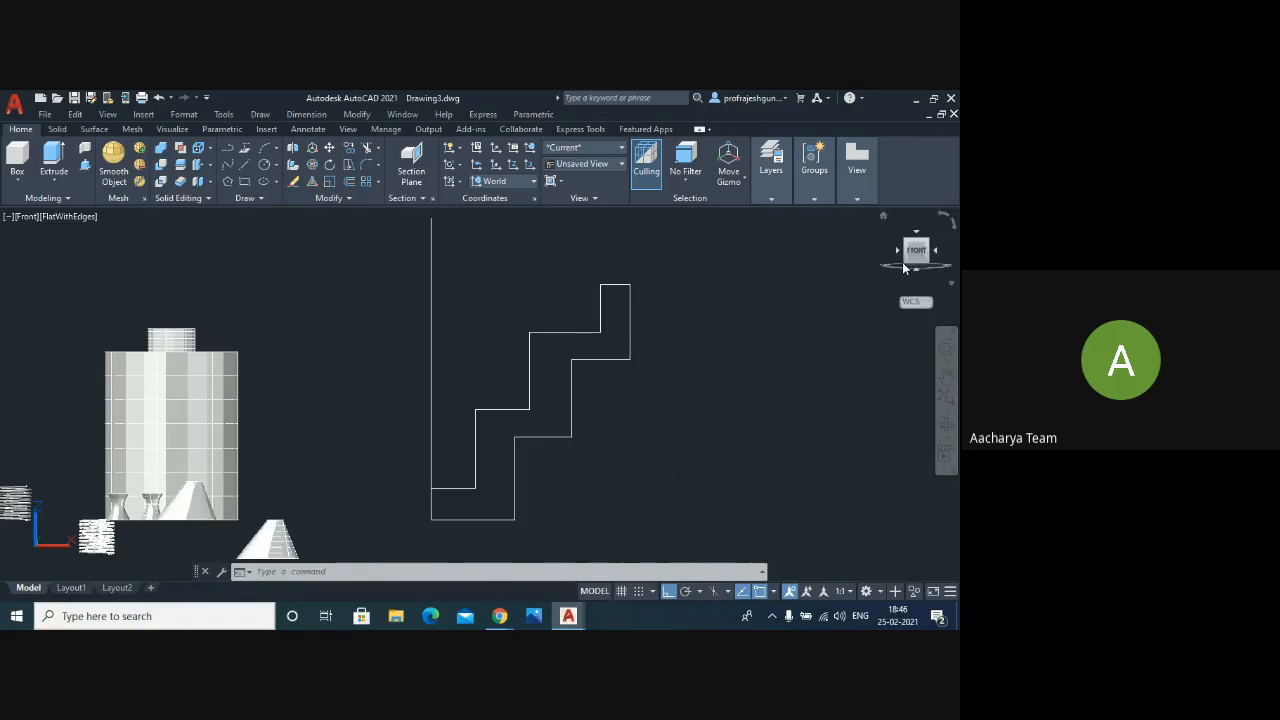
click(31, 217)
click(79, 344)
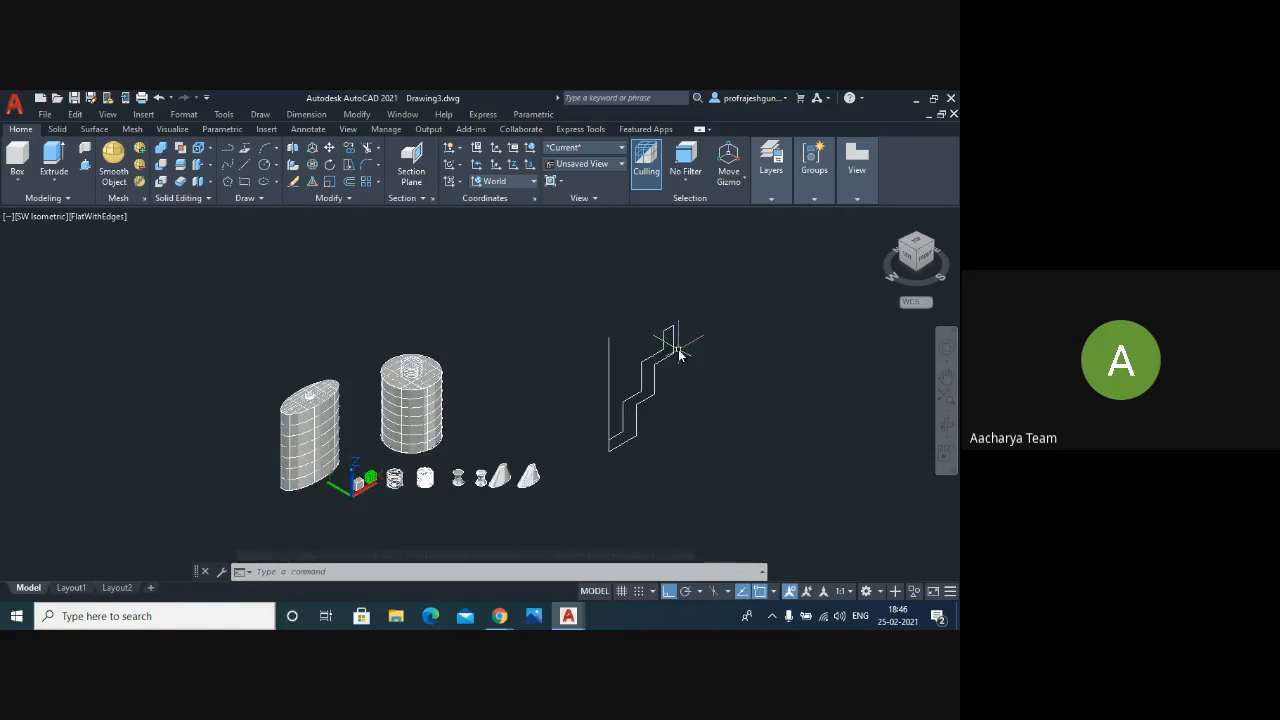
scroll(679, 353, up, 3)
scroll(543, 326, down, 2)
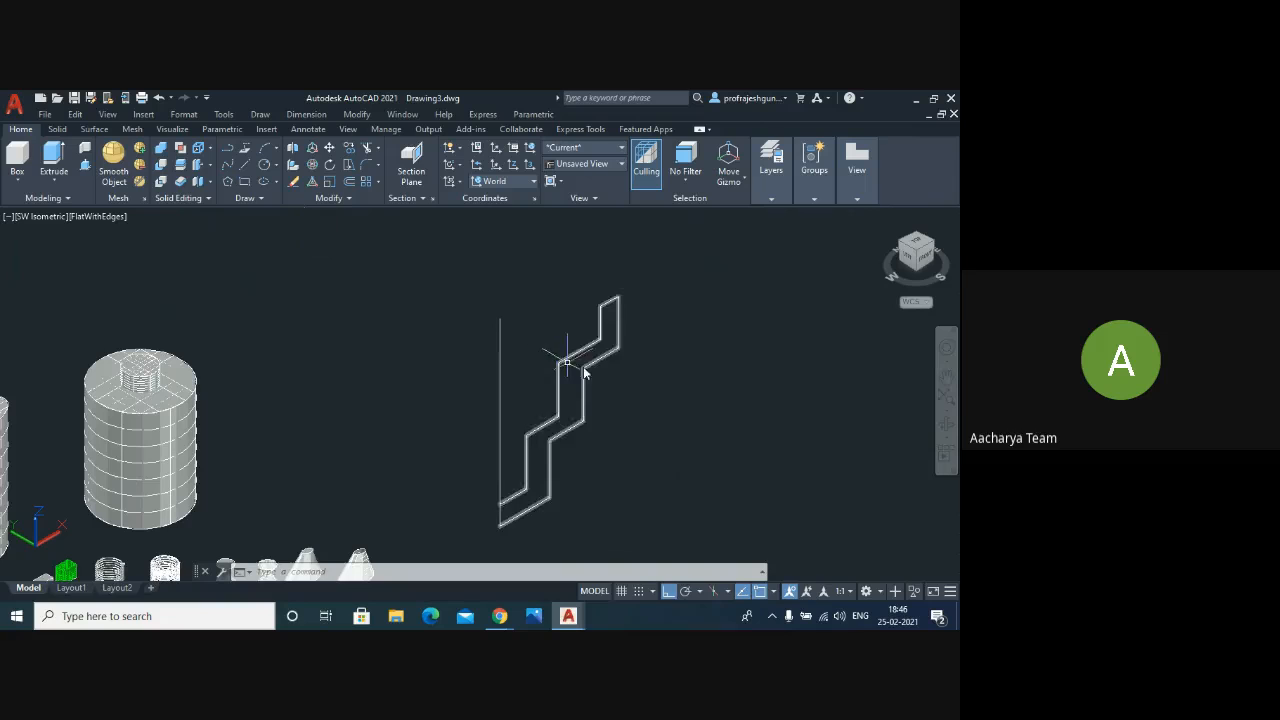
- Copy the stepped profile and vertical line to the empty space in front, using the profile's top outer corner as base point
text(co)
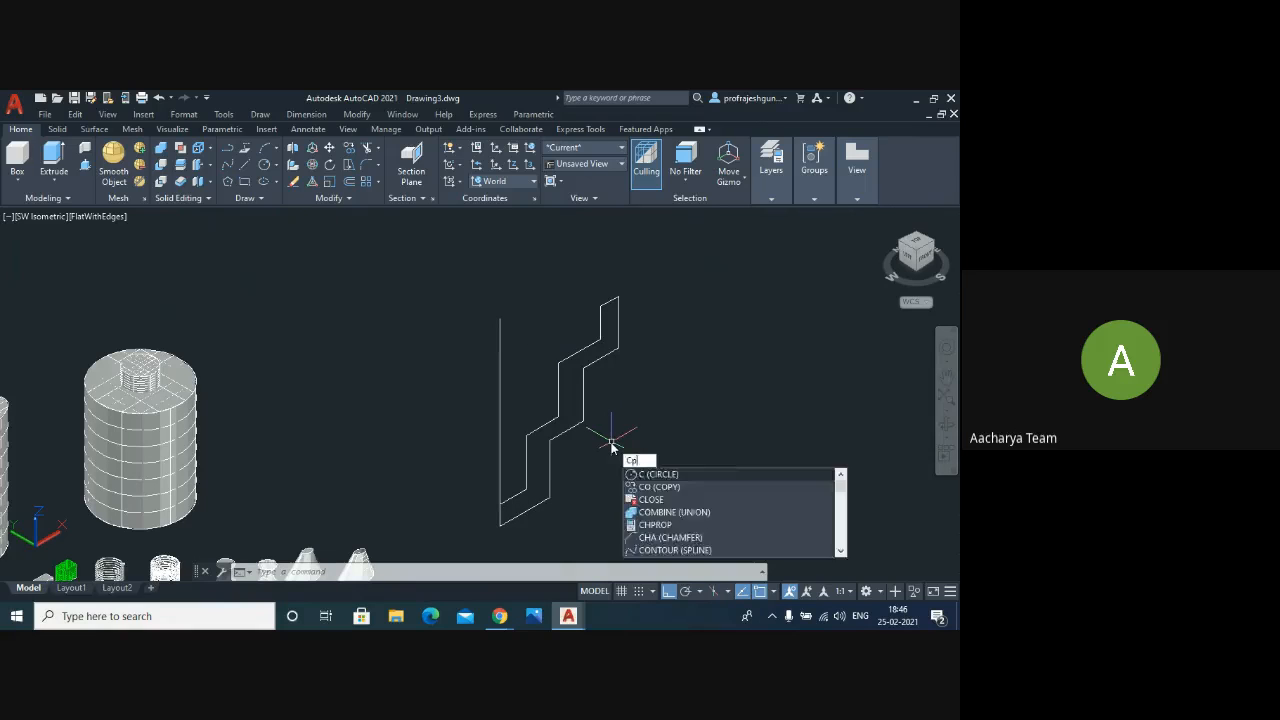
key(Return)
click(656, 520)
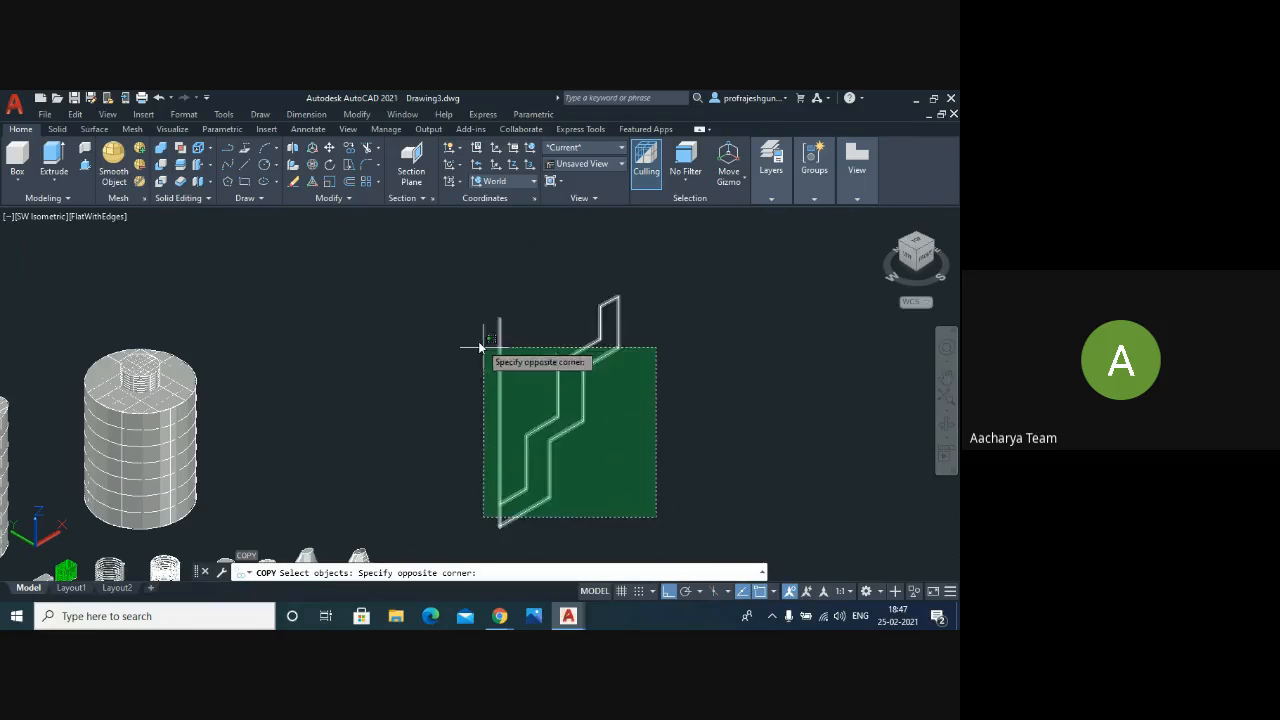
click(466, 298)
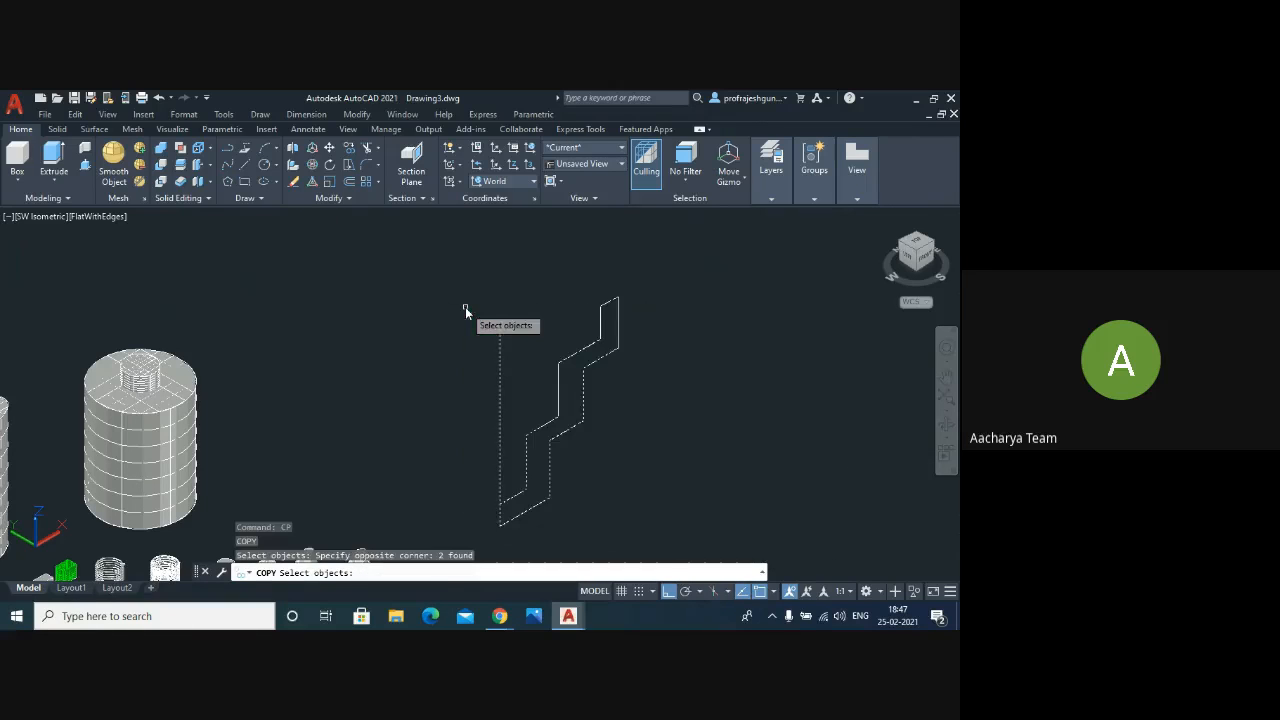
click(557, 390)
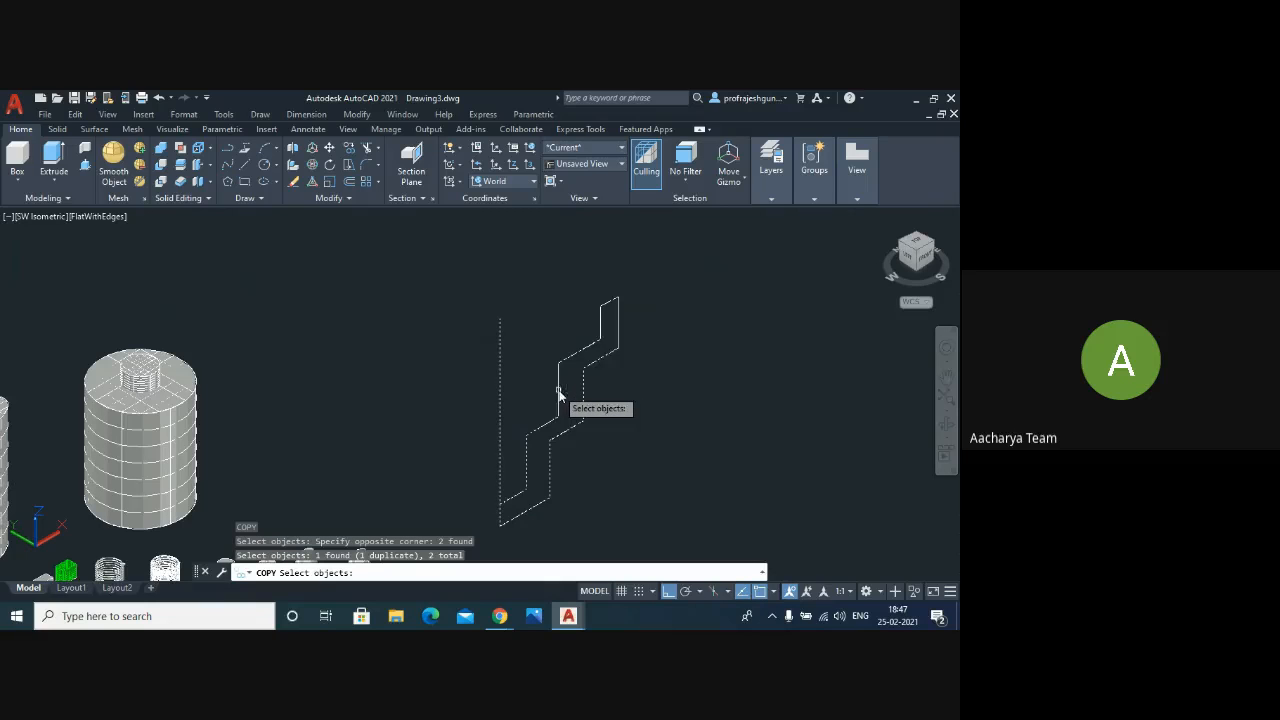
click(602, 307)
click(618, 319)
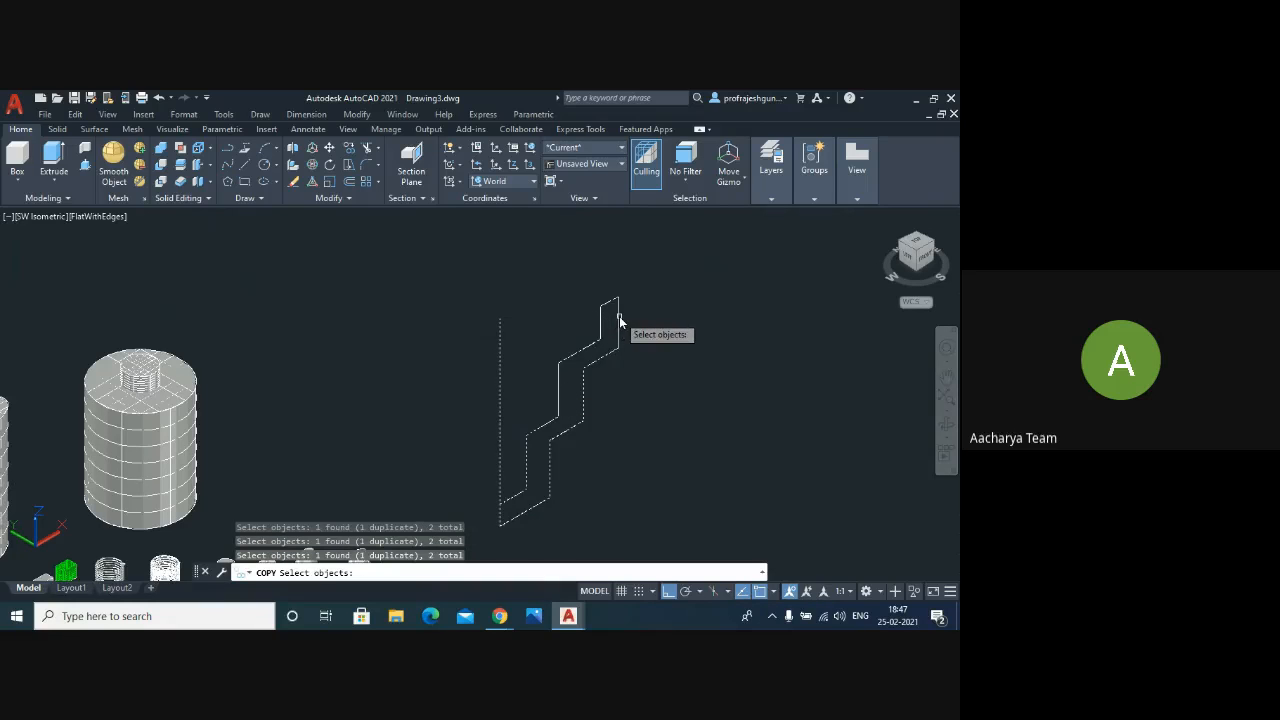
key(Return)
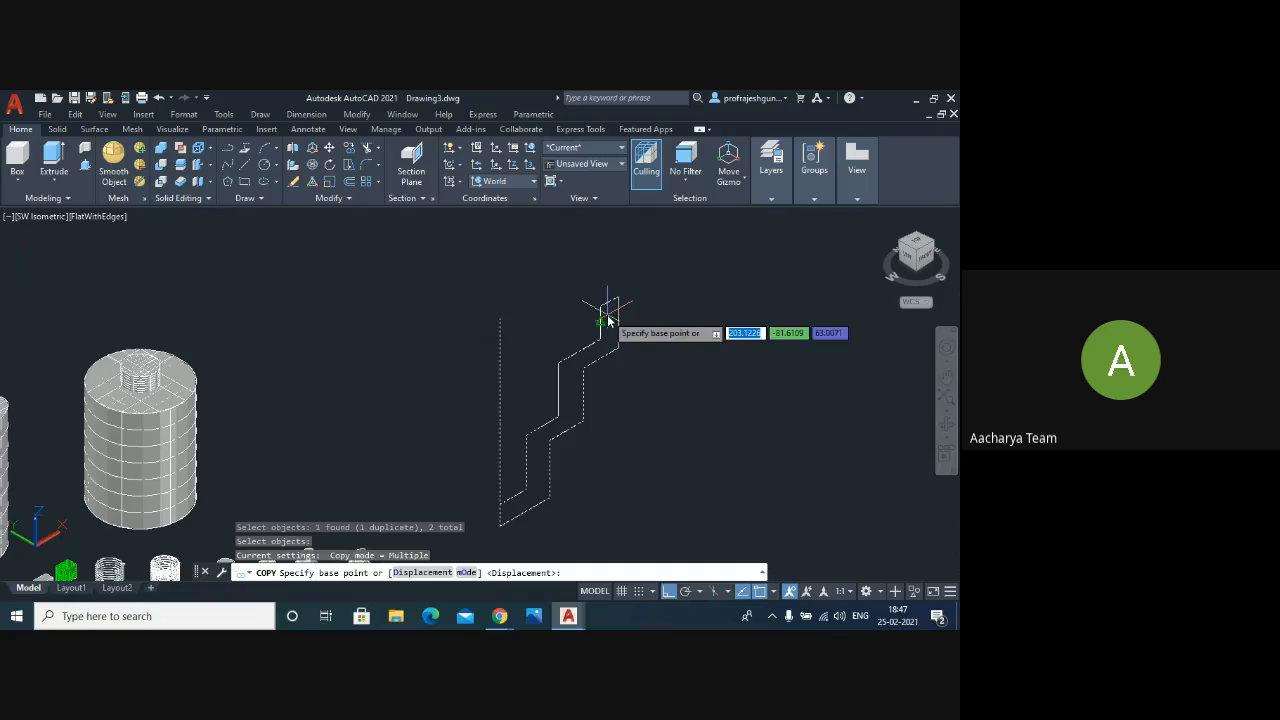
click(618, 297)
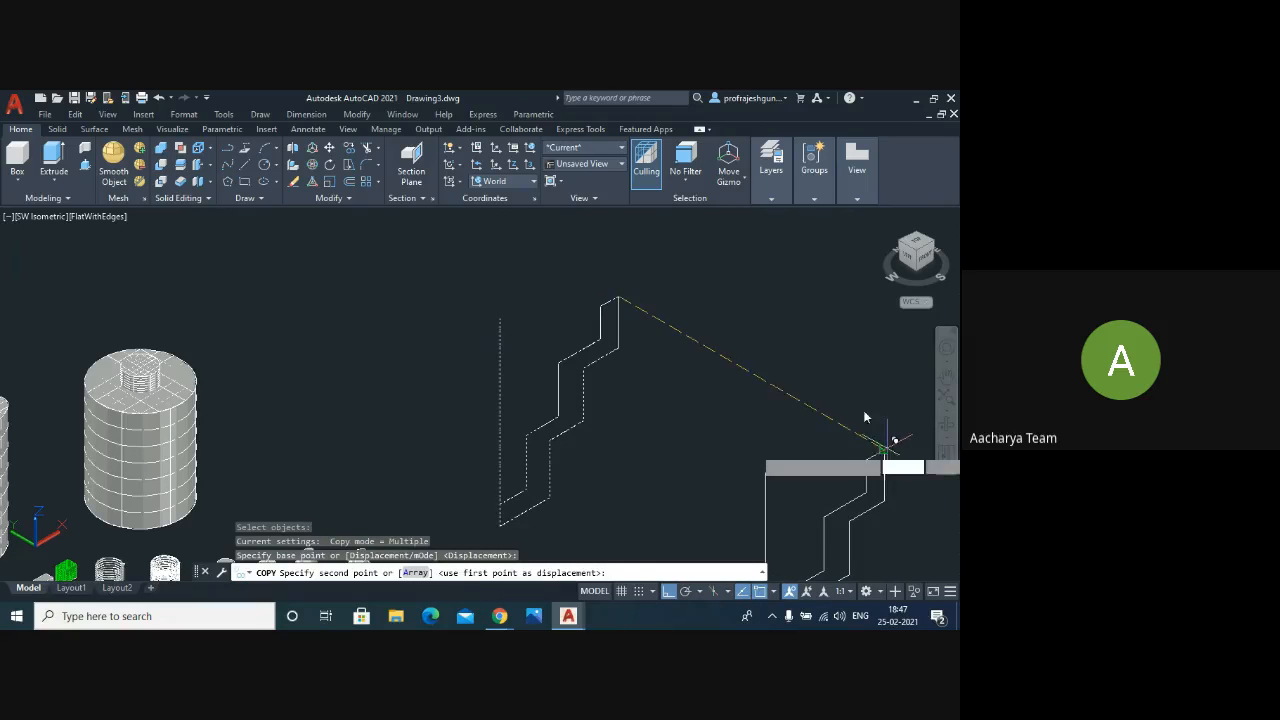
click(885, 452)
key(Return)
scroll(509, 271, down, 2)
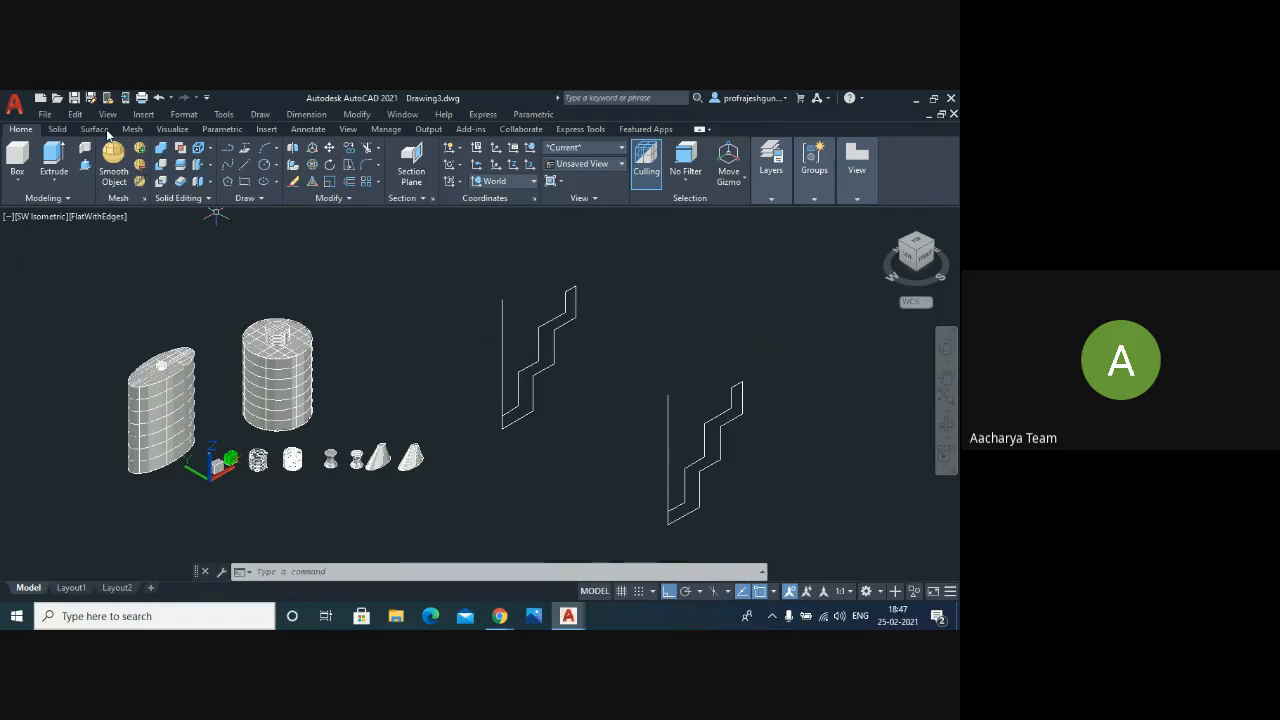
- Revolve the original stepped profile as a solid through 270 degrees about the two endpoints of its vertical line
click(60, 129)
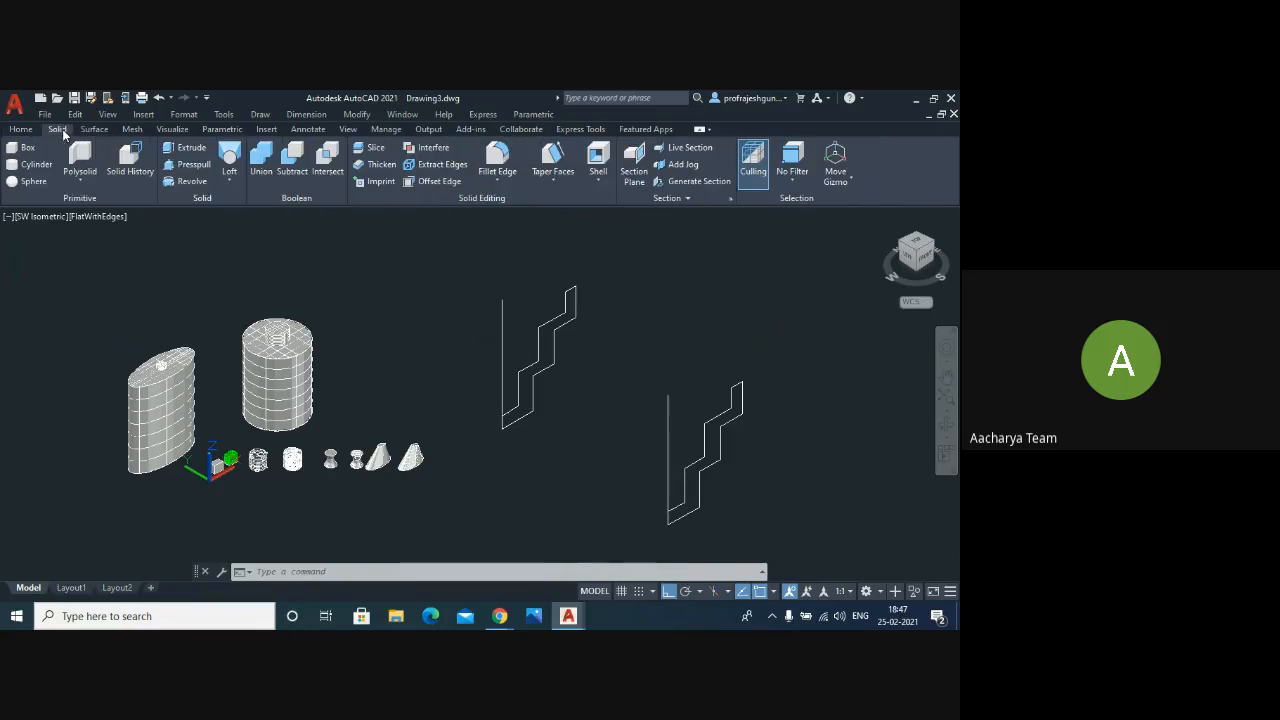
click(188, 181)
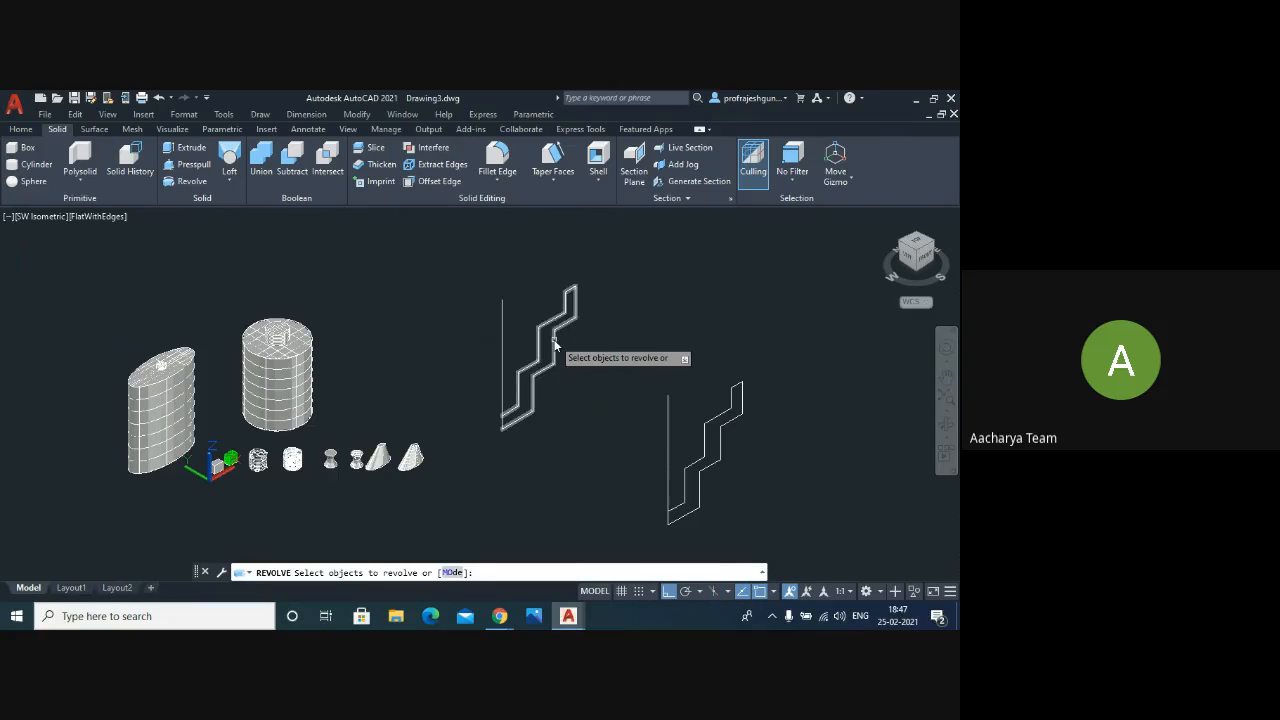
click(554, 343)
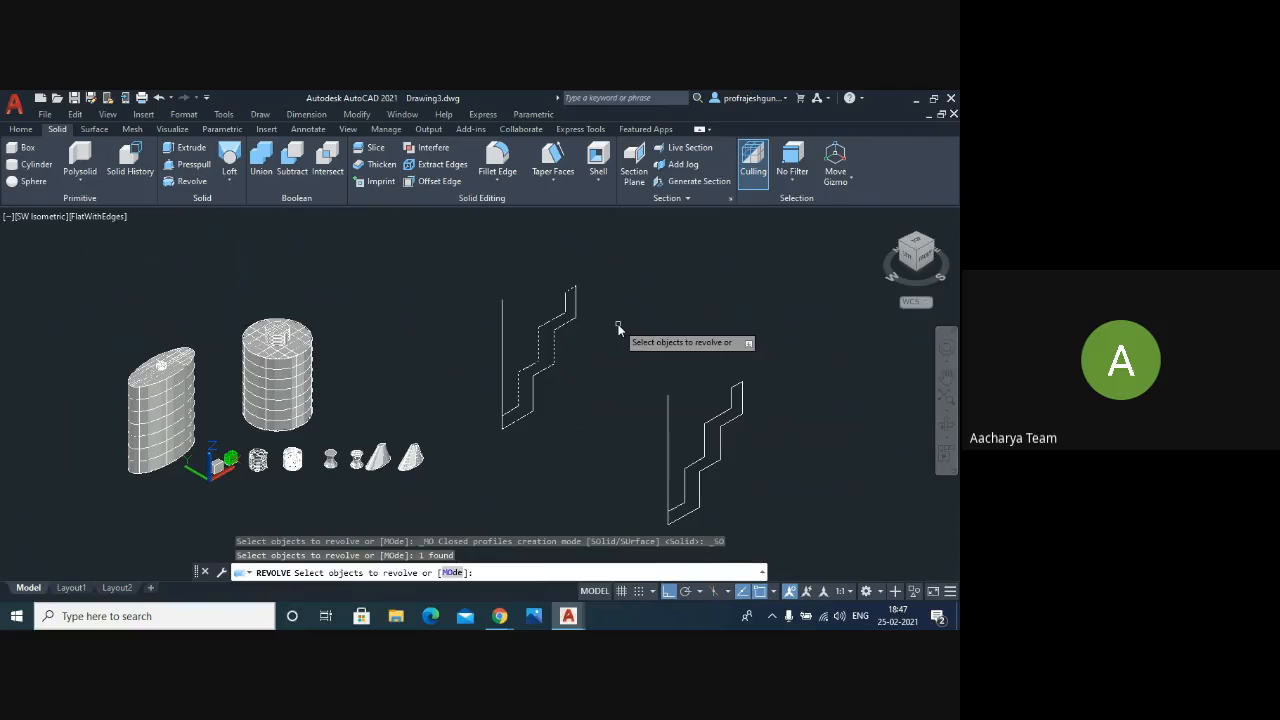
key(Return)
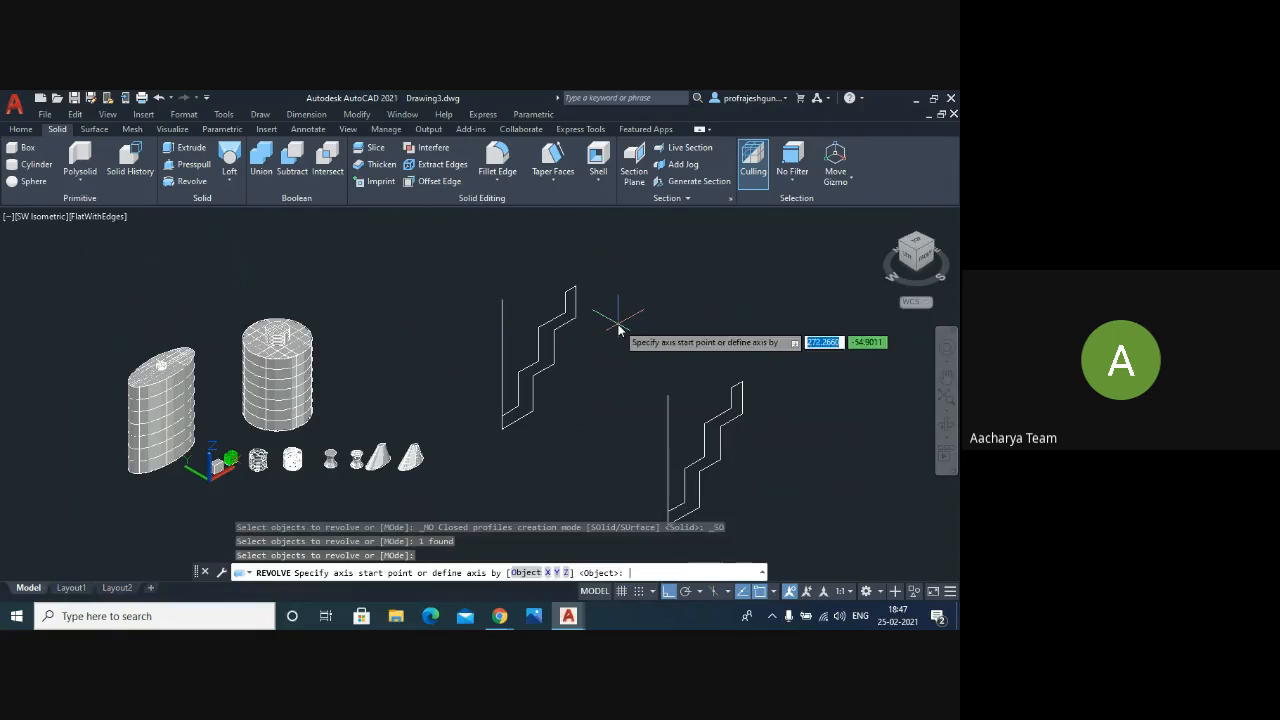
scroll(620, 330, up, 2)
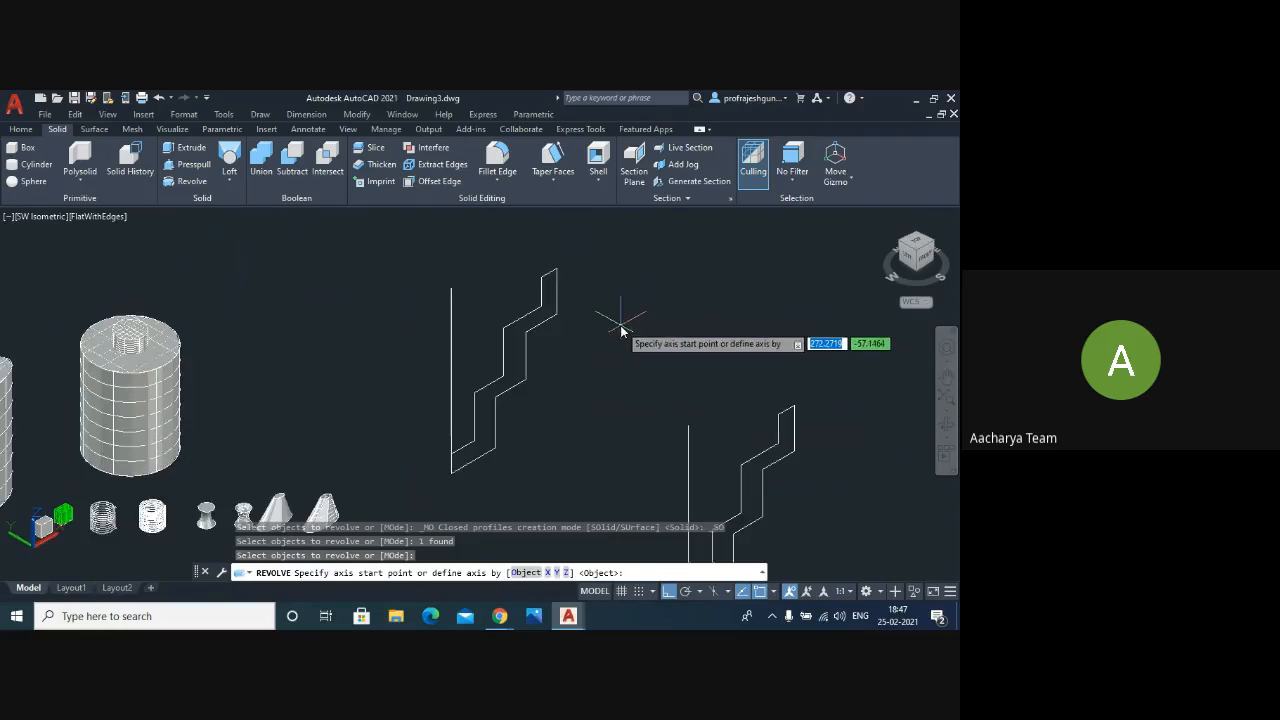
click(451, 288)
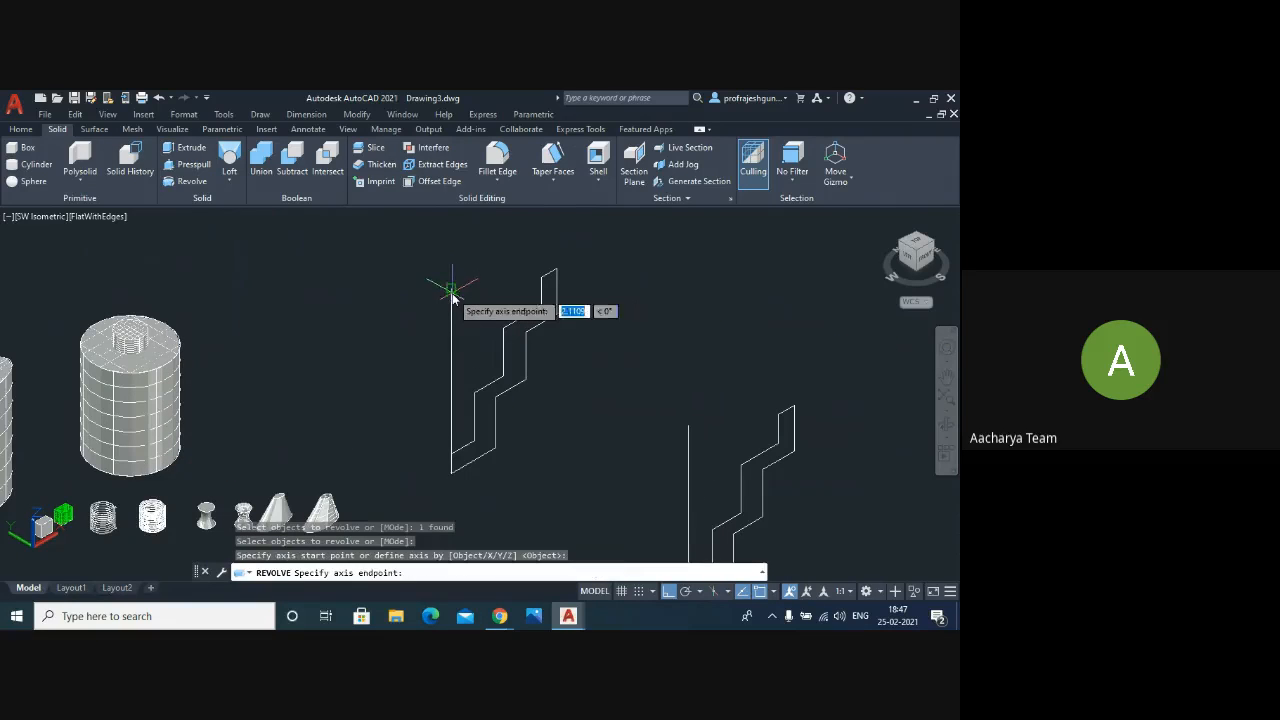
click(451, 474)
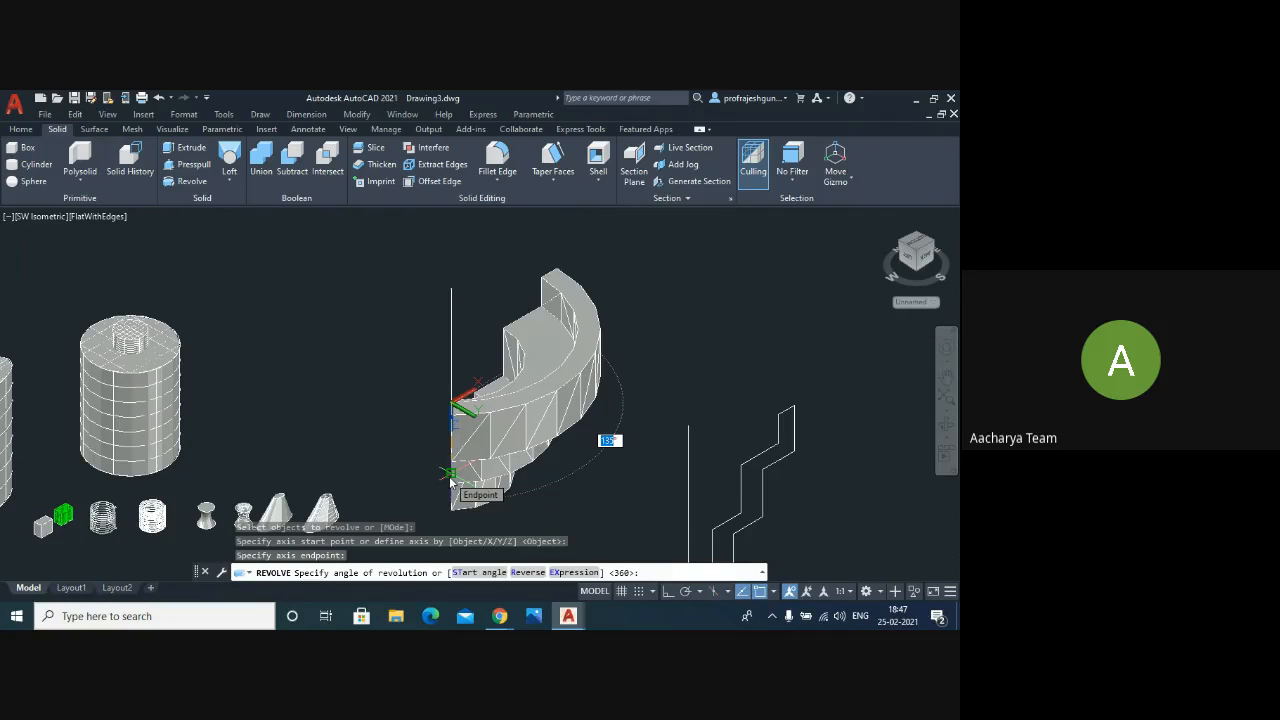
text(270)
key(Return)
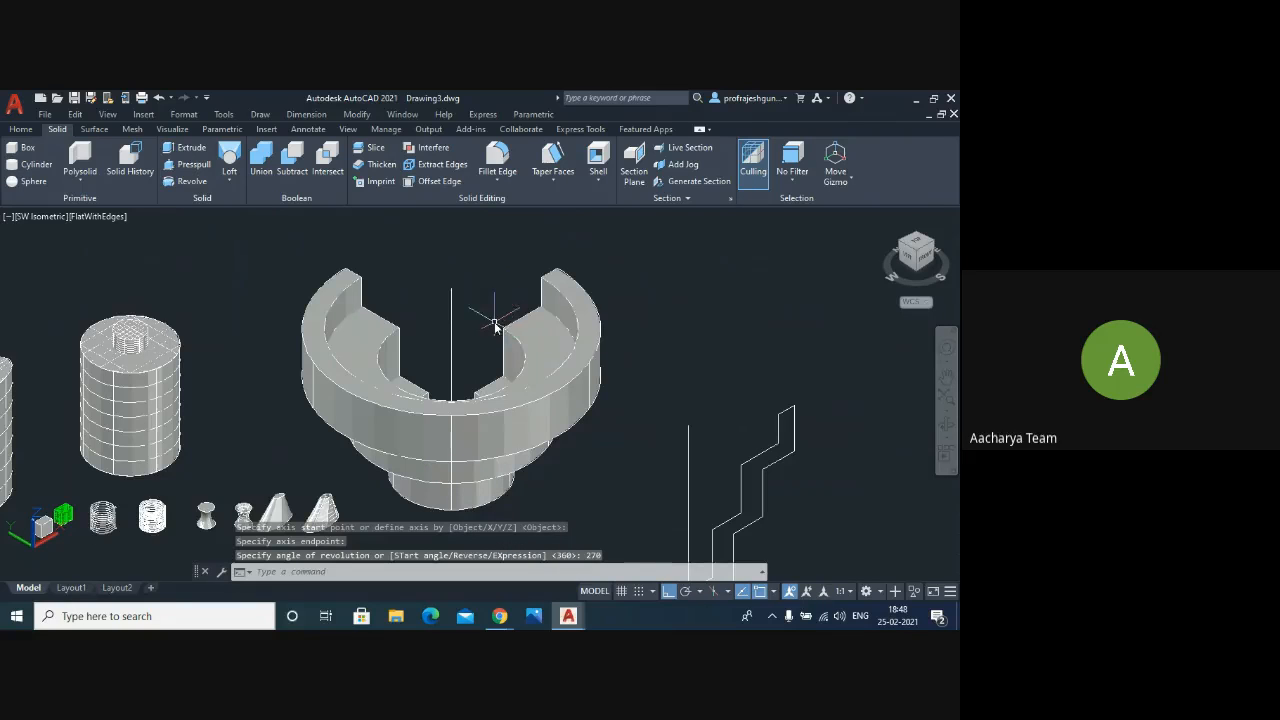
- Examine the revolved solid's open quarter in the Top view and return to the SW Isometric view
scroll(495, 324, down, 2)
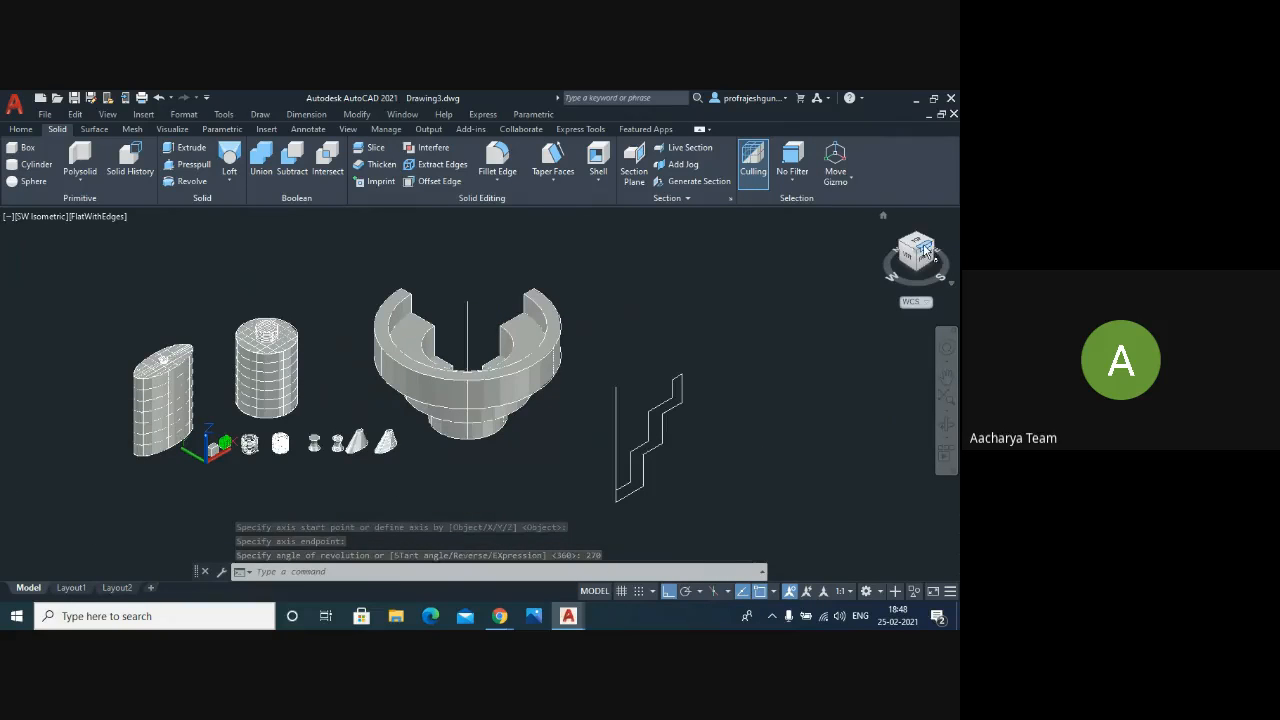
click(918, 246)
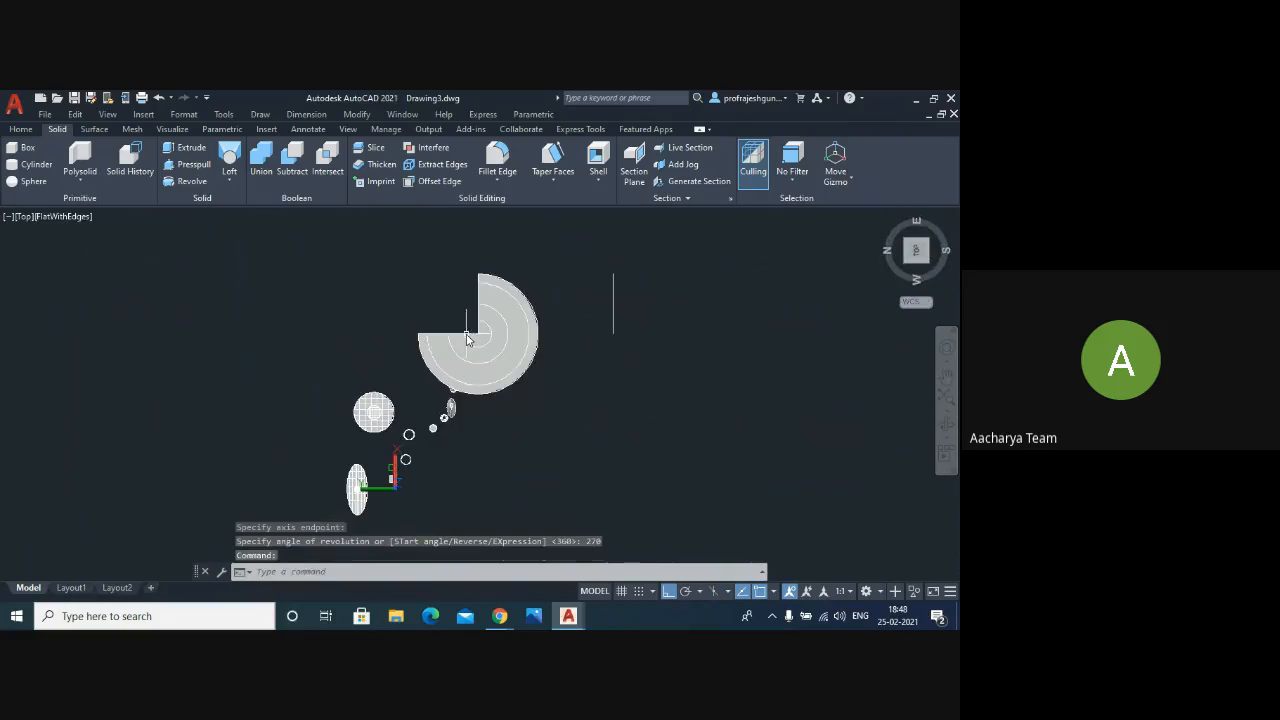
scroll(466, 340, up, 4)
scroll(466, 340, down, 2)
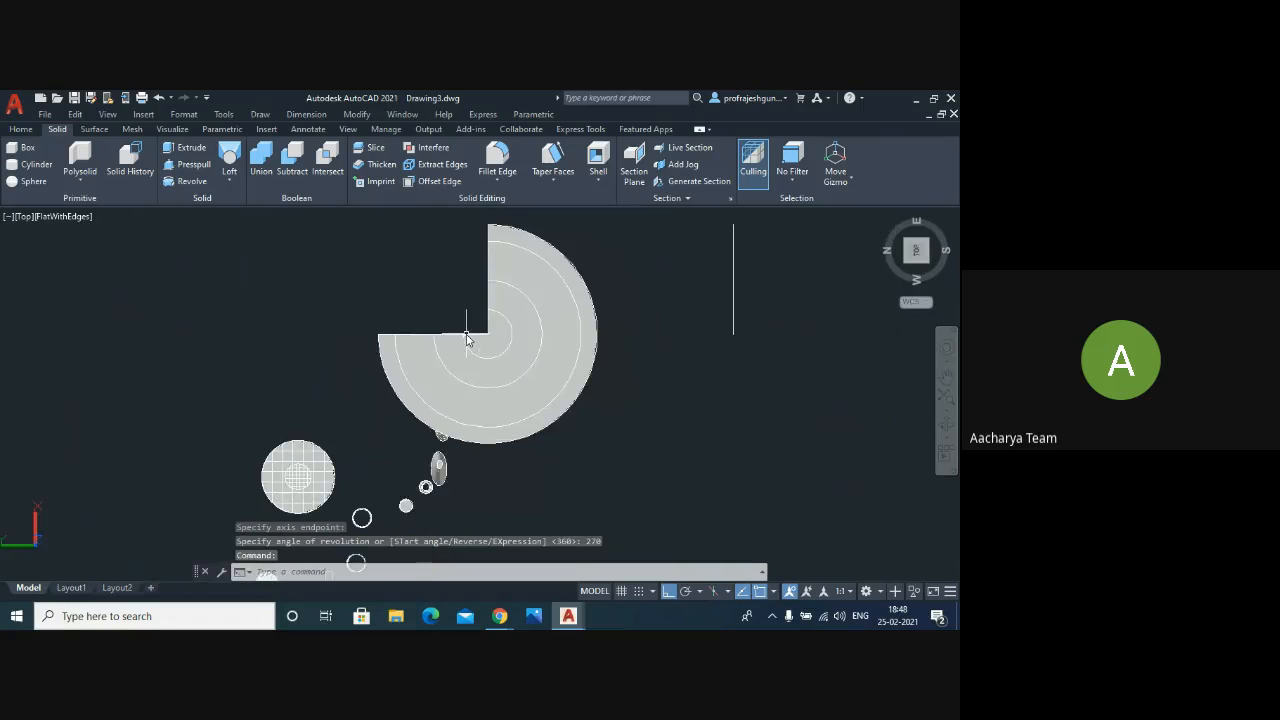
click(23, 217)
click(78, 346)
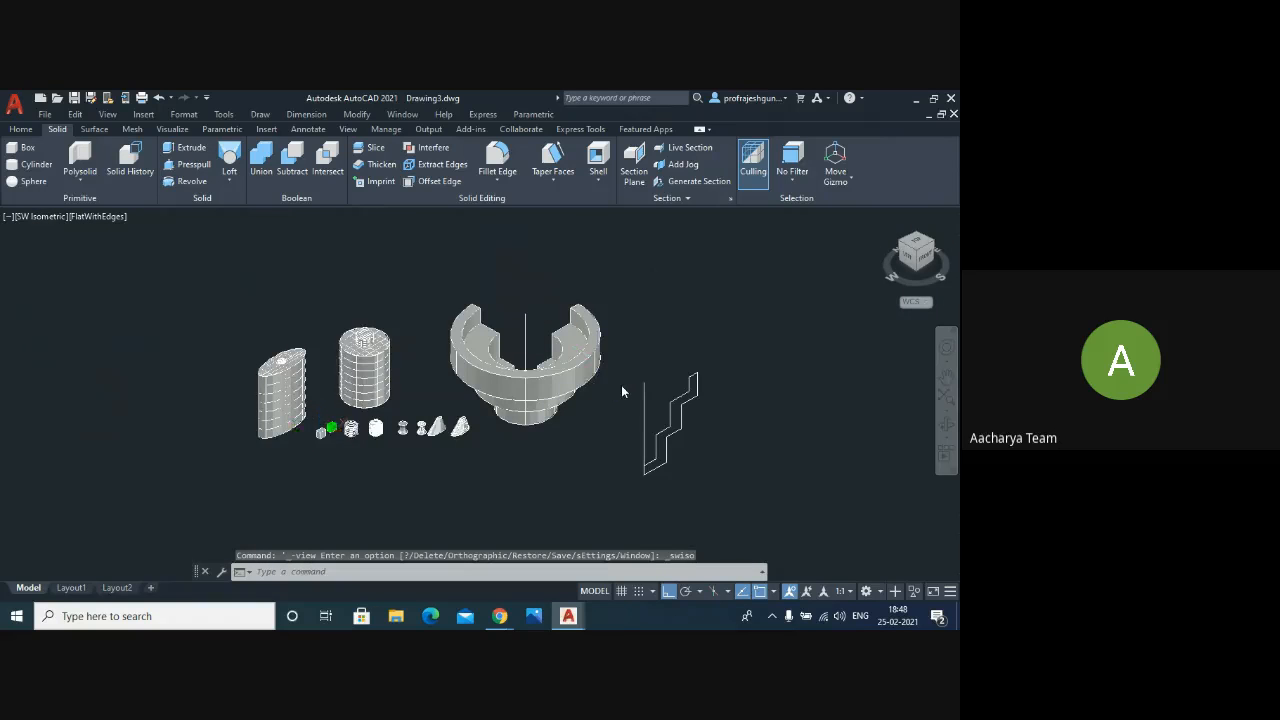
- Revolve the copied stepped profile as a surface through 270 degrees about its own vertical line
scroll(621, 389, up, 2)
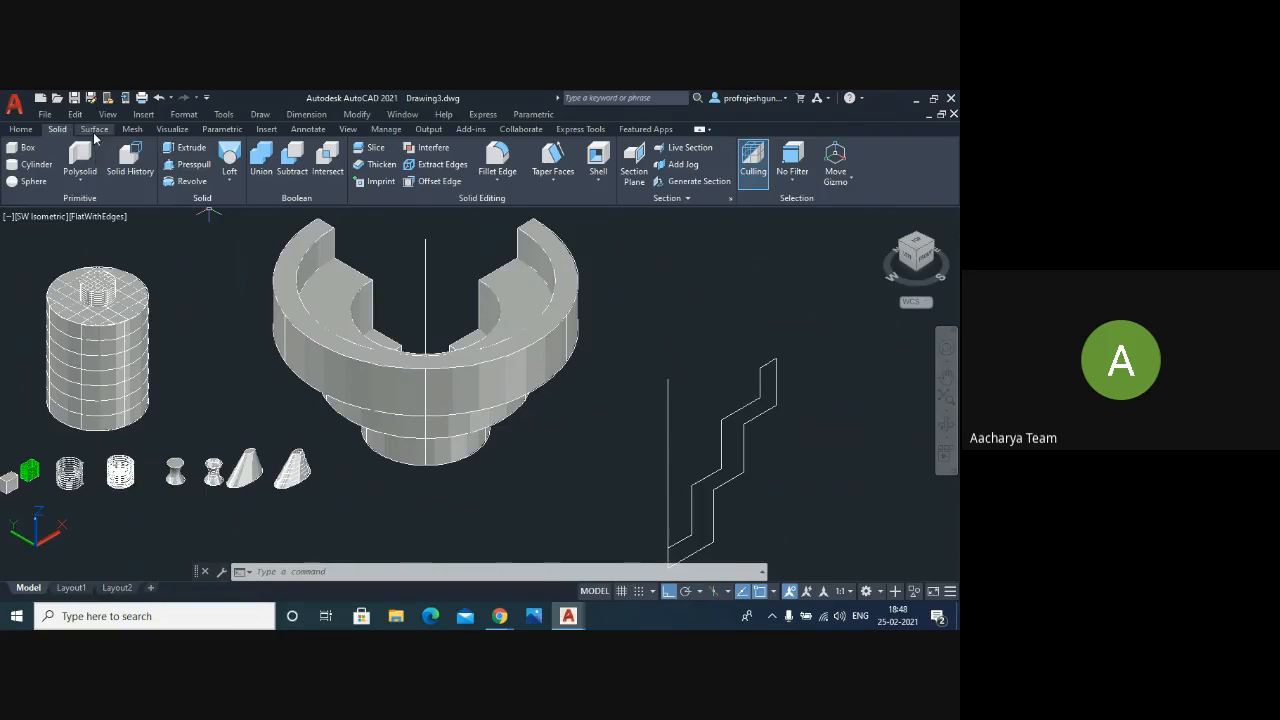
click(96, 130)
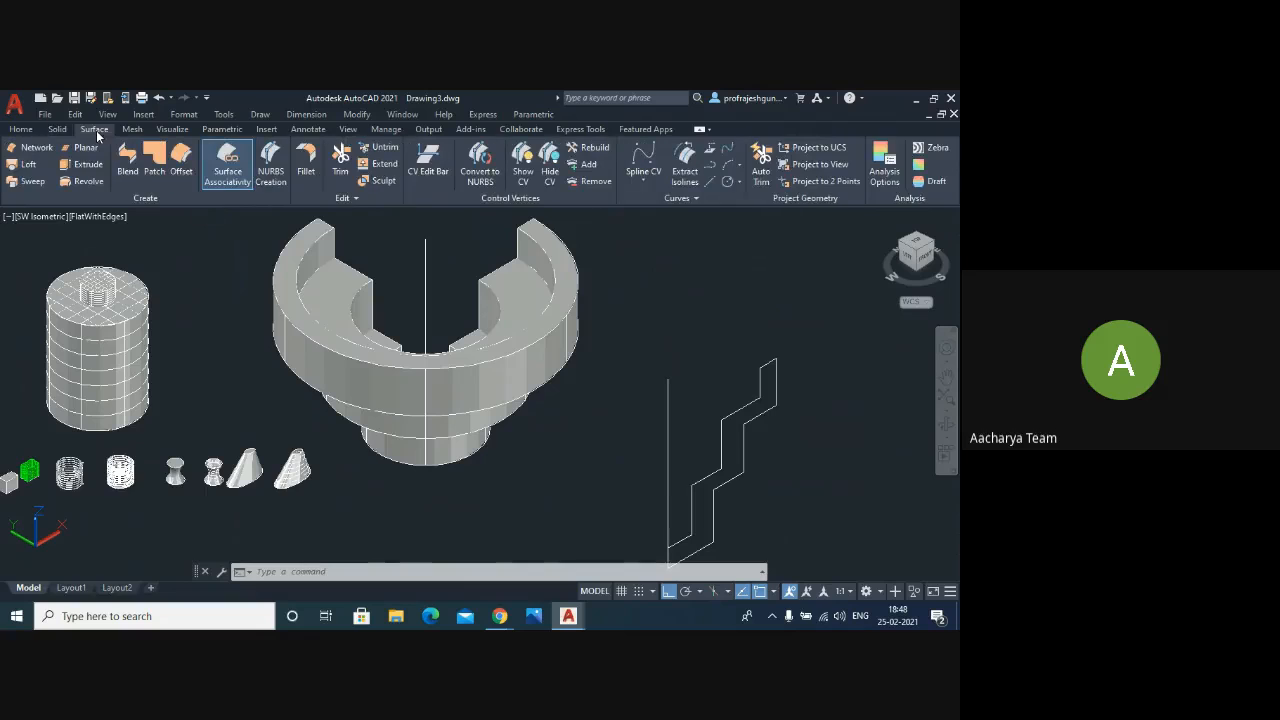
click(84, 182)
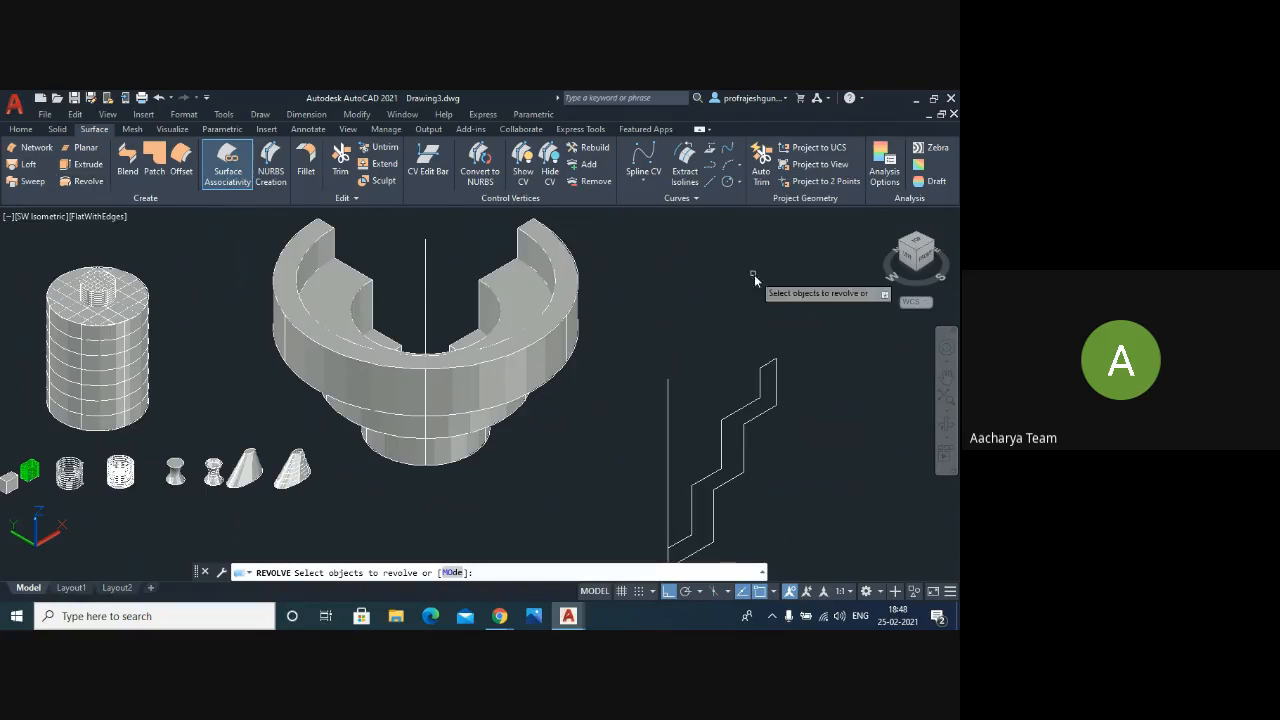
scroll(692, 328, down, 2)
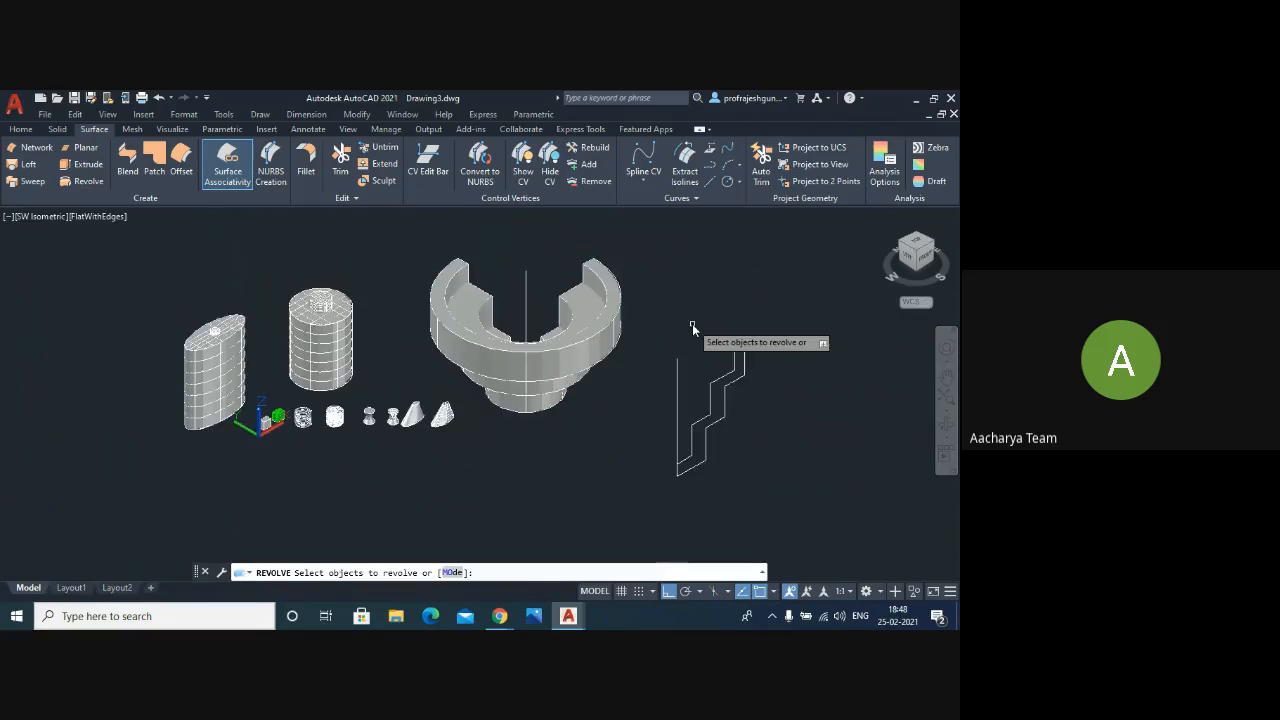
click(726, 404)
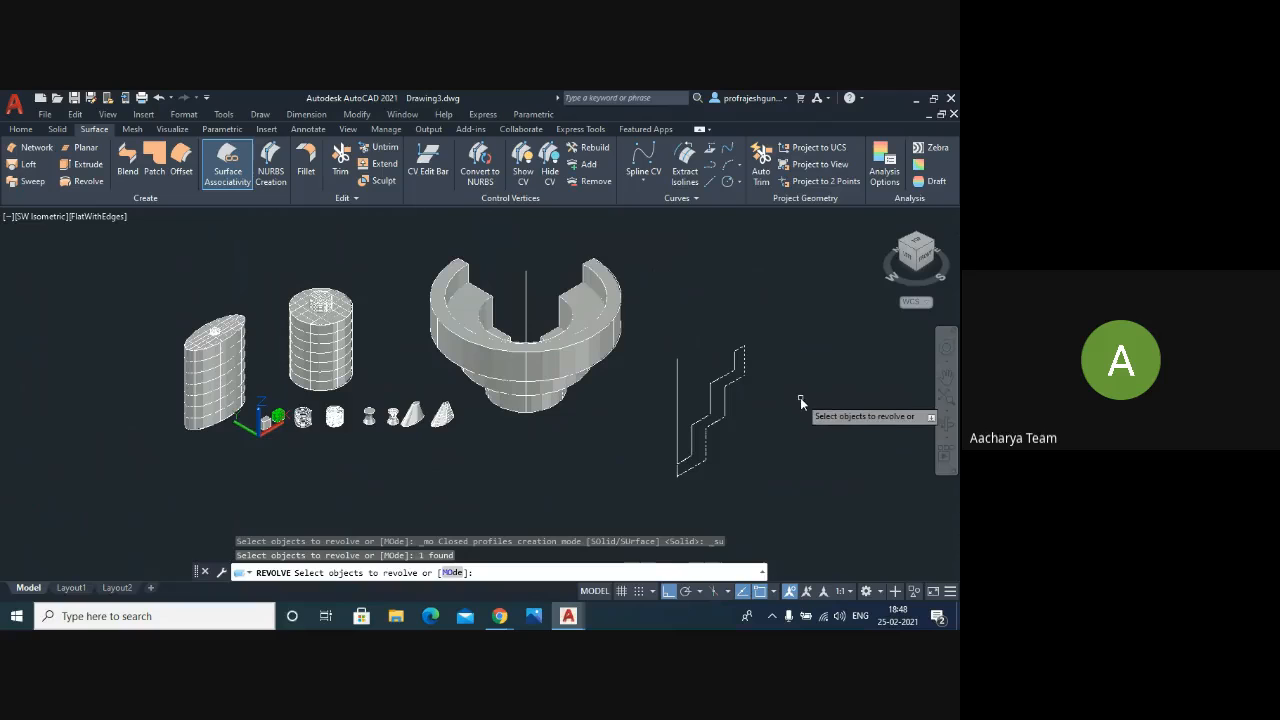
key(Return)
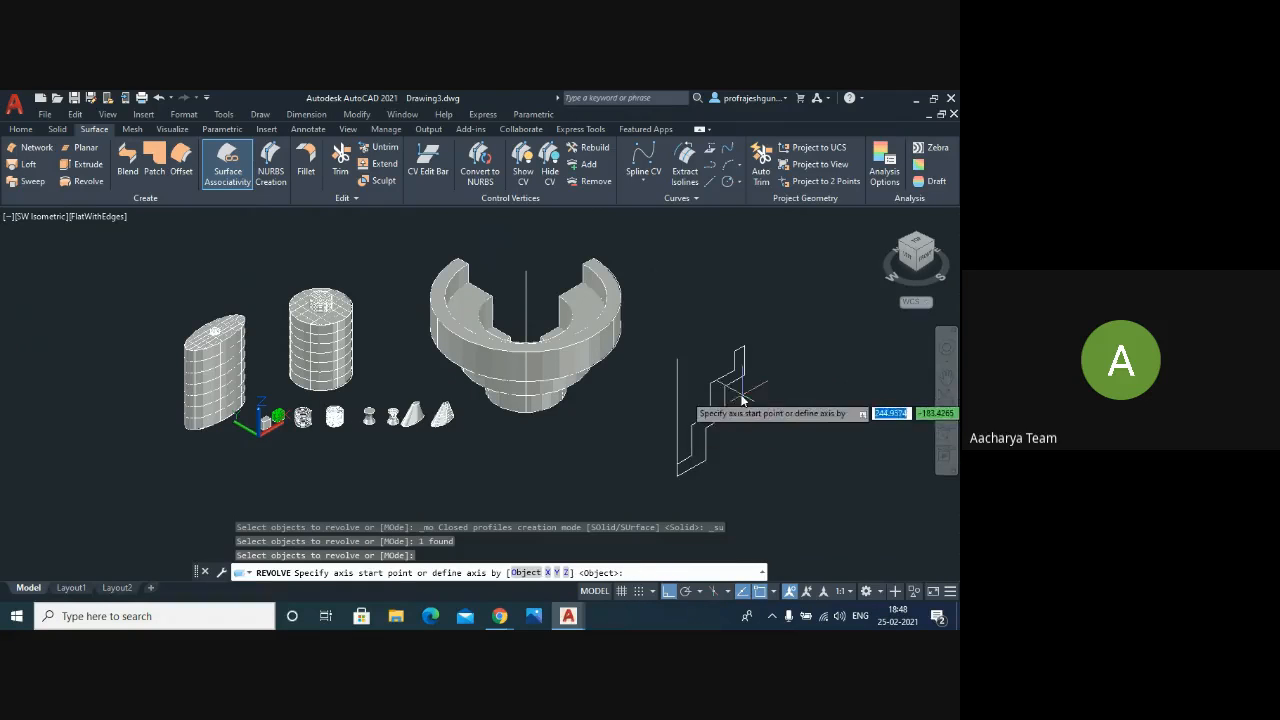
click(676, 359)
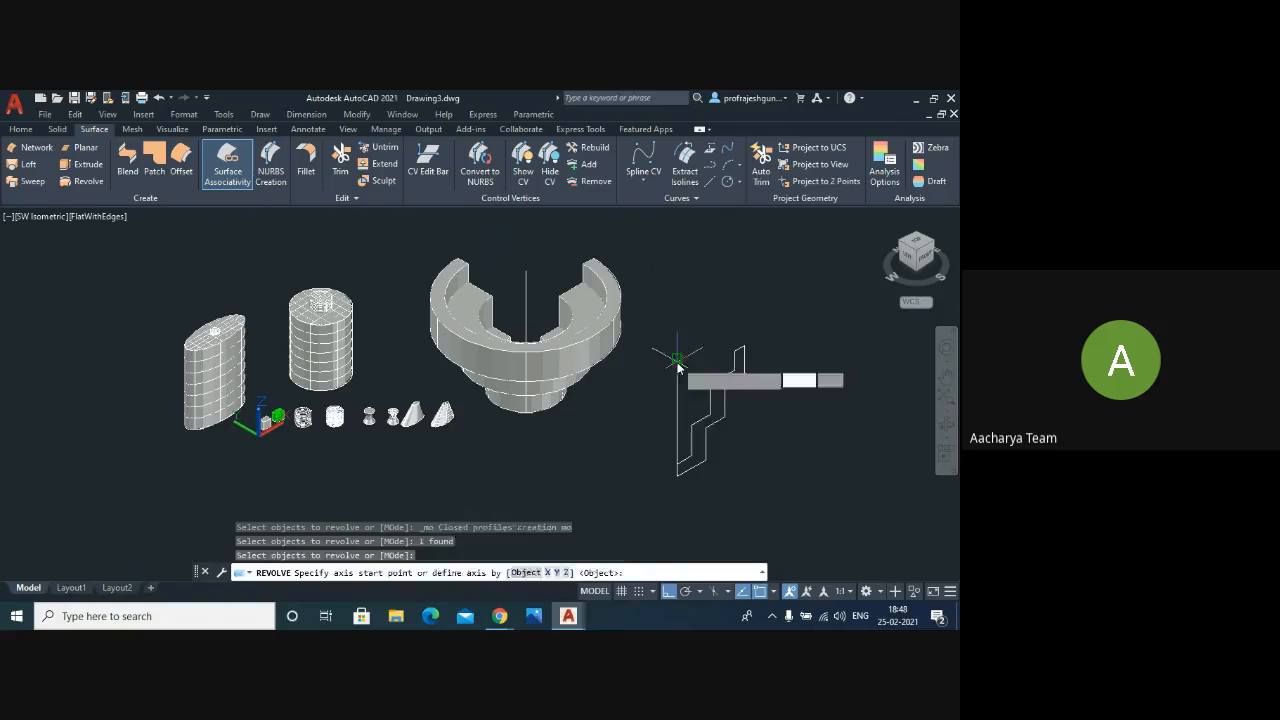
click(678, 482)
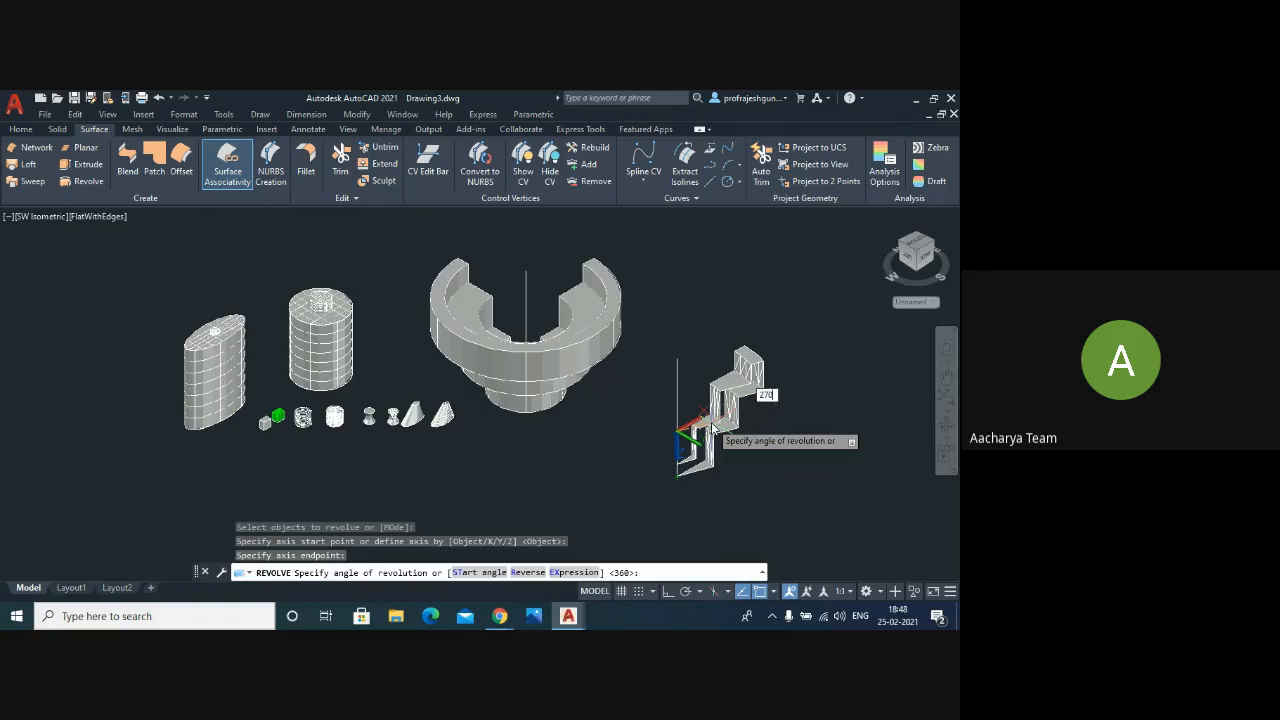
click(713, 425)
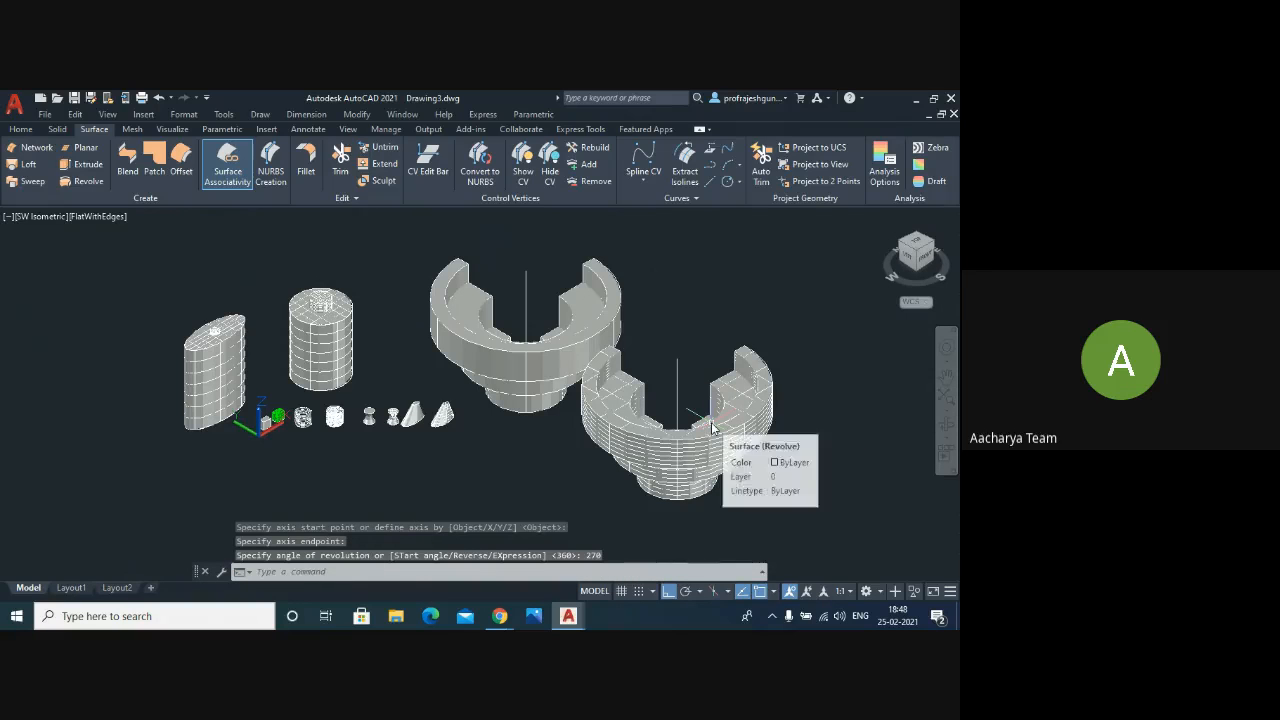
- Compare the revolved surface with the revolved solid up close in the SW Isometric view
scroll(630, 318, up, 3)
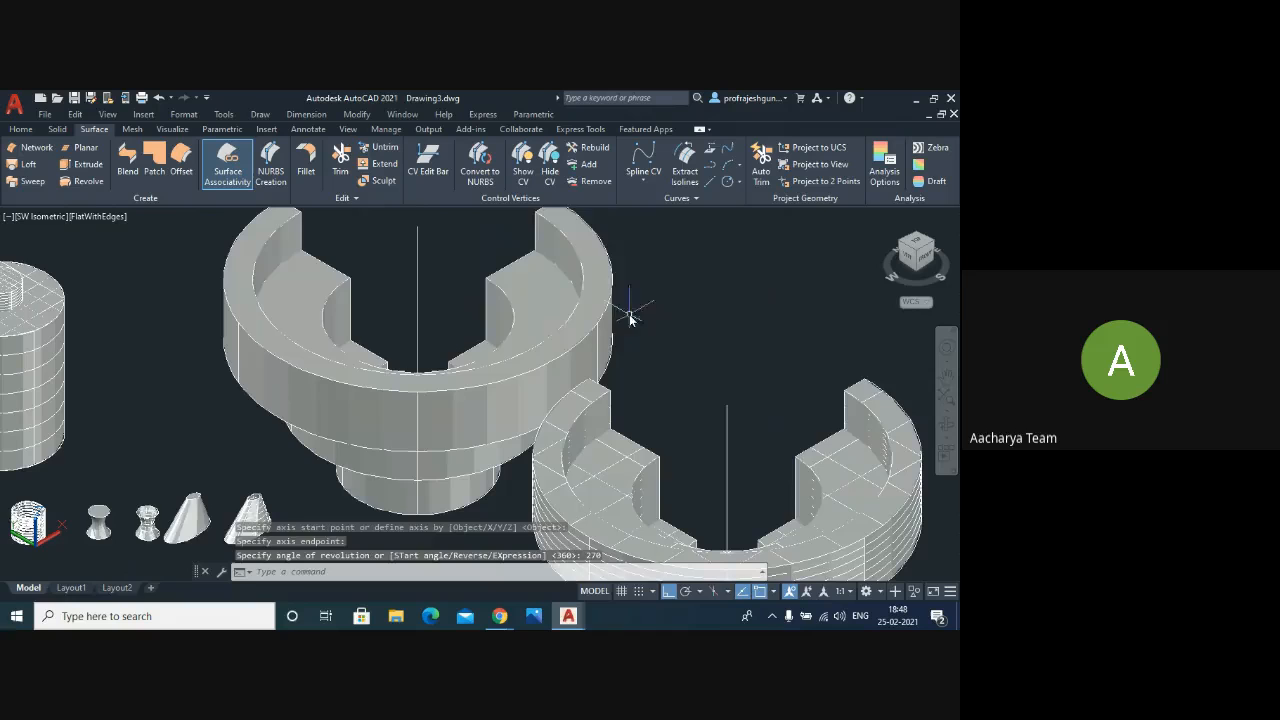
scroll(357, 345, down, 2)
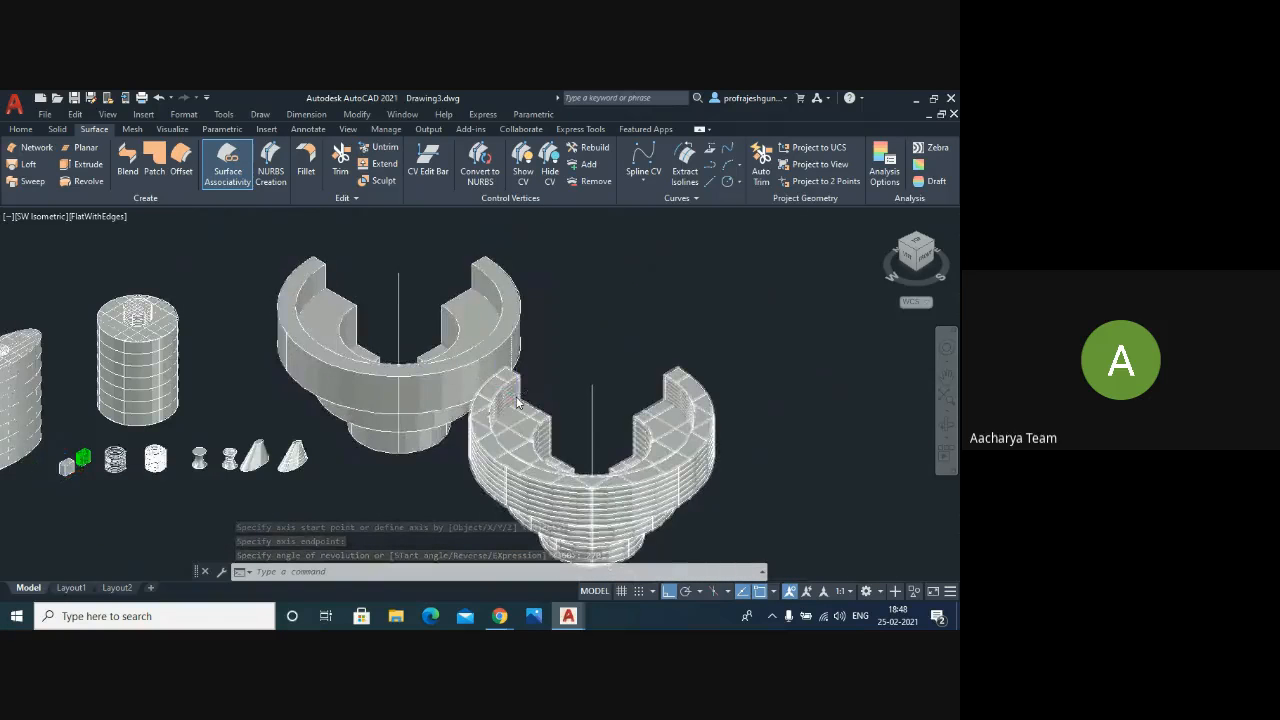
scroll(357, 378, up, 2)
scroll(345, 383, down, 2)
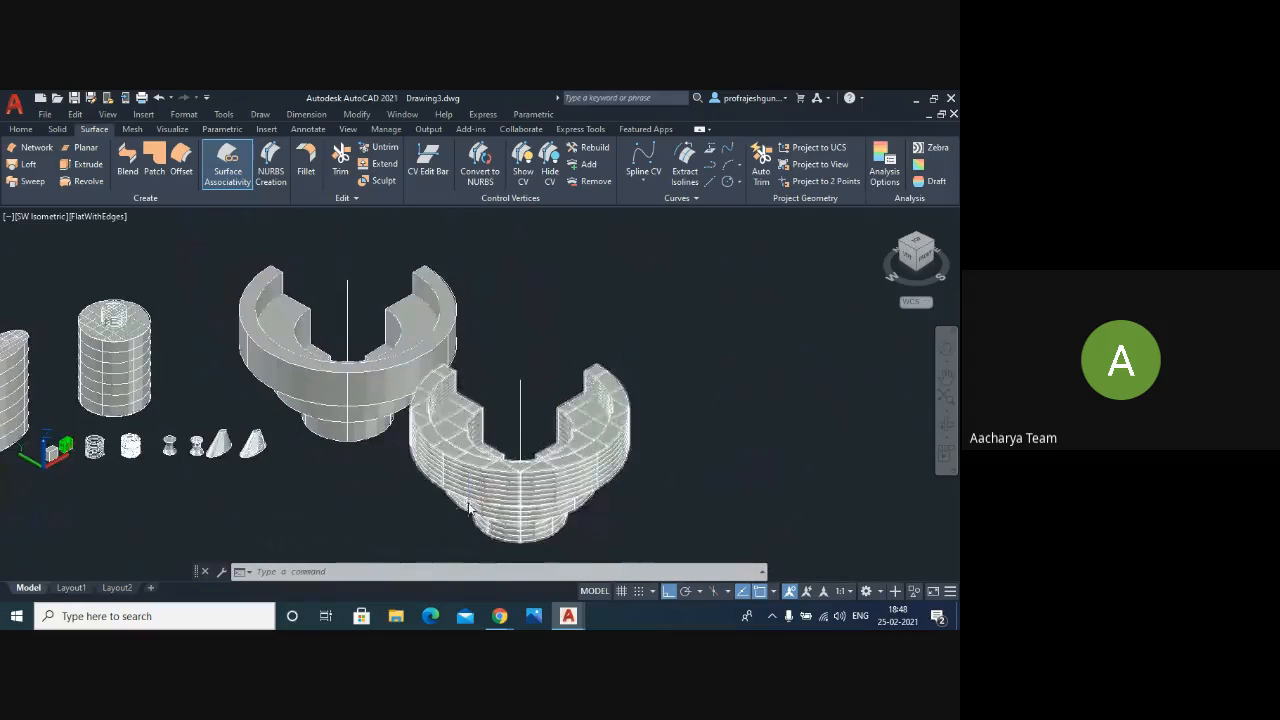
scroll(470, 505, up, 2)
scroll(320, 510, down, 2)
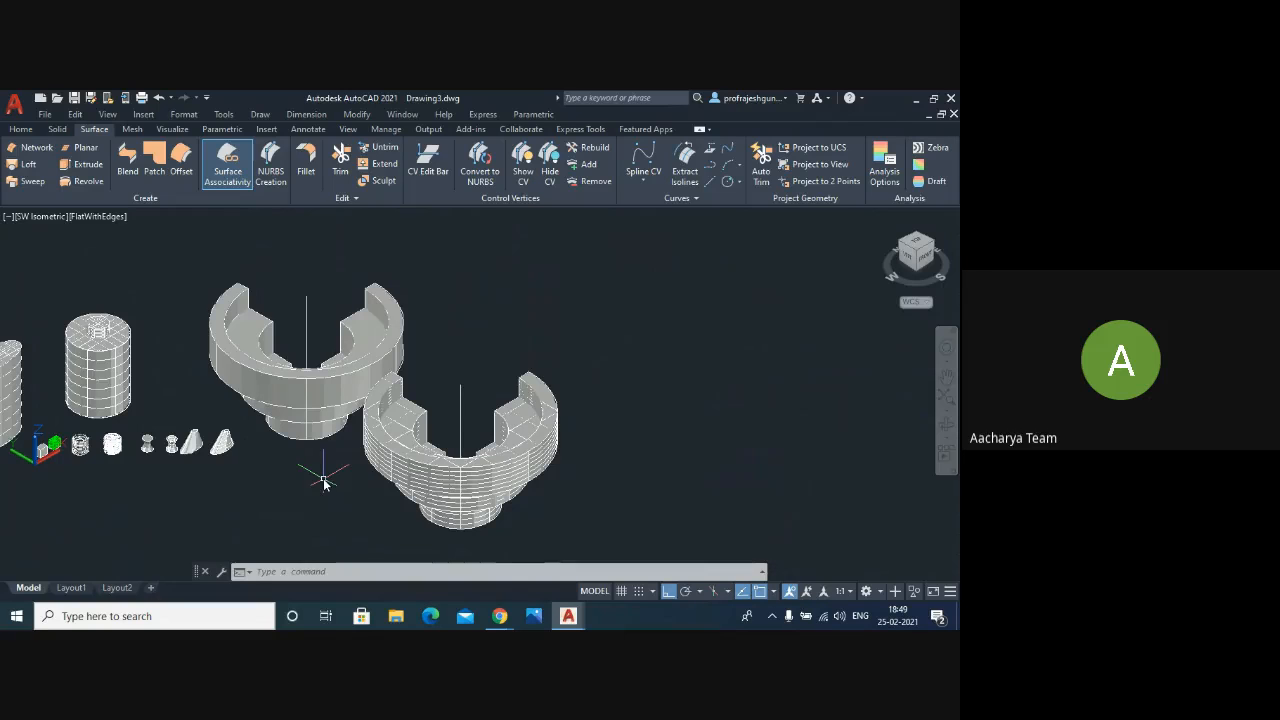
- Check the Google Meet window with the running presentation, and return to the AutoCAD drawing
mouse_move(499, 616)
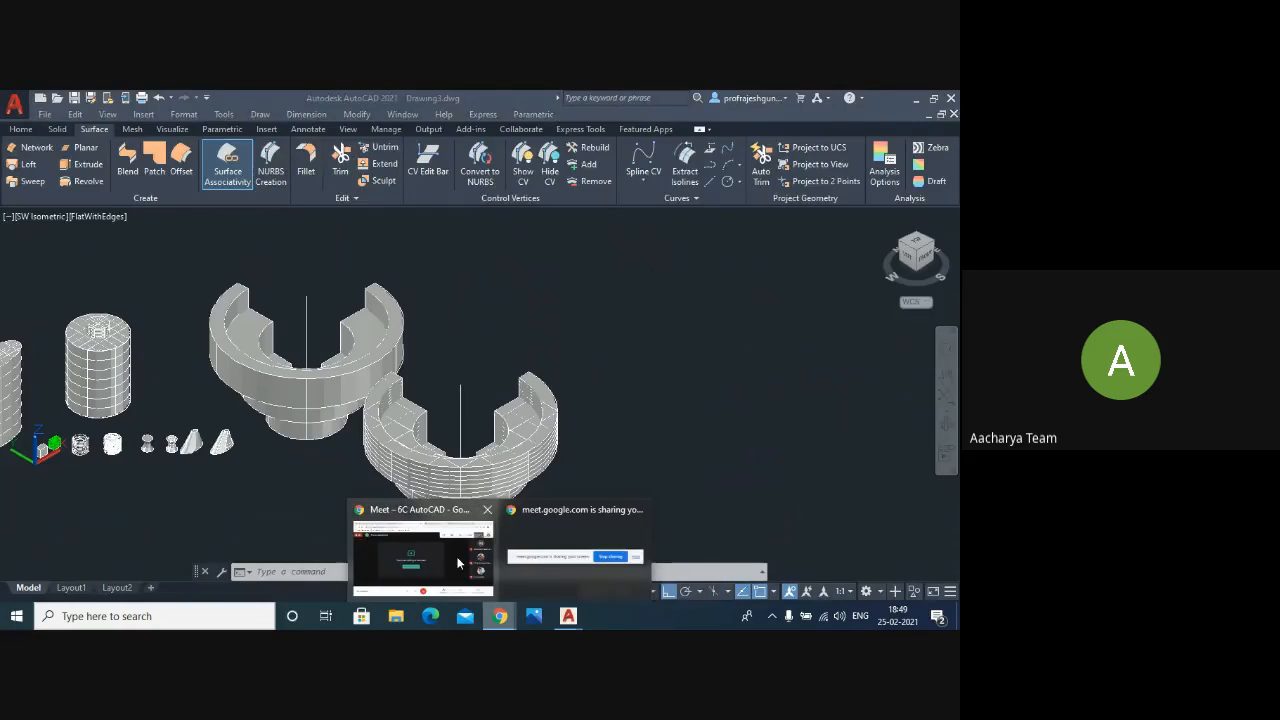
click(457, 563)
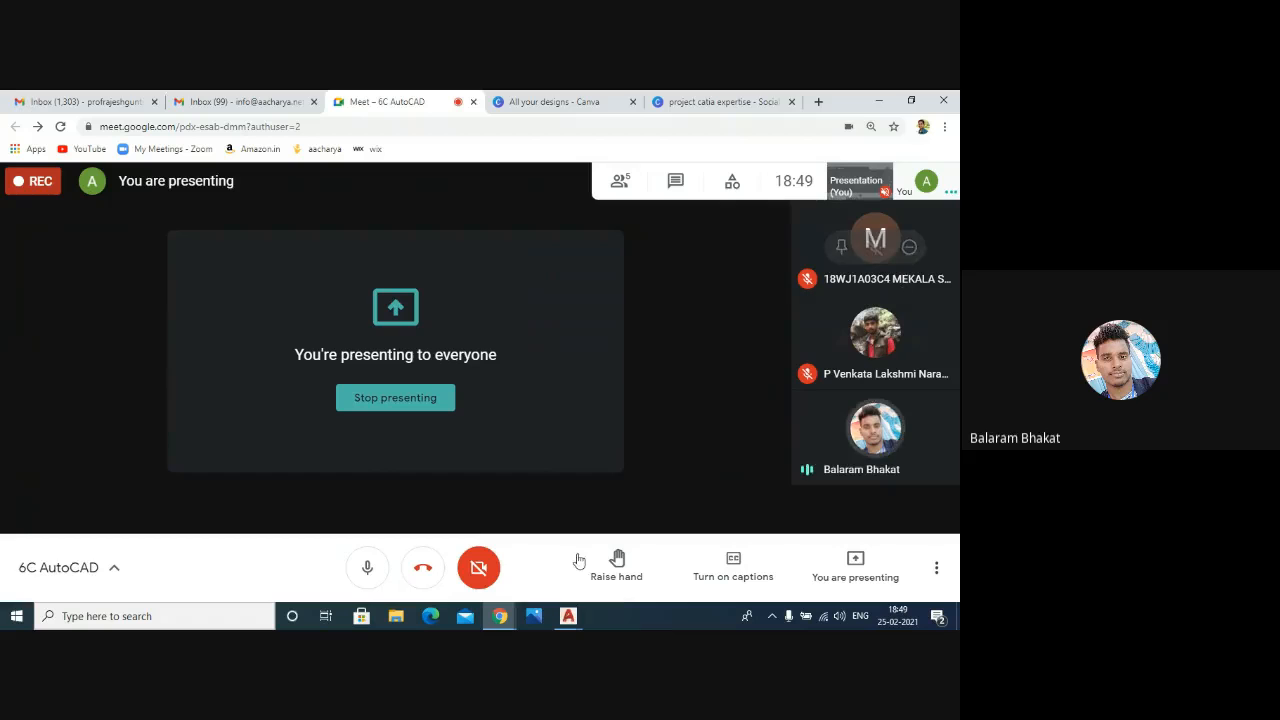
mouse_move(568, 615)
click(660, 567)
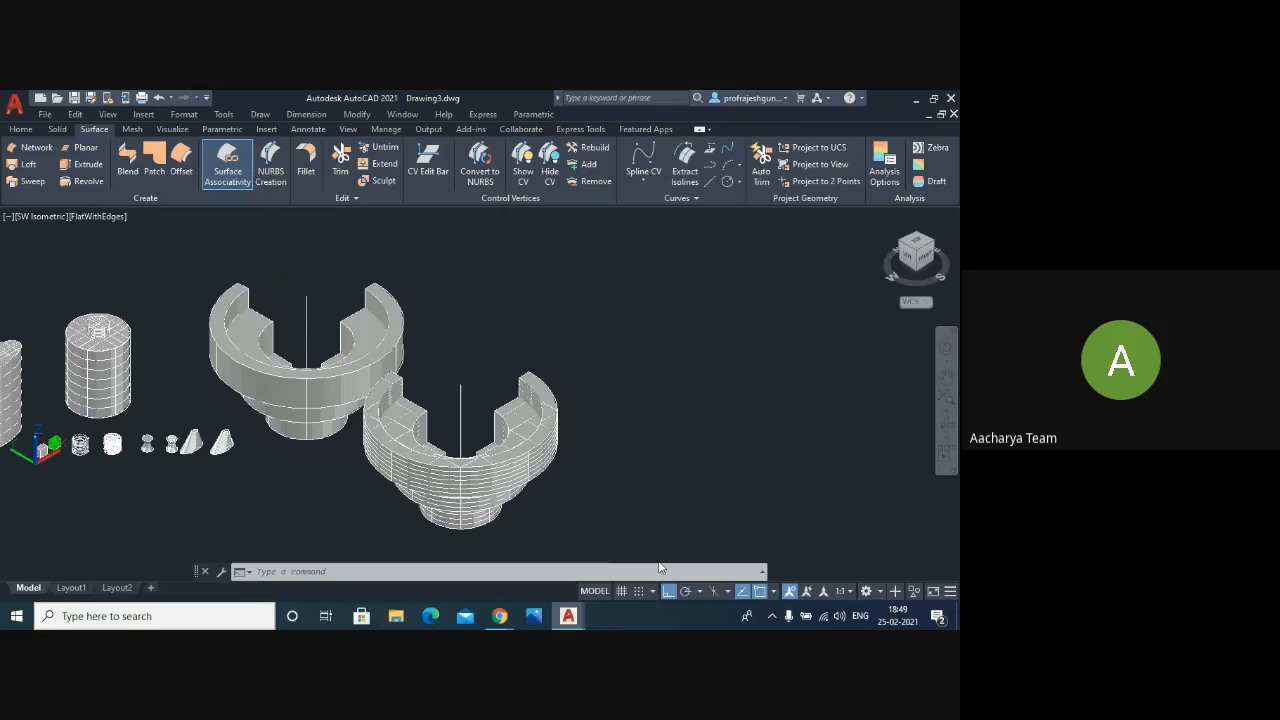
- Orbit around both revolved stepped bodies to inspect their open quarters and cut faces from the back side
scroll(435, 518, up, 3)
scroll(440, 517, down, 2)
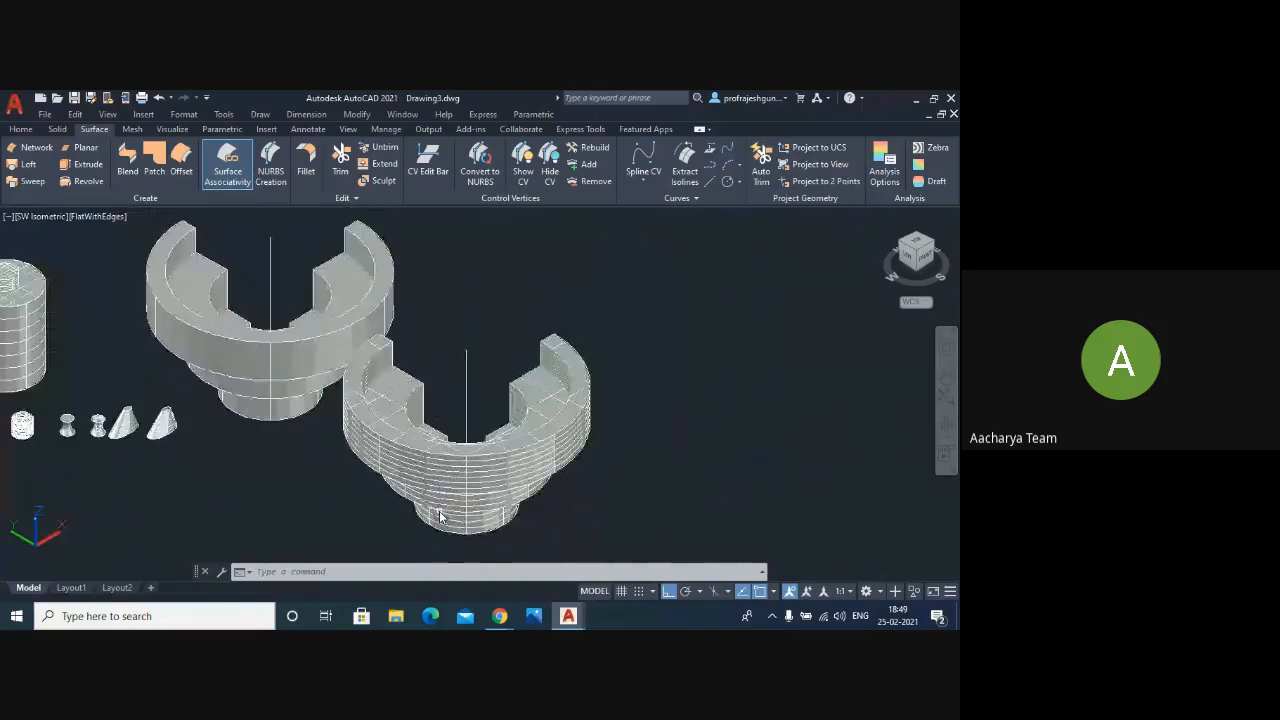
click(945, 424)
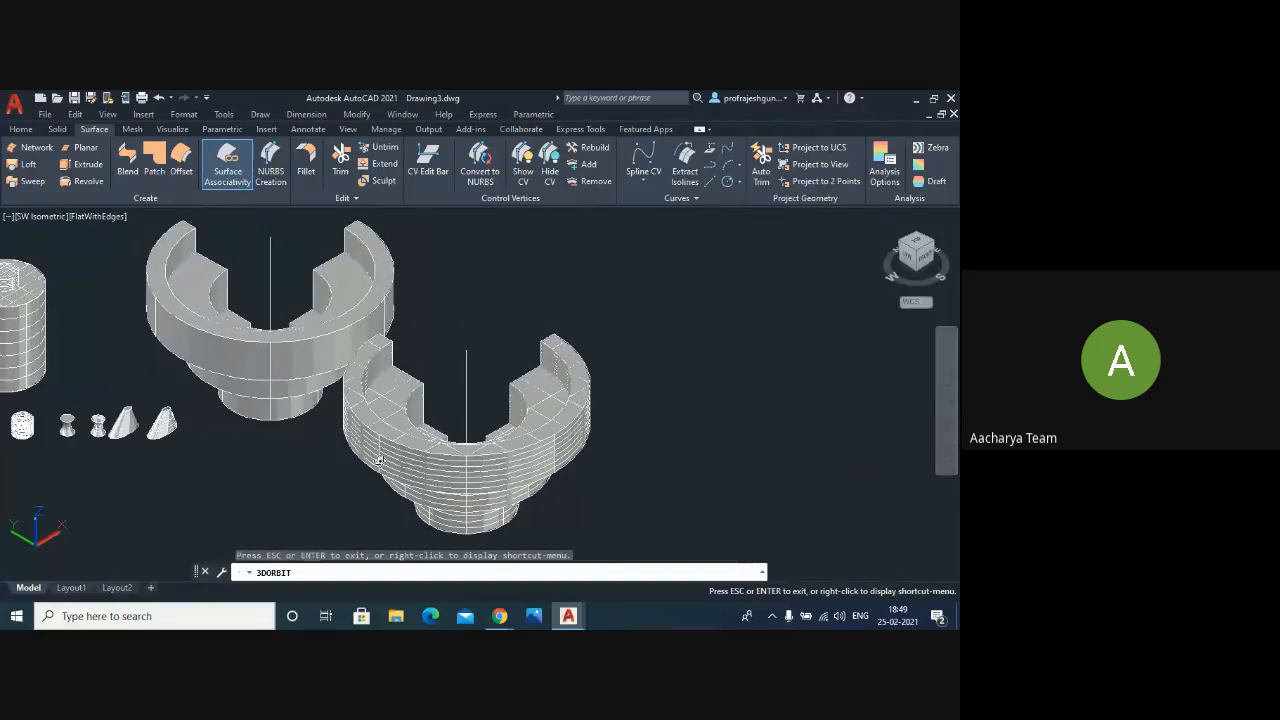
drag(323, 437, 685, 386)
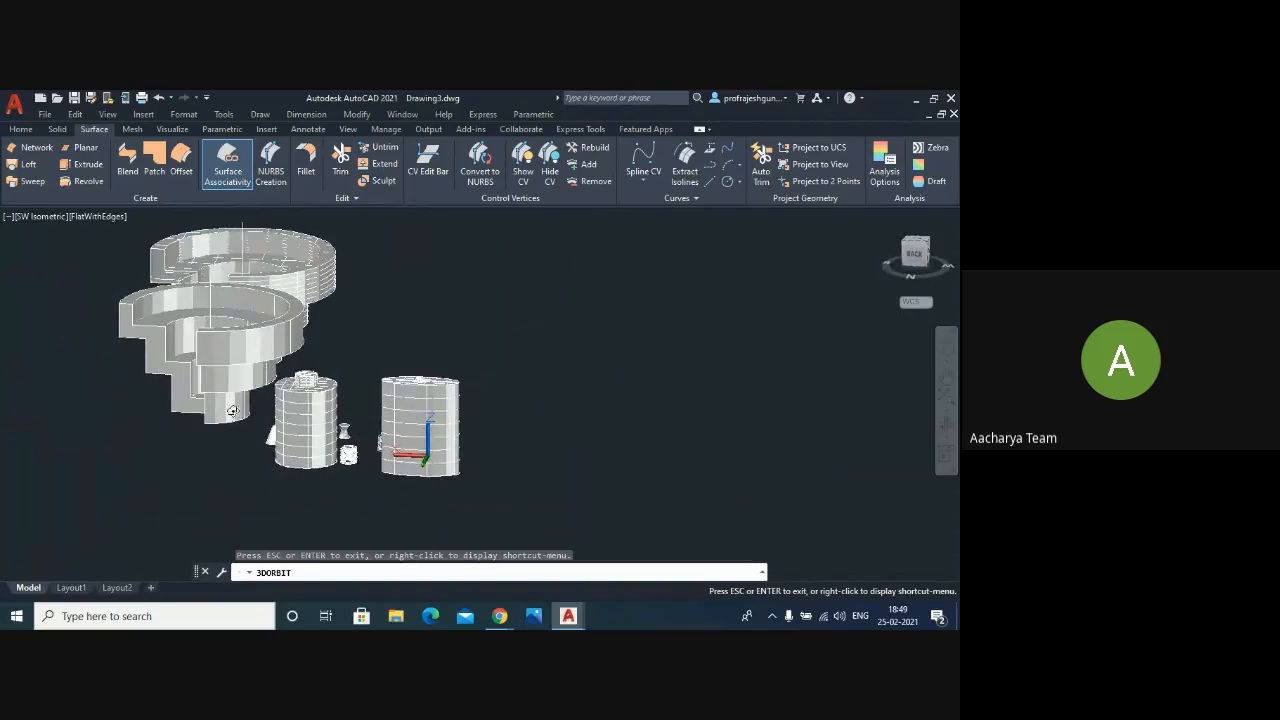
drag(232, 410, 311, 404)
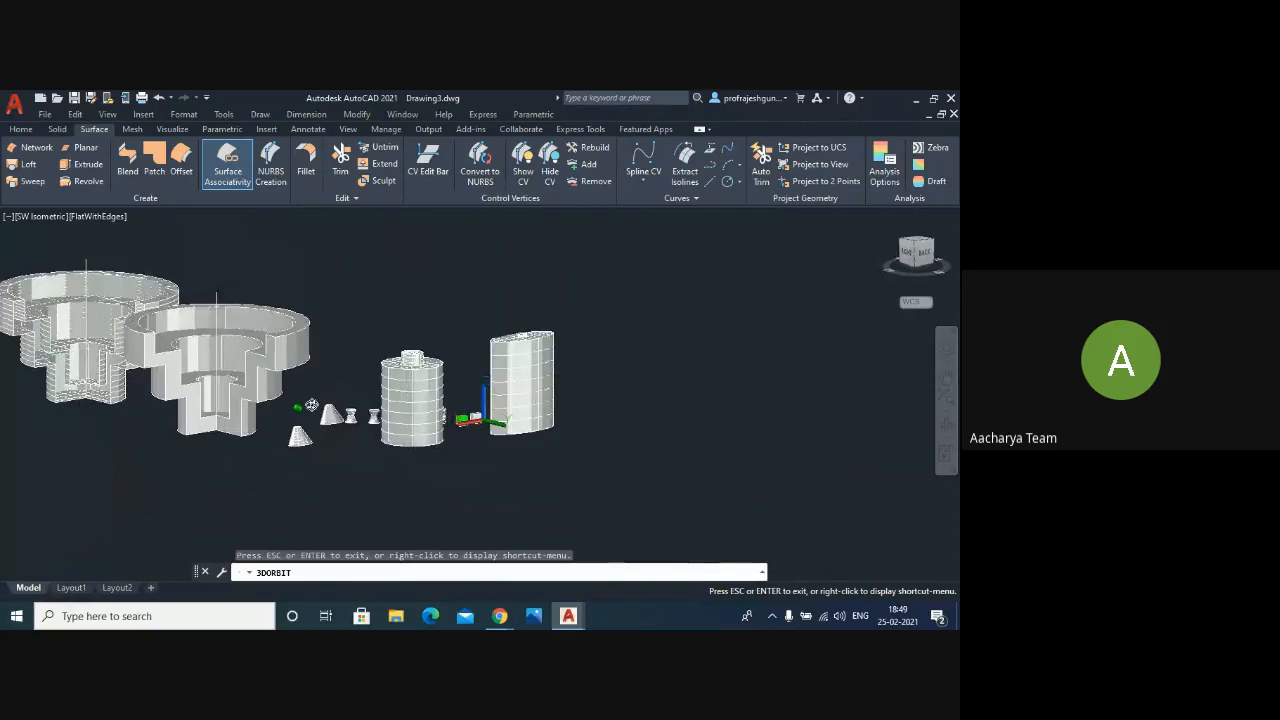
mouse_move(241, 268)
mouse_down()
mouse_move(274, 277)
mouse_move(259, 285)
mouse_up()
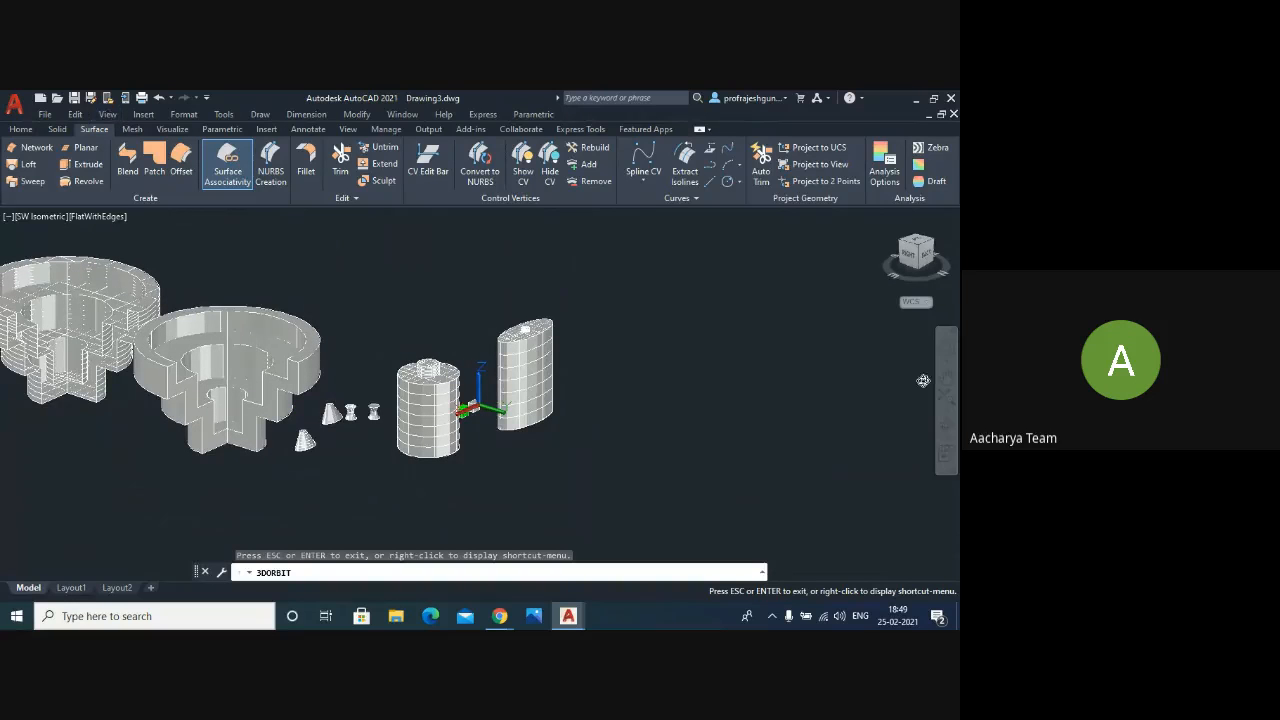
drag(169, 267, 412, 297)
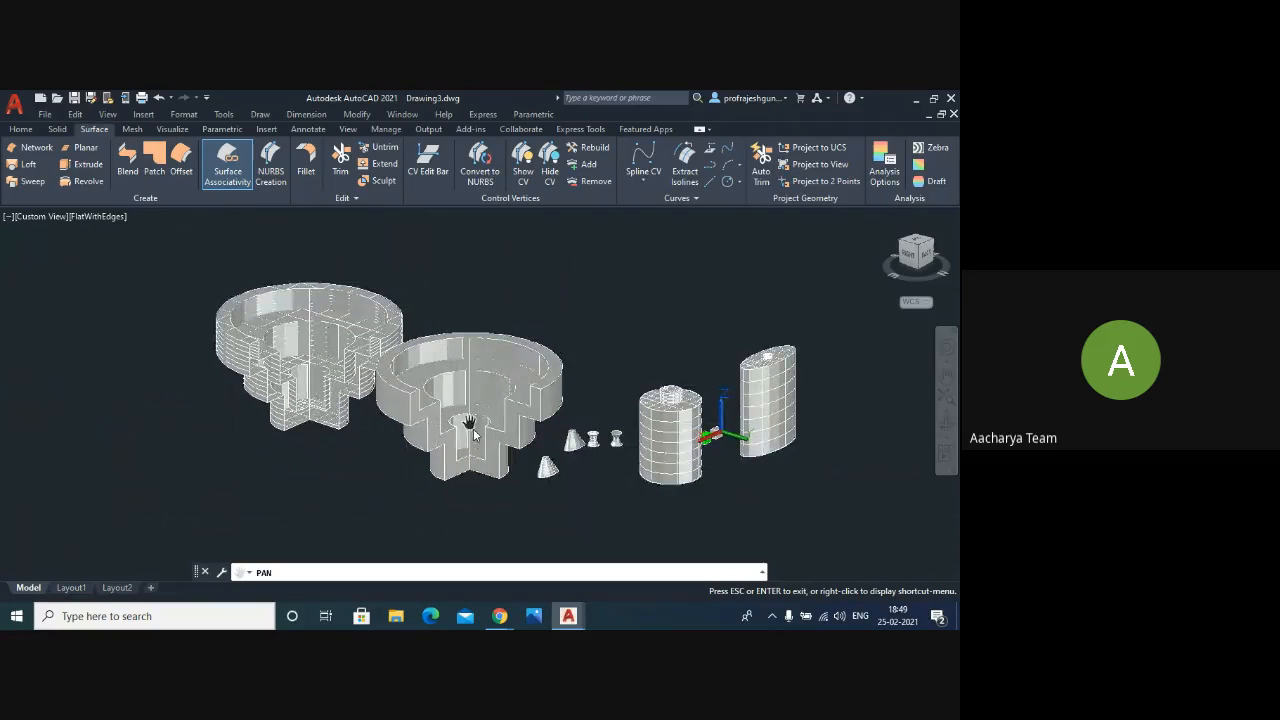
scroll(480, 470, up, 2)
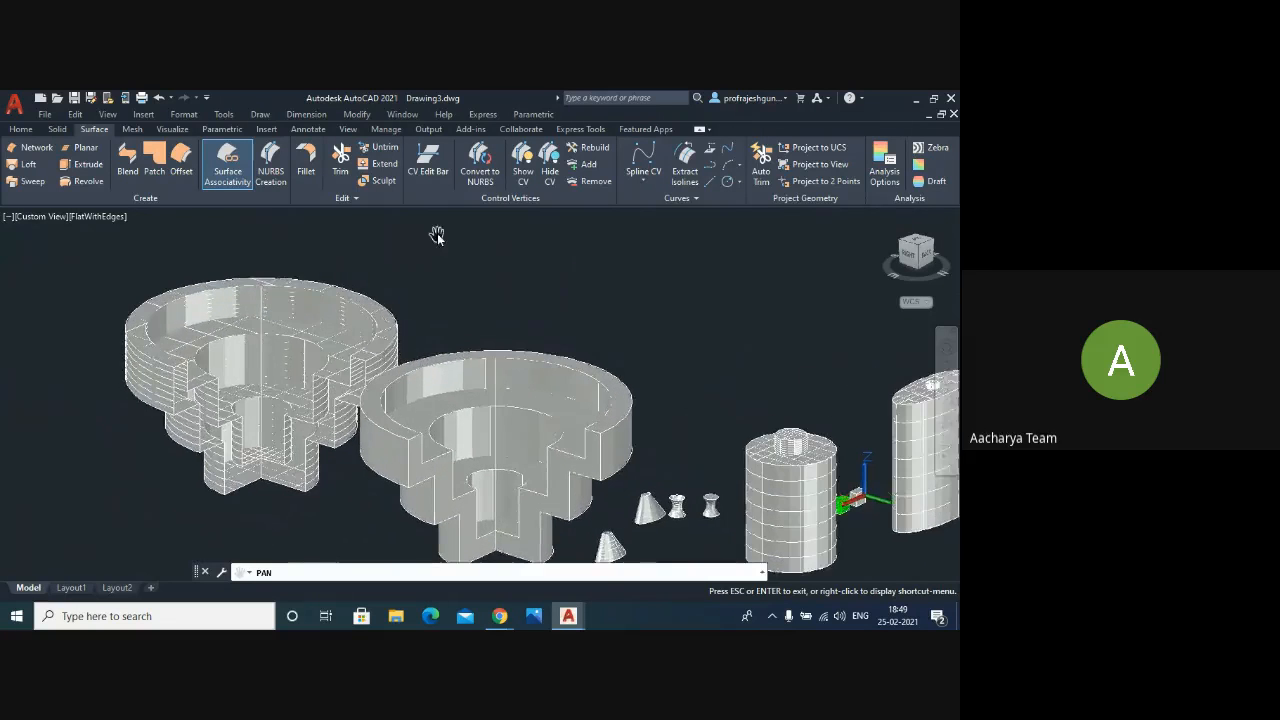
- Orbit to the revolved solid and examine its stepped cut faces at the open quarter up close
scroll(486, 530, up, 2)
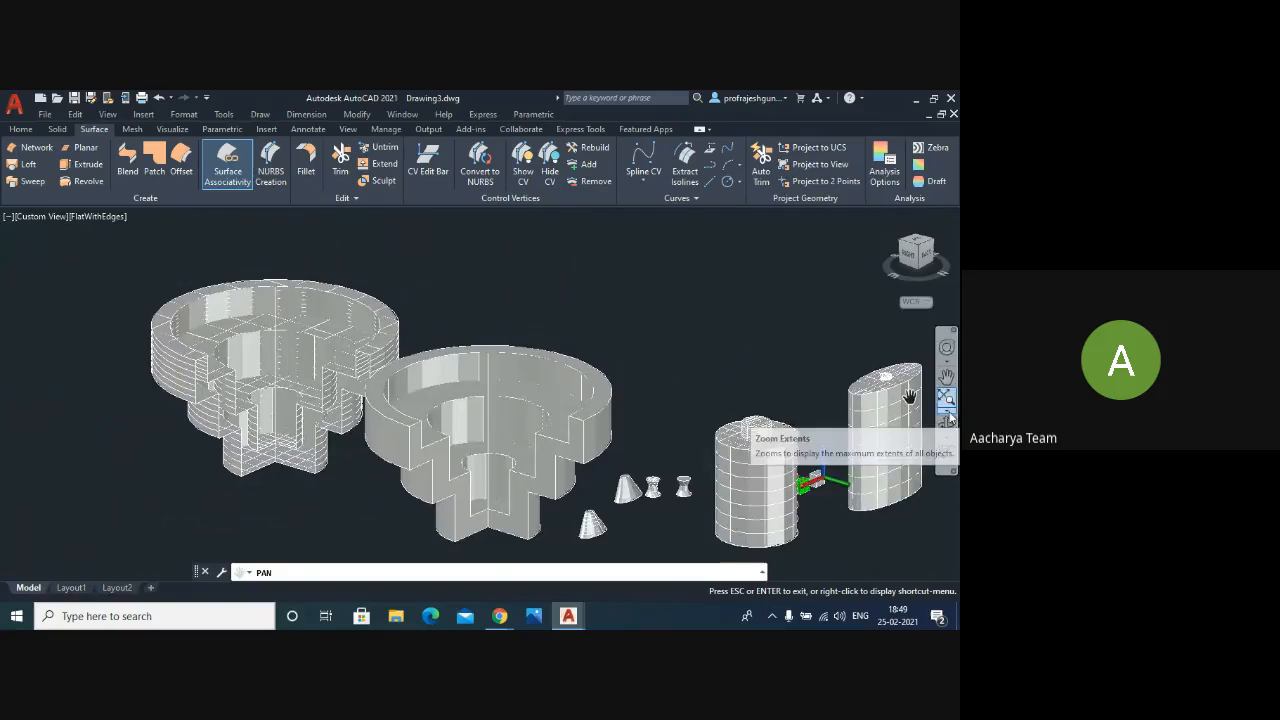
click(948, 427)
drag(389, 274, 402, 455)
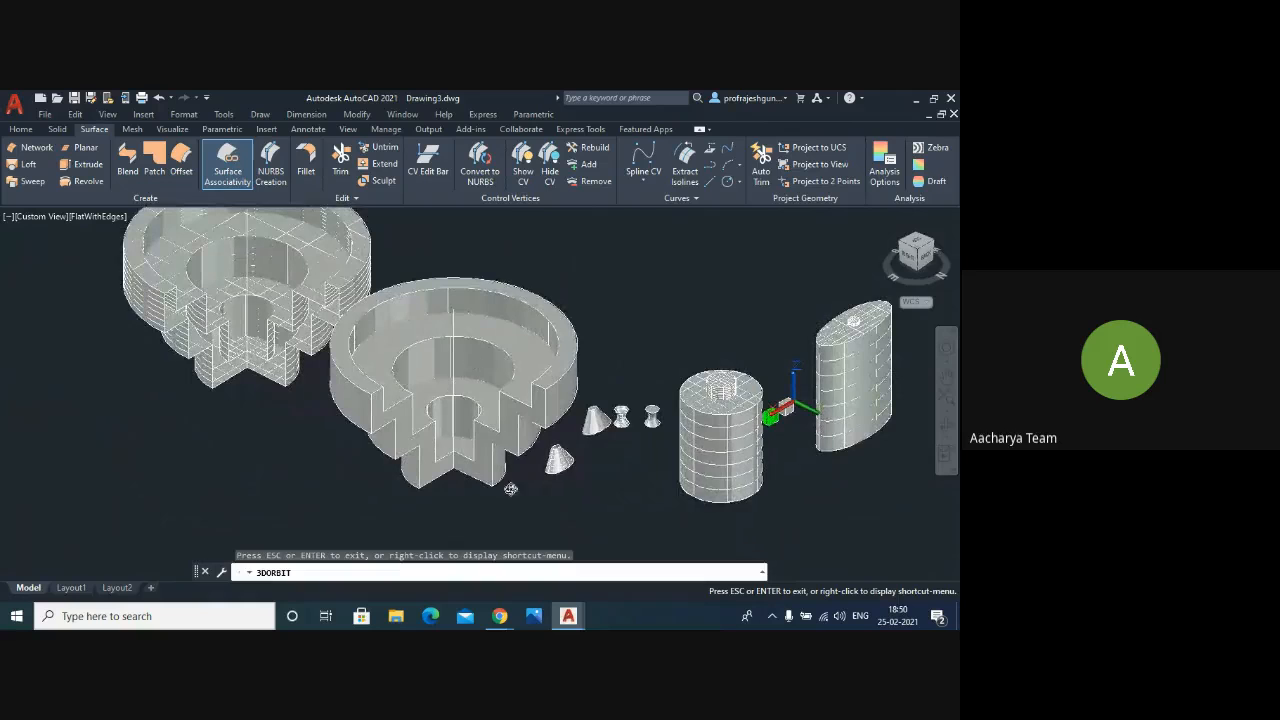
scroll(510, 488, up, 5)
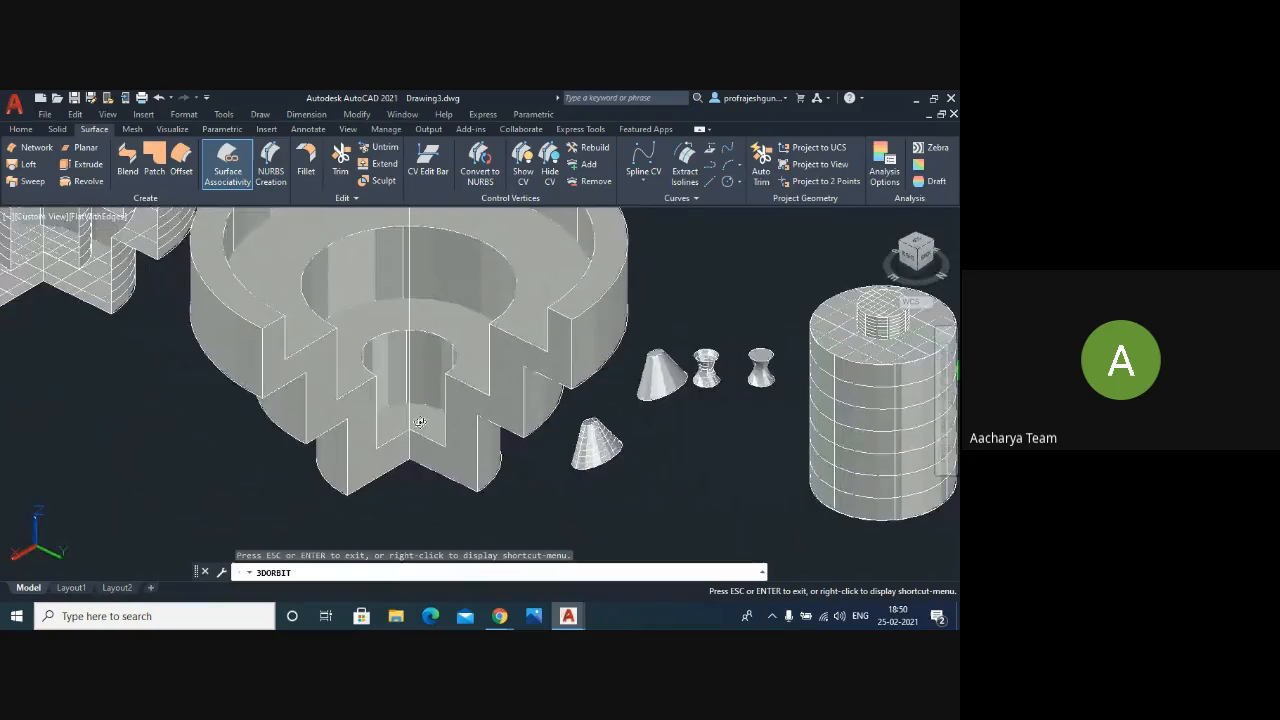
scroll(432, 441, up, 3)
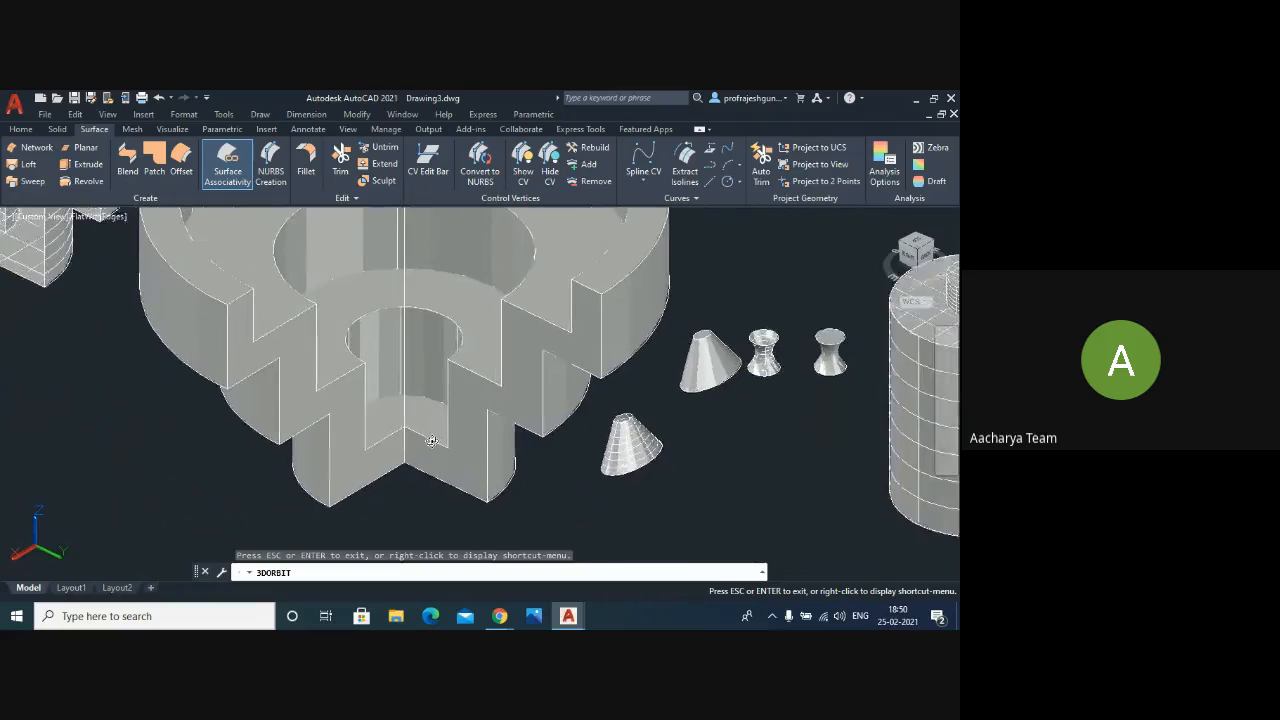
scroll(438, 442, down, 3)
scroll(438, 441, down, 1)
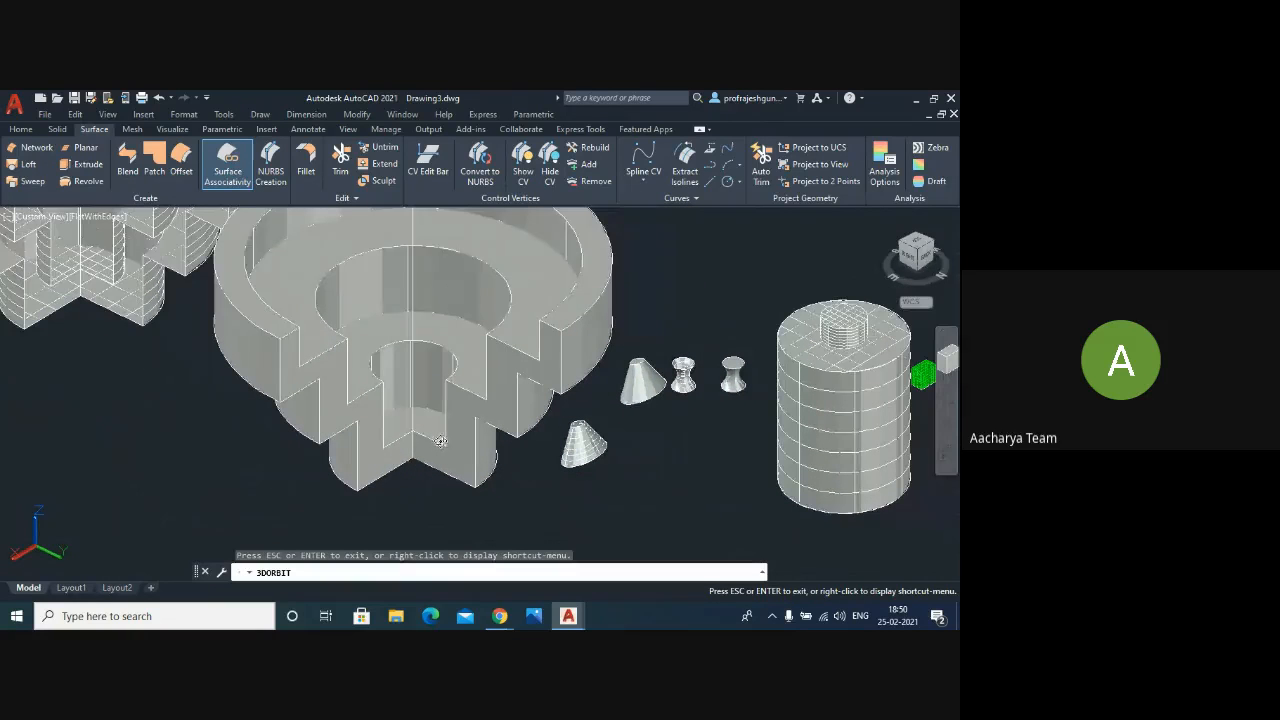
scroll(558, 358, up, 2)
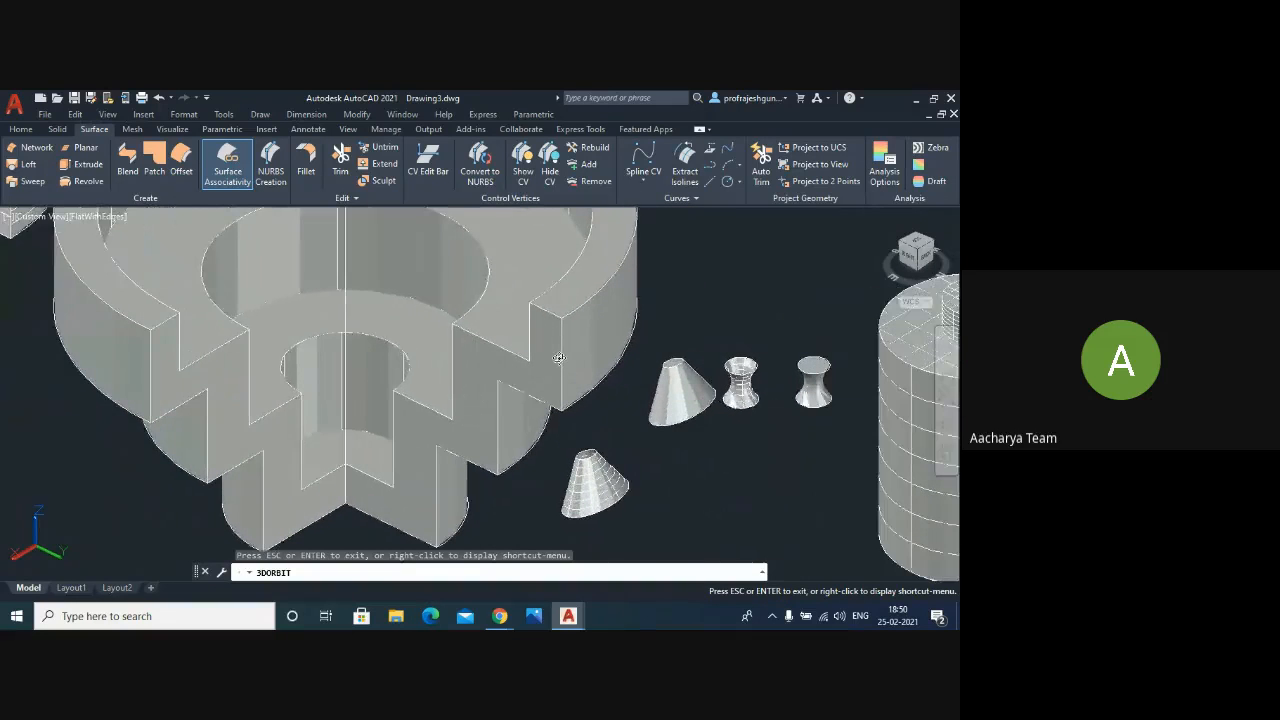
scroll(558, 358, down, 3)
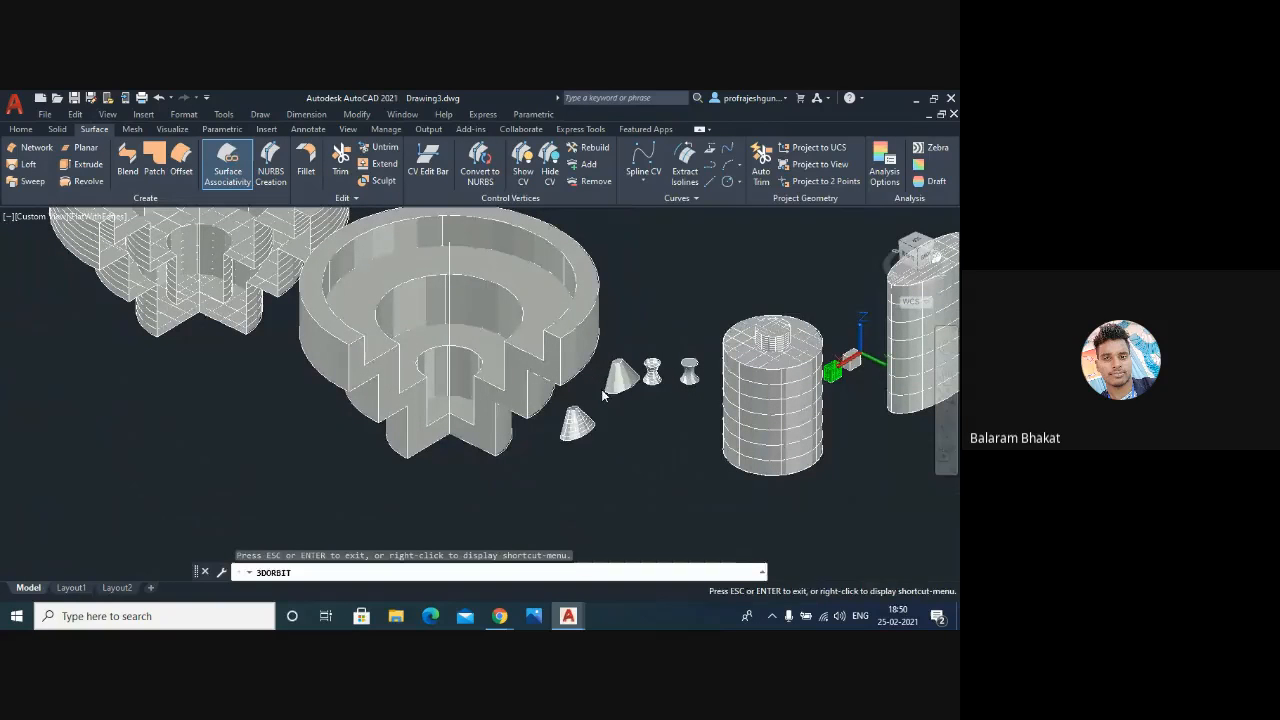
key(Escape)
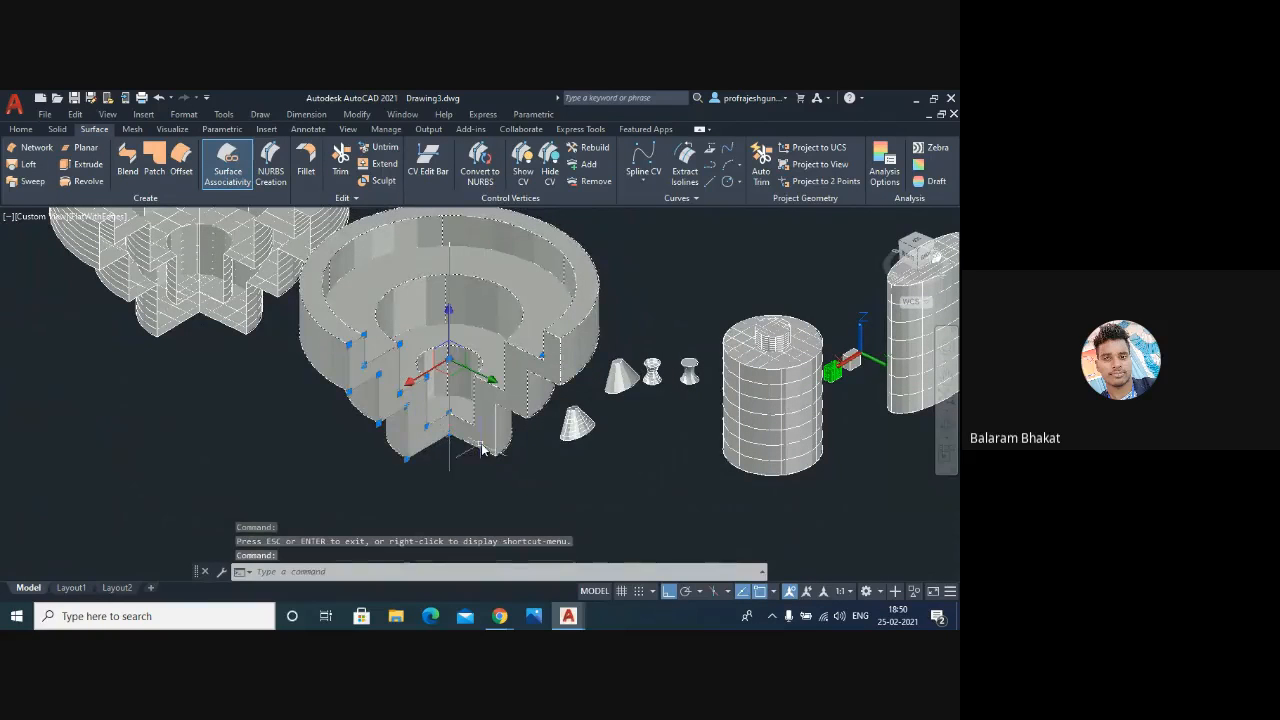
key(Escape)
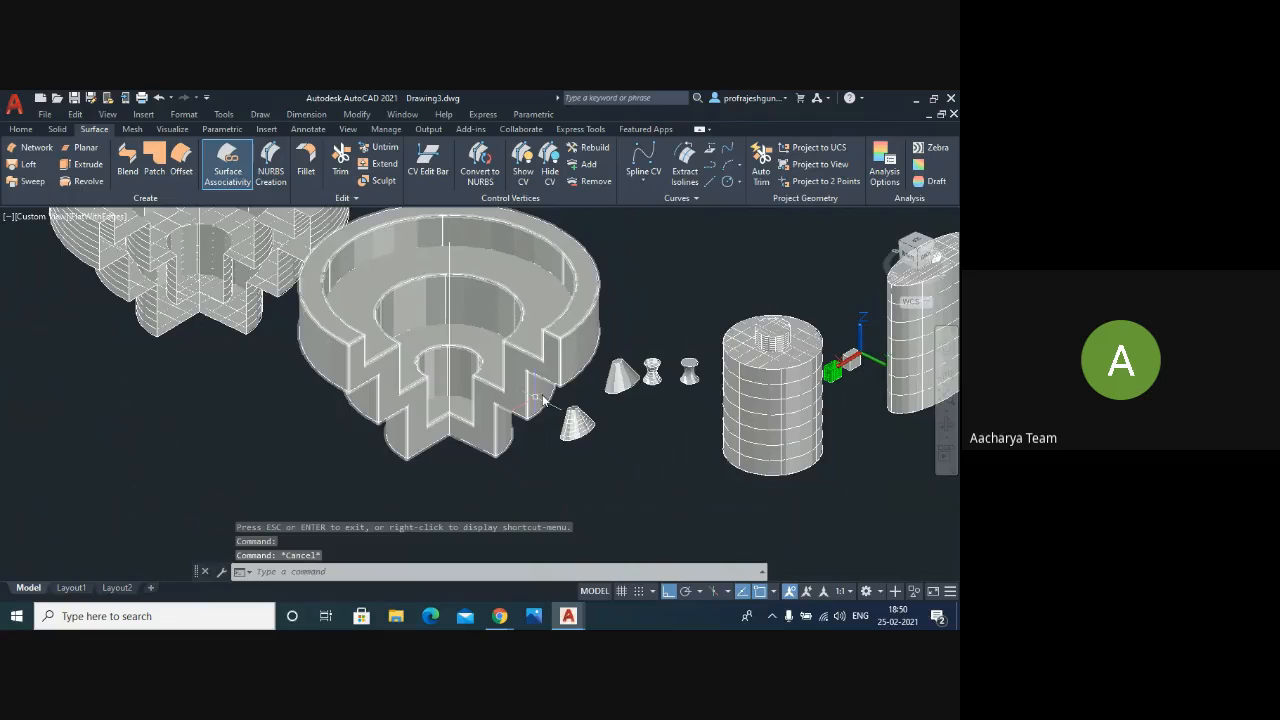
scroll(543, 345, up, 5)
scroll(543, 345, down, 2)
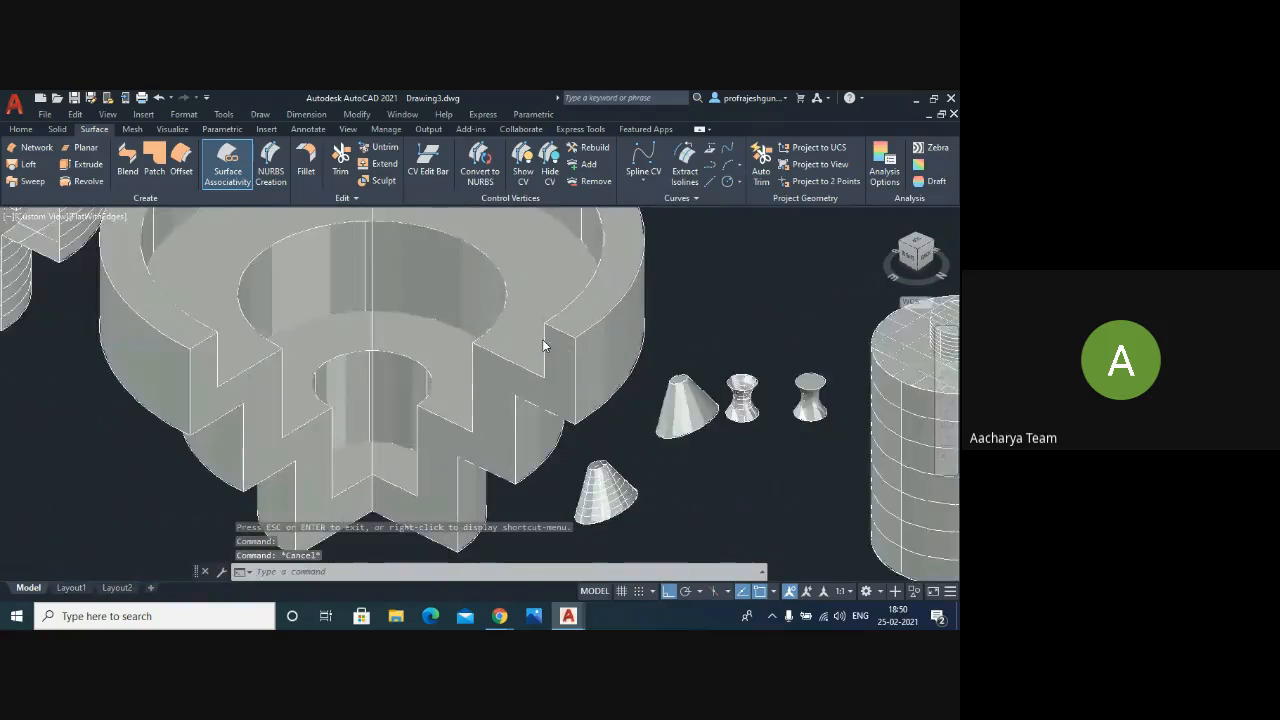
scroll(543, 345, down, 3)
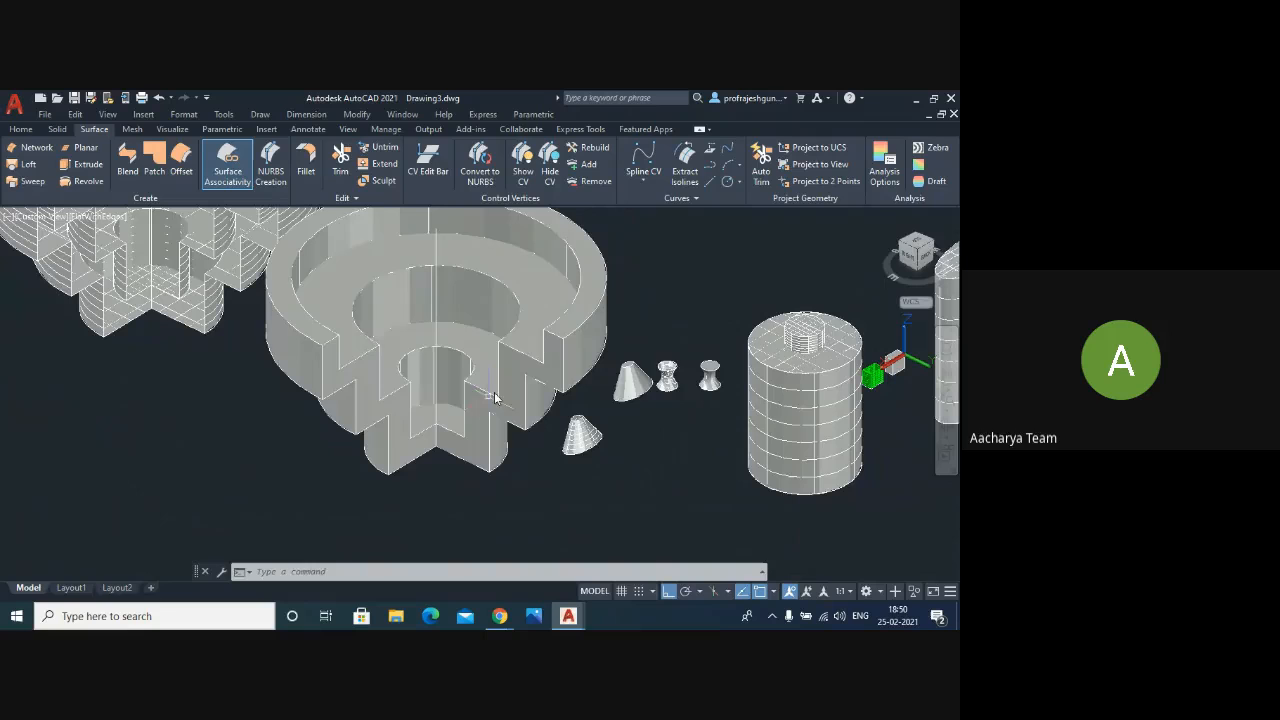
scroll(578, 370, down, 3)
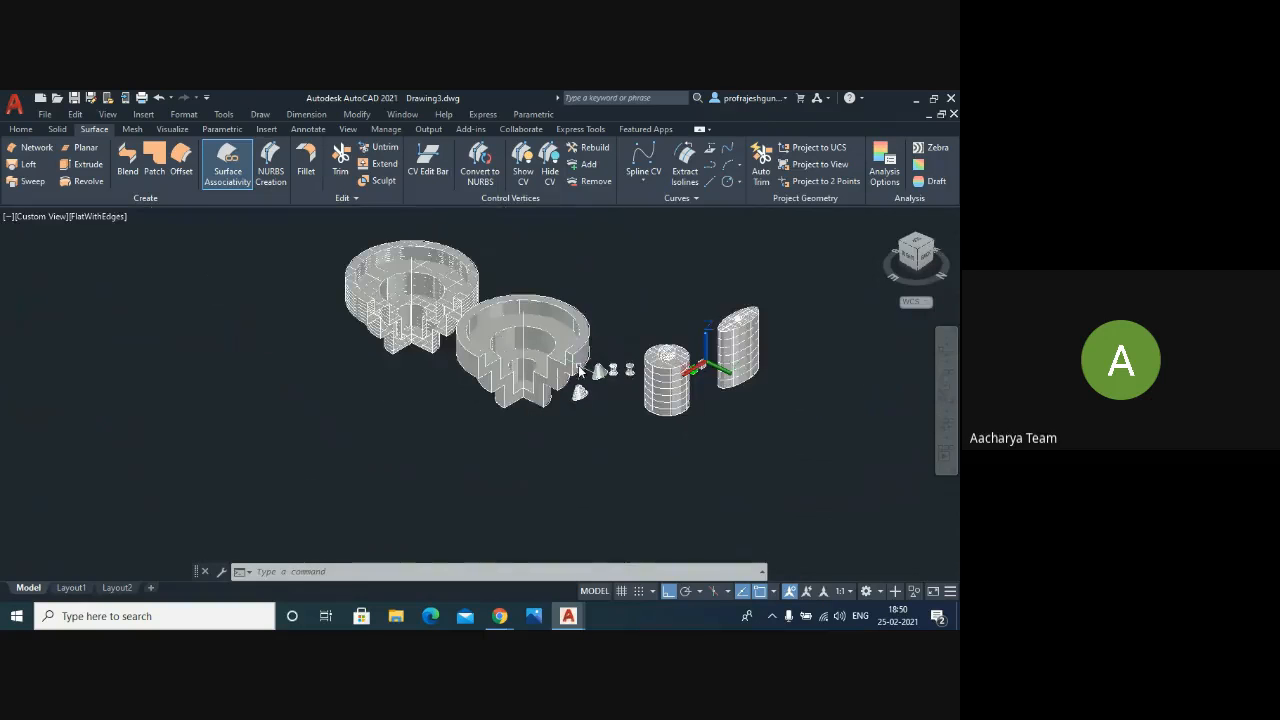
- Examine the open ends of the revolved surface and the space between its stepped walls from a low side angle
scroll(376, 300, up, 3)
scroll(423, 463, up, 5)
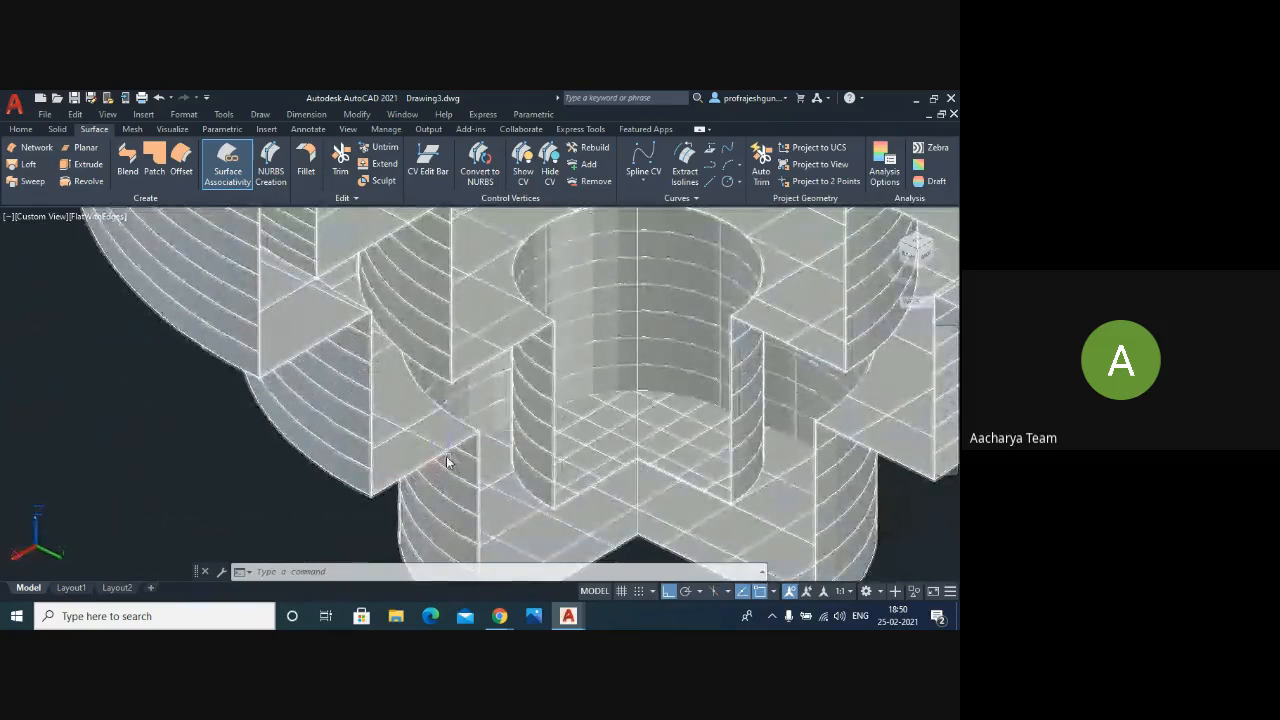
scroll(374, 393, down, 4)
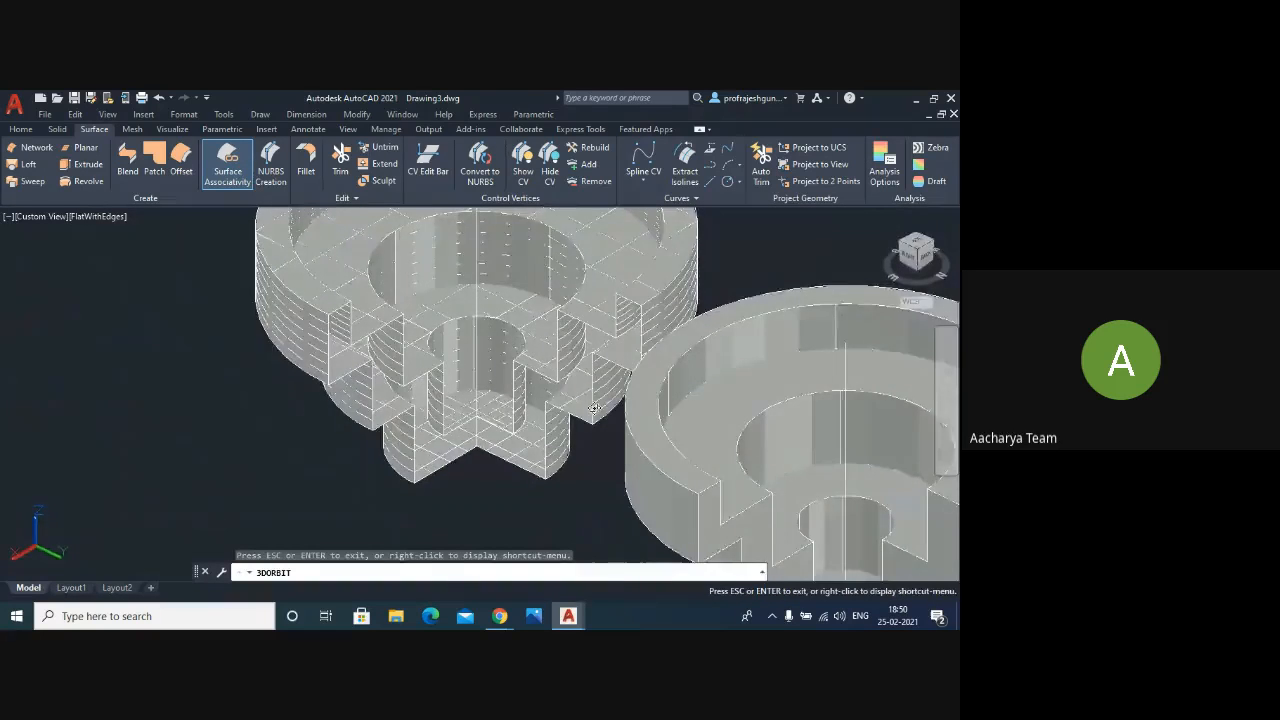
drag(562, 402, 613, 433)
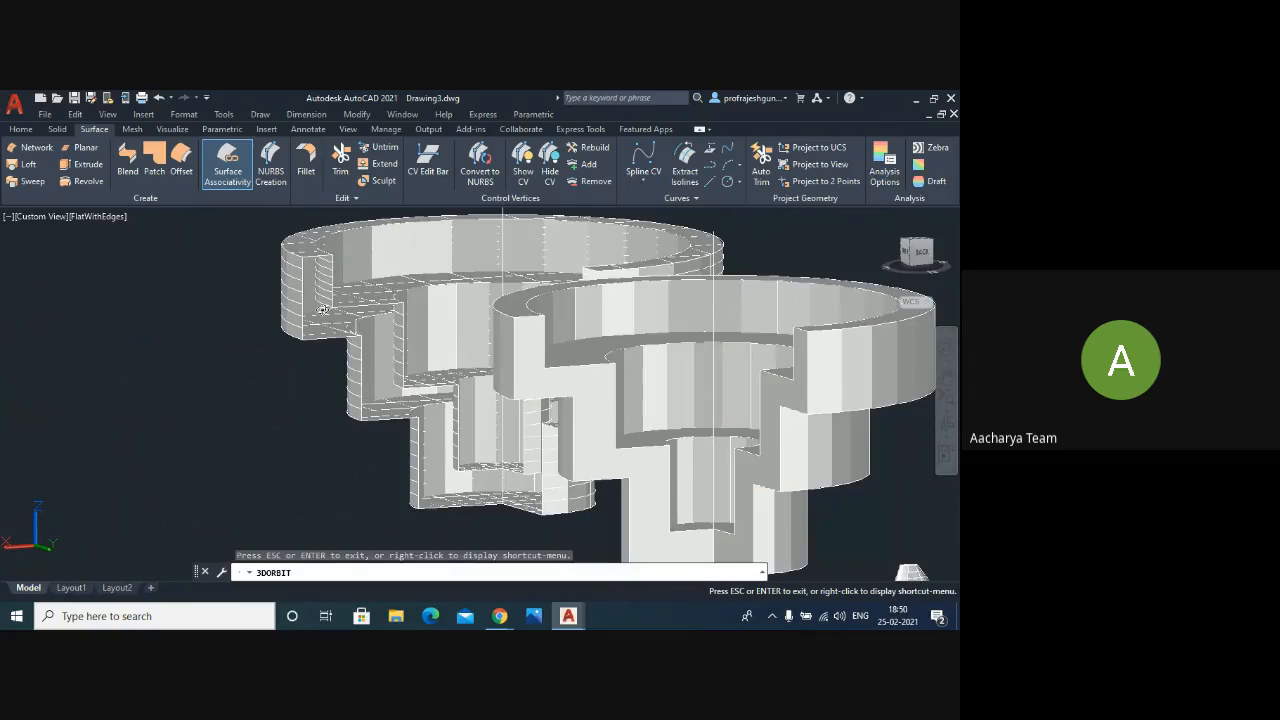
scroll(323, 310, up, 5)
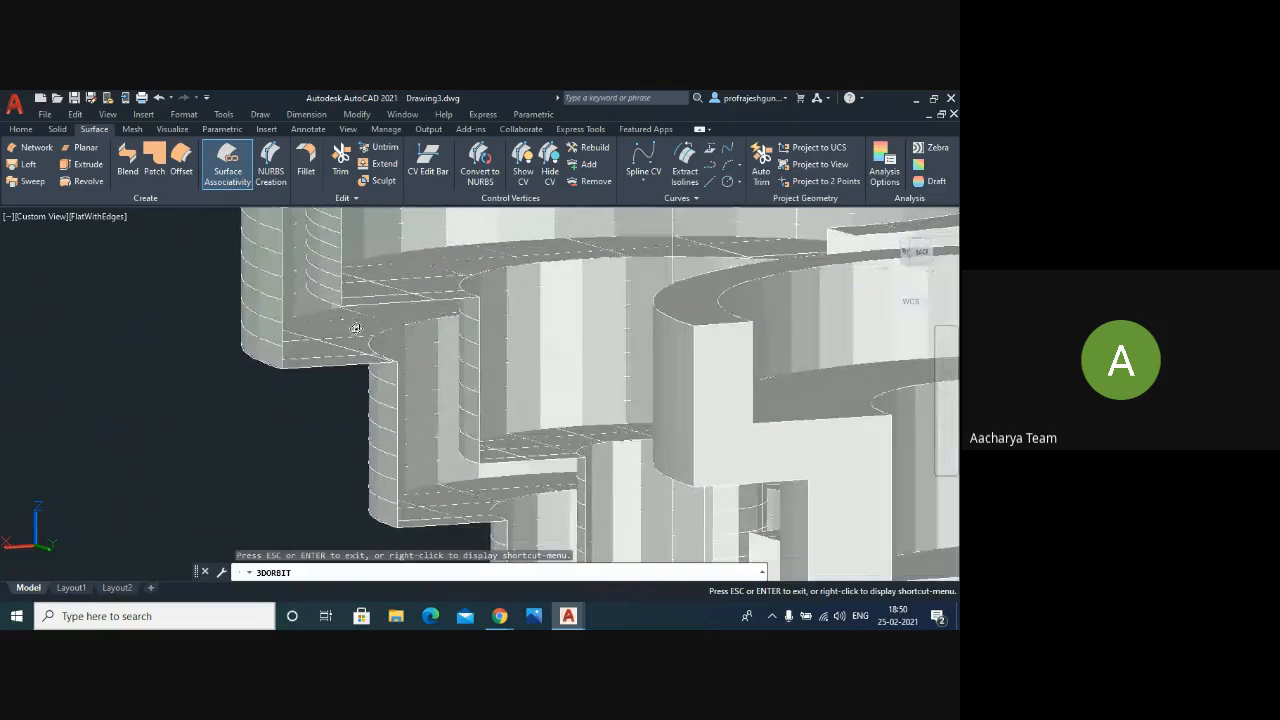
scroll(440, 445, down, 3)
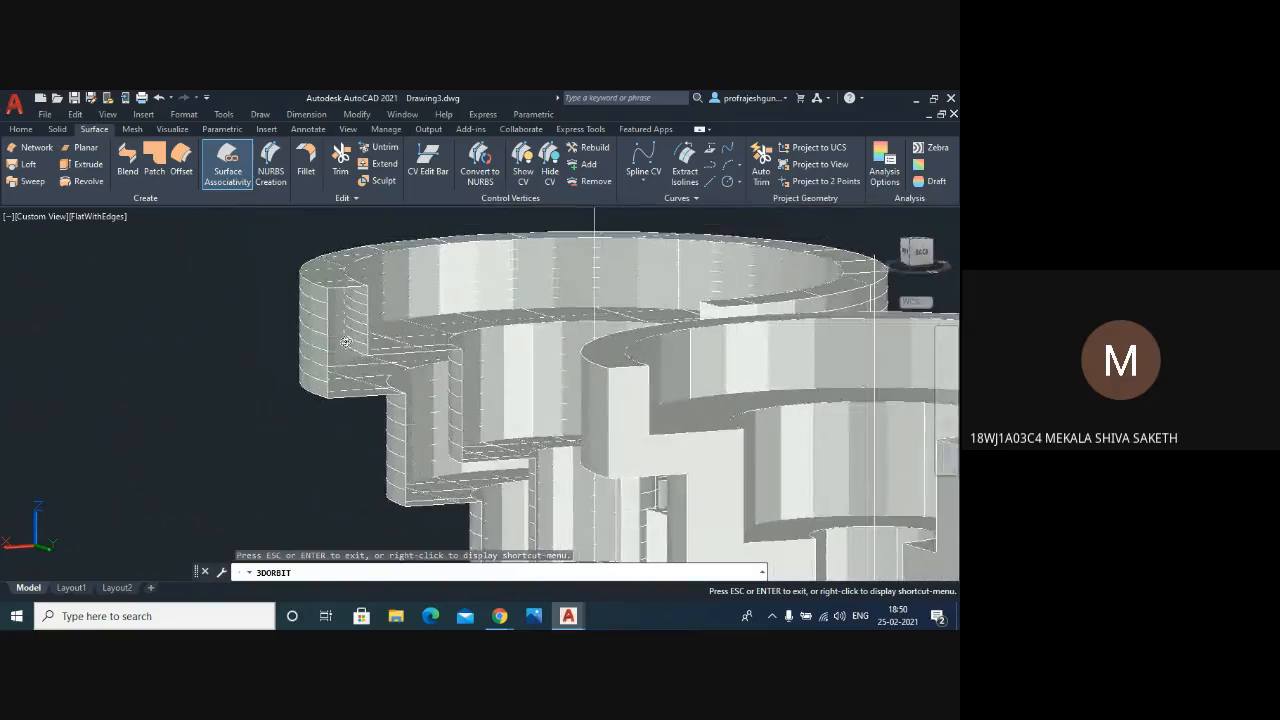
scroll(345, 341, up, 6)
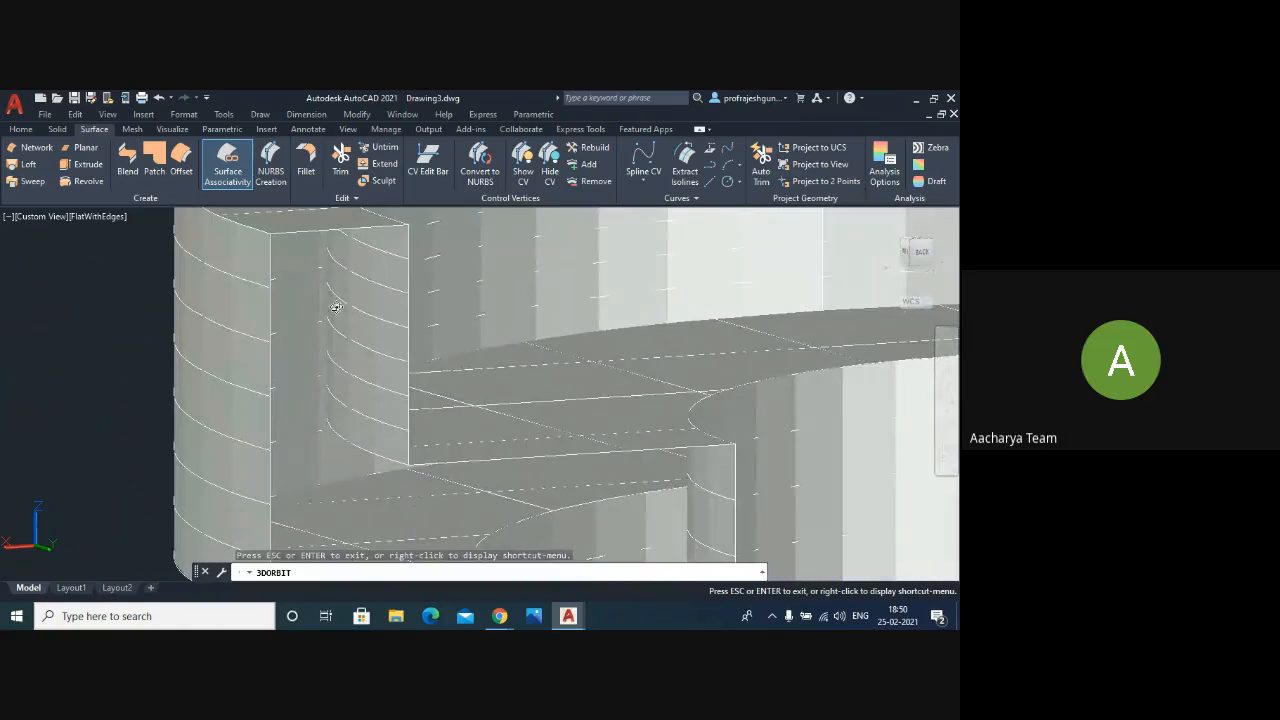
scroll(290, 320, down, 5)
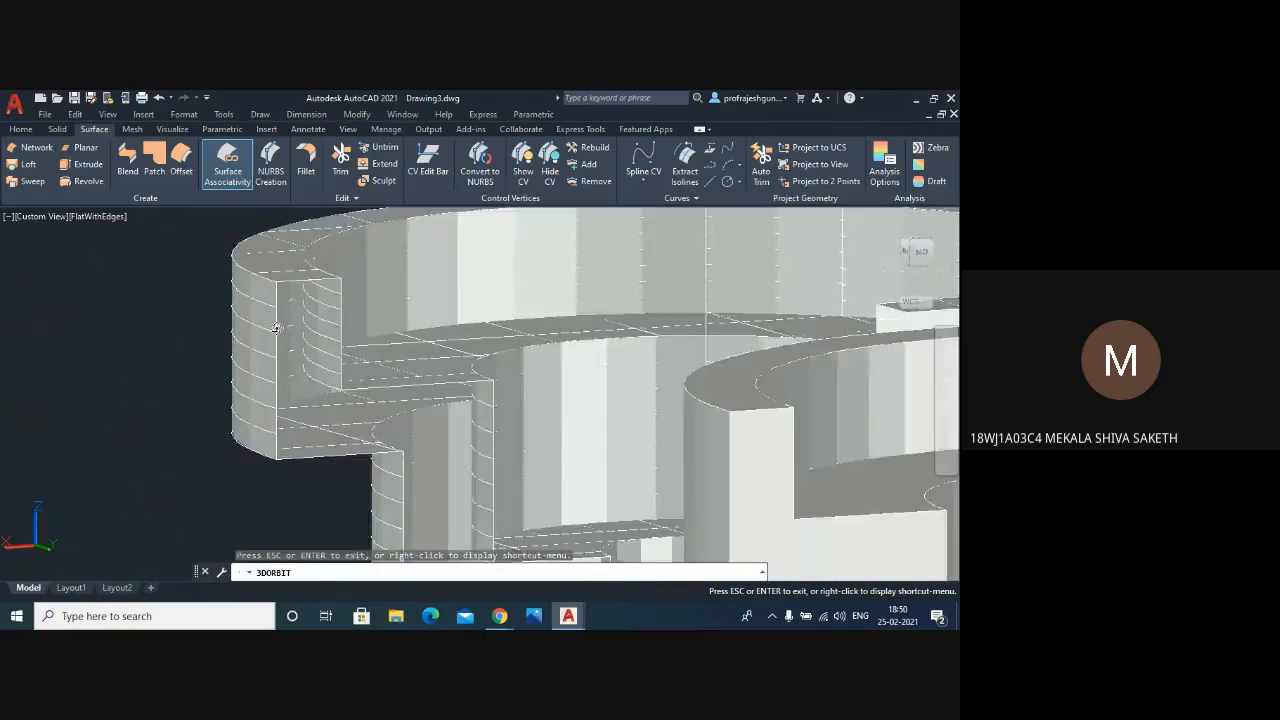
scroll(276, 328, down, 4)
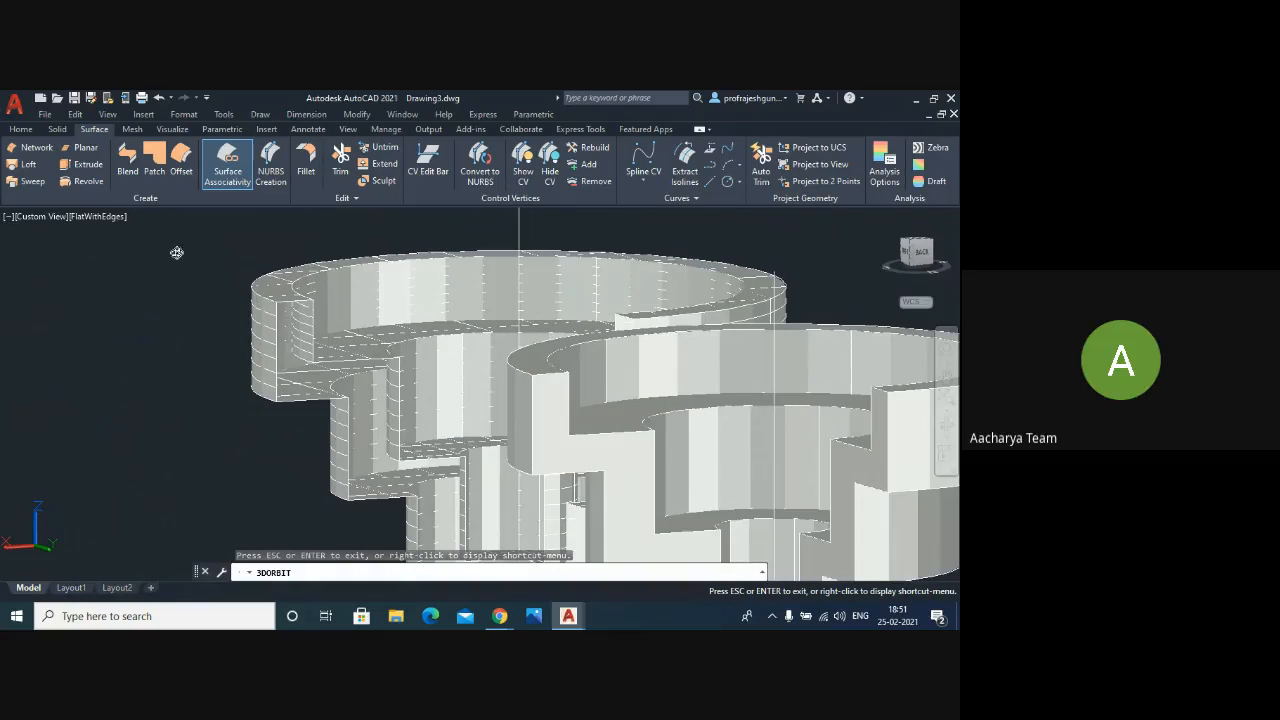
key(Escape)
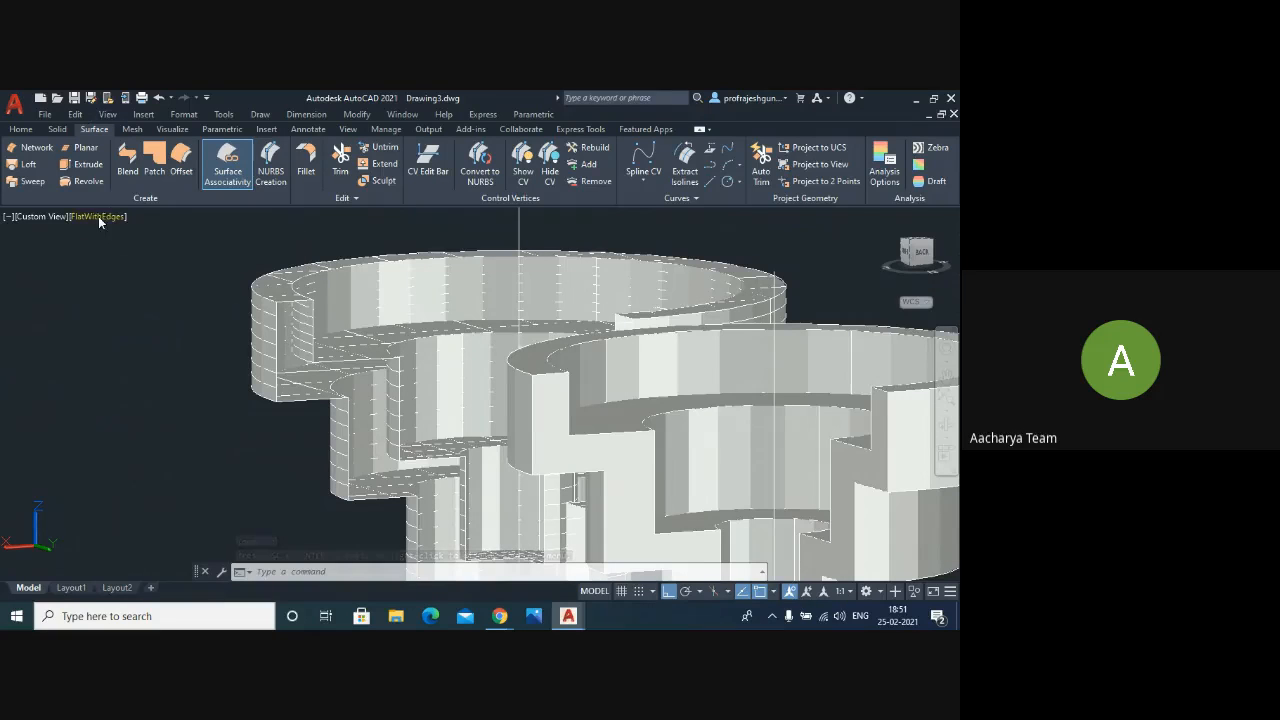
click(105, 114)
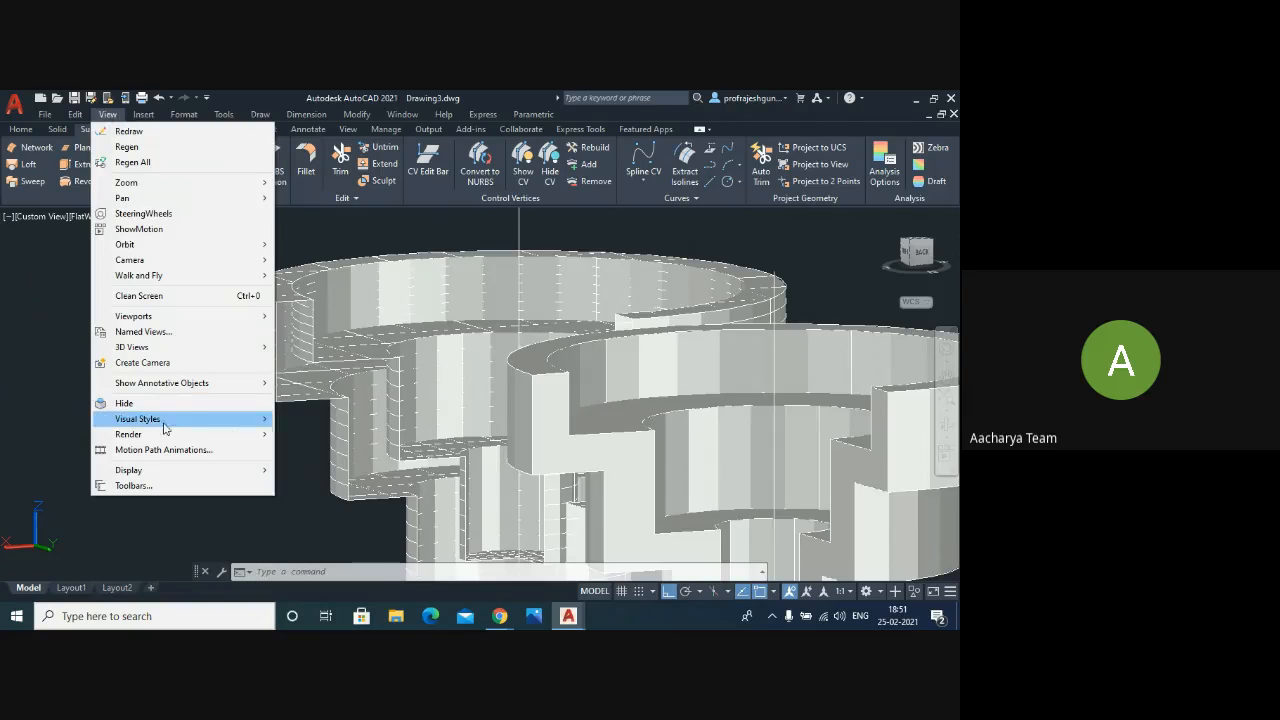
mouse_move(172, 421)
click(33, 274)
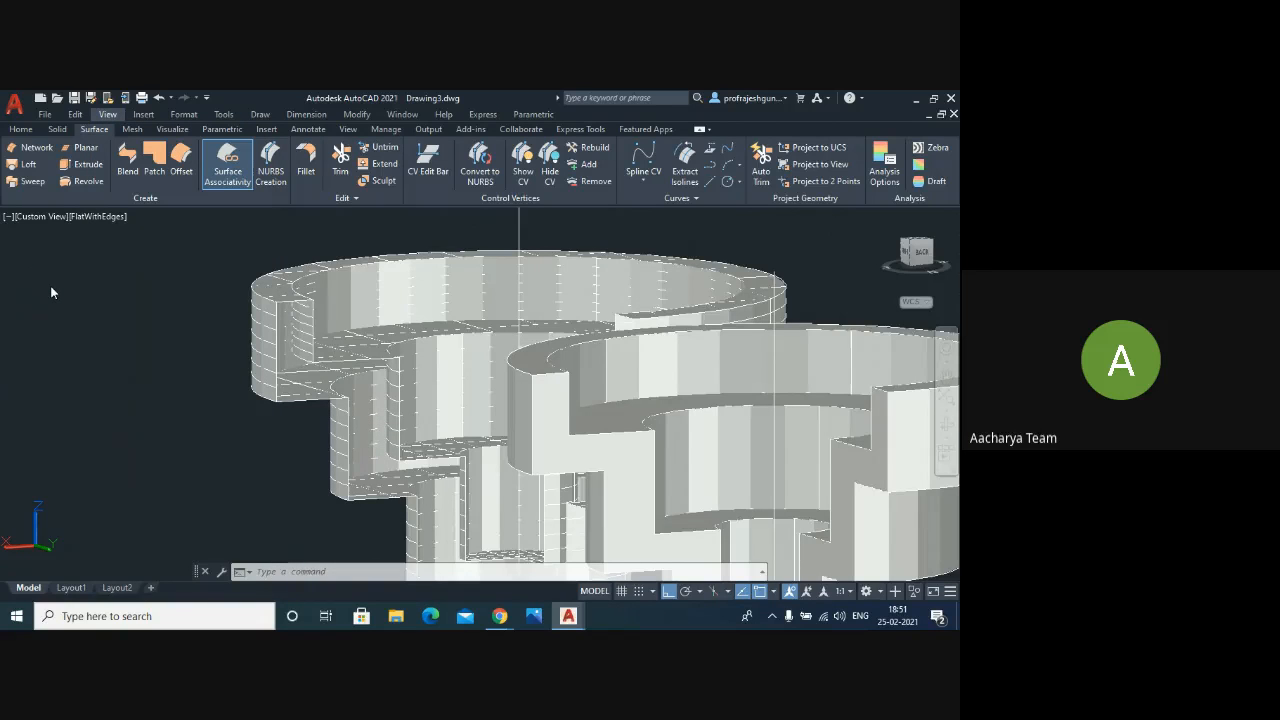
- Compare the stepped profiles of the revolved surface and the revolved solid side by side at several magnifications
scroll(46, 286, down, 2)
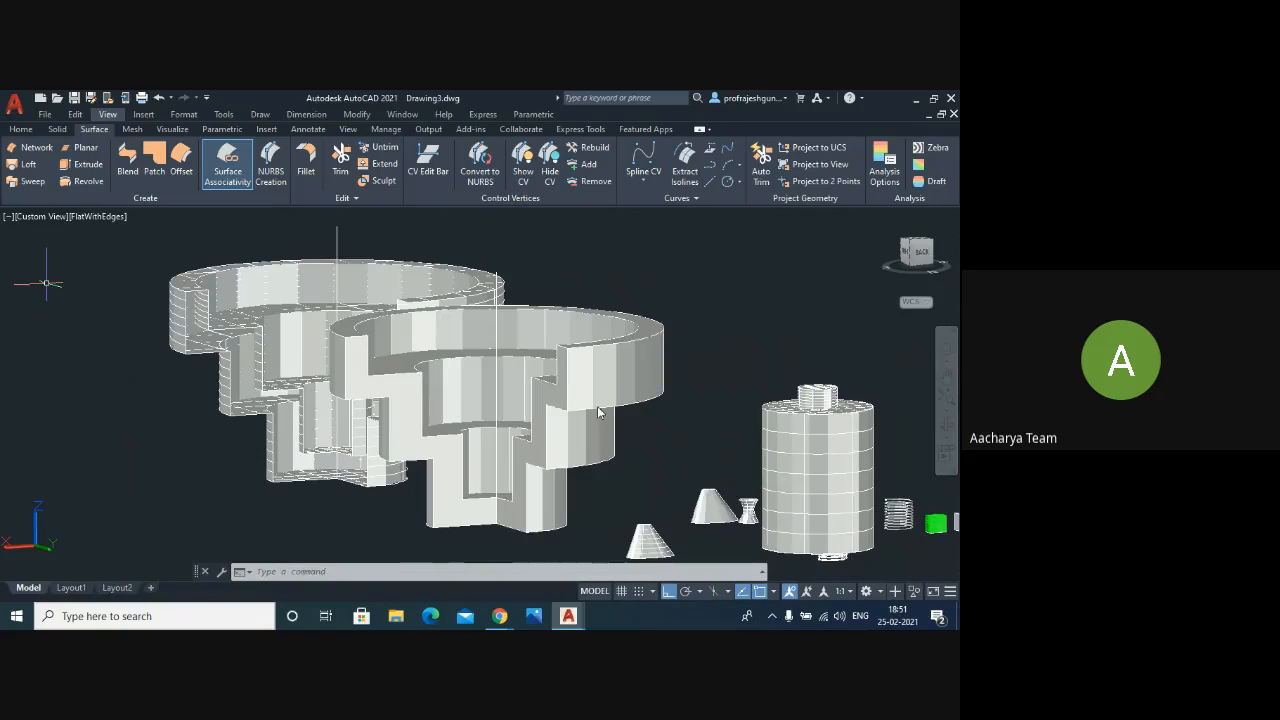
scroll(618, 405, up, 3)
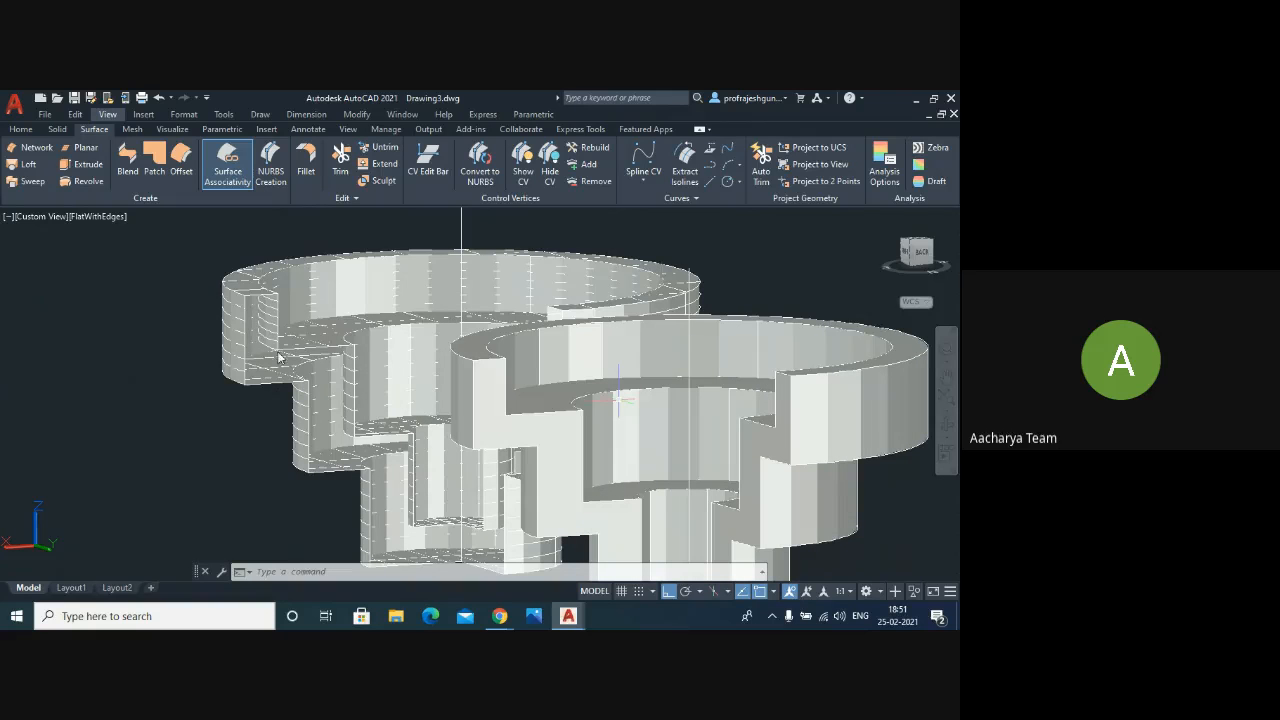
scroll(122, 331, down, 4)
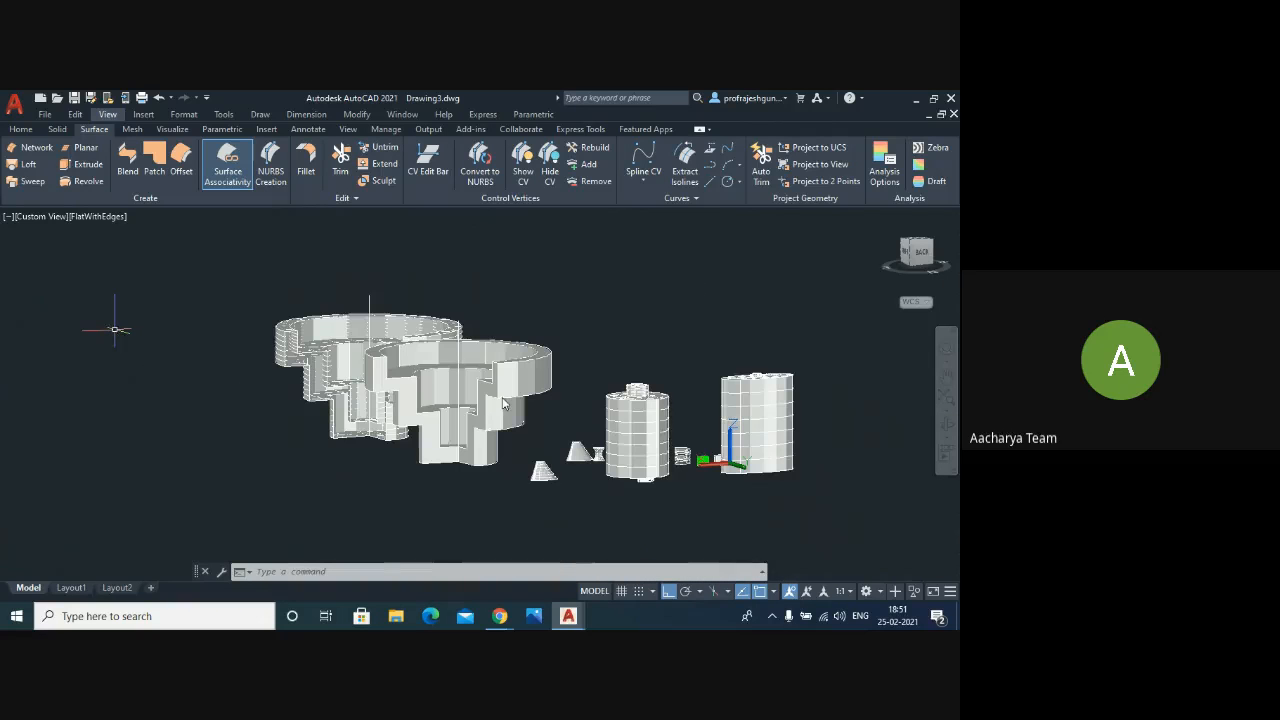
scroll(115, 329, up, 3)
scroll(122, 360, down, 4)
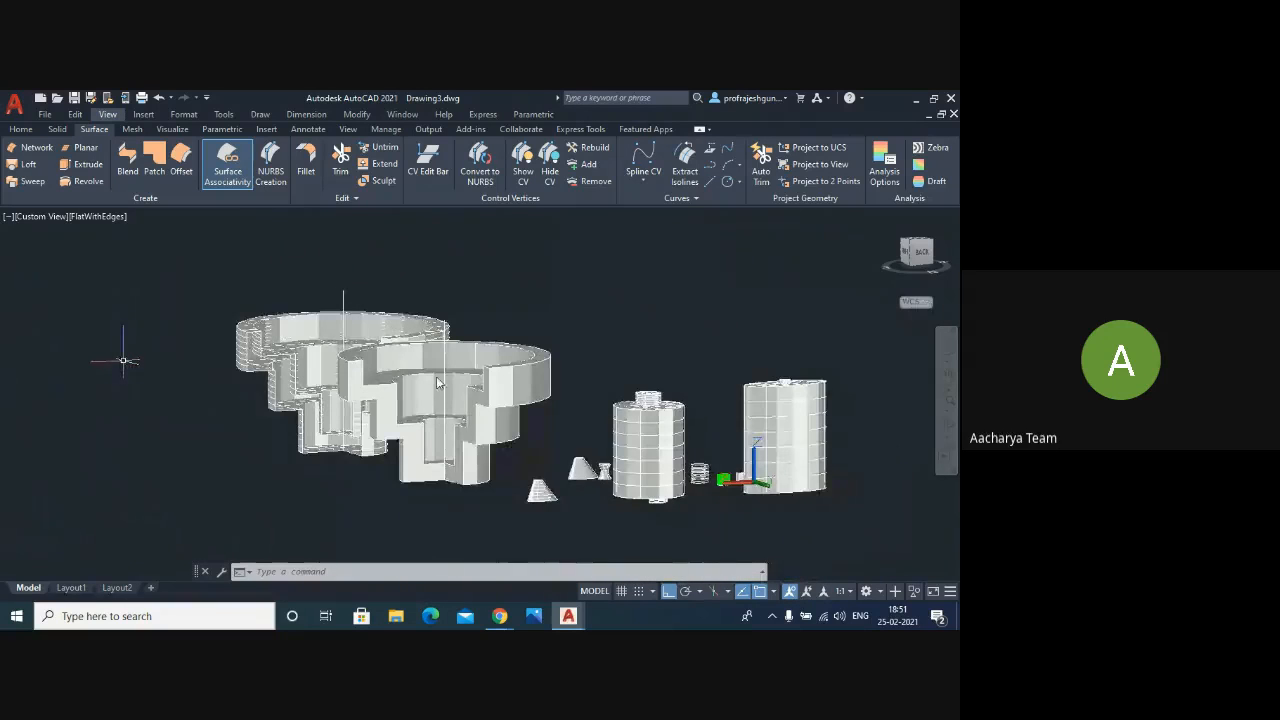
scroll(436, 378, up, 4)
scroll(117, 366, down, 3)
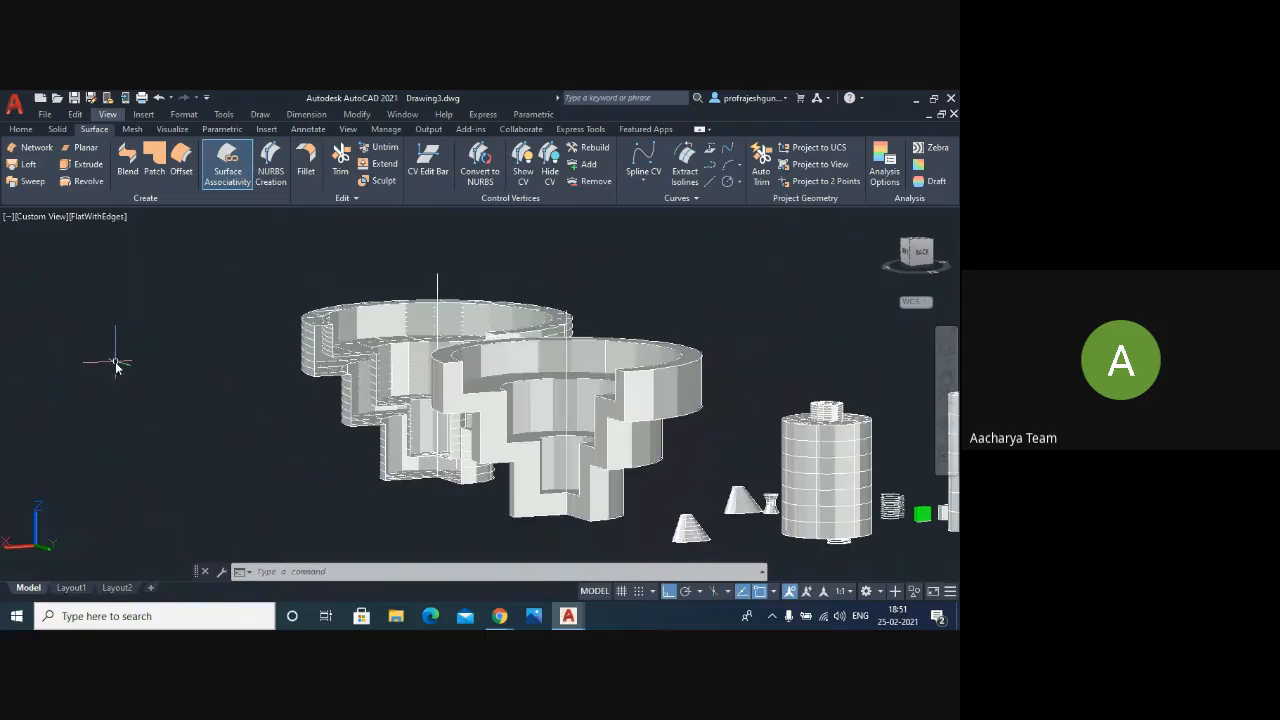
scroll(705, 420, up, 5)
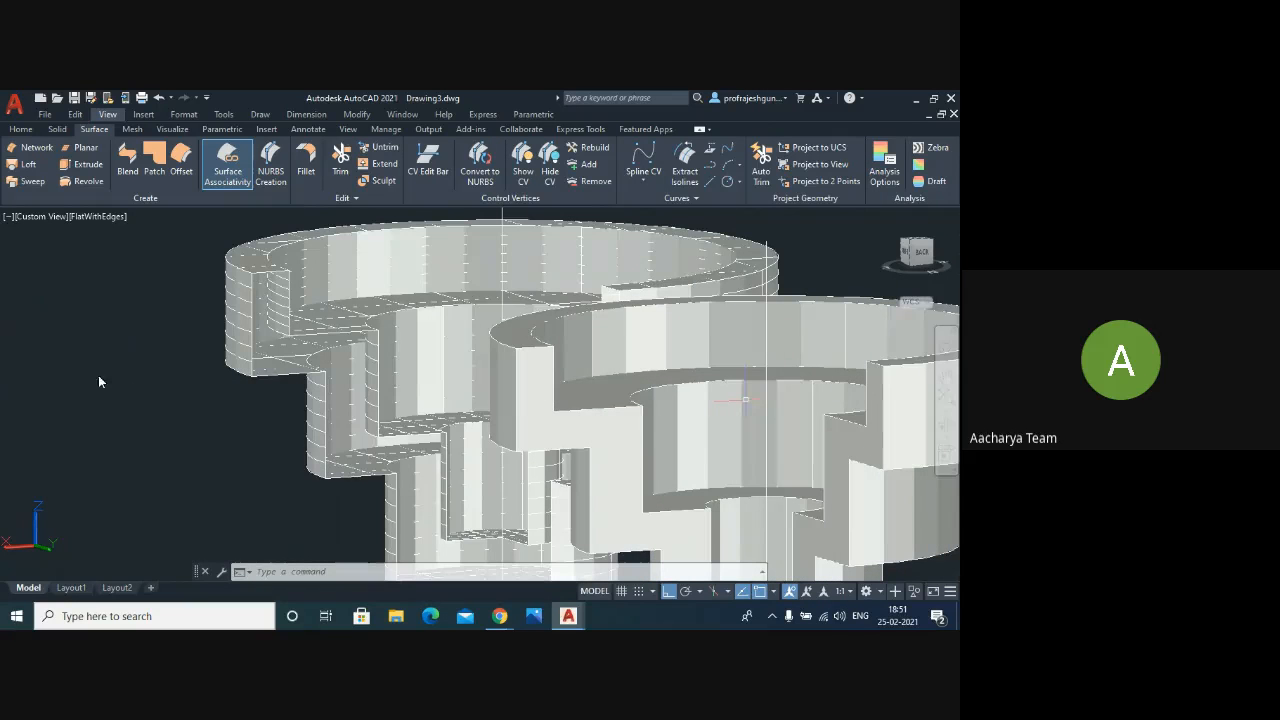
scroll(98, 381, down, 4)
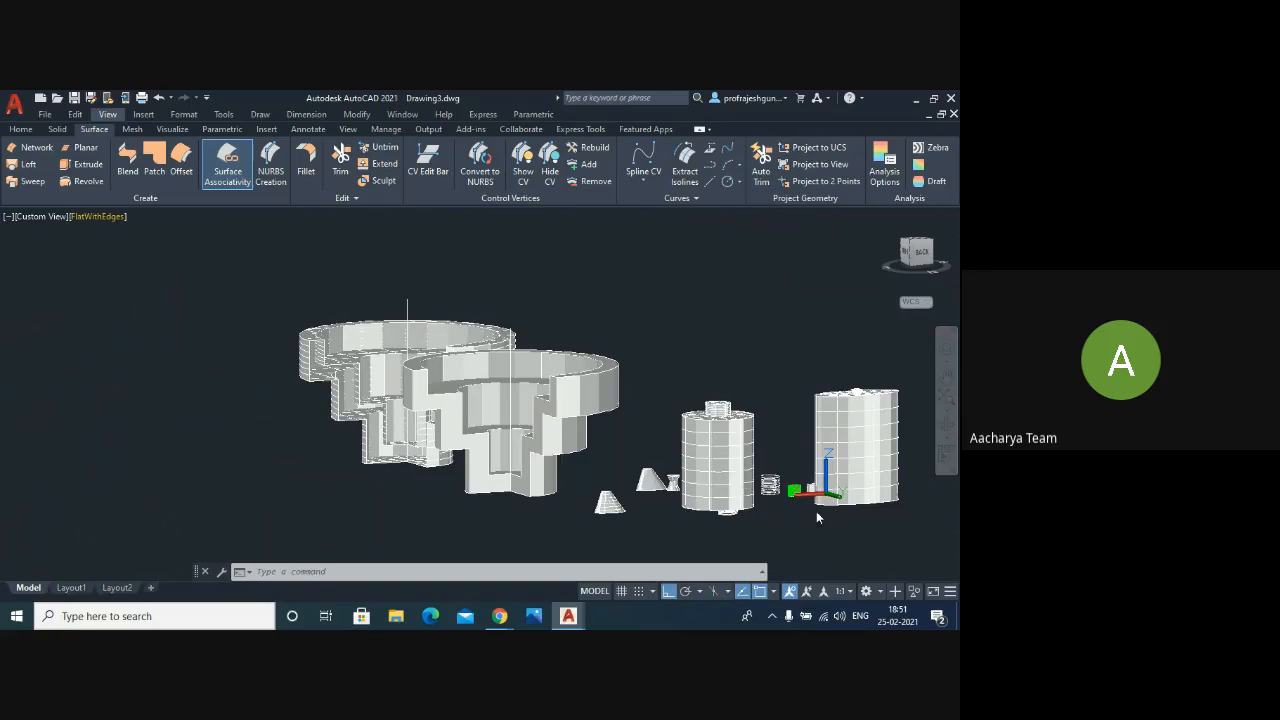
scroll(816, 517, up, 4)
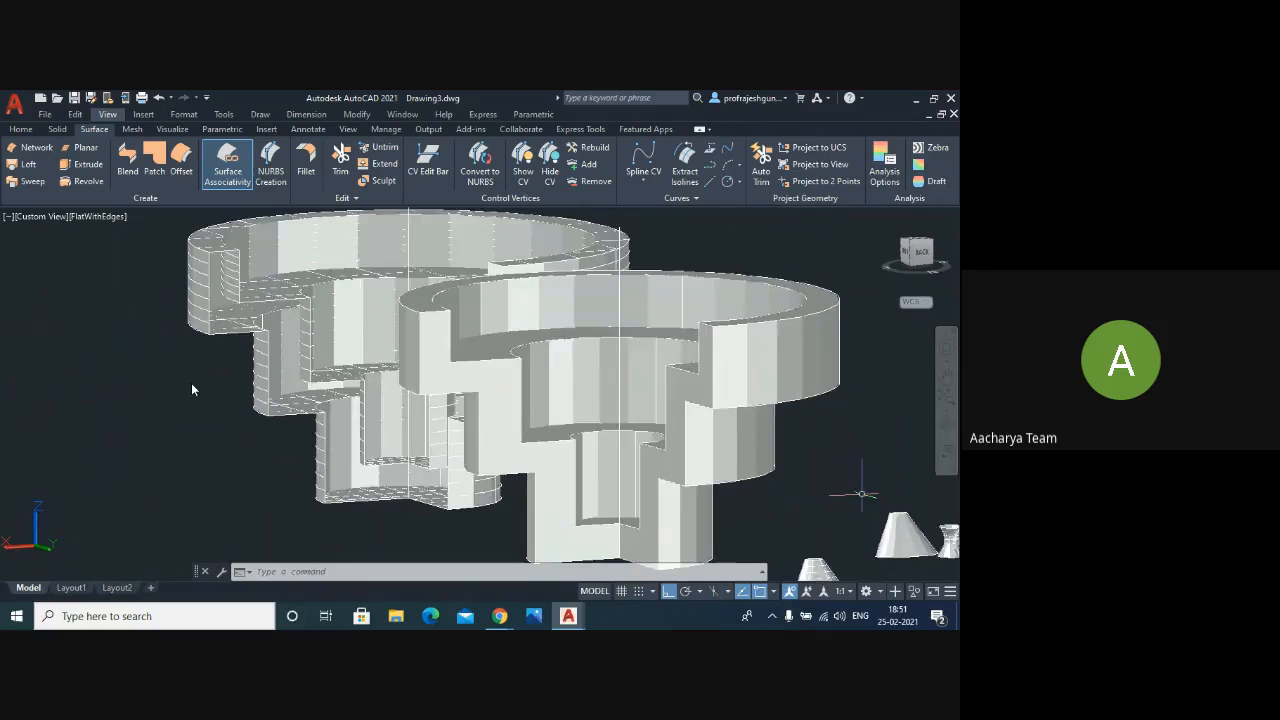
scroll(862, 494, down, 2)
scroll(406, 406, down, 3)
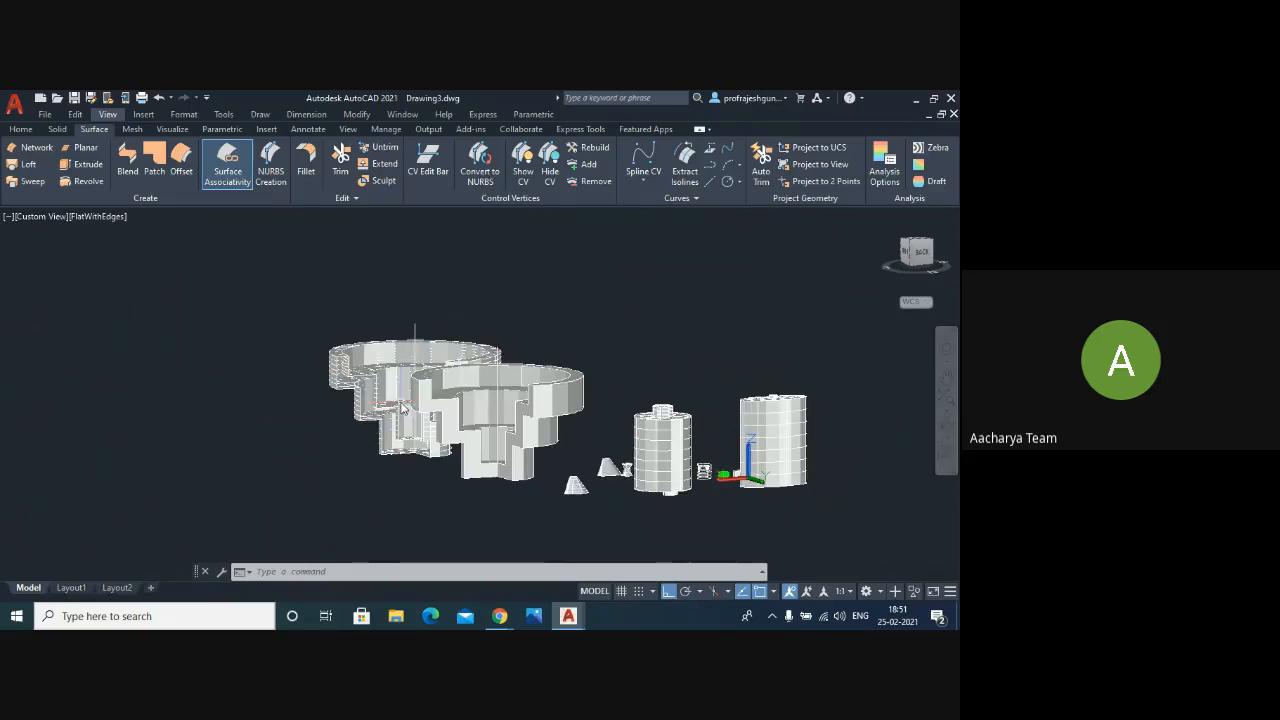
scroll(588, 442, up, 1)
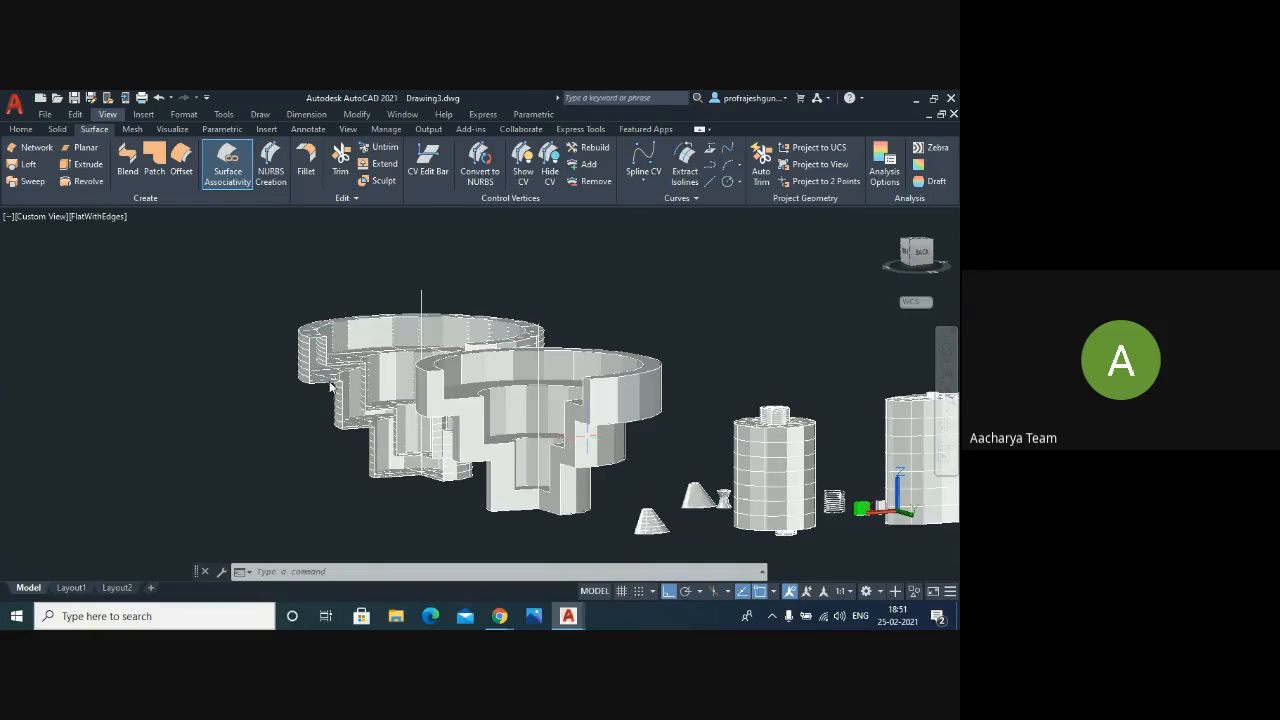
scroll(588, 440, down, 2)
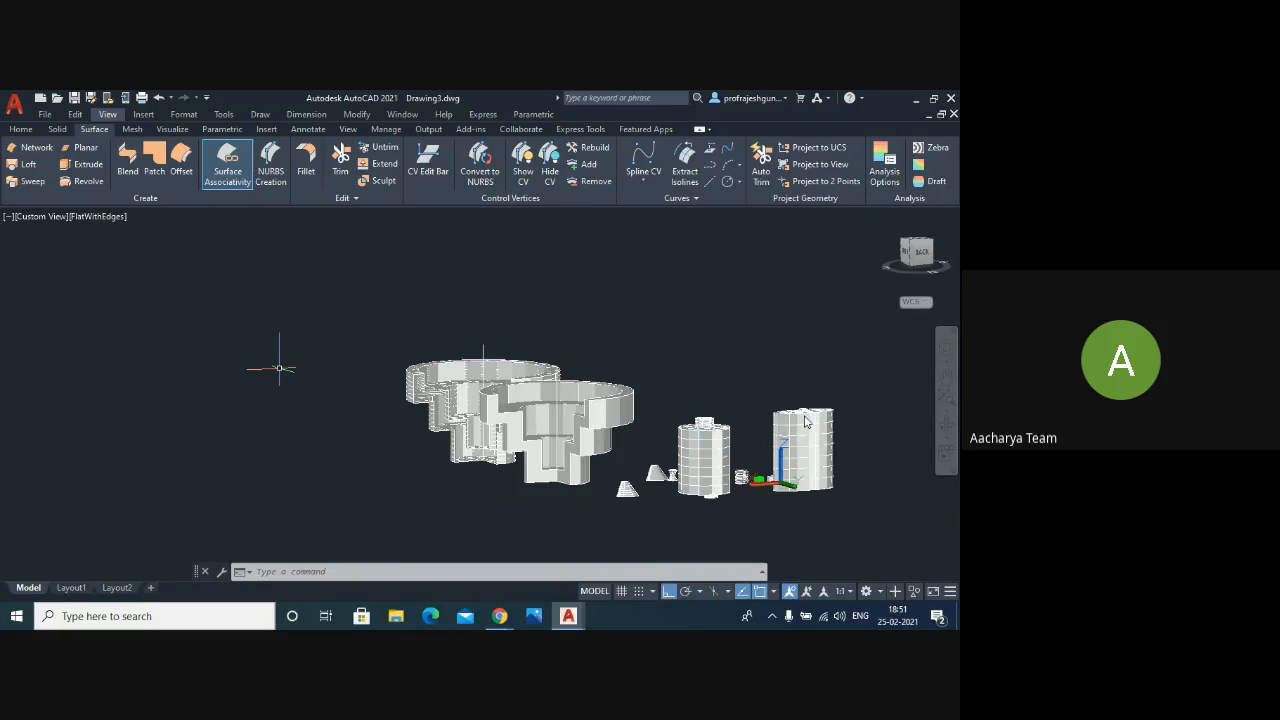
- Set the view to SW Isometric and look over the patched cylinders and both revolved stepped bodies
click(38, 216)
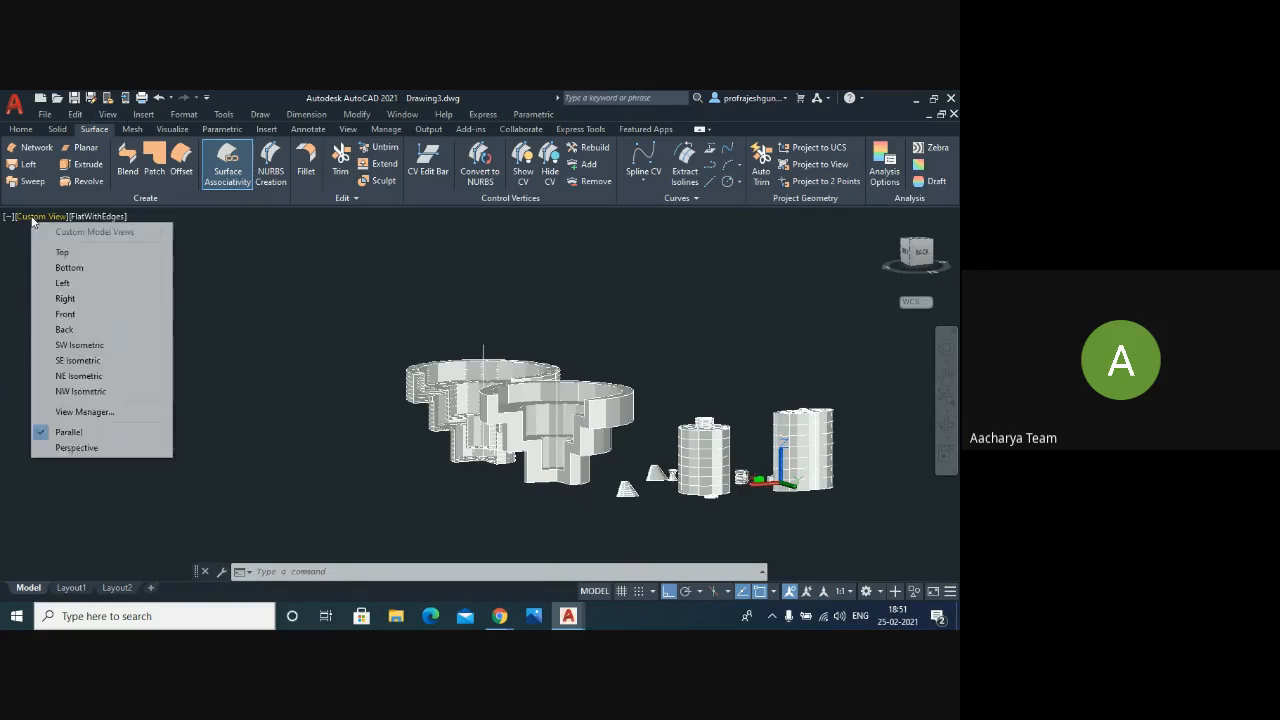
click(97, 345)
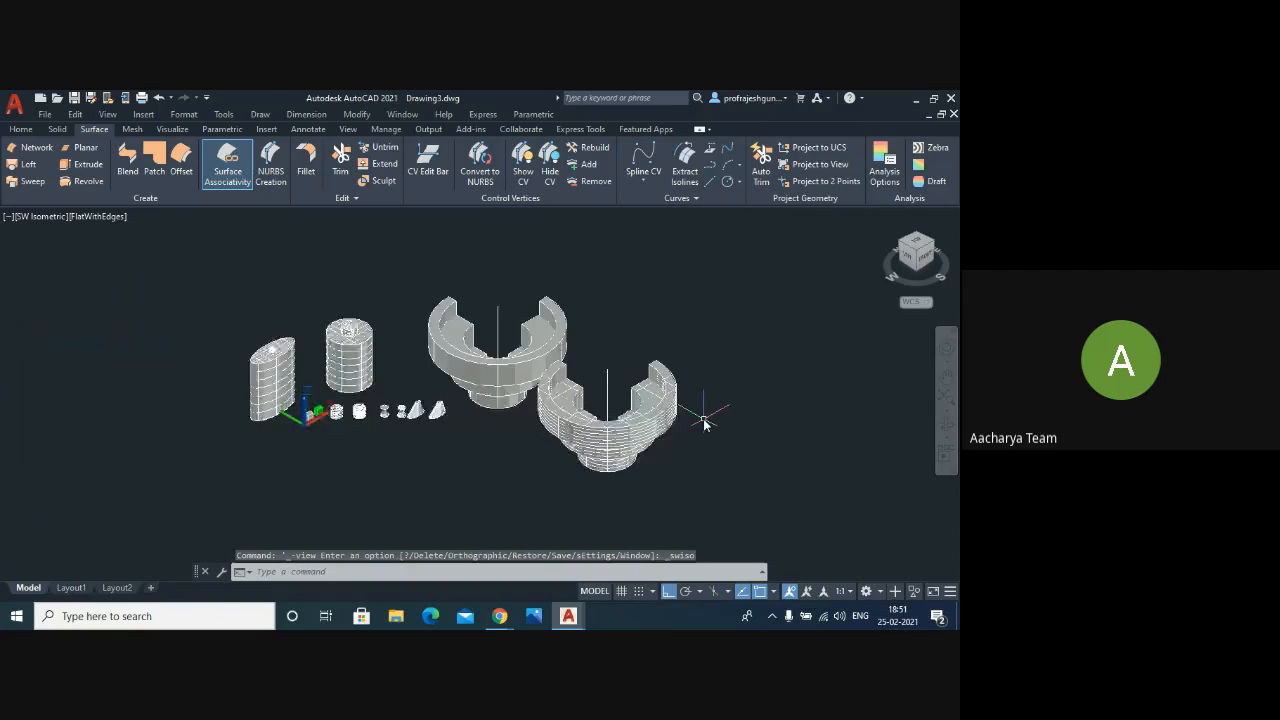
scroll(705, 424, up, 2)
scroll(135, 318, up, 3)
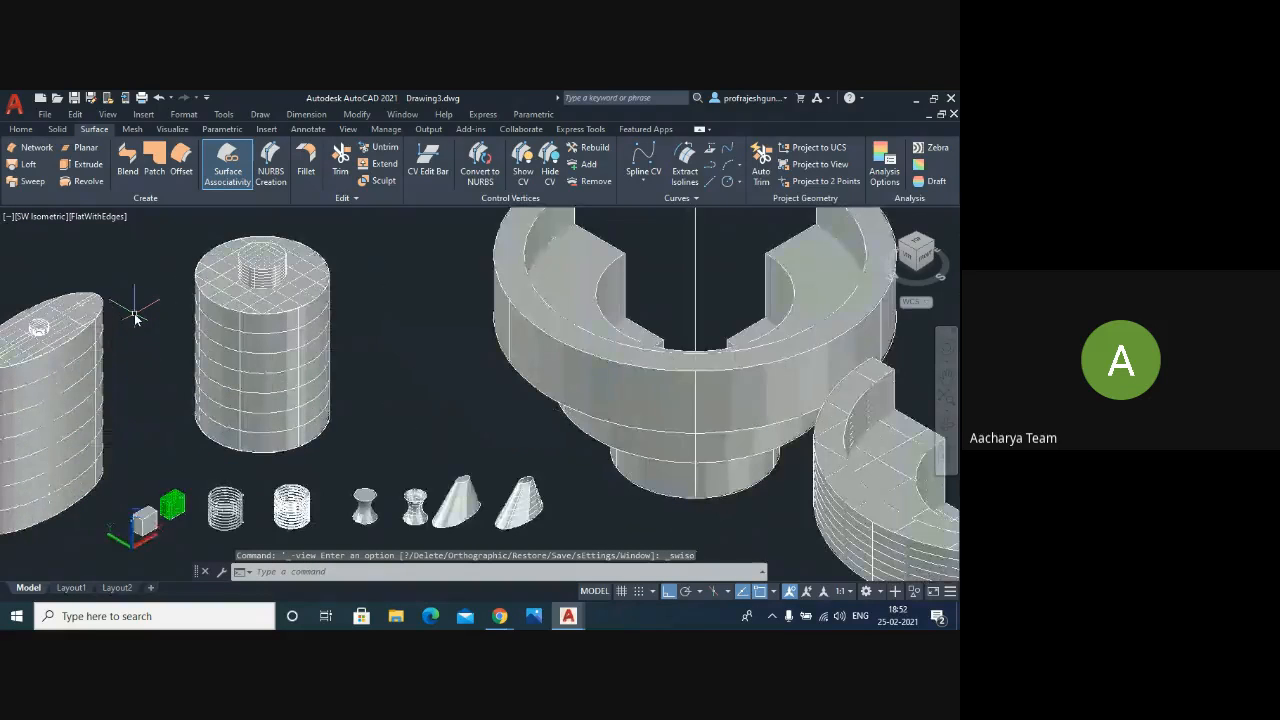
scroll(135, 318, down, 2)
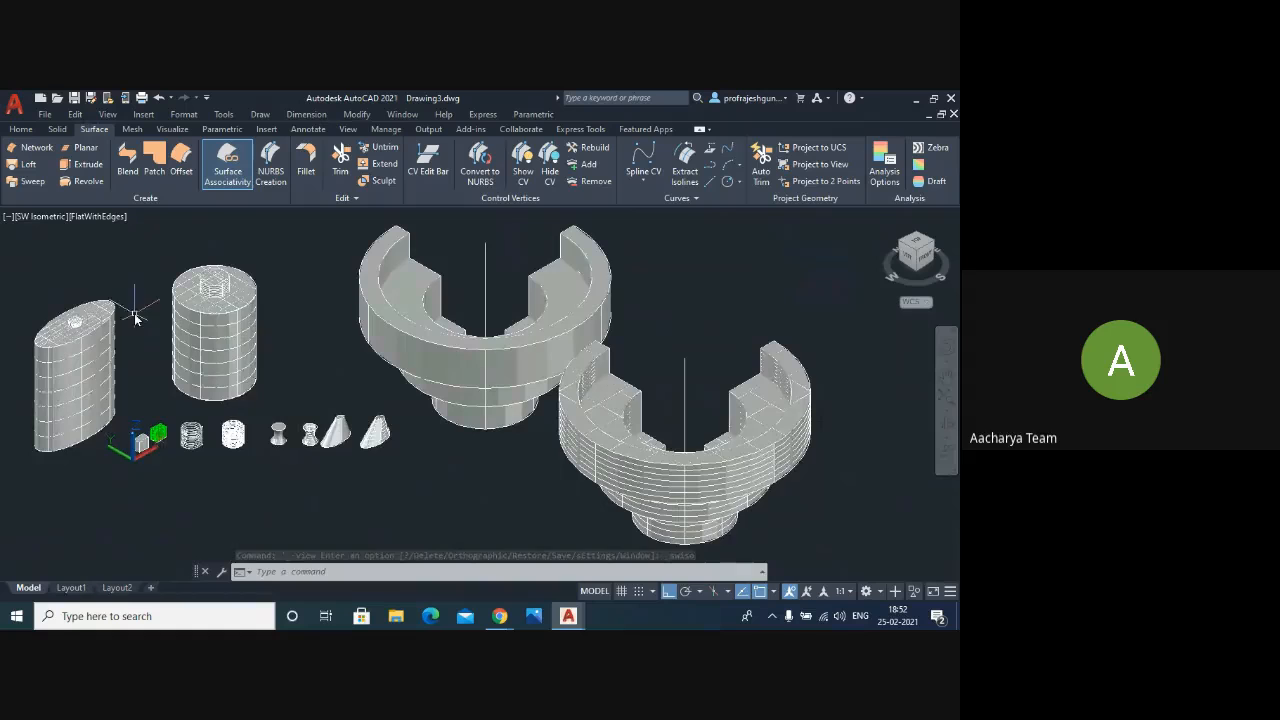
scroll(462, 234, up, 5)
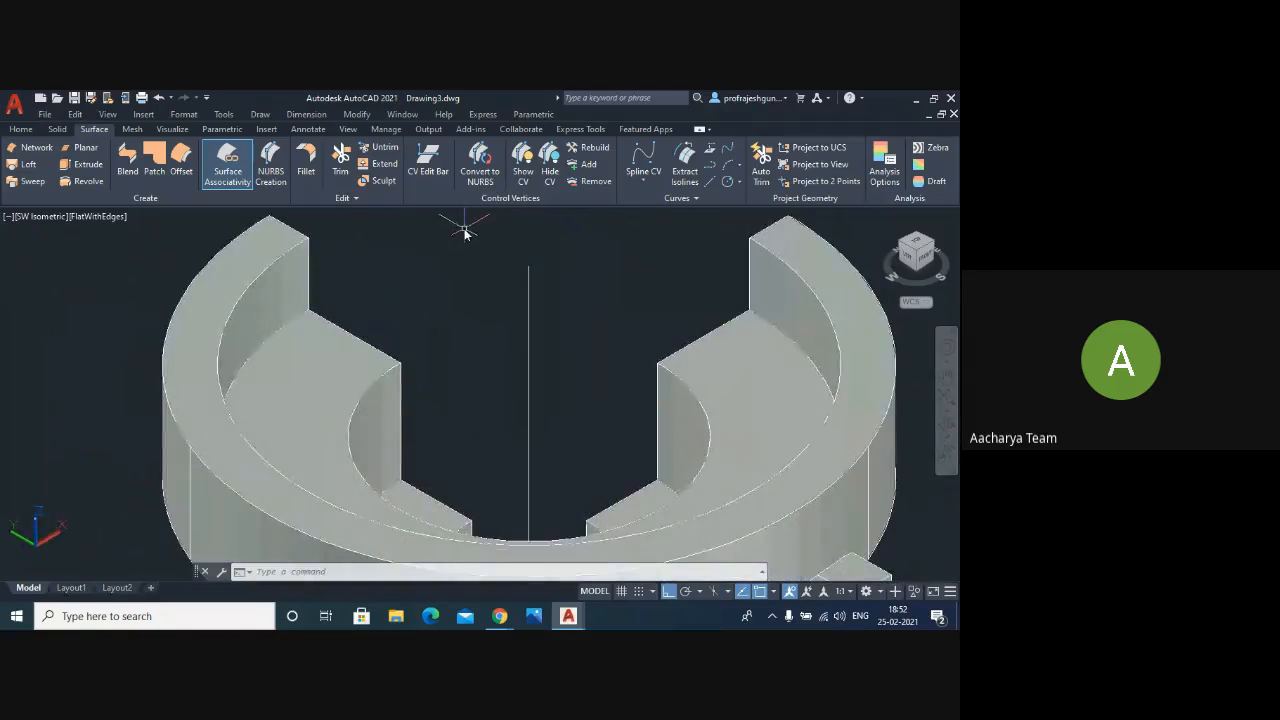
scroll(455, 240, down, 5)
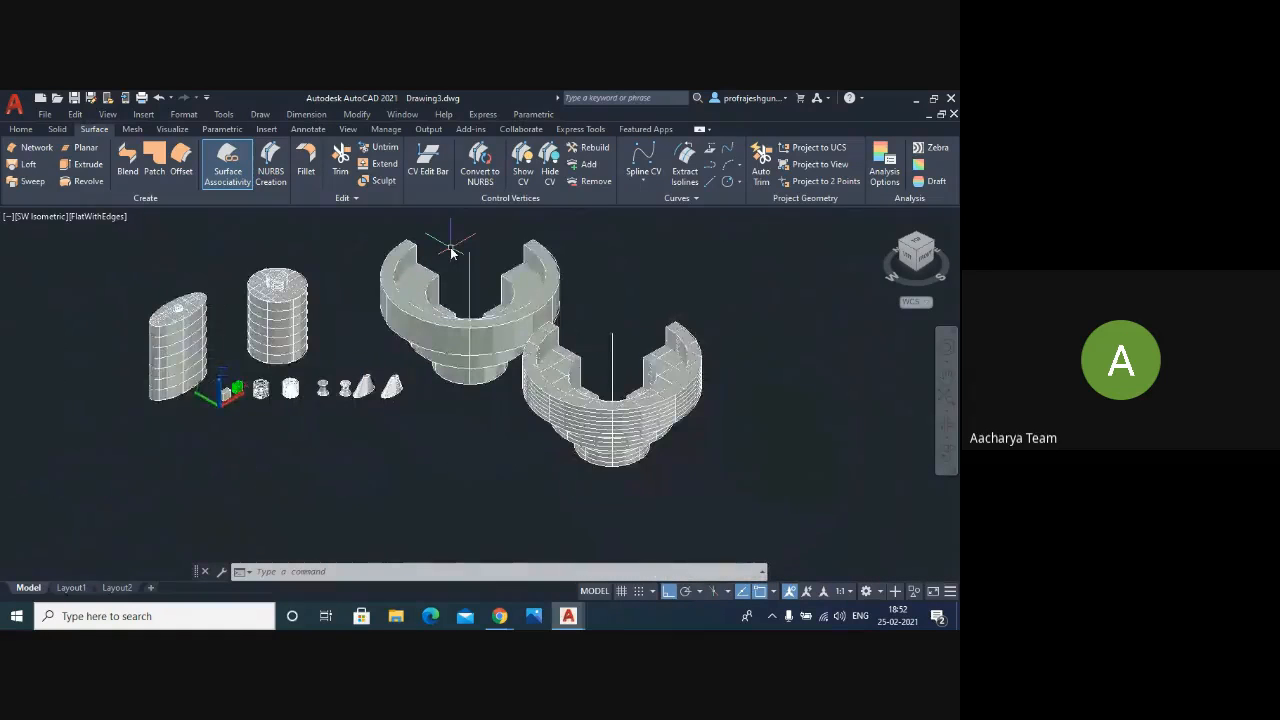
- Examine the row of small coil, waisted and slanted models up close and in relation to the large bodies
scroll(323, 409, up, 6)
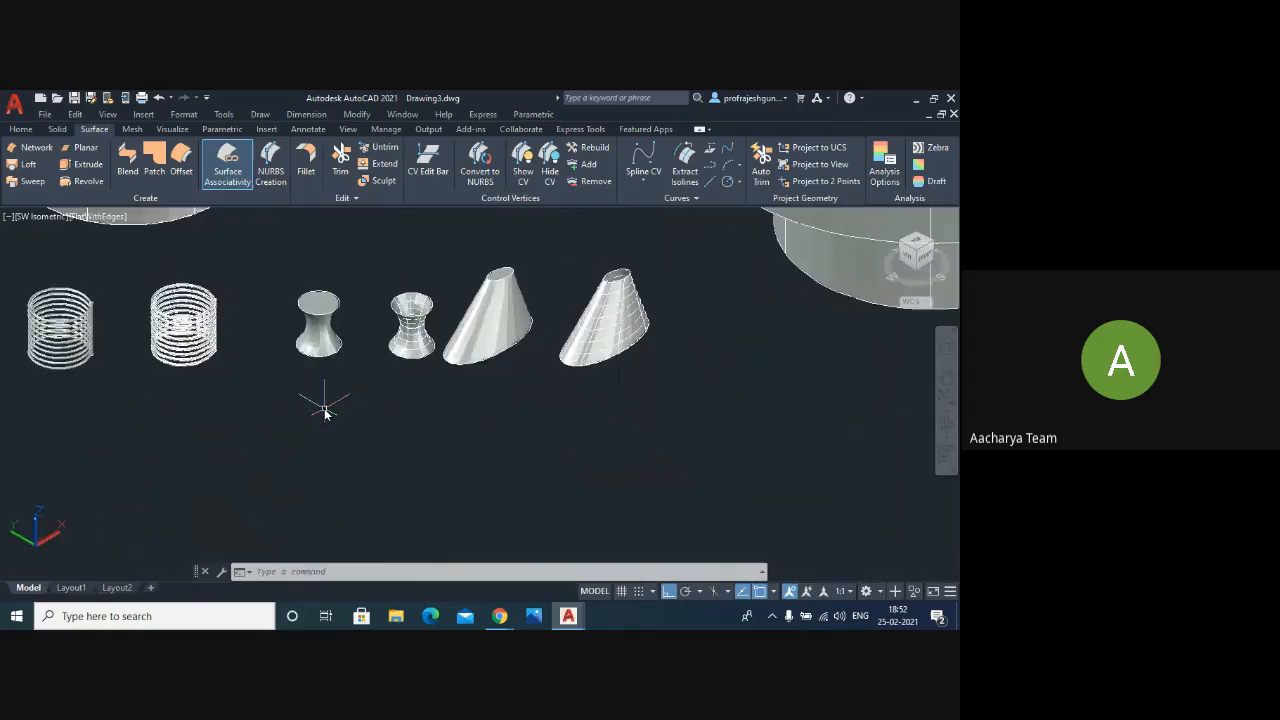
scroll(325, 409, down, 6)
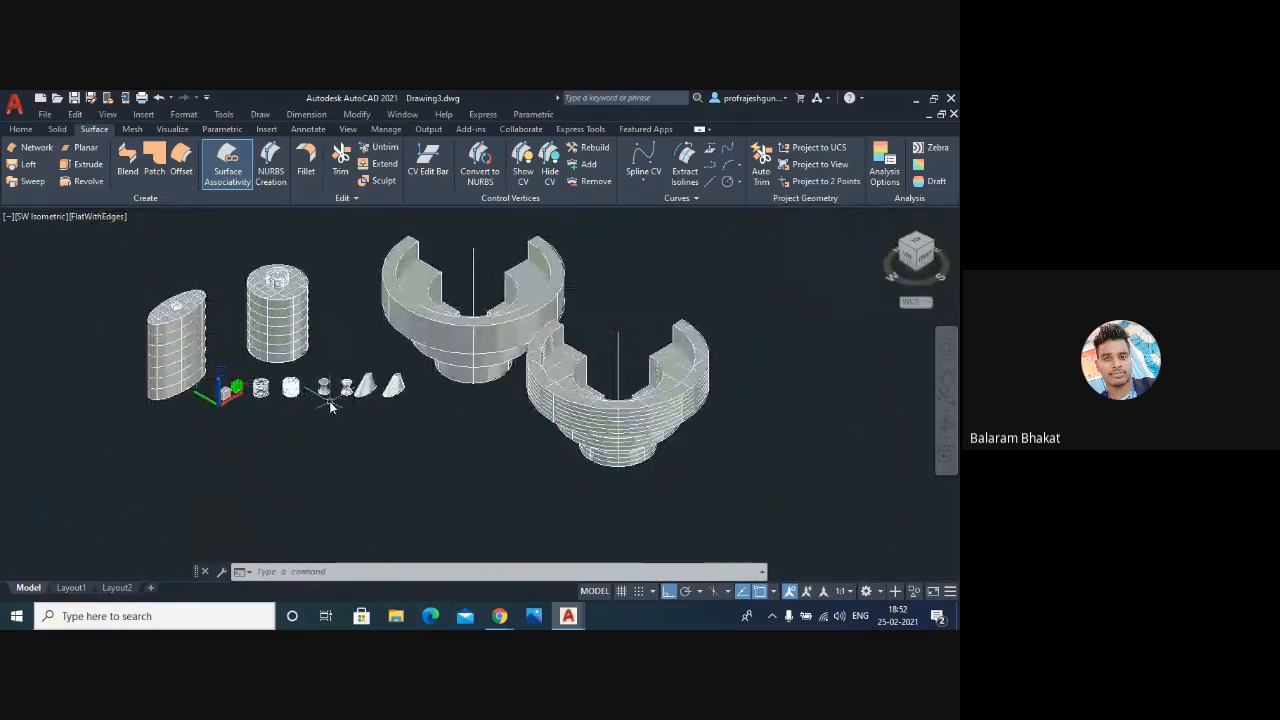
scroll(276, 392, up, 6)
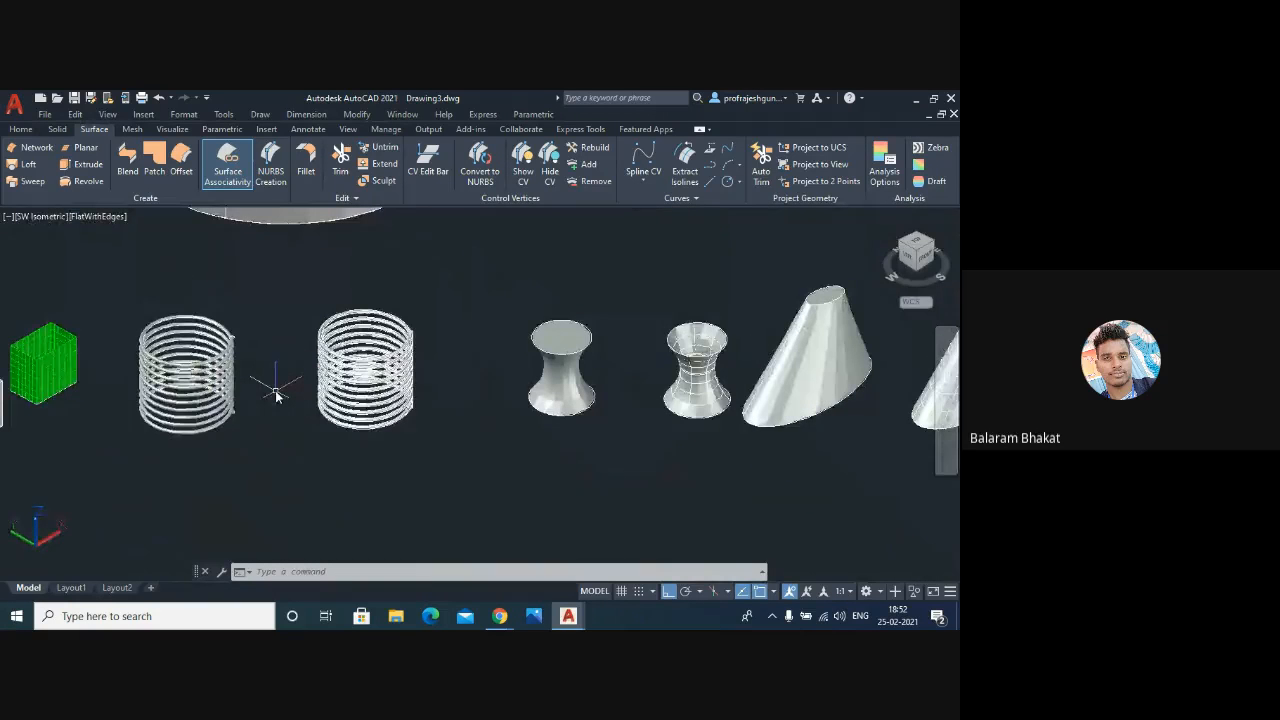
scroll(276, 395, down, 7)
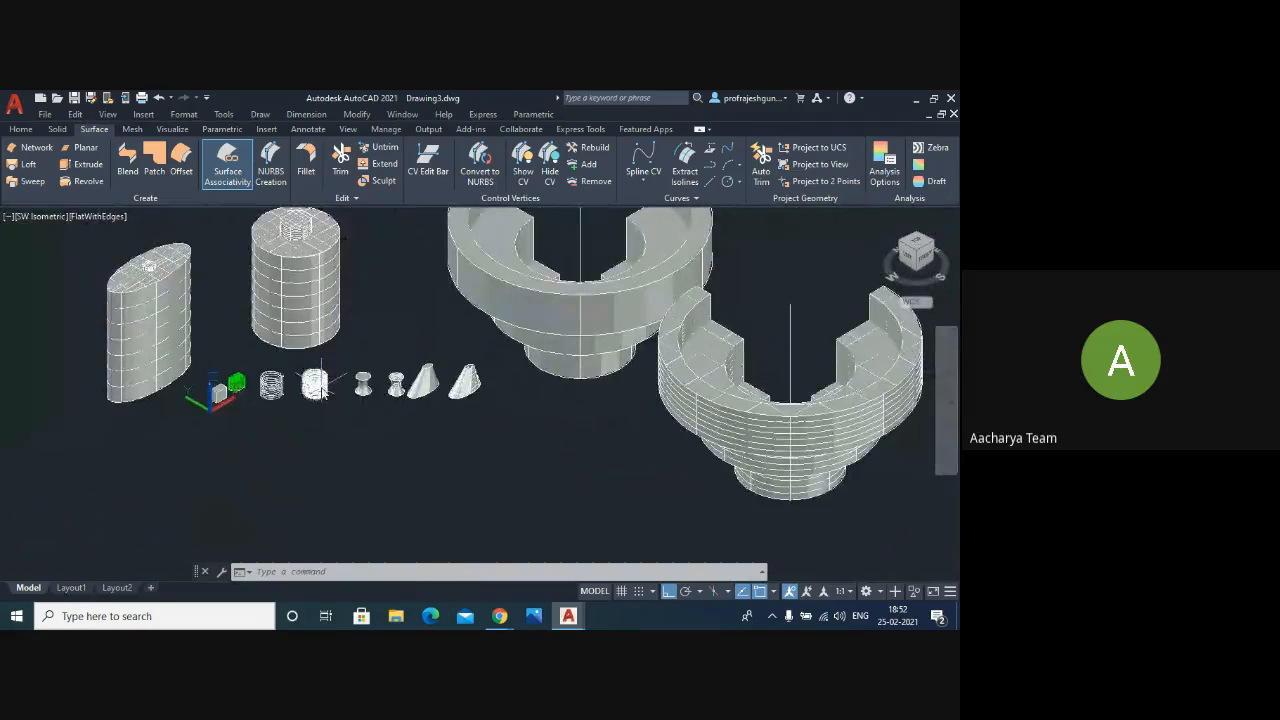
scroll(322, 393, down, 2)
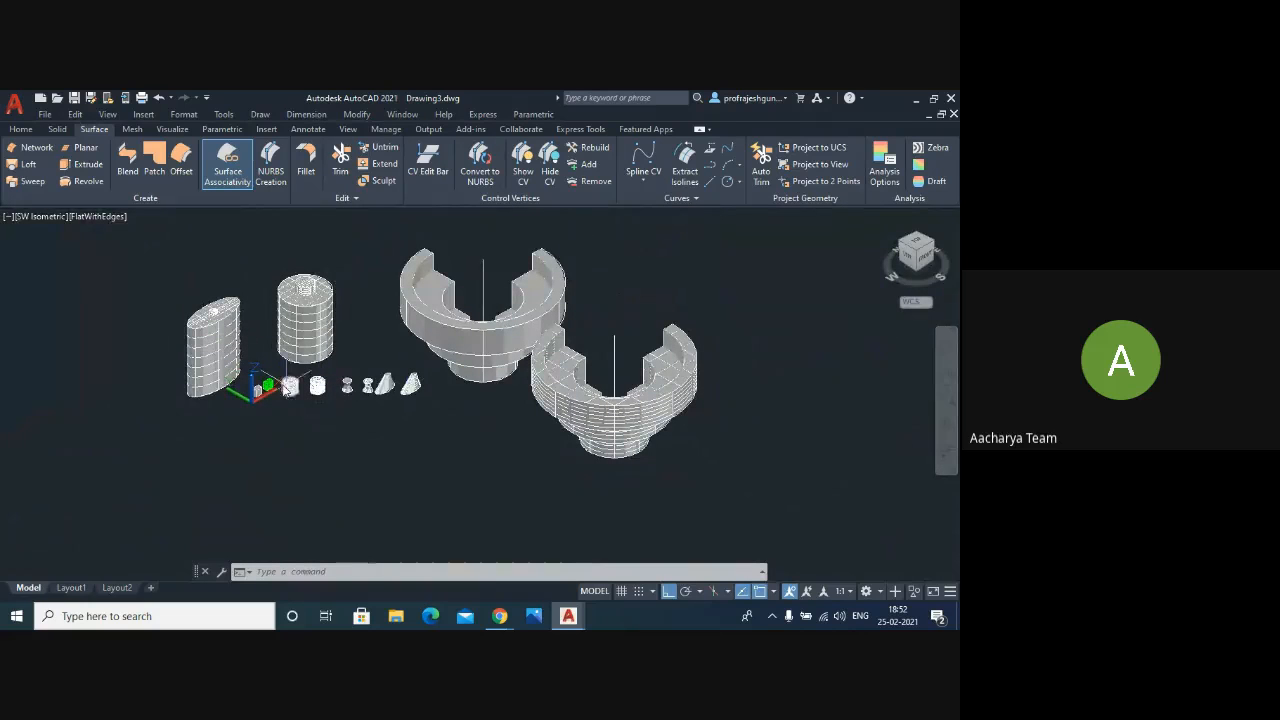
click(107, 114)
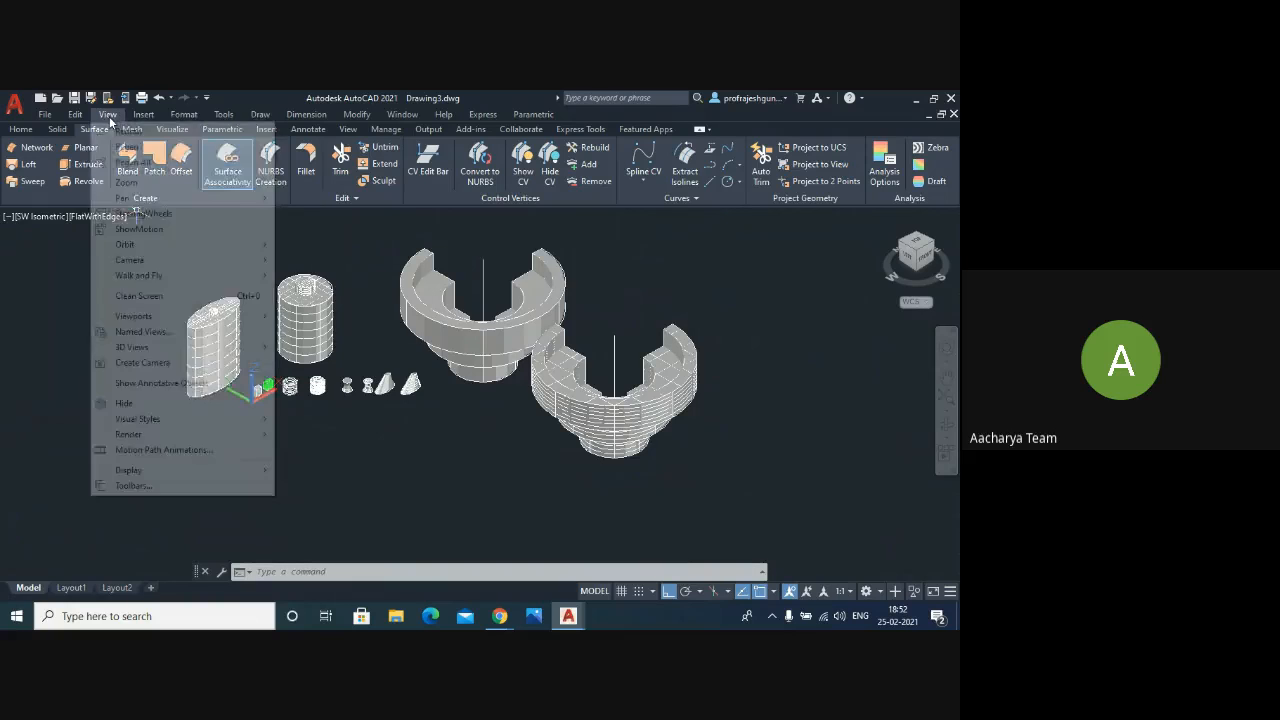
click(107, 114)
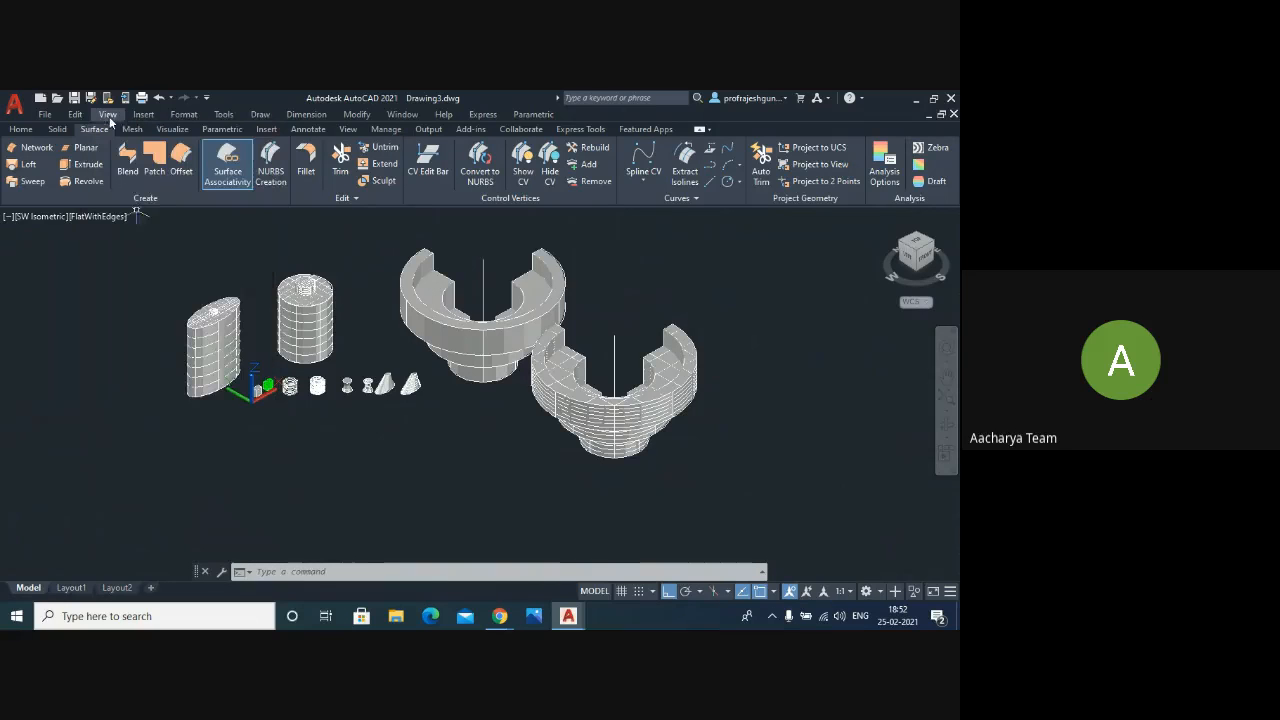
click(292, 572)
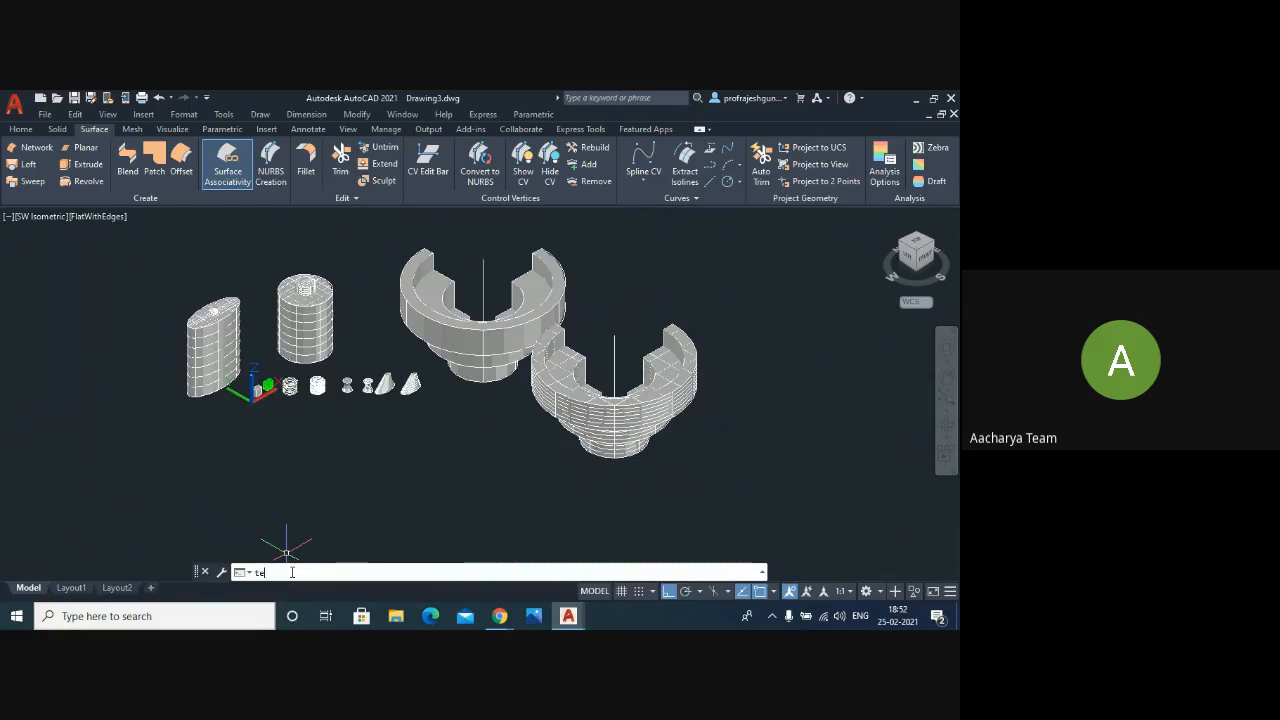
key(Return)
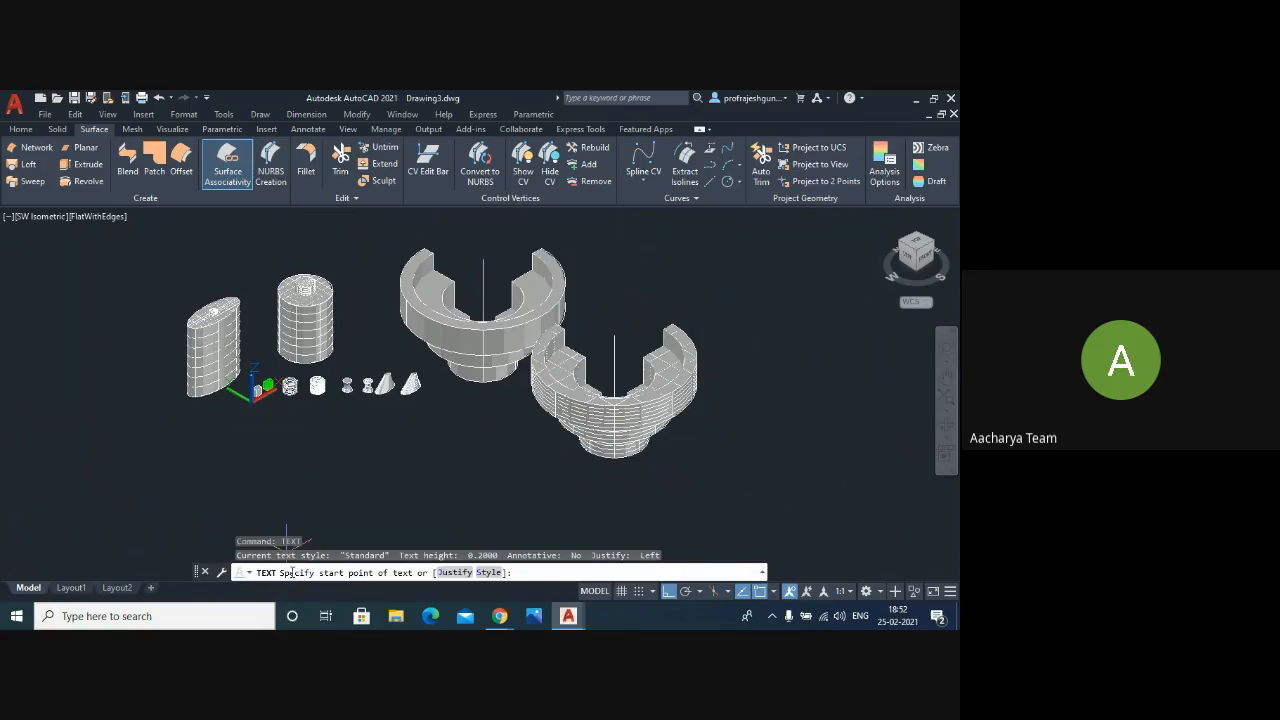
click(62, 350)
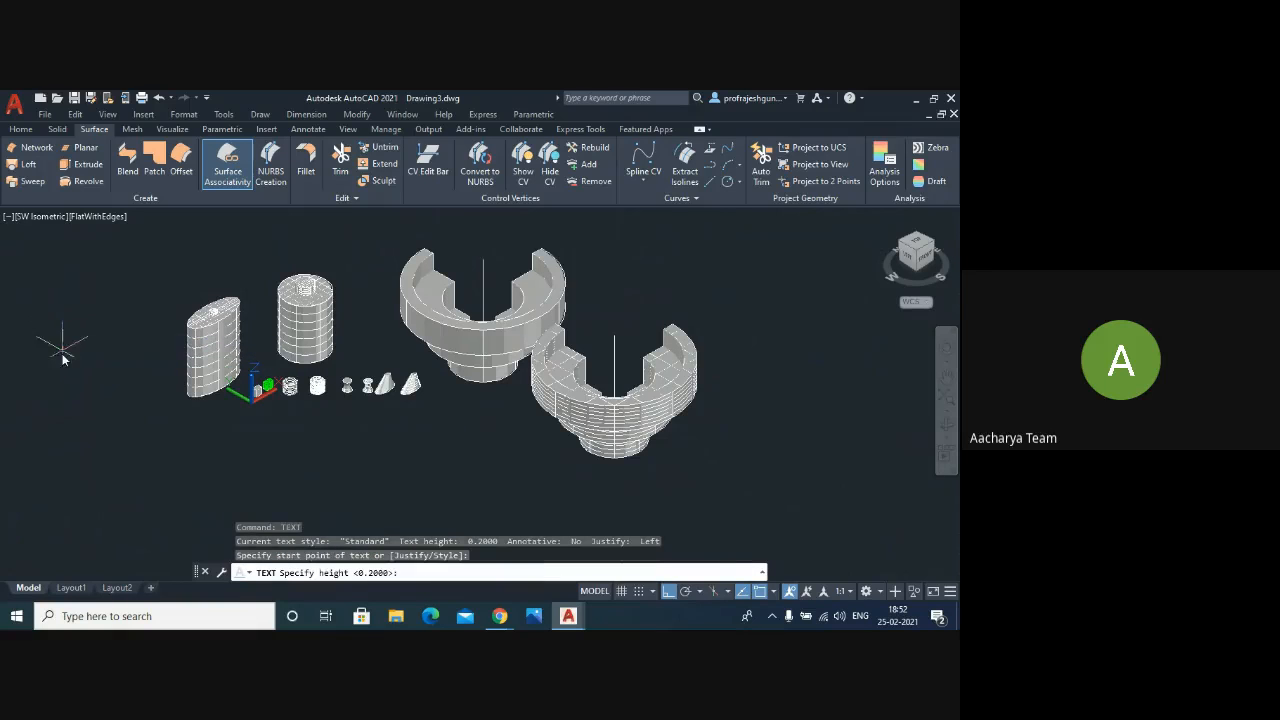
key(Return)
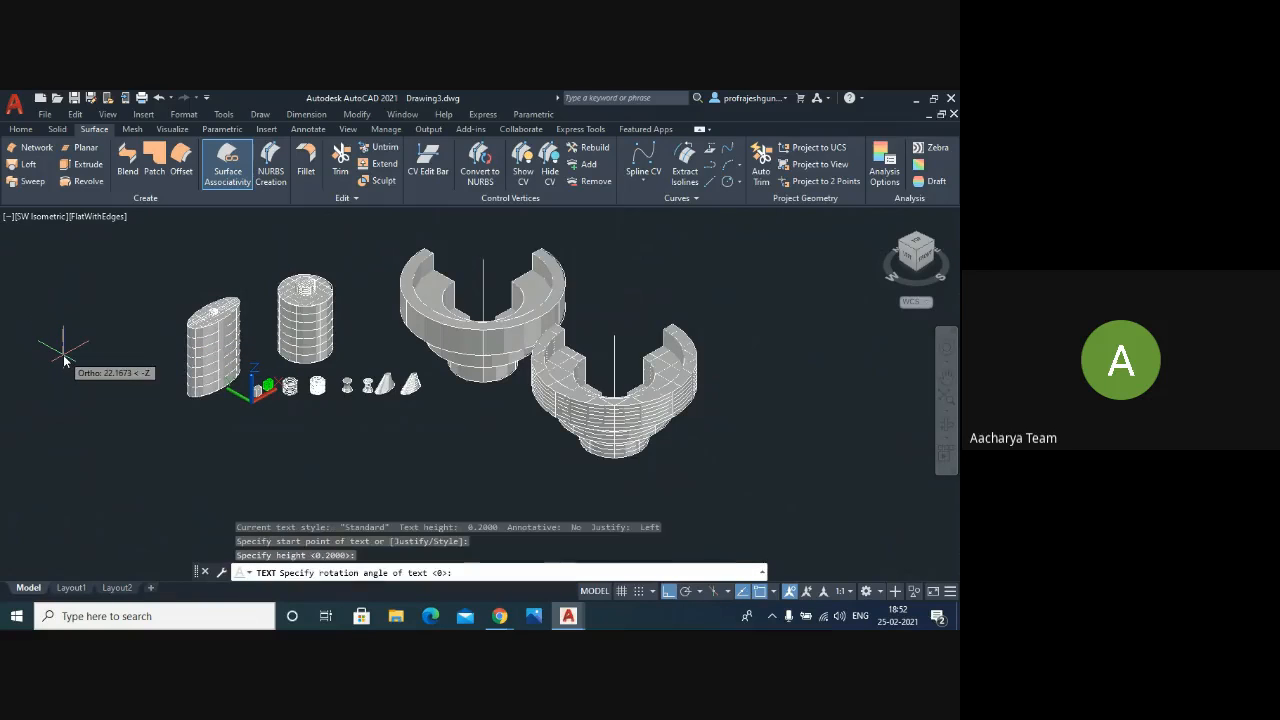
key(Return)
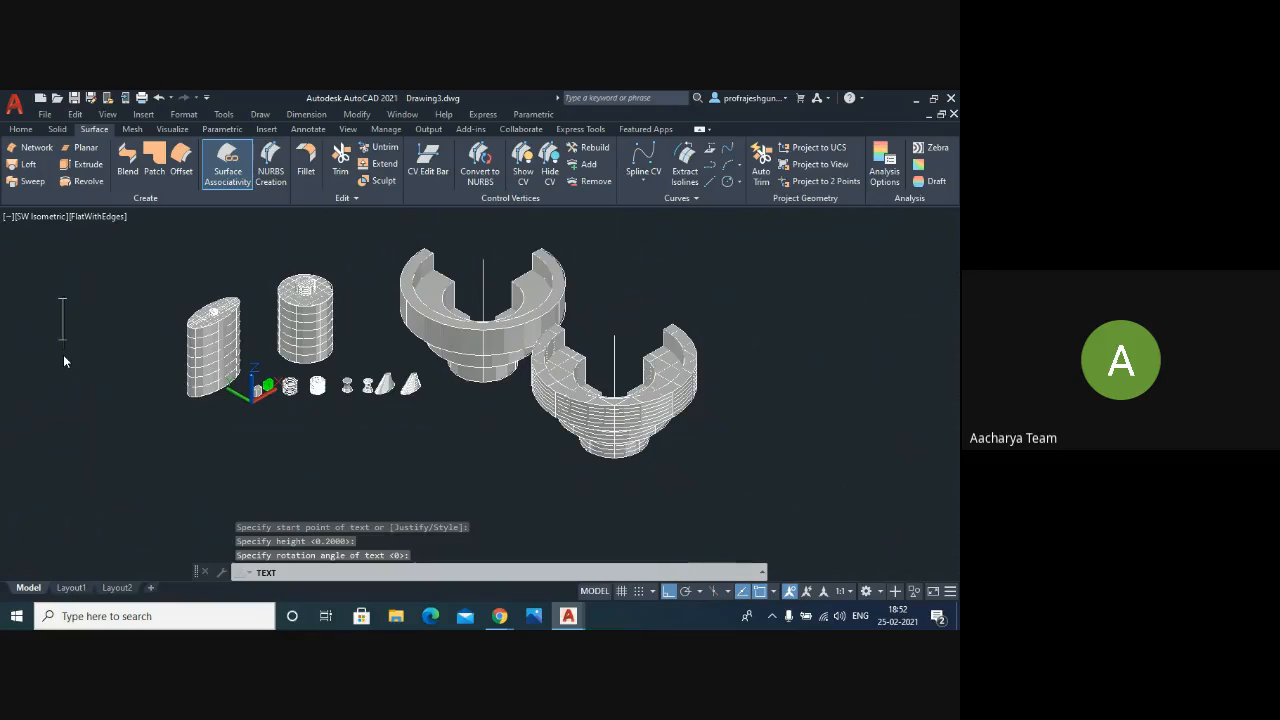
scroll(106, 326, up, 2)
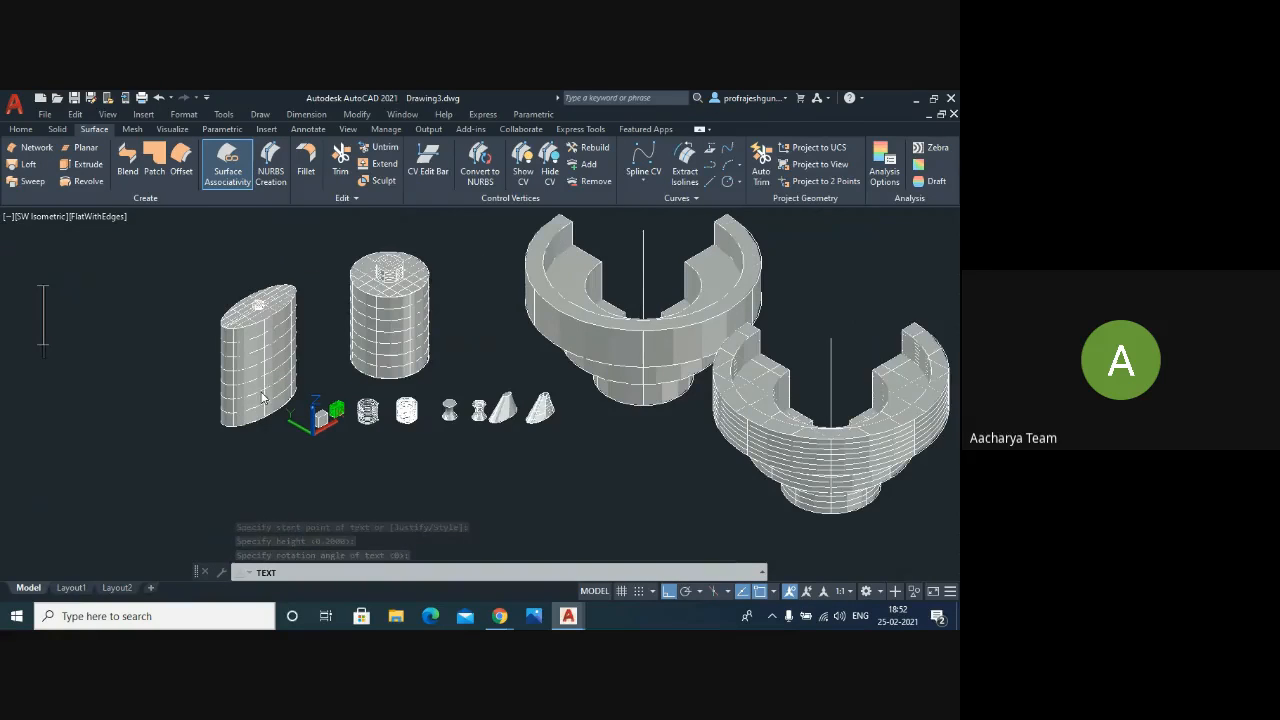
key(Escape)
- Start a single-line text beside the elliptical cylinder with height 0.2000 and rotation 0, and enter "1. solid" as its first line
click(459, 572)
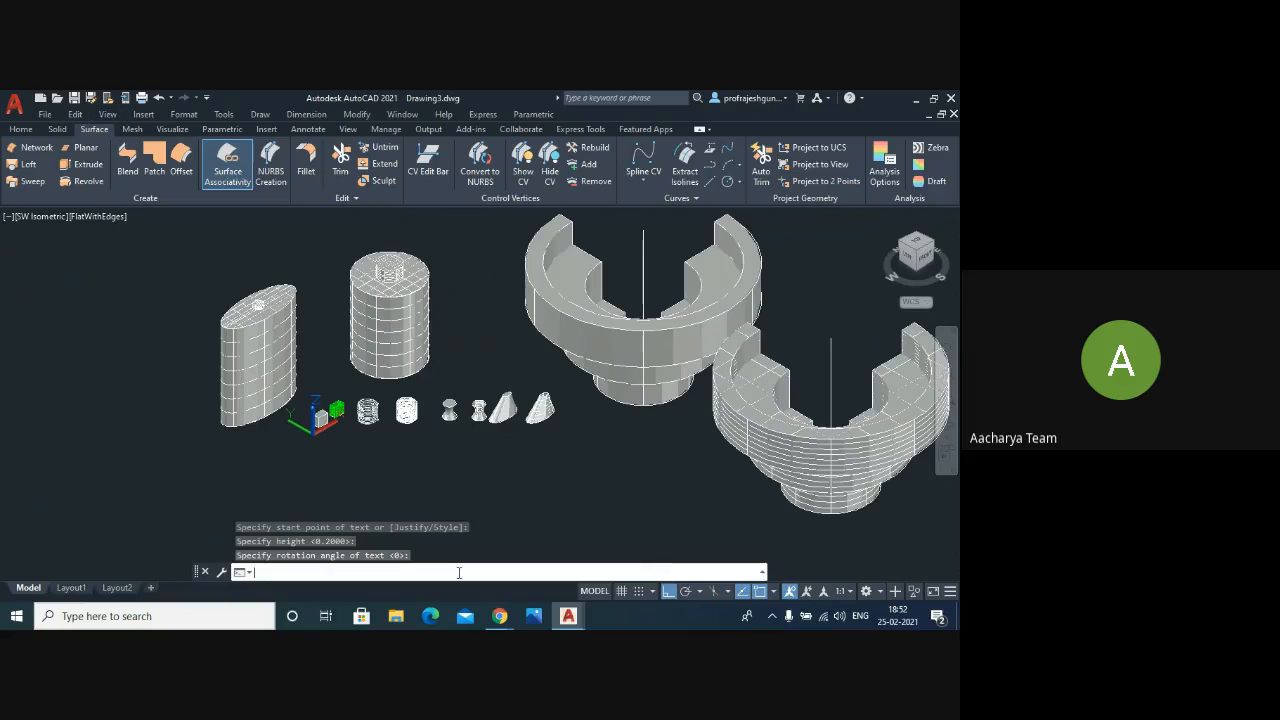
text(text)
key(Return)
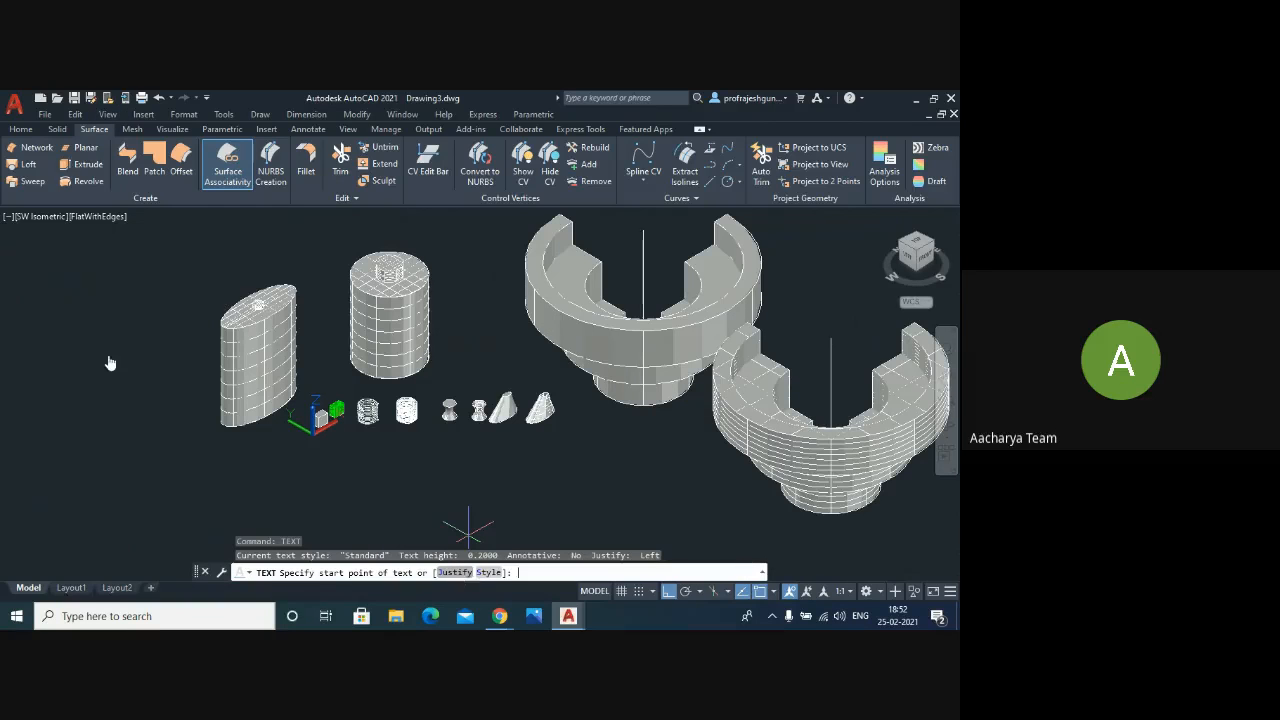
click(31, 305)
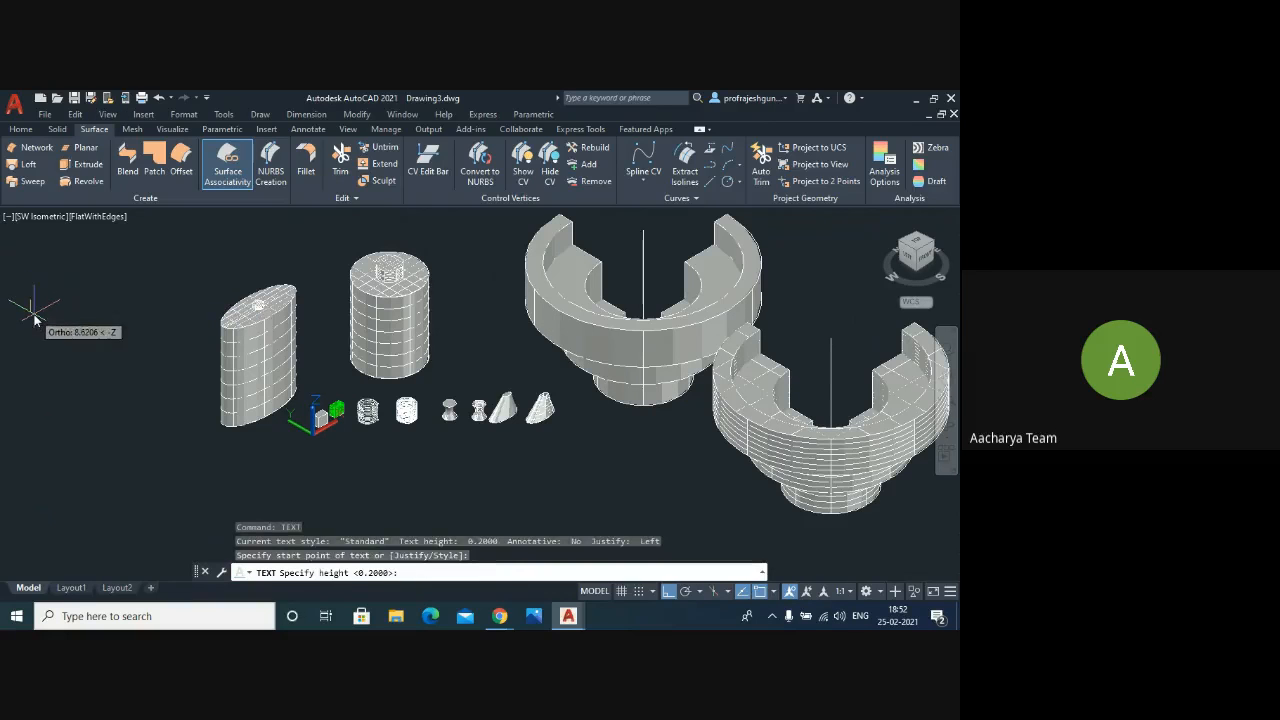
key(Return)
key(Return)
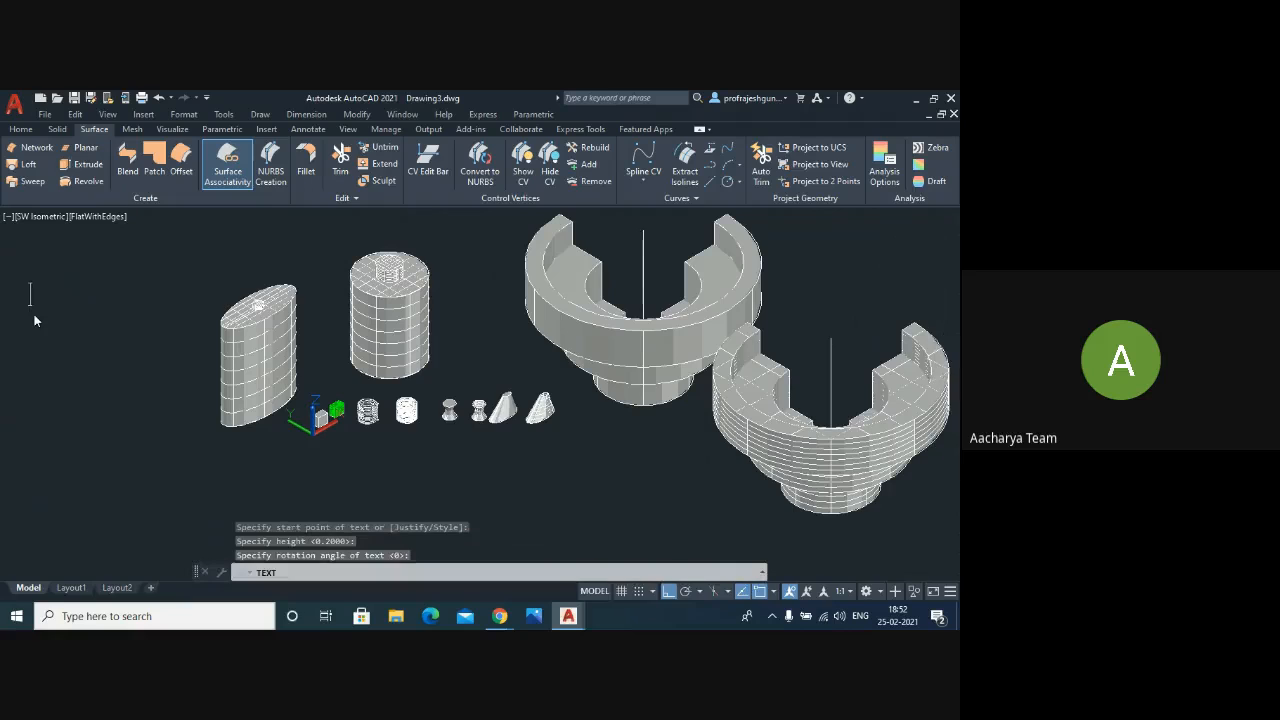
text(1. solid)
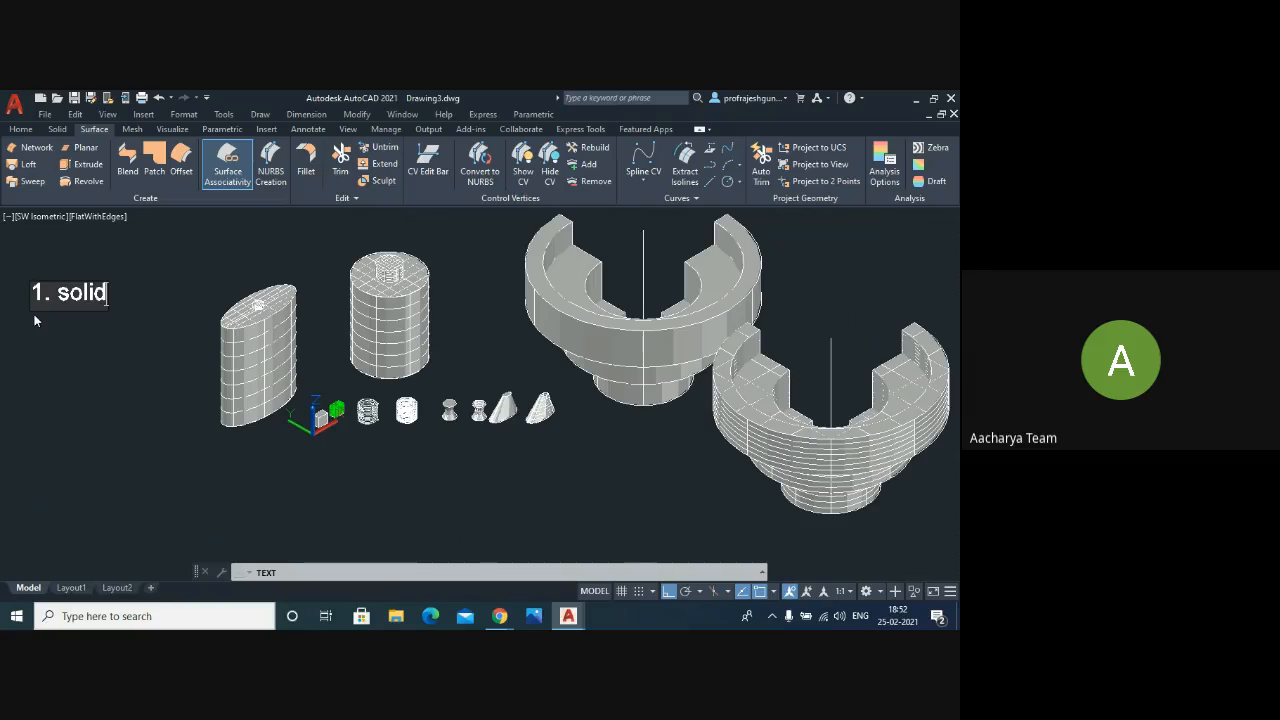
key(Return)
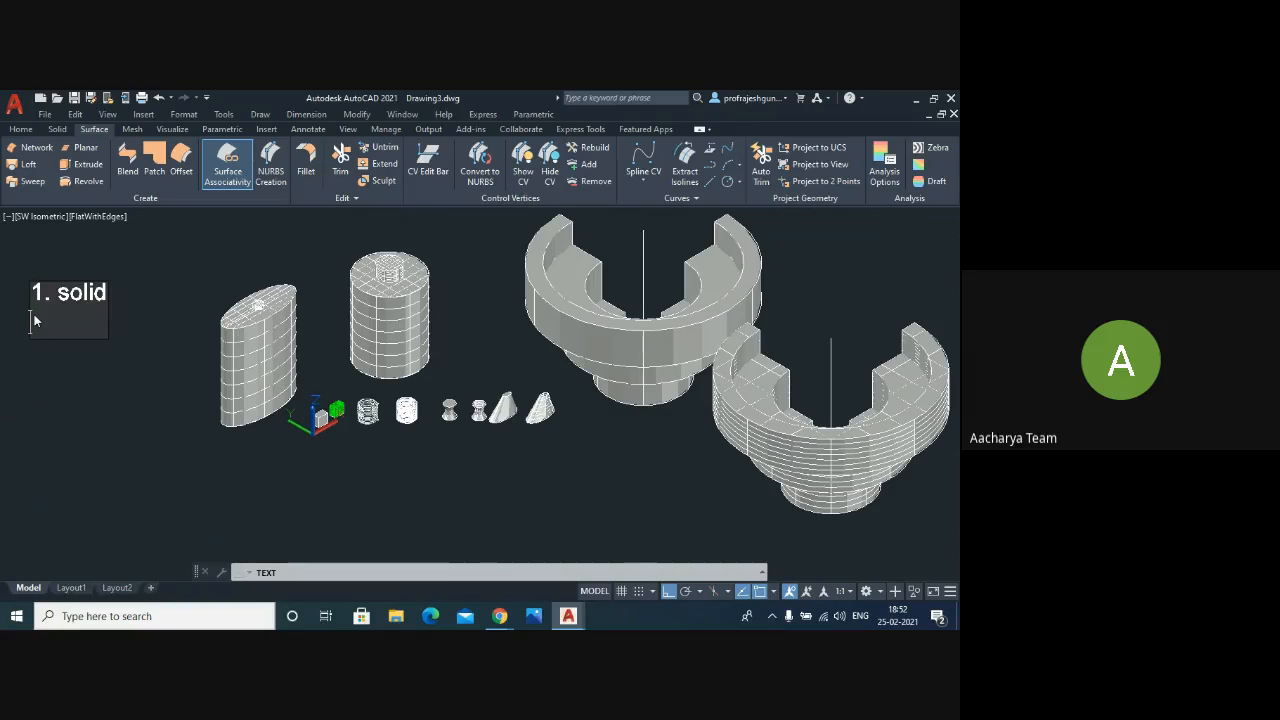
- Add the lines "extrude", "sweep", "loft" and "revolve" below the "1. solid" heading
text(extrude)
key(Return)
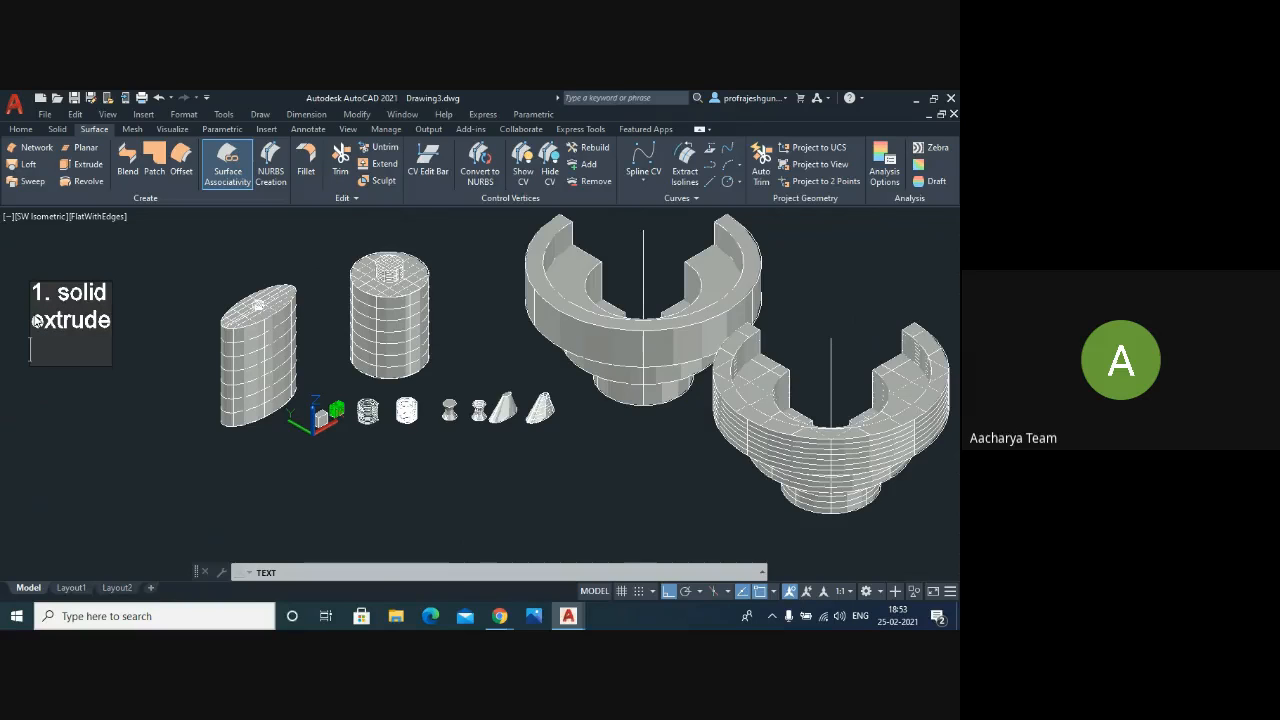
text(sweep)
key(Return)
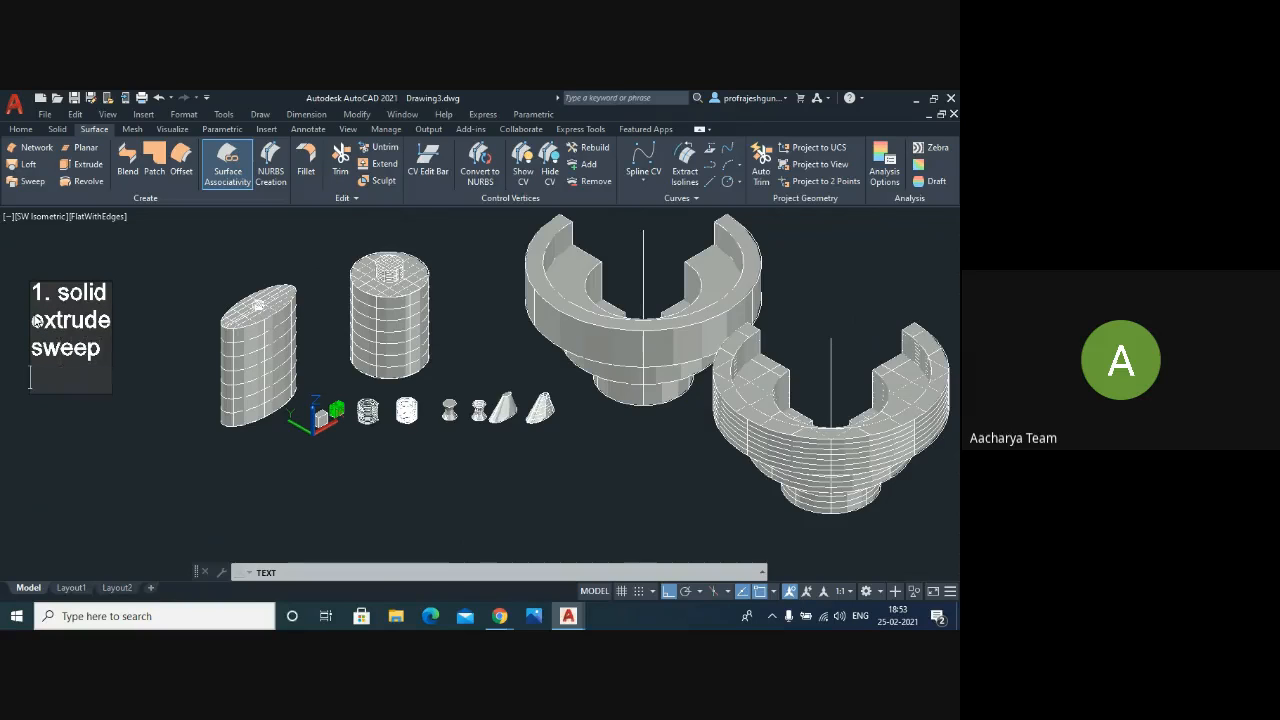
text(loft)
key(Return)
text(revolve)
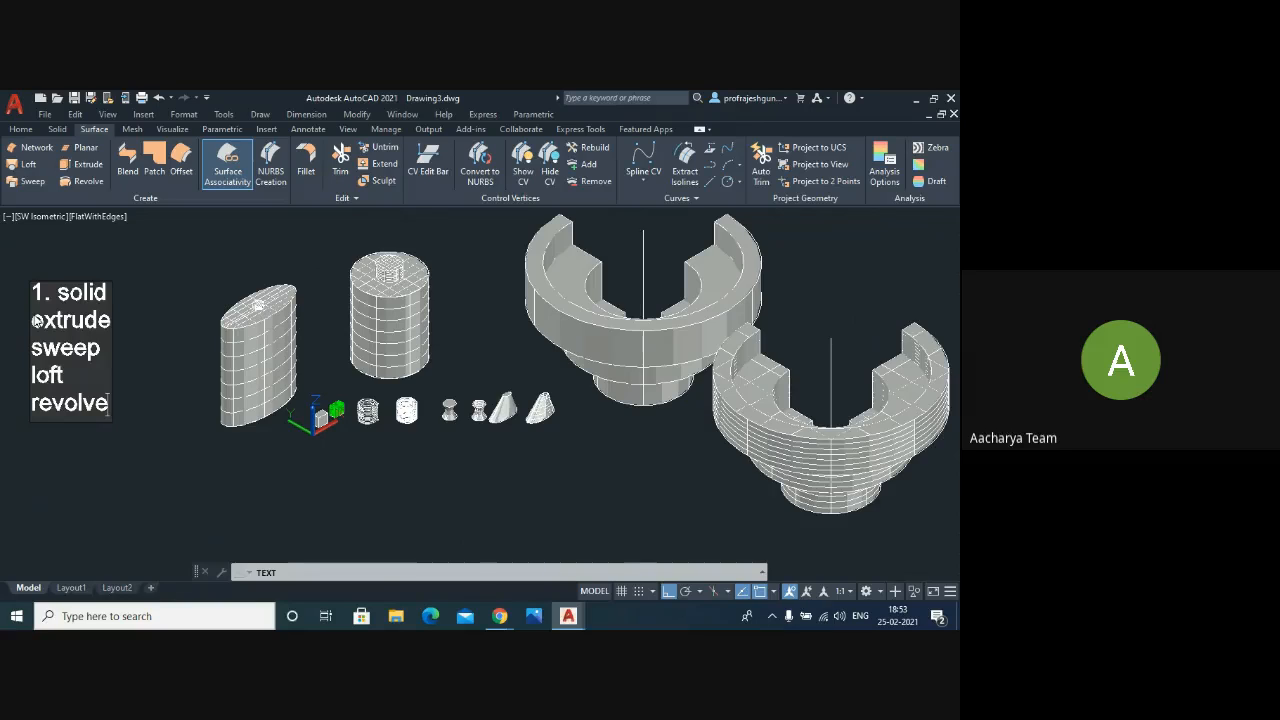
key(Return)
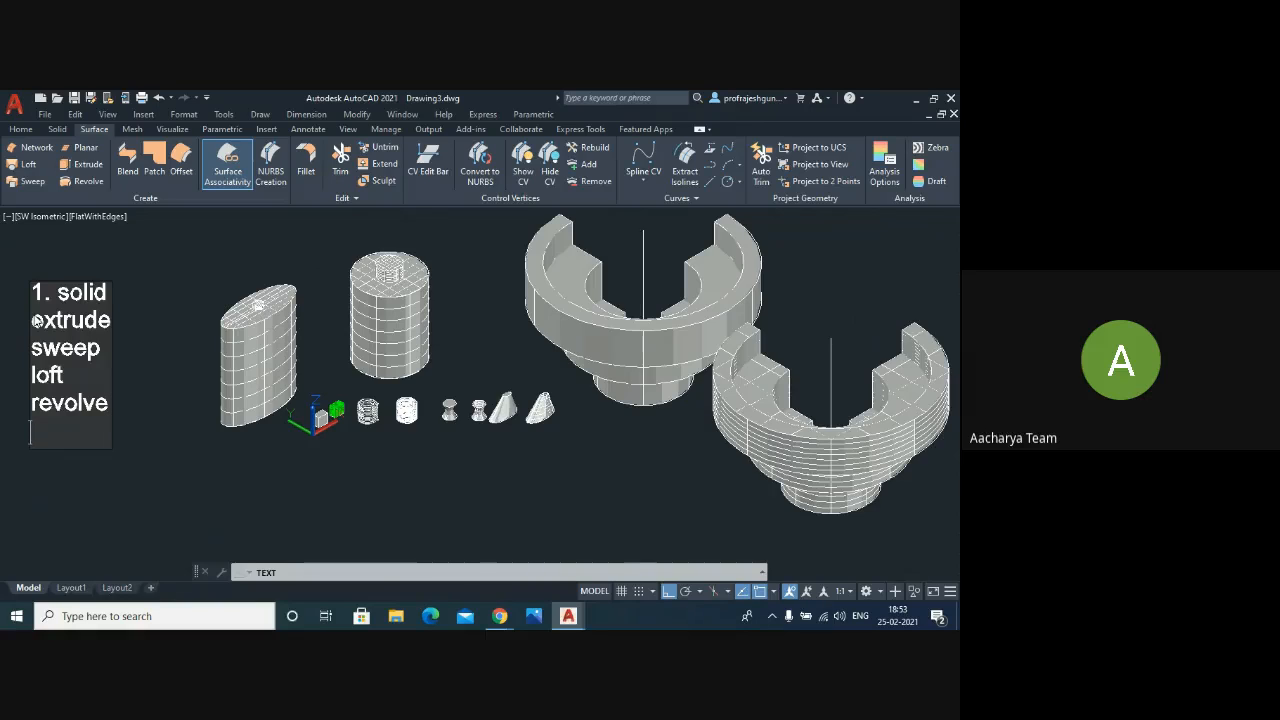
- Add the second heading "2. surface" below the "revolve" line of the text list
text(2. extrude)
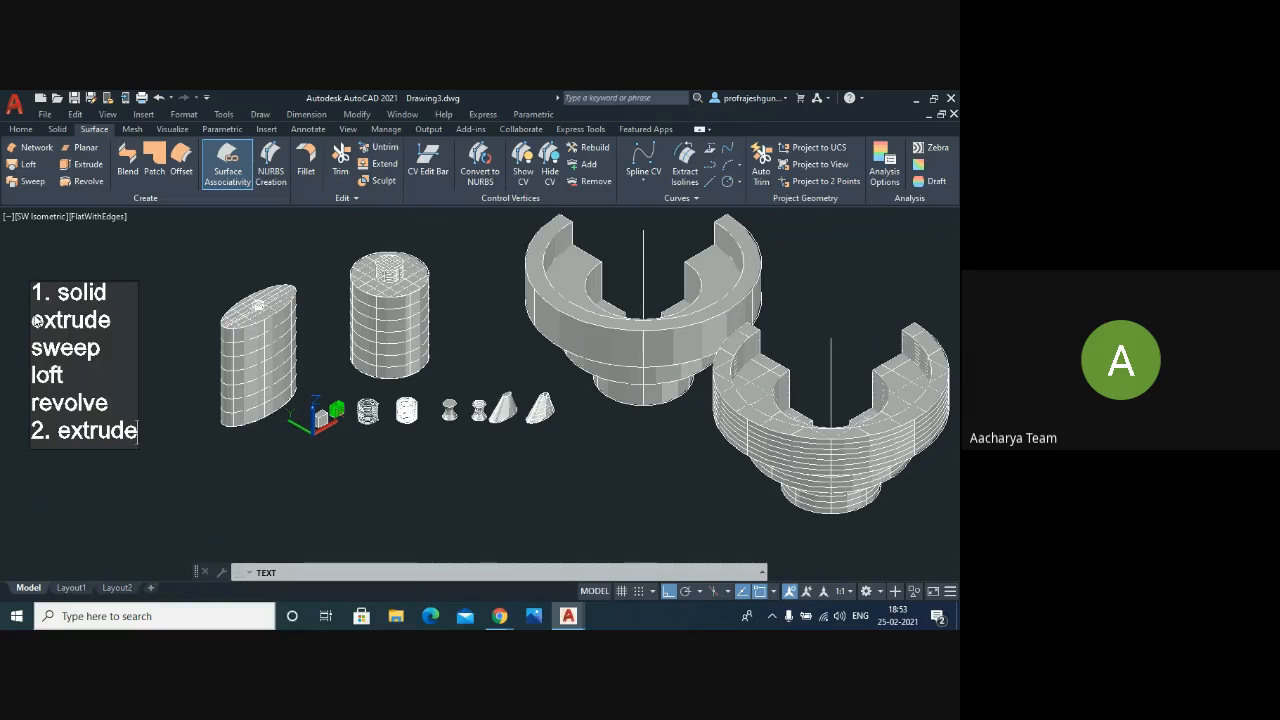
key(BackSpace)
key(BackSpace)
key(BackSpace)
key(BackSpace)
key(BackSpace)
key(BackSpace)
key(BackSpace)
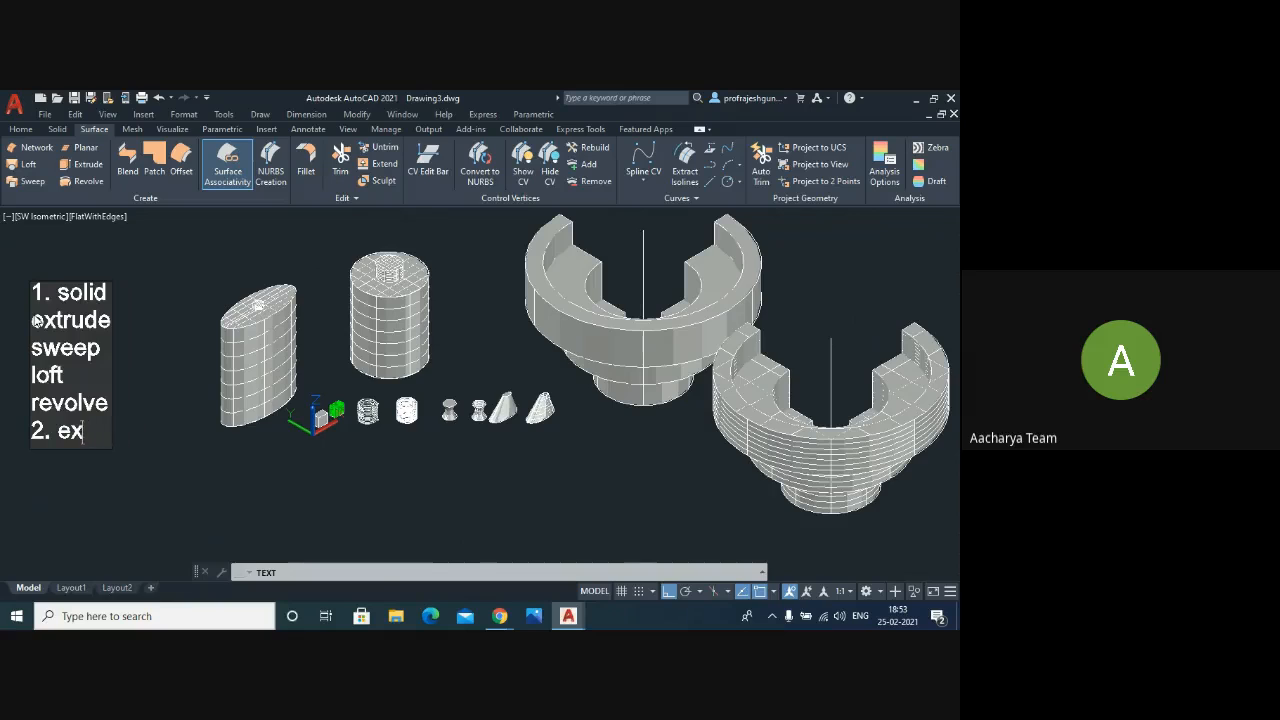
text(sy)
key(BackSpace)
text(urface)
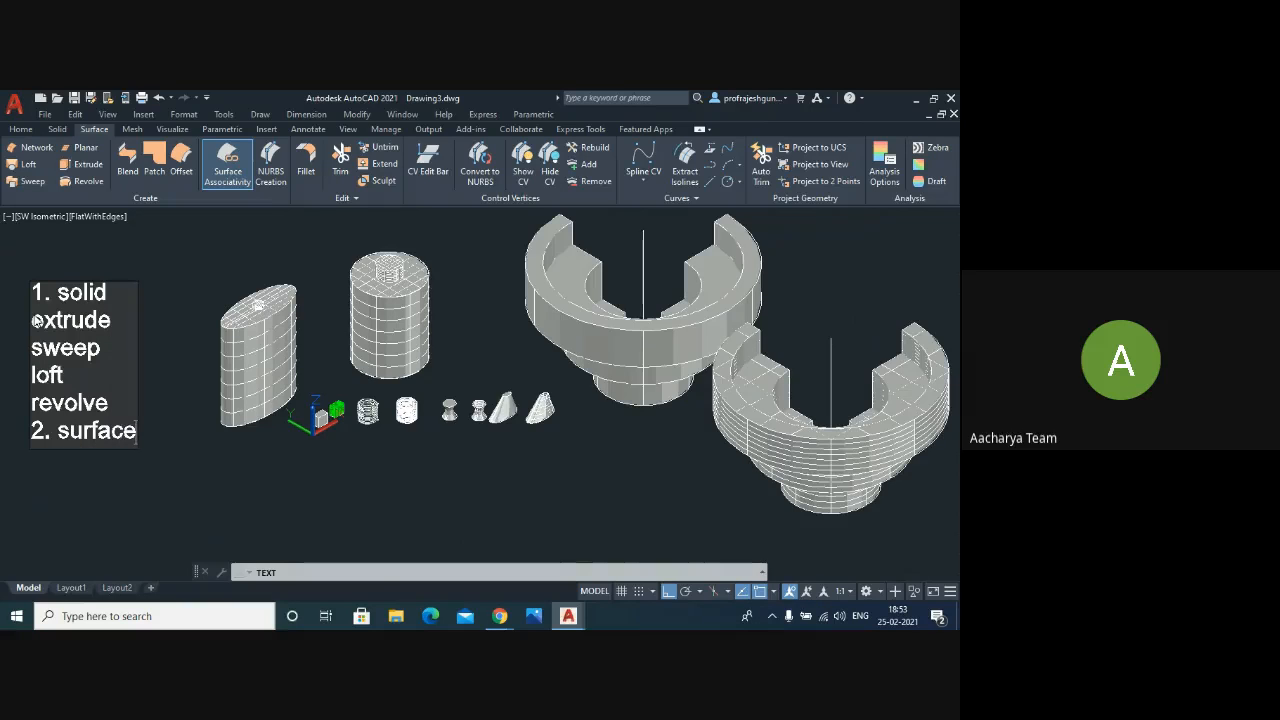
key(Return)
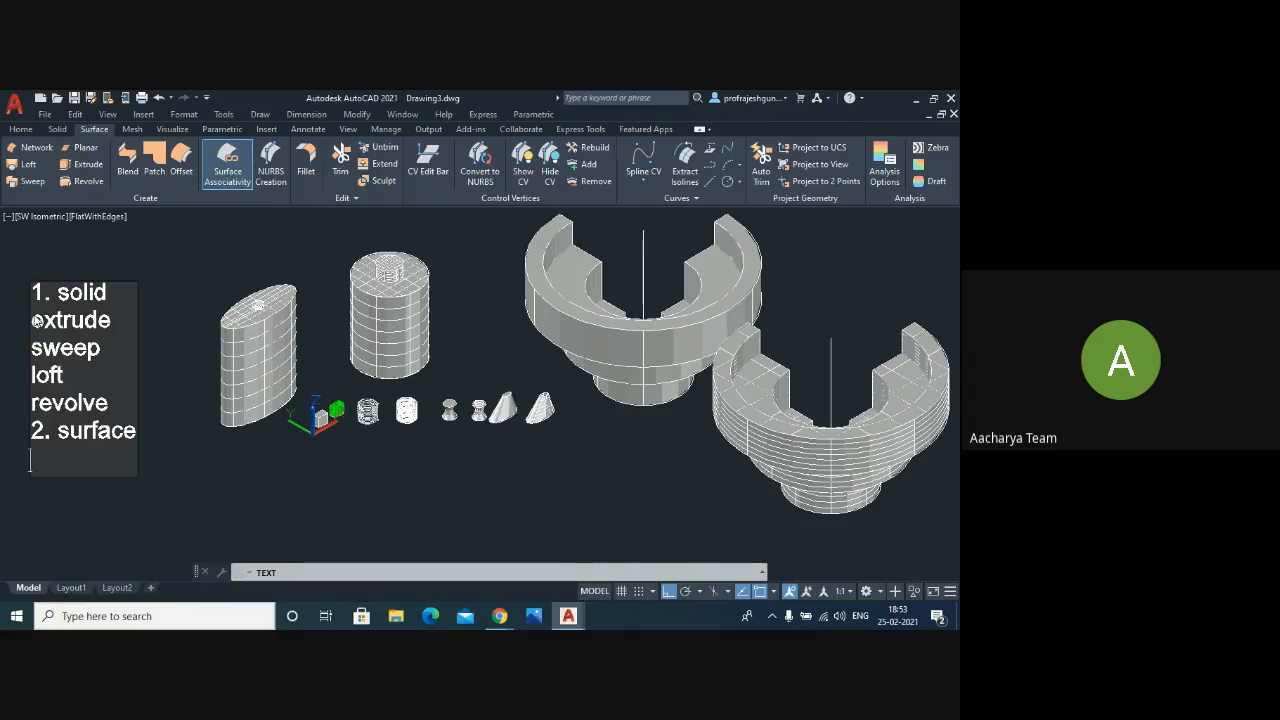
- Add the lines "extrude", "sweep", "loft" and "revolve" below the "2. surface" heading
text(extrude)
key(Return)
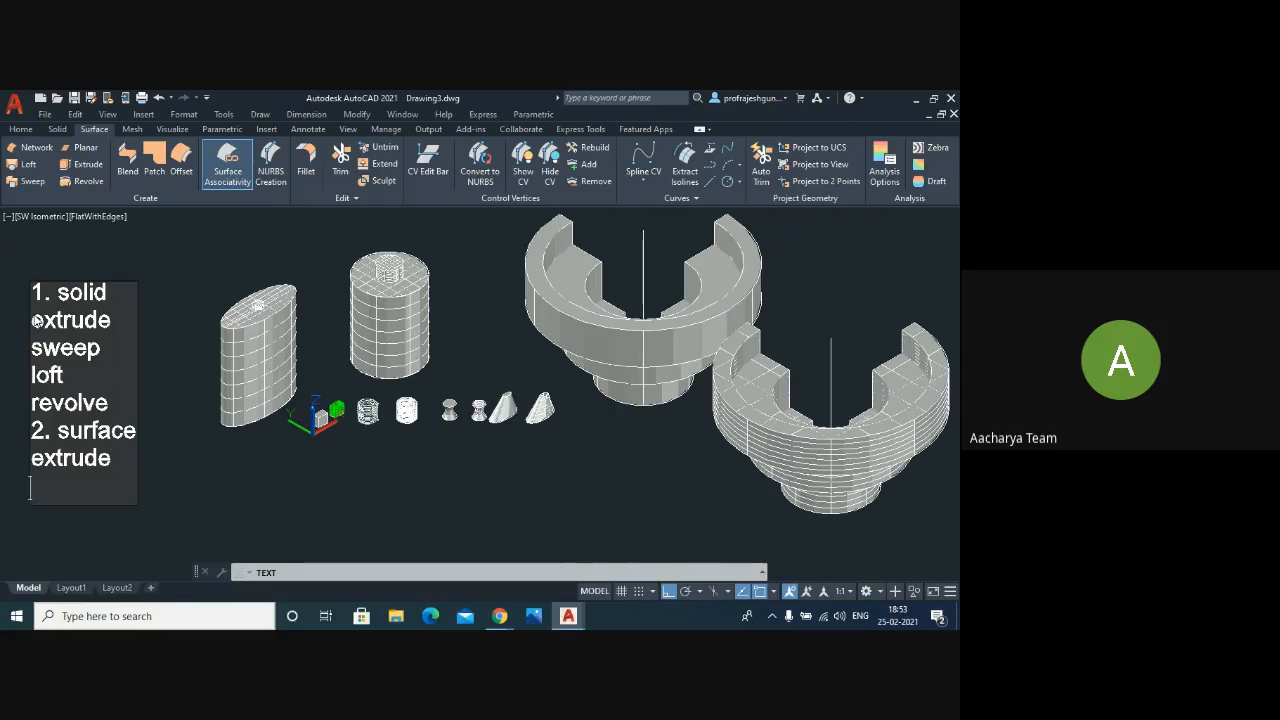
text(sweep)
key(Return)
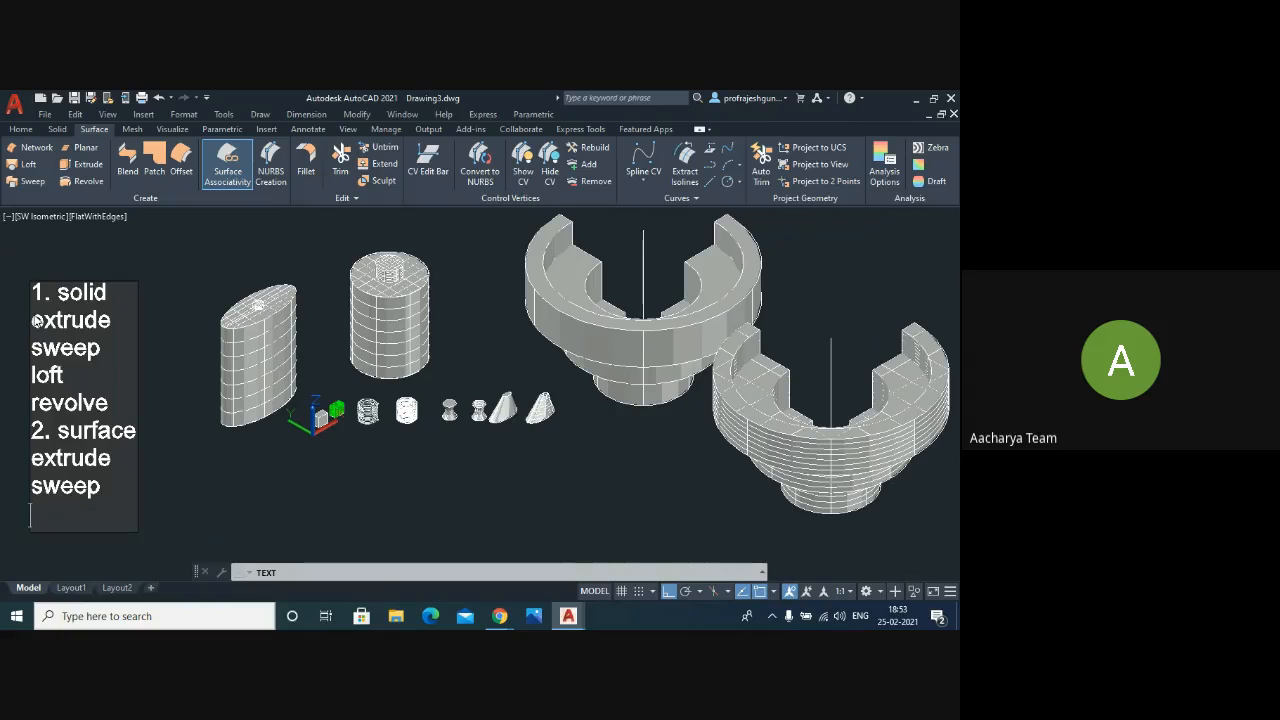
text(loft)
key(Return)
text(revolve)
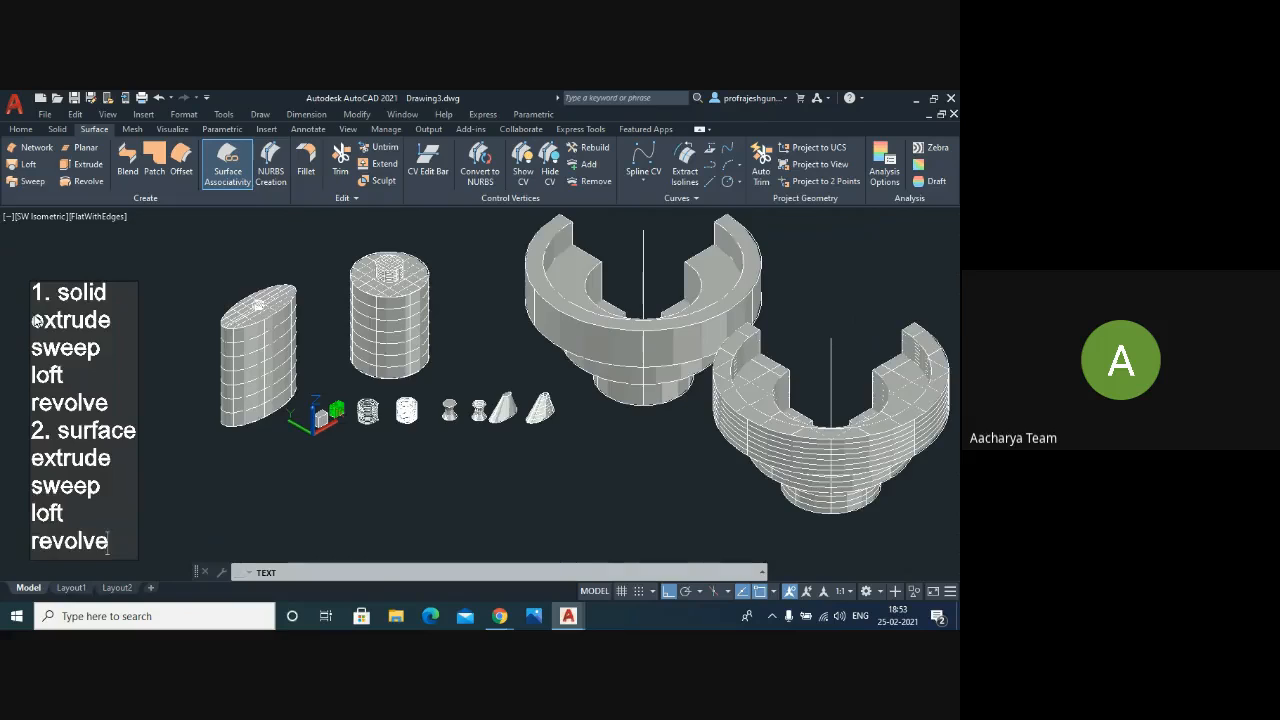
- Add "patch" as the last line under the "2. surface" heading and finish the single-line text
scroll(2, 312, down, 2)
key(Return)
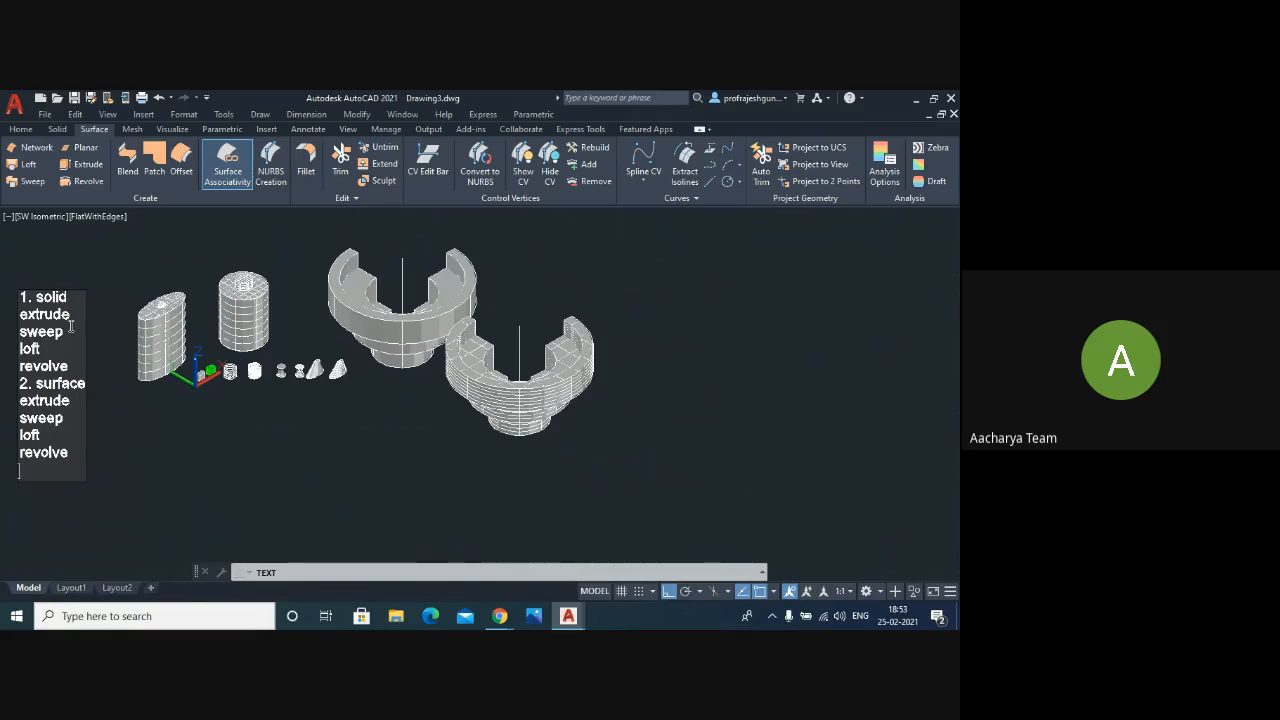
text(patch)
scroll(40, 440, up, 3)
scroll(249, 450, down, 2)
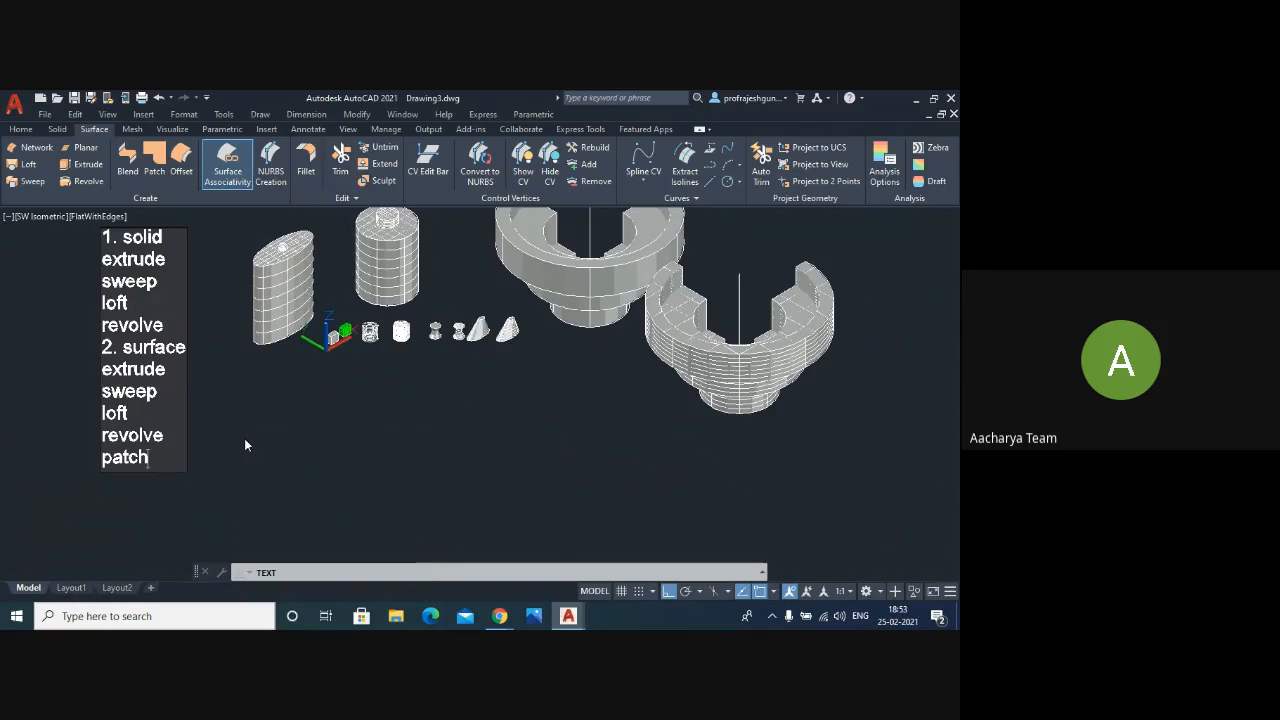
key(Return)
key(Return)
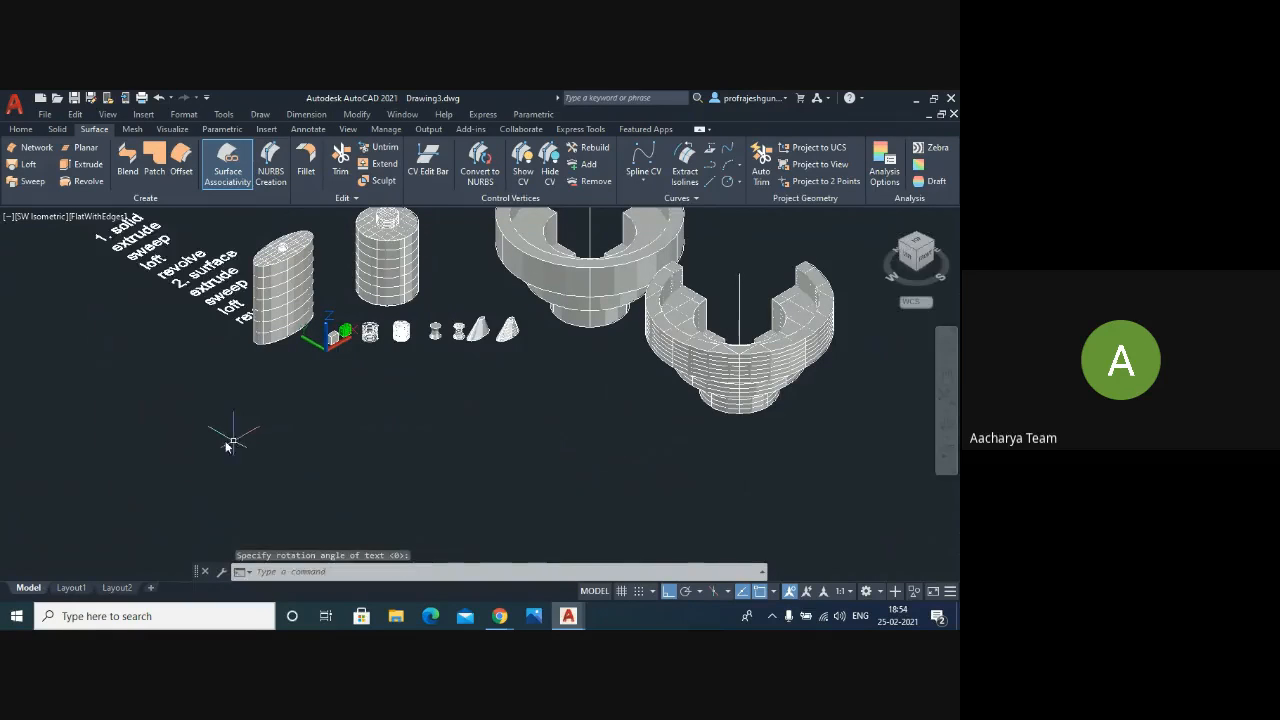
- Examine the finished text list together with the cylinders, the small models and the revolved bodies
scroll(232, 425, down, 2)
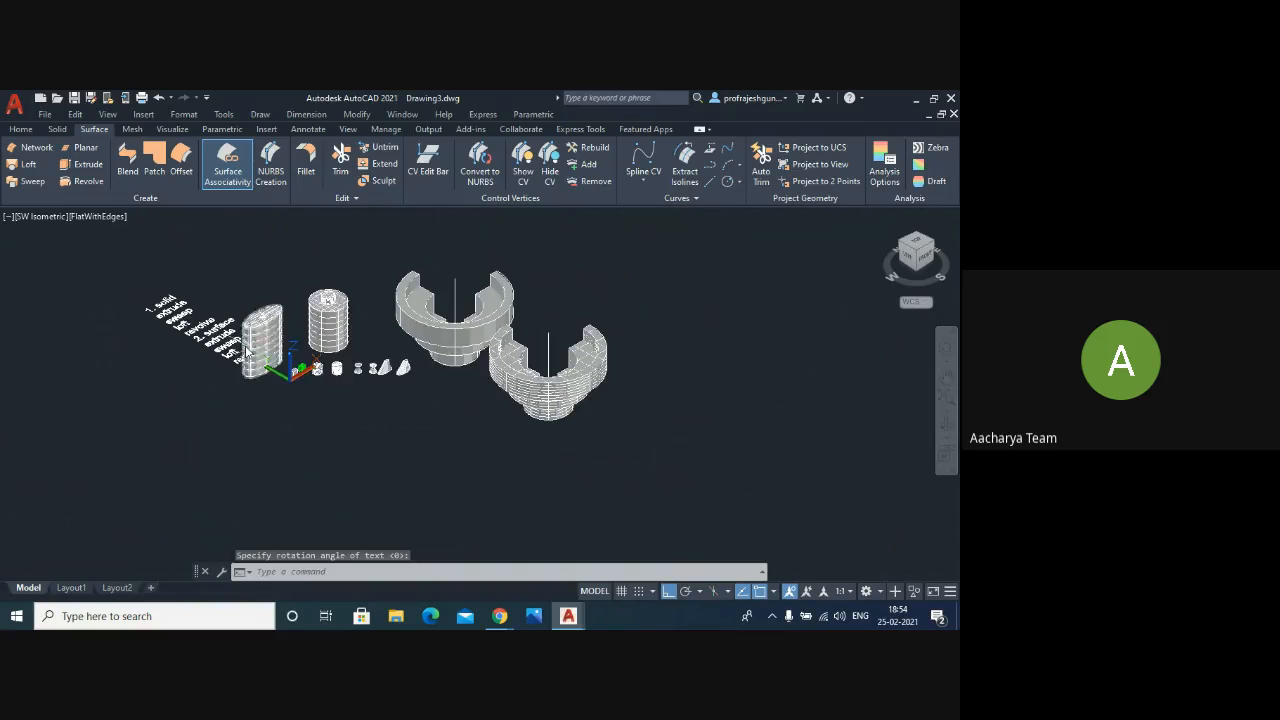
scroll(244, 346, up, 2)
scroll(230, 334, down, 1)
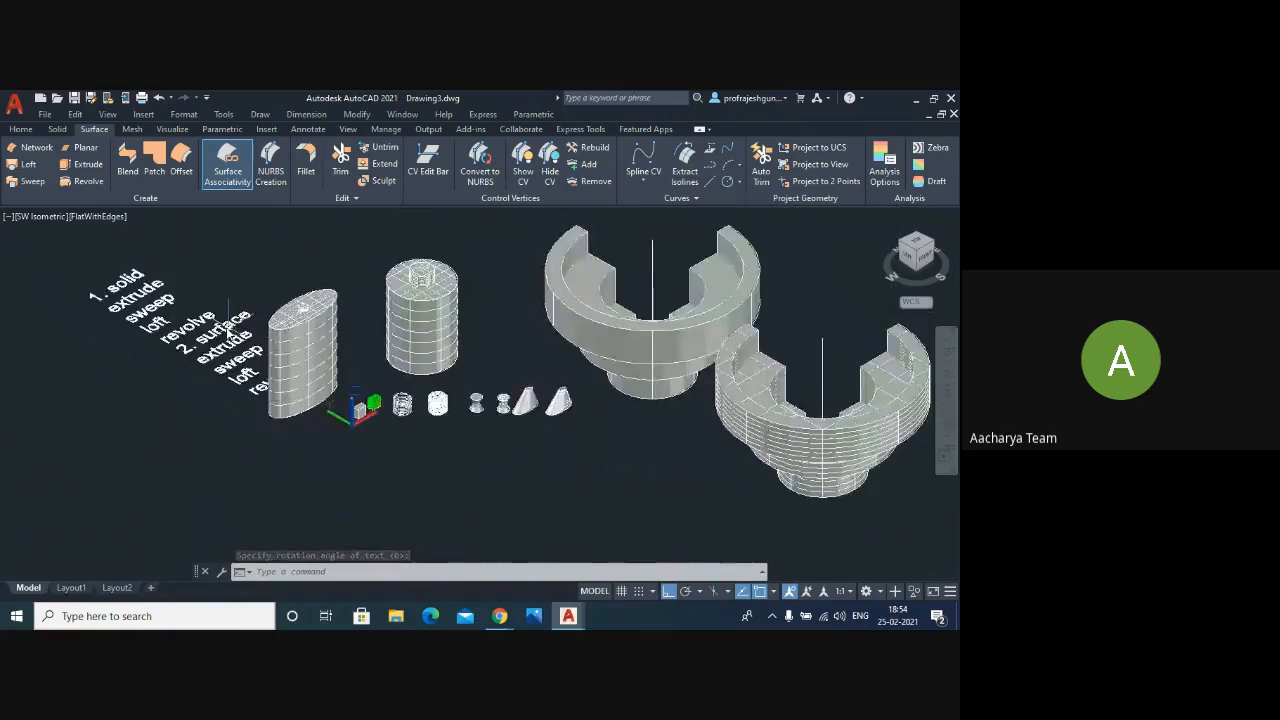
scroll(230, 334, down, 1)
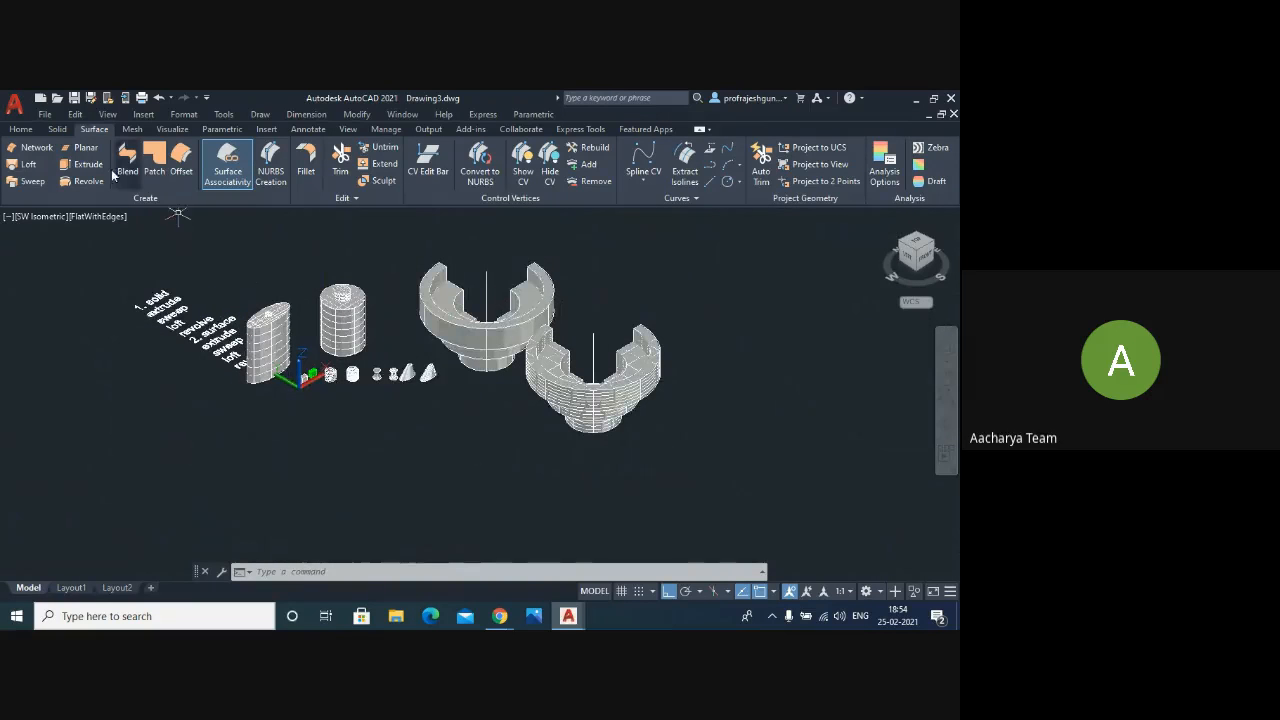
click(22, 130)
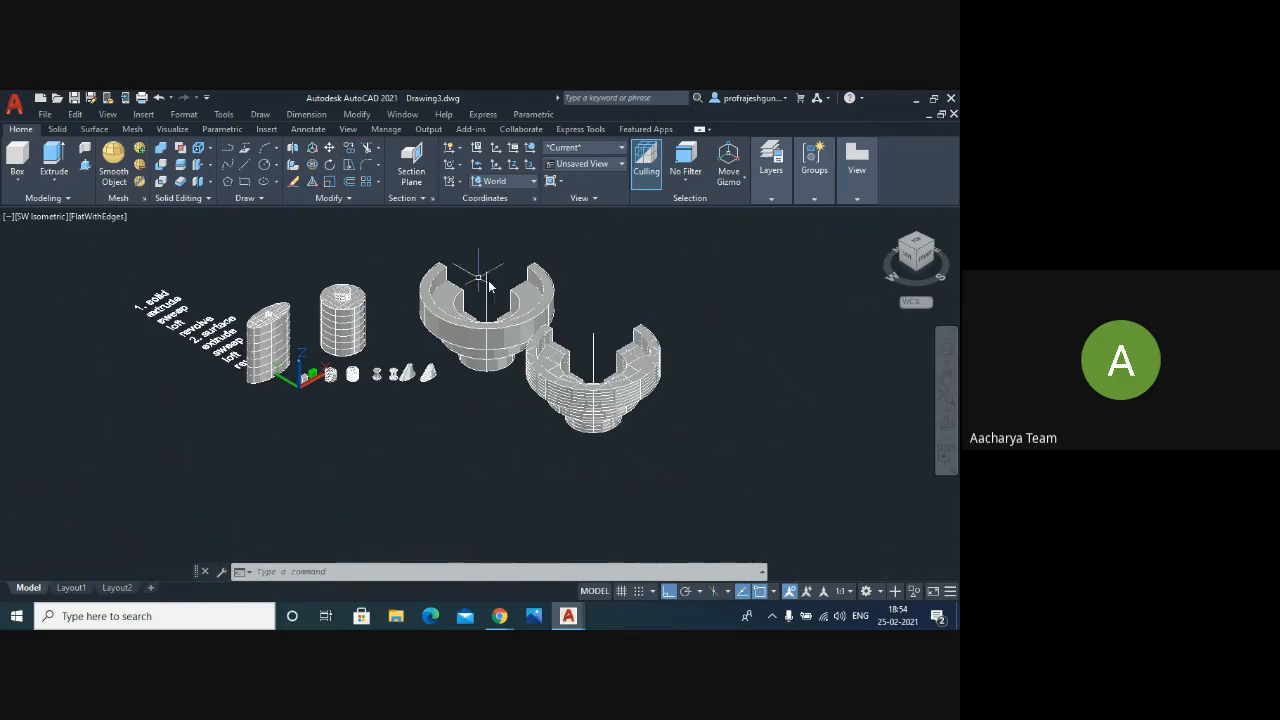
scroll(368, 305, up, 2)
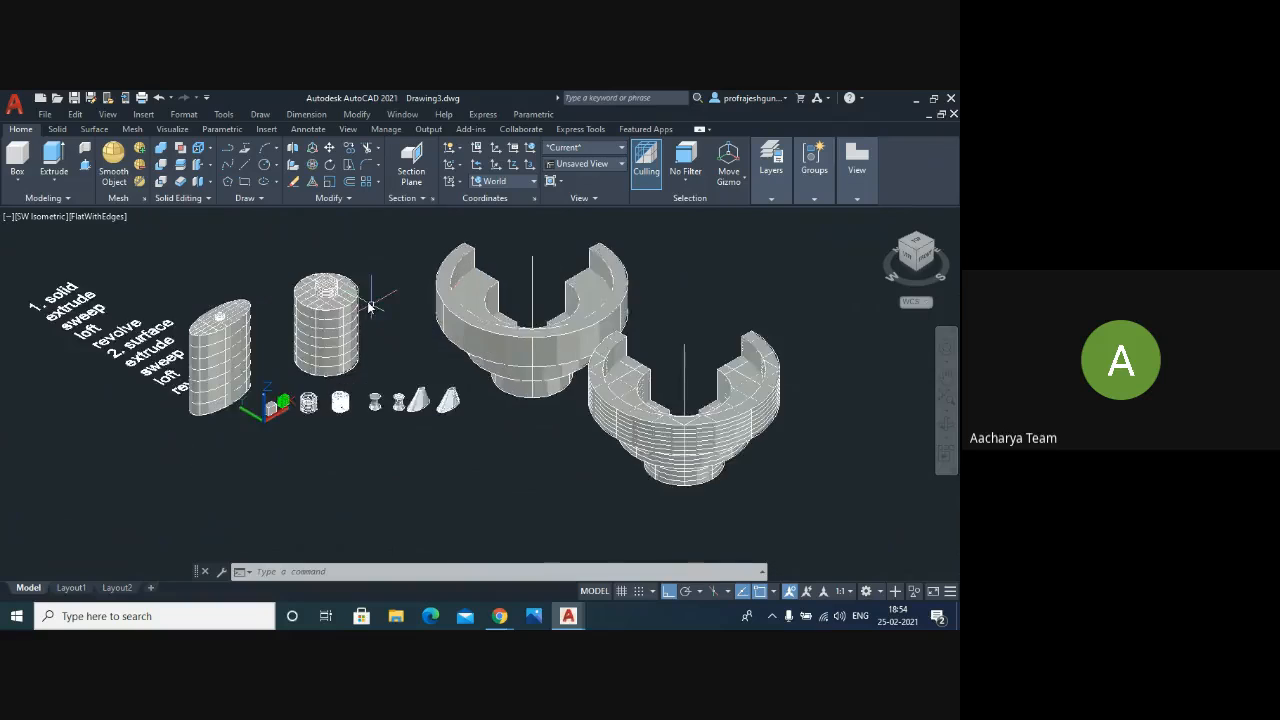
scroll(368, 305, up, 2)
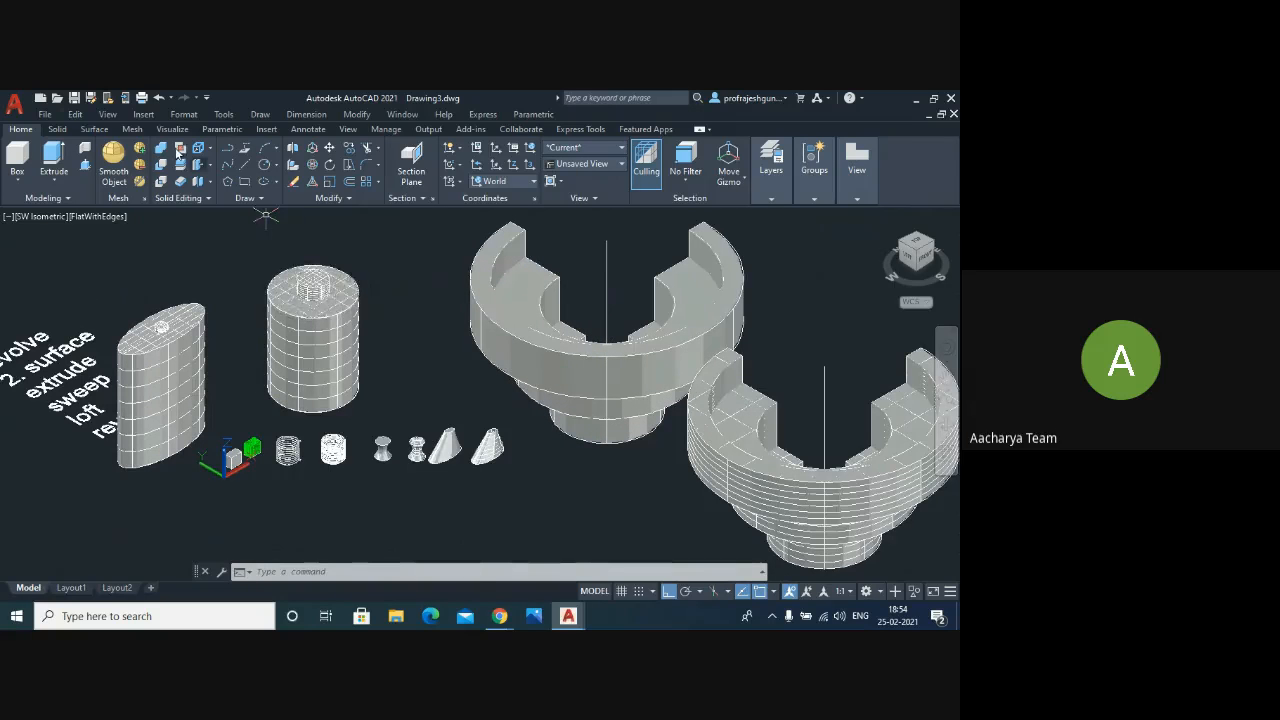
click(99, 219)
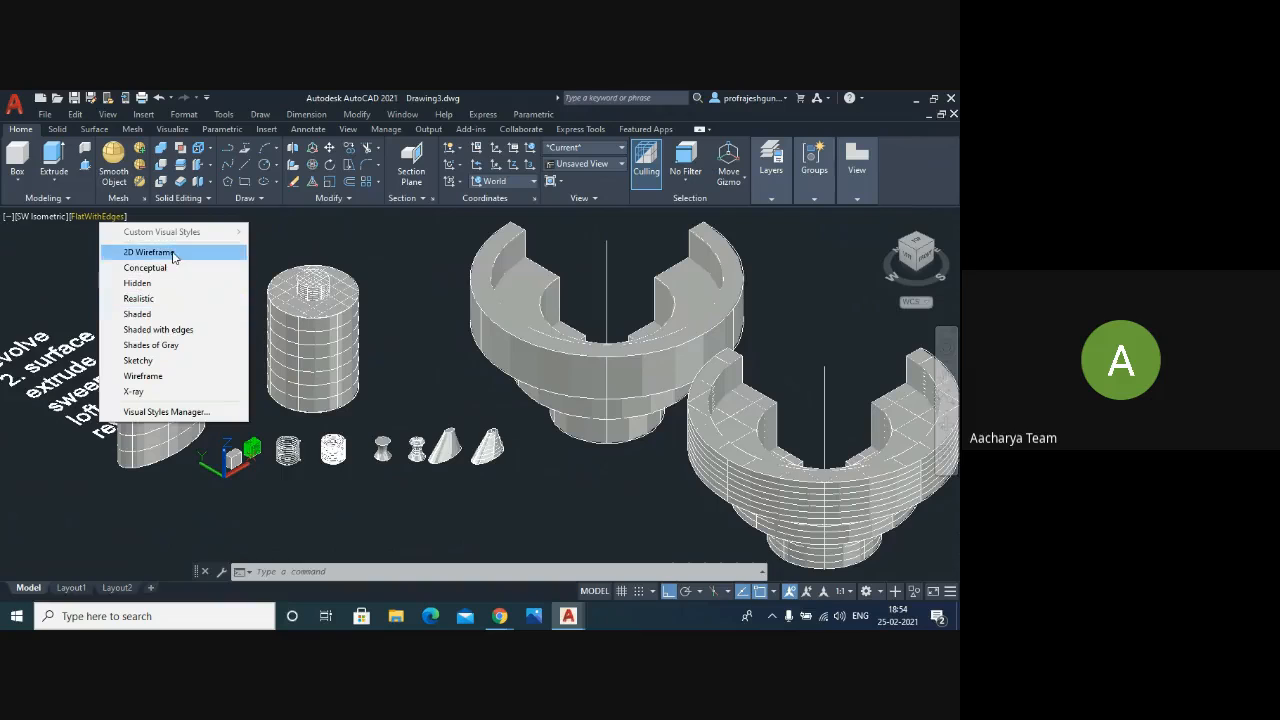
click(110, 115)
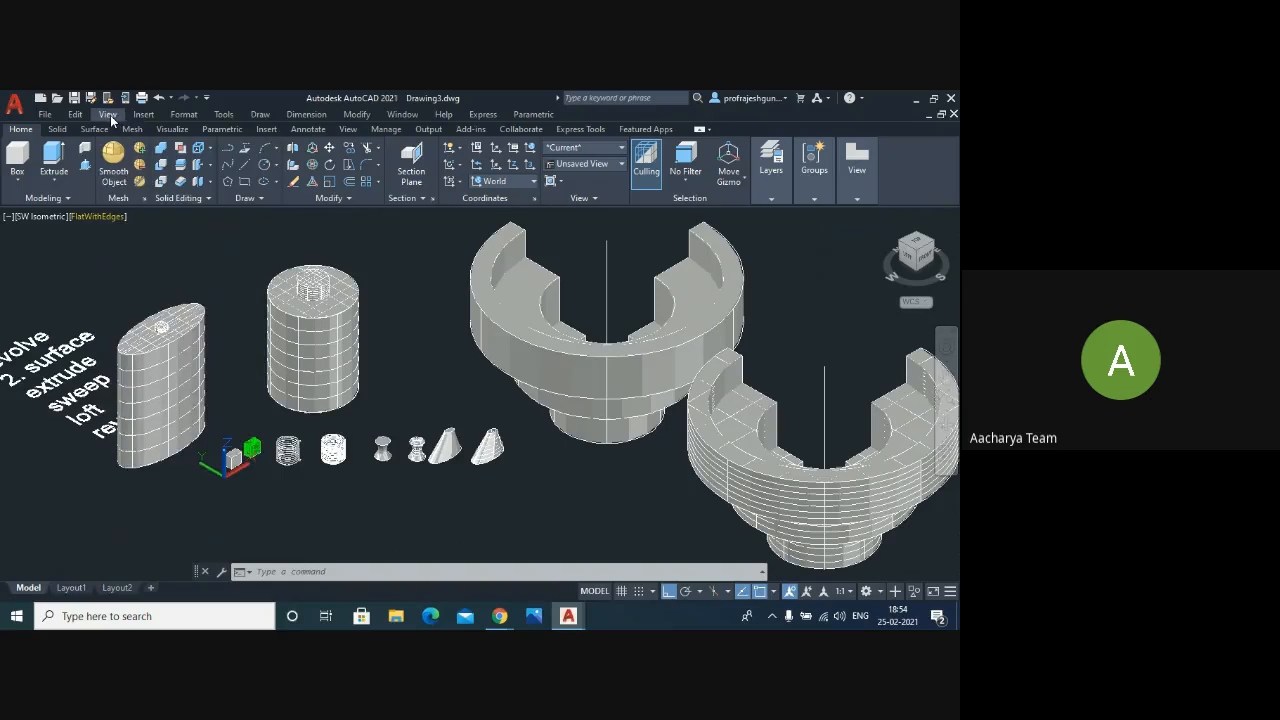
click(110, 115)
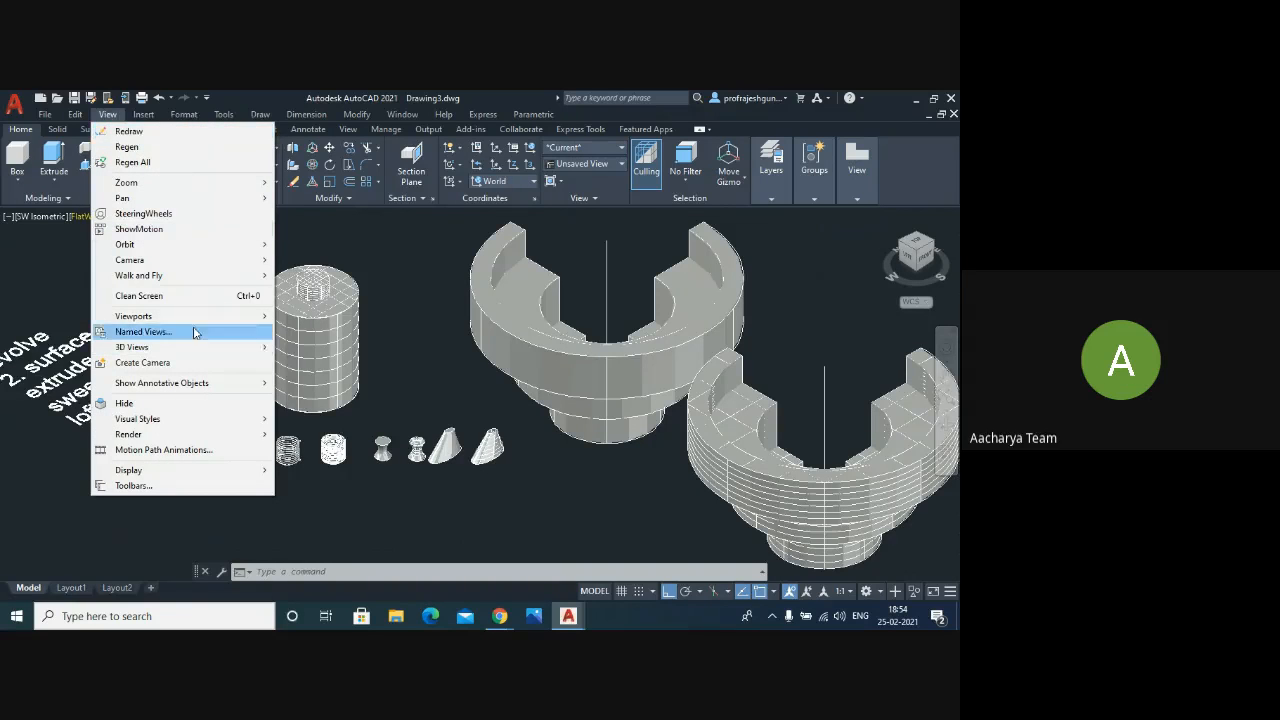
mouse_move(189, 427)
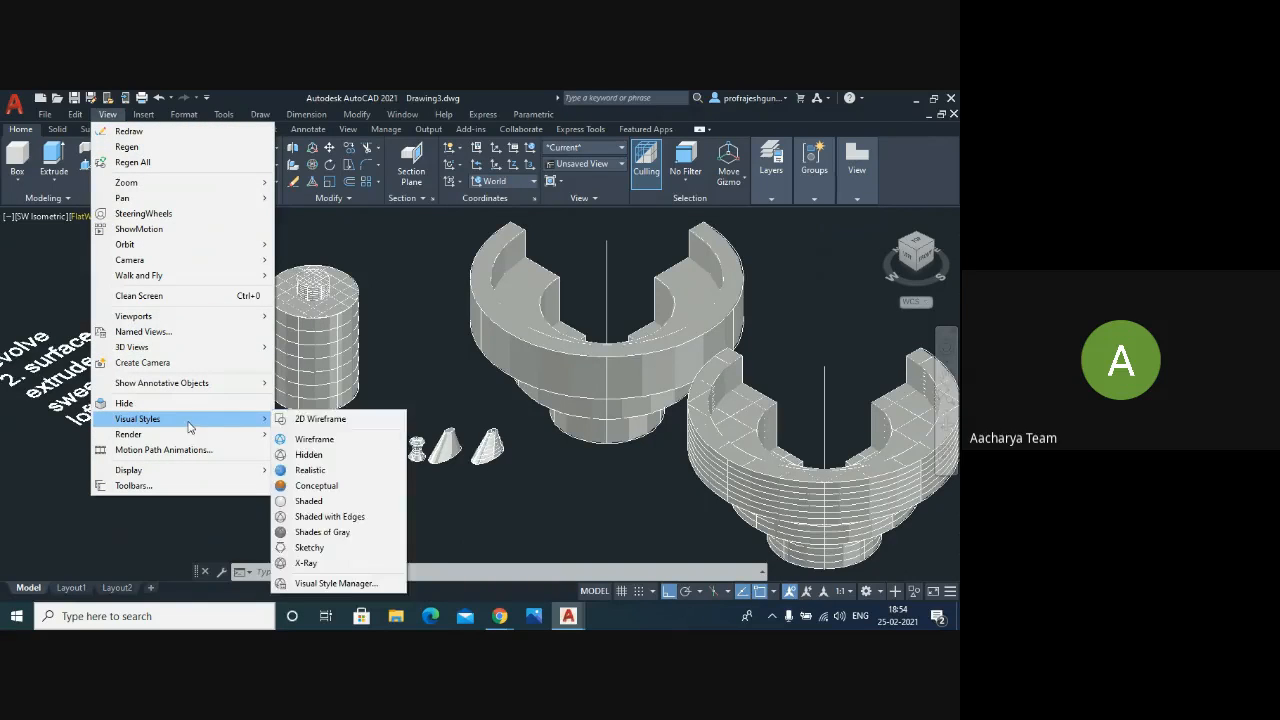
click(317, 440)
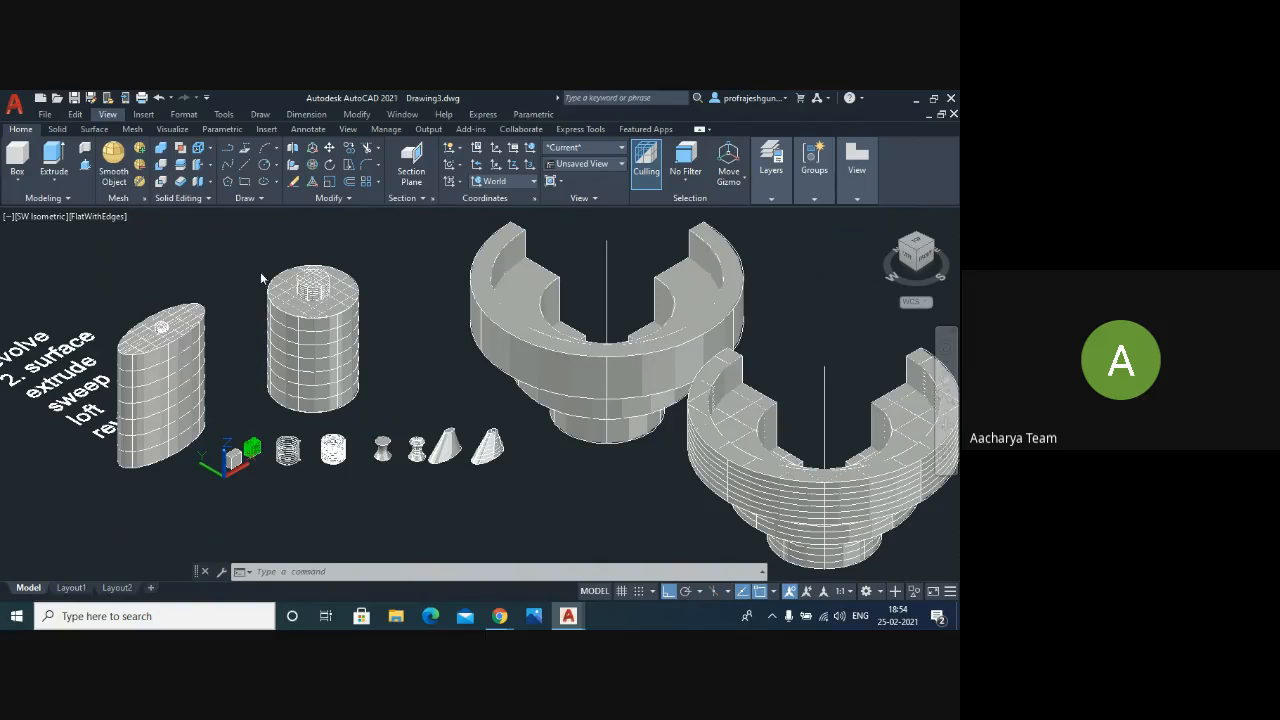
- Examine the shaded faces and edge lines of the round cylinder and the two revolved bodies up close
scroll(334, 306, up, 4)
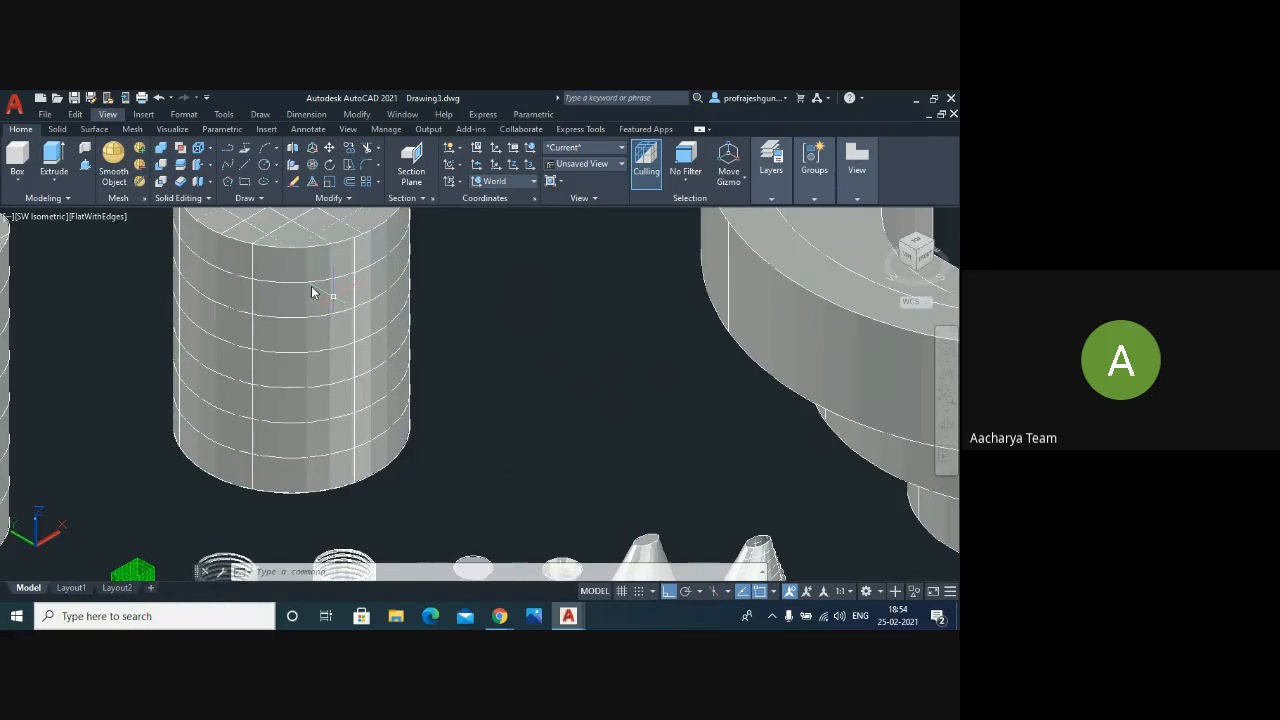
scroll(313, 381, down, 4)
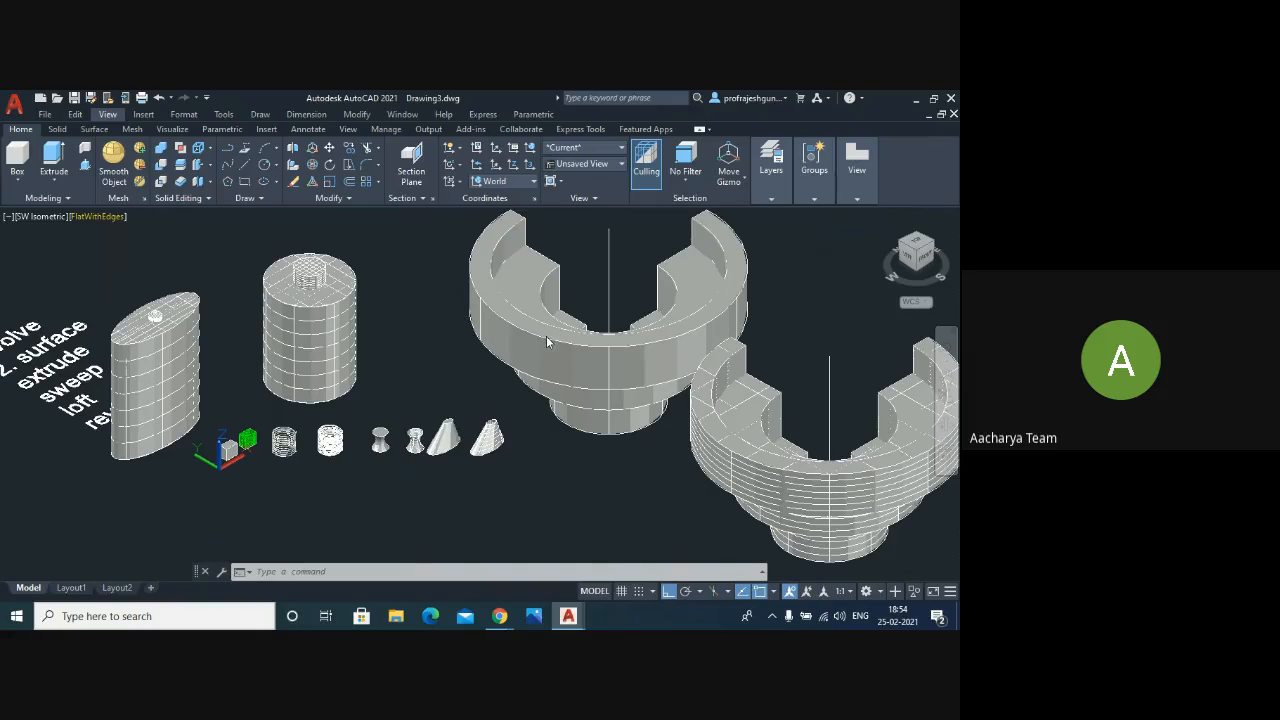
scroll(334, 301, up, 5)
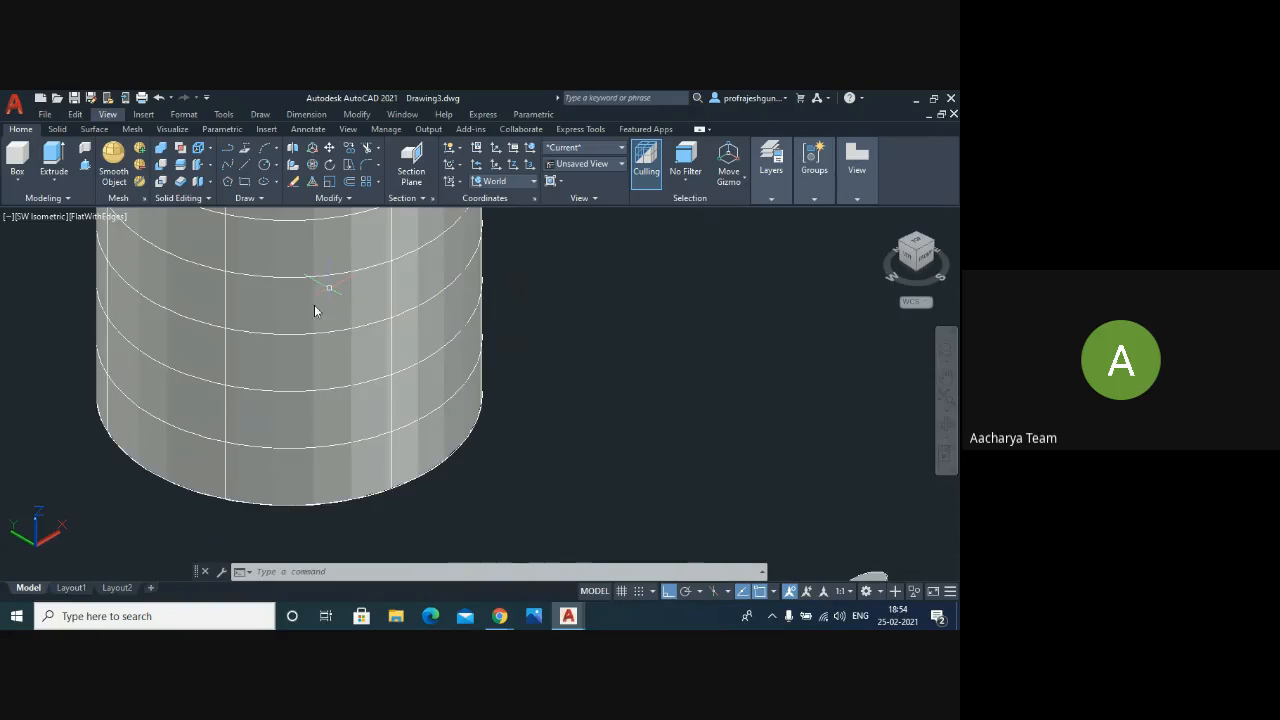
scroll(366, 298, down, 6)
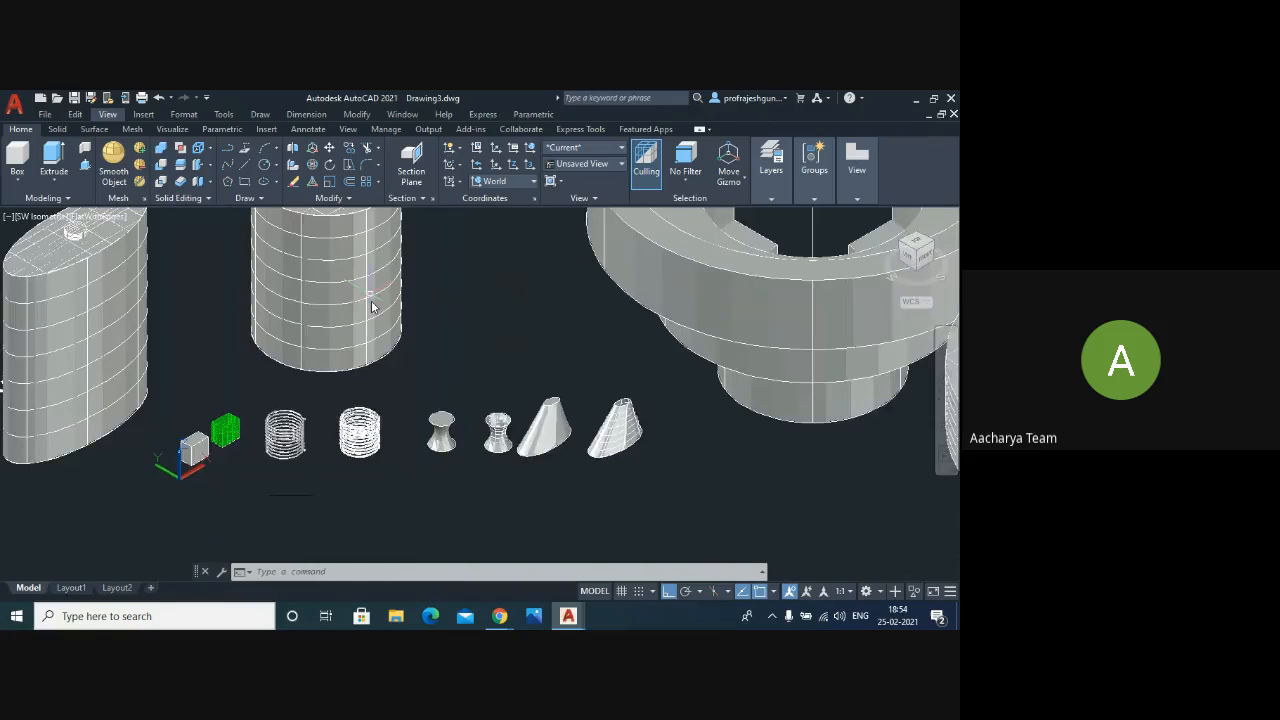
scroll(193, 268, up, 6)
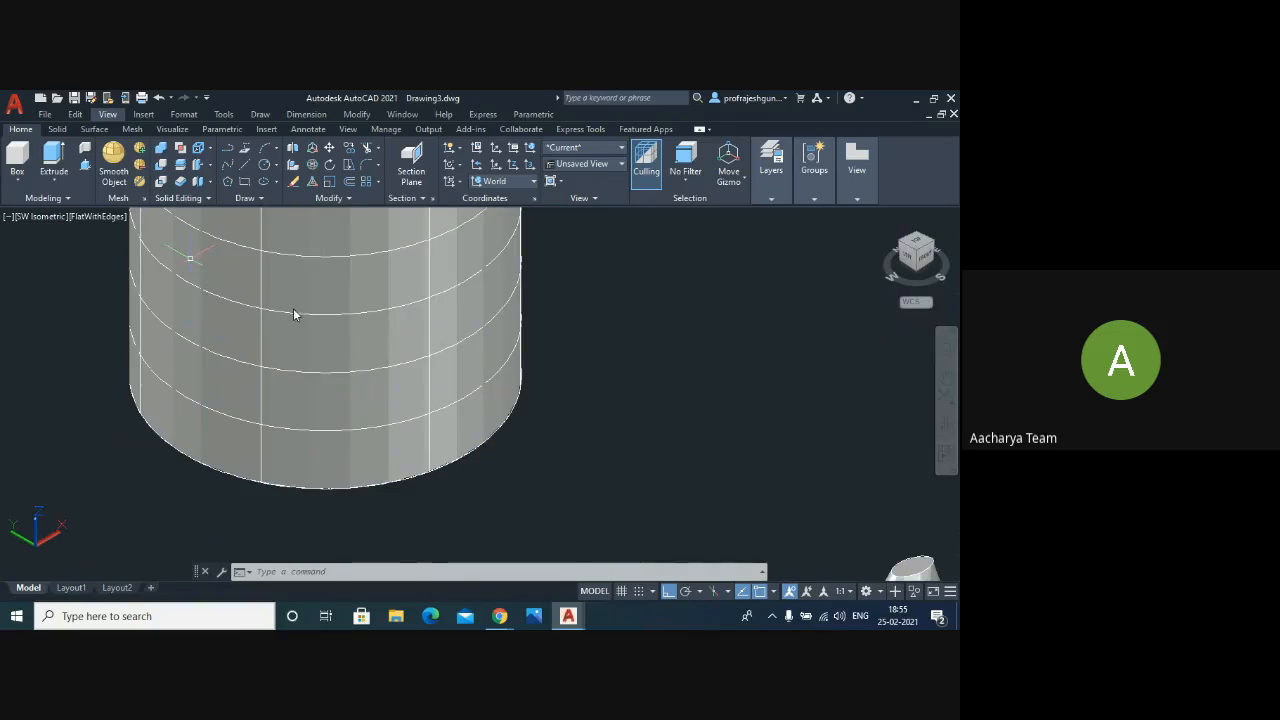
scroll(405, 314, down, 6)
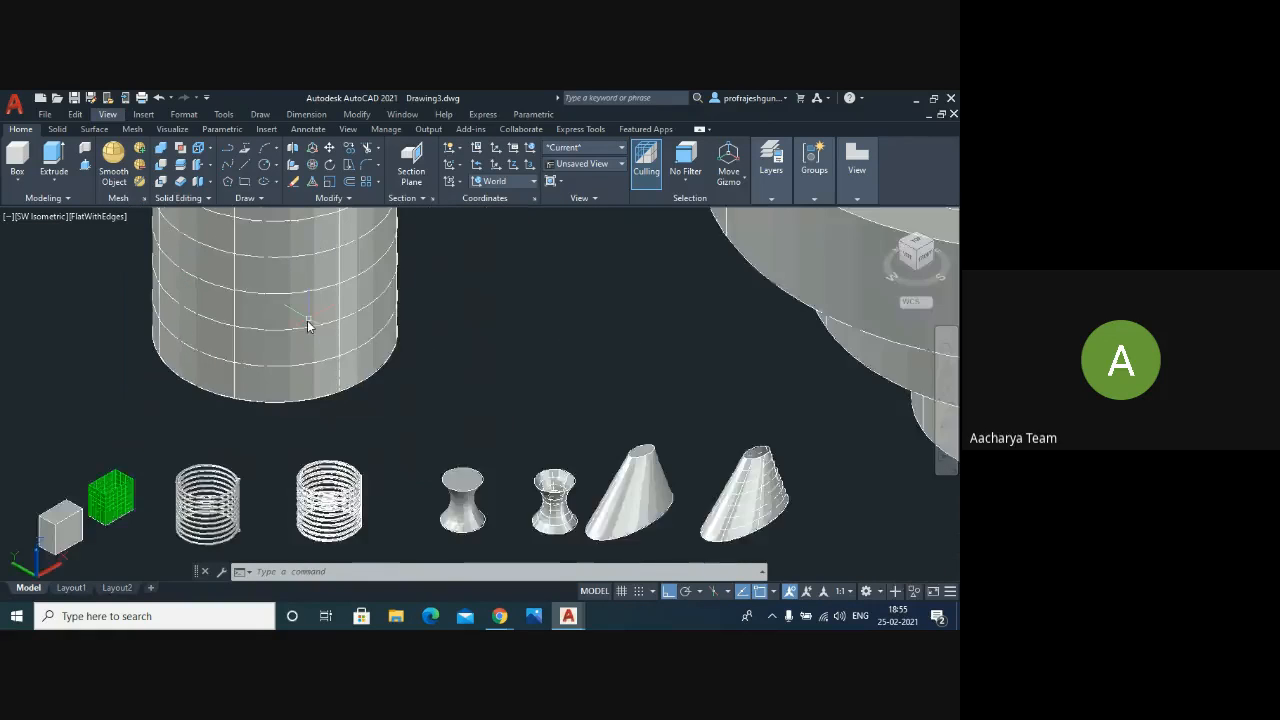
scroll(680, 330, up, 4)
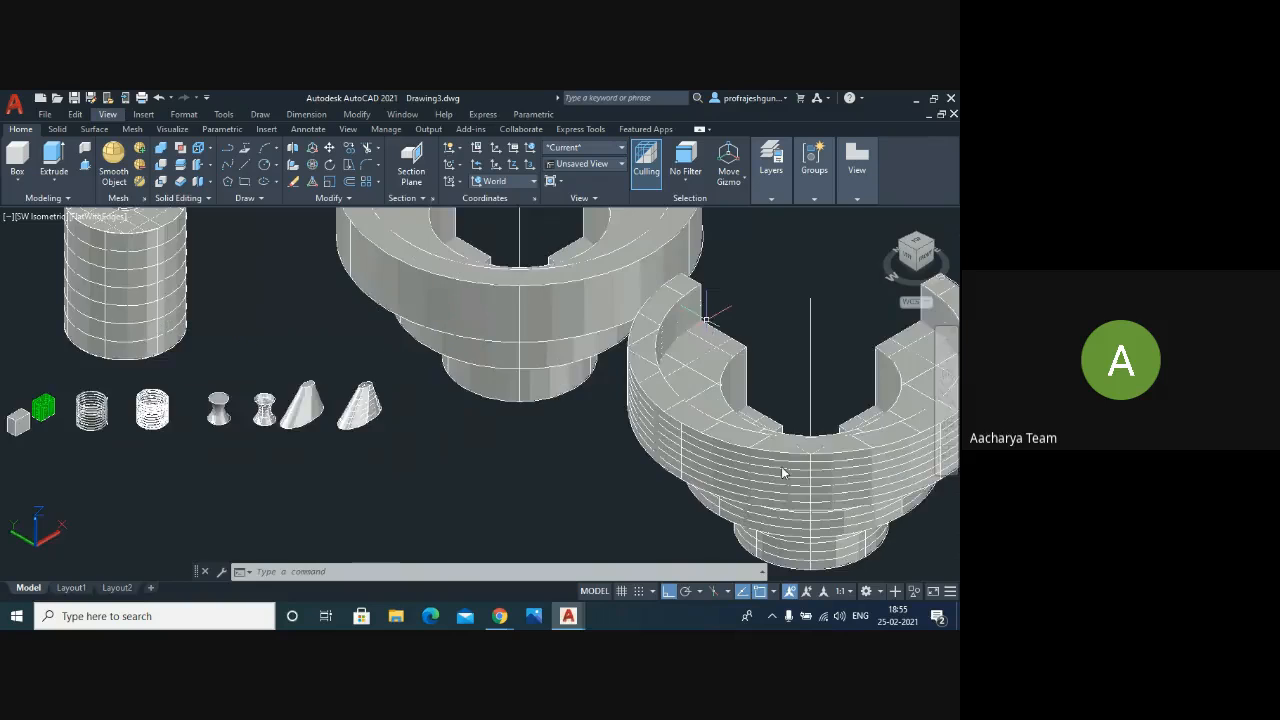
scroll(818, 458, up, 3)
scroll(384, 403, down, 4)
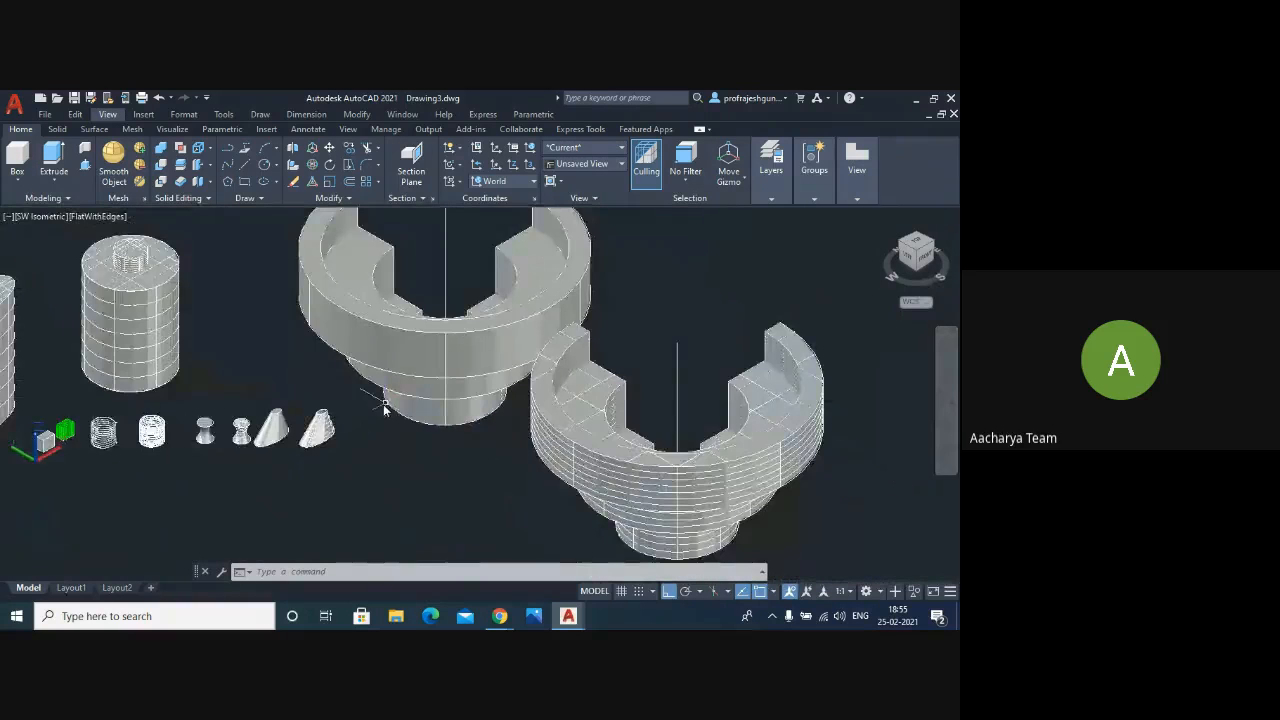
scroll(383, 404, down, 2)
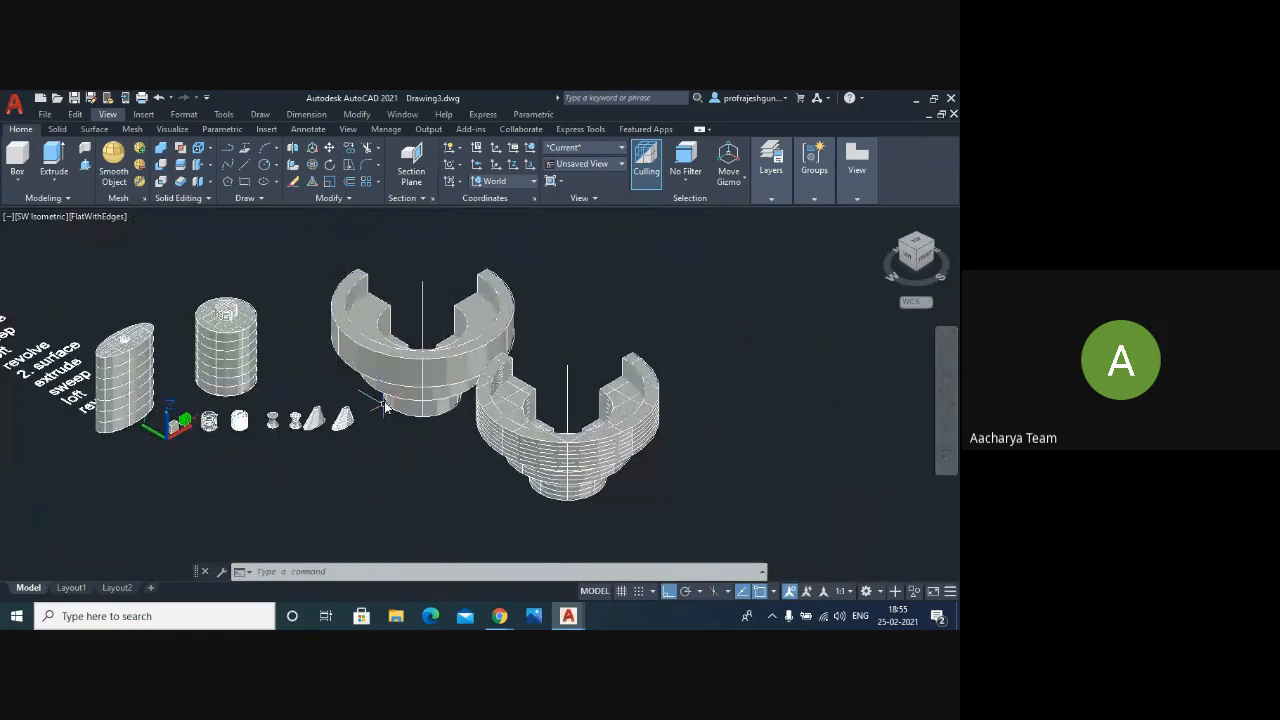
- Switch the visual style of the model view to 2D Wireframe
click(106, 115)
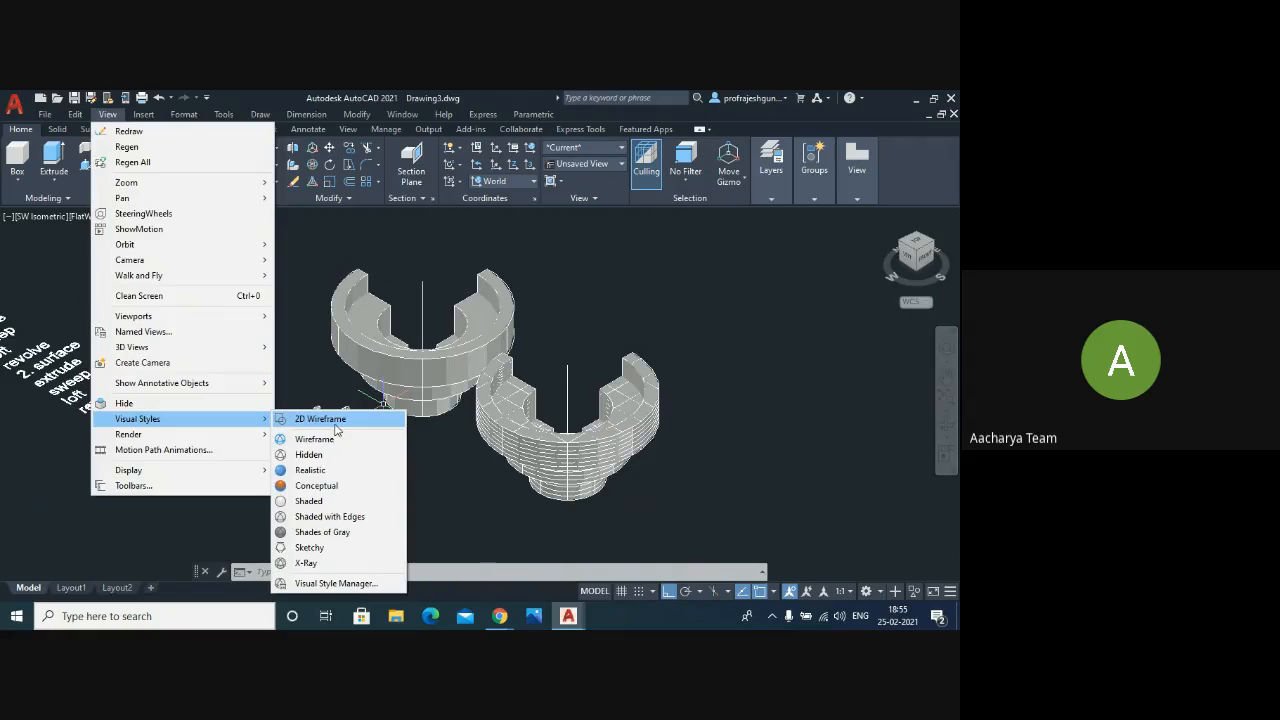
click(334, 421)
scroll(690, 480, up, 3)
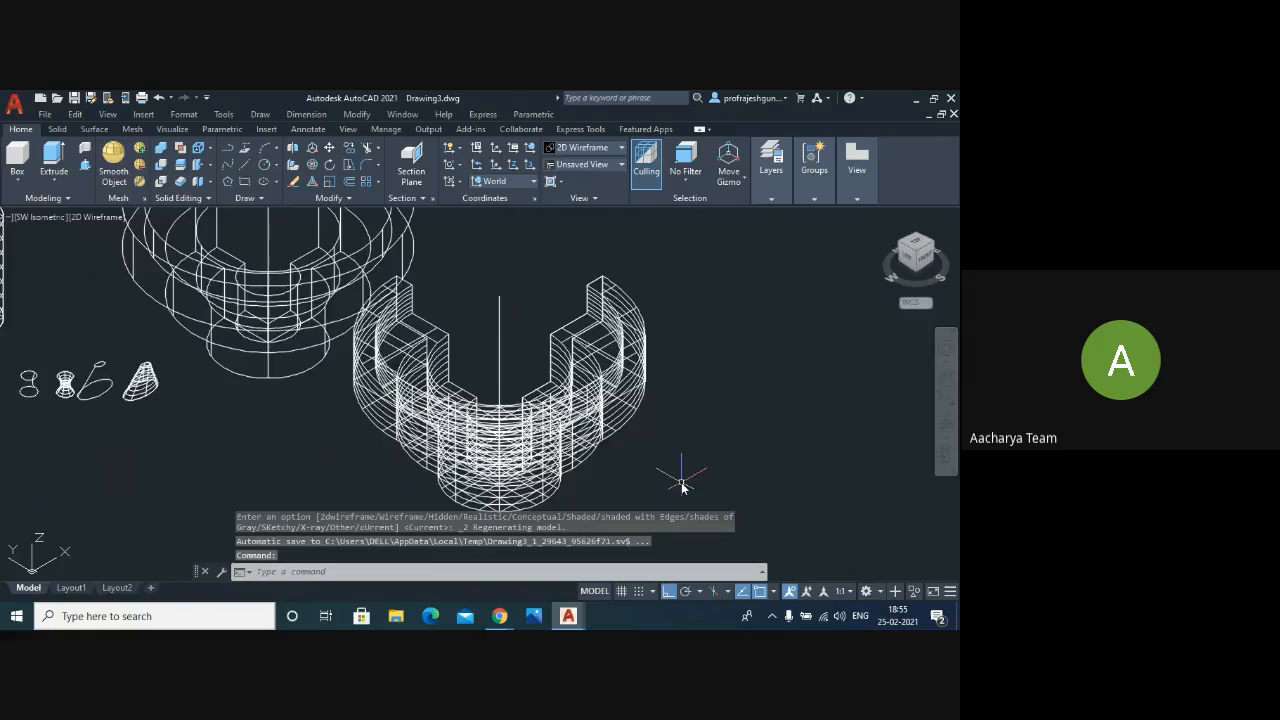
scroll(563, 421, down, 2)
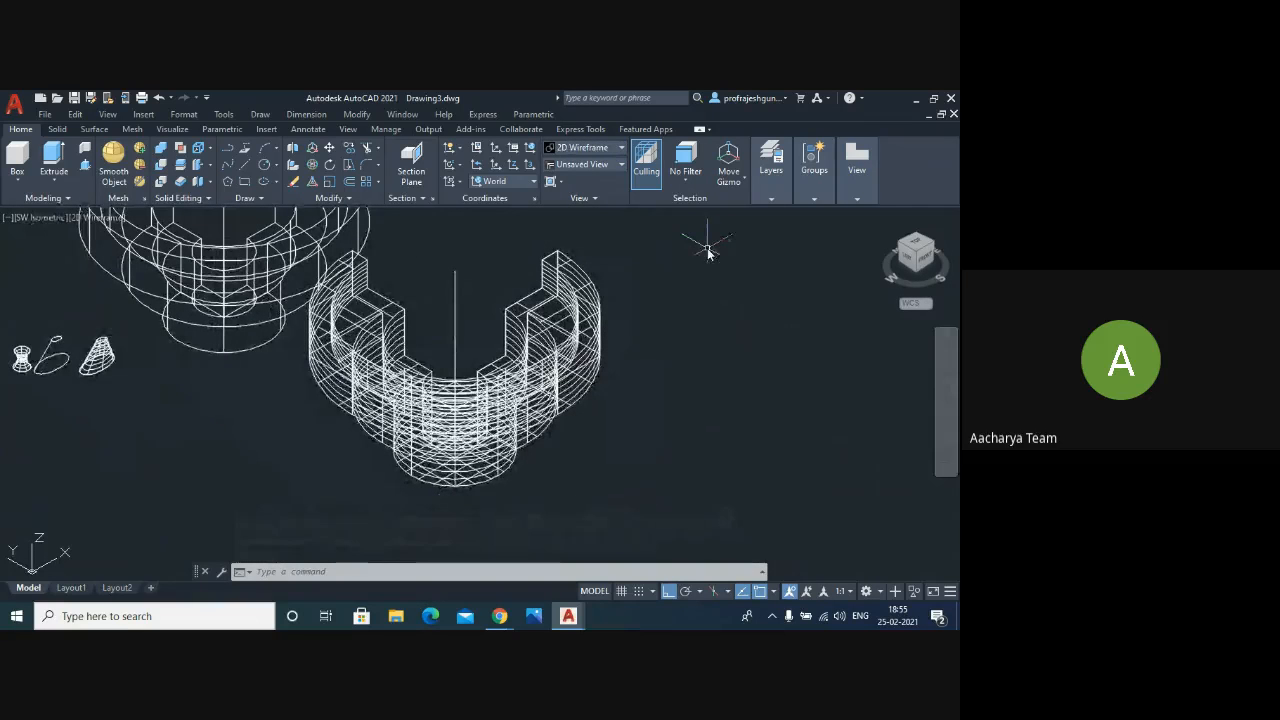
- Compare the wireframe lines of the two 270-degree revolved bodies up close and in the overall view
scroll(469, 285, up, 3)
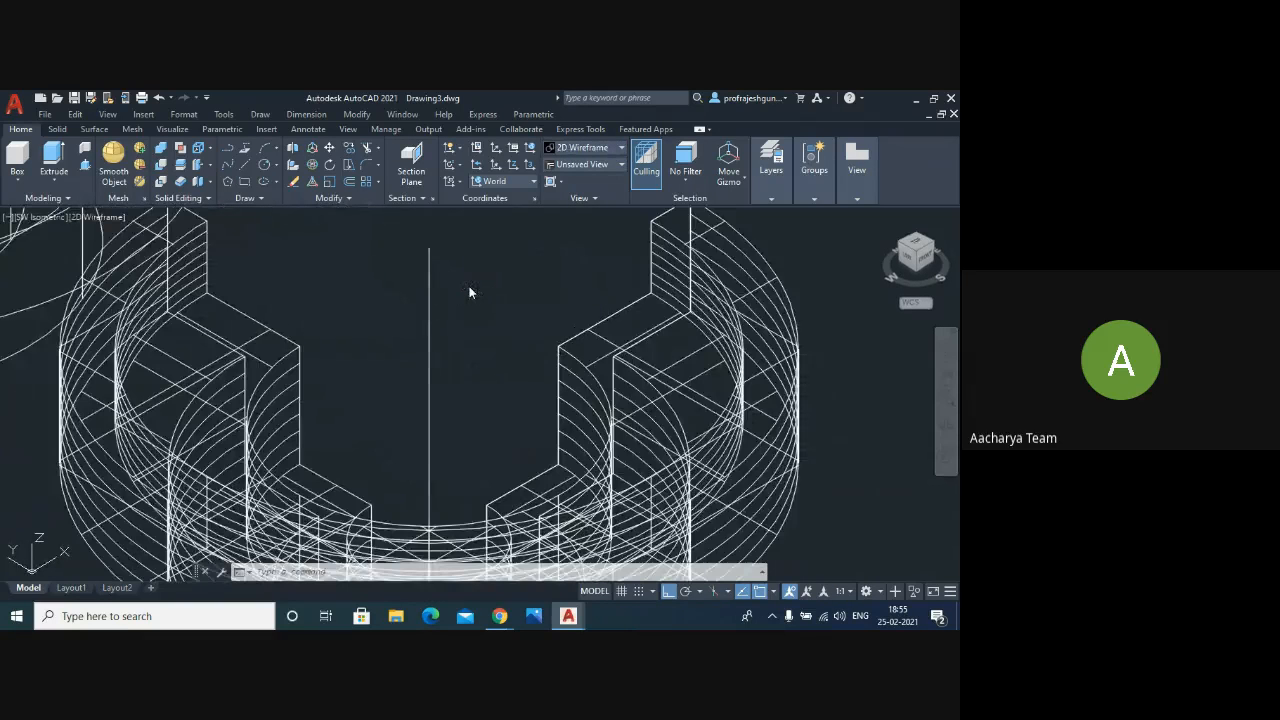
scroll(469, 283, down, 2)
scroll(677, 415, down, 2)
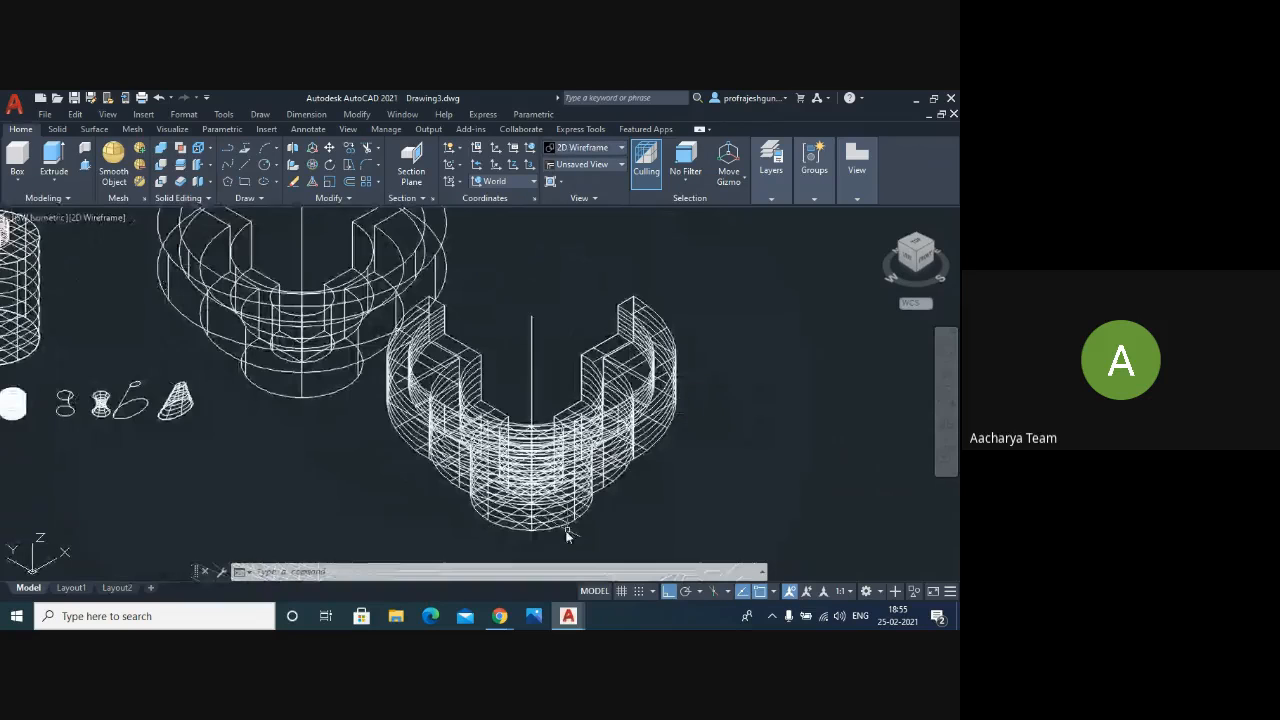
scroll(560, 531, up, 4)
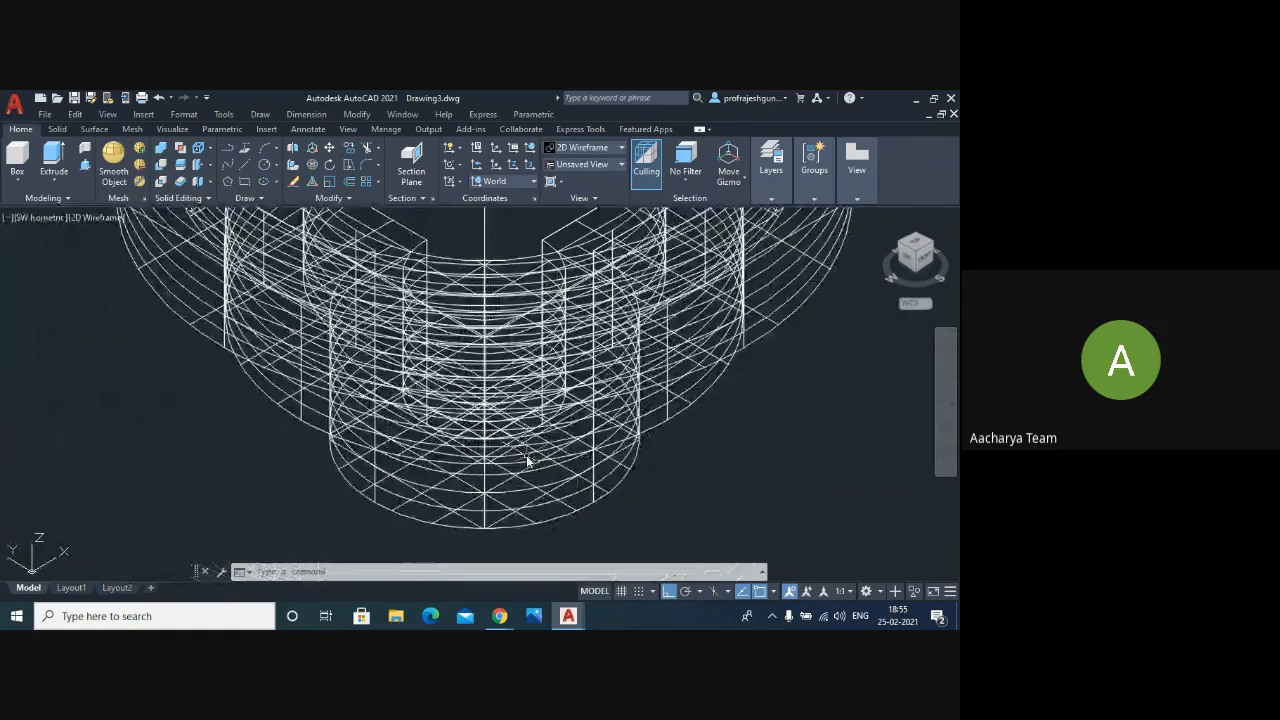
scroll(528, 462, down, 5)
scroll(367, 321, up, 4)
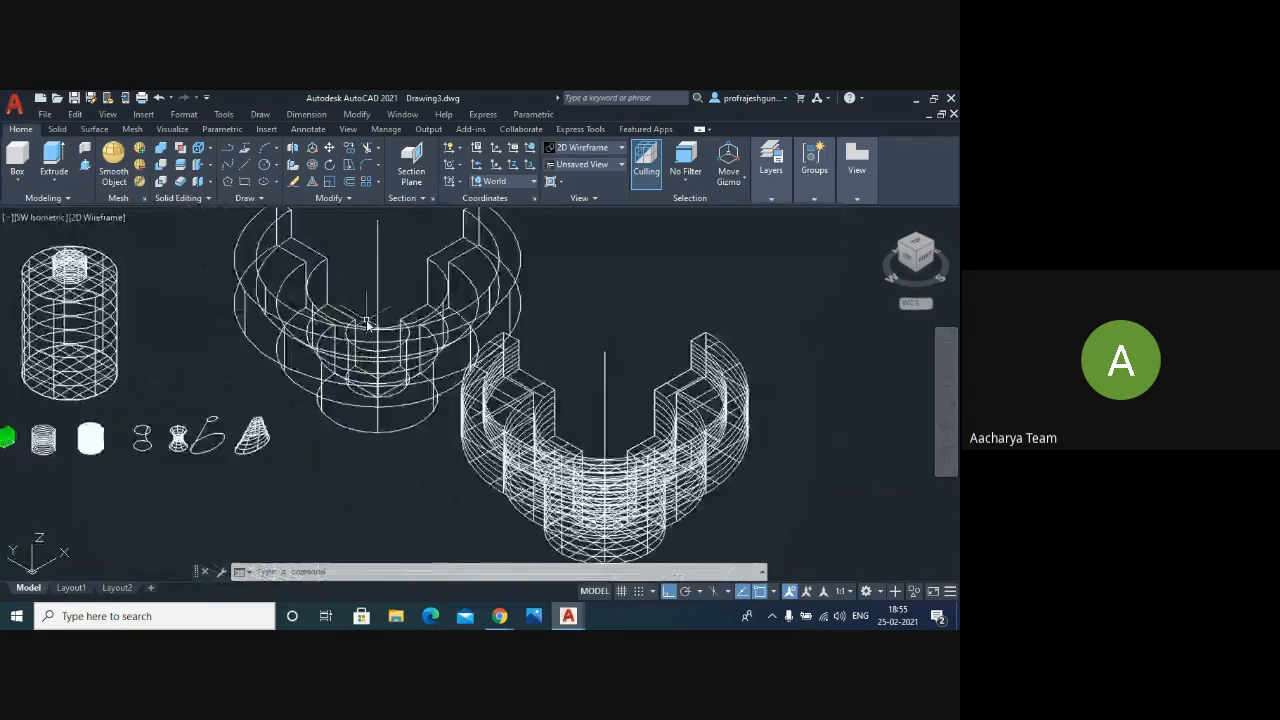
scroll(367, 321, down, 4)
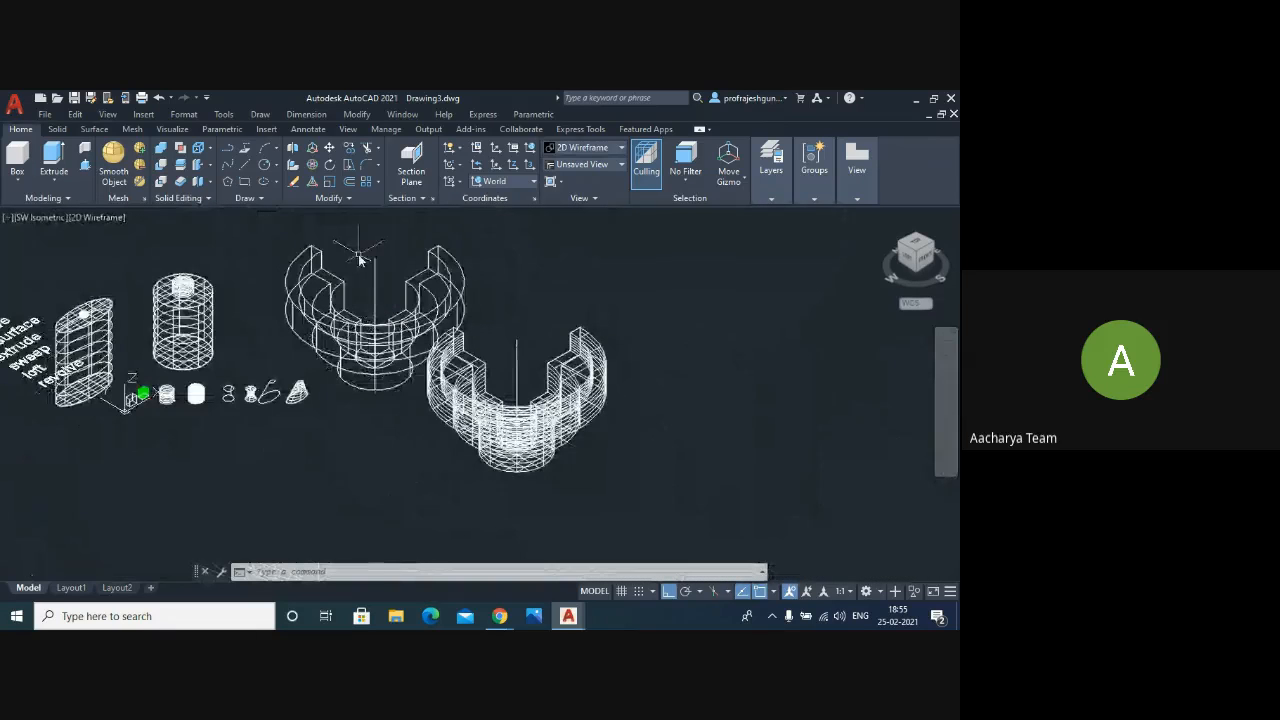
scroll(359, 258, up, 4)
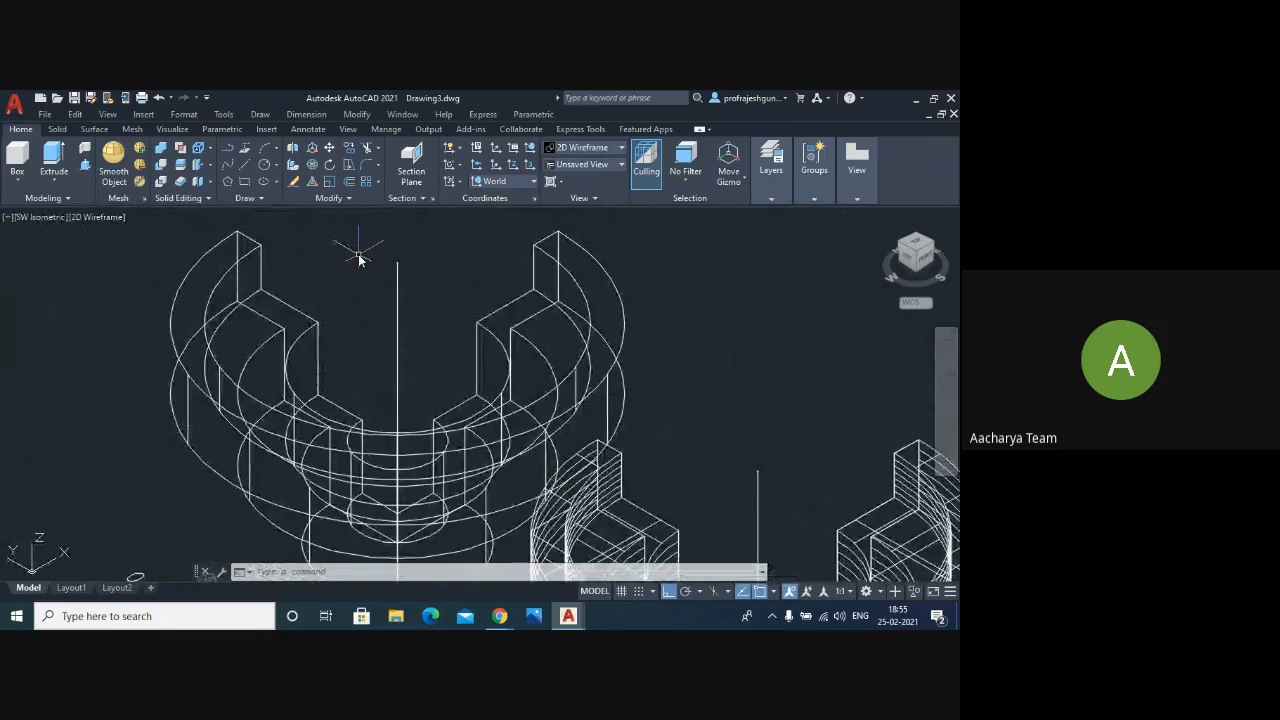
- Examine the sparse wireframe lines of the first revolved body against the dense mesh of lines on the second one
scroll(359, 258, down, 2)
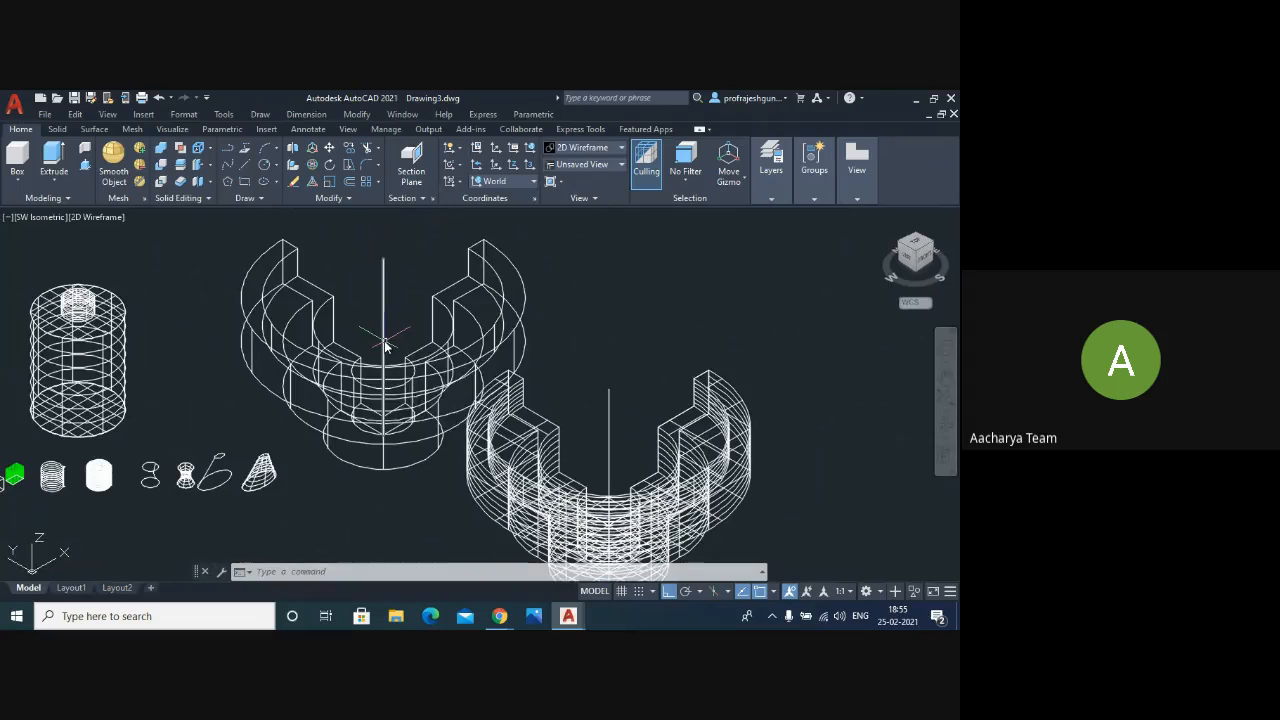
mouse_move(385, 345)
scroll(385, 345, up, 3)
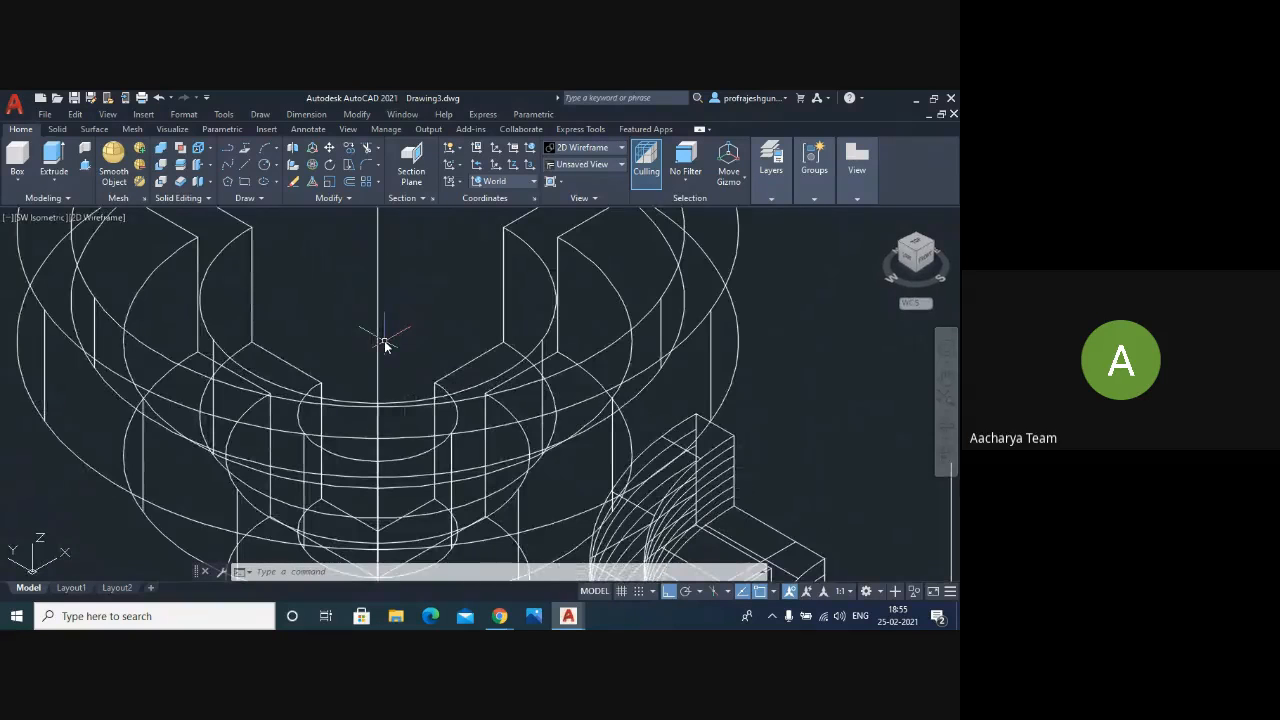
scroll(386, 343, down, 6)
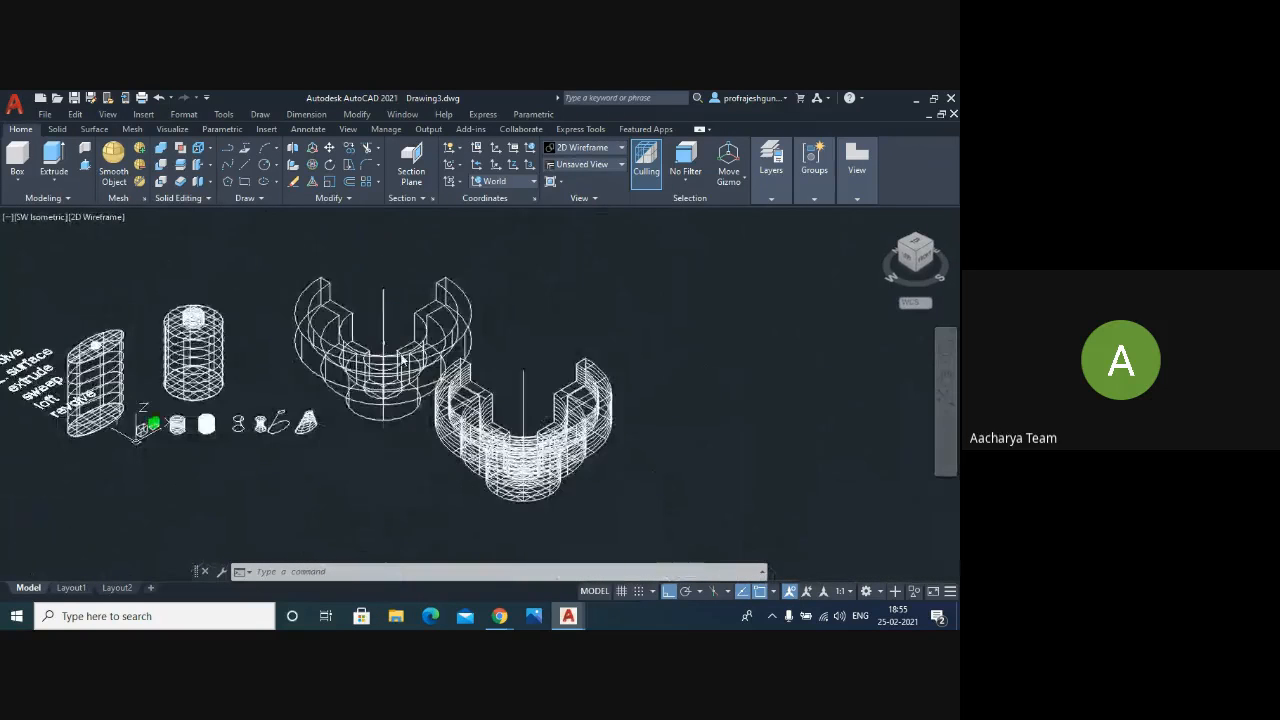
scroll(560, 480, up, 5)
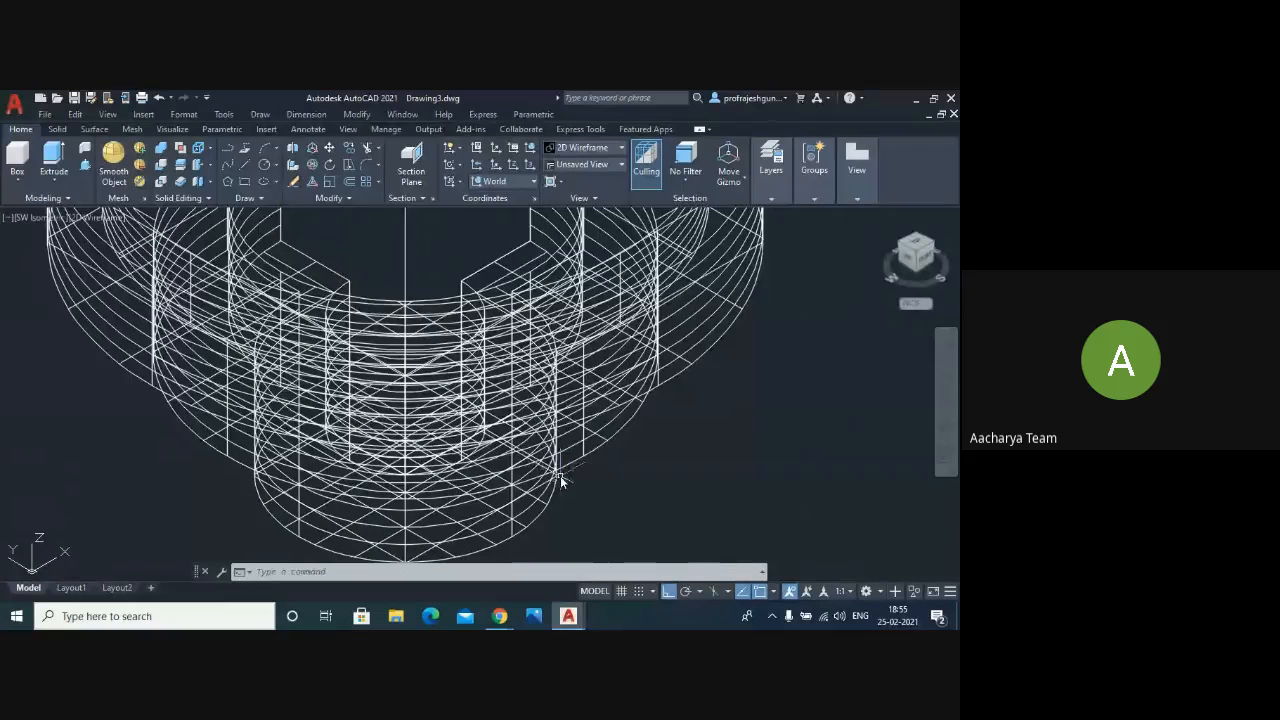
scroll(560, 478, down, 5)
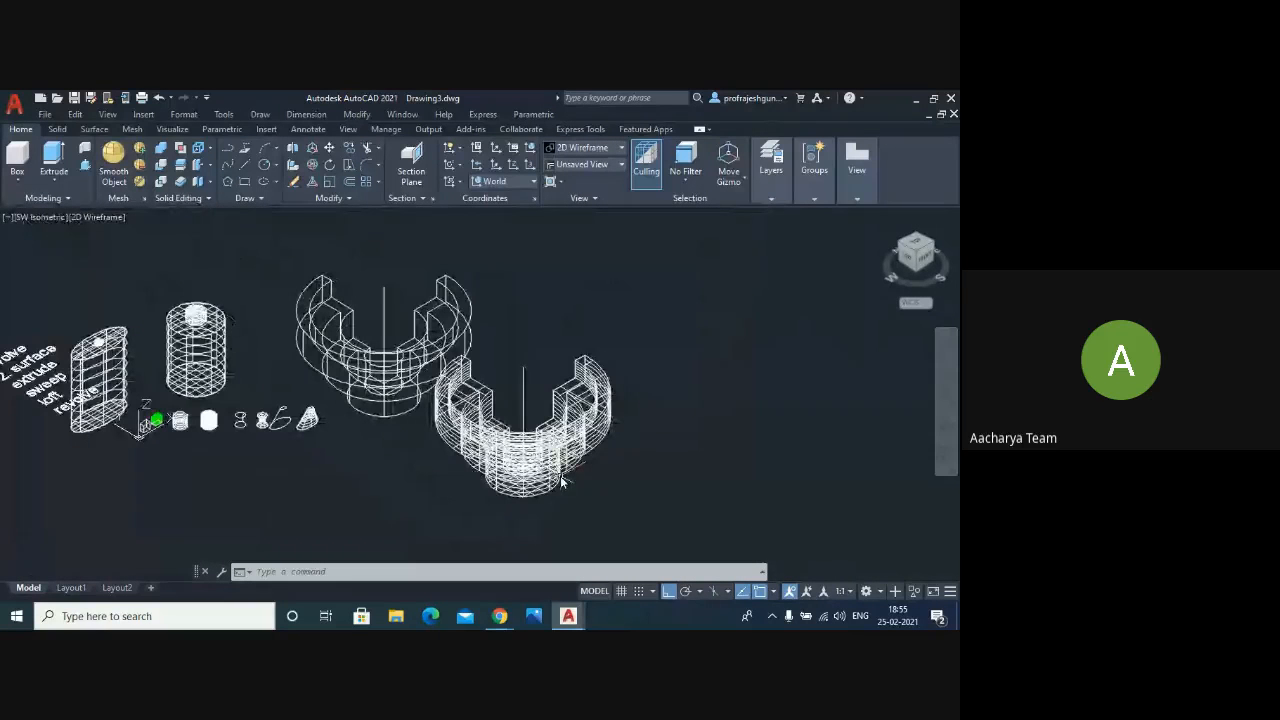
- Show the model in the Wireframe visual style, followed by the Hidden visual style
click(109, 115)
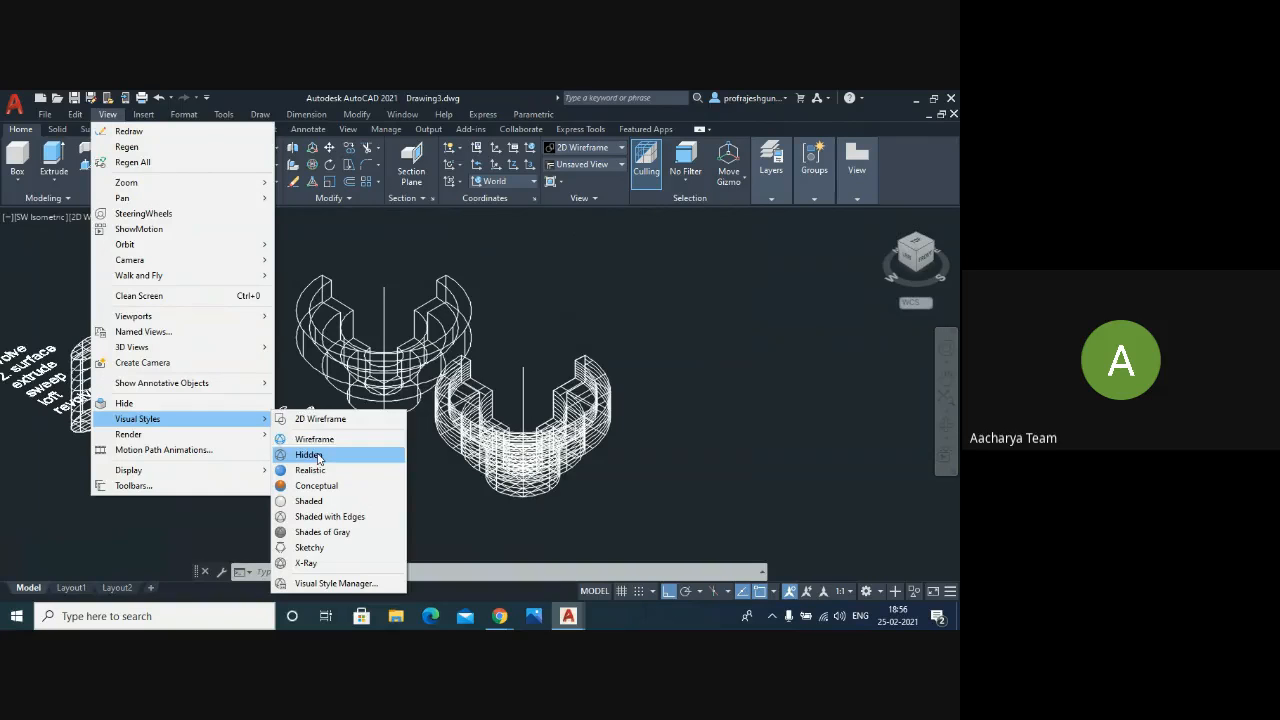
click(316, 440)
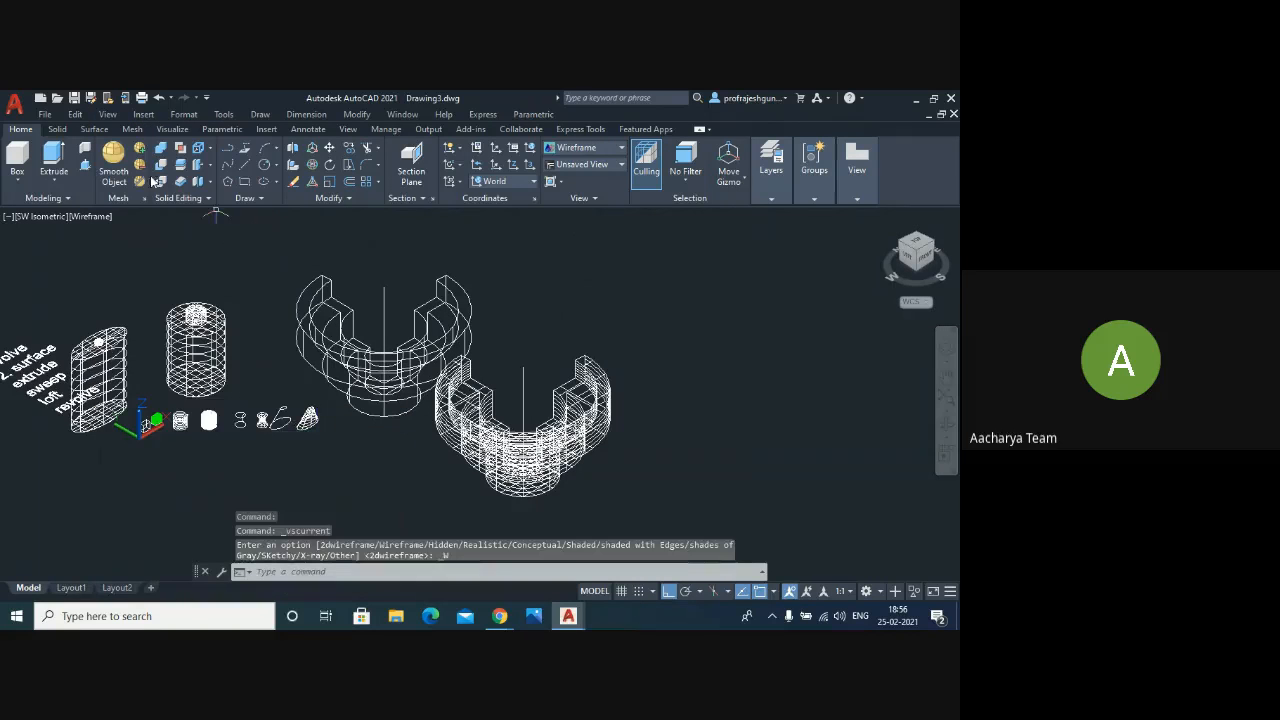
click(117, 116)
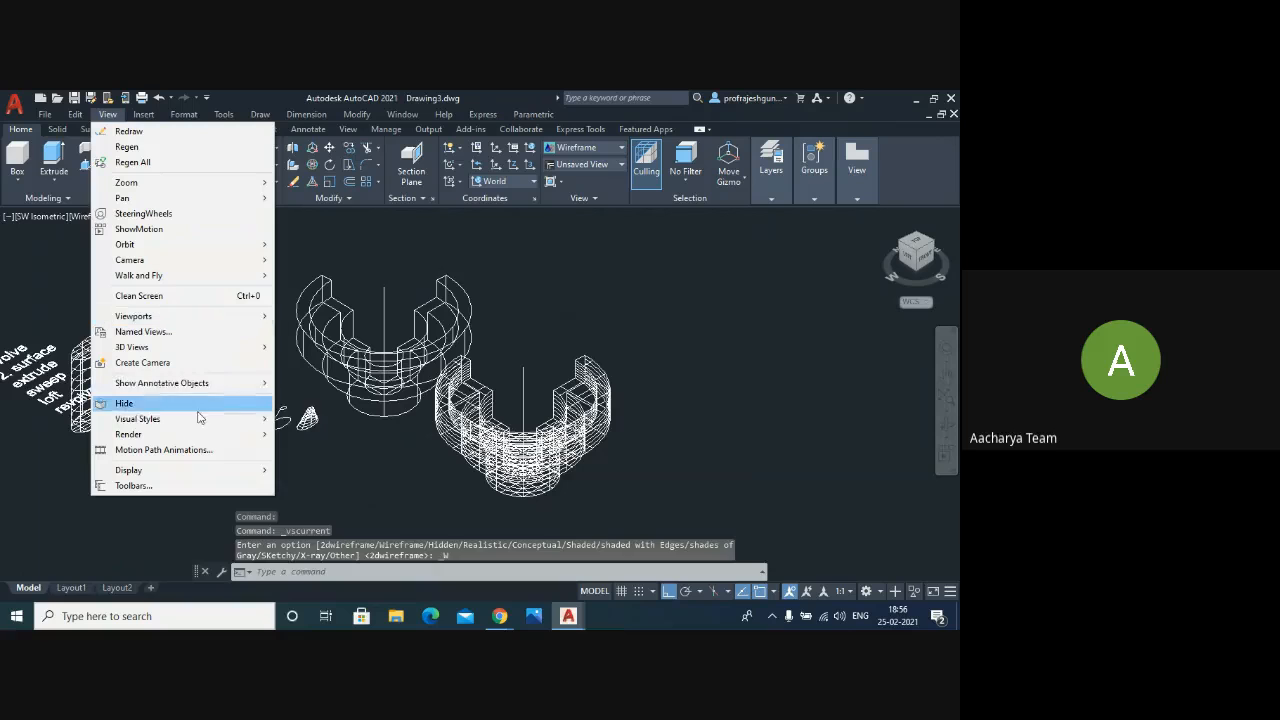
mouse_move(250, 419)
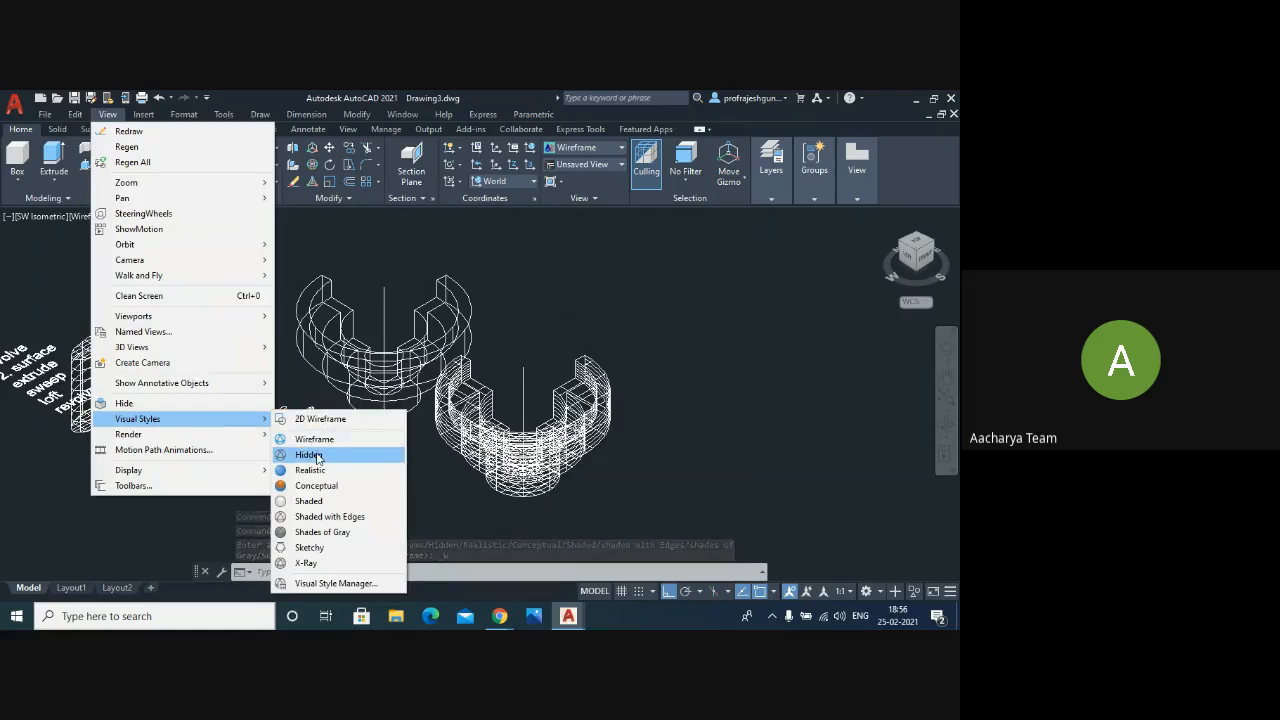
click(312, 454)
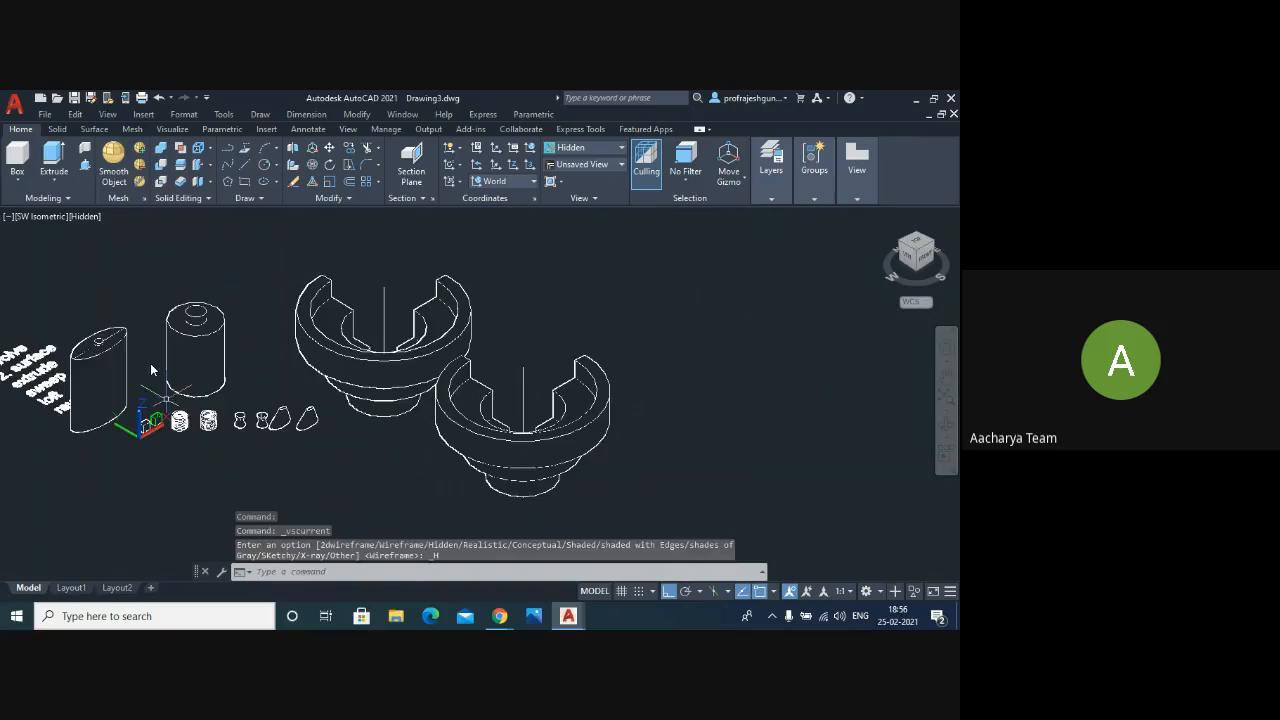
- Examine the hidden-line display of the cylinders, small models and both revolved bodies, up close and in the overall view
scroll(92, 360, up, 2)
scroll(92, 360, up, 2)
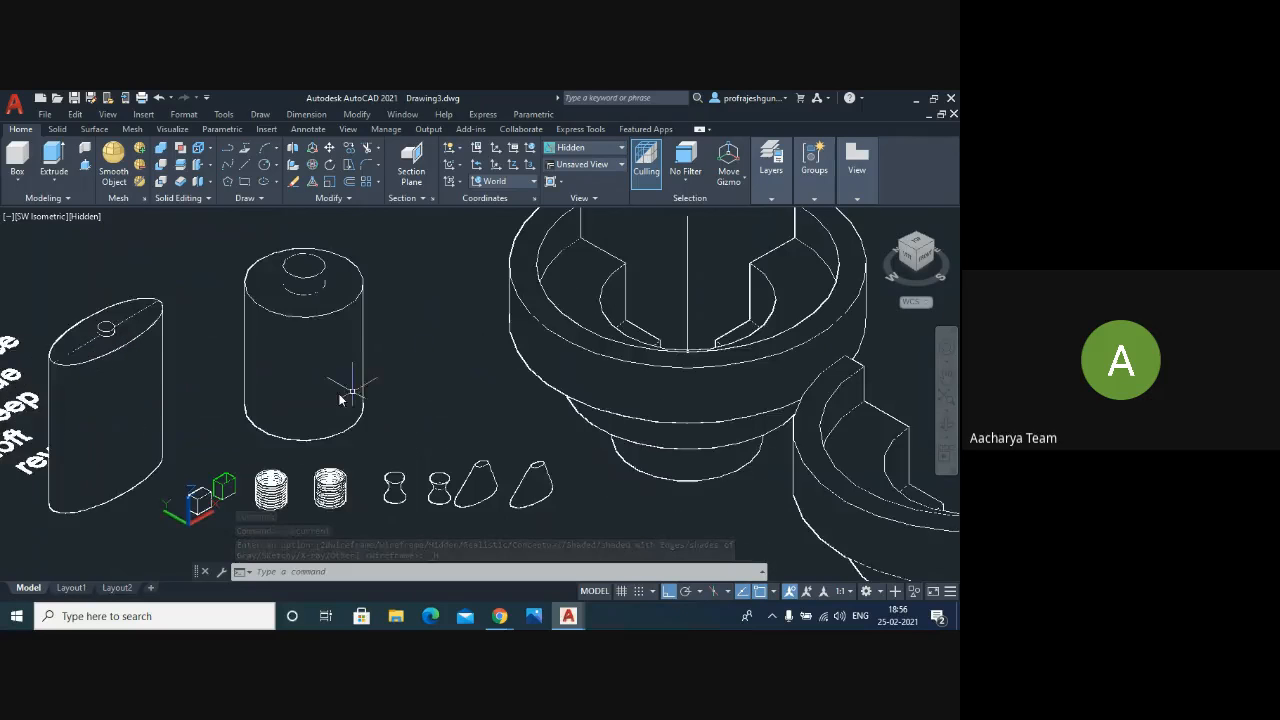
scroll(283, 402, down, 3)
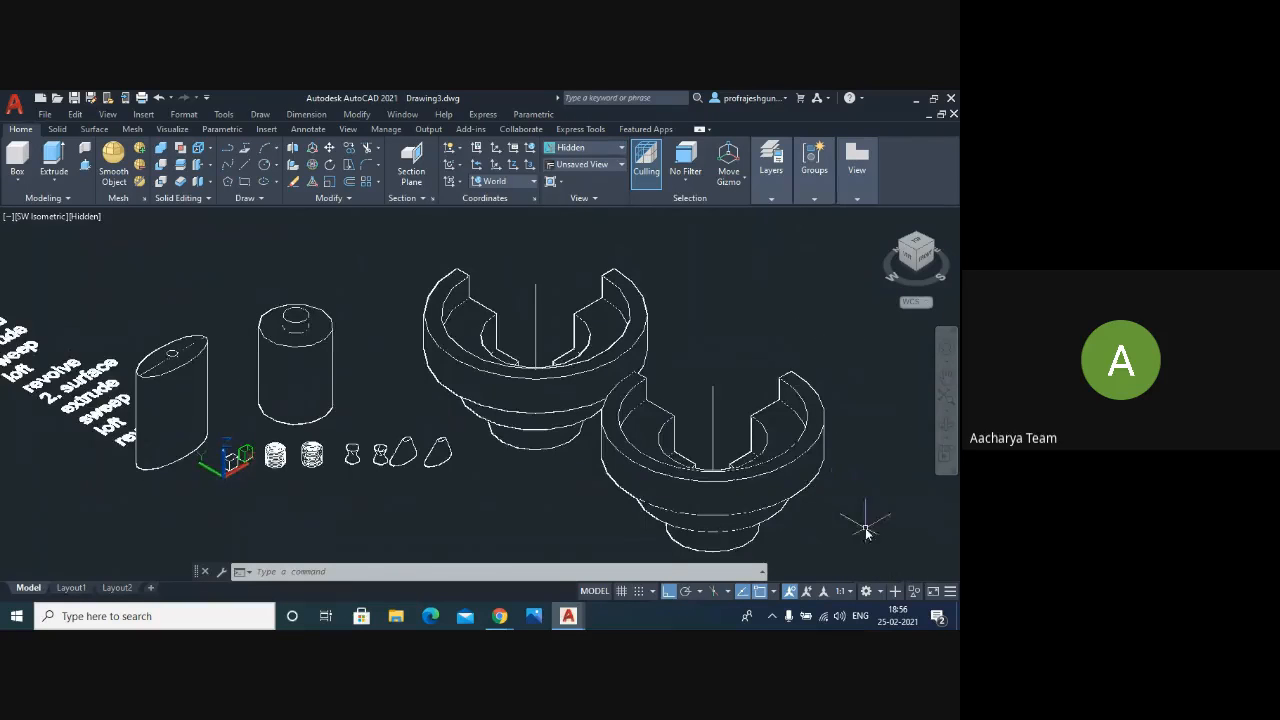
scroll(860, 520, up, 3)
scroll(636, 440, down, 4)
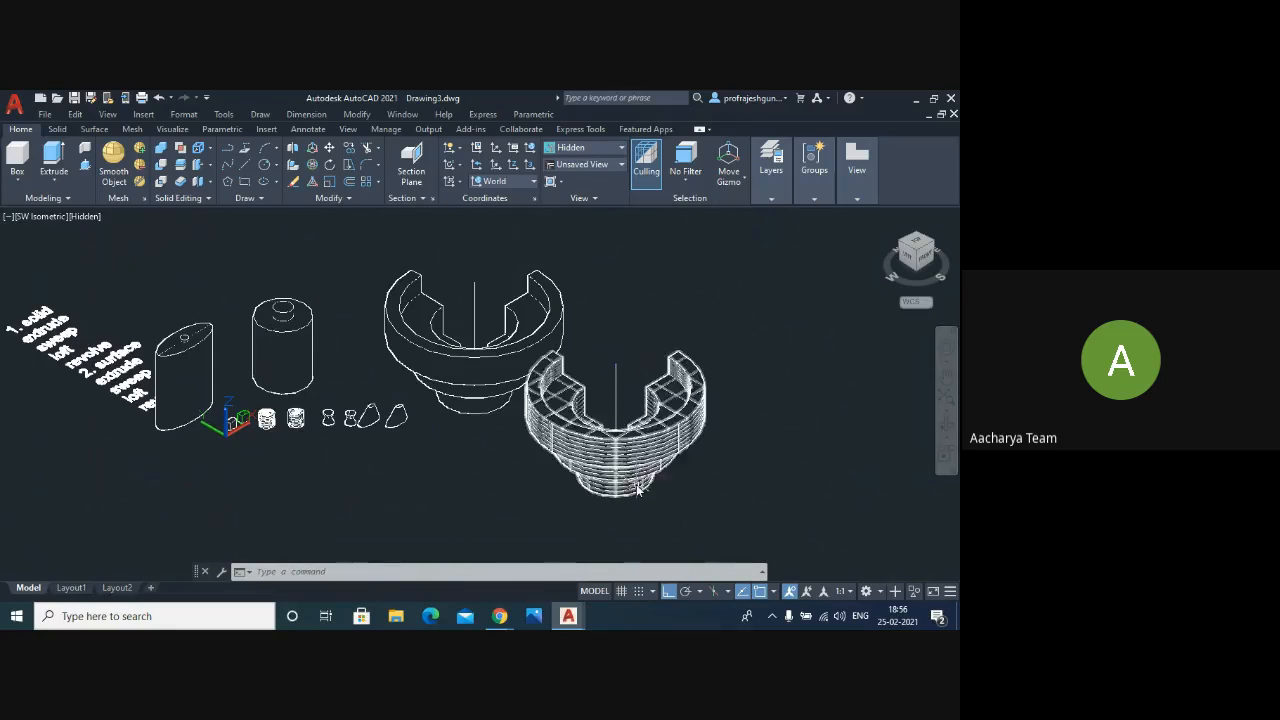
scroll(640, 485, up, 2)
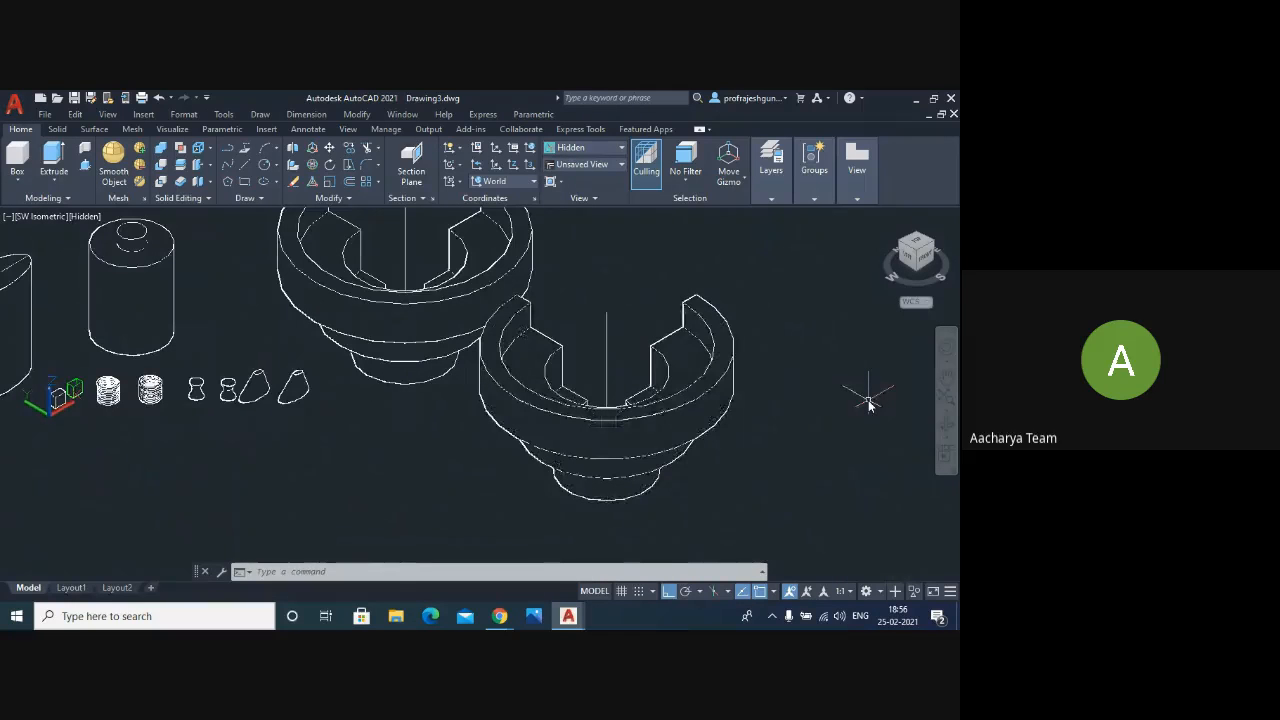
scroll(869, 404, down, 2)
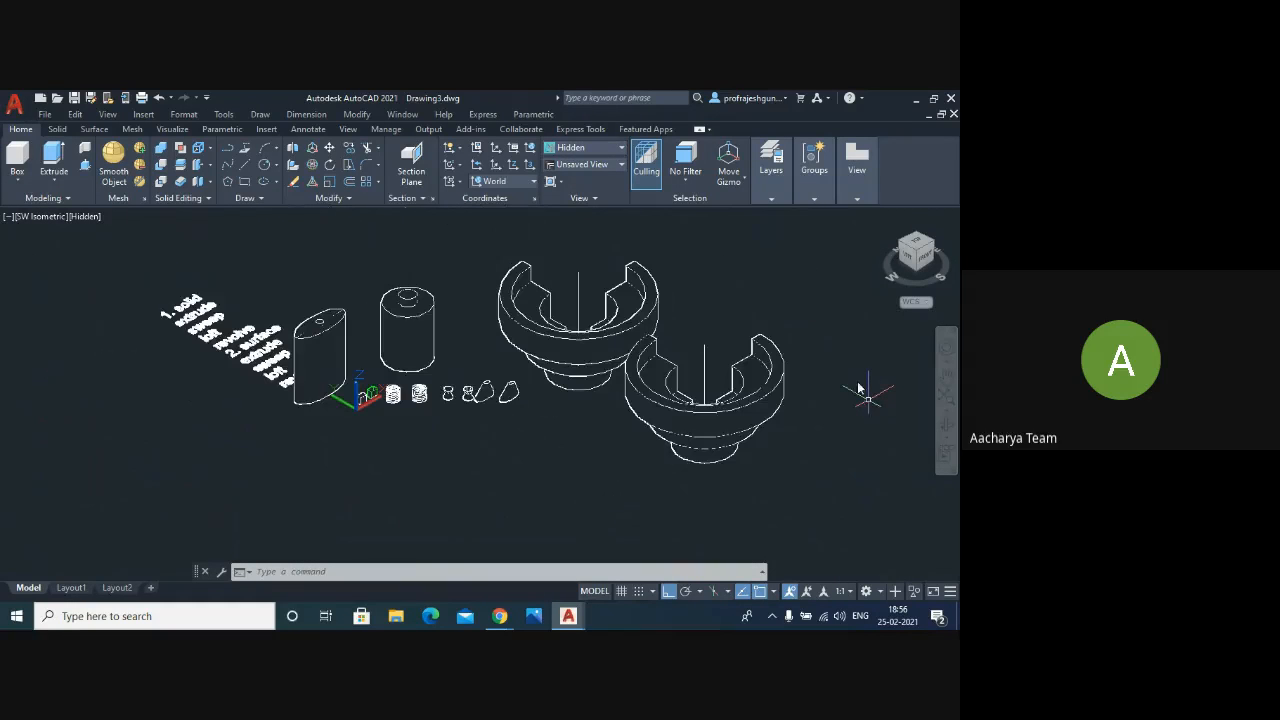
scroll(797, 292, up, 2)
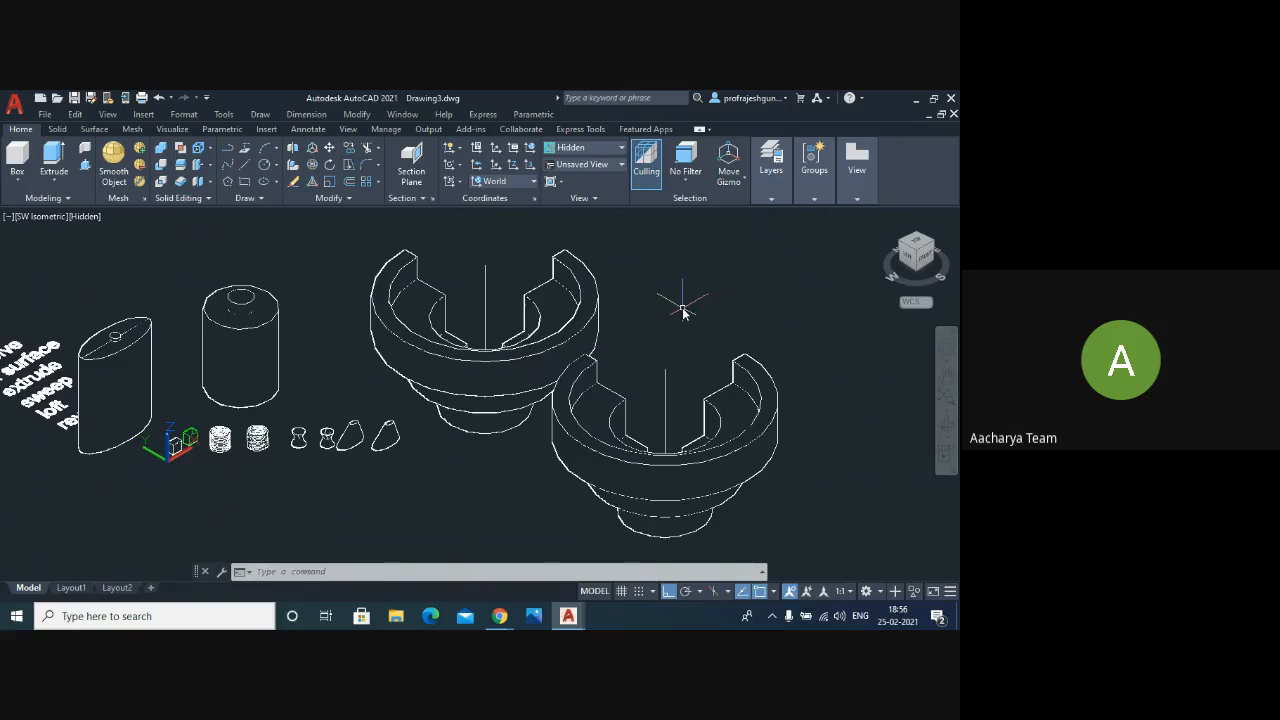
- Switch the visual style to Realistic and inspect the shaded revolved bodies and cylinders
click(108, 114)
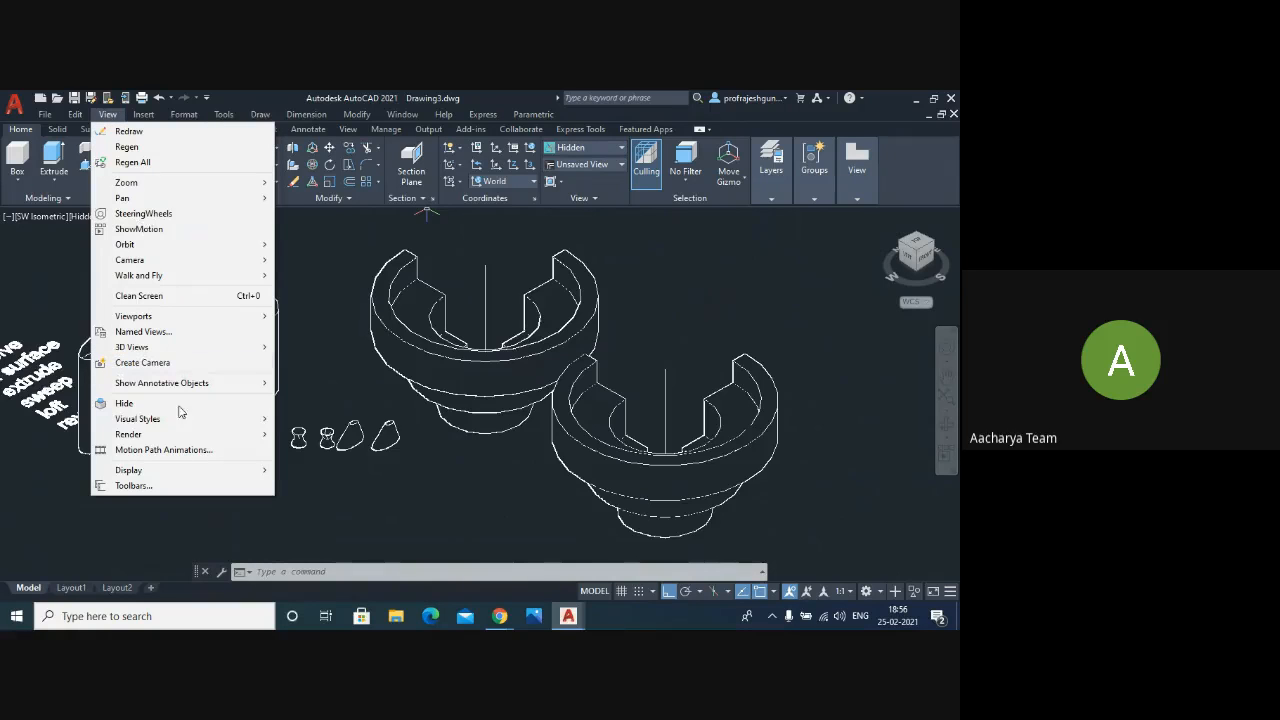
mouse_move(183, 419)
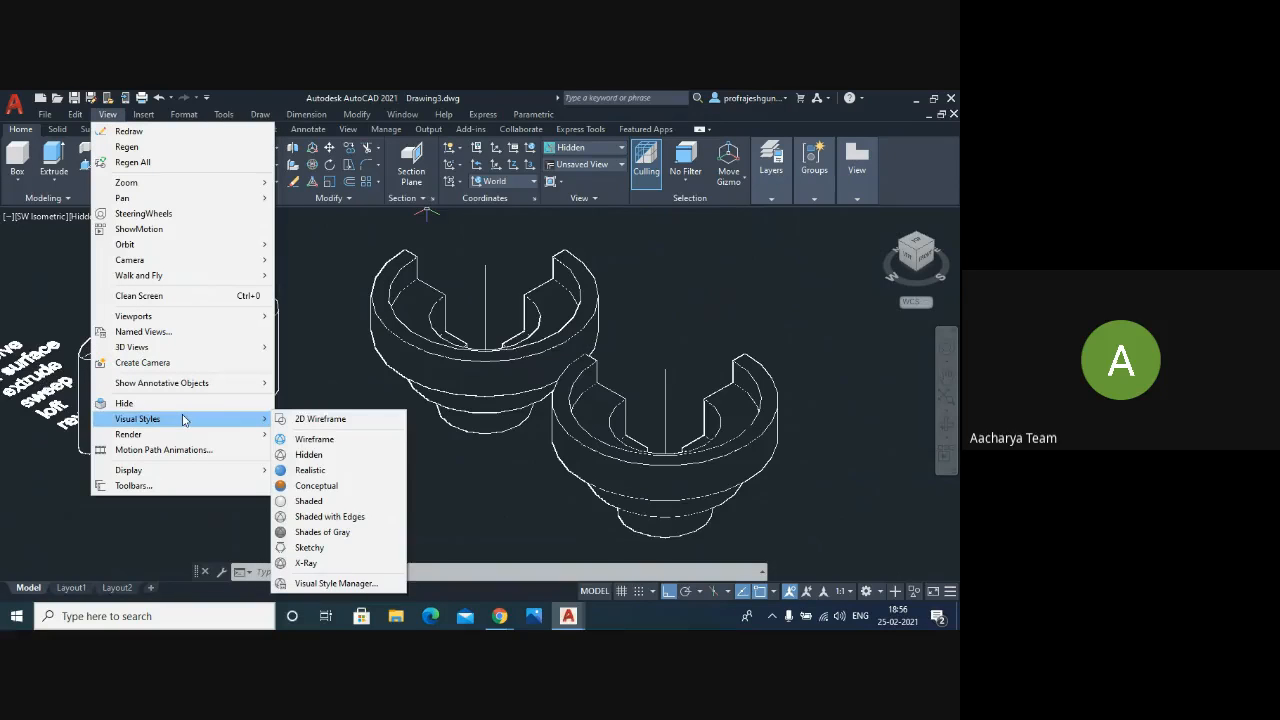
click(316, 471)
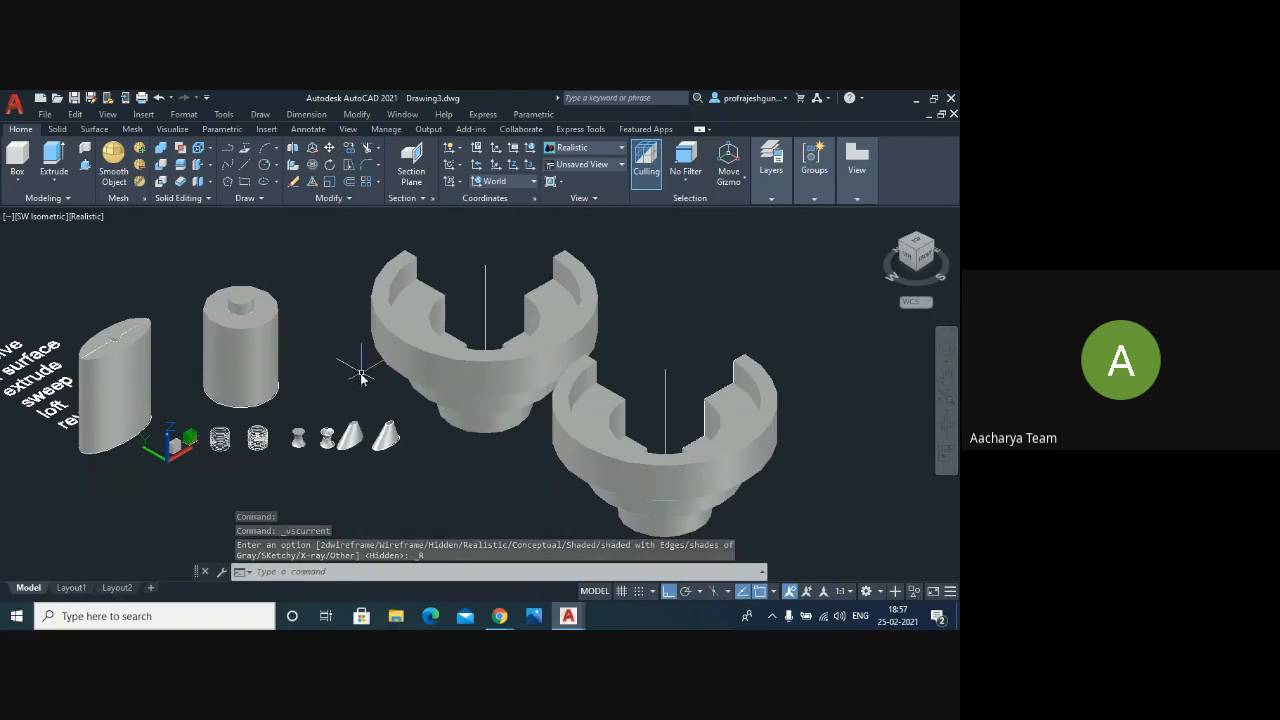
scroll(309, 340, down, 3)
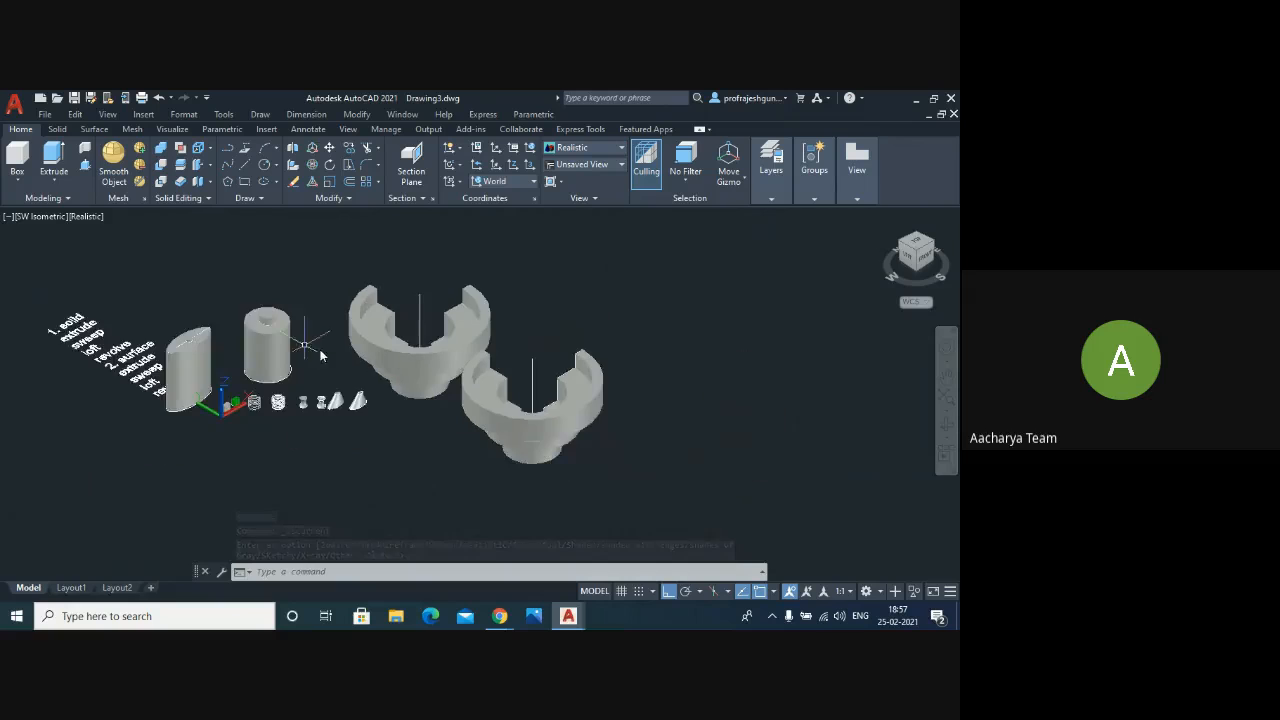
scroll(545, 446, up, 6)
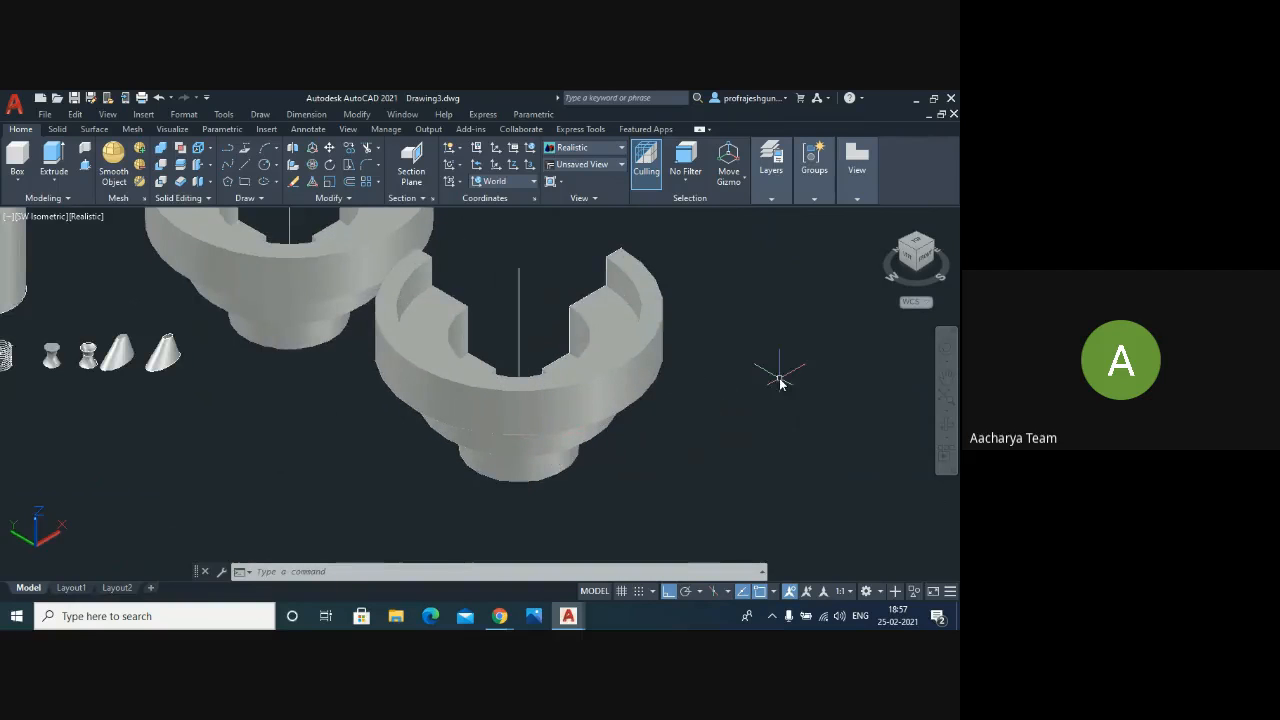
scroll(777, 375, down, 2)
scroll(645, 247, up, 2)
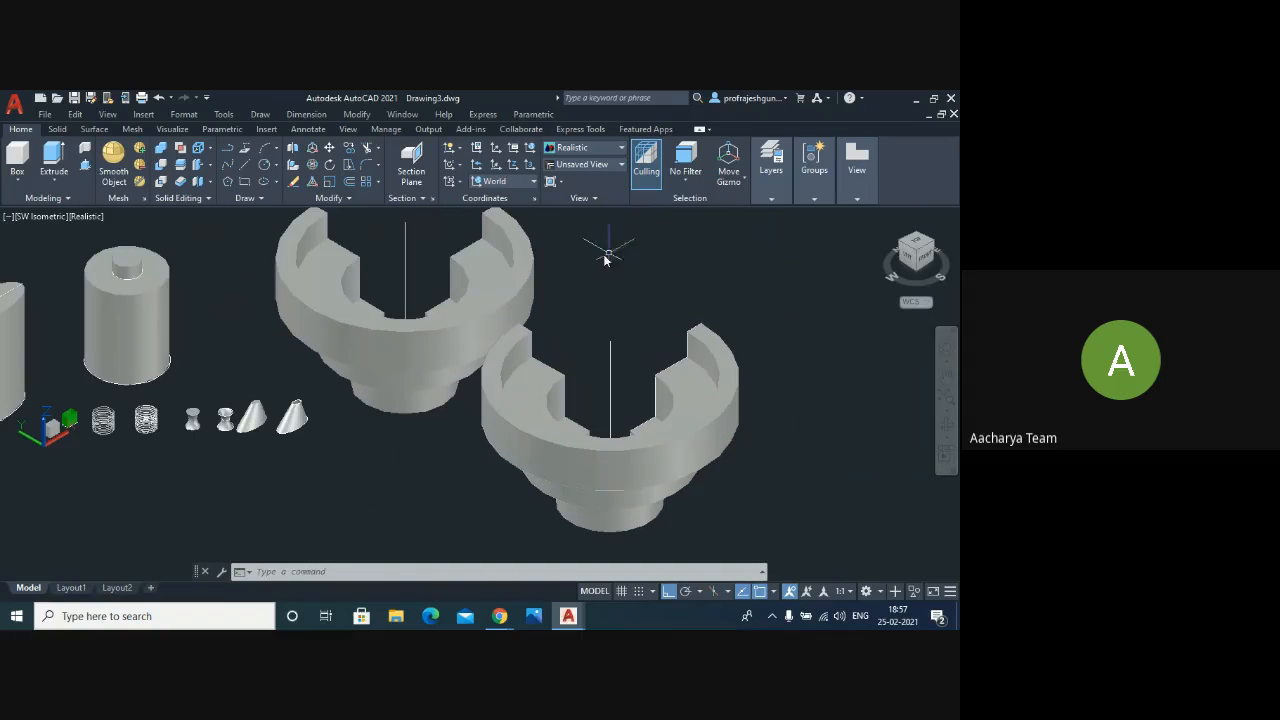
- Change the visual style to Conceptual and view all the solid and surface bodies together
click(107, 115)
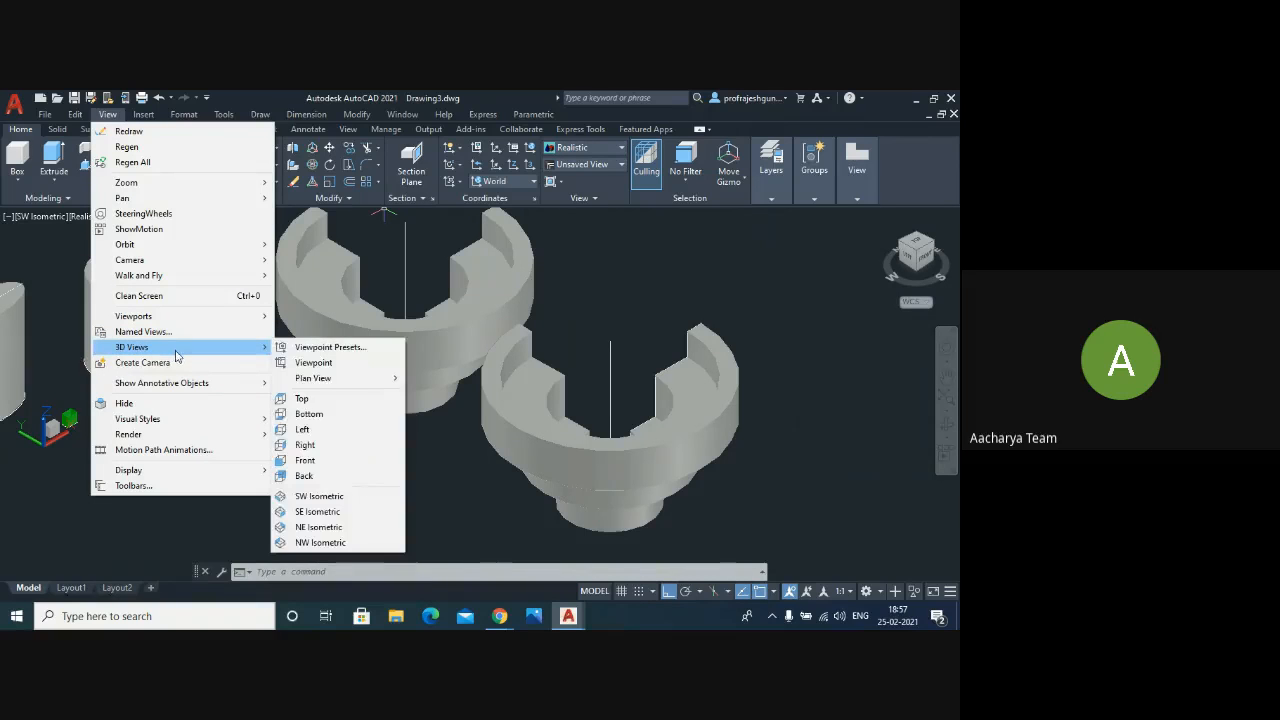
mouse_move(187, 428)
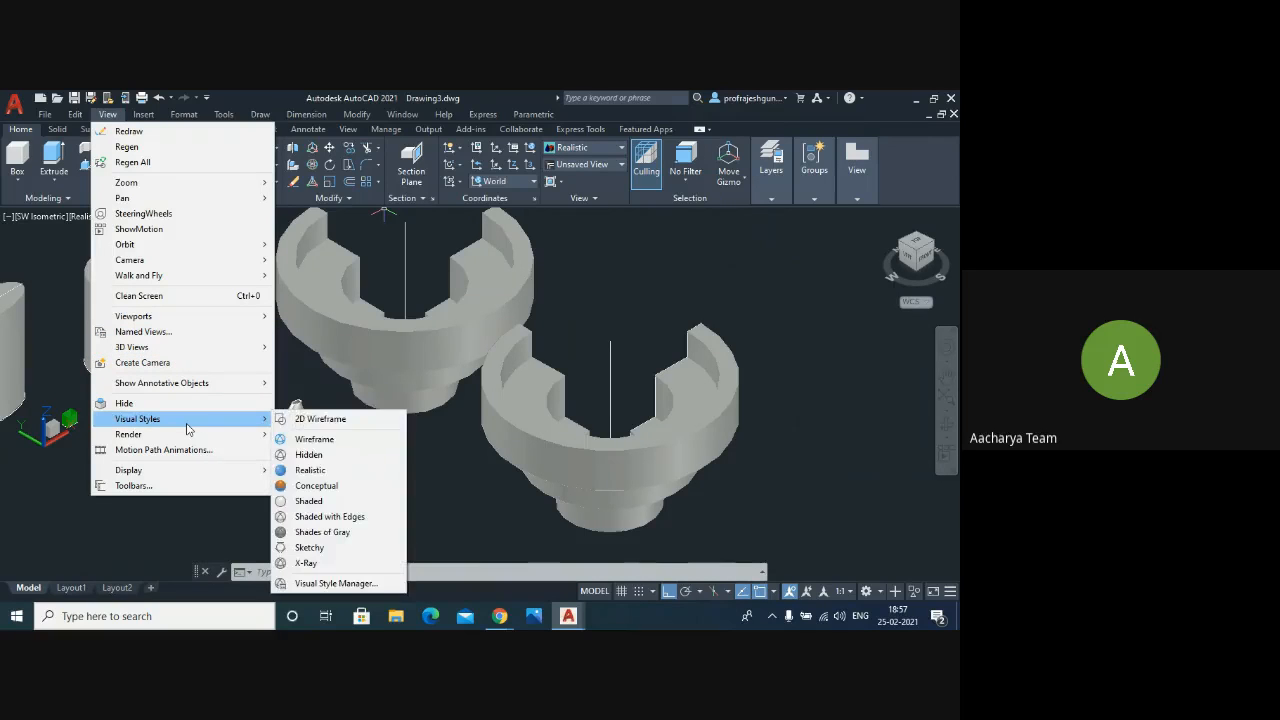
click(326, 489)
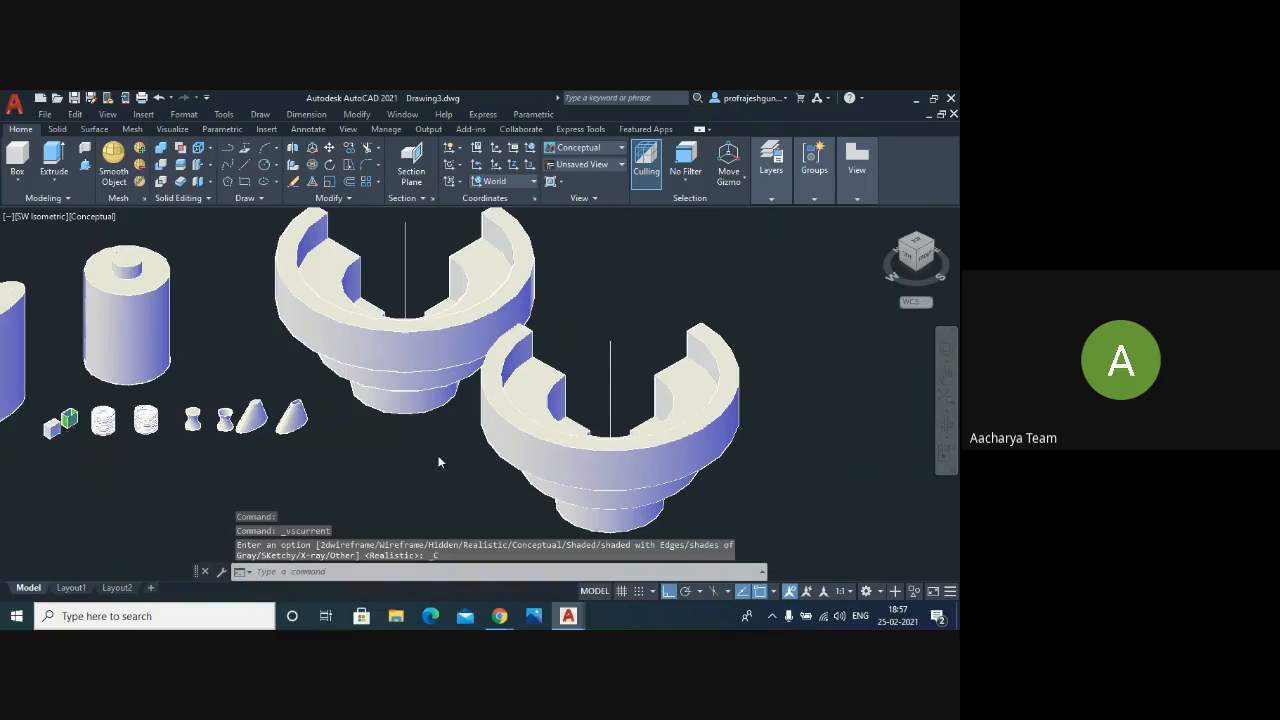
scroll(438, 456, down, 2)
scroll(236, 464, up, 2)
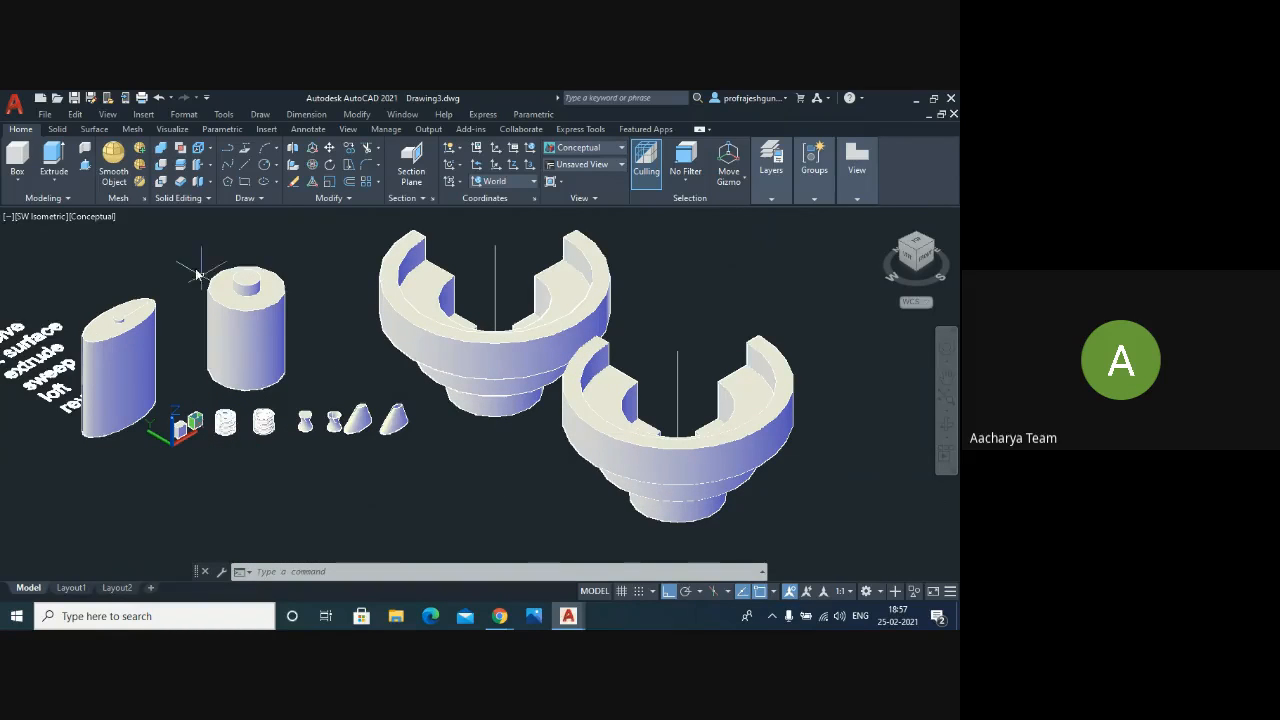
- Change the visual style to Shaded and inspect the faces of the two revolved bodies
click(96, 217)
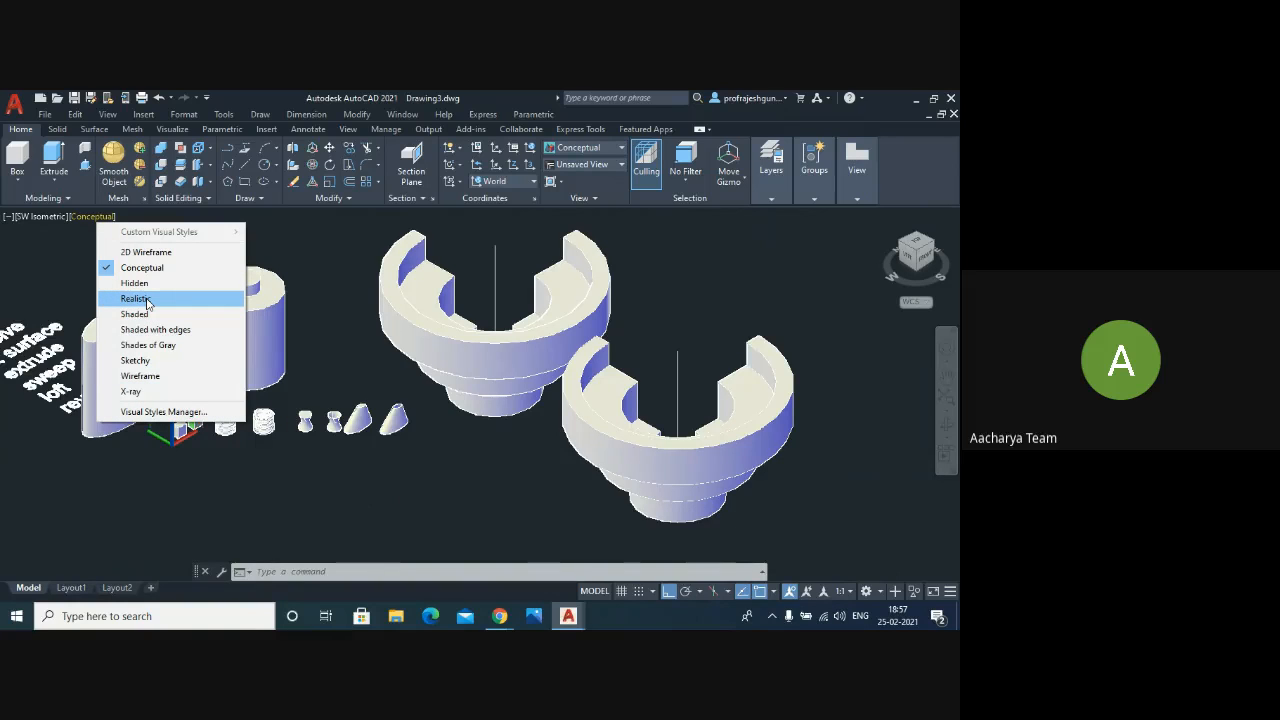
click(112, 120)
click(110, 116)
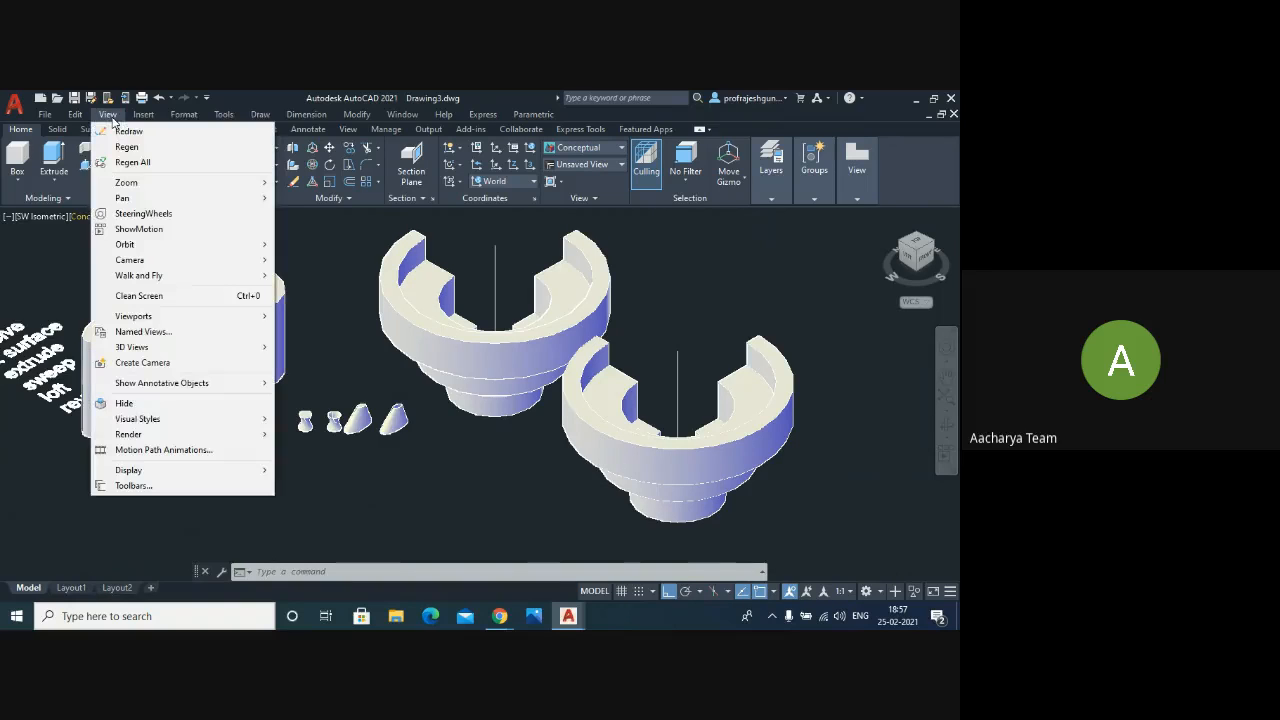
mouse_move(212, 419)
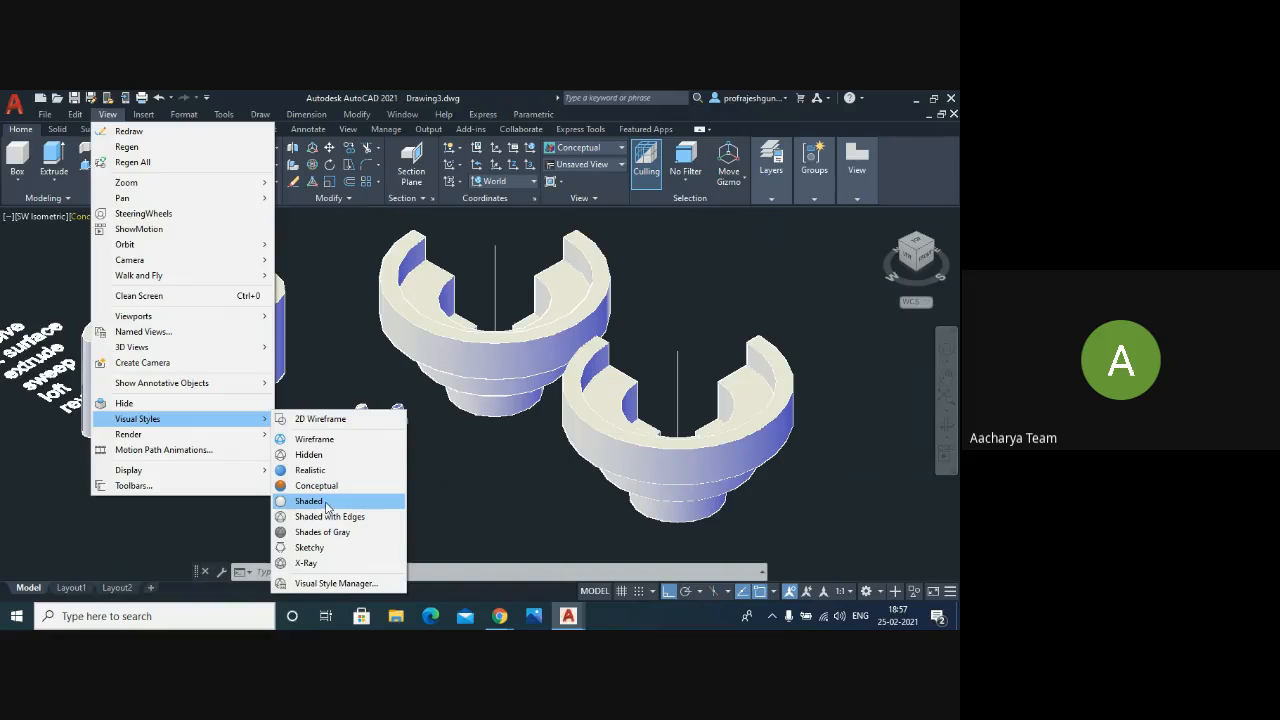
click(309, 501)
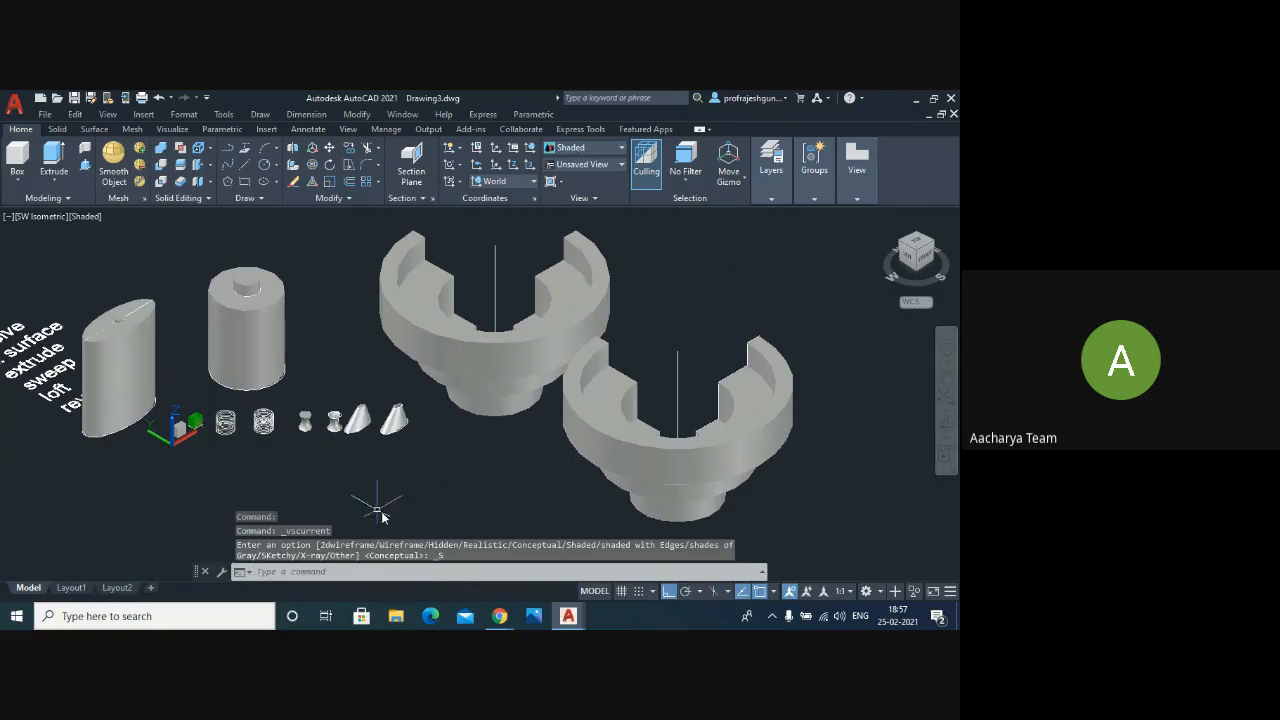
scroll(851, 470, up, 2)
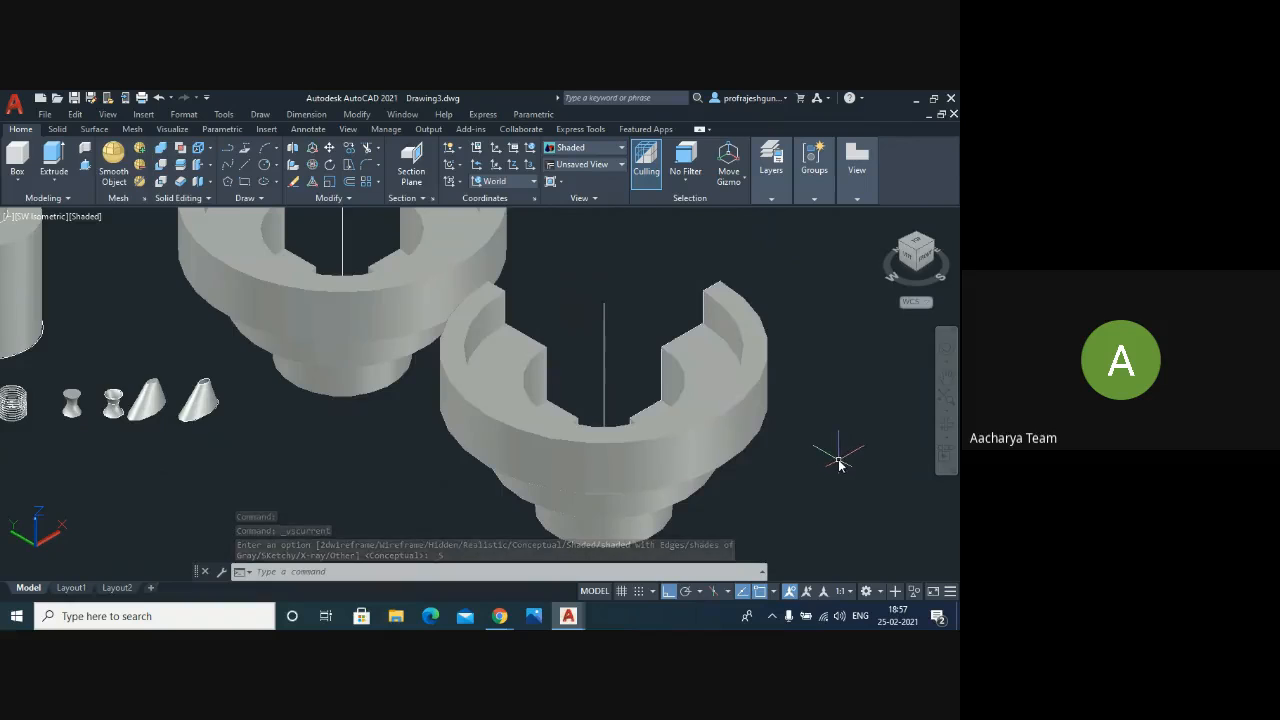
scroll(837, 457, down, 2)
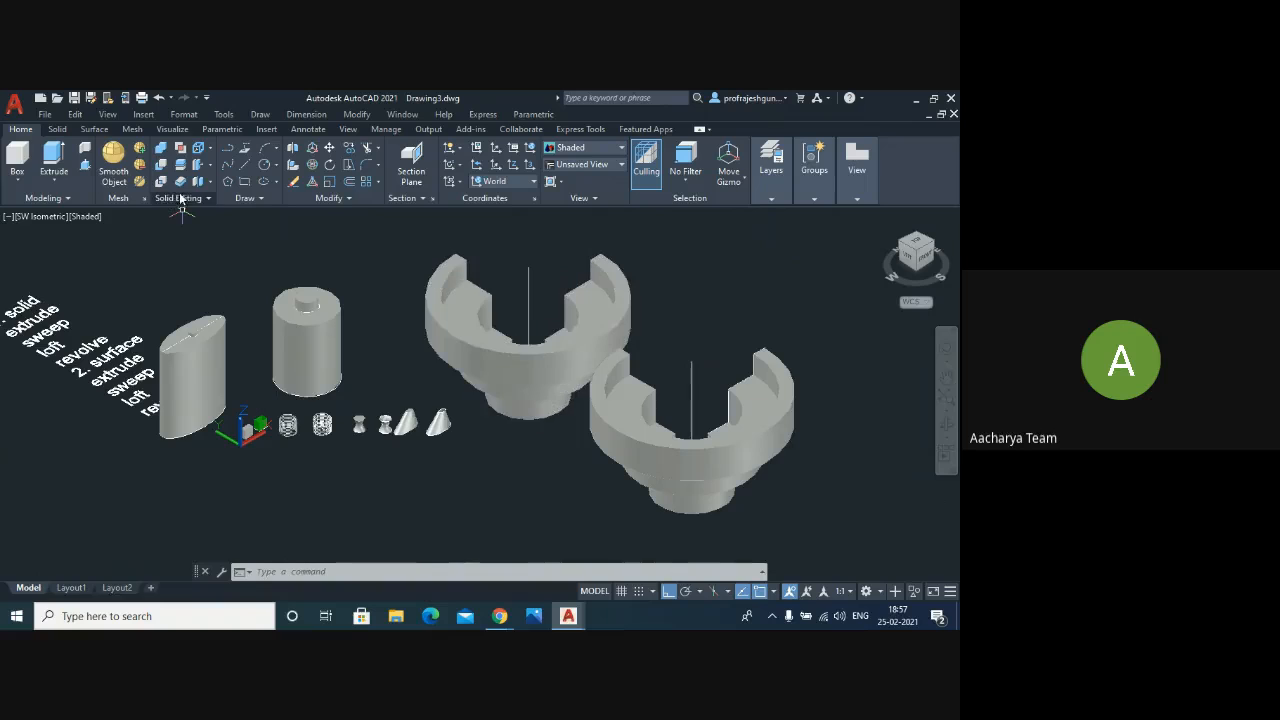
- Set the visual style of the model view back to Realistic
click(106, 116)
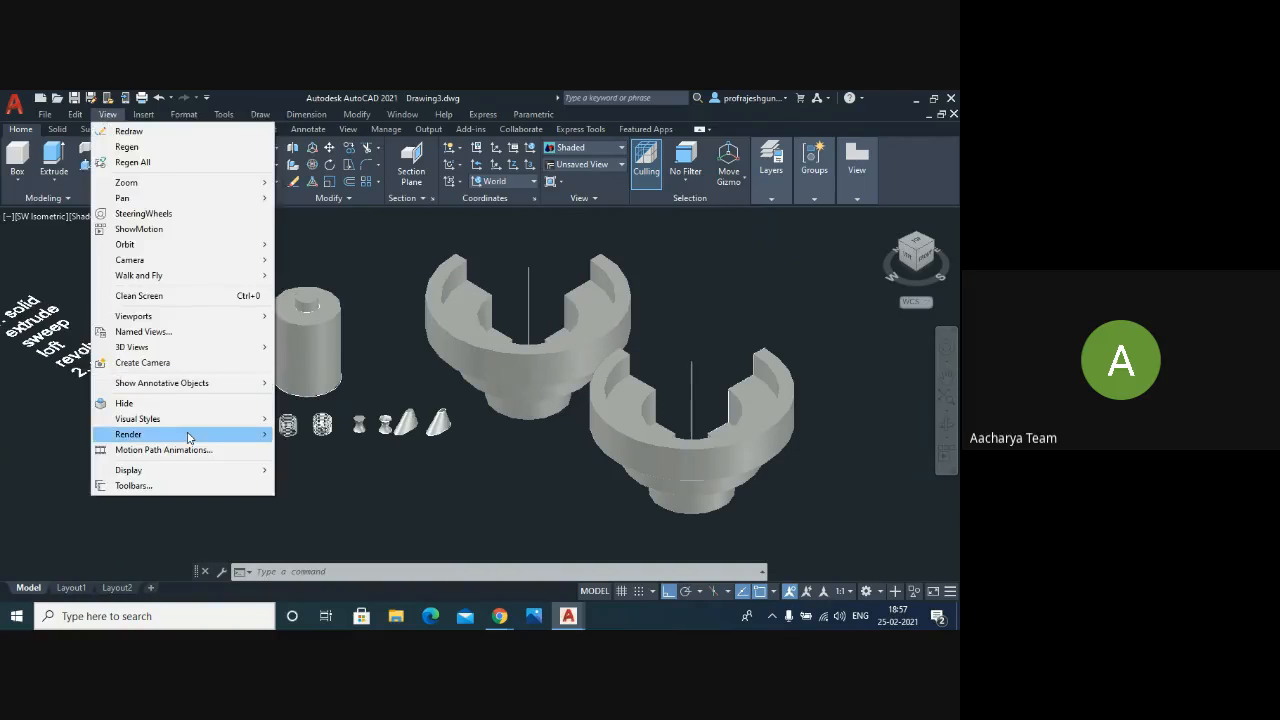
mouse_move(188, 437)
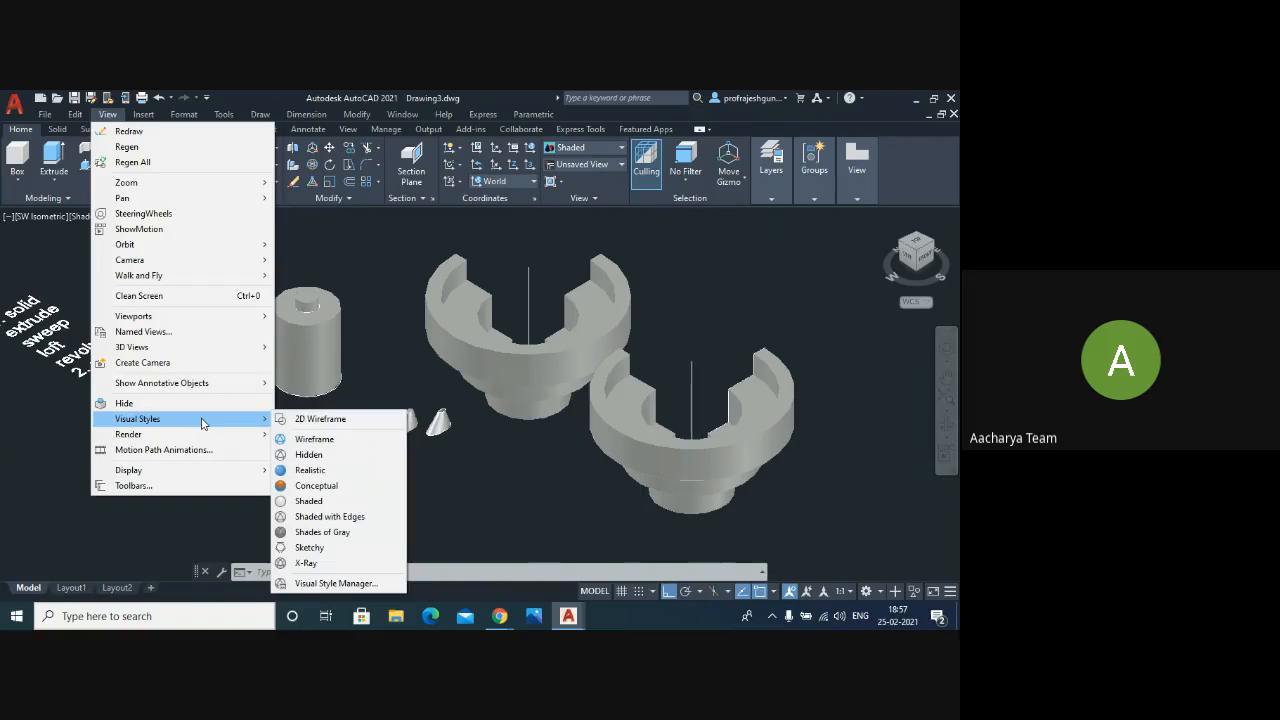
click(321, 472)
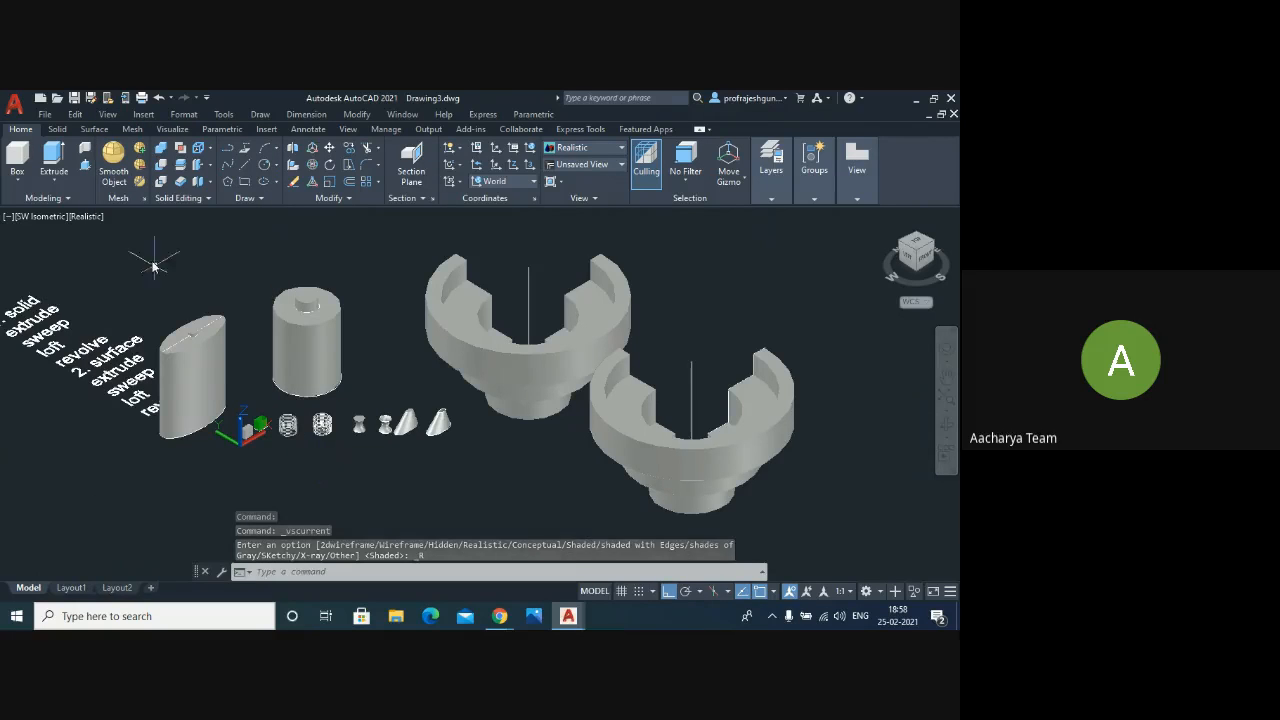
- Change the visual style to Shaded and compare the two revolved bodies
click(87, 218)
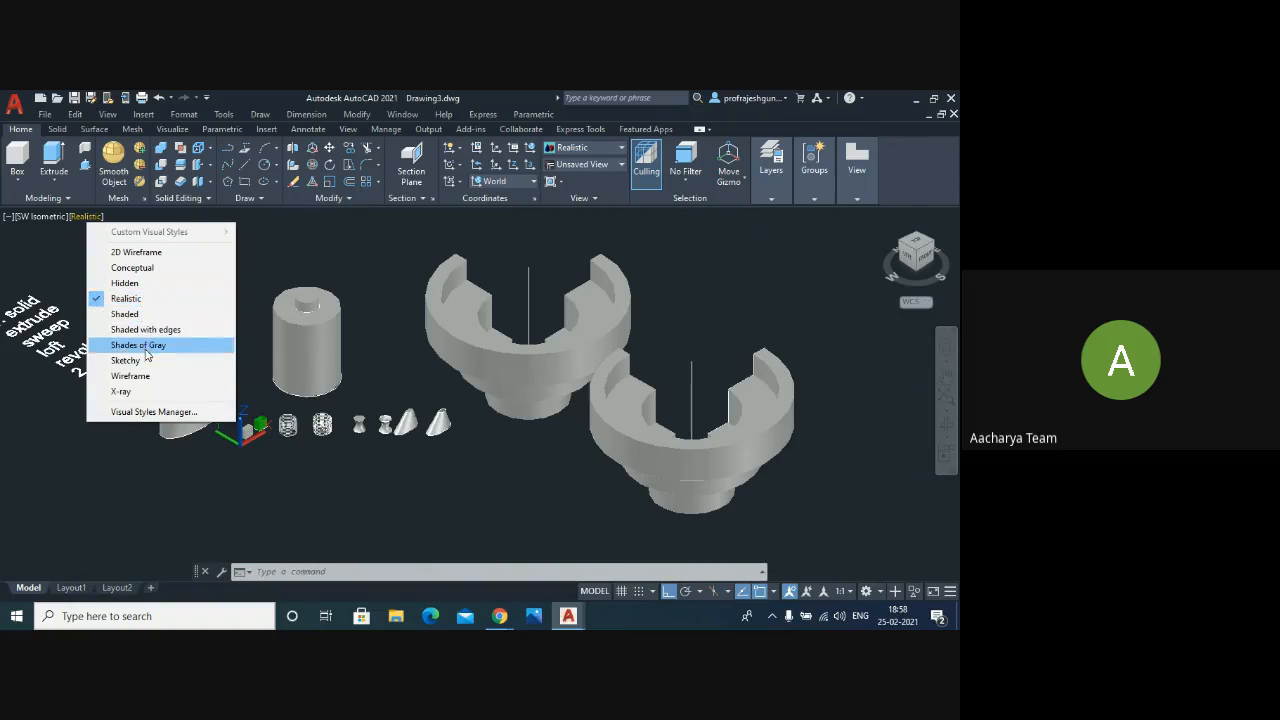
click(128, 314)
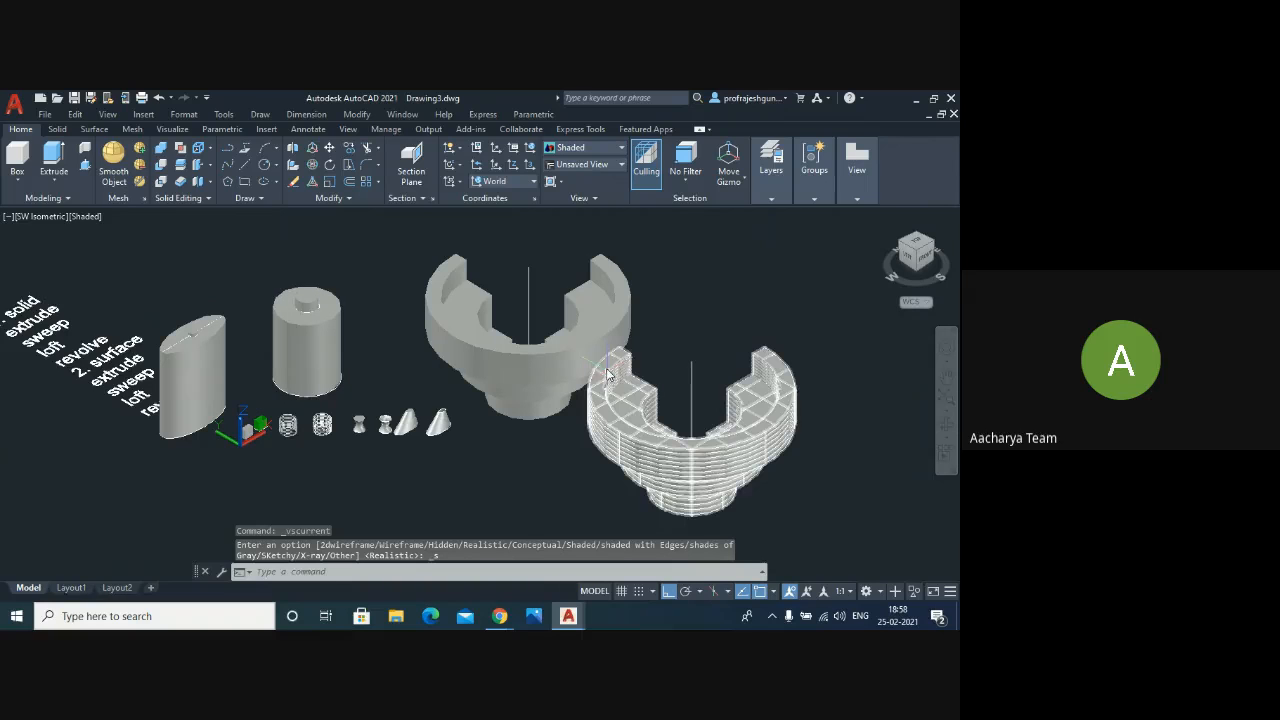
scroll(815, 427, up, 3)
scroll(815, 427, down, 4)
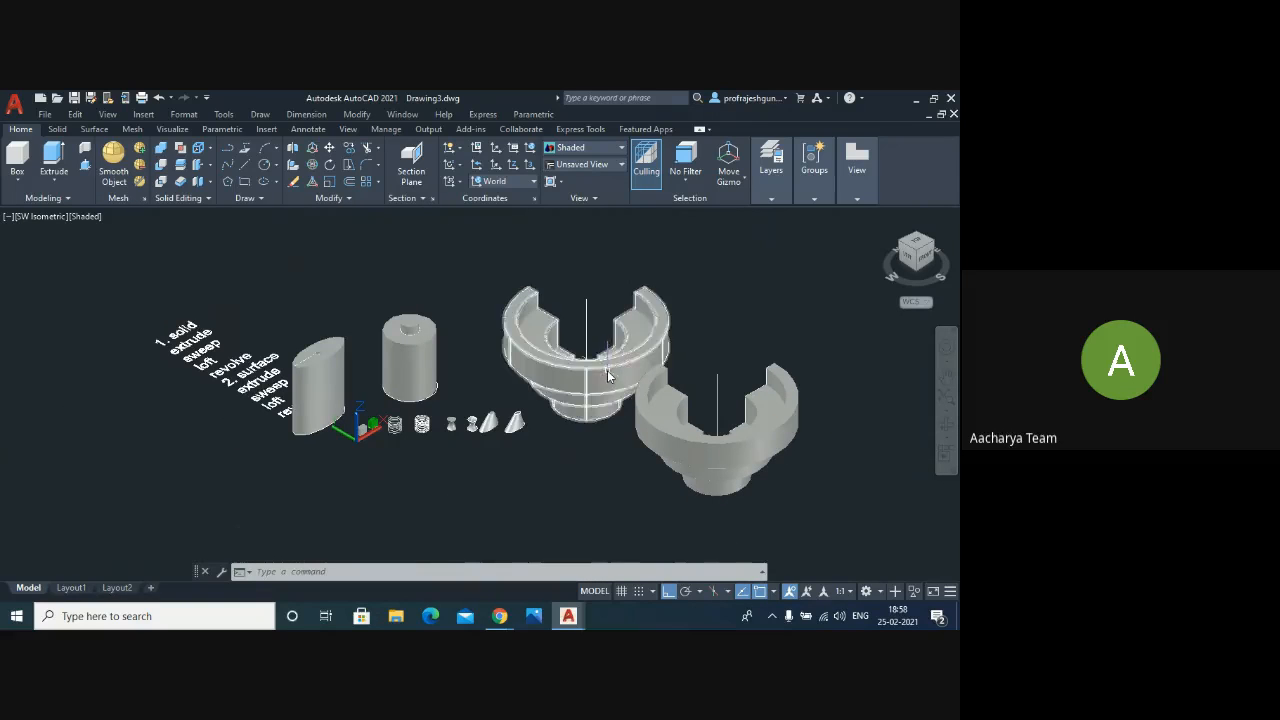
- Set the colour of the revolved 3D solid to Red and clear the selection
click(608, 373)
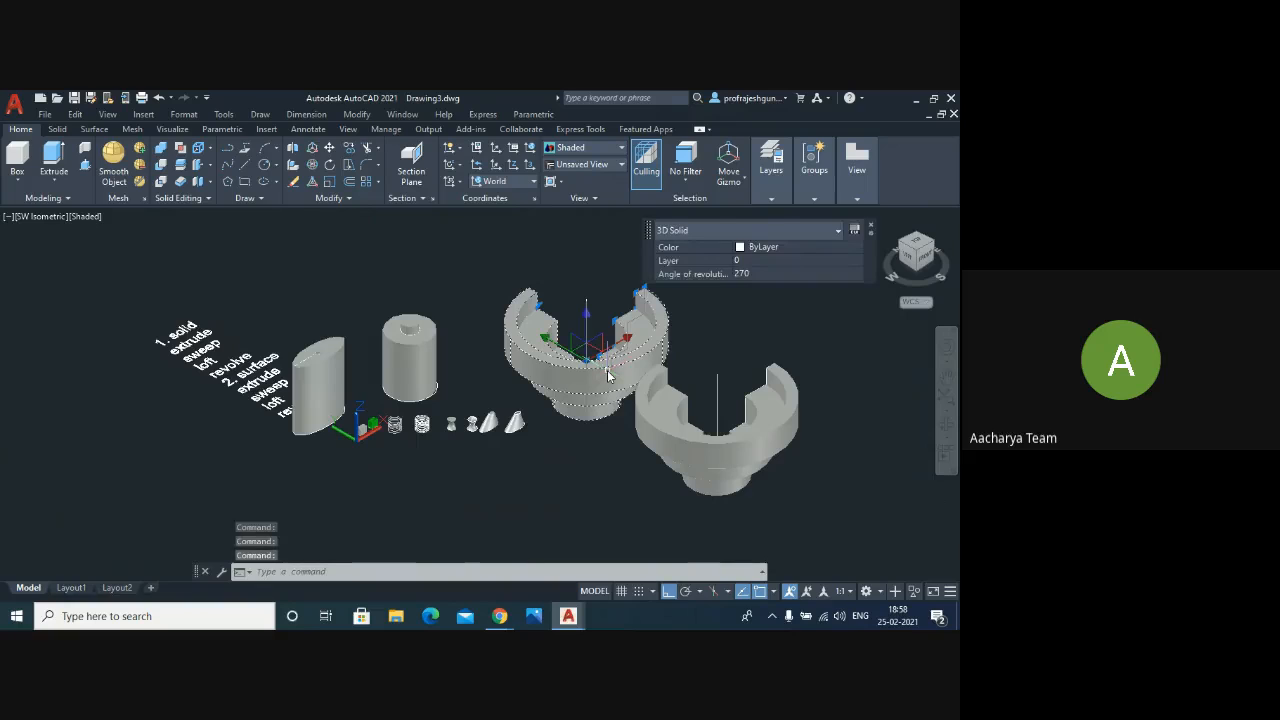
click(787, 252)
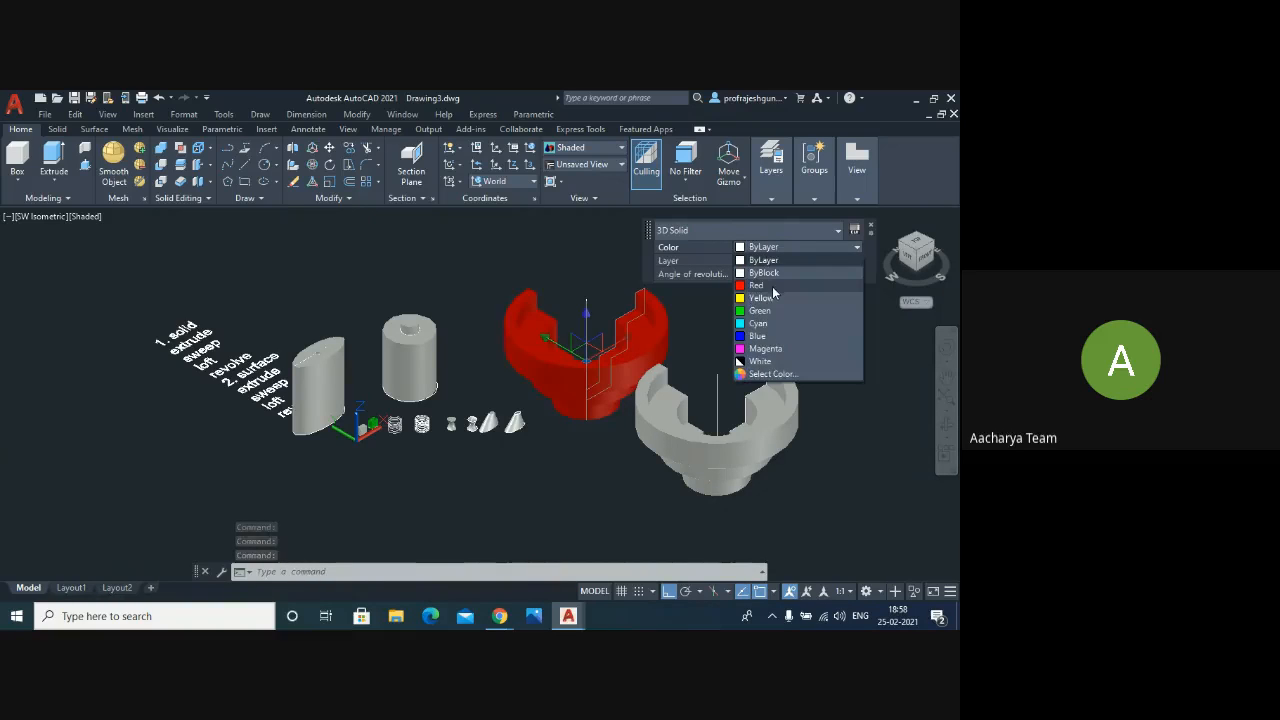
click(772, 286)
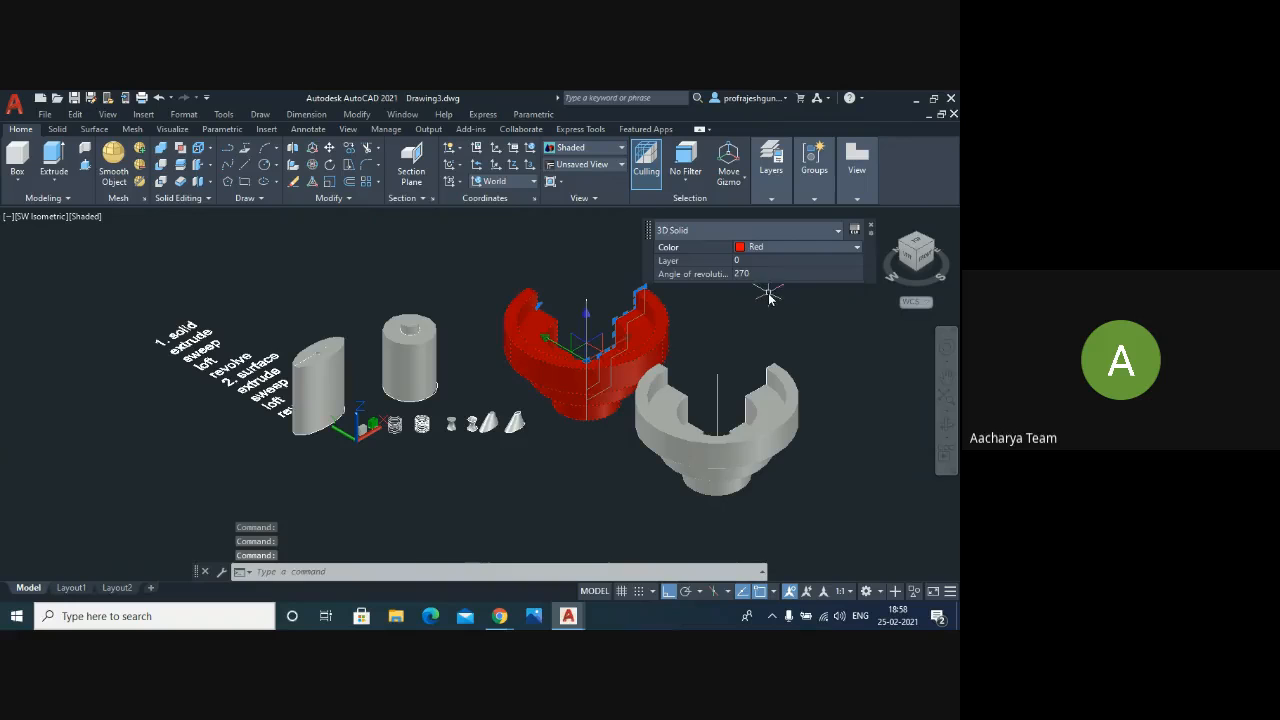
click(766, 442)
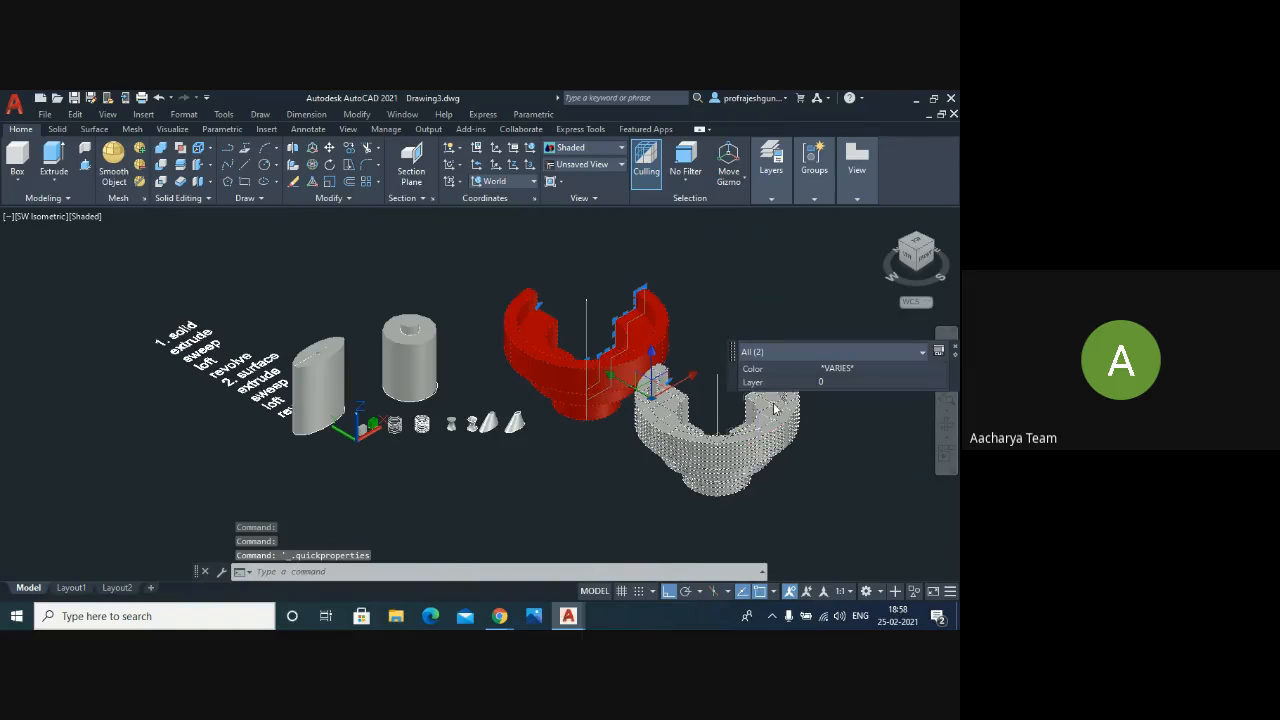
key(Escape)
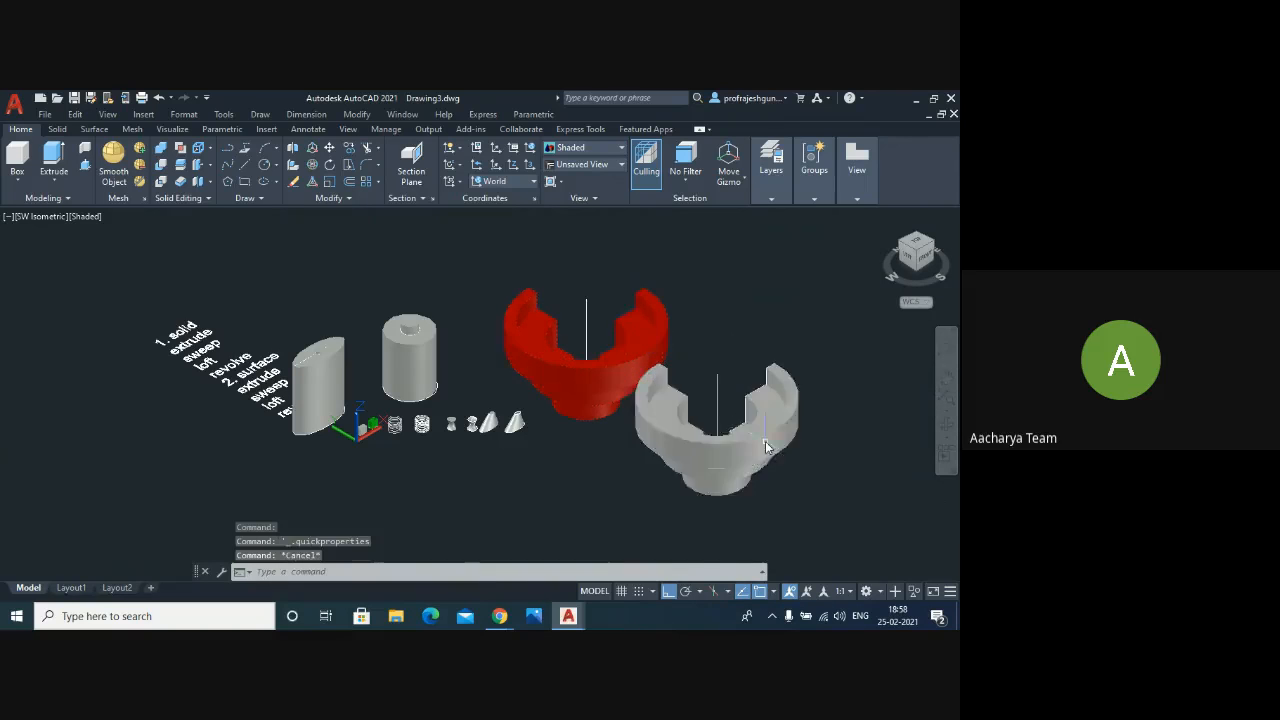
- Set the colour of the revolved surface body to Yellow and deselect it
click(766, 446)
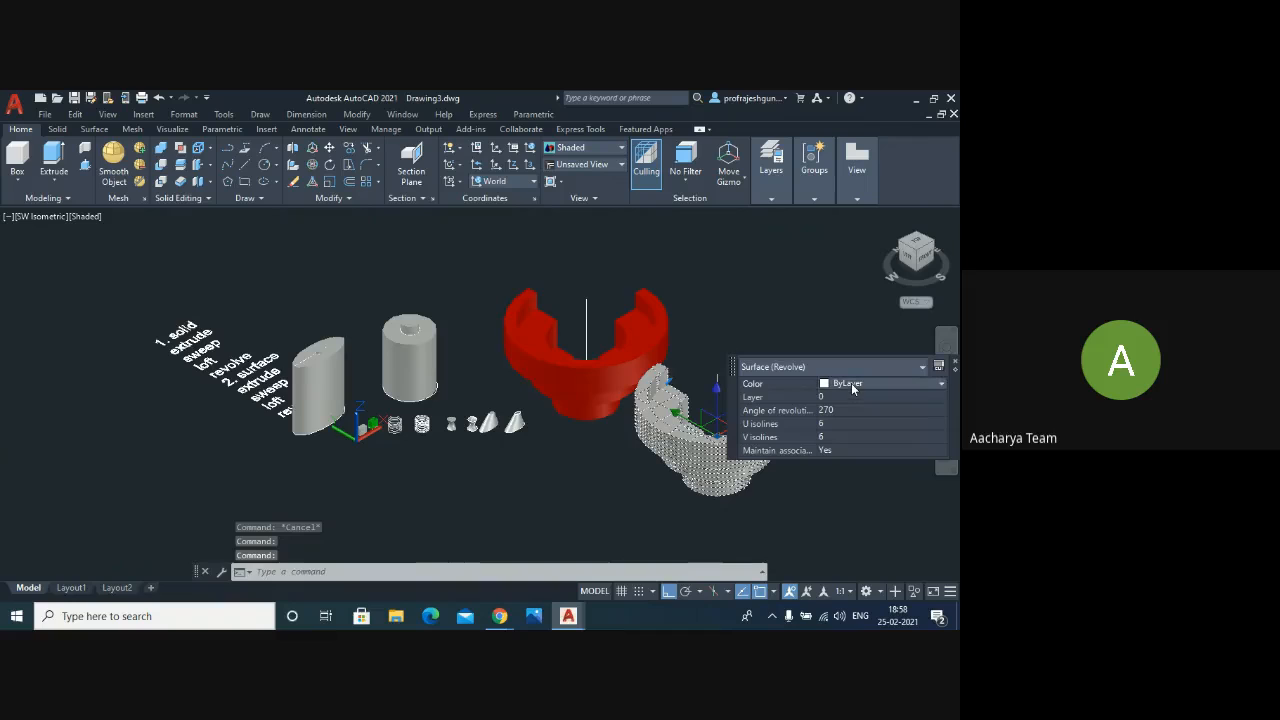
click(852, 385)
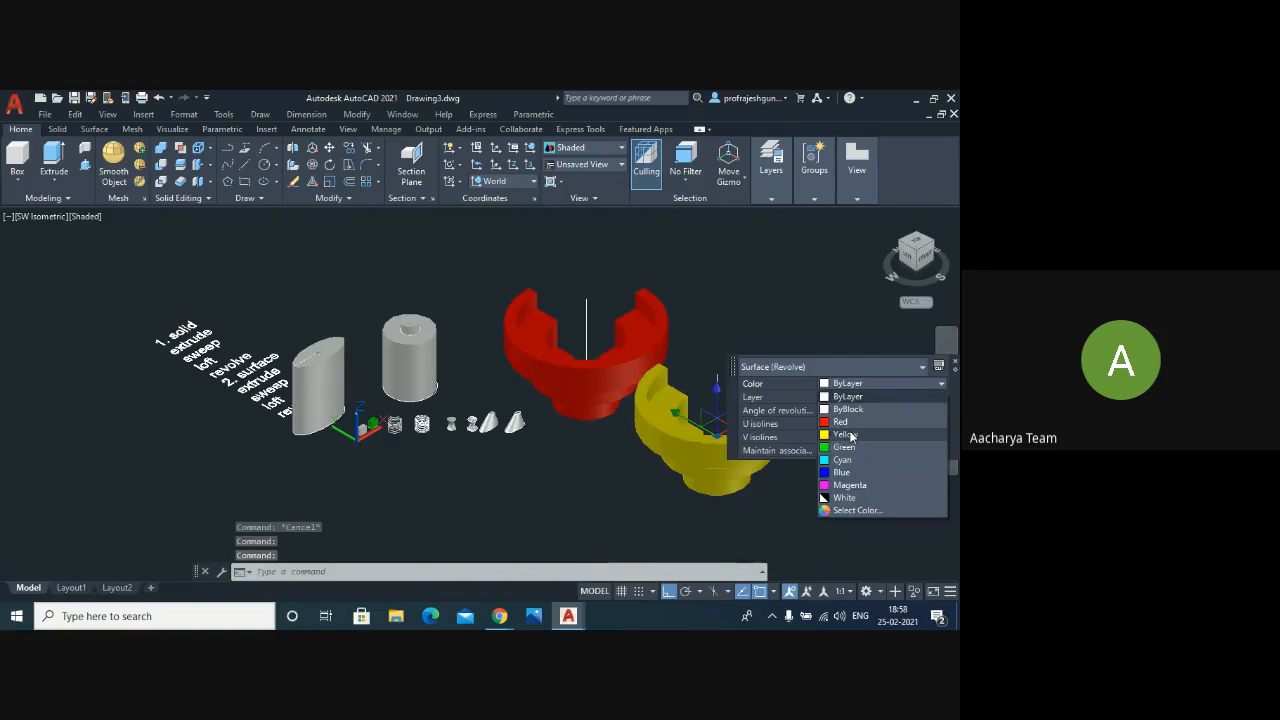
click(849, 425)
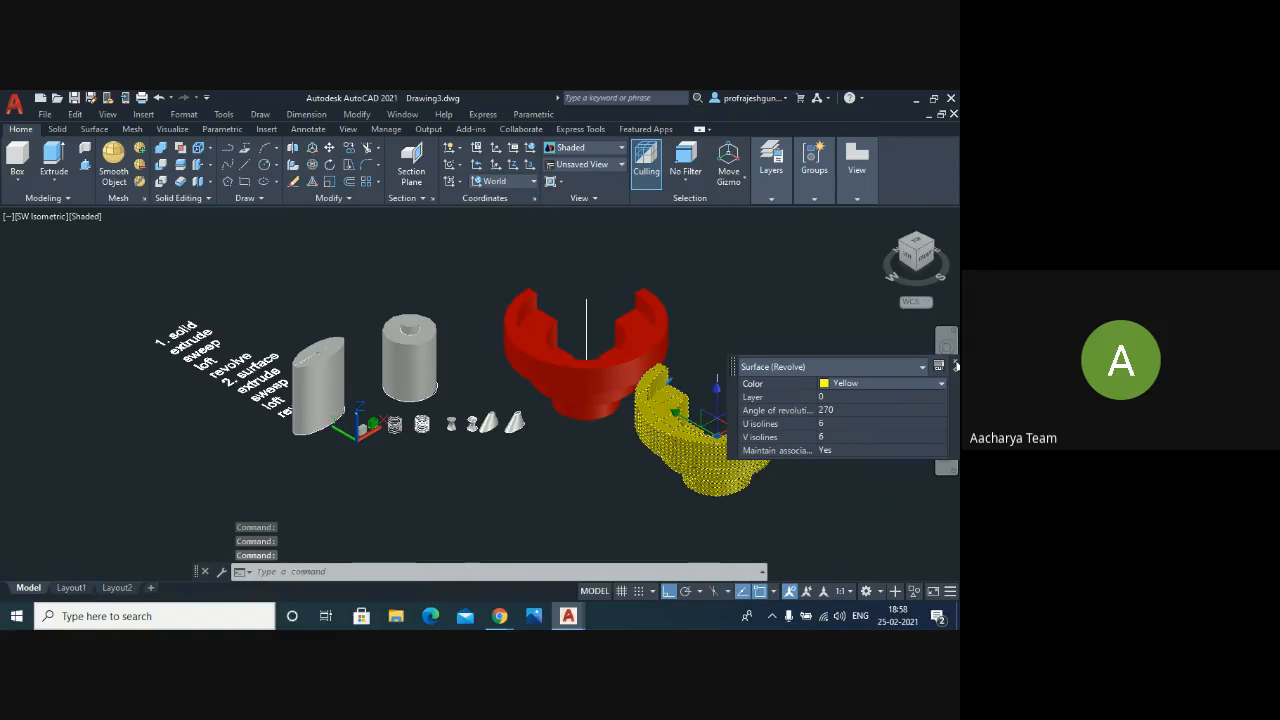
click(955, 366)
key(Escape)
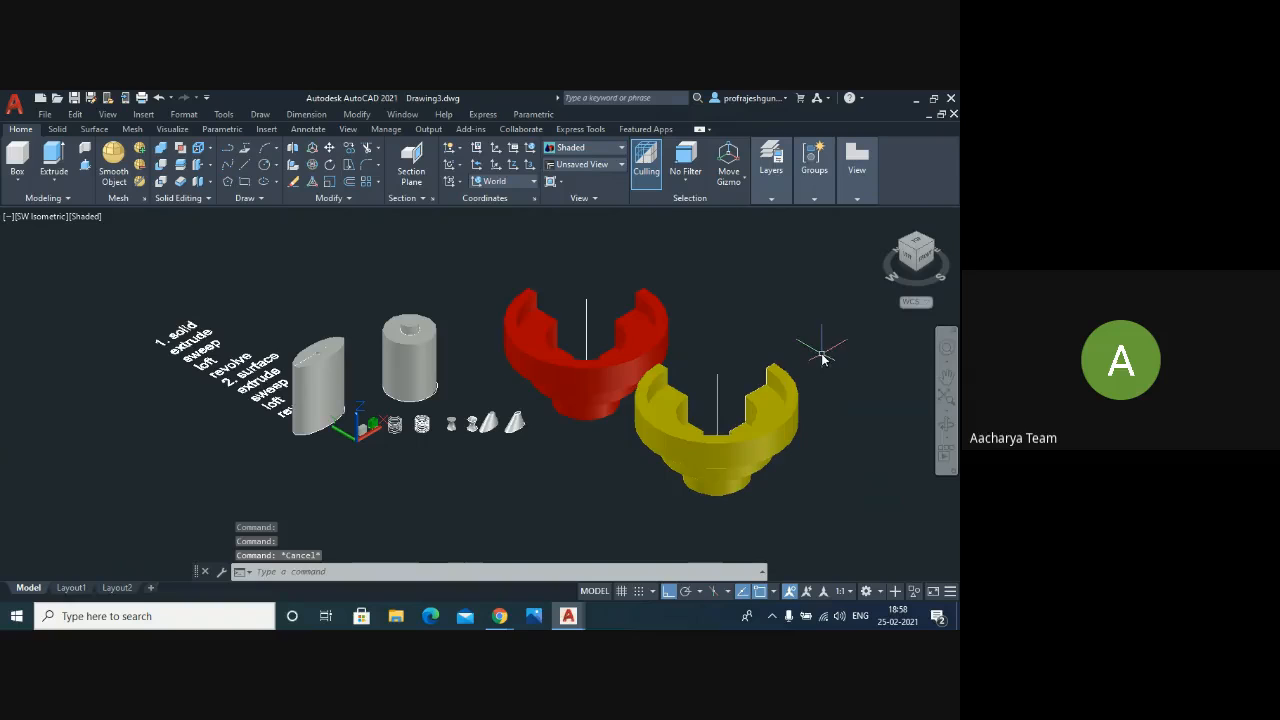
- Compare the red and yellow bodies in the Realistic visual style and again in Shaded
click(82, 217)
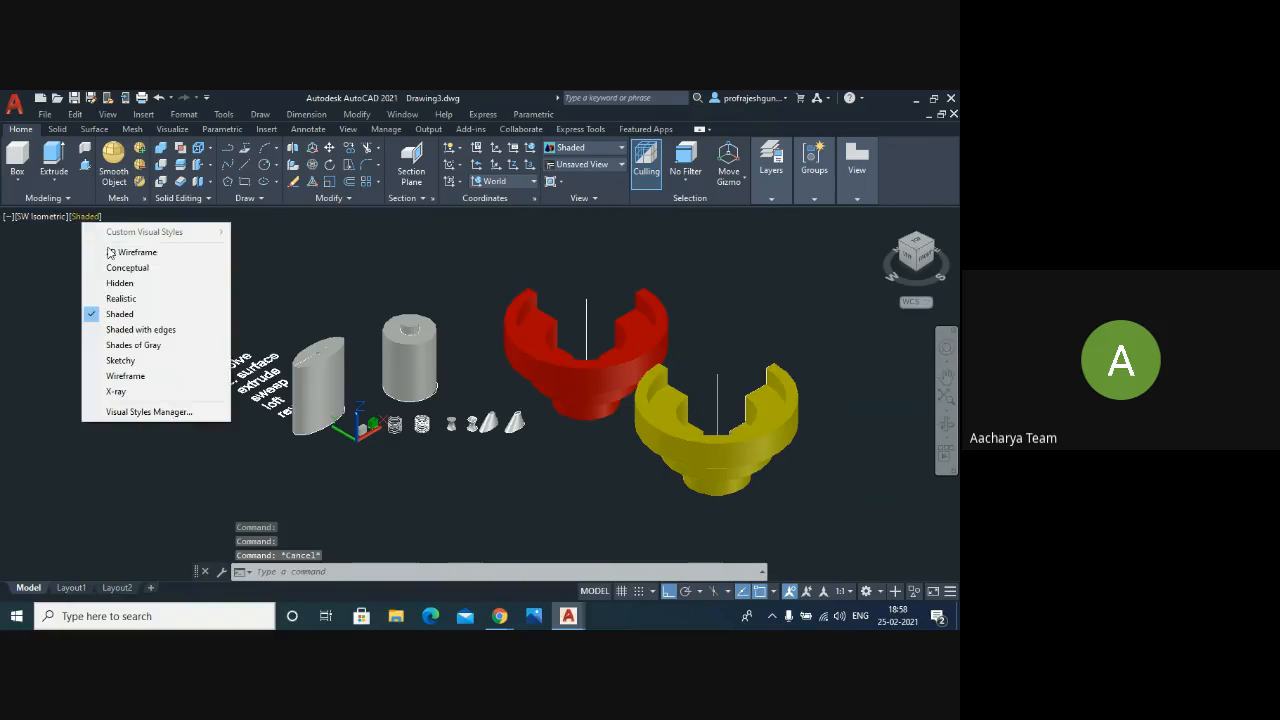
click(137, 300)
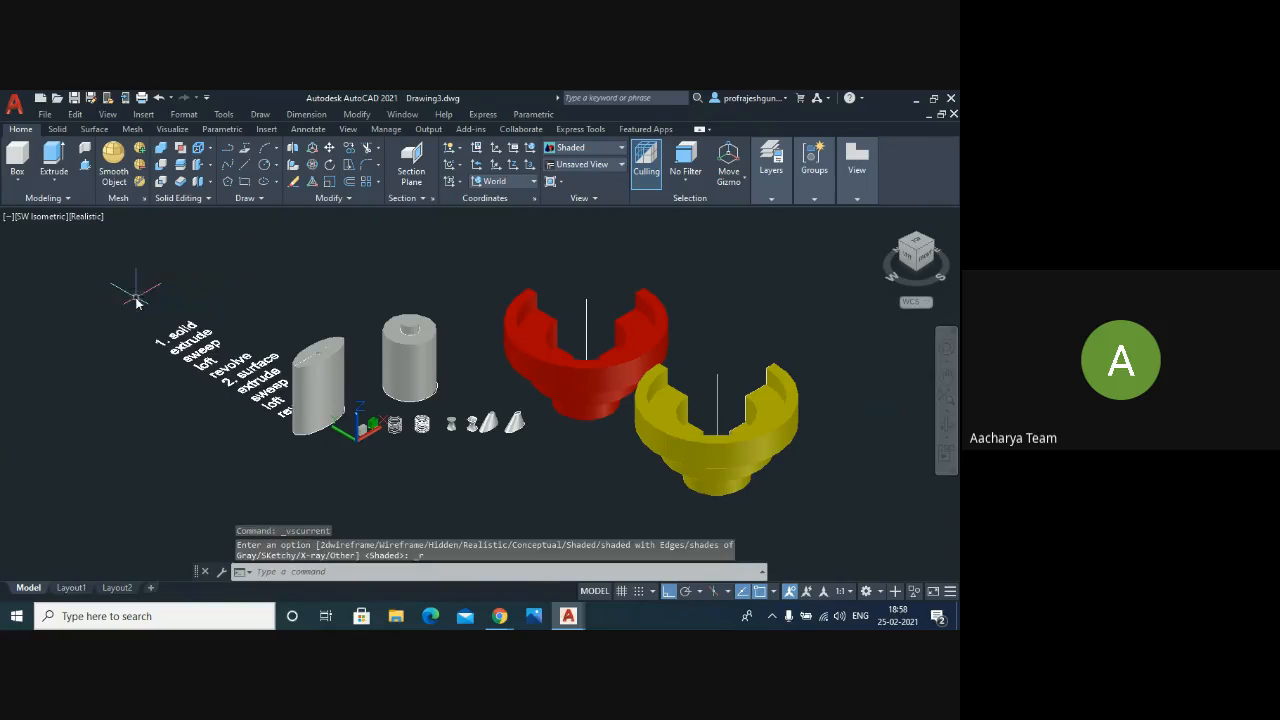
click(84, 217)
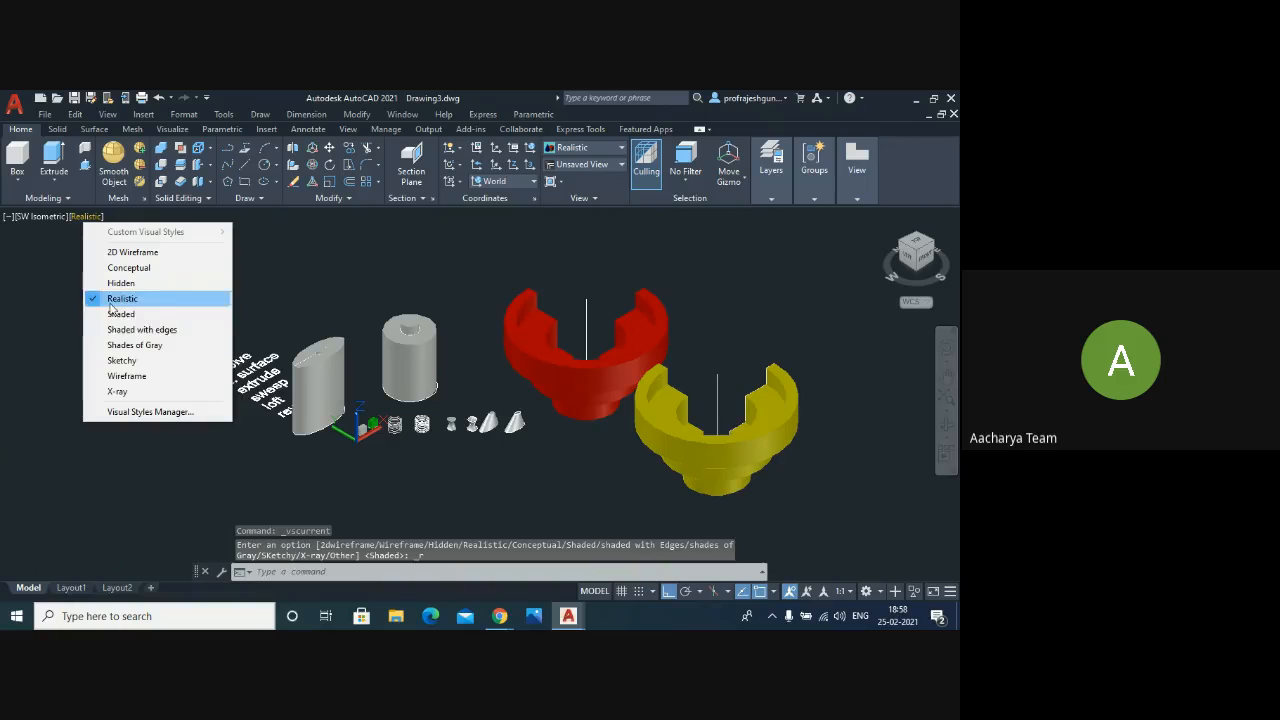
click(128, 316)
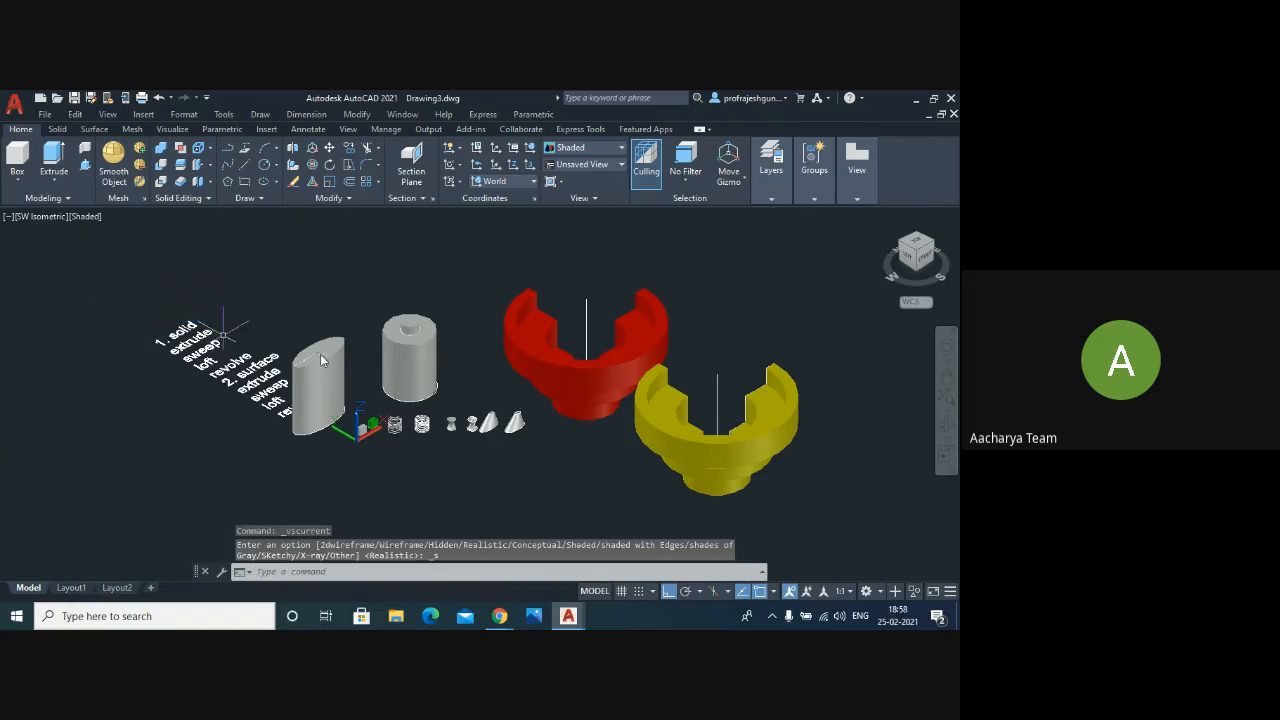
scroll(812, 440, up, 3)
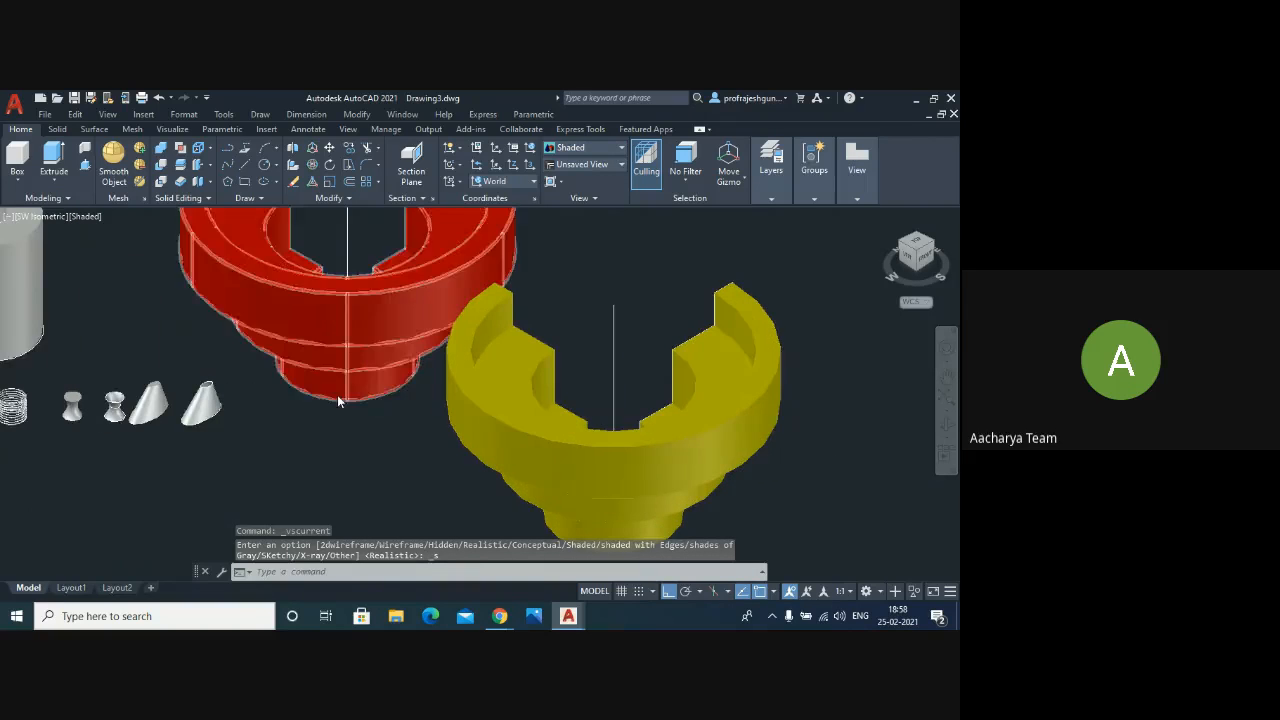
scroll(337, 394, down, 3)
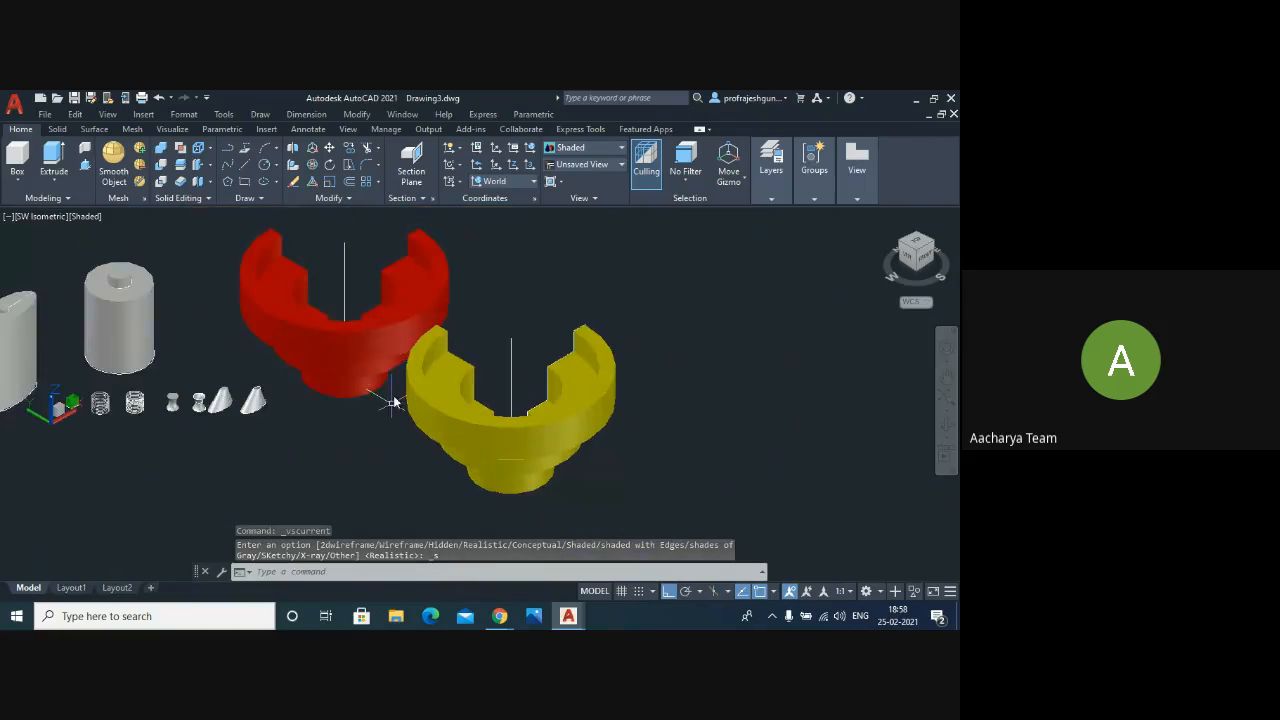
- Display the bodies in the Shaded with Edges visual style, followed by Shades of Gray
click(107, 114)
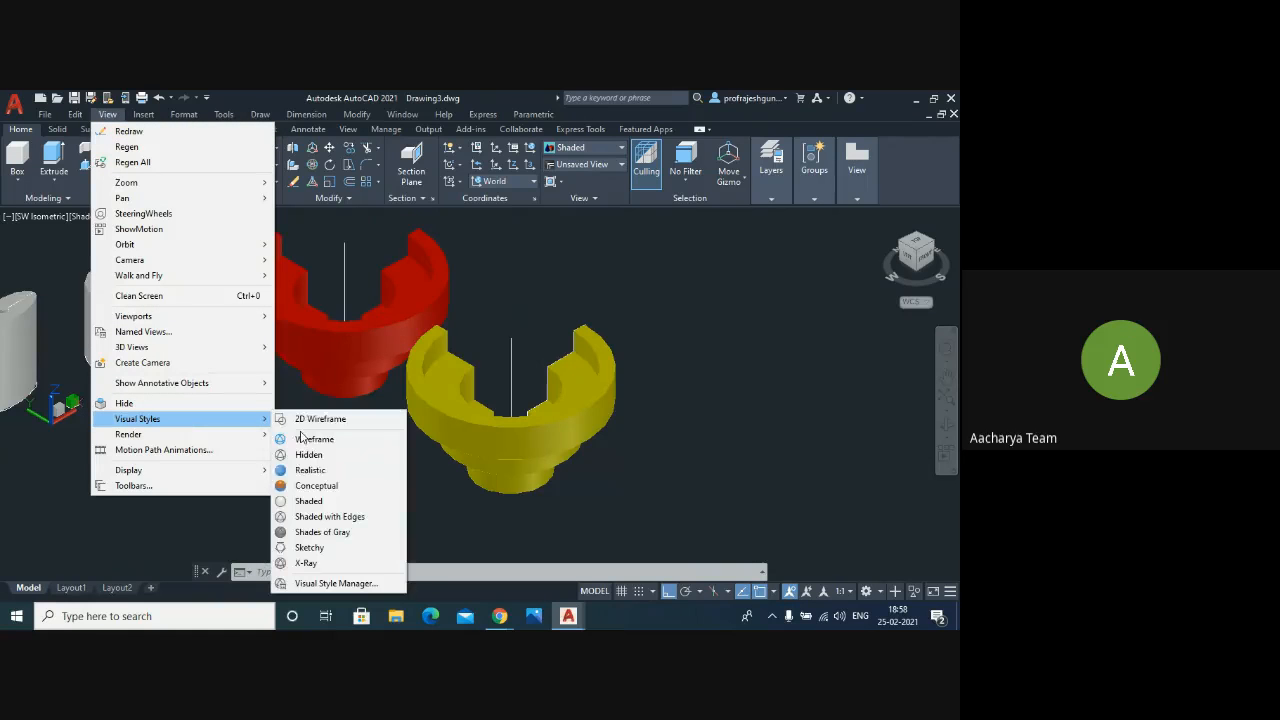
click(358, 518)
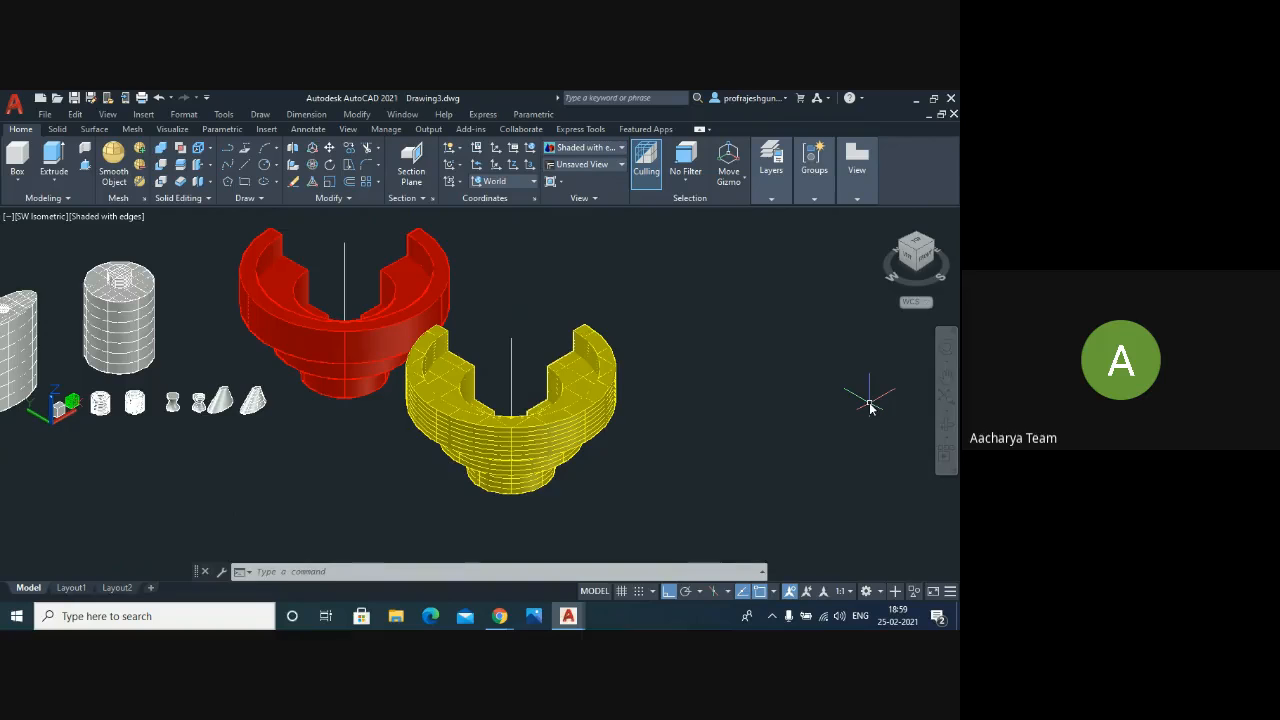
click(111, 113)
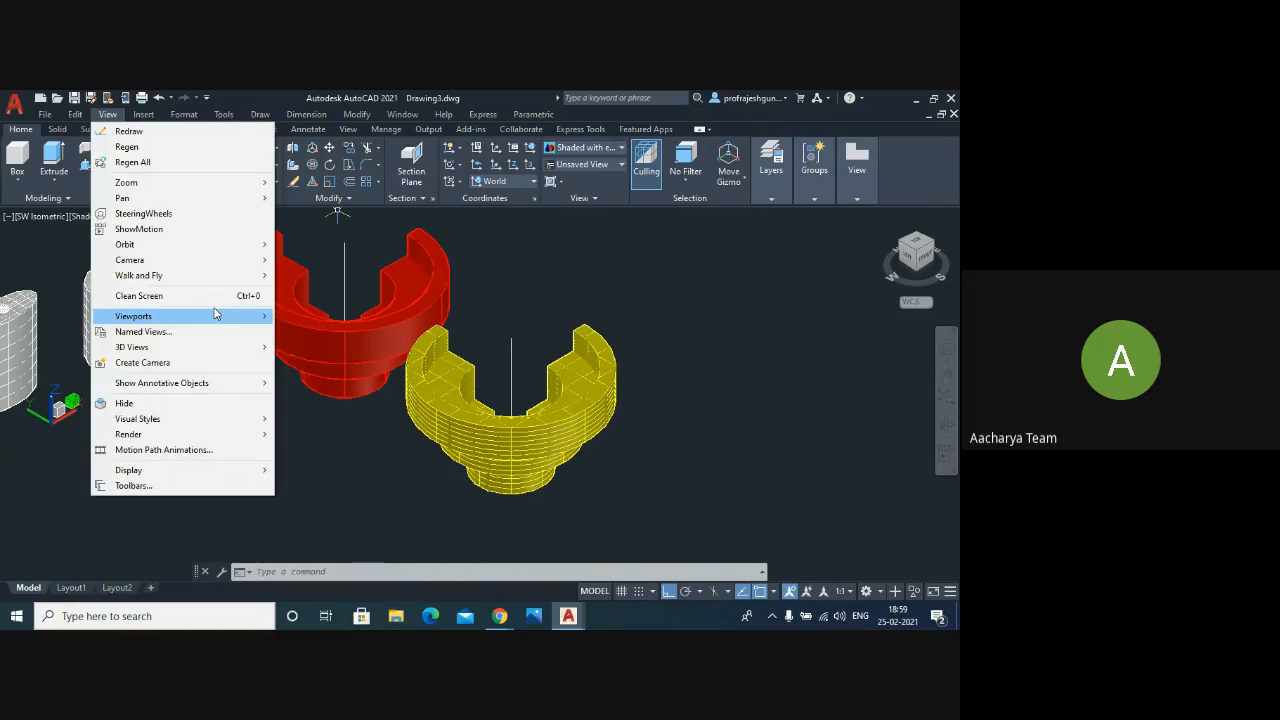
mouse_move(200, 419)
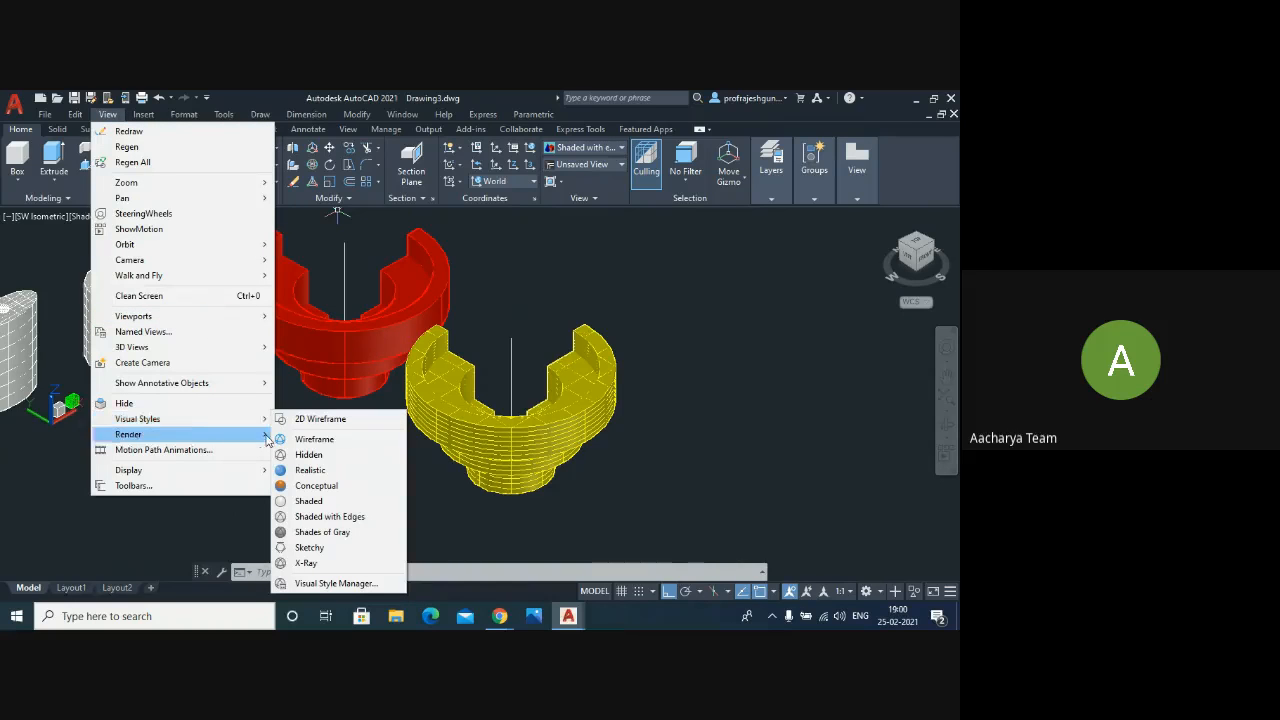
click(352, 540)
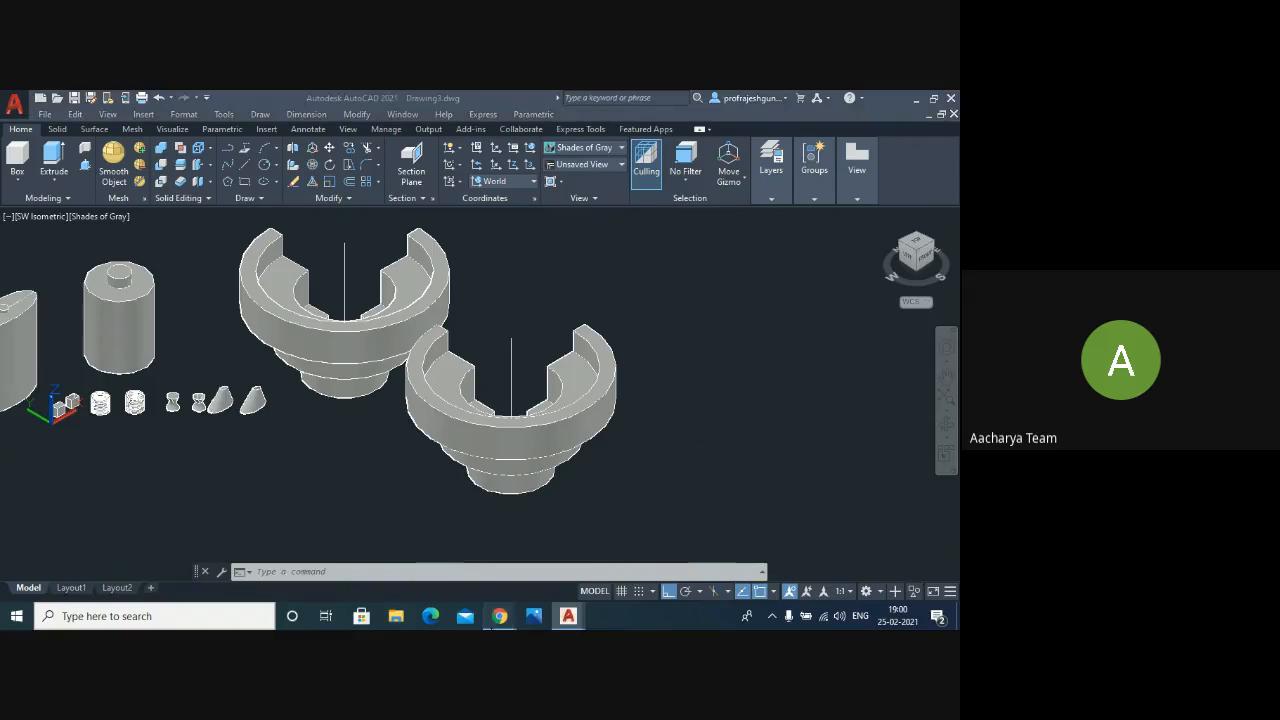
- Check the Google Meet call window and return to Drawing3.dwg in AutoCAD
mouse_move(499, 616)
click(452, 562)
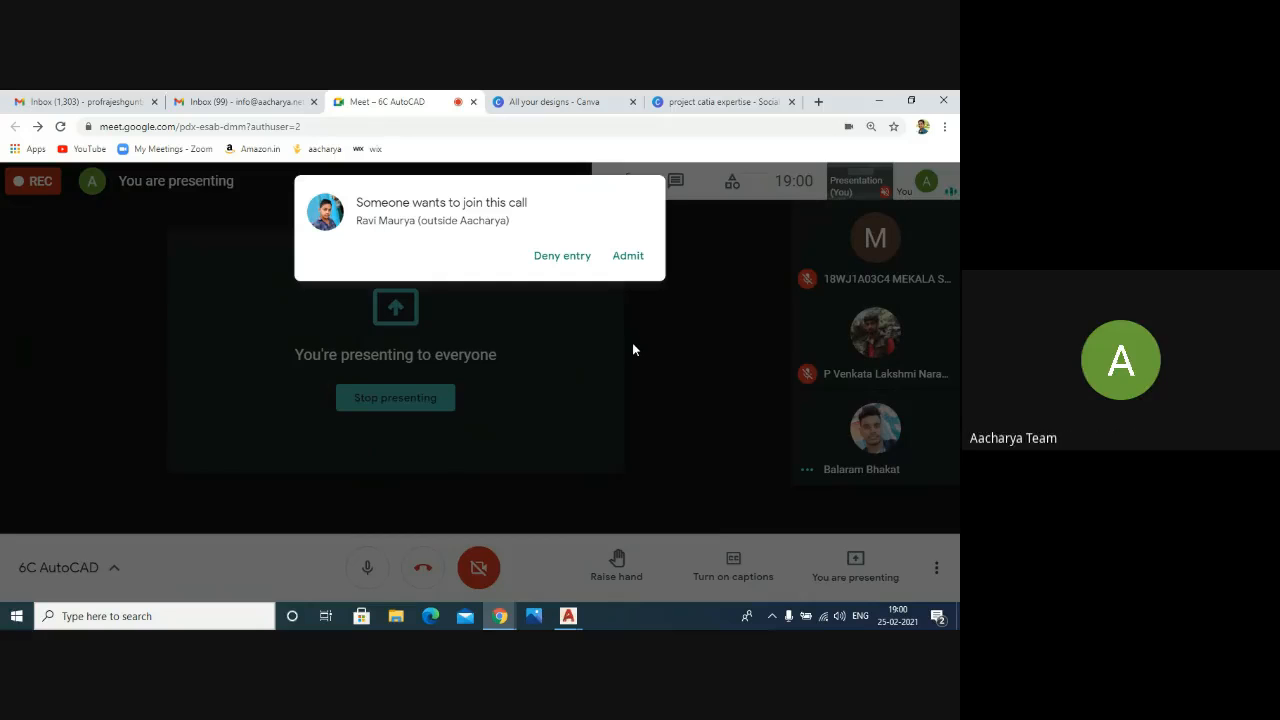
click(568, 615)
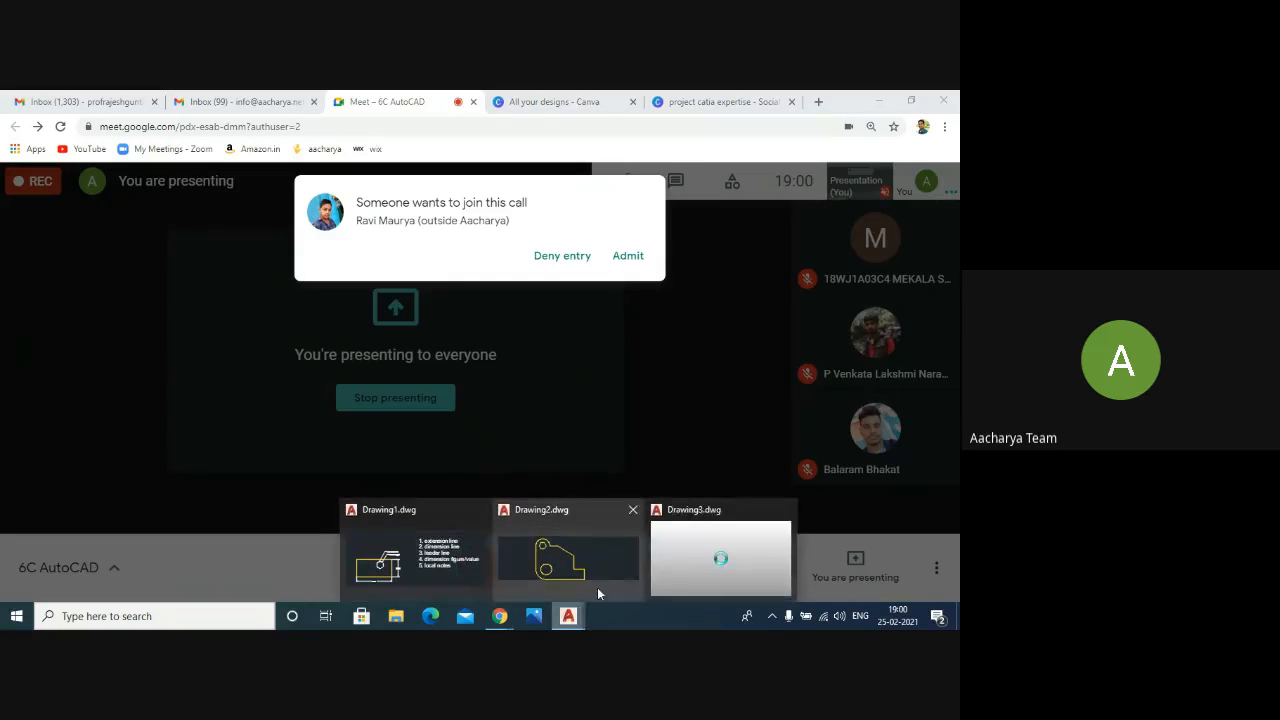
click(708, 558)
- Examine the revolved bodies, cylinders and small solid and surface shapes in the Shades of Gray style
scroll(677, 415, down, 3)
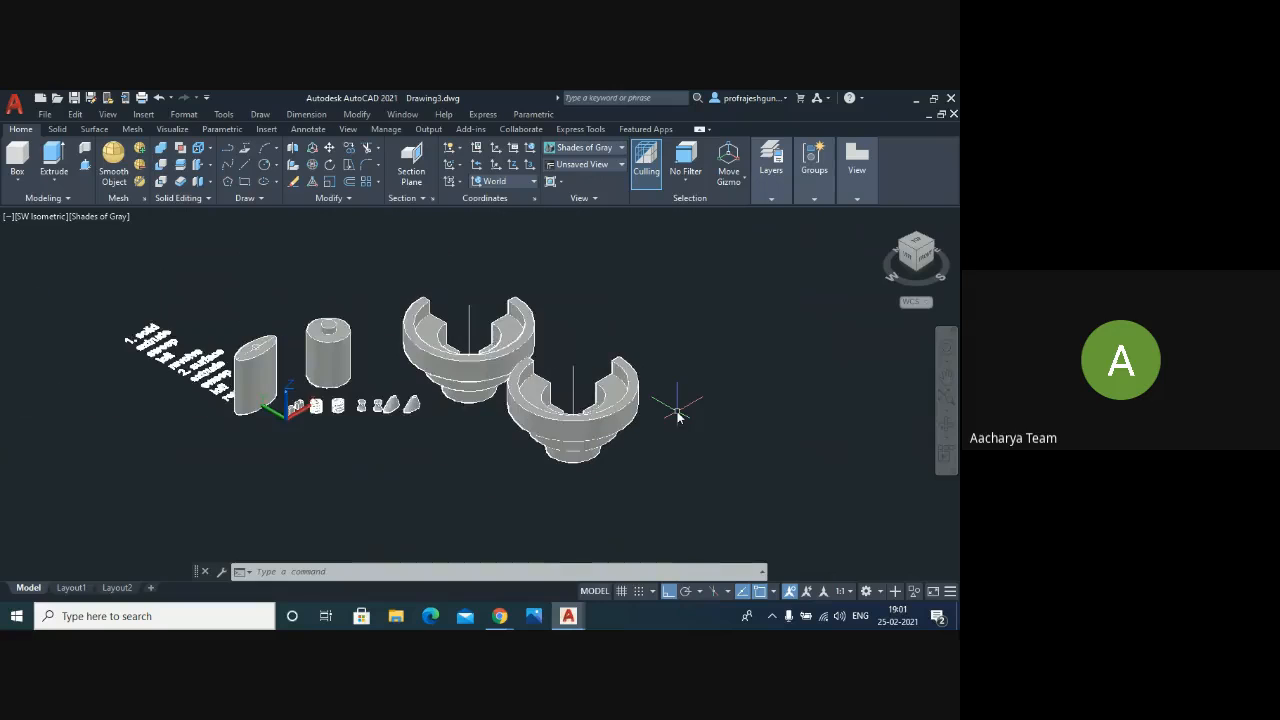
scroll(480, 348, up, 3)
scroll(480, 348, up, 2)
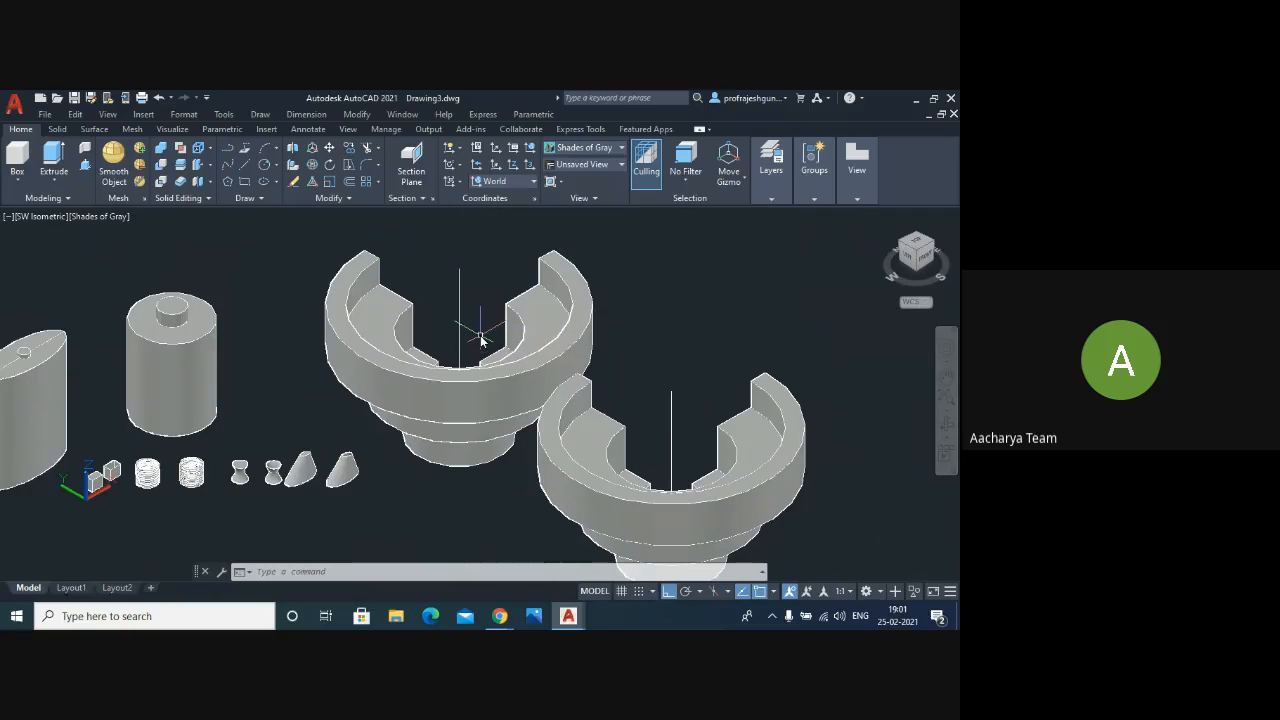
scroll(355, 325, down, 3)
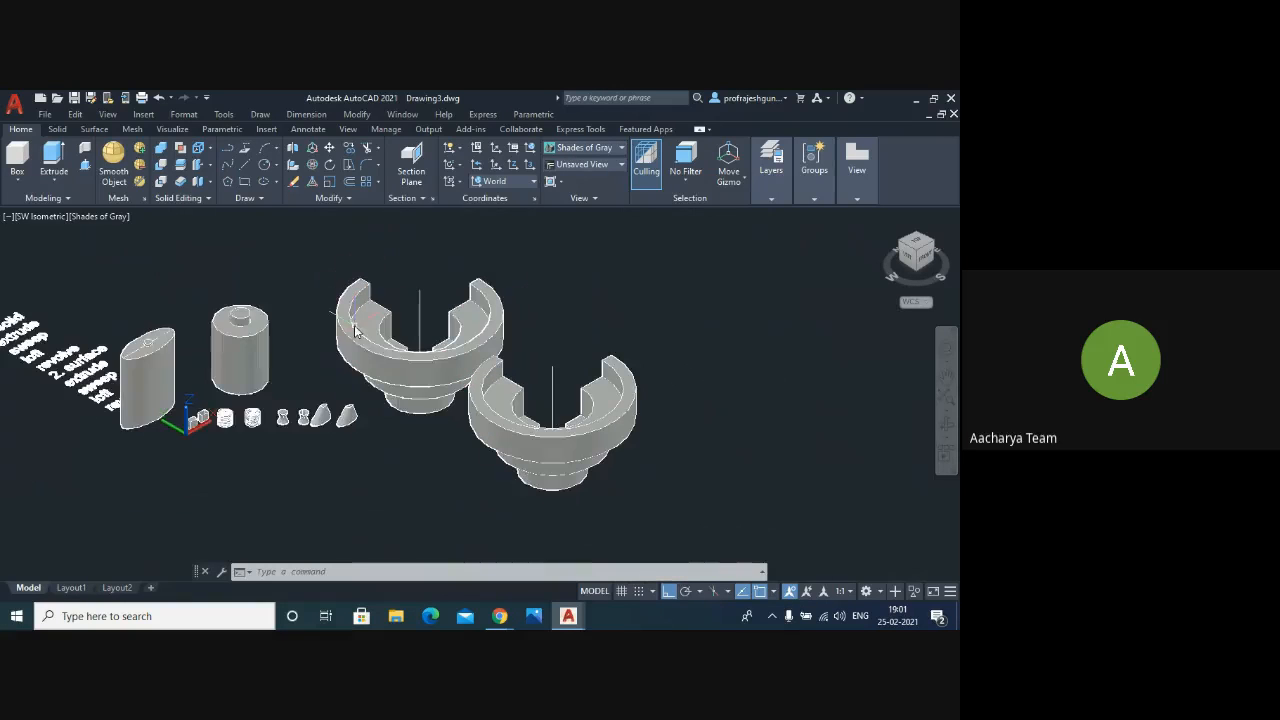
scroll(118, 368, up, 2)
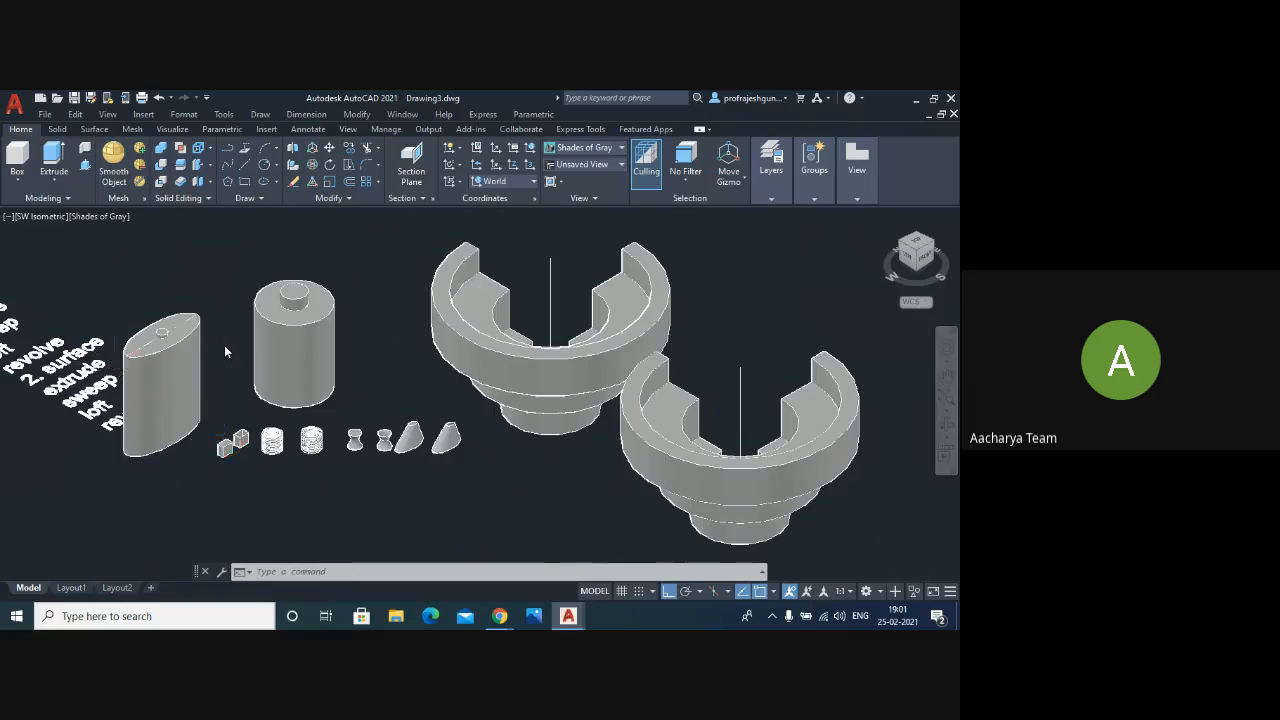
scroll(226, 349, down, 3)
scroll(378, 300, up, 2)
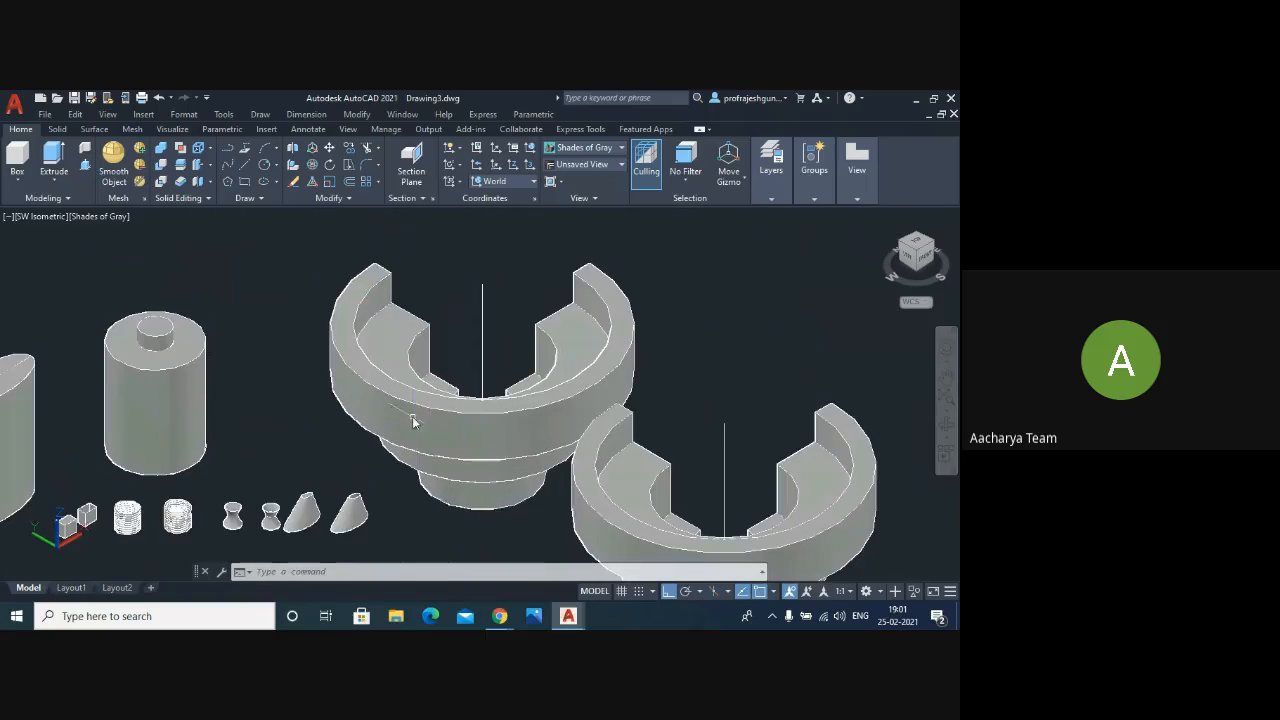
scroll(296, 300, down, 2)
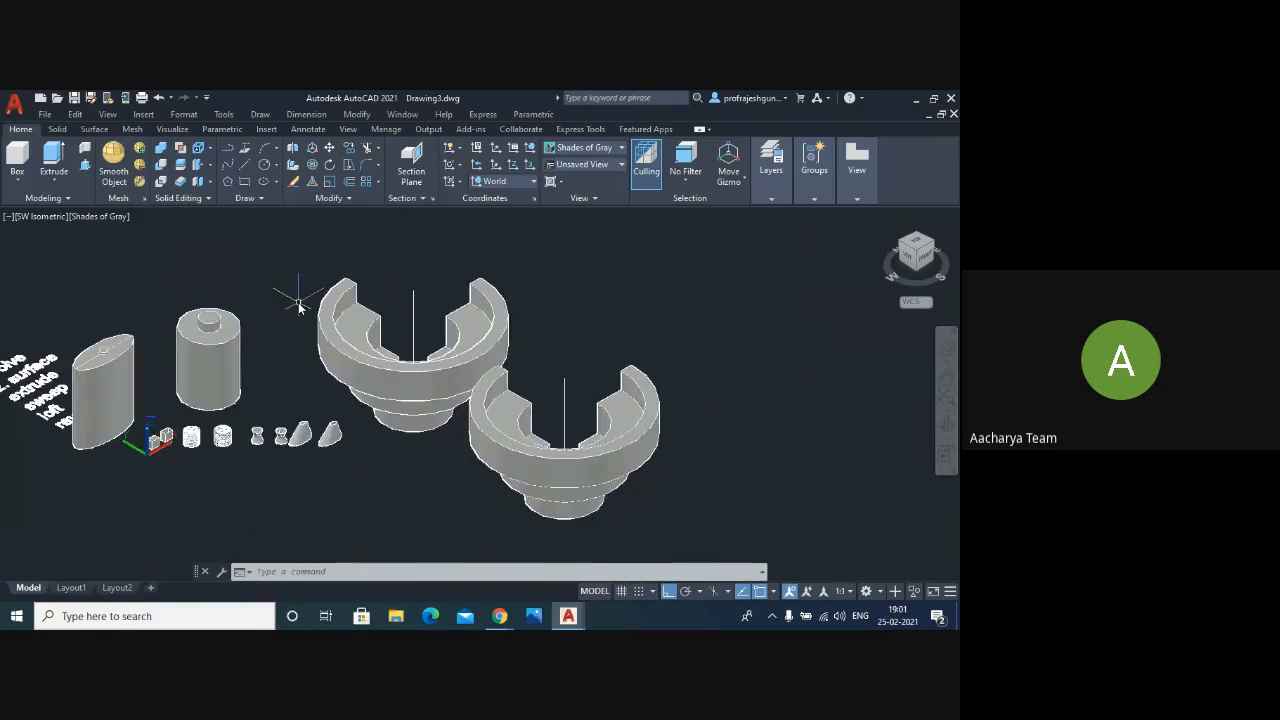
scroll(455, 385, up, 2)
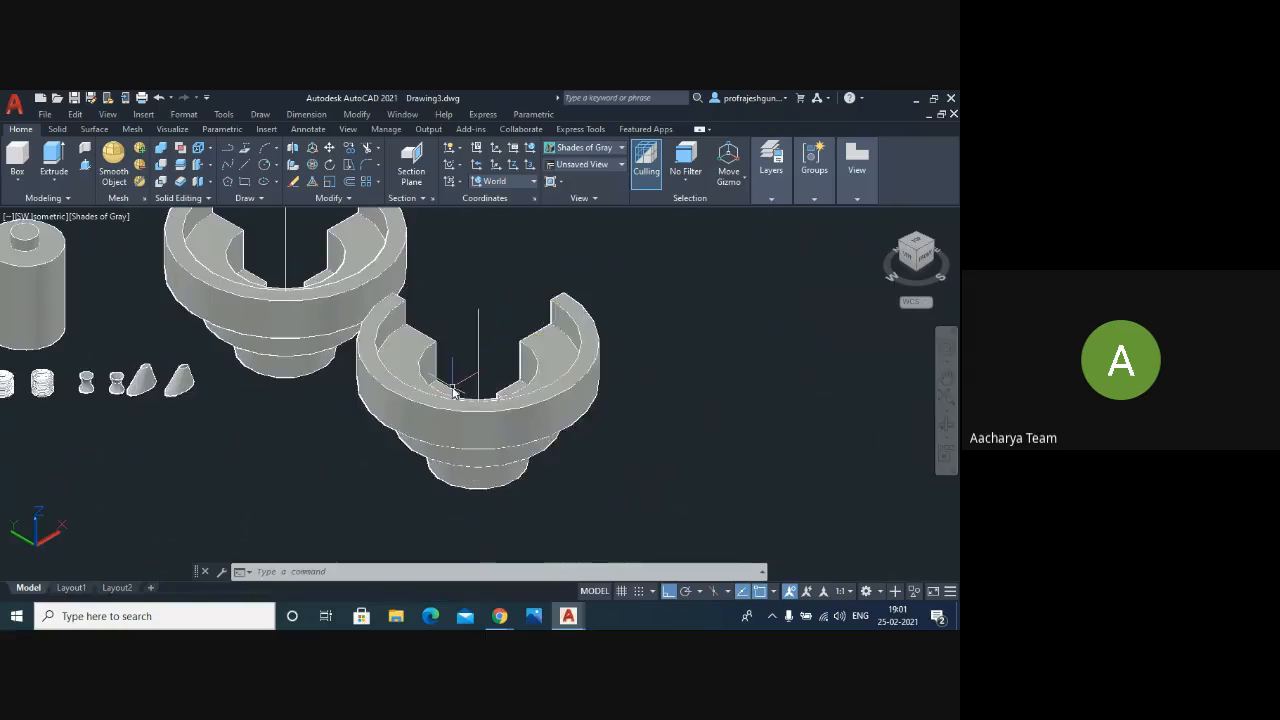
scroll(455, 385, down, 2)
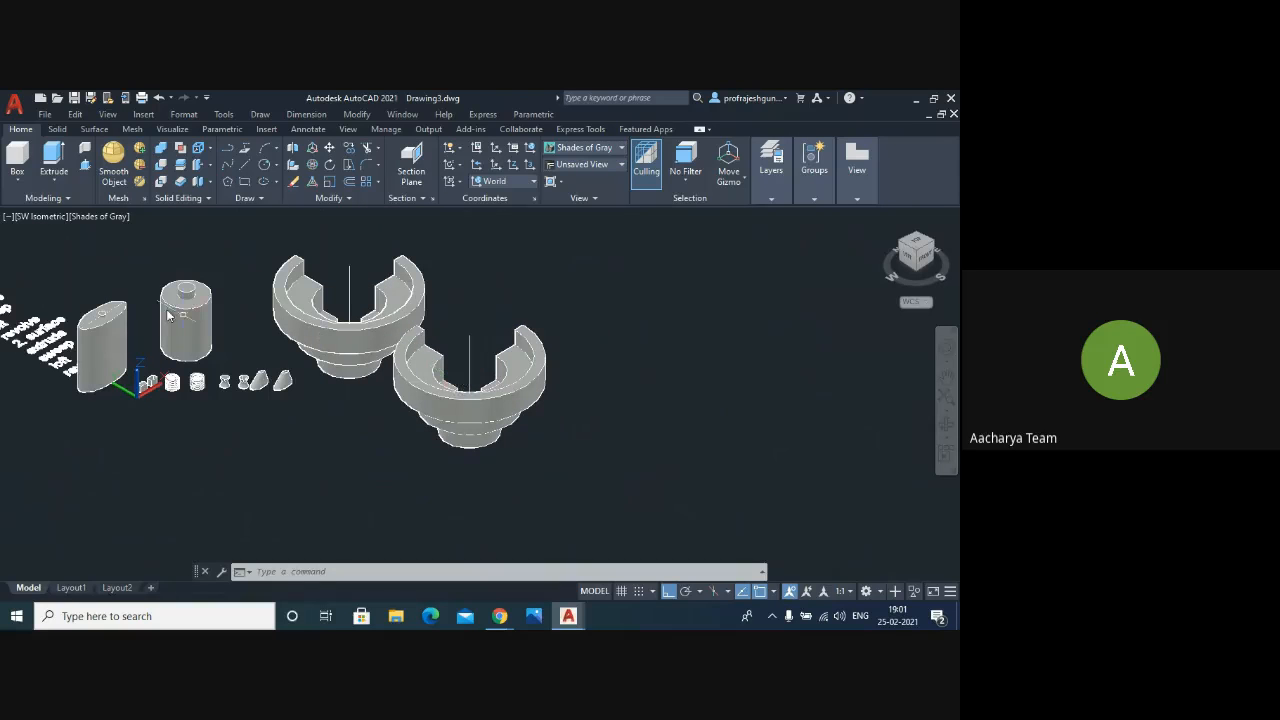
scroll(85, 288, up, 2)
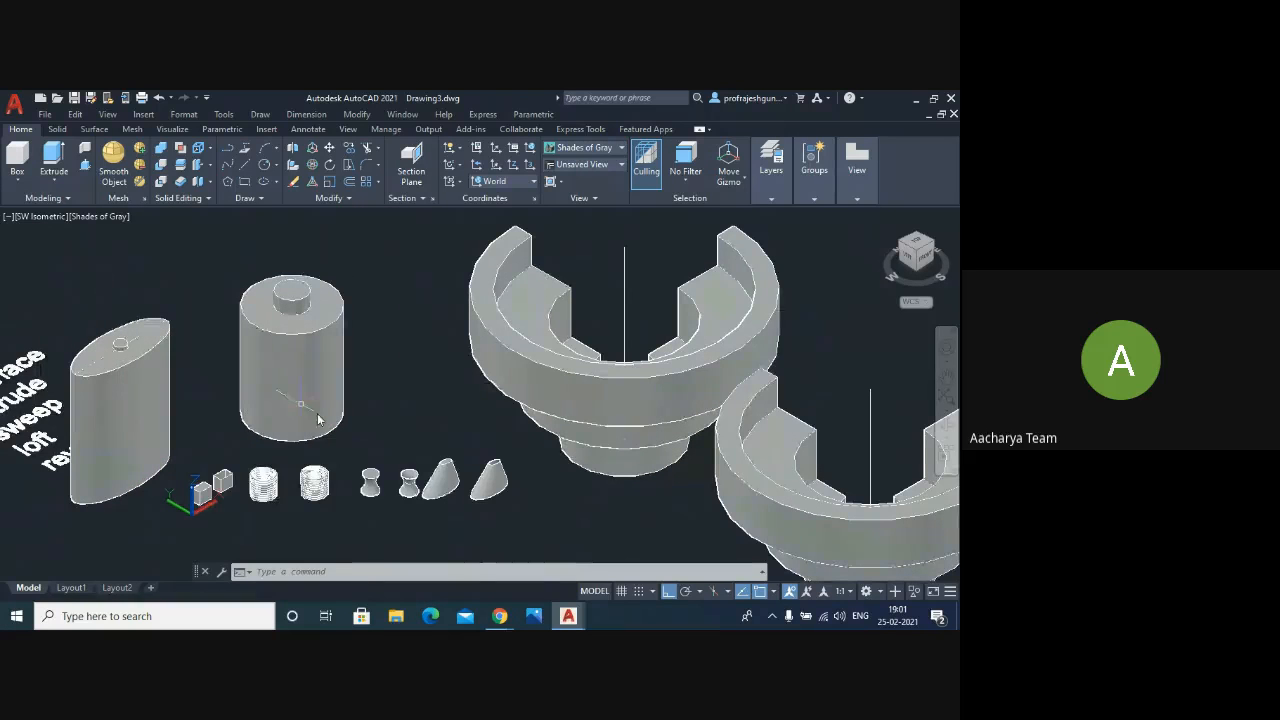
- Switch to the Google Meet call window in Chrome
click(499, 616)
click(477, 578)
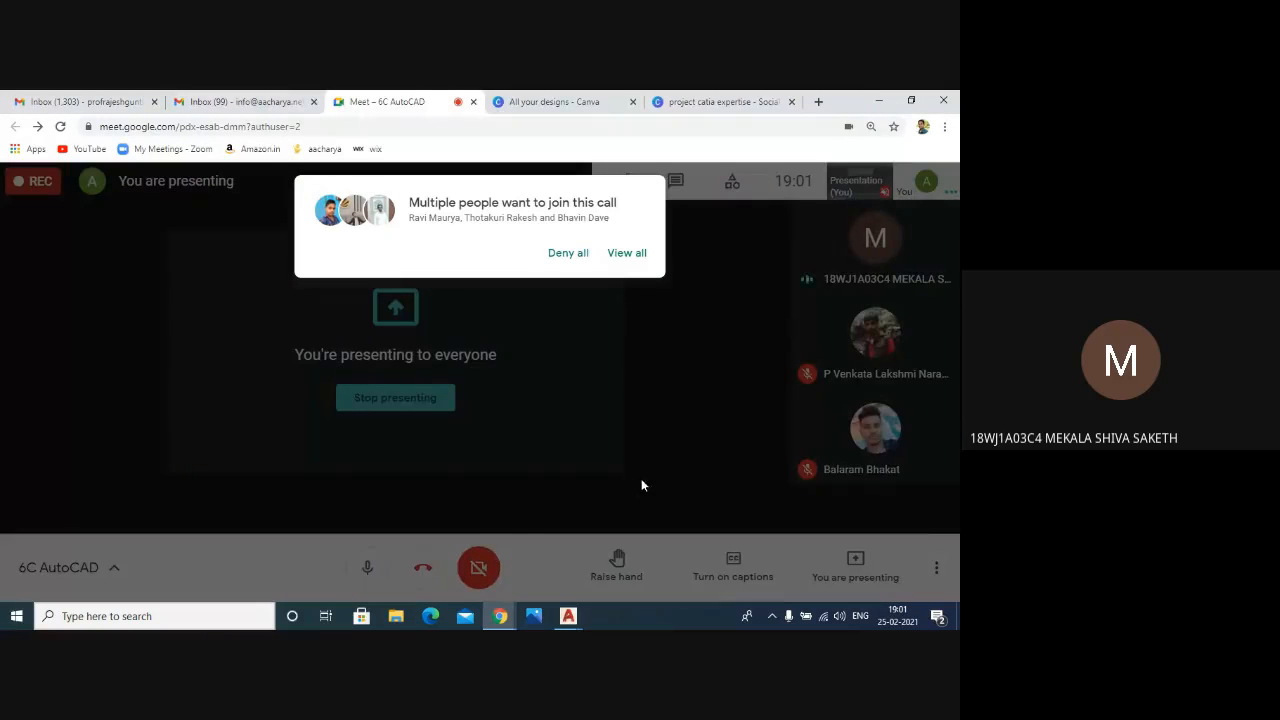
- Switch to Drawing3.dwg in AutoCAD and examine the two revolved bodies in the Shades of Gray style
click(568, 616)
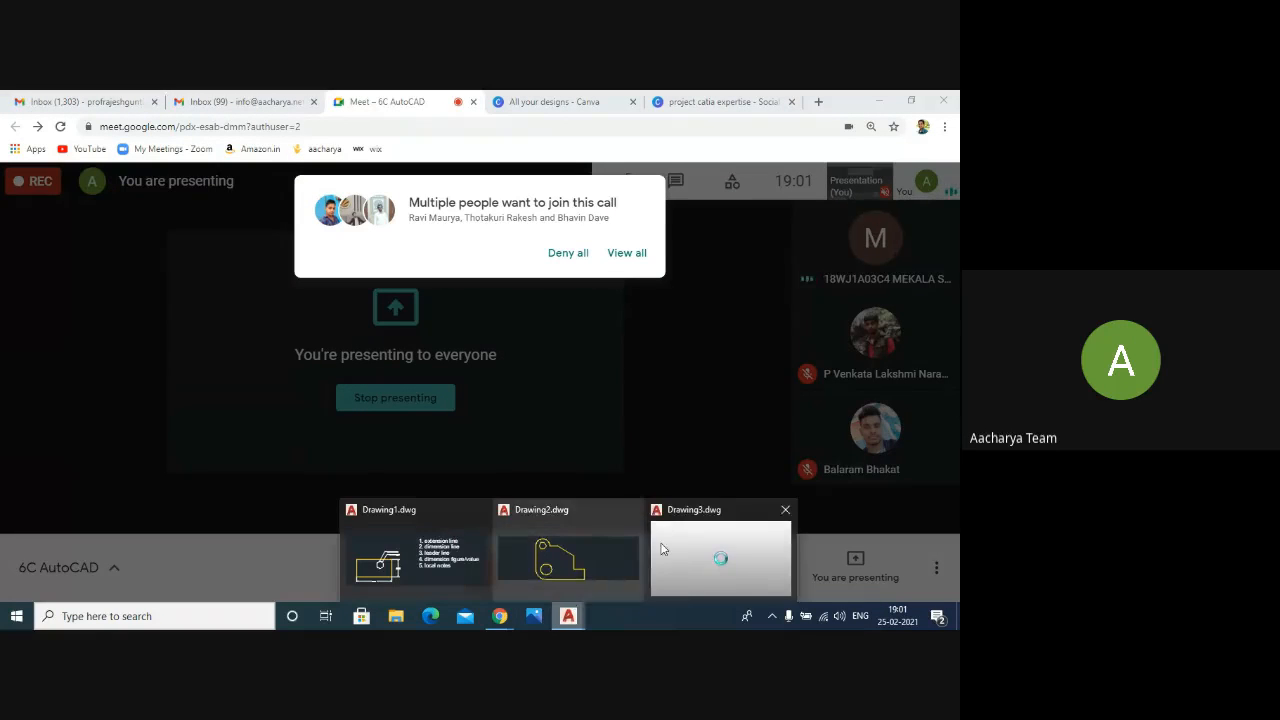
click(703, 536)
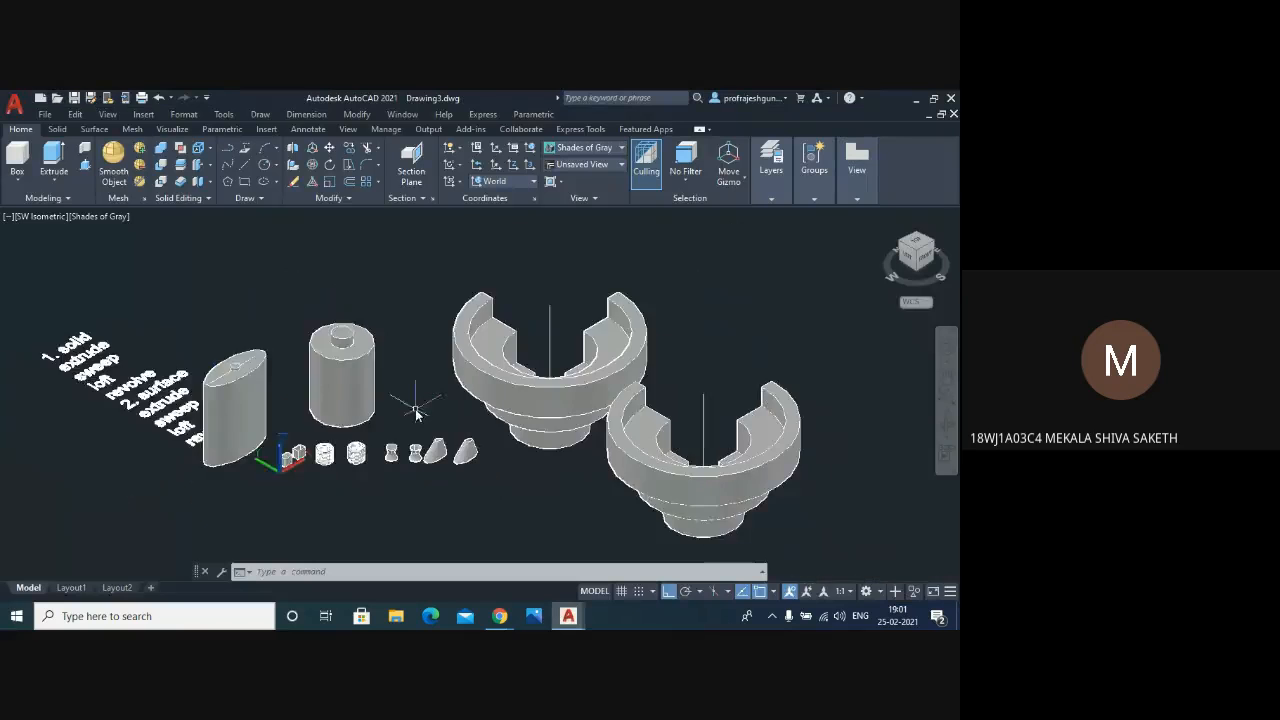
scroll(416, 412, down, 2)
scroll(560, 475, up, 4)
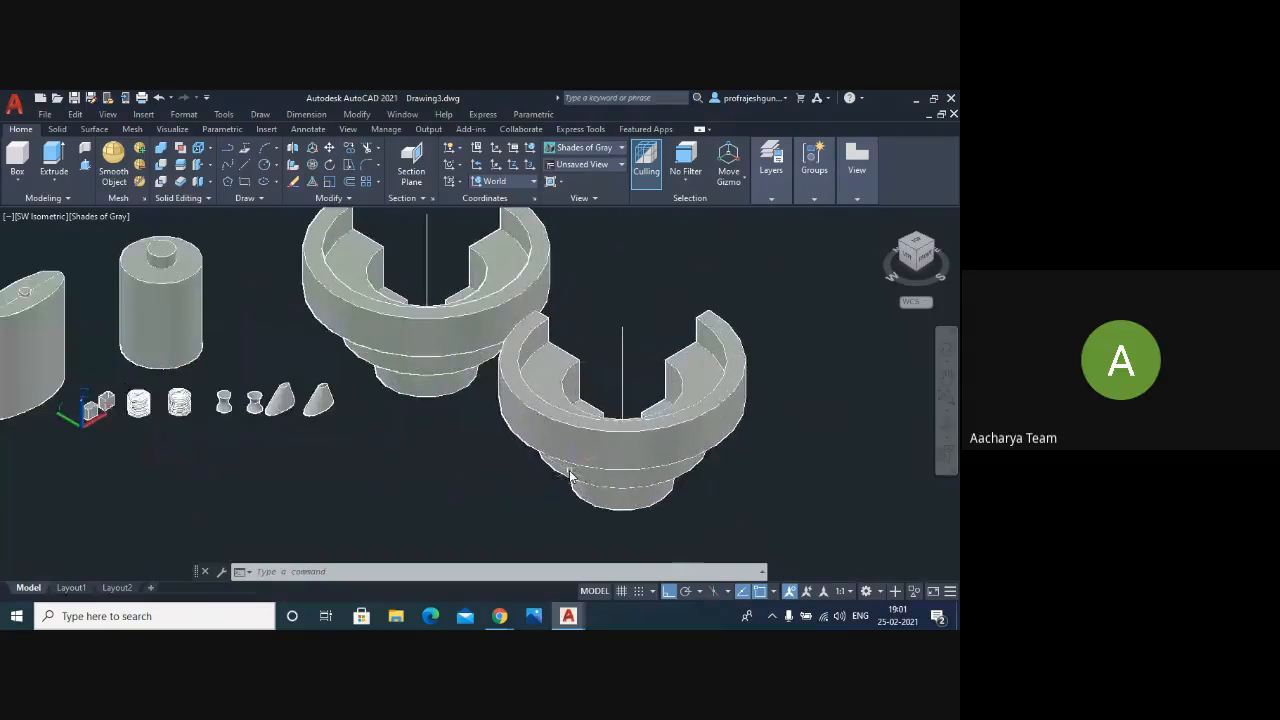
scroll(510, 465, down, 2)
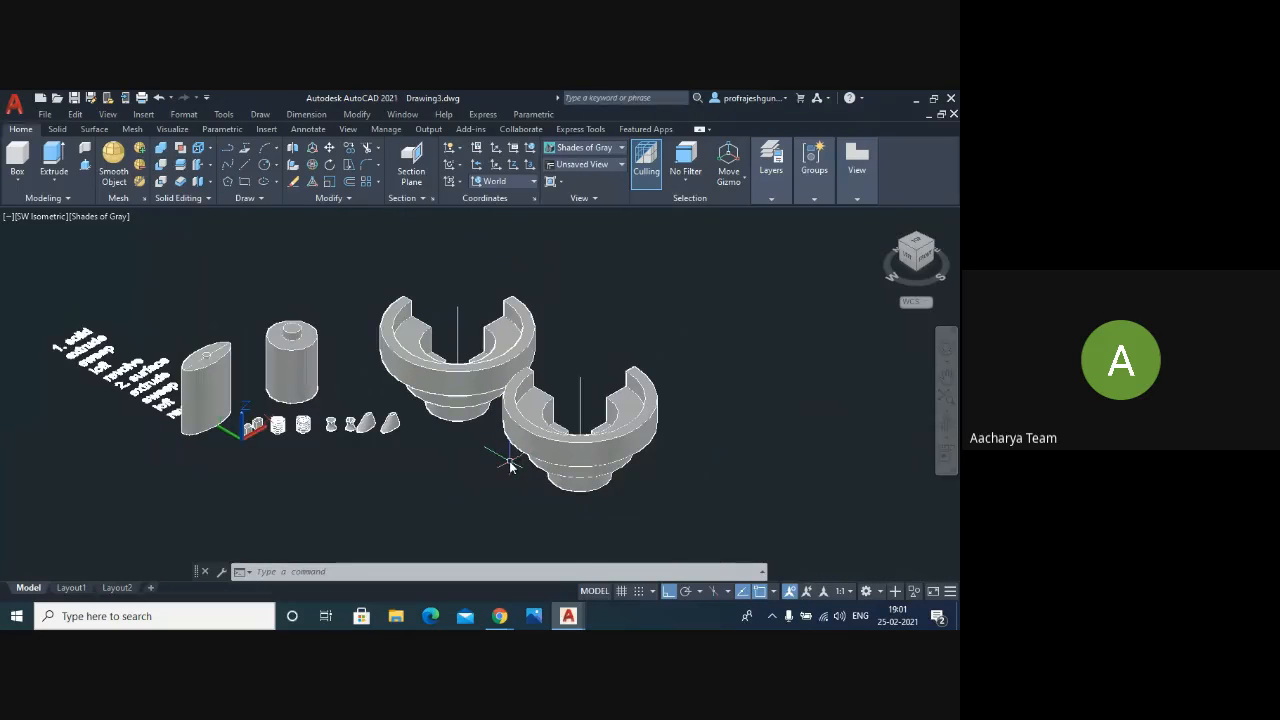
scroll(578, 383, up, 2)
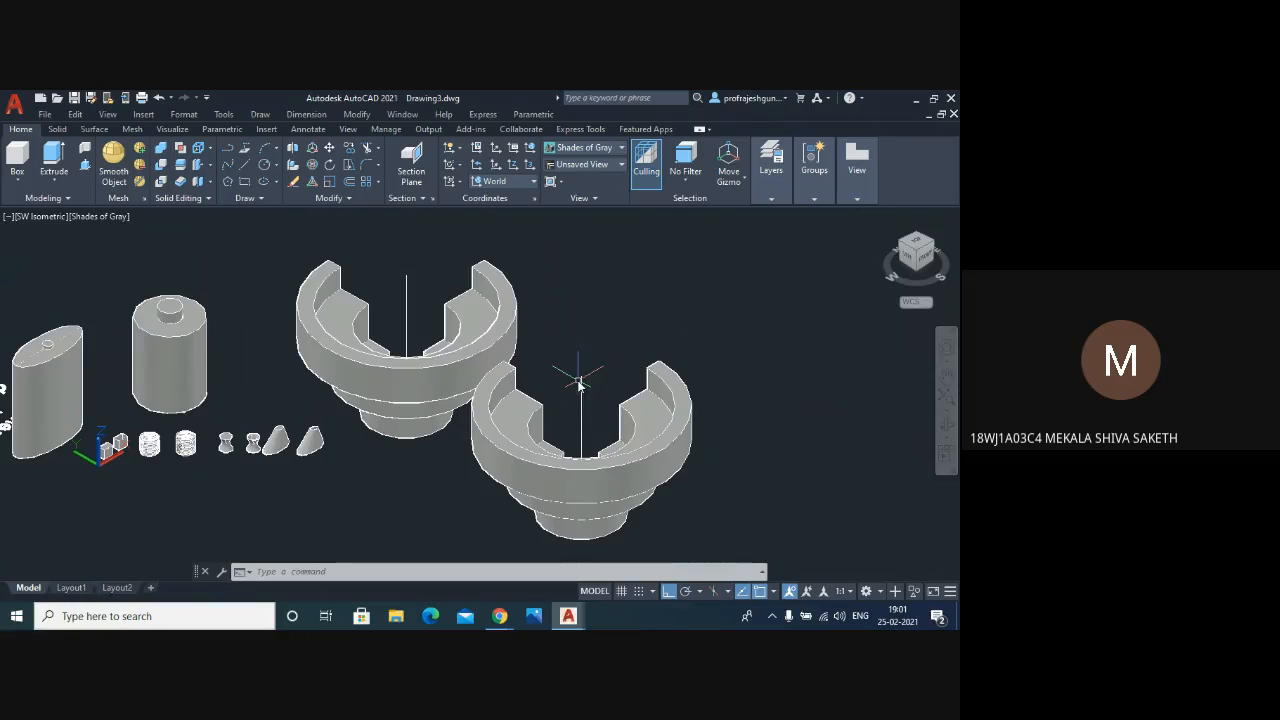
click(308, 329)
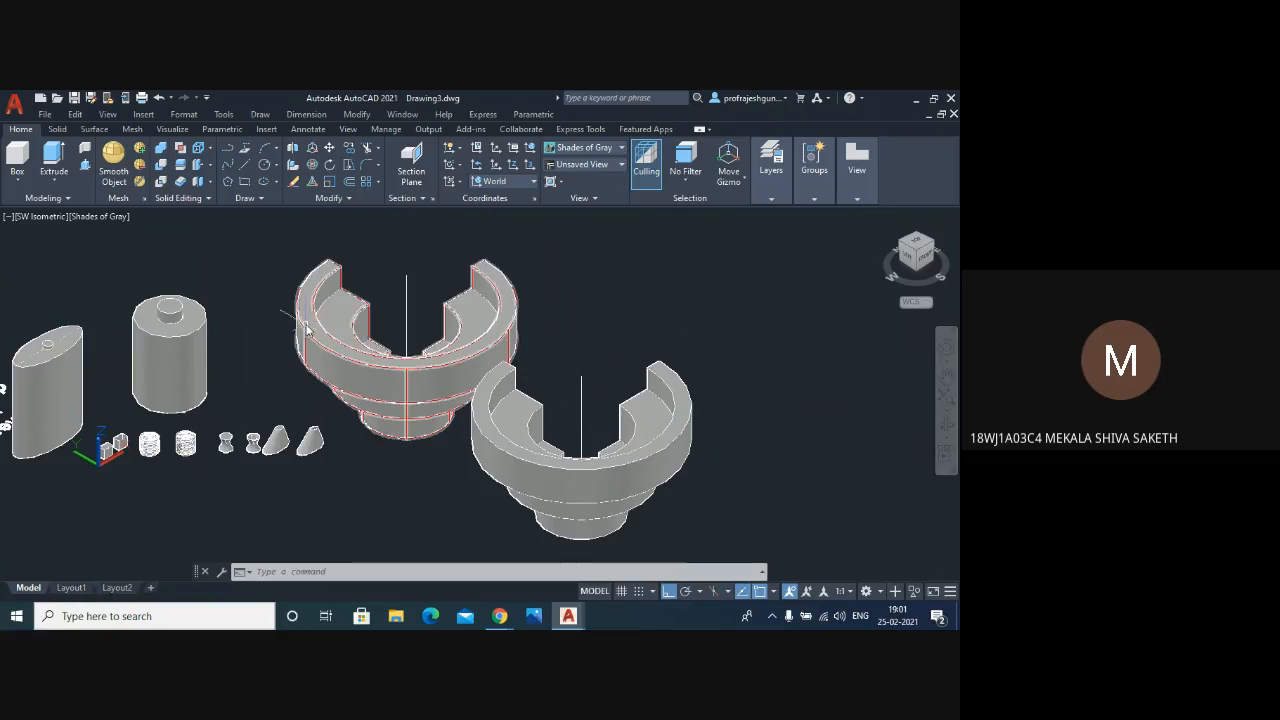
- Review the list of visual styles available for the viewport without choosing another one
click(101, 217)
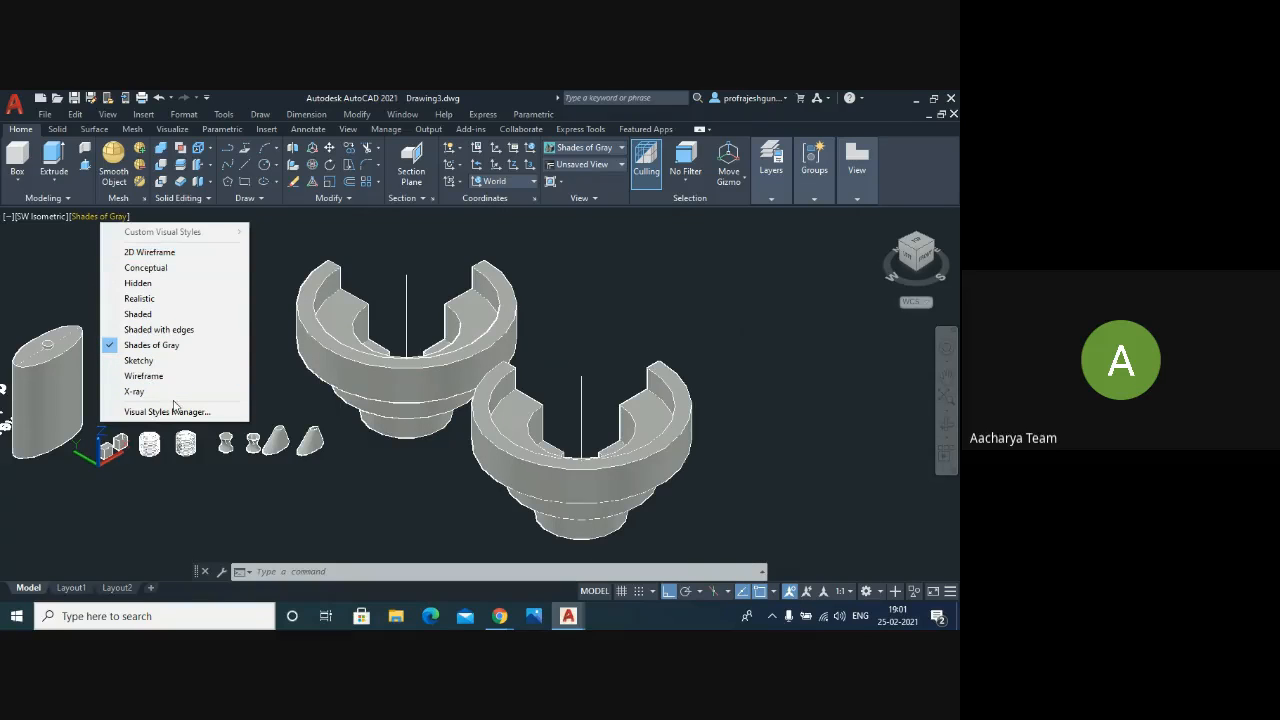
key(Escape)
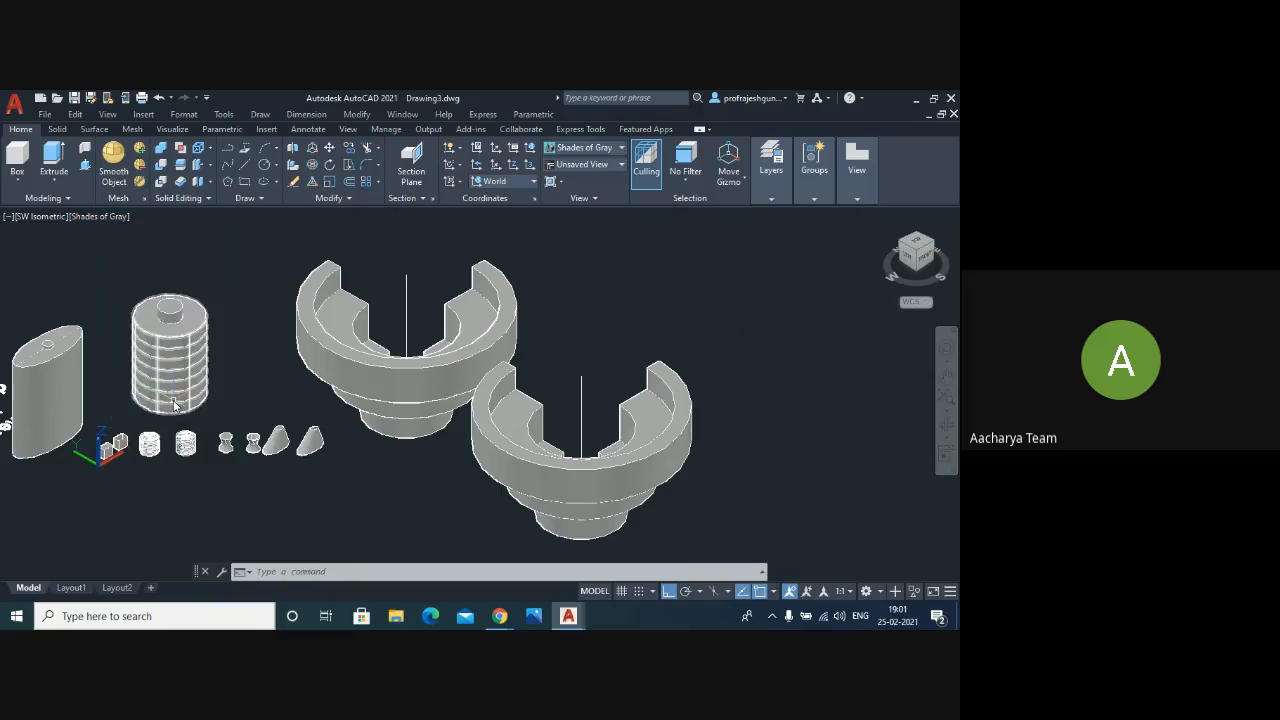
click(98, 218)
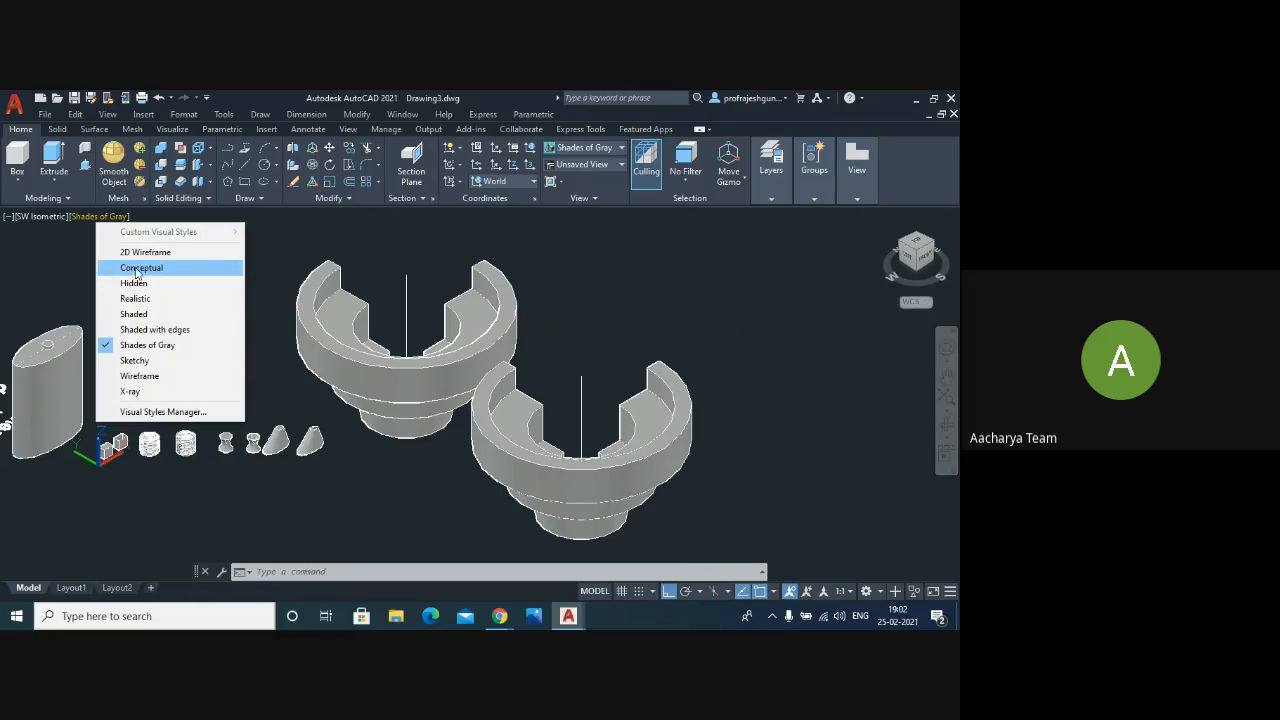
click(453, 235)
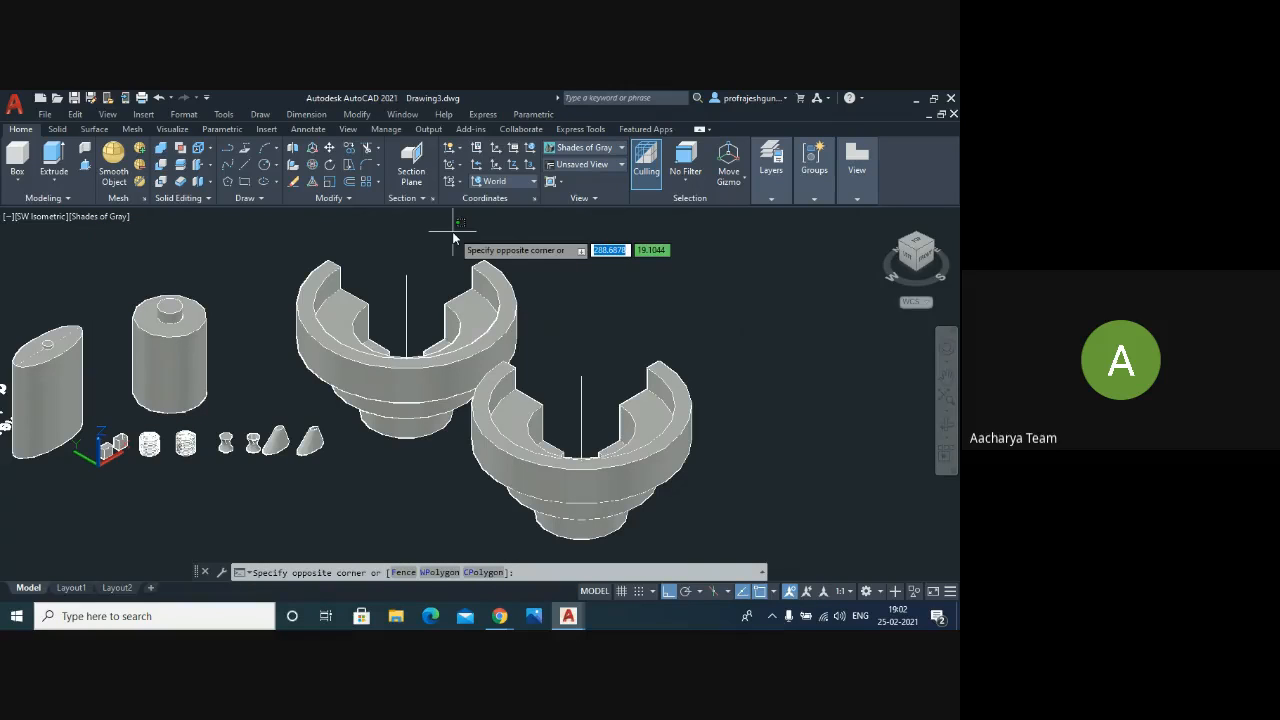
key(Escape)
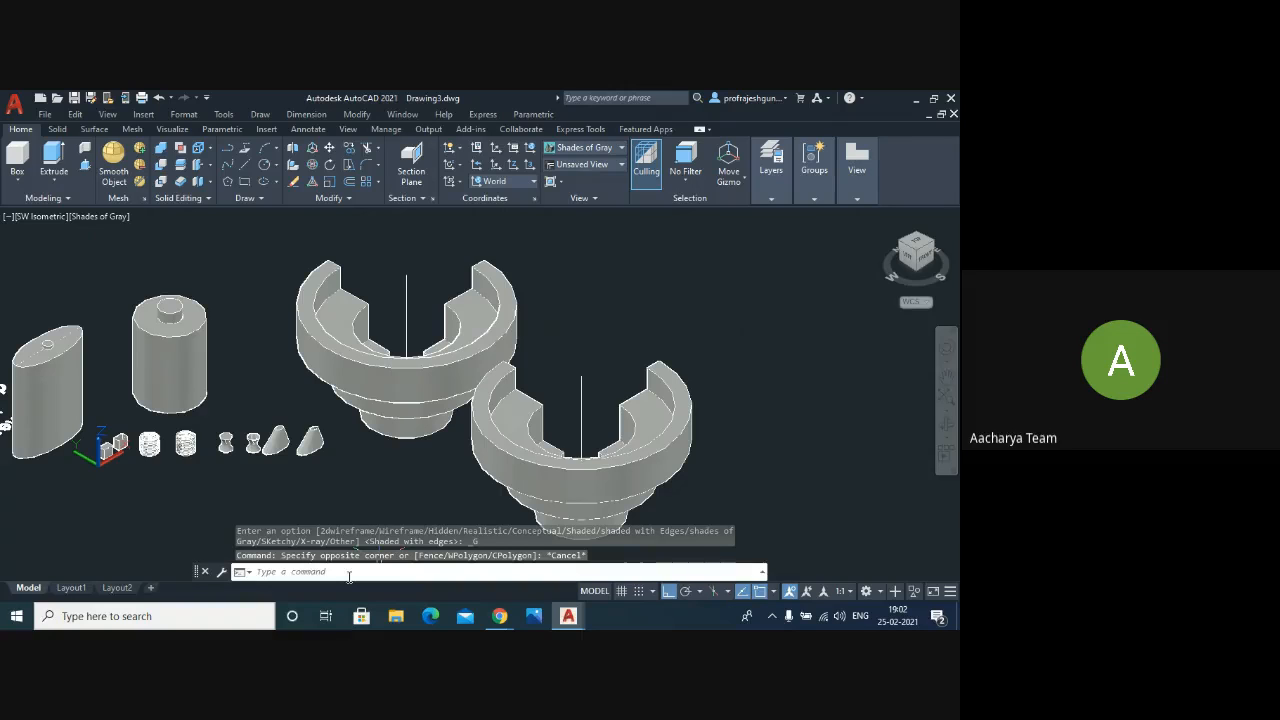
- Switch to the Google Meet call in Chrome, admit everyone waiting to join, and stop presenting the screen
mouse_move(494, 622)
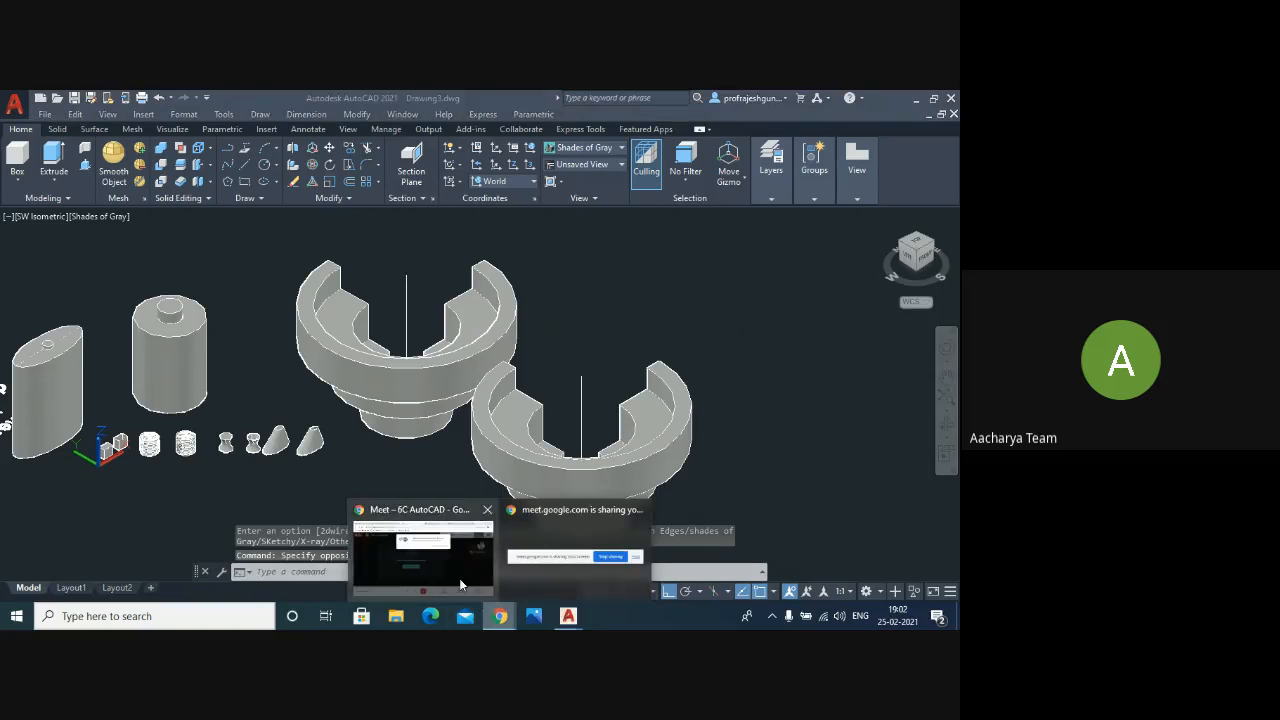
click(456, 564)
click(623, 256)
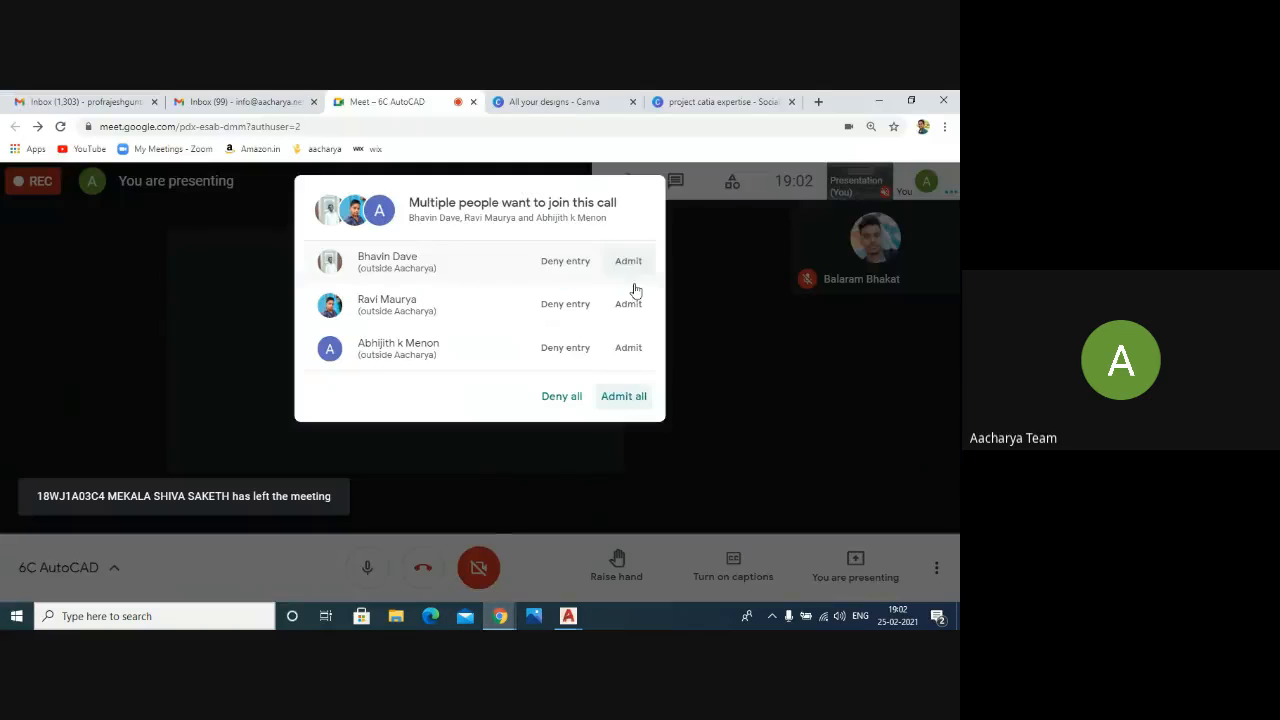
click(623, 396)
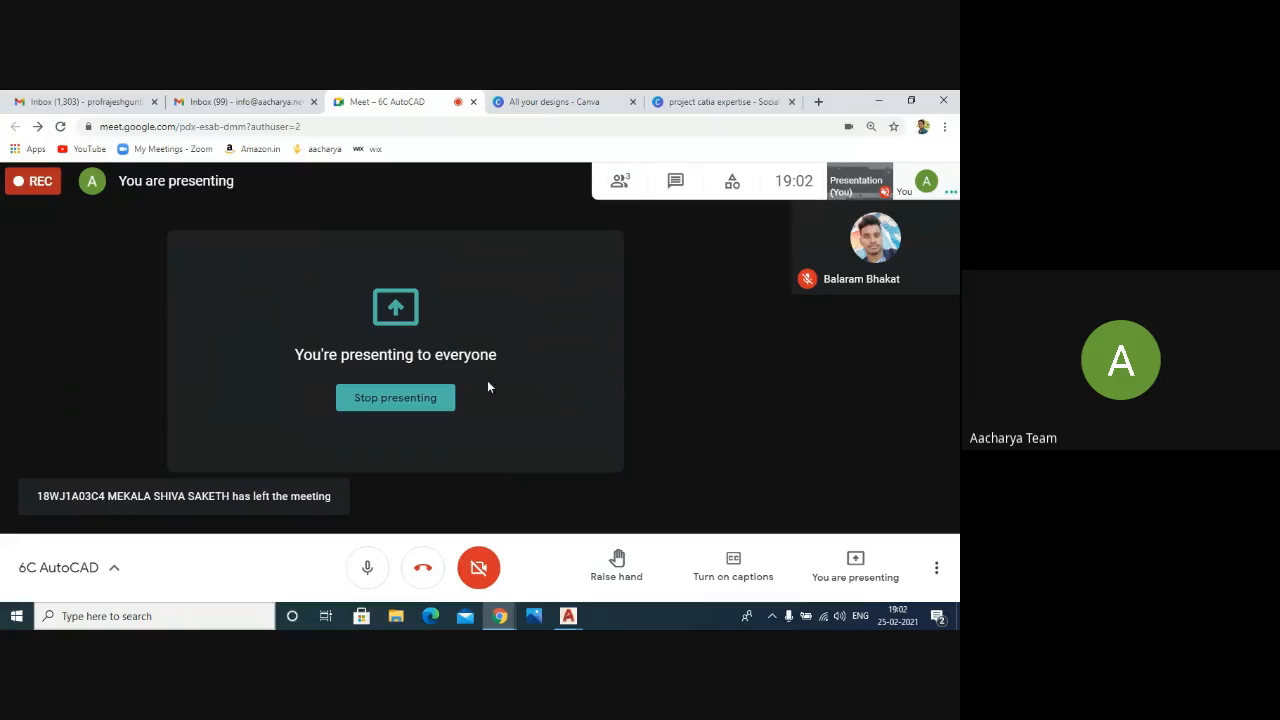
click(431, 401)
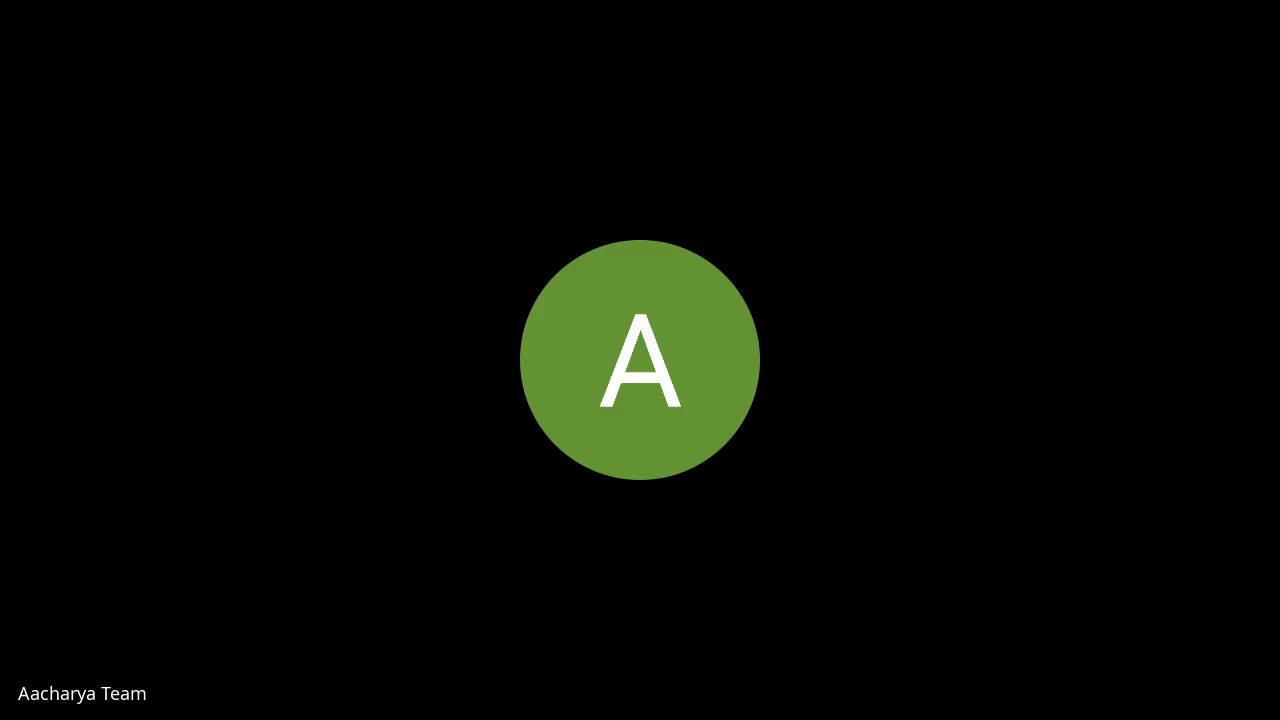